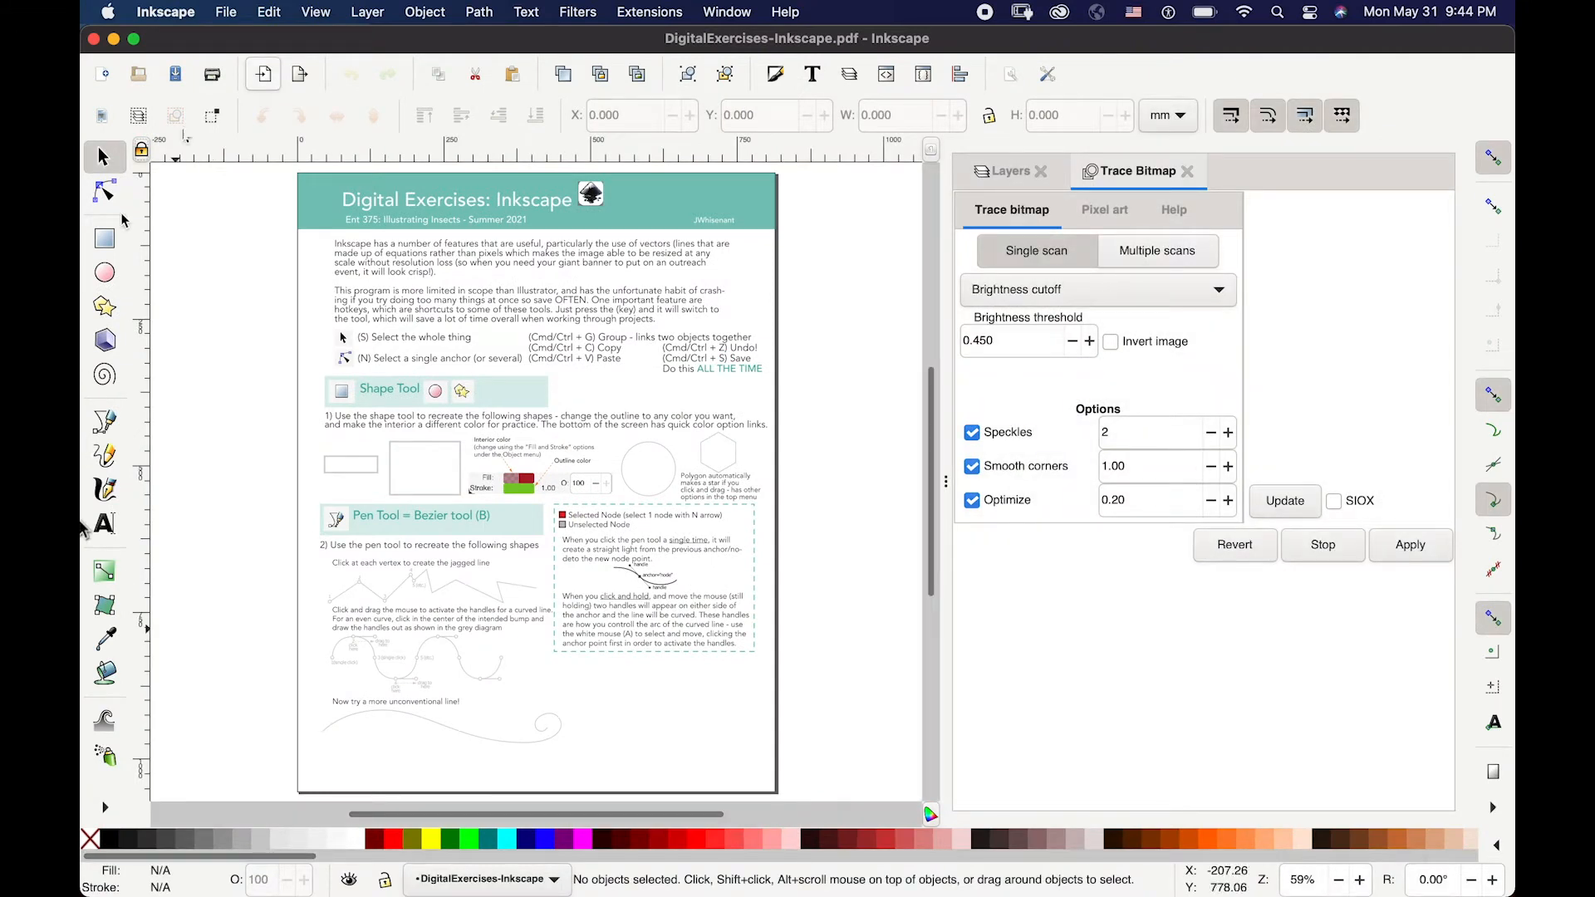
{"action": "left_click", "coordinate": [228, 13]}
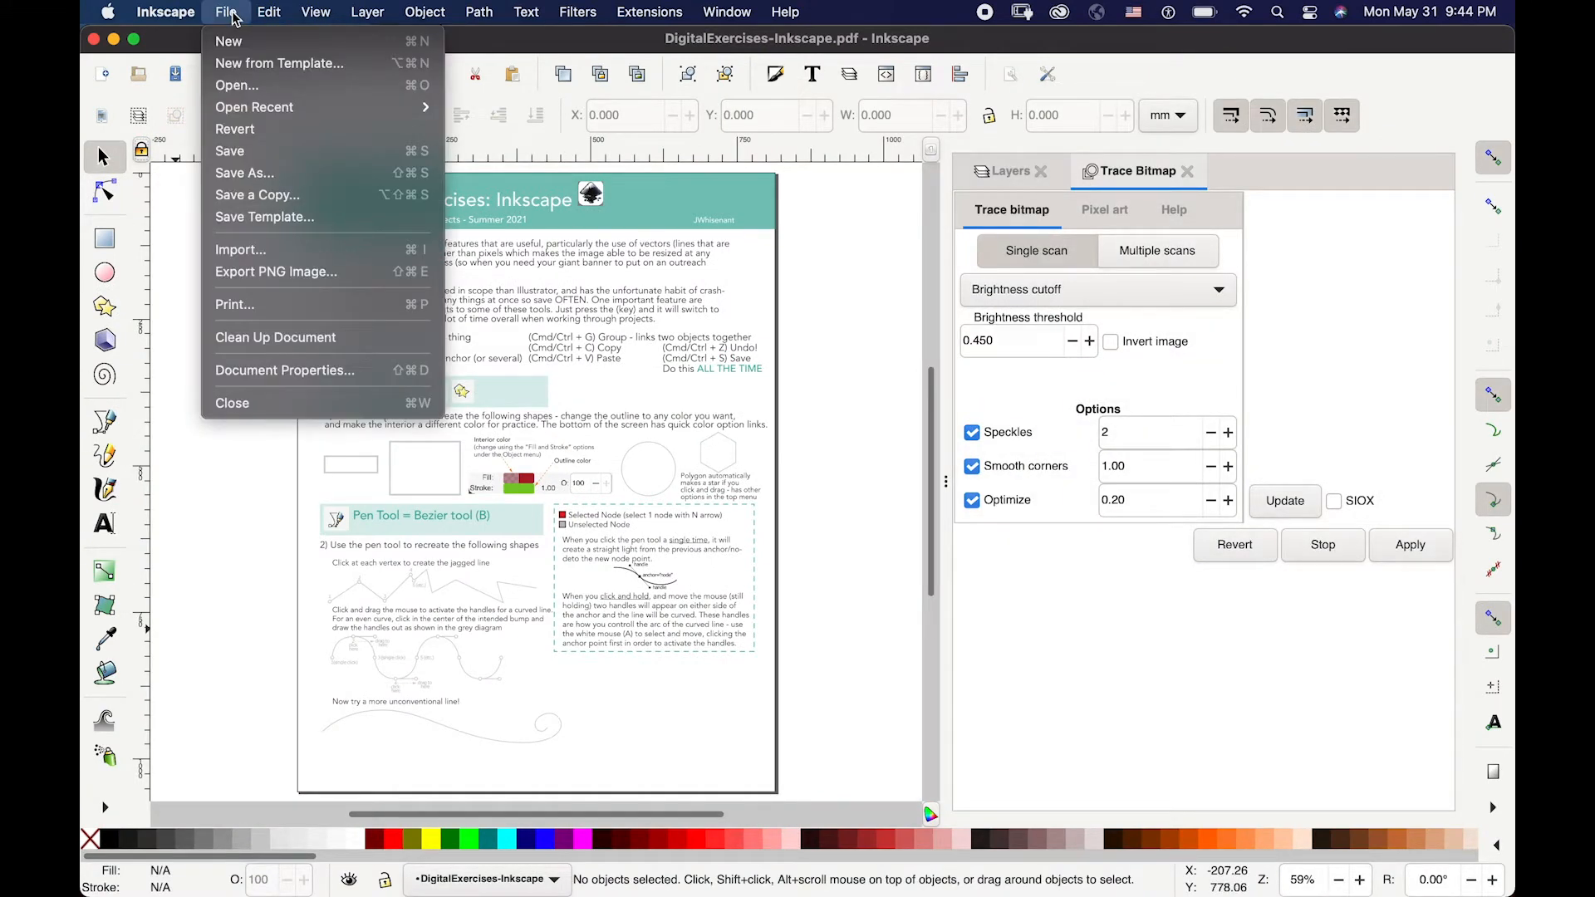
{"action": "mouse_move", "coordinate": [269, 106]}
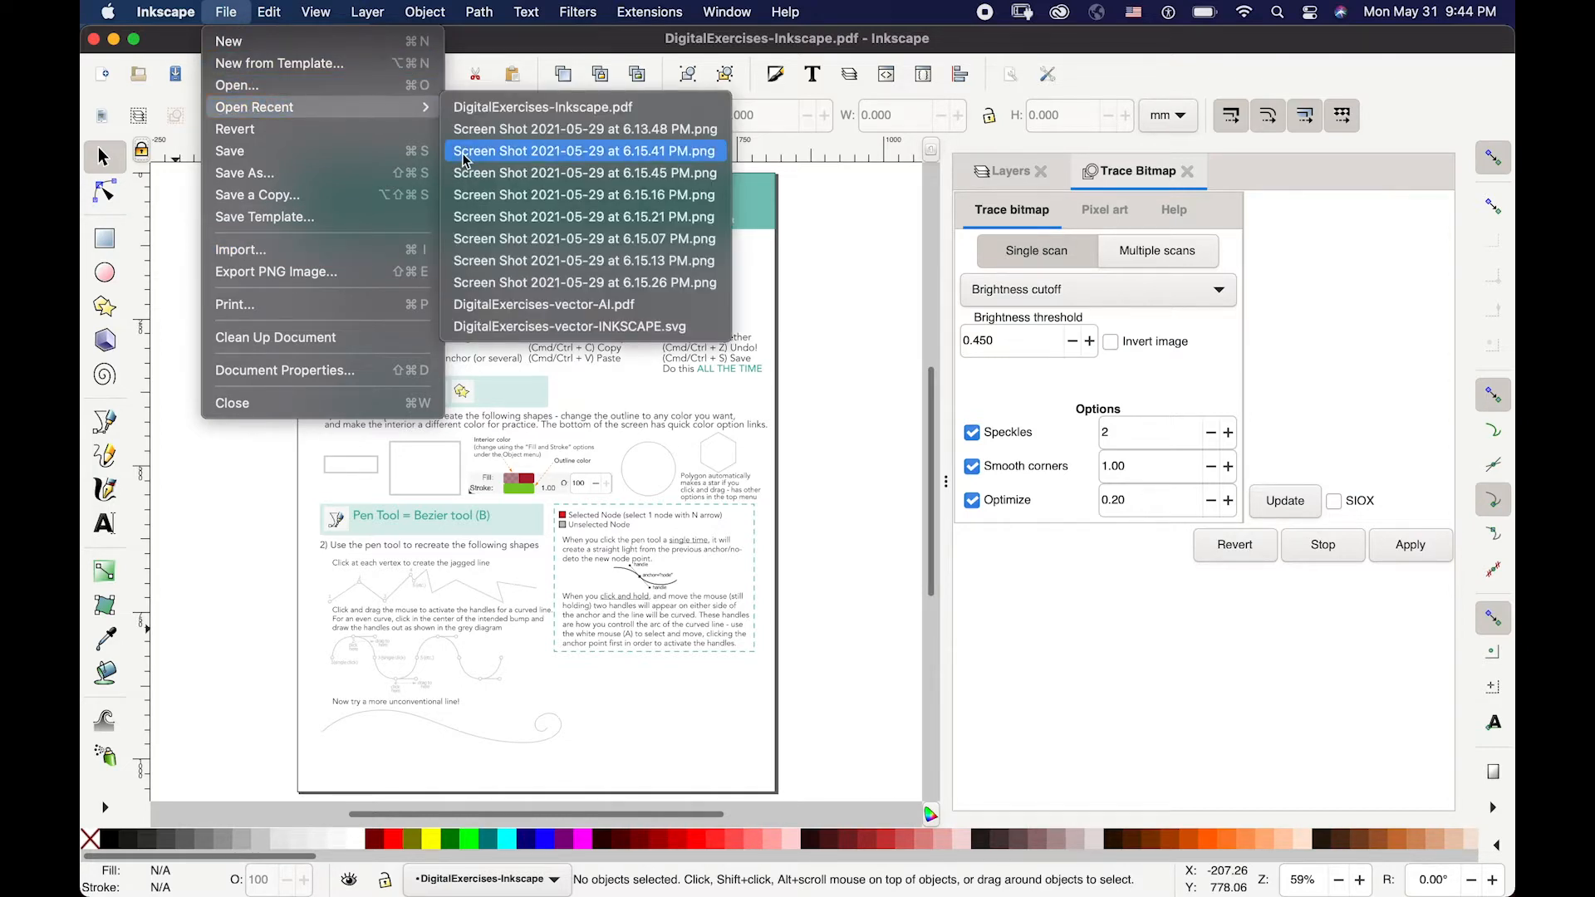
{"action": "left_click", "coordinate": [506, 108]}
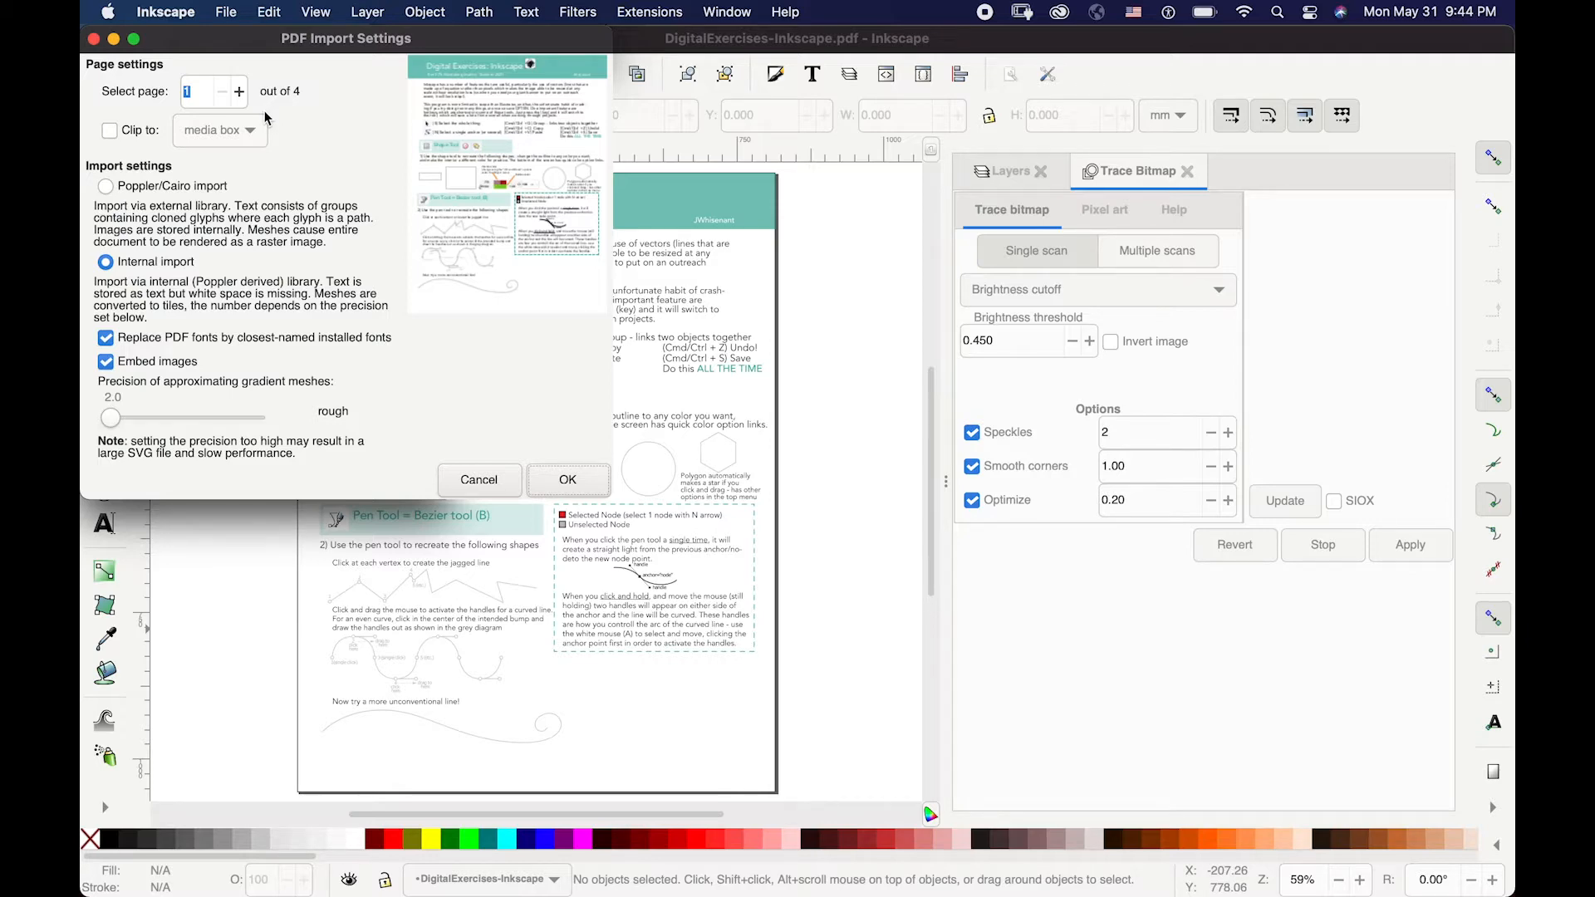
{"action": "key", "text": "ctrl+Up"}
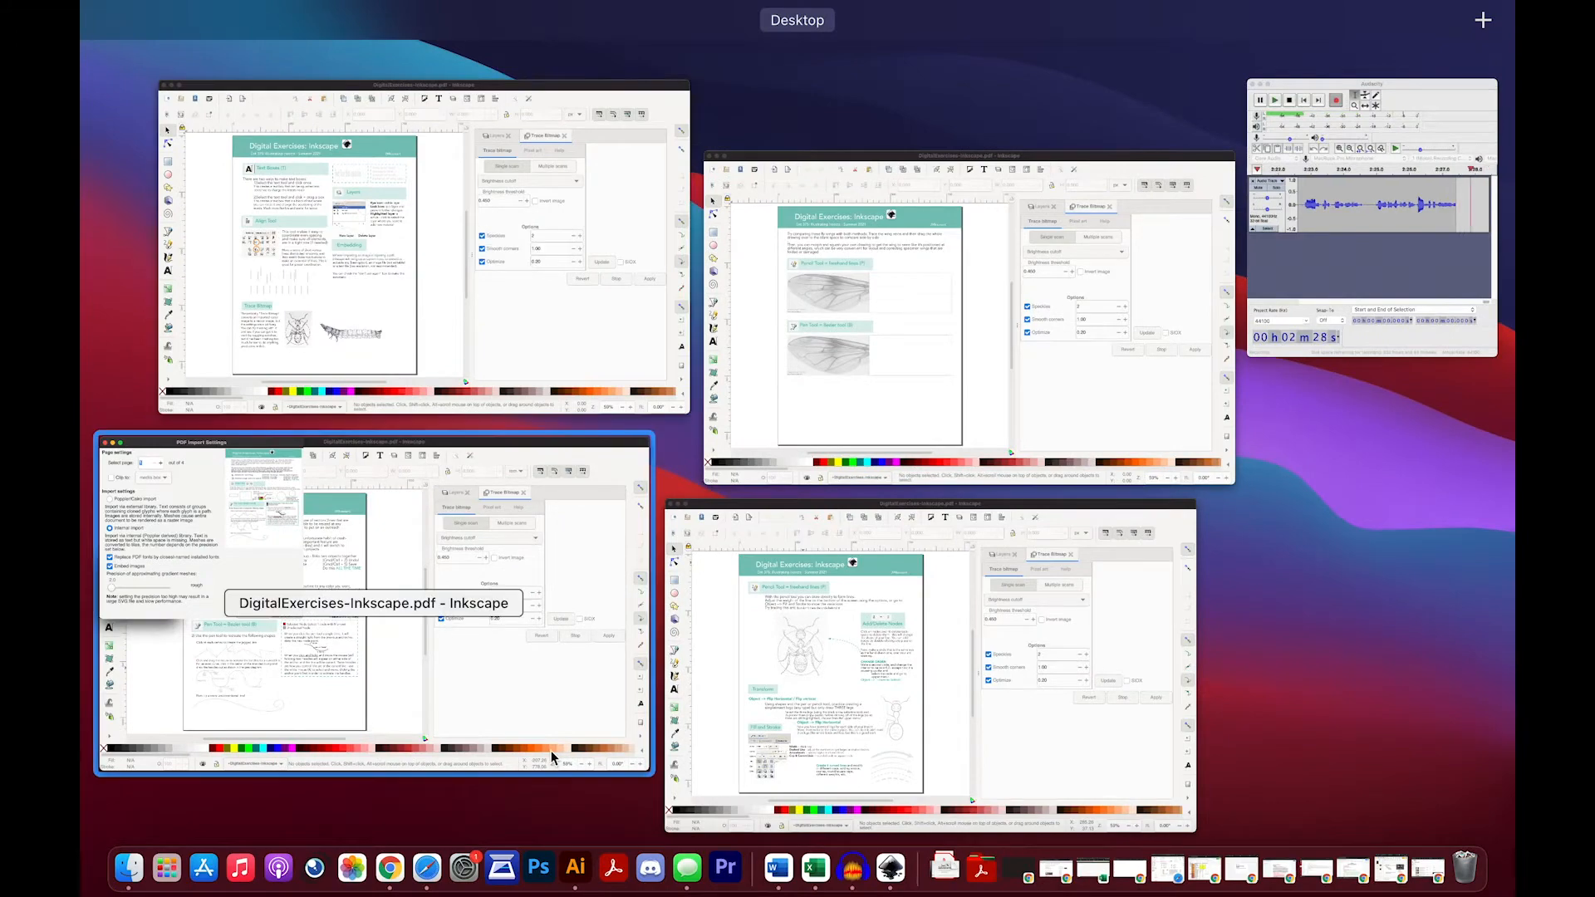
{"action": "left_click", "coordinate": [523, 476]}
{"action": "left_click", "coordinate": [505, 480]}
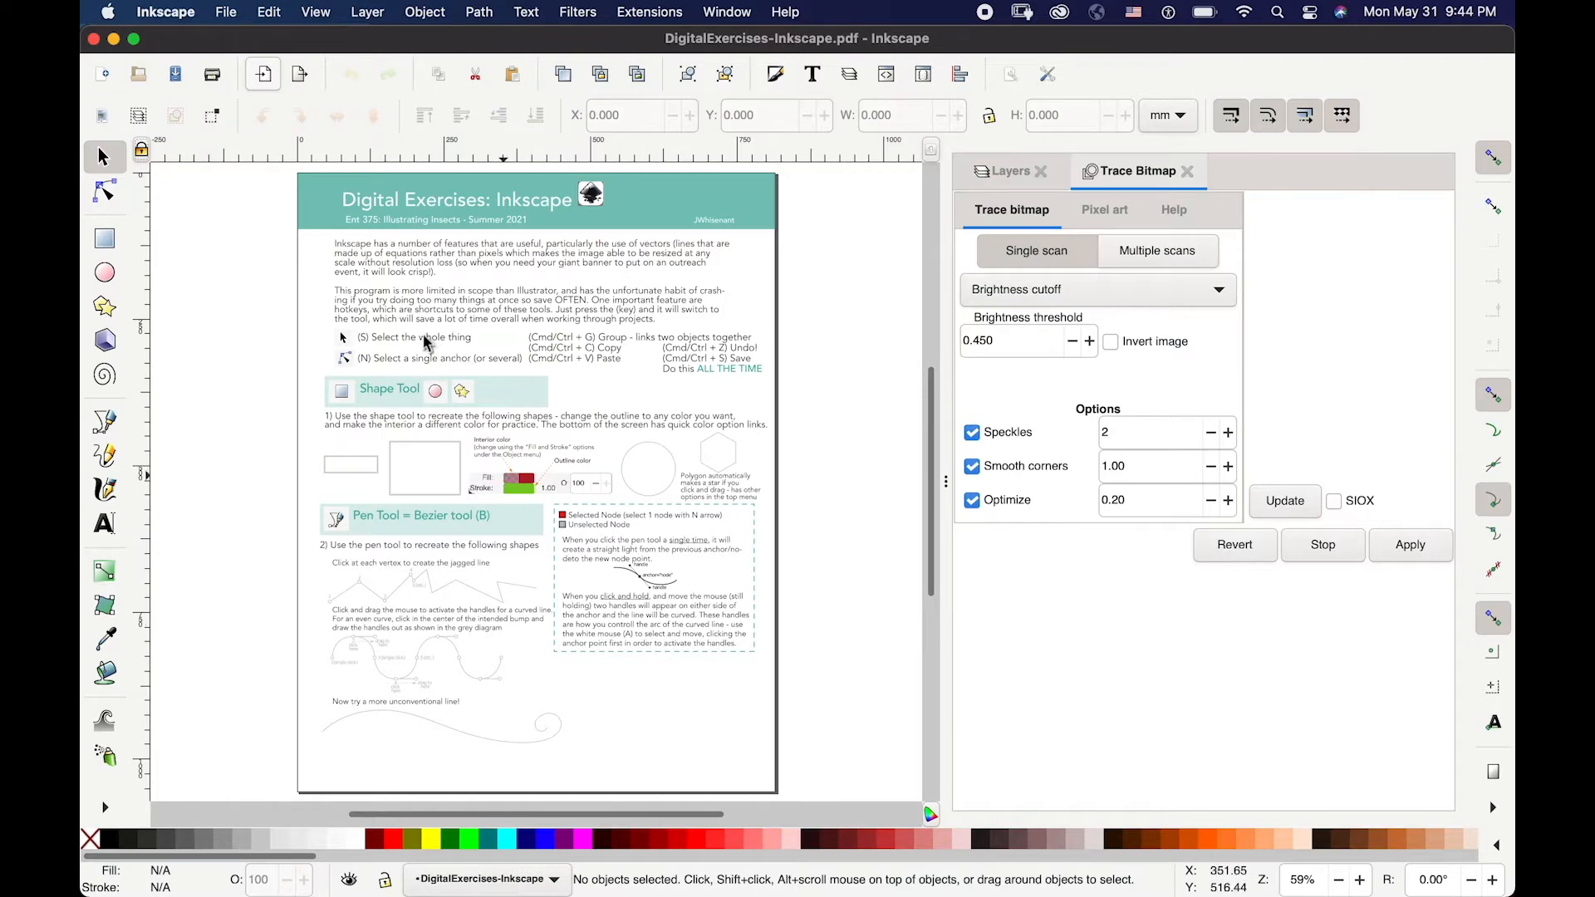
- Select the large reference rectangle's group and the small reference rectangle in the Shape Tool exercise with the selection tool
{"action": "scroll", "coordinate": [449, 379], "scroll_direction": "up", "scroll_amount": 1}
{"action": "scroll", "coordinate": [449, 381], "scroll_direction": "down", "scroll_amount": 3}
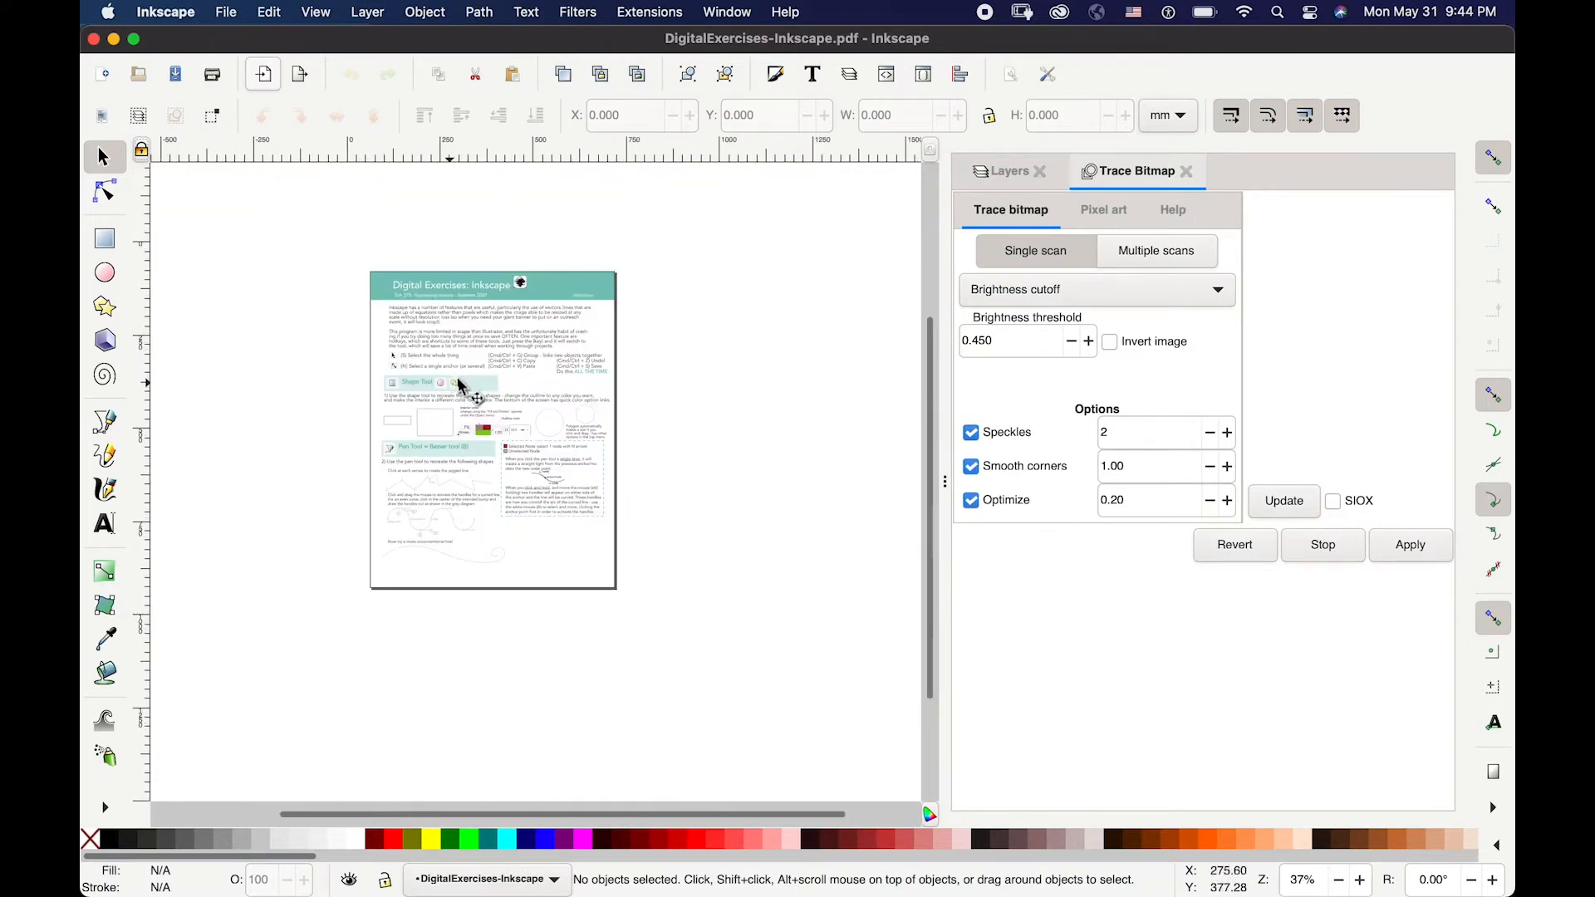
{"action": "scroll", "coordinate": [470, 391], "scroll_direction": "up", "scroll_amount": 2}
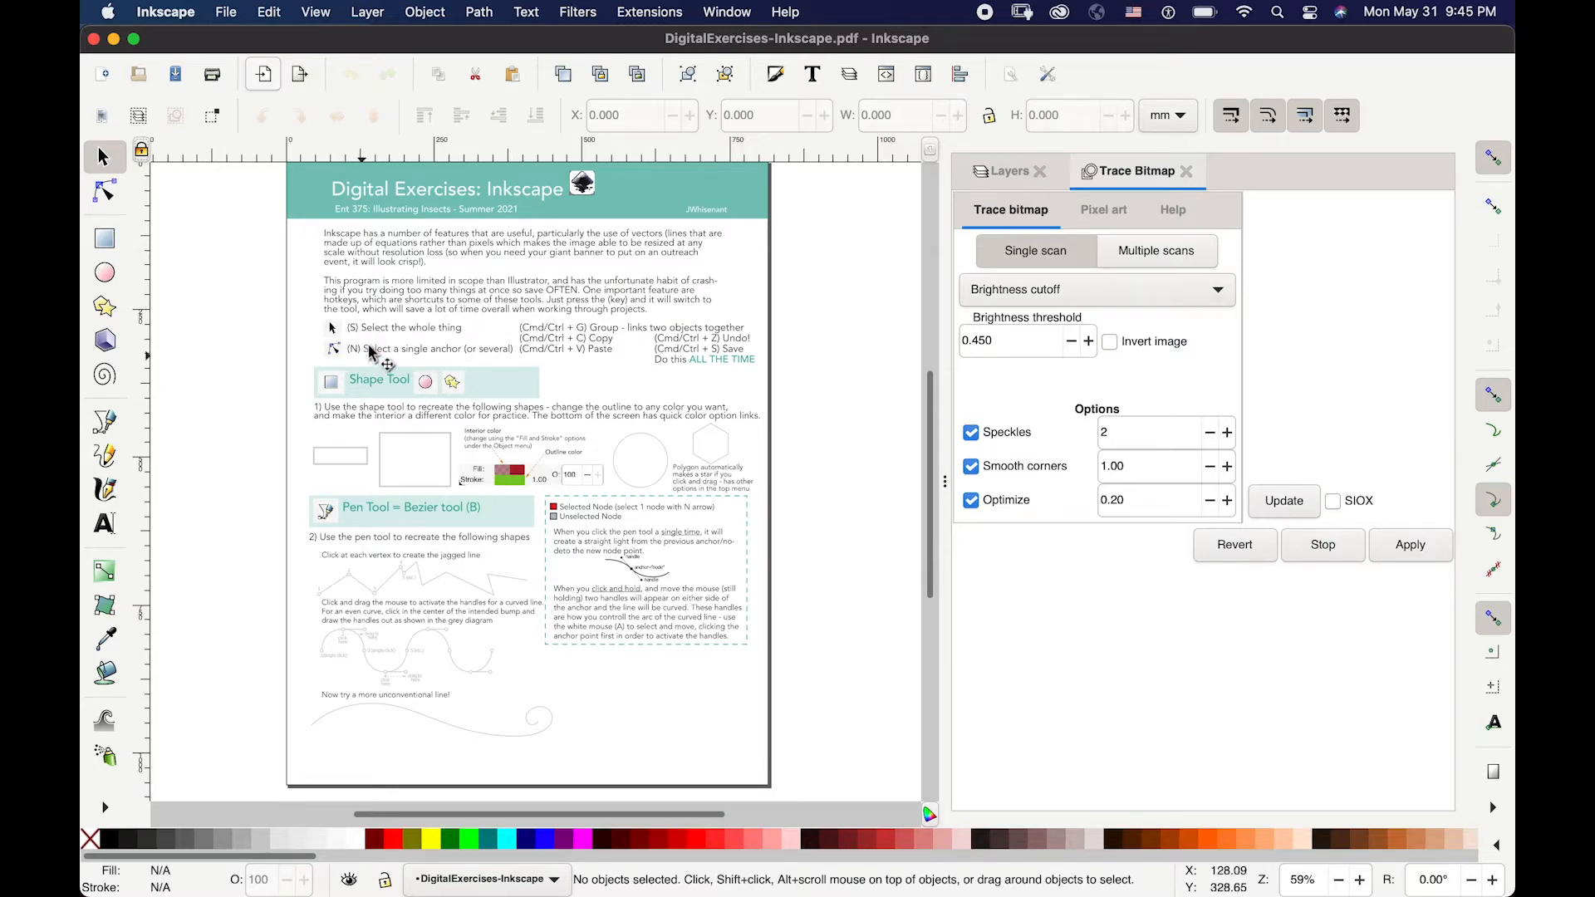
{"action": "scroll", "coordinate": [366, 349], "scroll_direction": "up", "scroll_amount": 2}
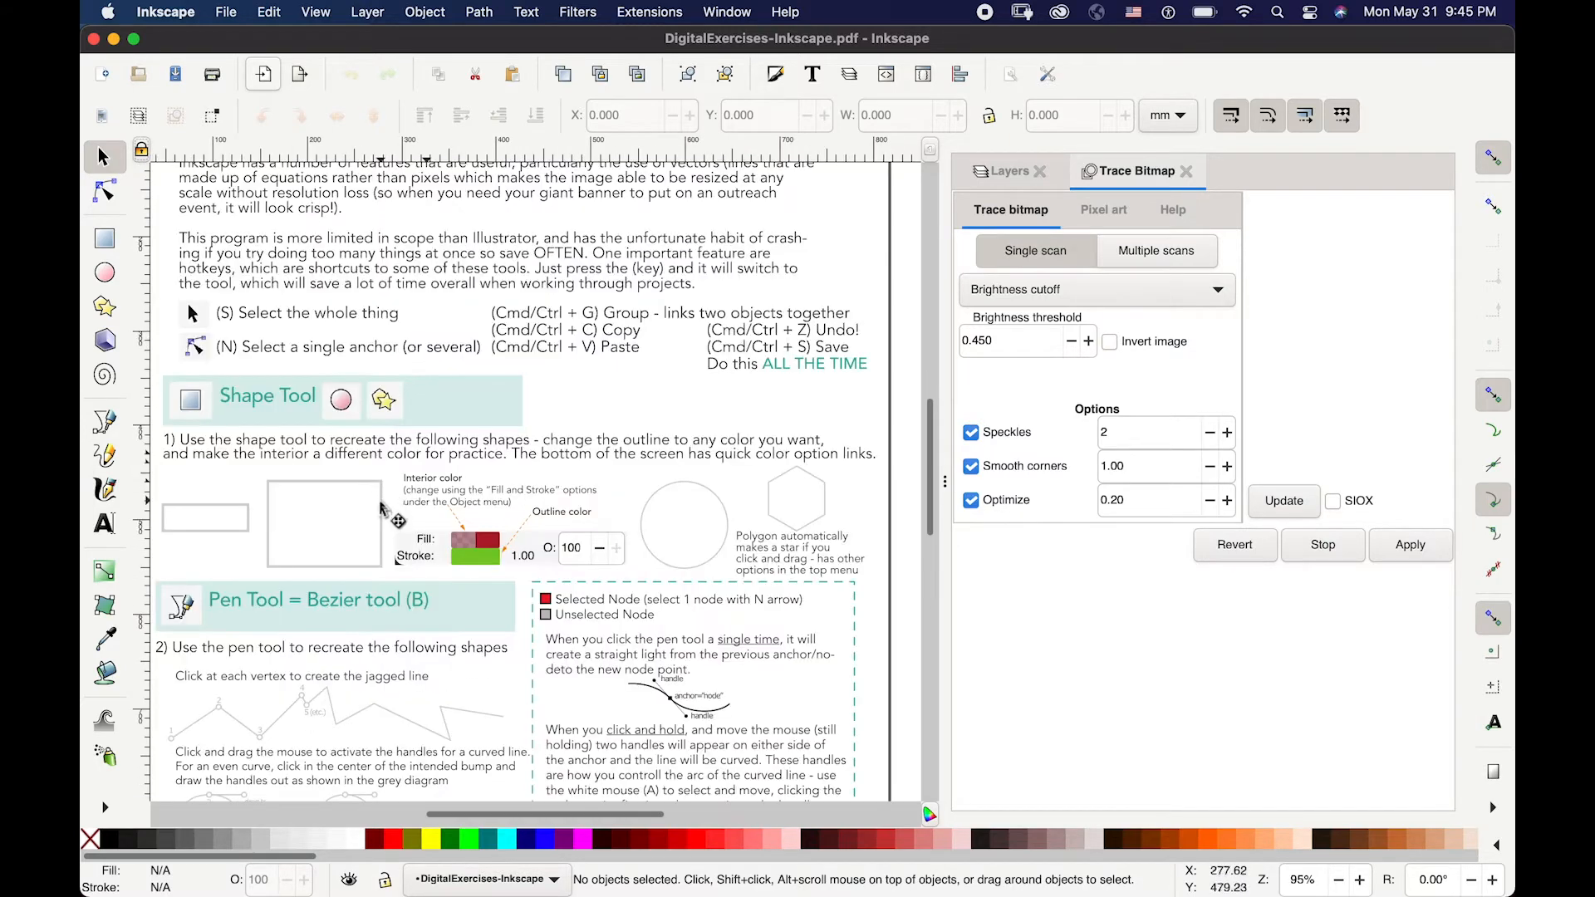
{"action": "left_click", "coordinate": [381, 509]}
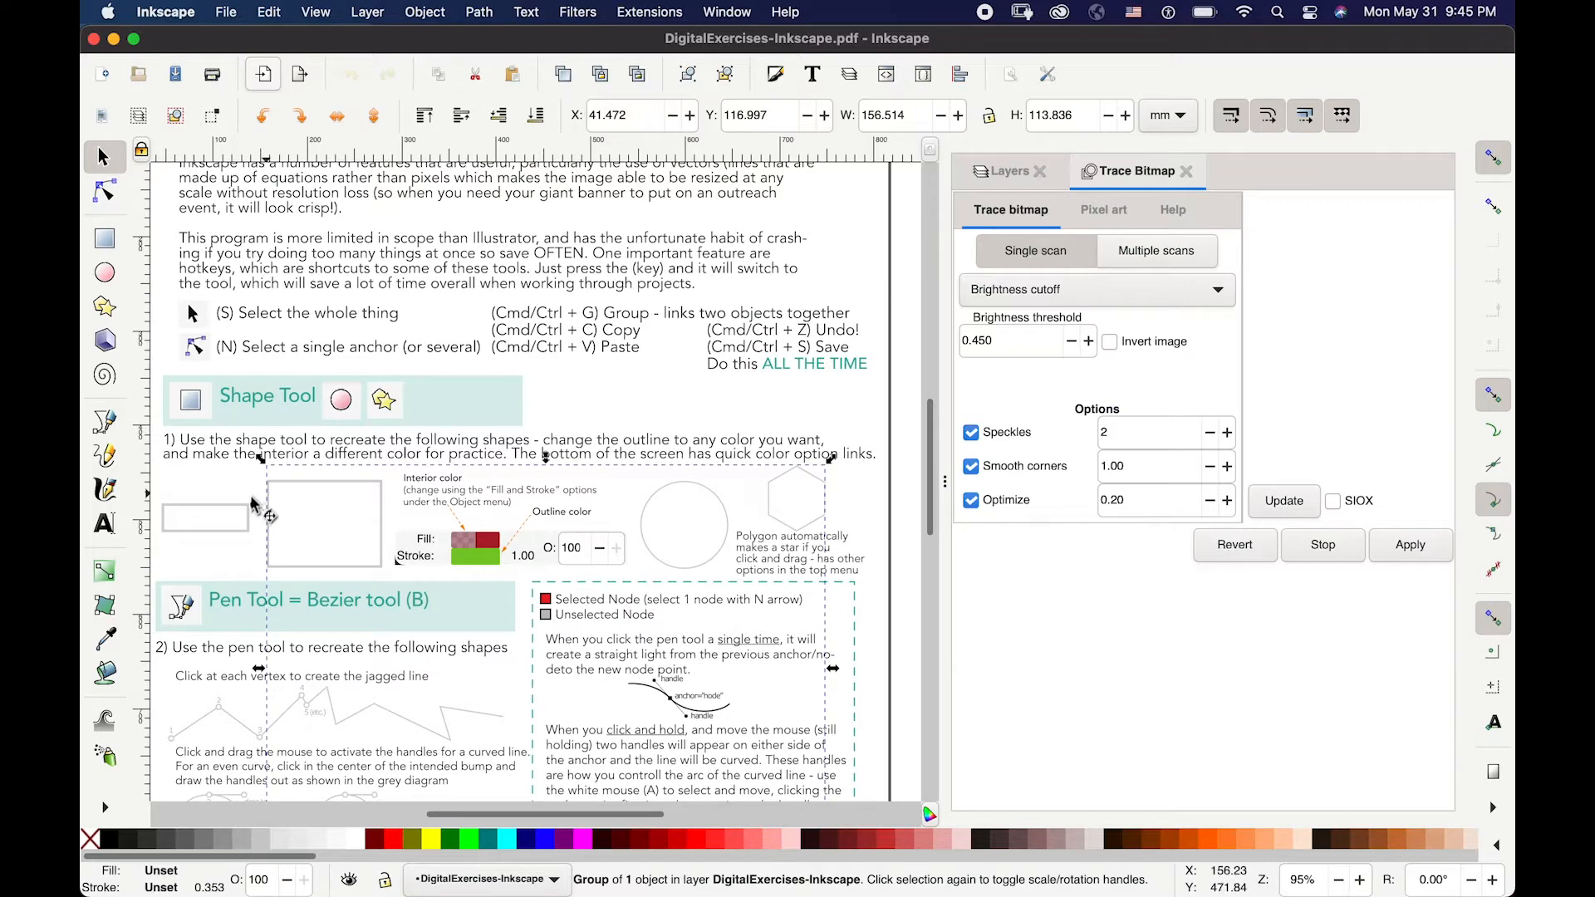
{"action": "left_click", "coordinate": [248, 518]}
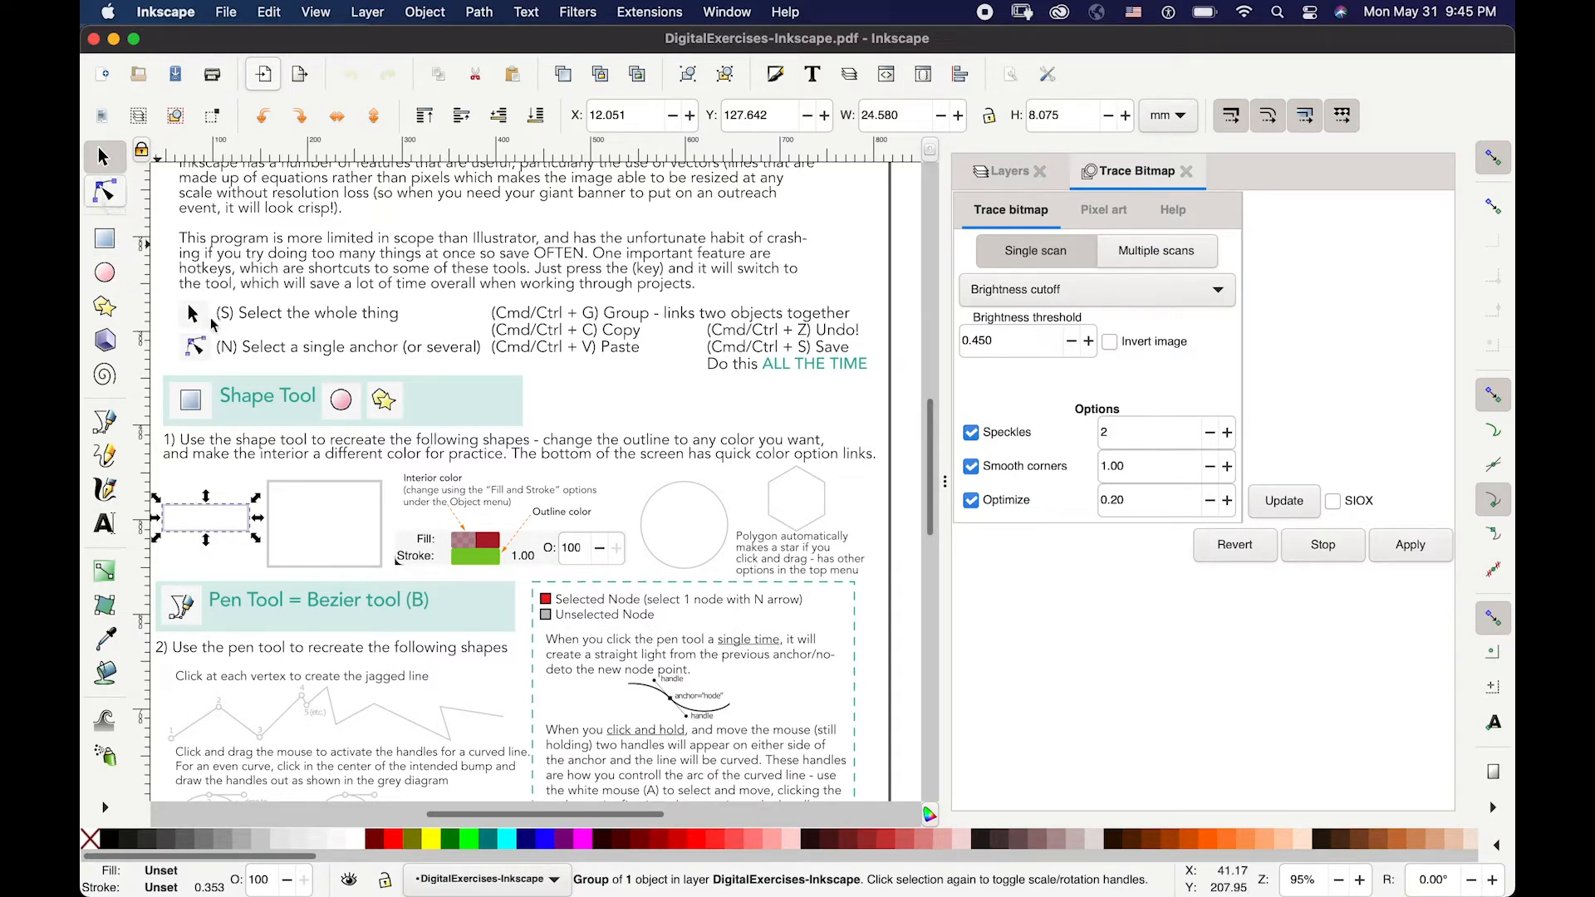
- Try grouping the small and large reference rectangles in the Shape Tool exercise, and undo the grouping
{"action": "key", "text": "n"}
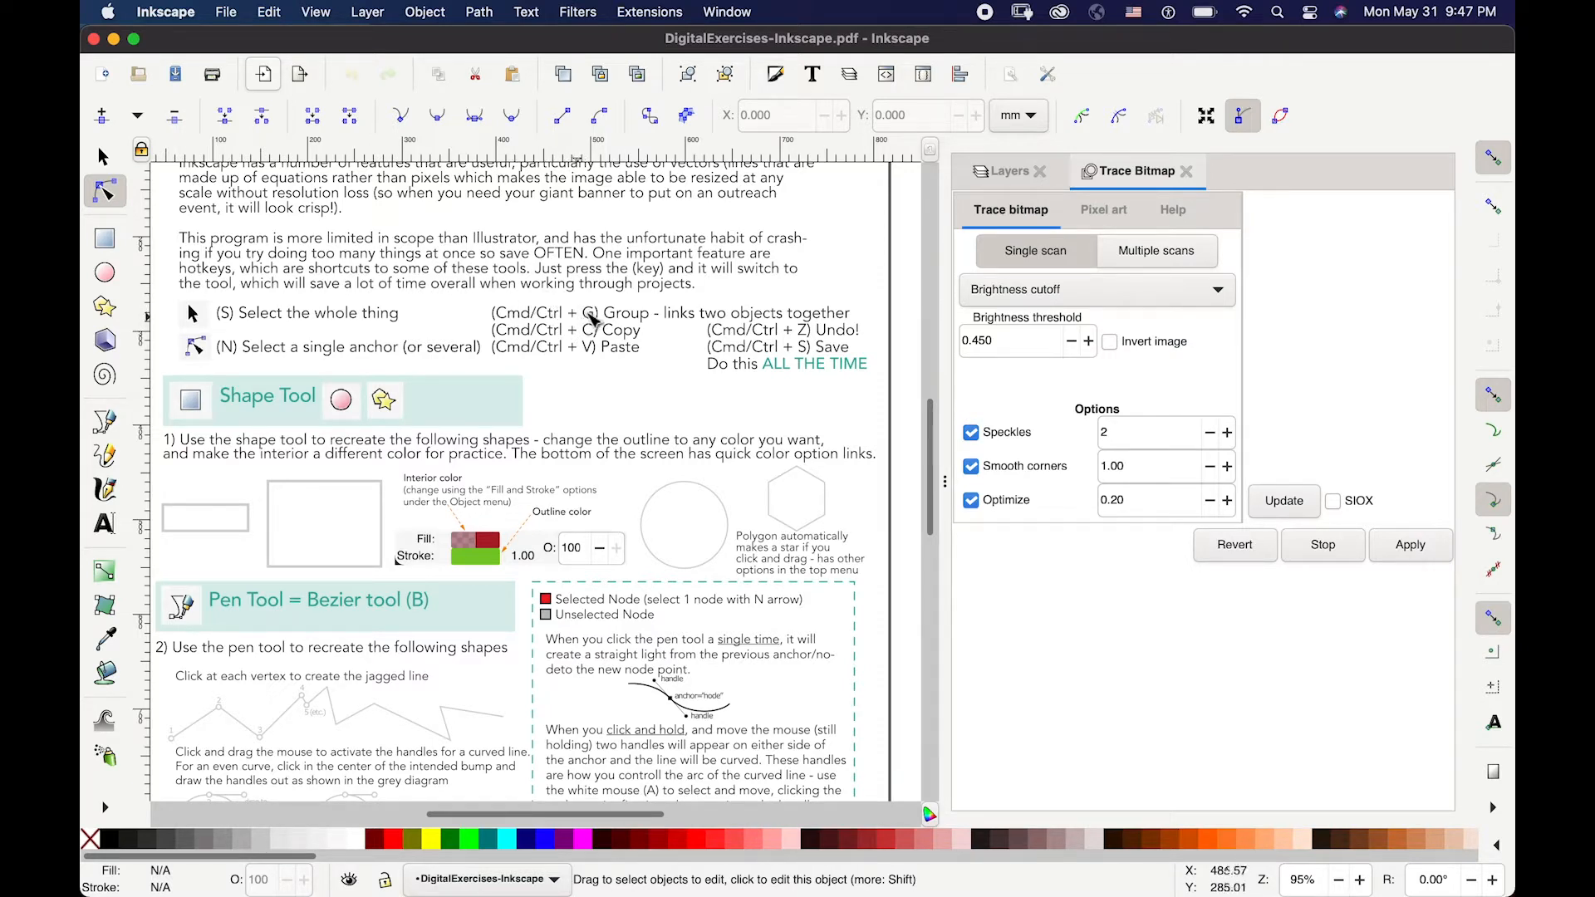
{"action": "left_click", "coordinate": [787, 491]}
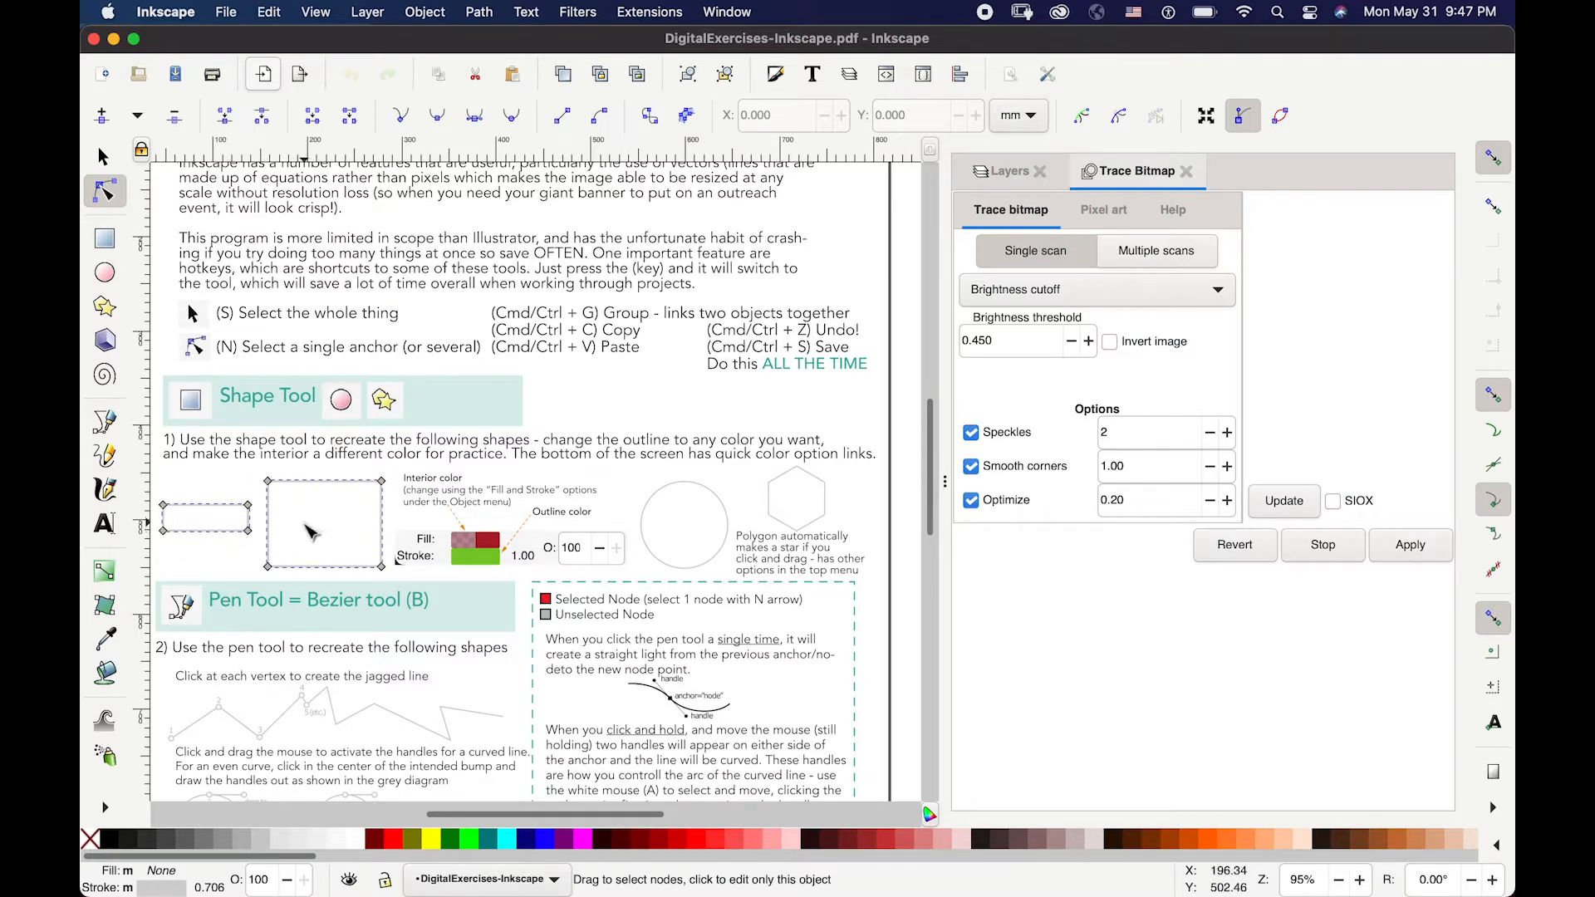
{"action": "key", "text": "ctrl+g"}
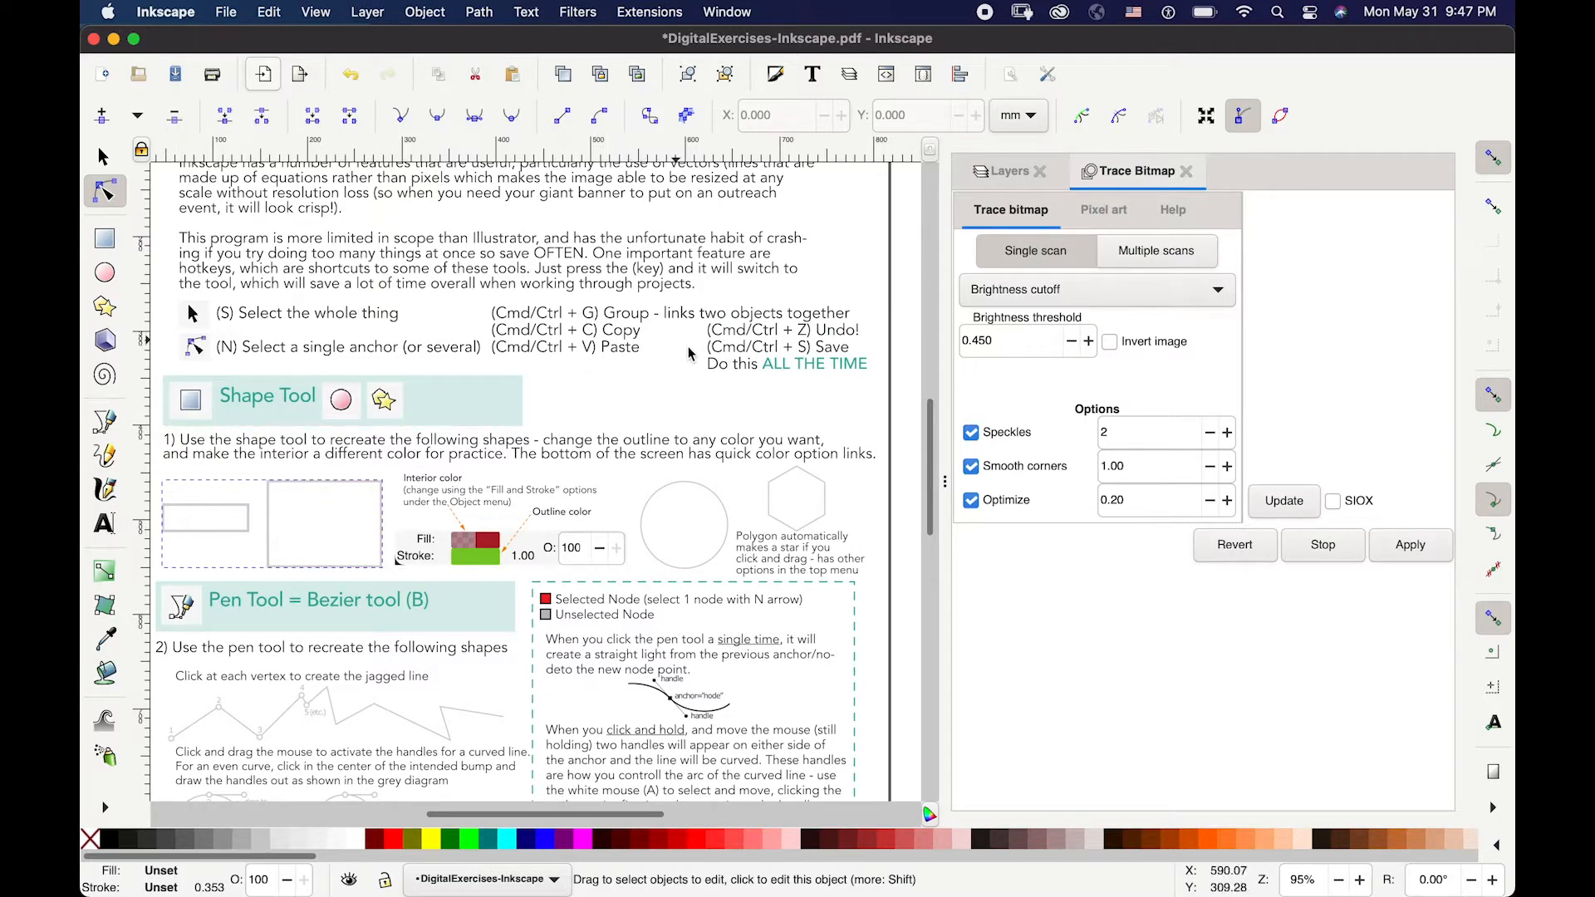
{"action": "key", "text": "super+s"}
{"action": "key", "text": "super+z"}
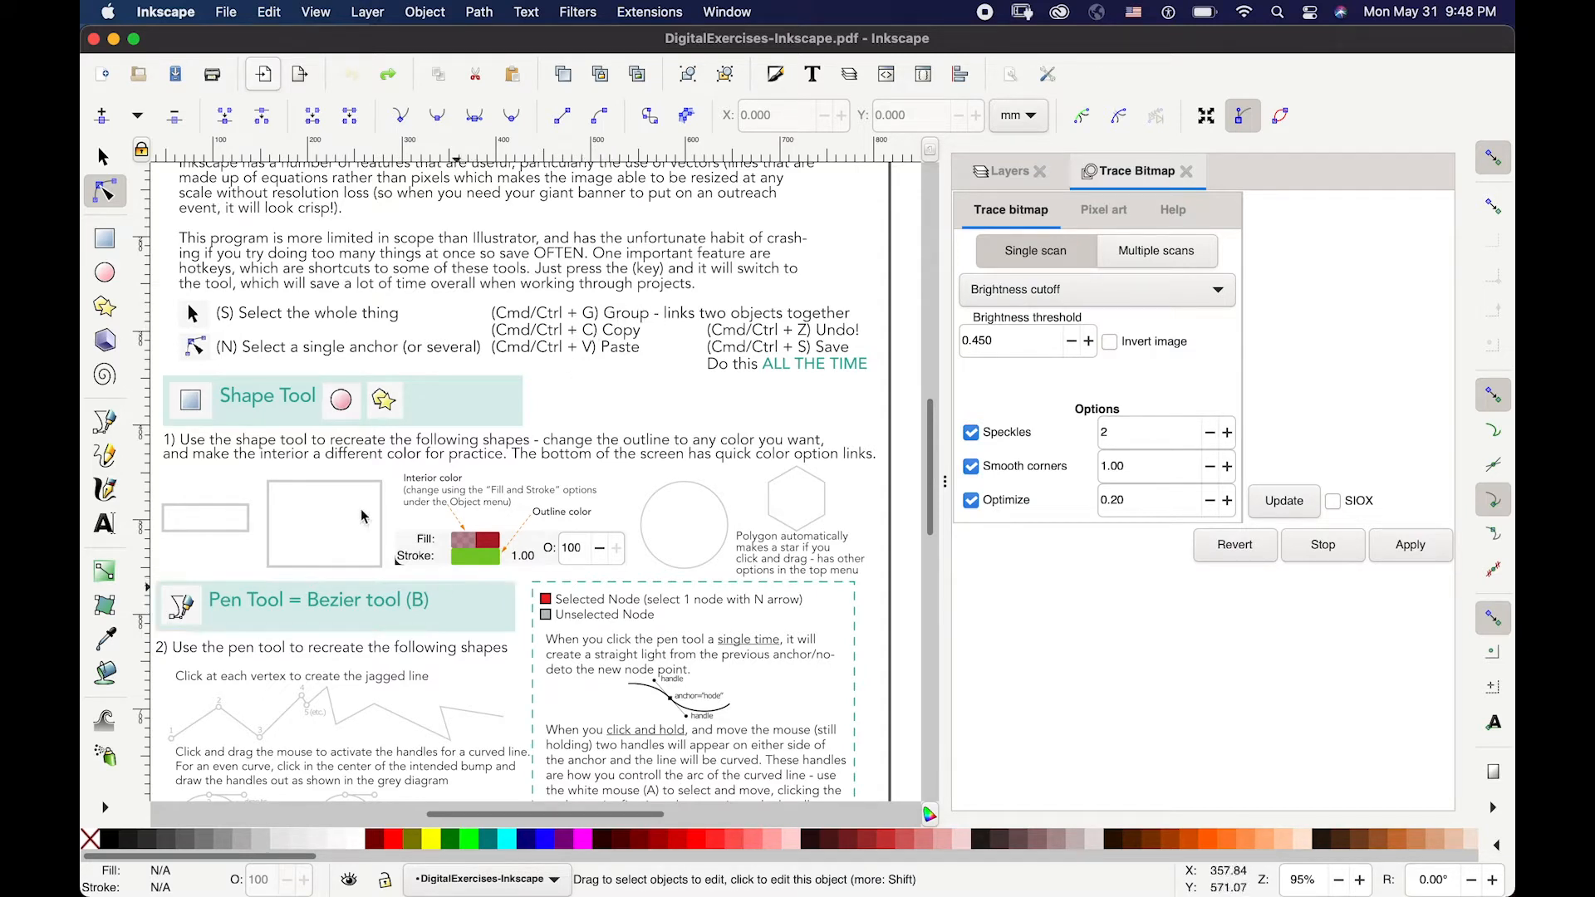
- Draw a rectangle about 23.9 × 7.4 mm over the small reference rectangle in the Shape Tool exercise
{"action": "left_click", "coordinate": [105, 240]}
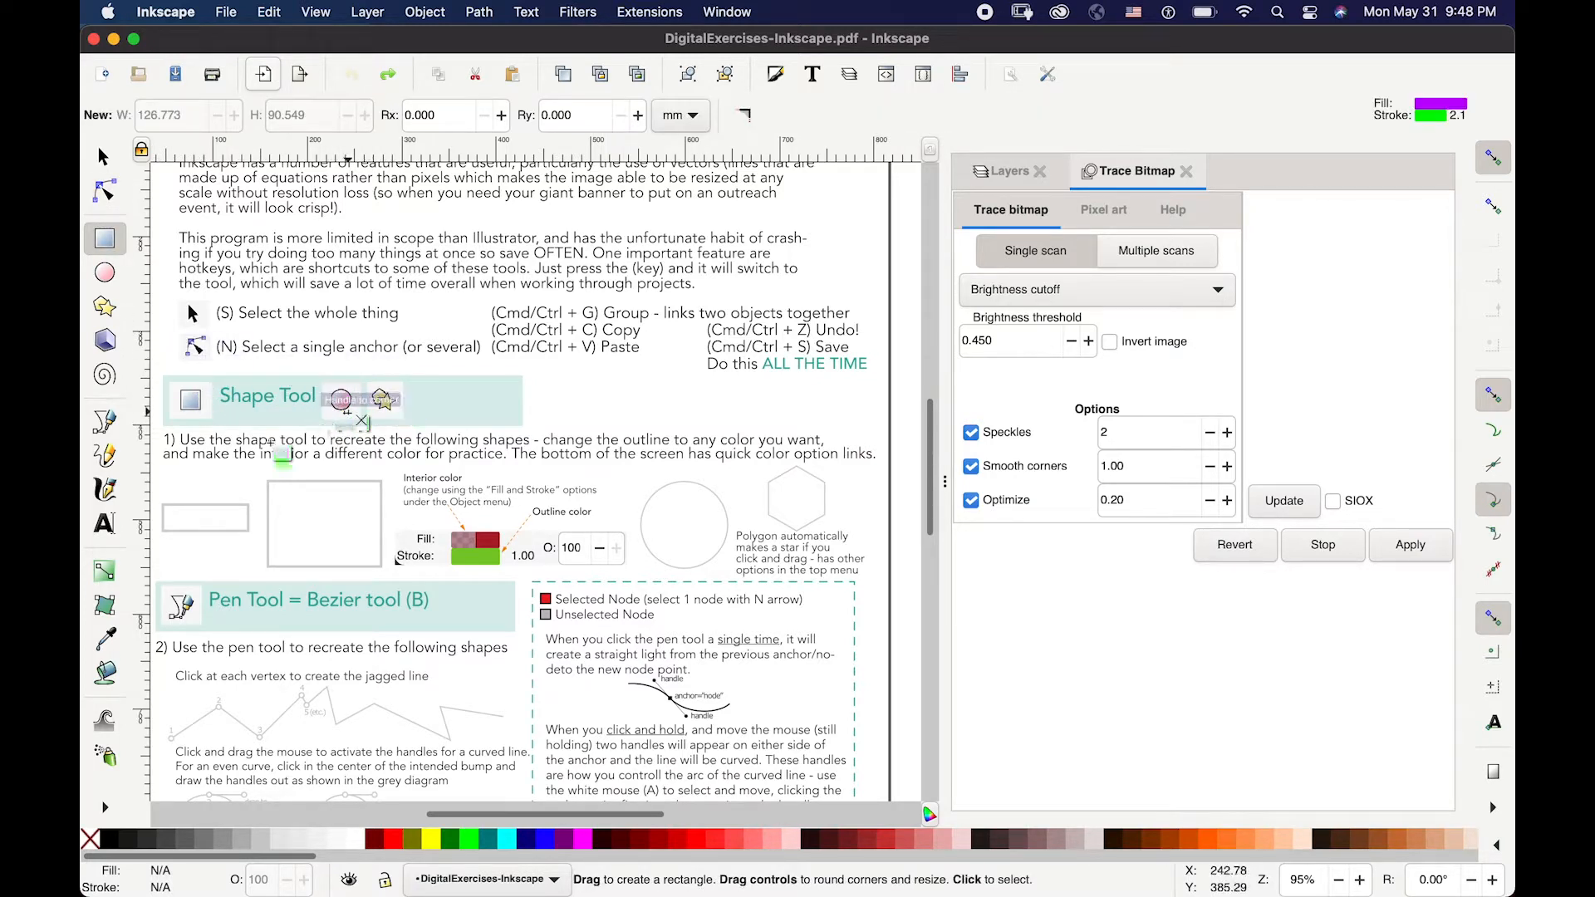
{"action": "left_click_drag", "start_coordinate": [164, 504], "coordinate": [247, 529]}
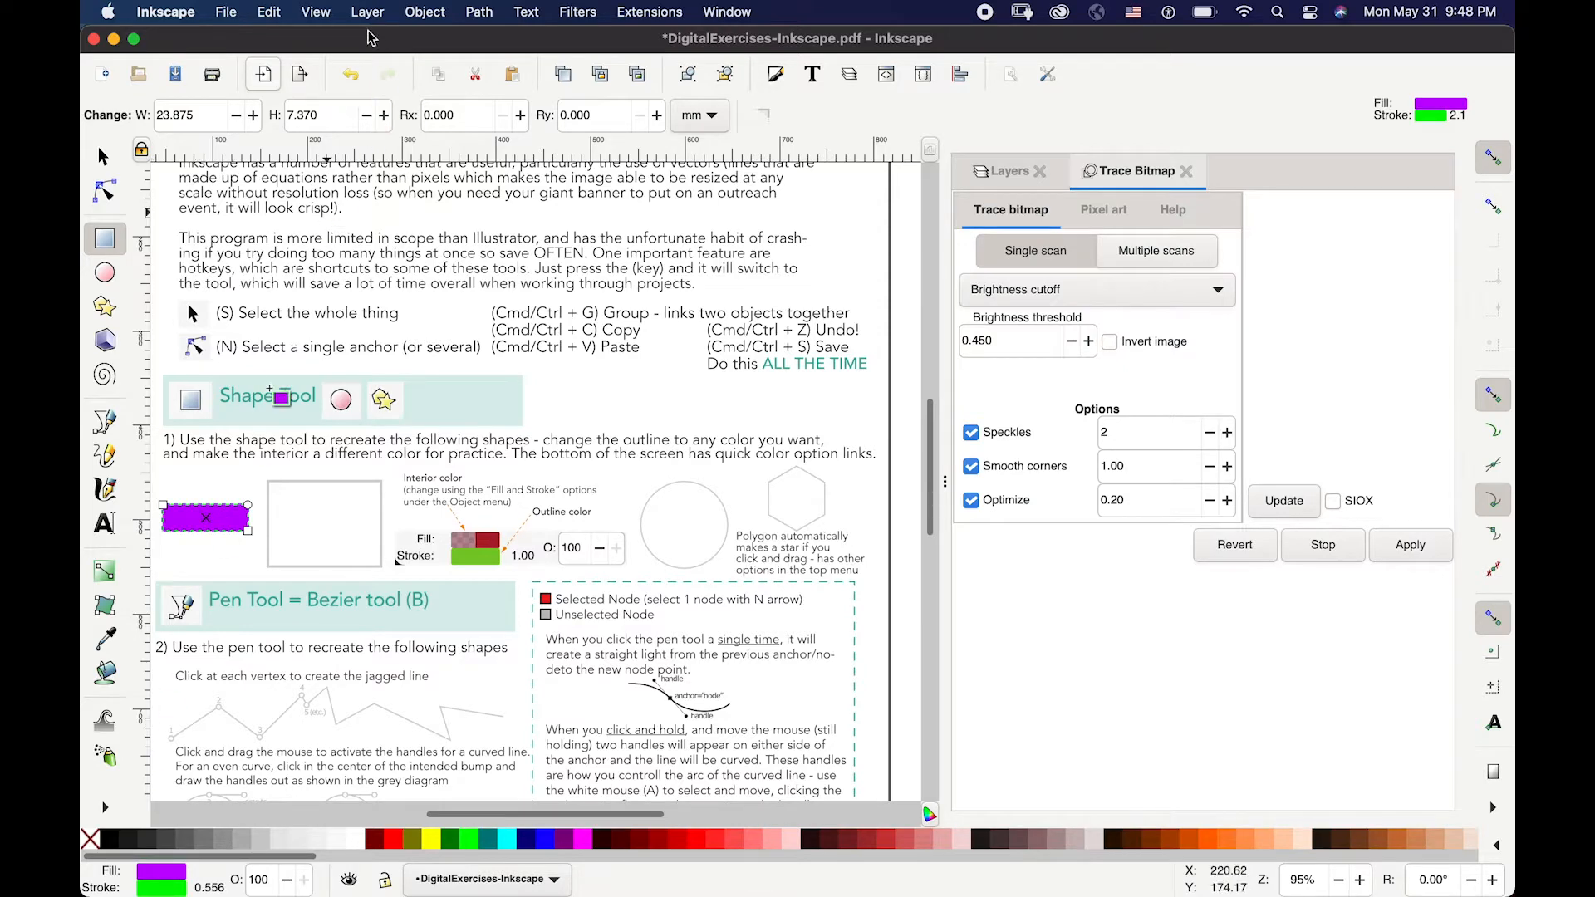
- Set the new rectangle's fill to bright green (RGBA 00ff0cff) using the color wheel
{"action": "left_click", "coordinate": [418, 14]}
{"action": "left_click", "coordinate": [425, 73]}
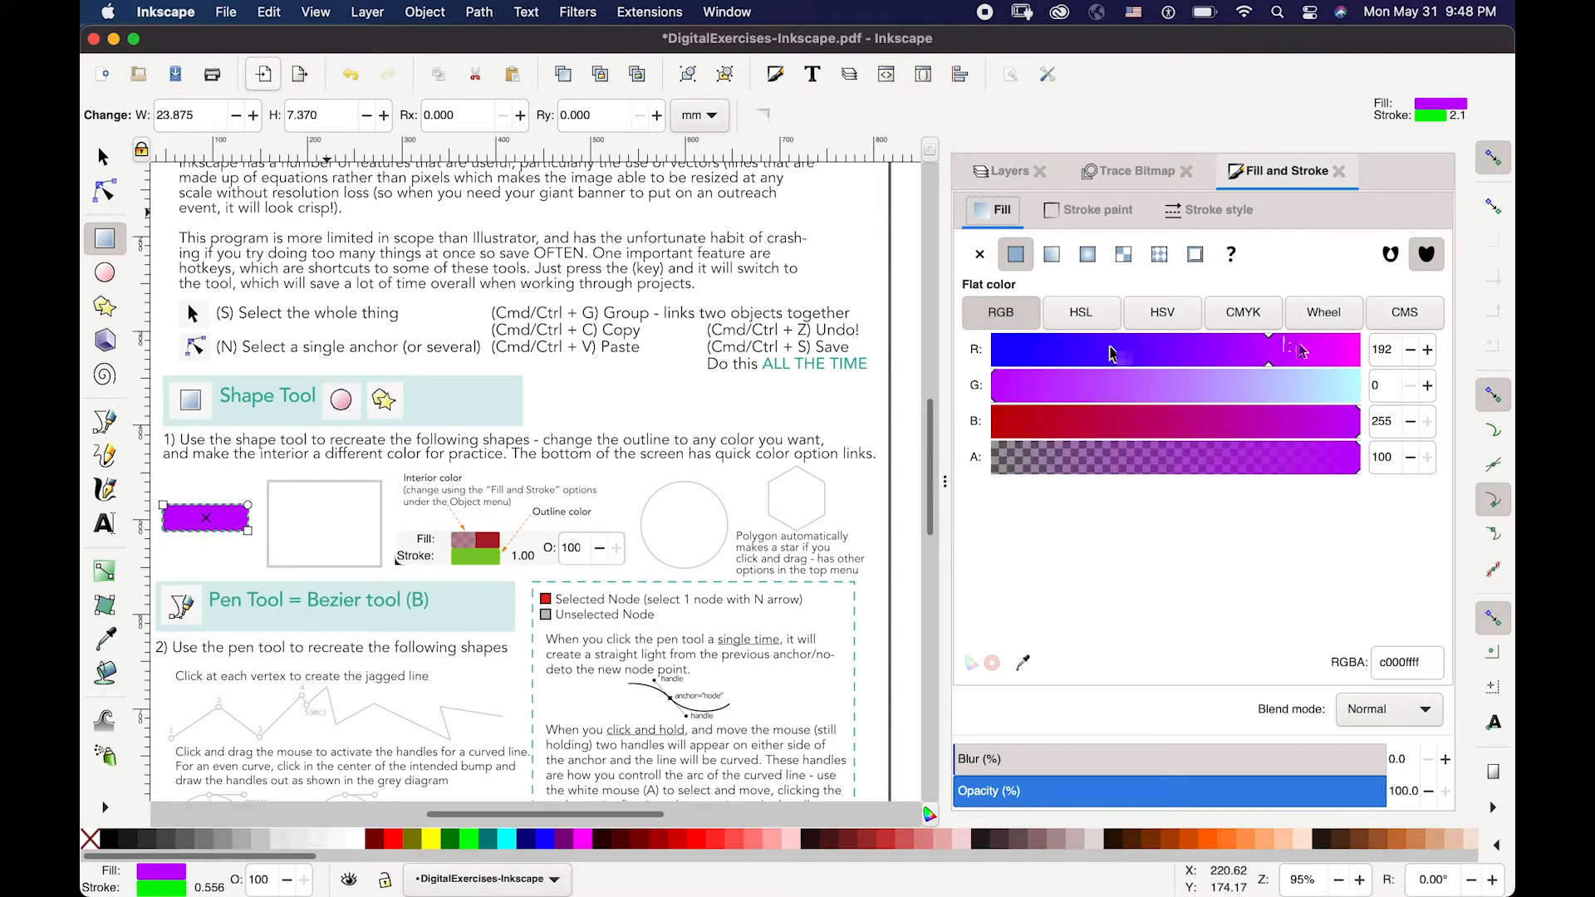
{"action": "left_click_drag", "start_coordinate": [1197, 370], "coordinate": [1091, 365]}
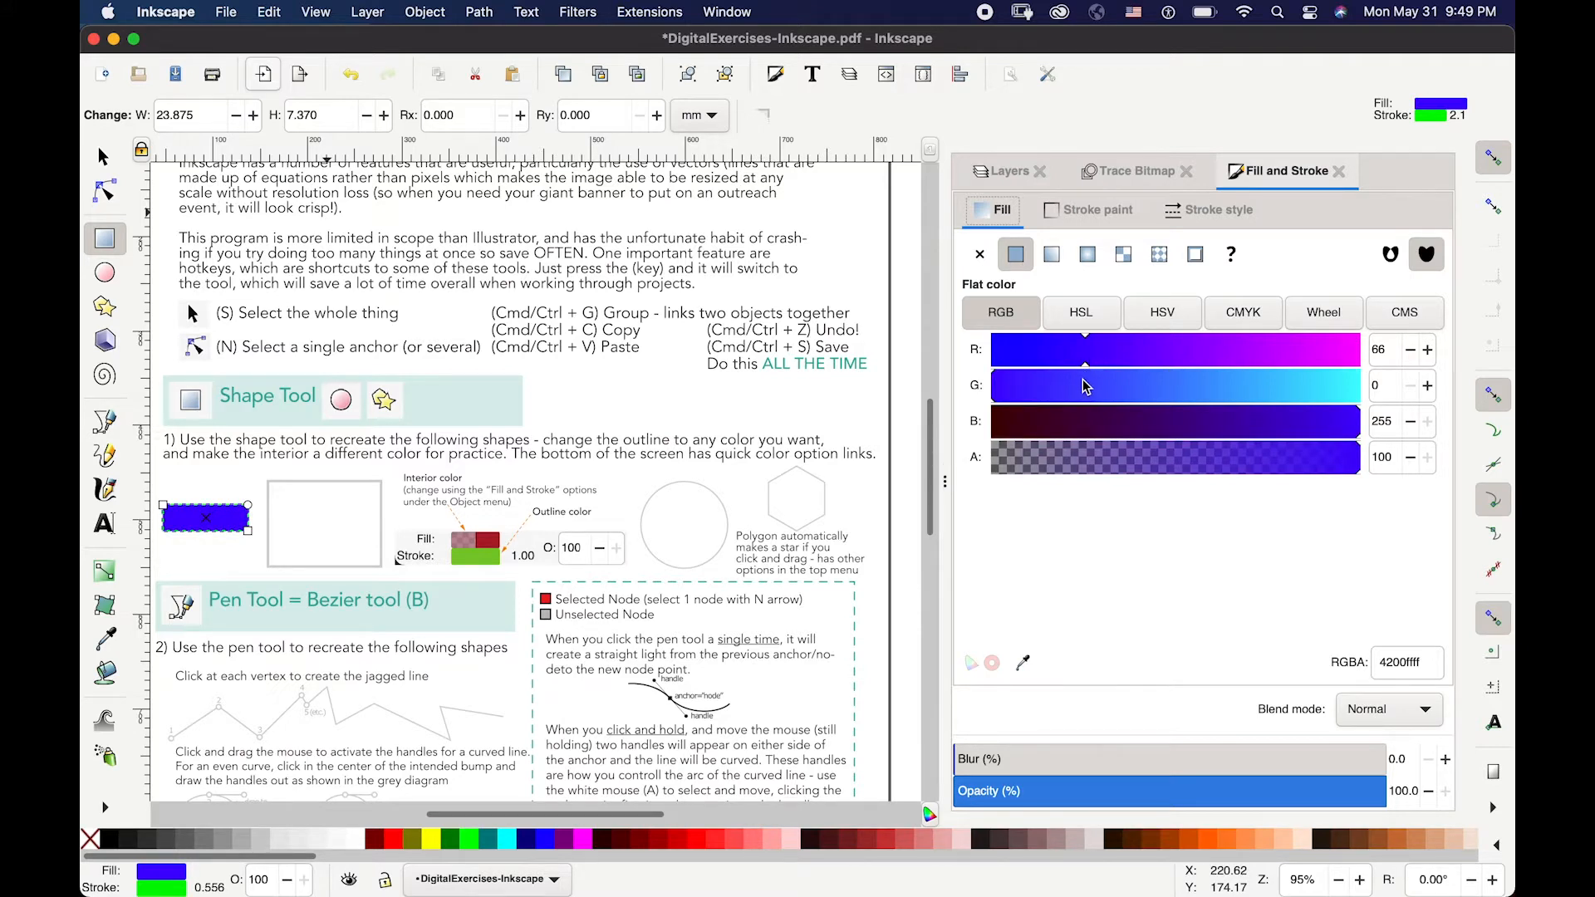
{"action": "left_click", "coordinate": [1094, 367]}
{"action": "left_click", "coordinate": [1080, 313]}
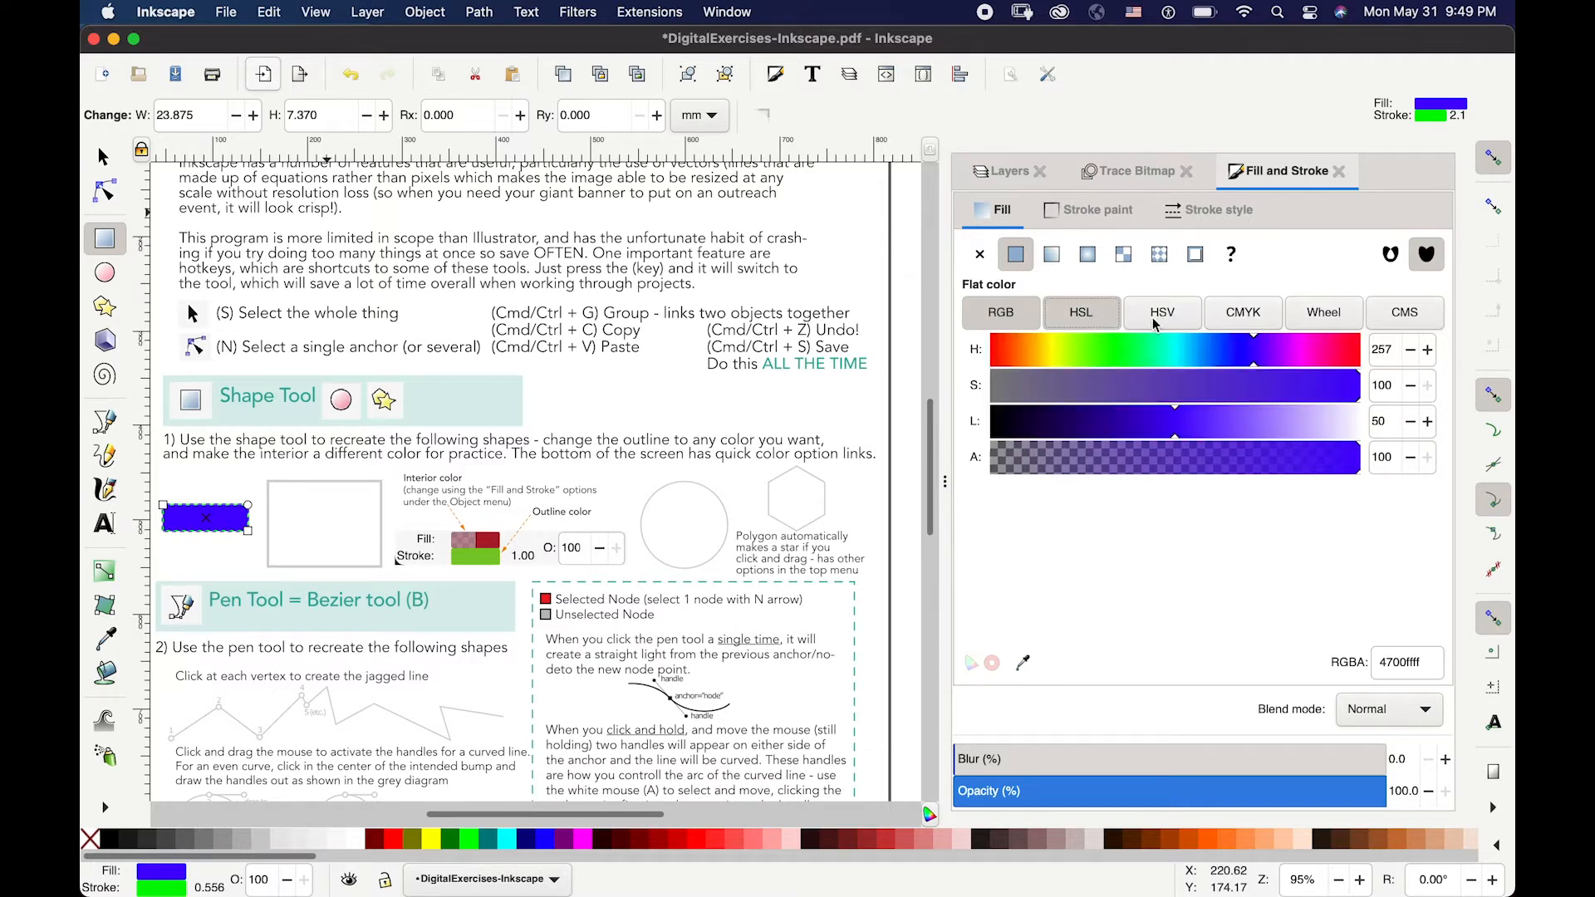
{"action": "left_click", "coordinate": [1153, 316]}
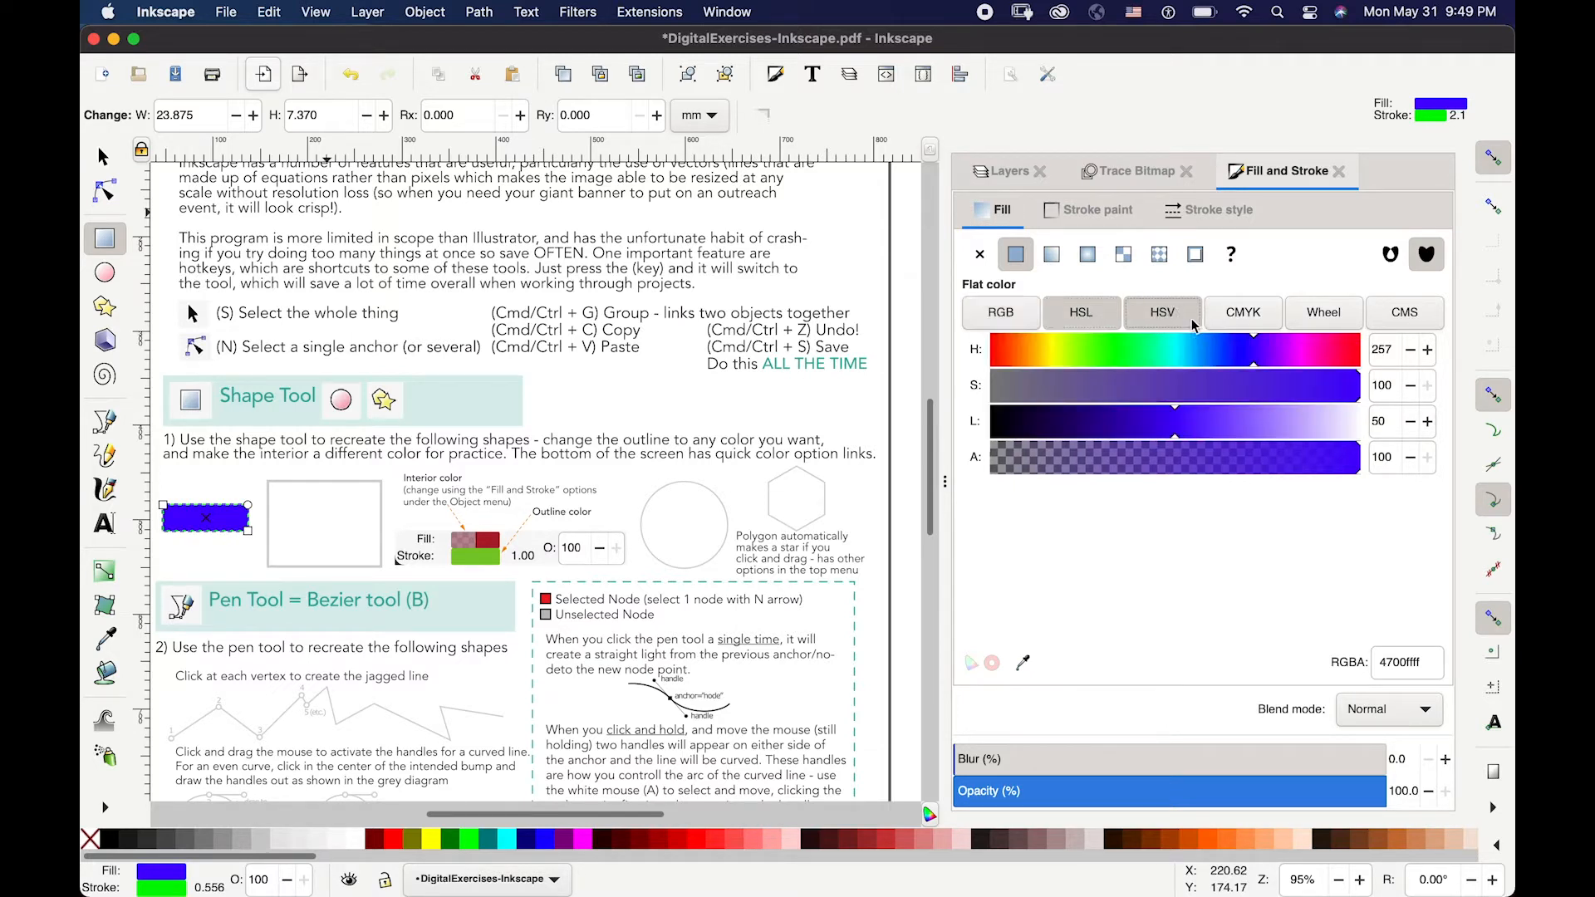
{"action": "left_click", "coordinate": [1241, 316]}
{"action": "left_click", "coordinate": [1317, 313]}
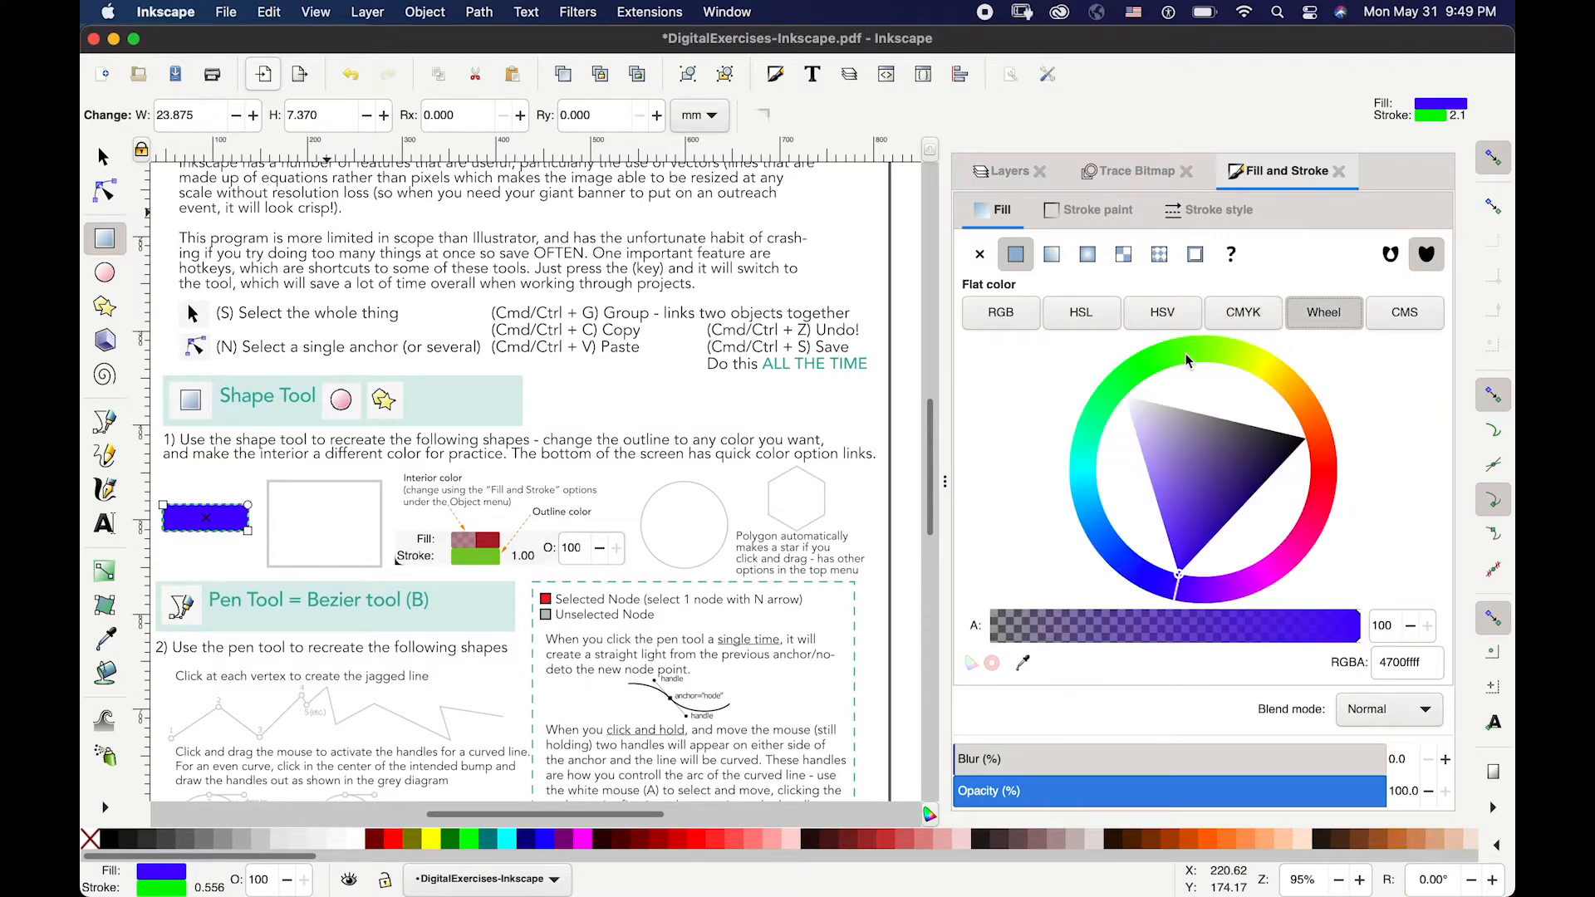
{"action": "left_click", "coordinate": [1238, 364]}
{"action": "left_click", "coordinate": [1404, 313]}
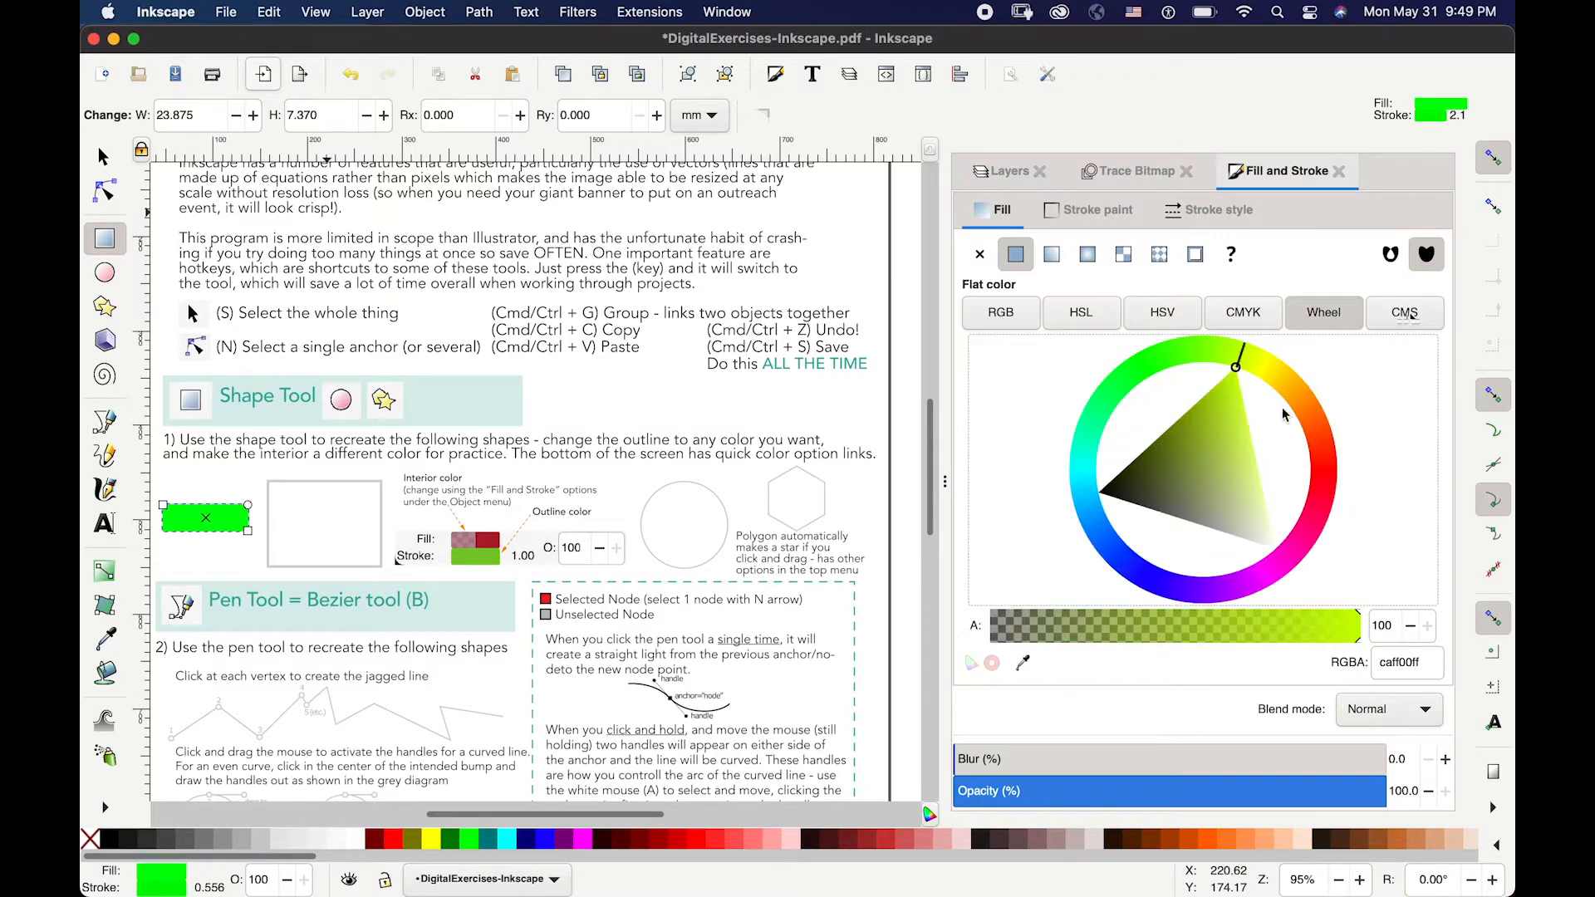
{"action": "left_click", "coordinate": [1337, 314]}
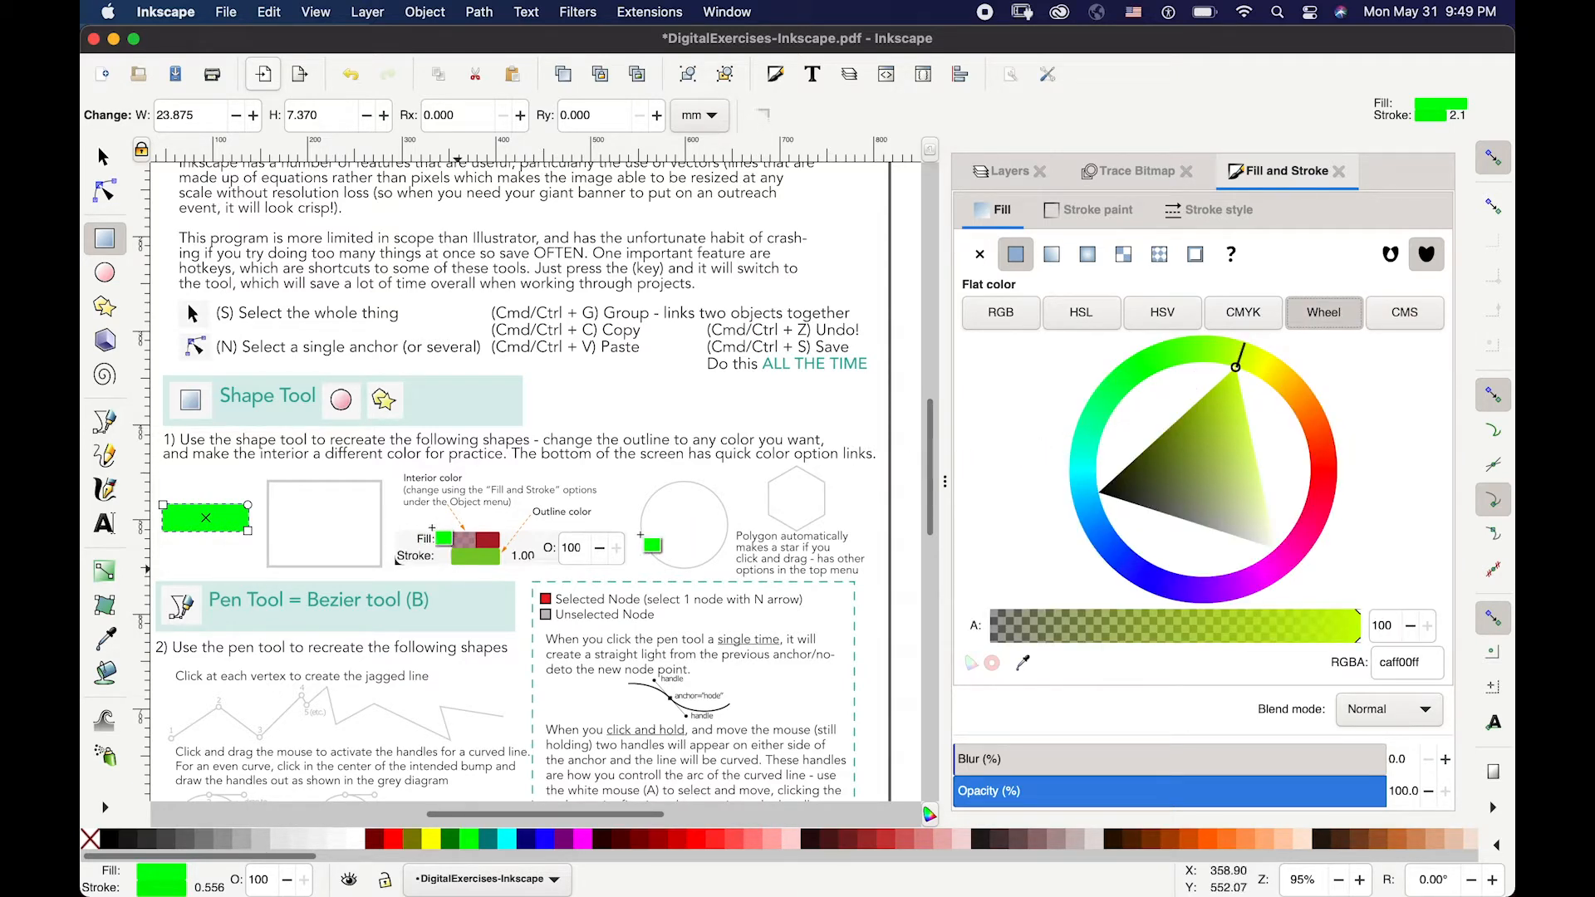
- Set the rectangle's stroke to a near-black green by lowering its RGB green value to 30
{"action": "left_click", "coordinate": [166, 887]}
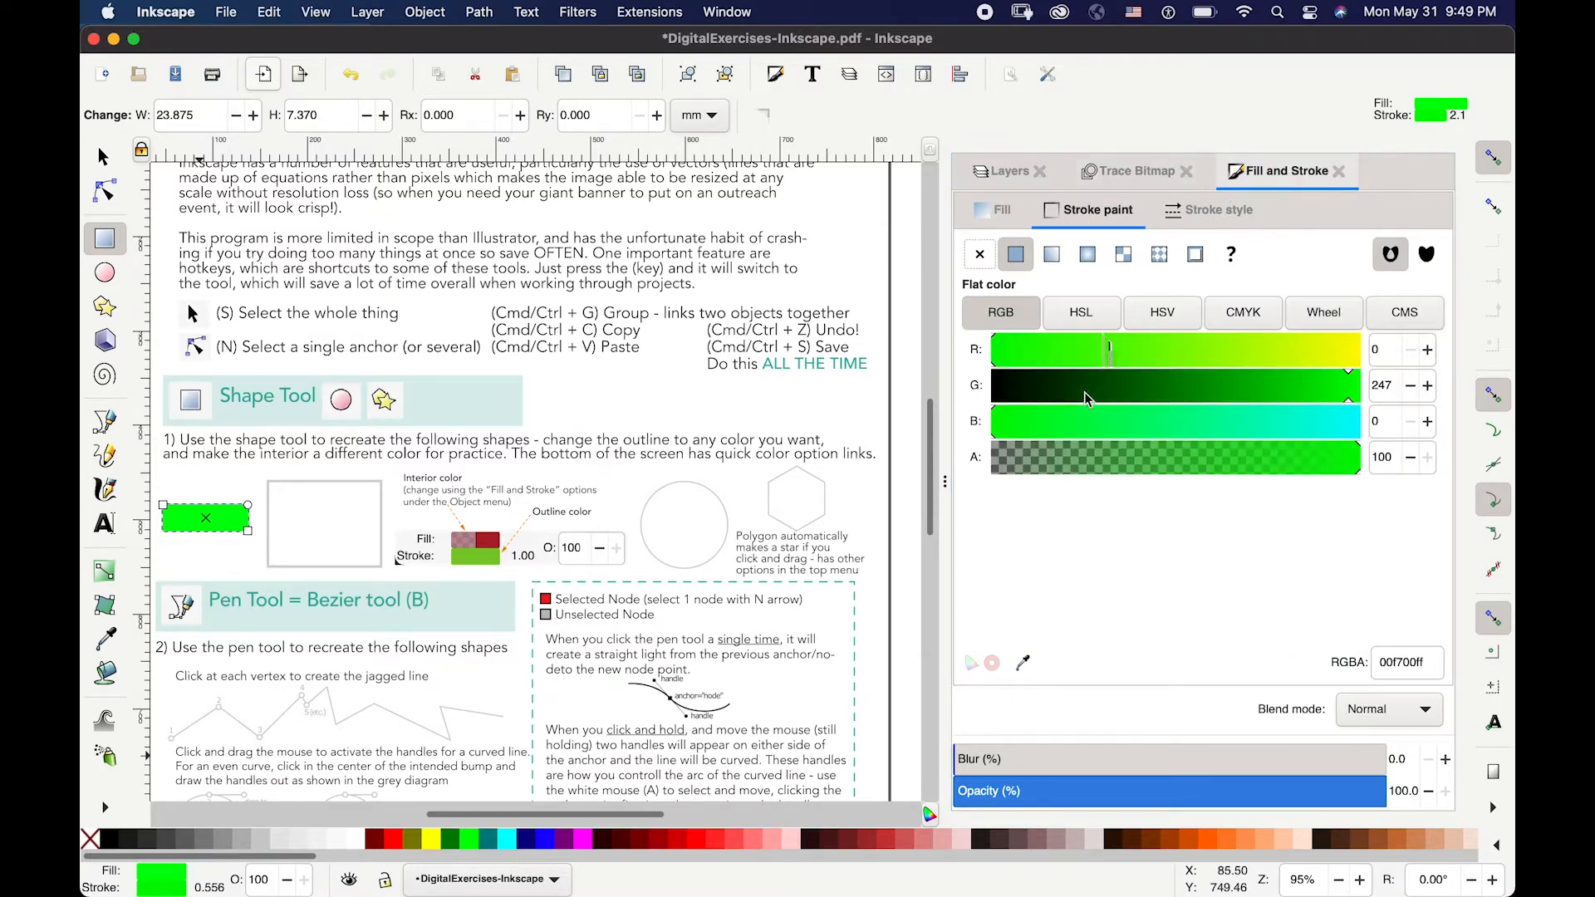
{"action": "left_click", "coordinate": [1039, 400]}
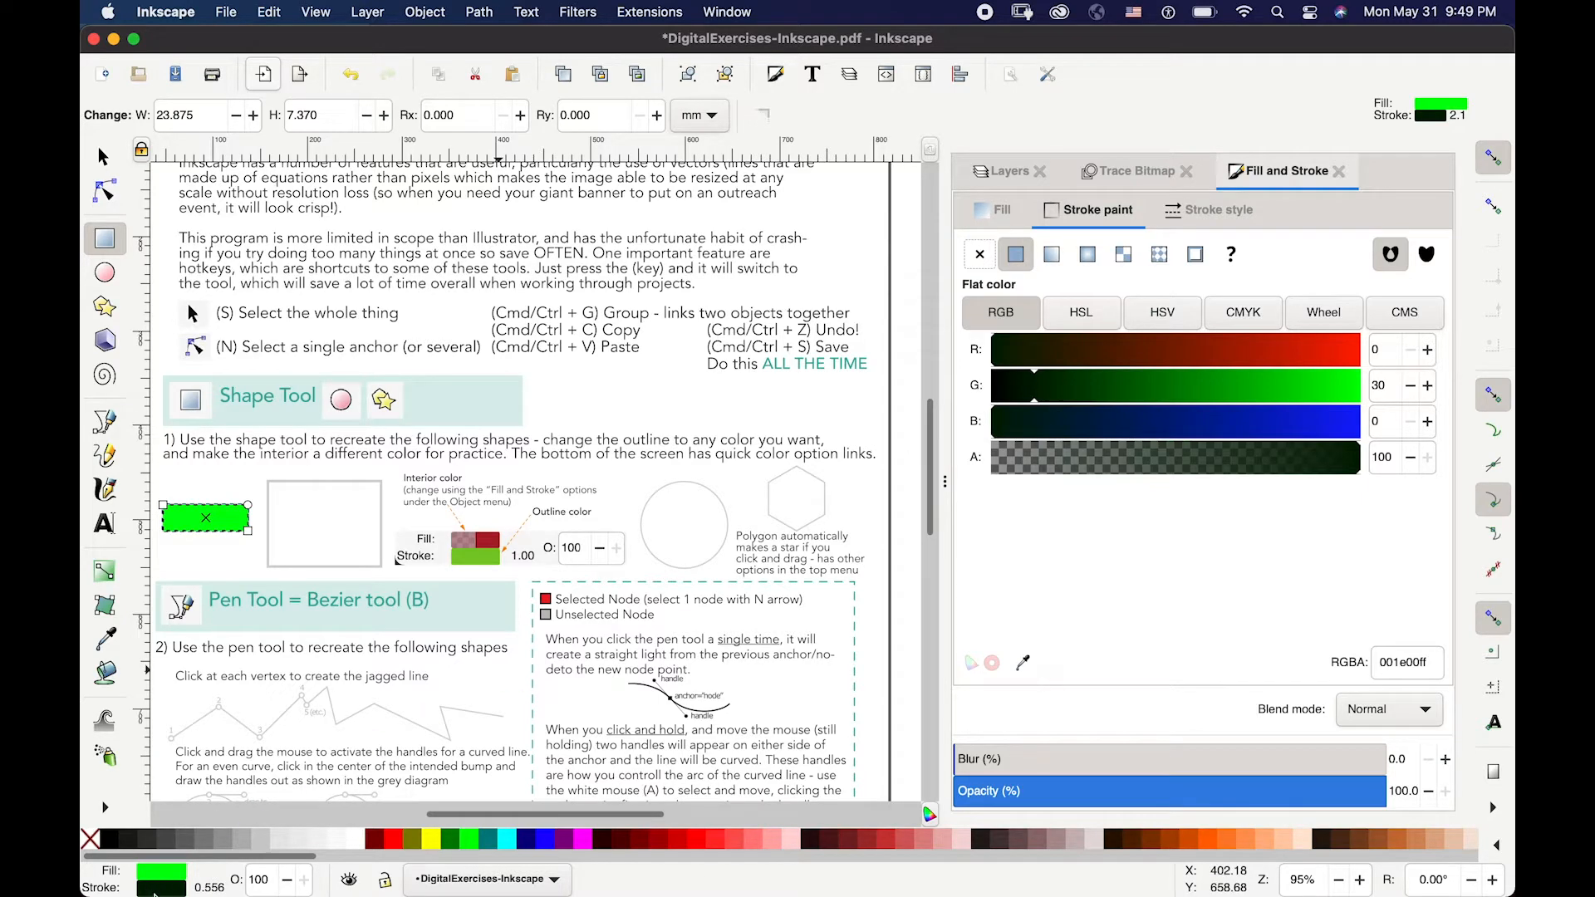
{"action": "mouse_move", "coordinate": [166, 872]}
{"action": "left_click", "coordinate": [996, 216]}
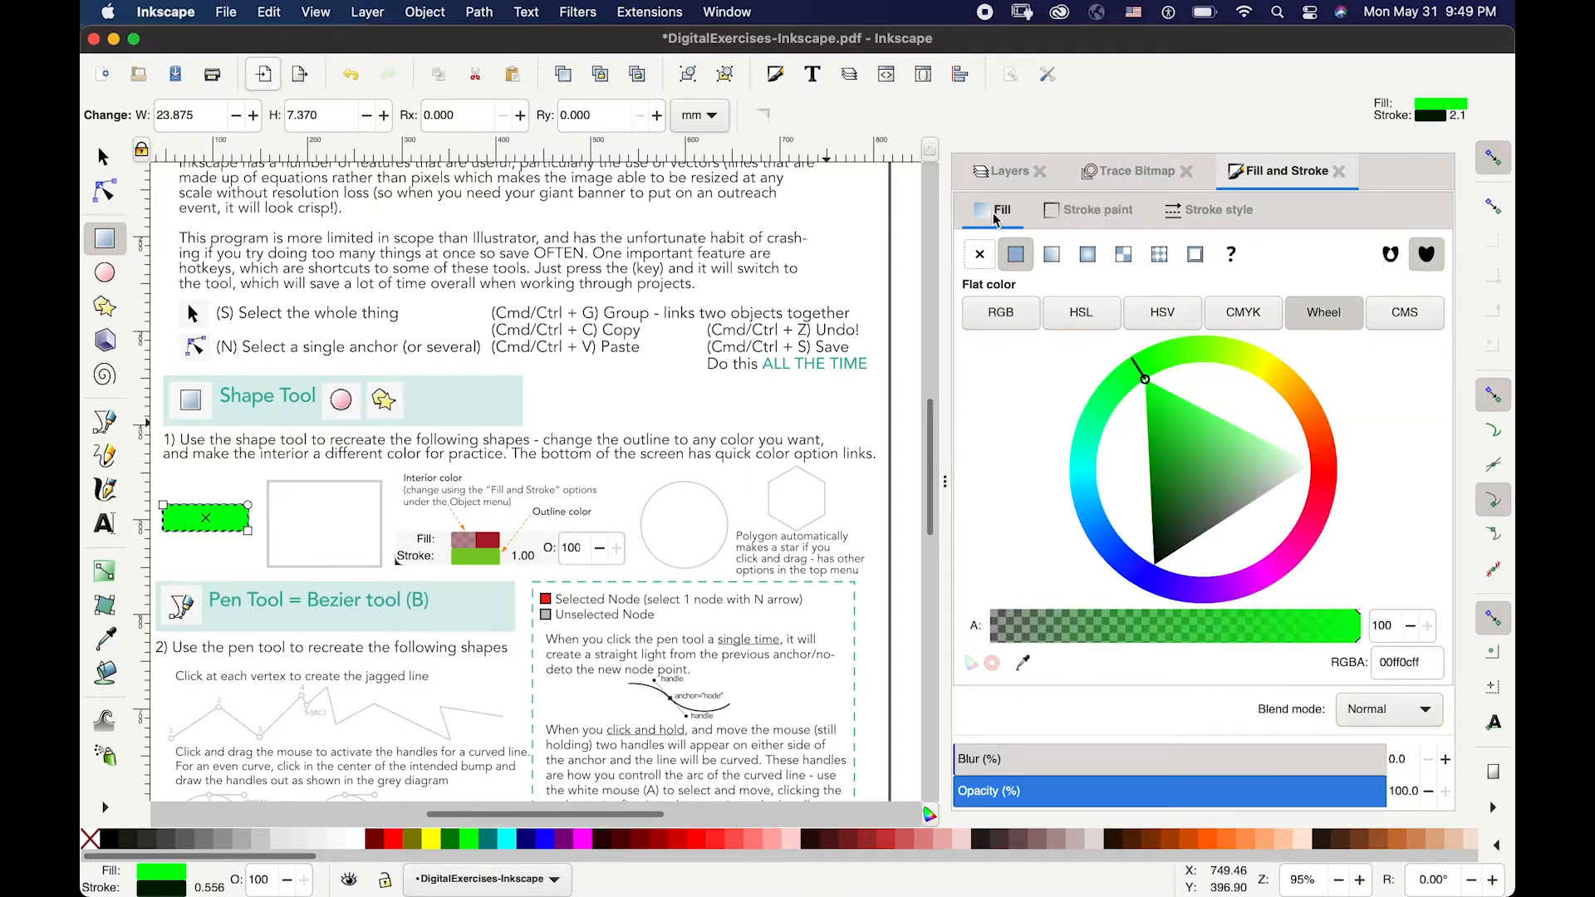
{"action": "left_click", "coordinate": [1147, 223]}
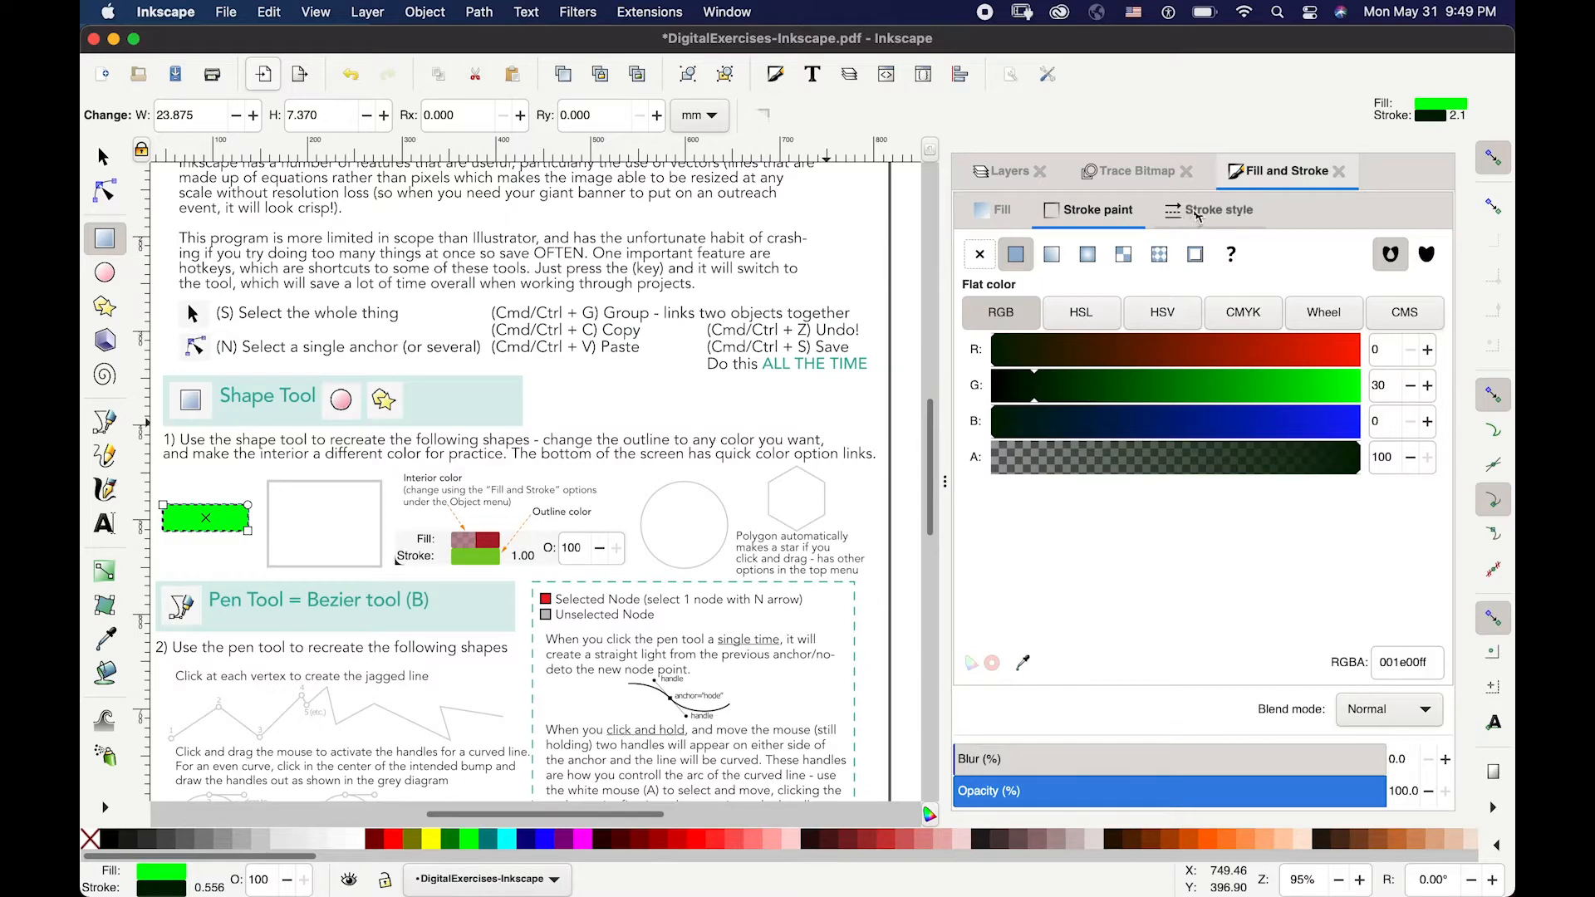
- Set the small rectangle's stroke width to 4 px and look through the available dash patterns
{"action": "left_click", "coordinate": [1156, 217]}
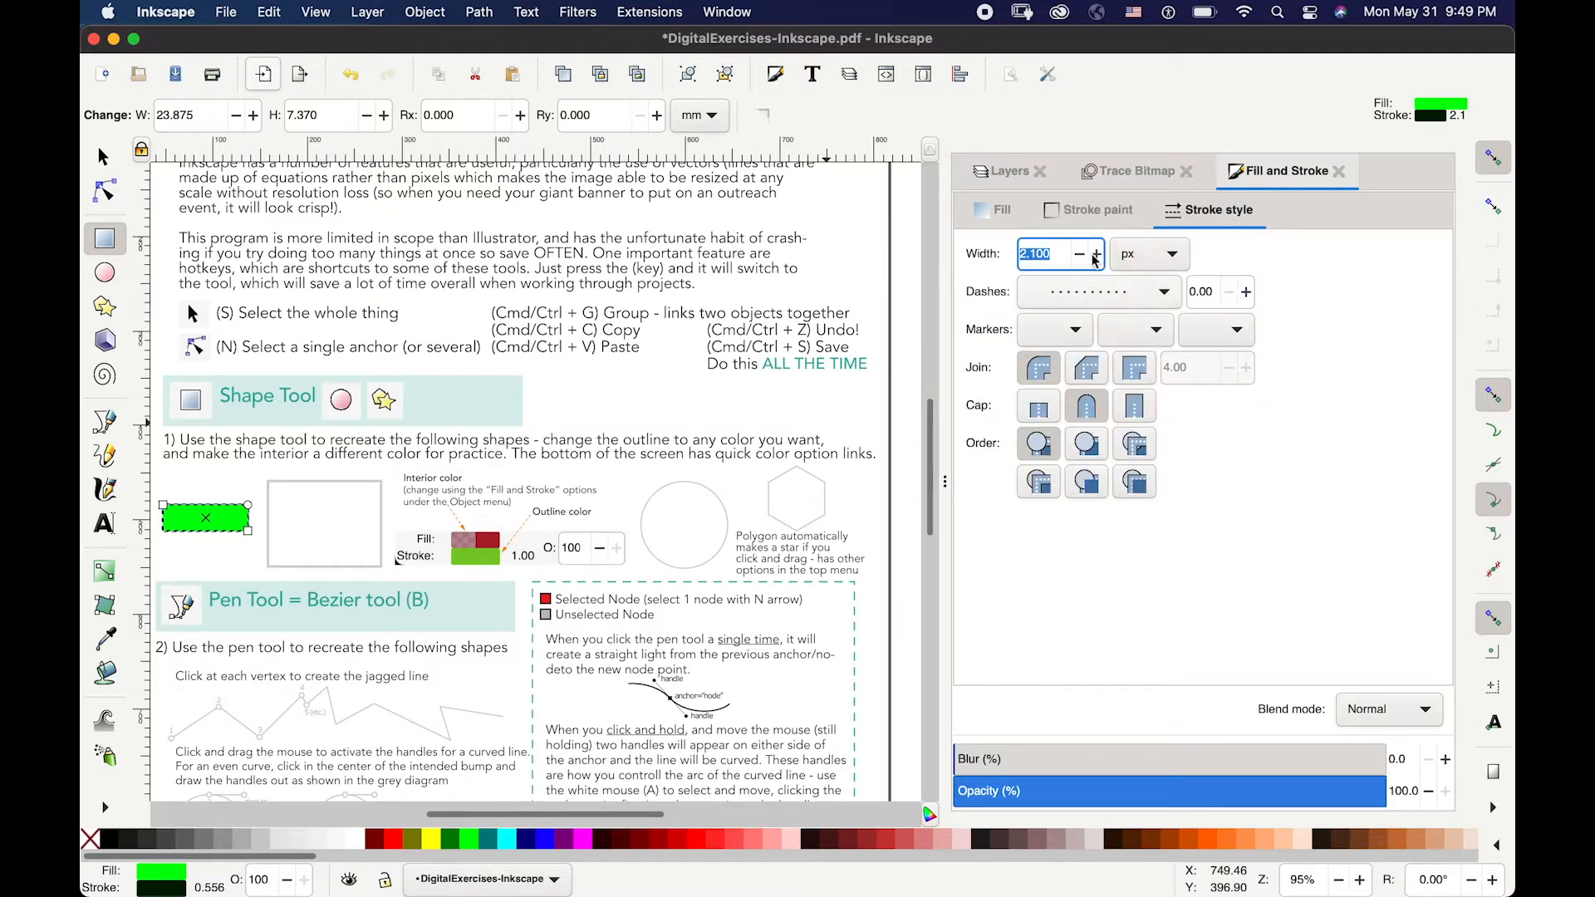
{"action": "key", "text": "Up"}
{"action": "left_click", "coordinate": [1174, 256]}
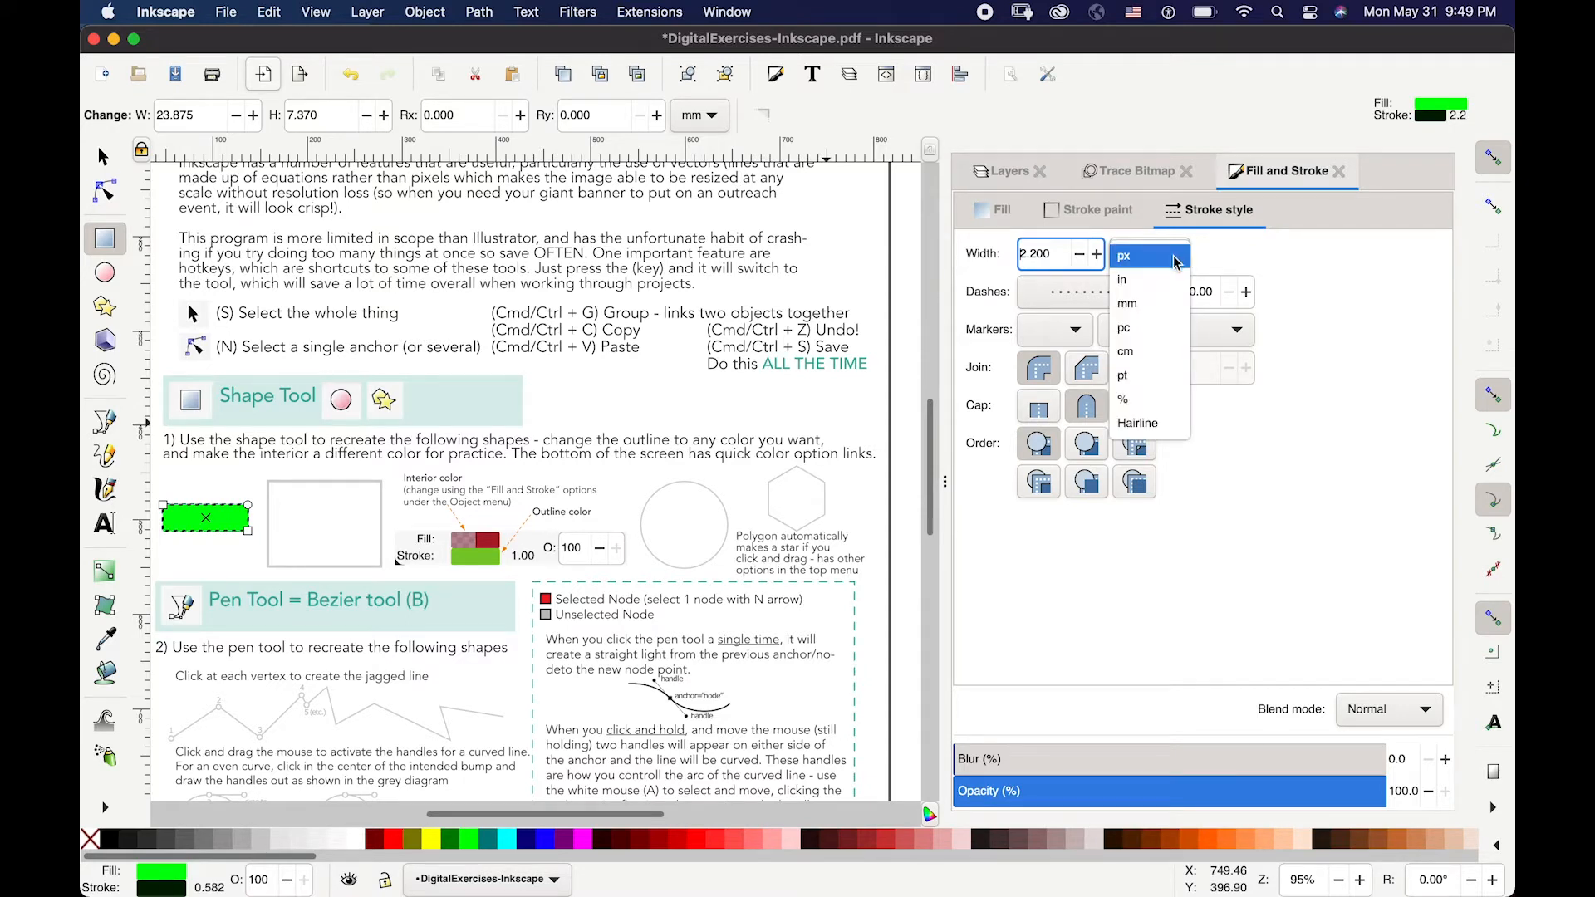
{"action": "left_click", "coordinate": [1091, 256]}
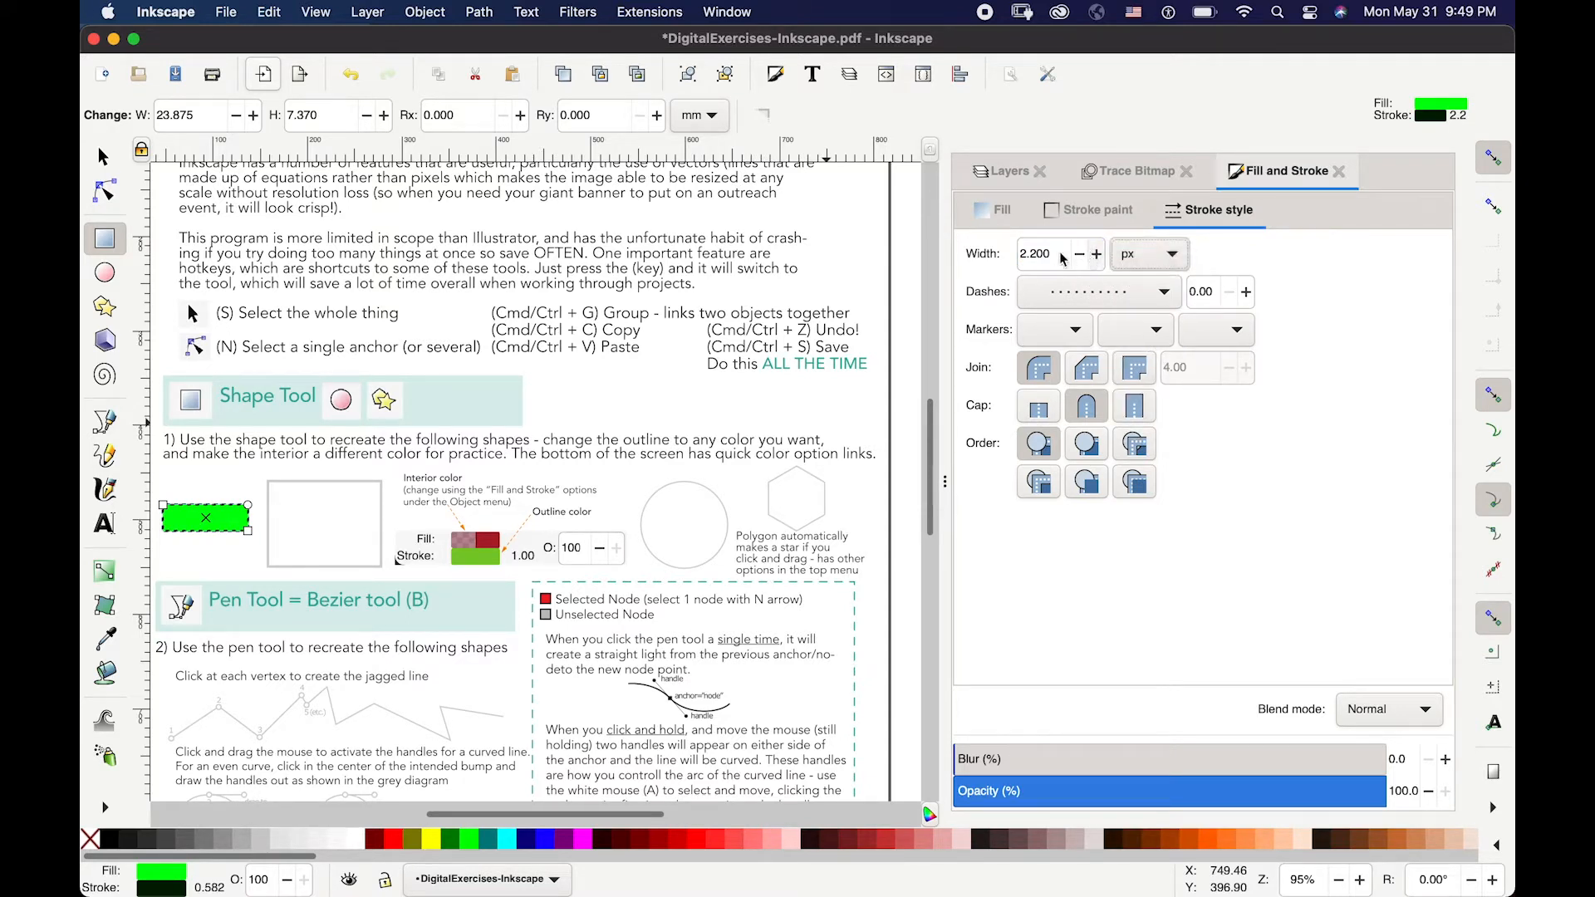
{"action": "scroll", "coordinate": [1058, 253], "scroll_direction": "up", "scroll_amount": 1}
{"action": "double_click", "coordinate": [1058, 256]}
{"action": "key", "text": "BackSpace"}
{"action": "key", "text": "BackSpace"}
{"action": "type", "text": "4"}
{"action": "key", "text": "Return"}
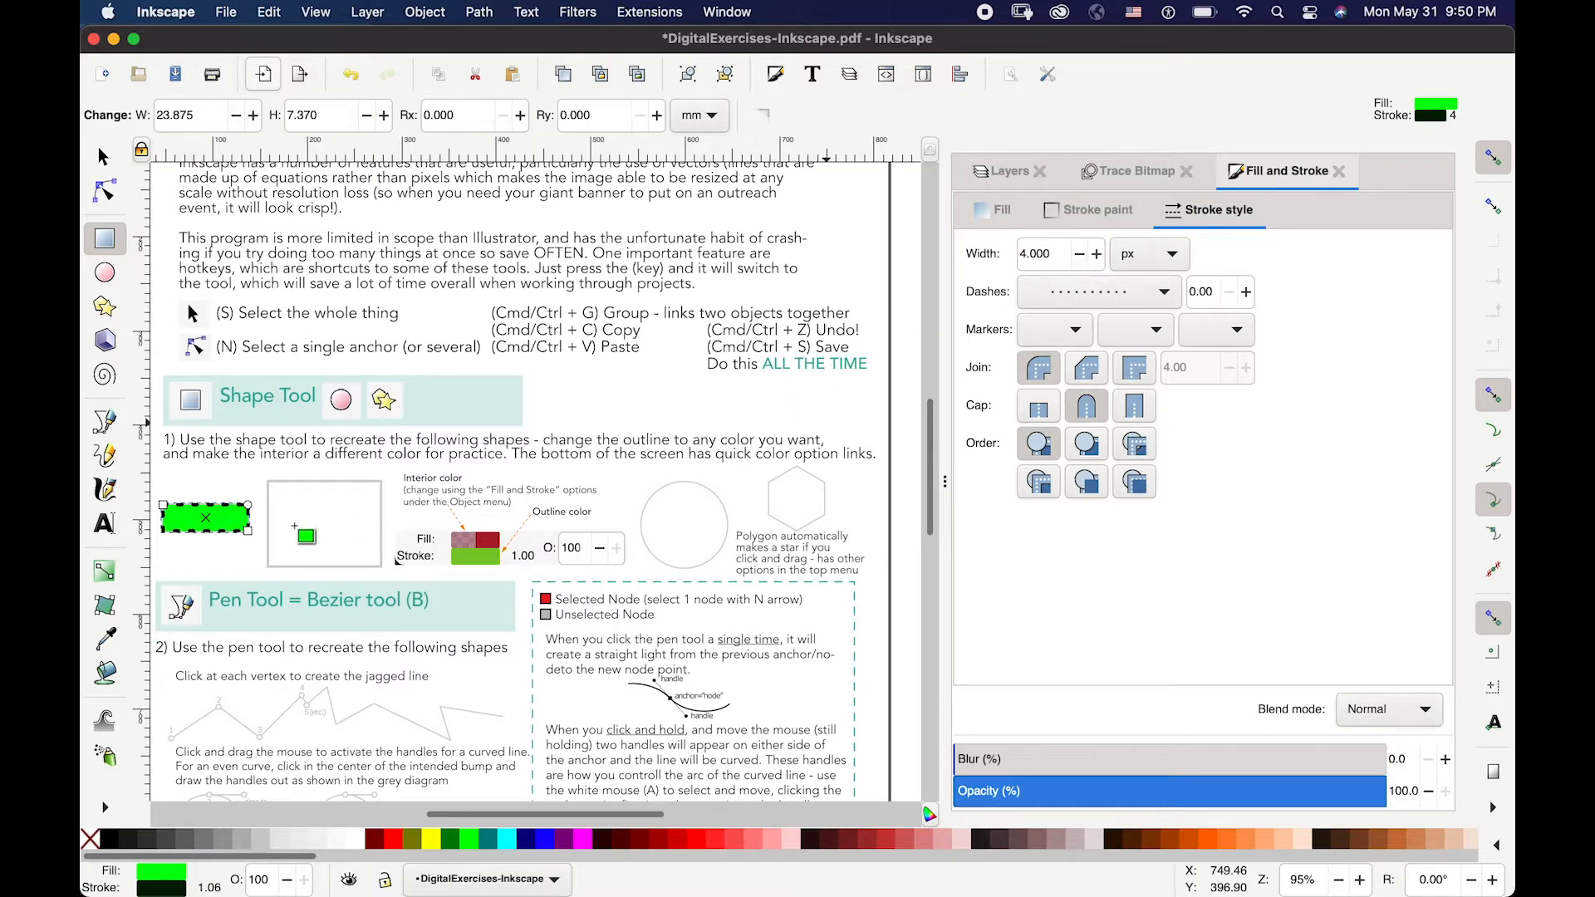
{"action": "left_click", "coordinate": [1160, 295]}
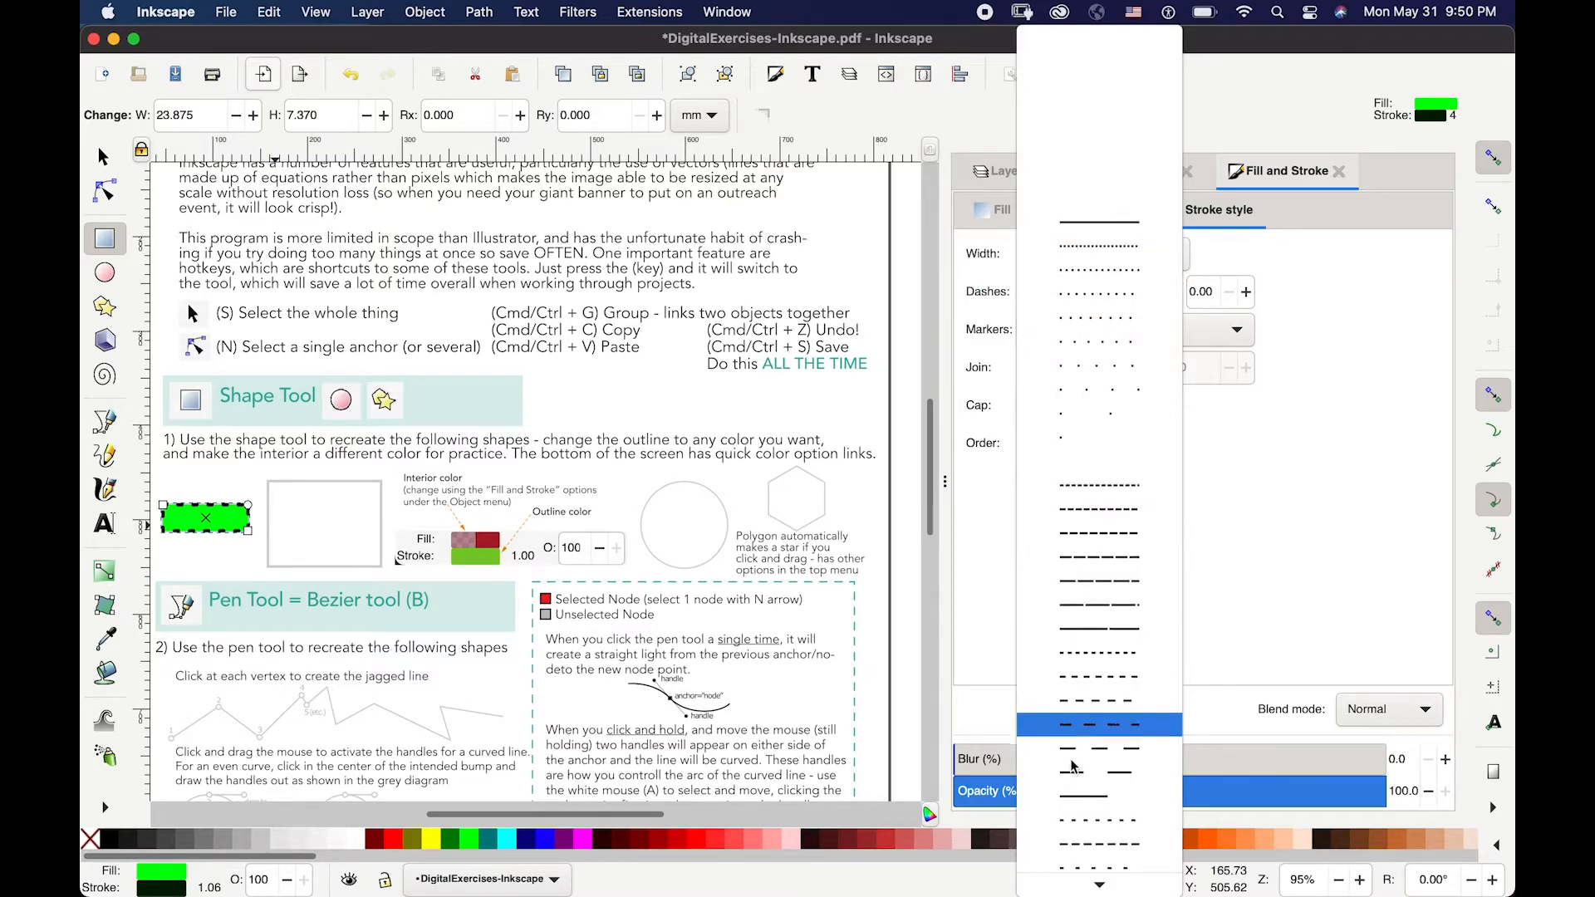
{"action": "left_click", "coordinate": [1255, 376]}
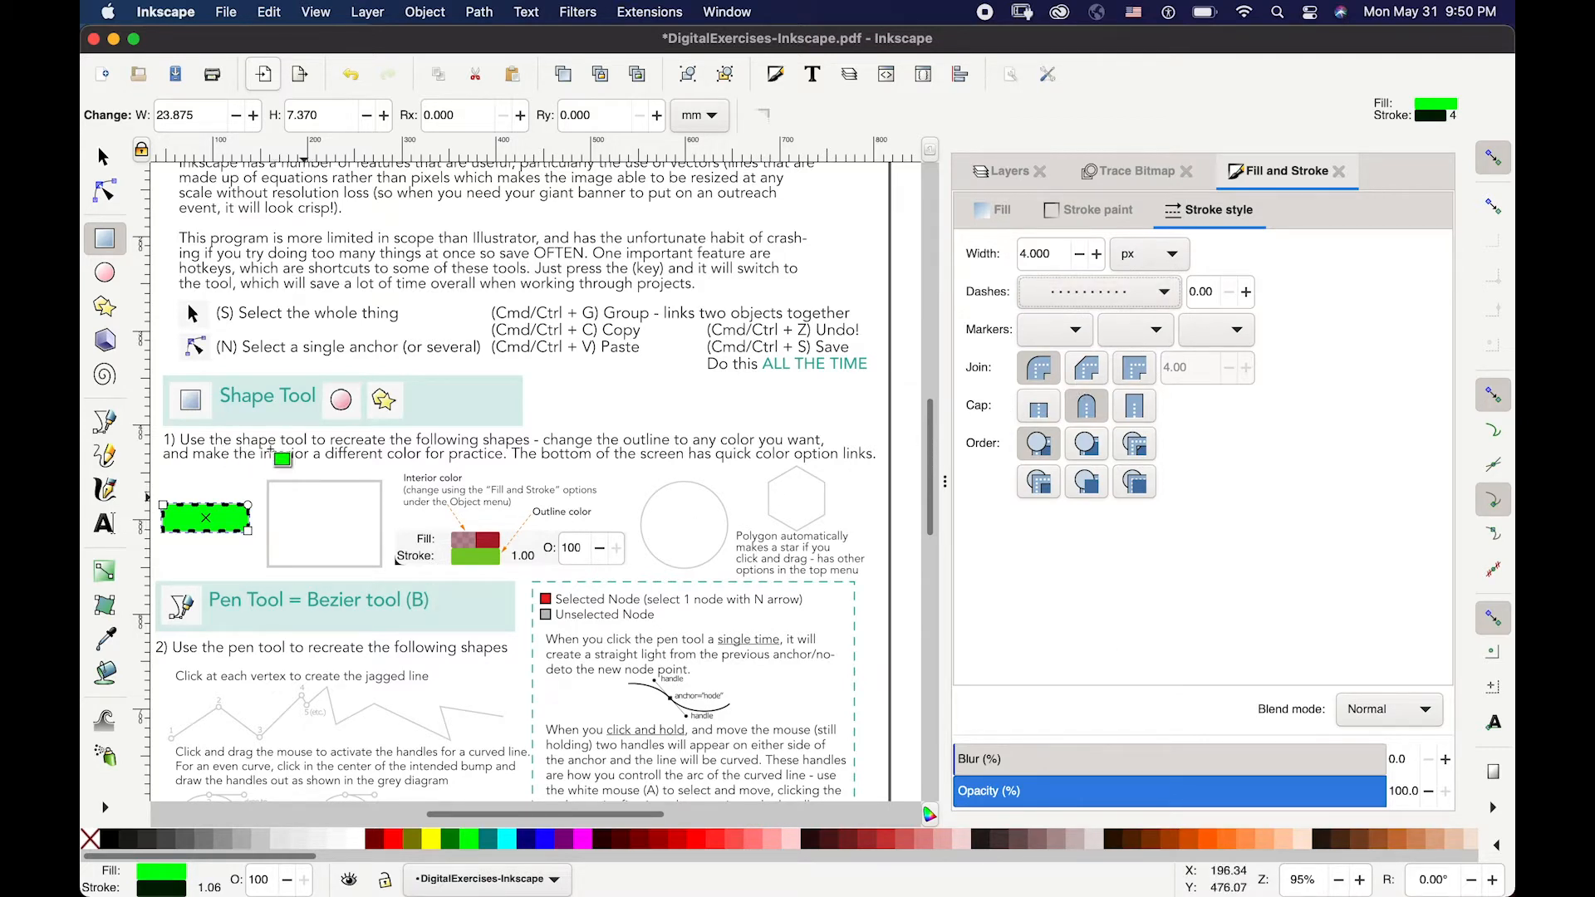
- Draw a rectangle about 31.7 × 24 mm over the large reference rectangle and open its fill settings
{"action": "left_click_drag", "start_coordinate": [267, 480], "coordinate": [382, 568]}
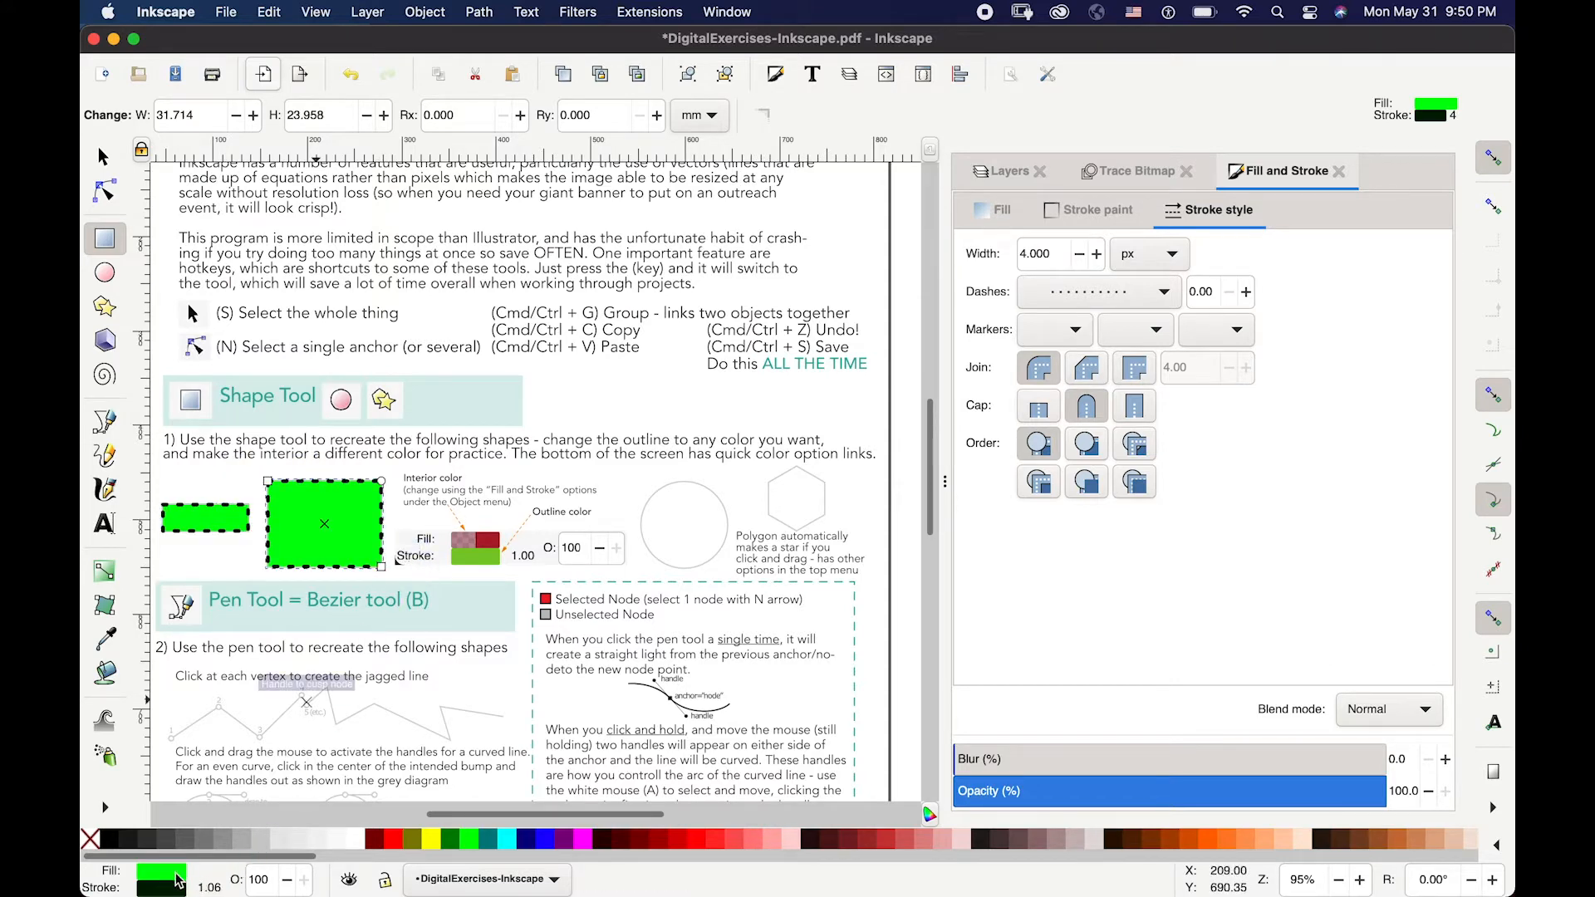
{"action": "key", "text": "super+shift+f"}
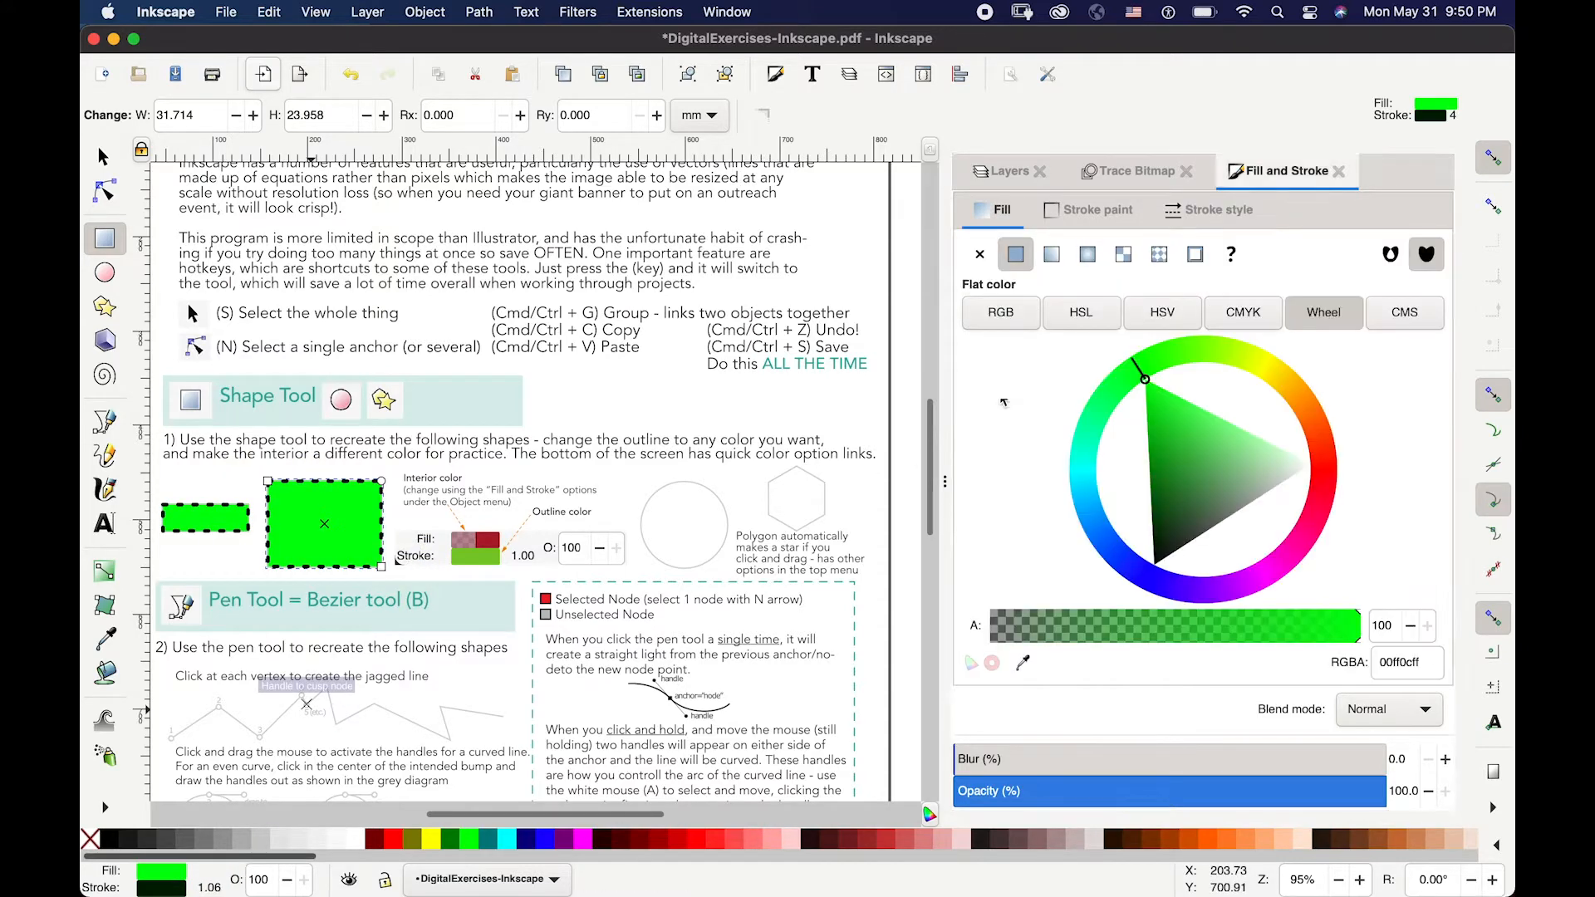
- Set the large rectangle's fill to blue (RGBA 00a1ffff) using the color wheel
{"action": "left_click", "coordinate": [1091, 516]}
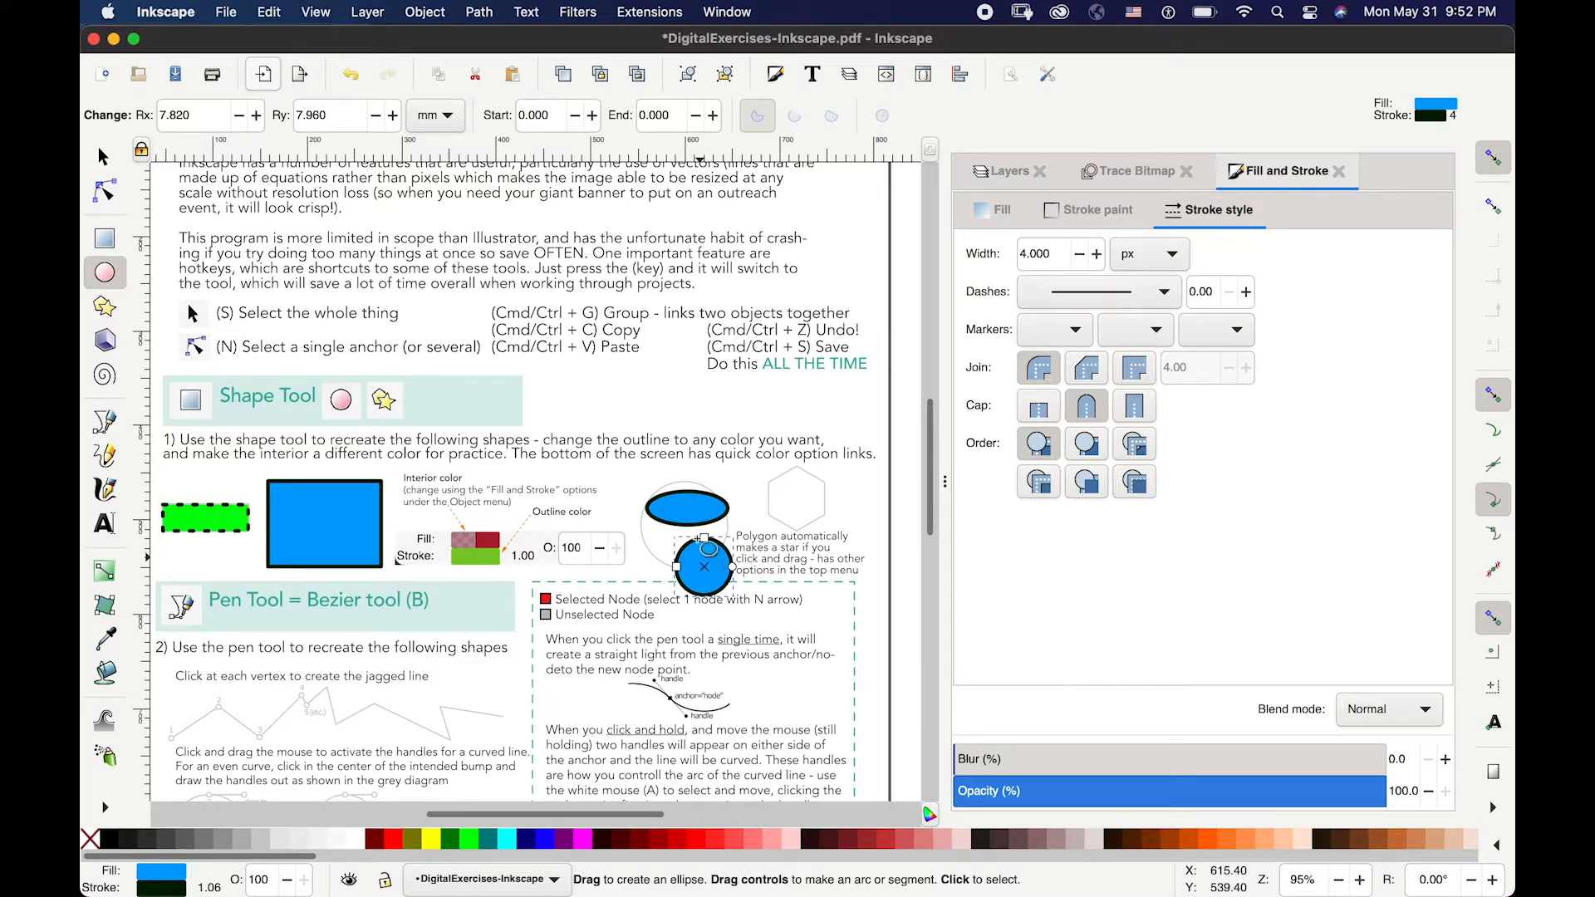
- Draw an ellipse overlapping the upper part of the reference circle and set both its radii to 10 mm
{"action": "left_click_drag", "start_coordinate": [586, 423], "coordinate": [708, 518]}
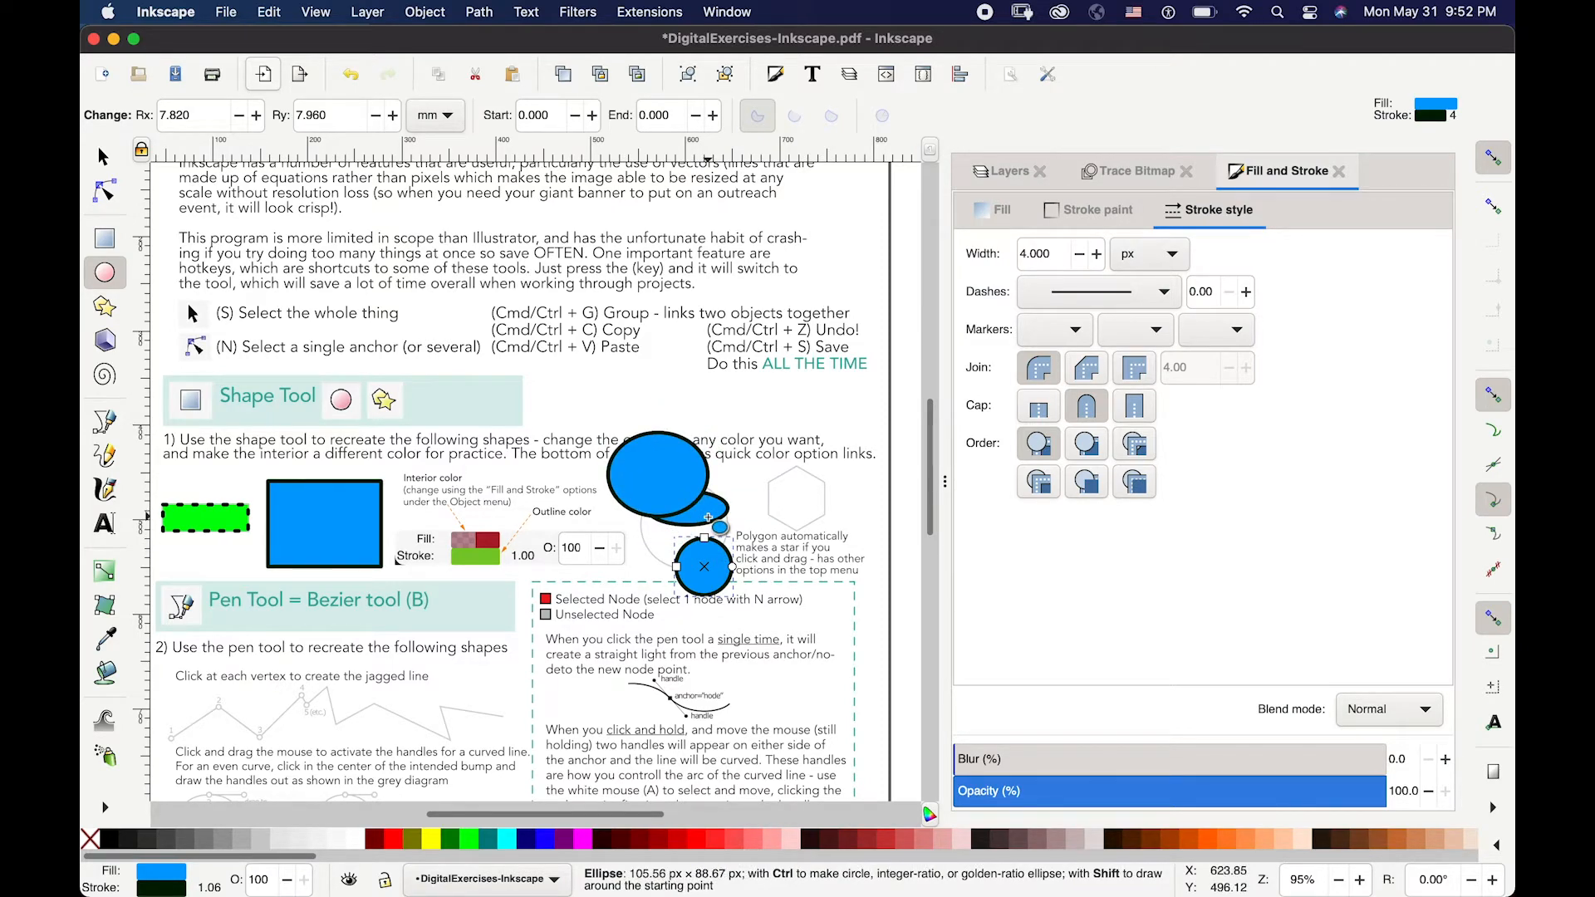
{"action": "left_click_drag", "start_coordinate": [707, 515], "coordinate": [707, 493]}
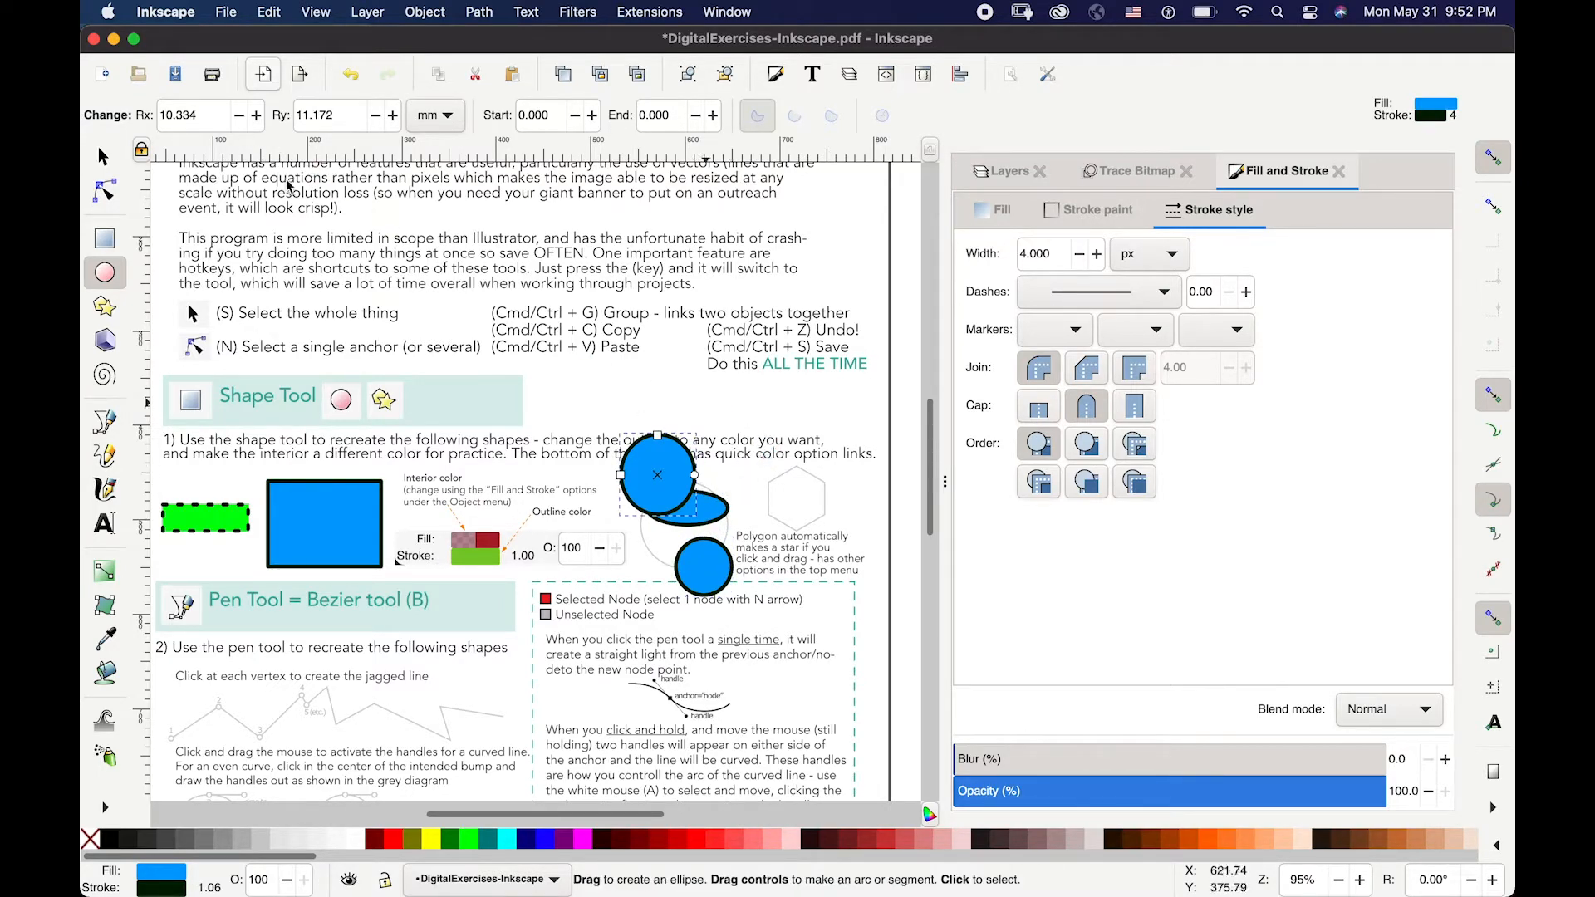
{"action": "left_click", "coordinate": [147, 121]}
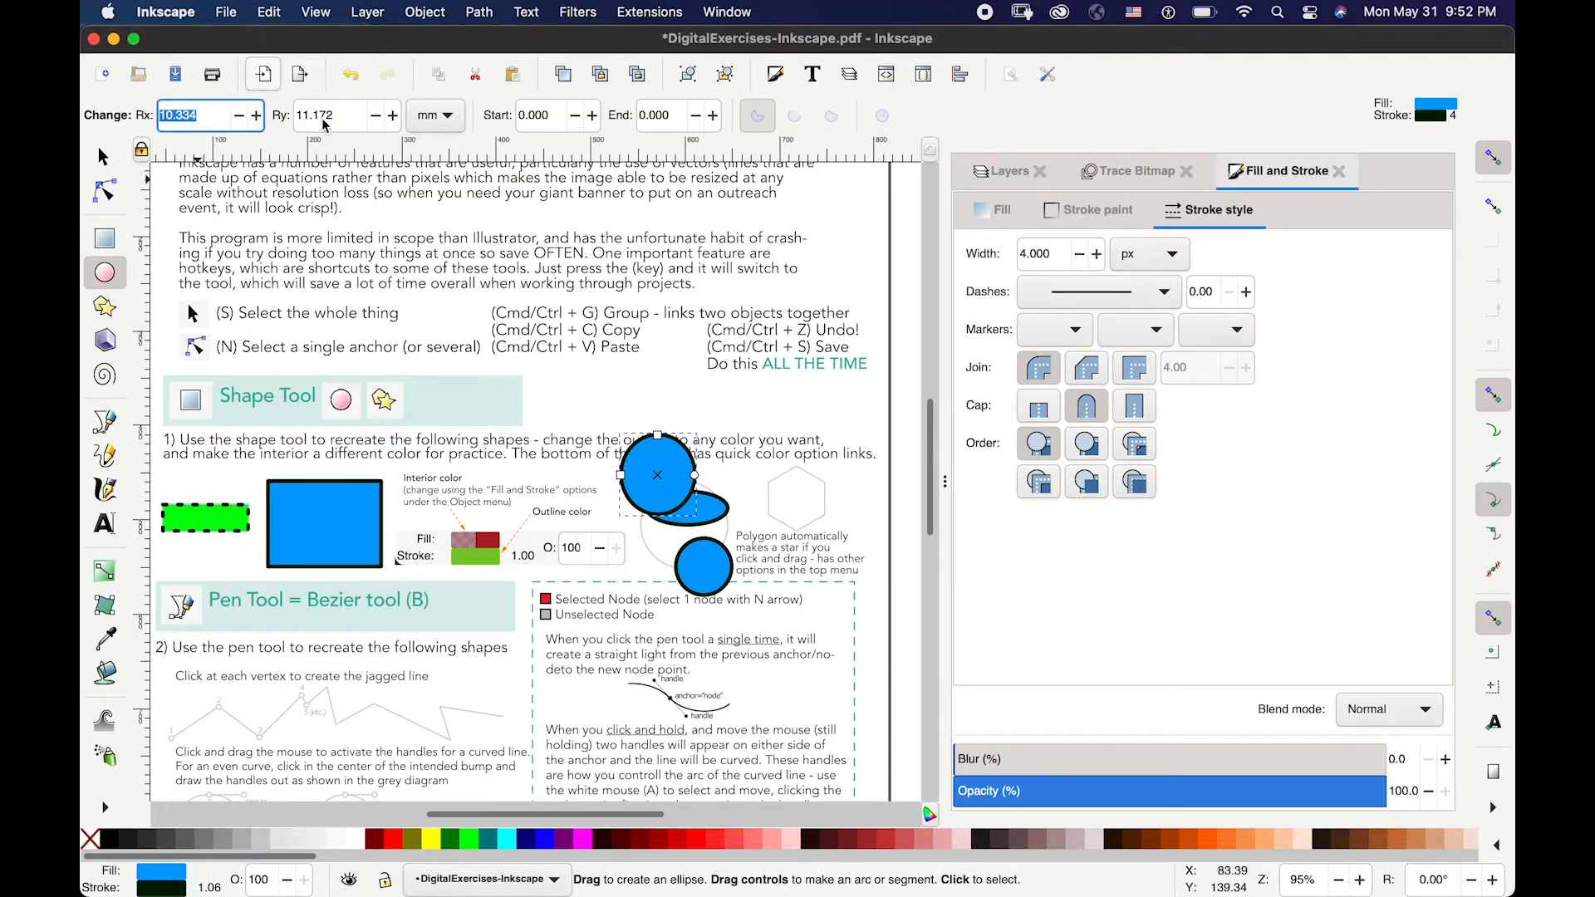
{"action": "type", "text": "10"}
{"action": "key", "text": "Tab"}
{"action": "type", "text": "10"}
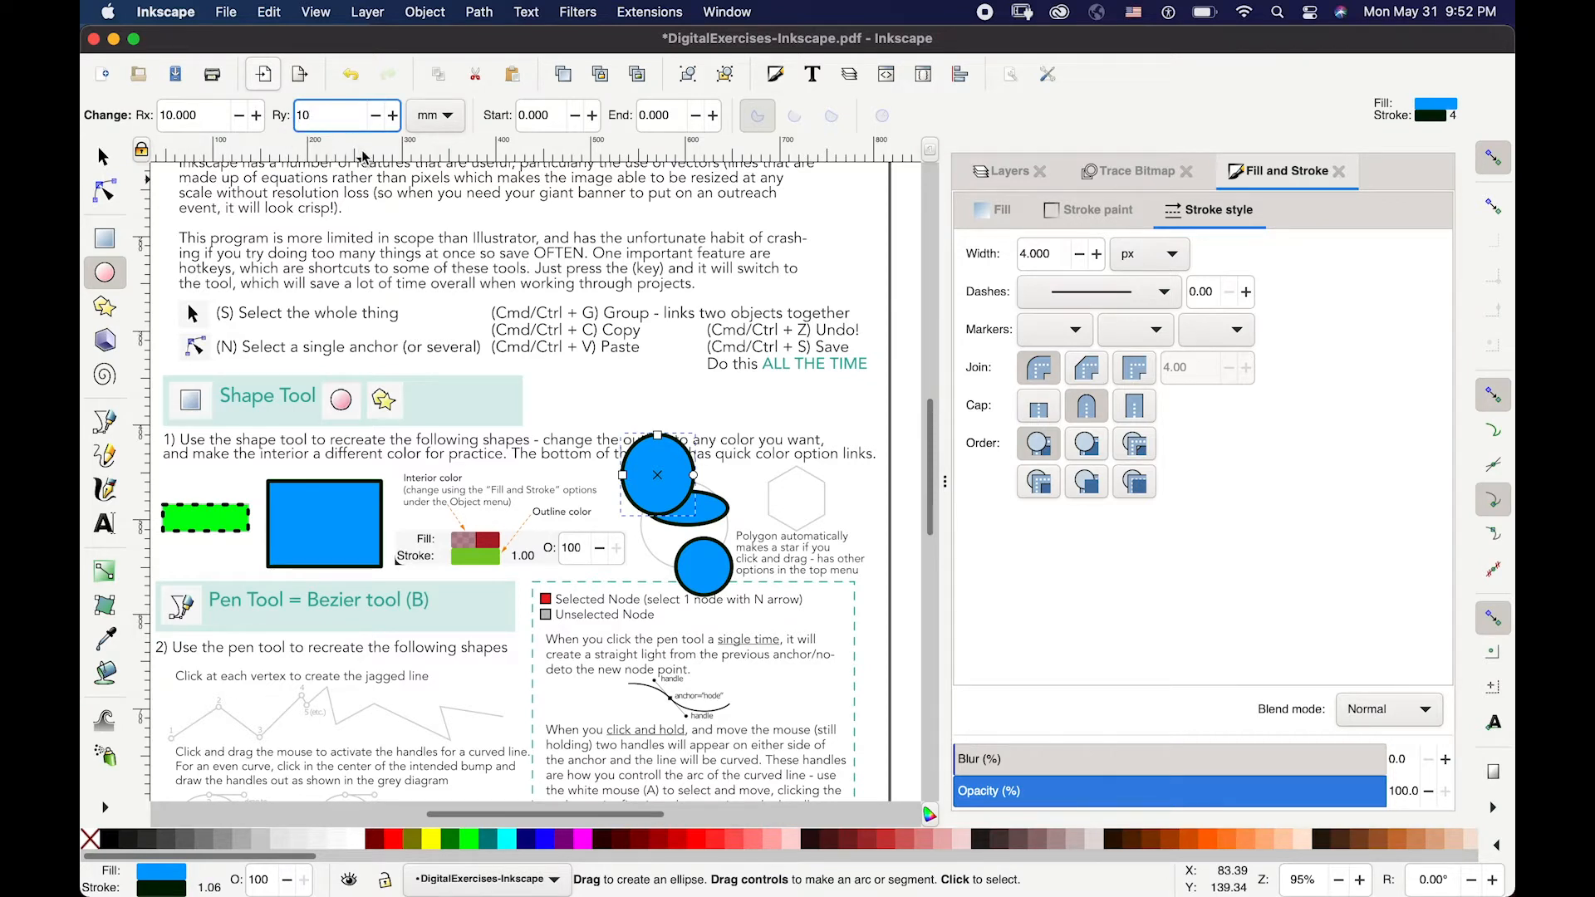
{"action": "key", "text": "Return"}
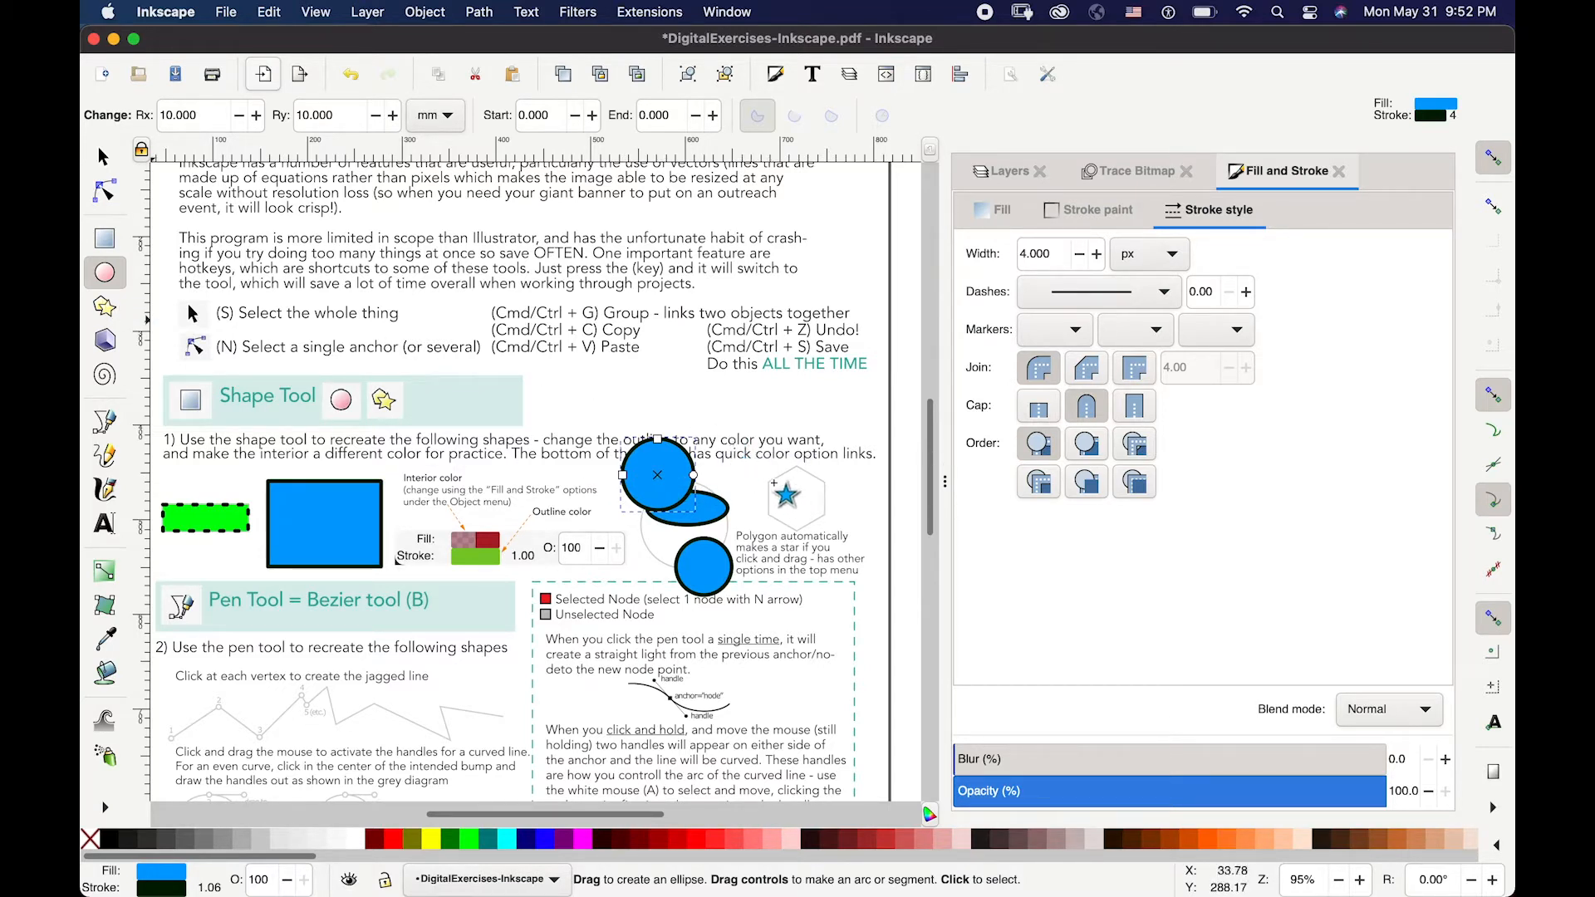
- Draw a star beside the reference hexagon and convert it to a regular polygon with 6 corners
{"action": "key", "text": "asterisk"}
{"action": "left_click_drag", "start_coordinate": [768, 486], "coordinate": [796, 510]}
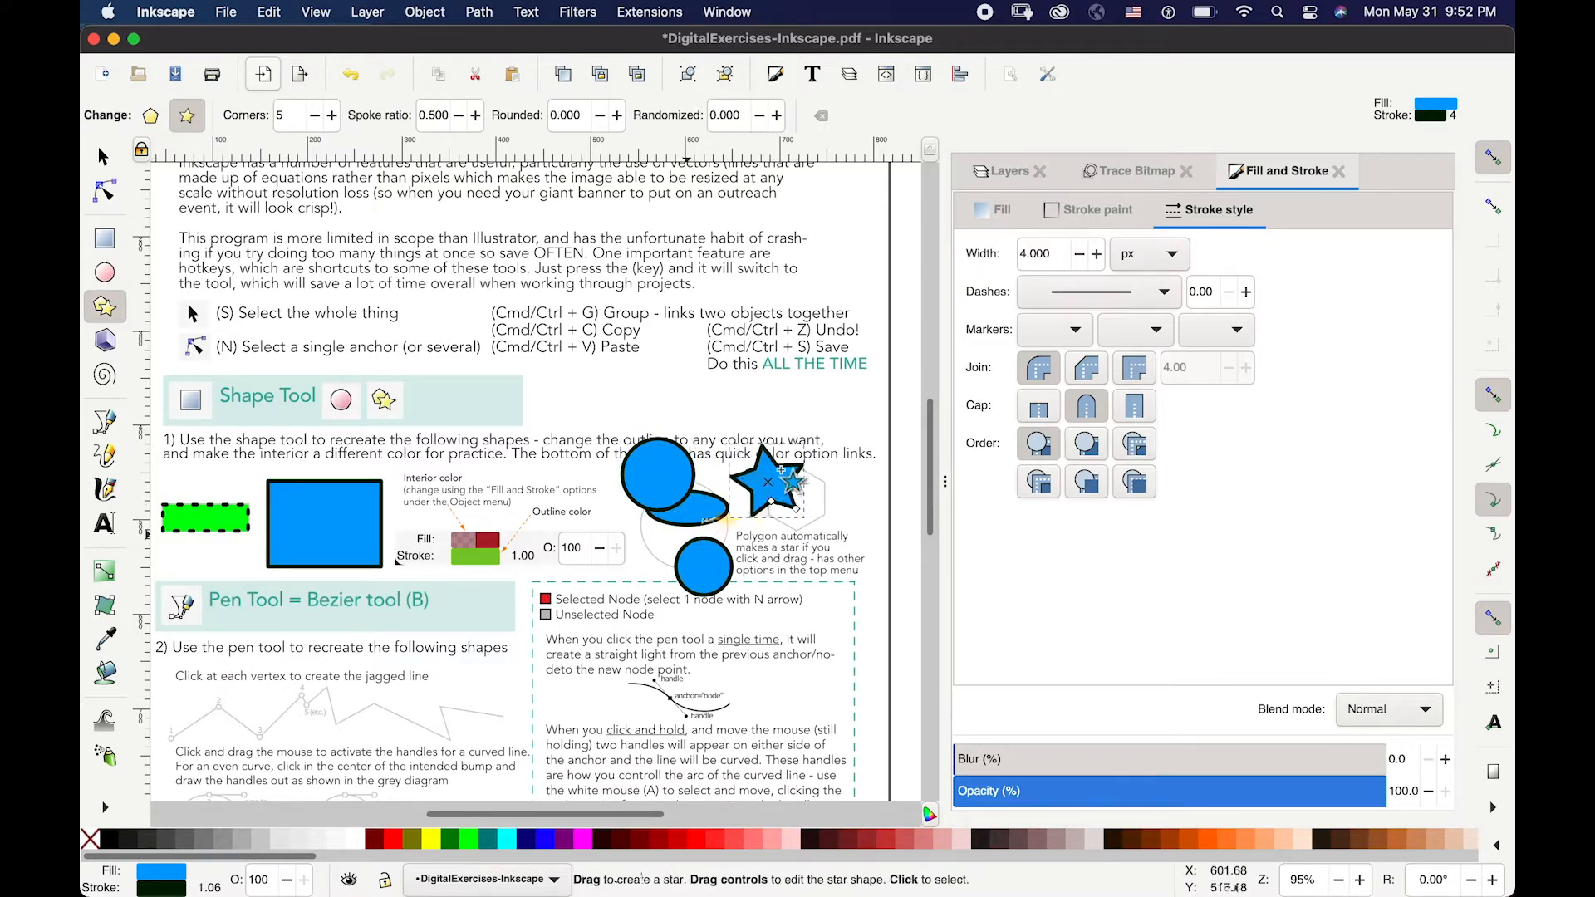
{"action": "left_click", "coordinate": [151, 121]}
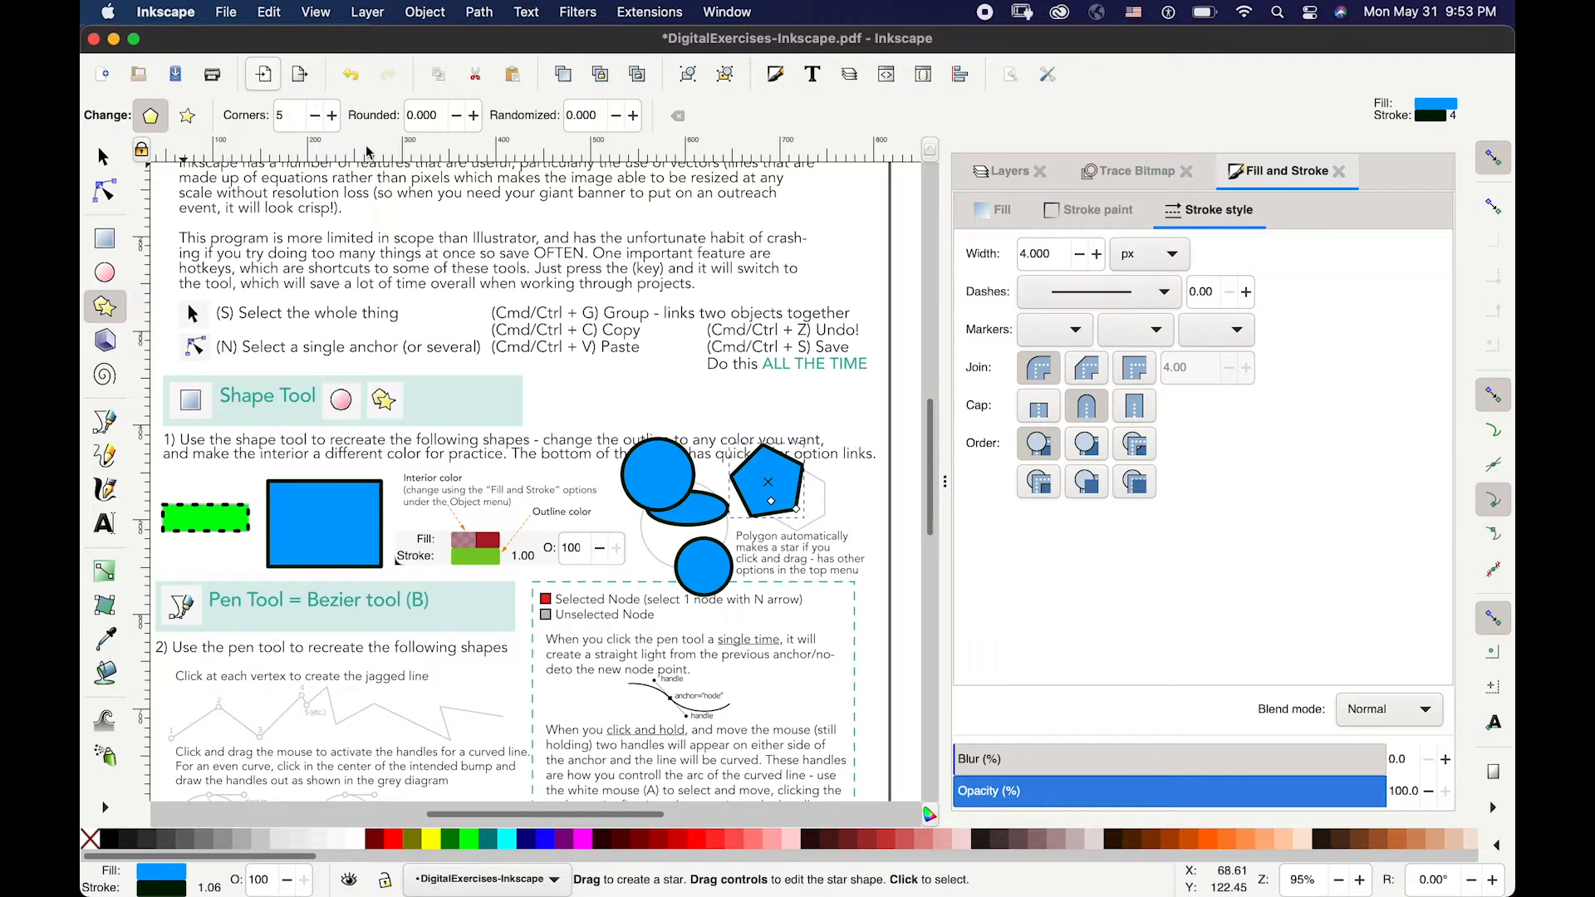
{"action": "left_click", "coordinate": [332, 119]}
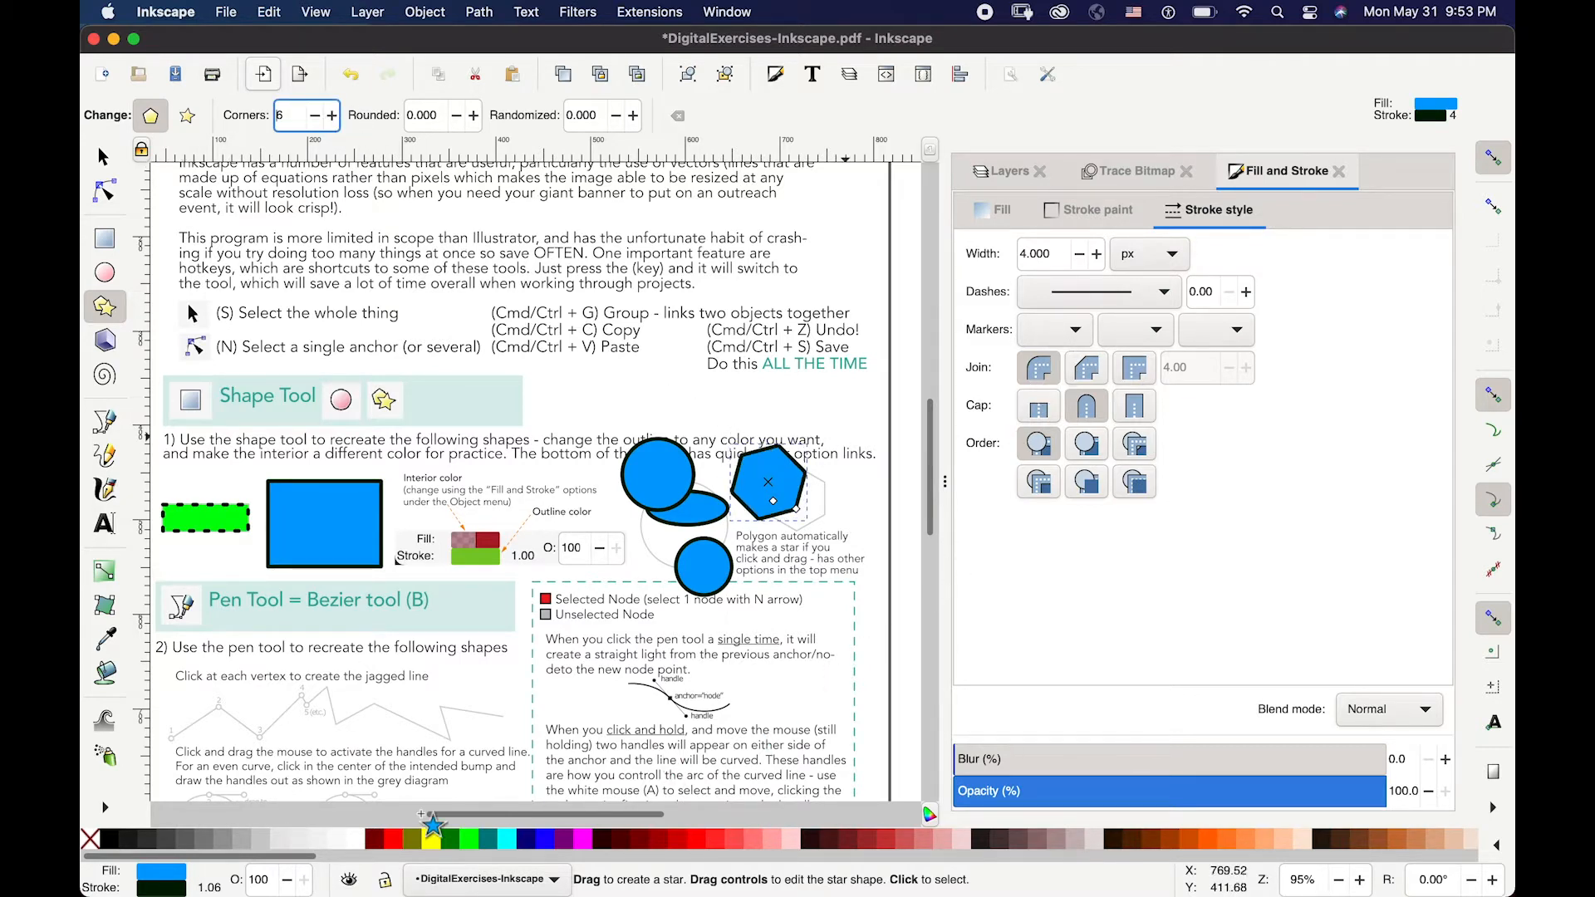
- Set the new hexagon's fill to a golden orange using the color wheel
{"action": "left_click", "coordinate": [996, 209]}
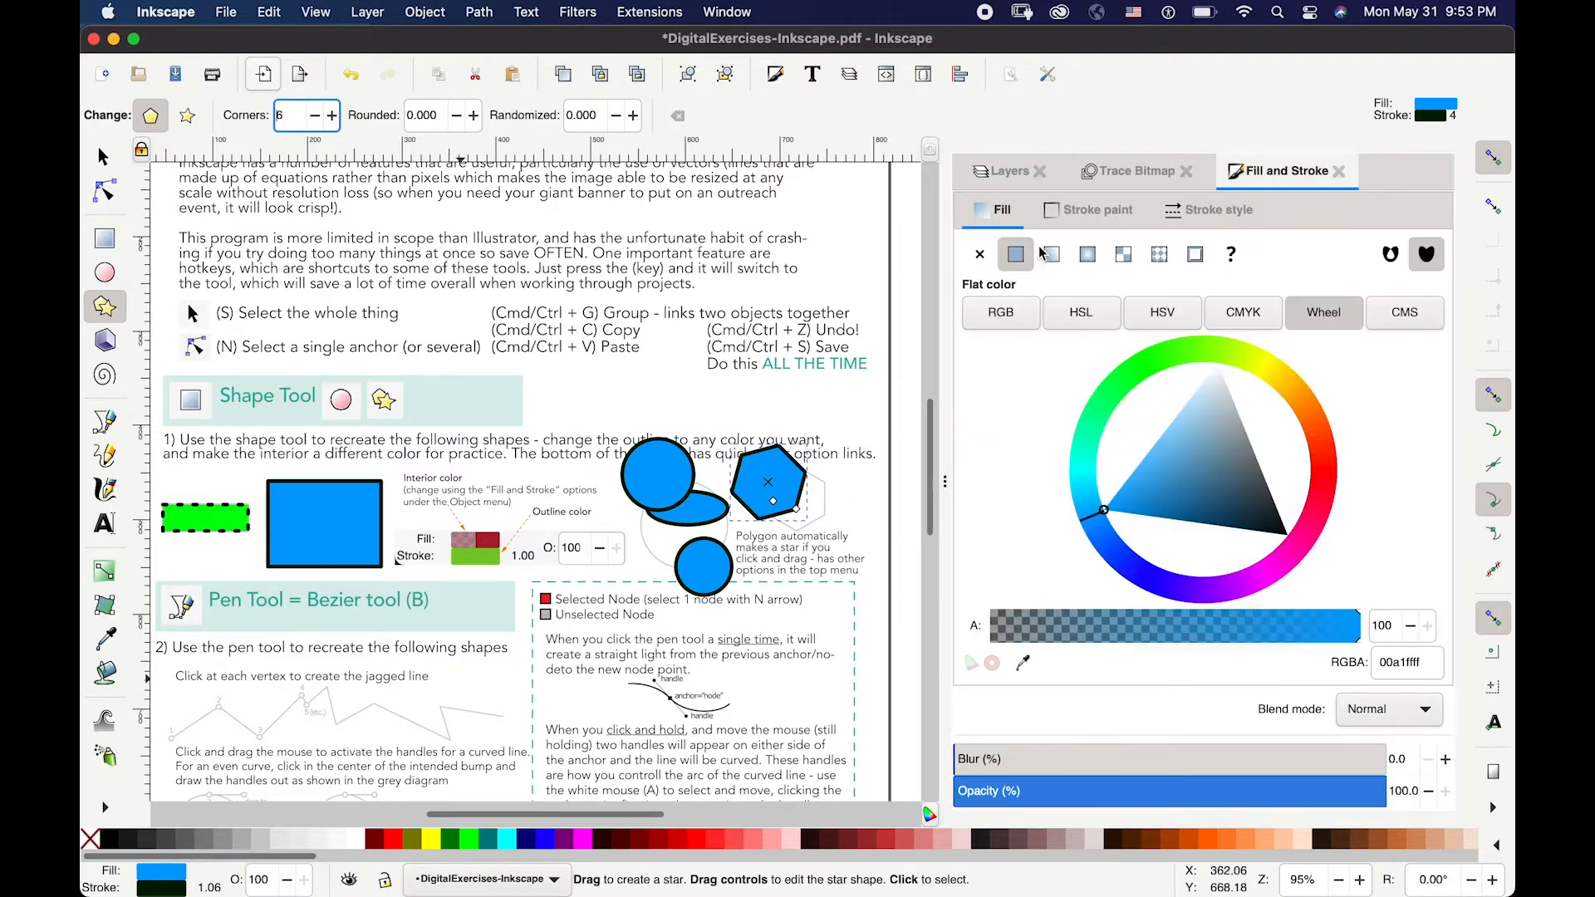
{"action": "left_click", "coordinate": [1254, 370]}
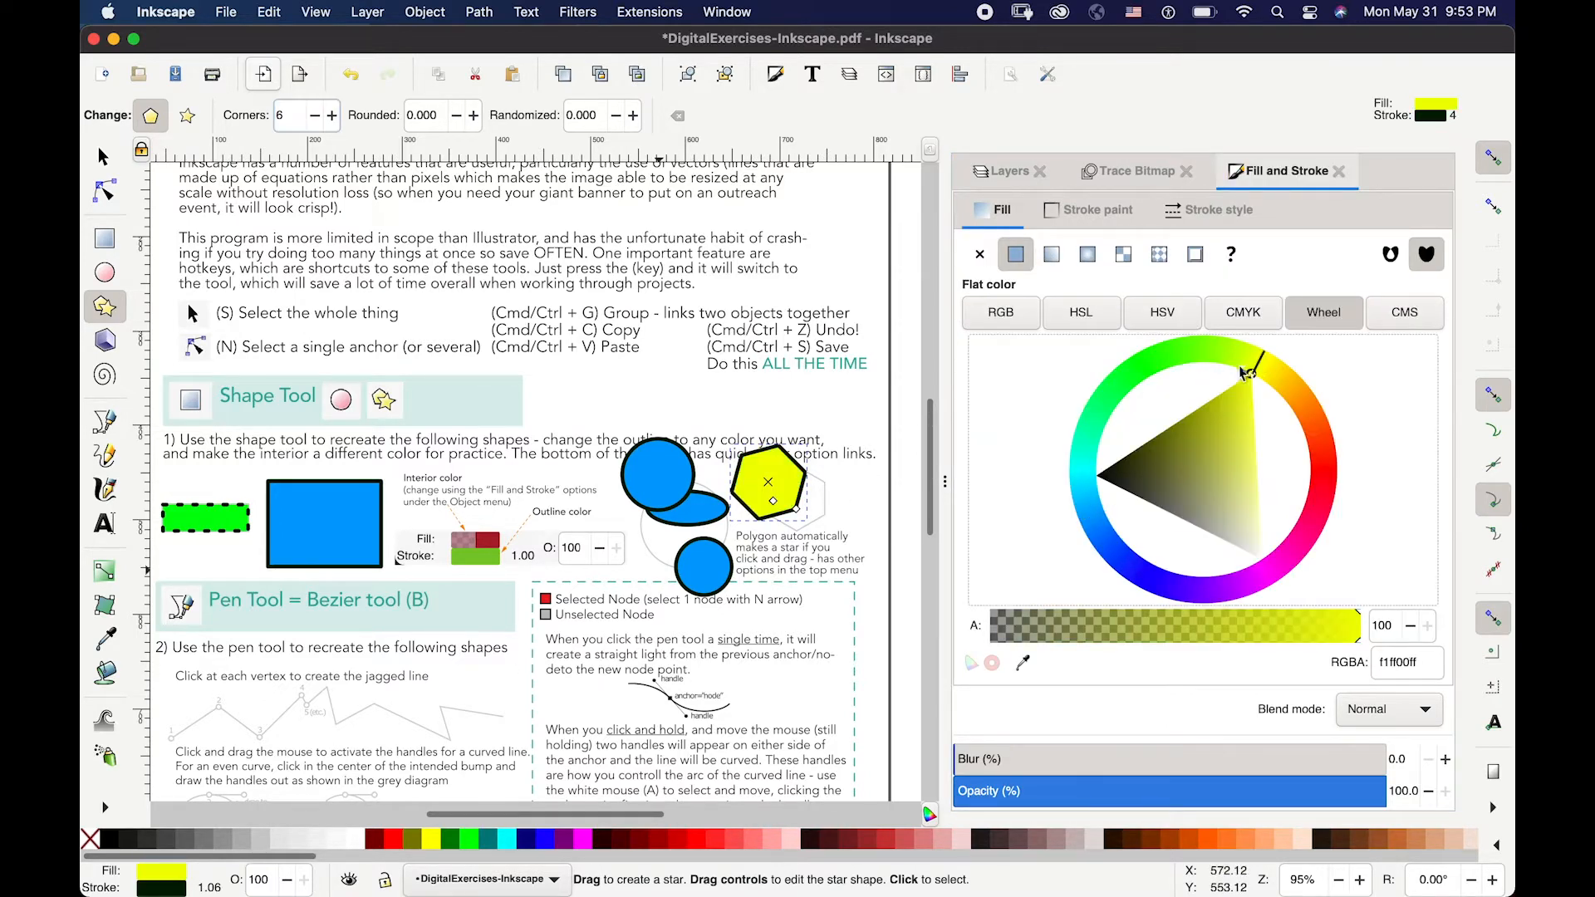
{"action": "left_click", "coordinate": [1292, 390]}
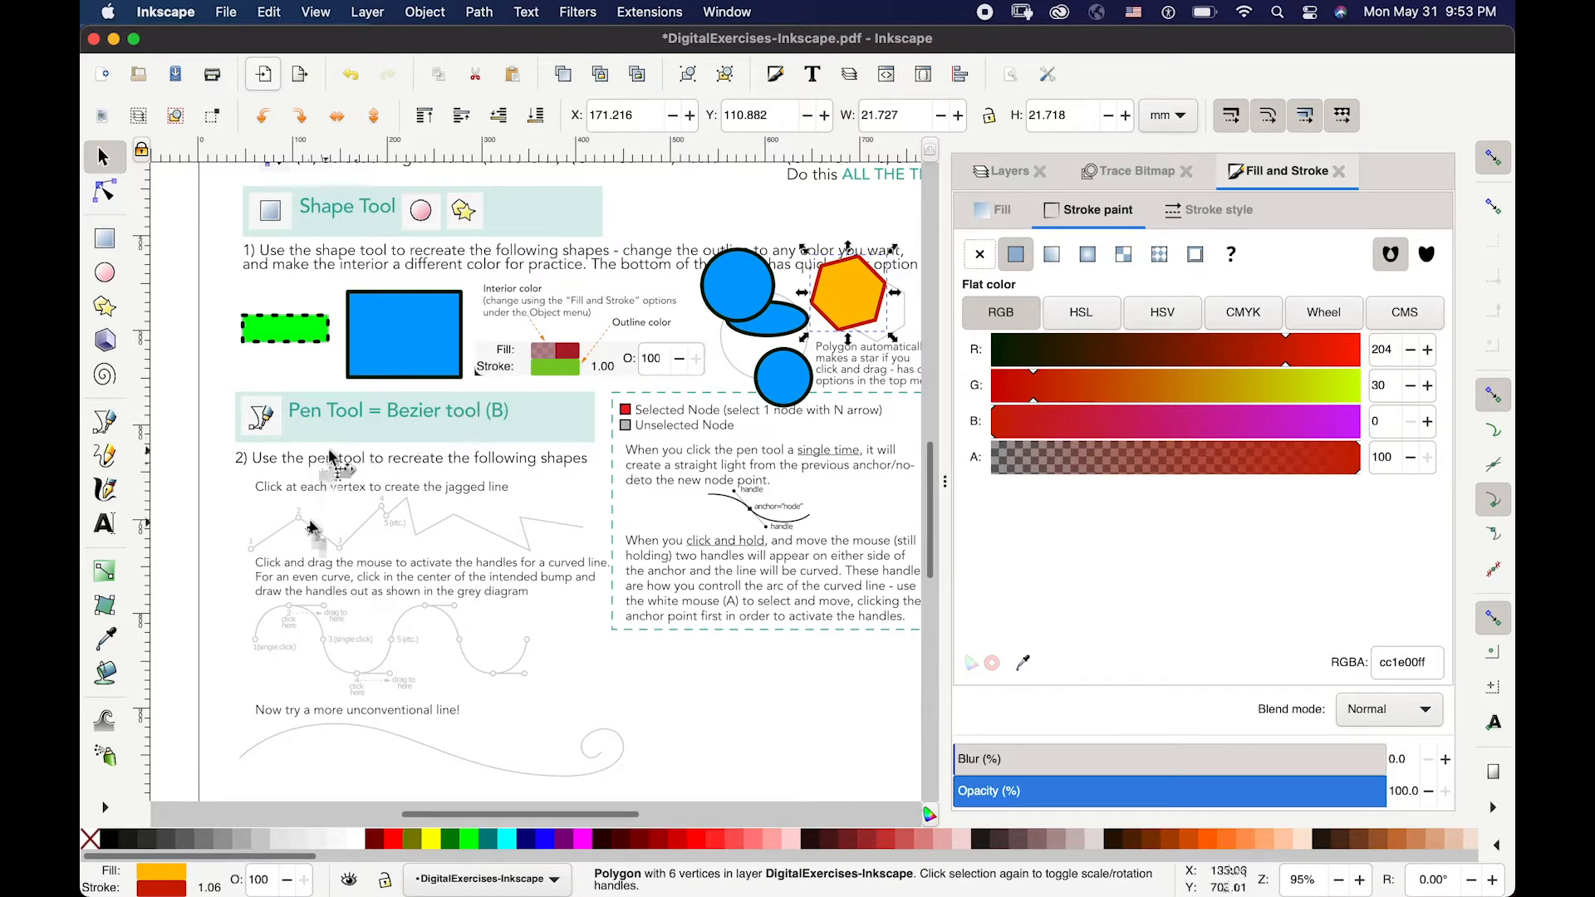
- Trace the jagged reference line in the Pen Tool exercise with straight Bezier segments, placing an anchor at each vertex
{"action": "scroll", "coordinate": [305, 532], "scroll_direction": "up", "scroll_amount": 1}
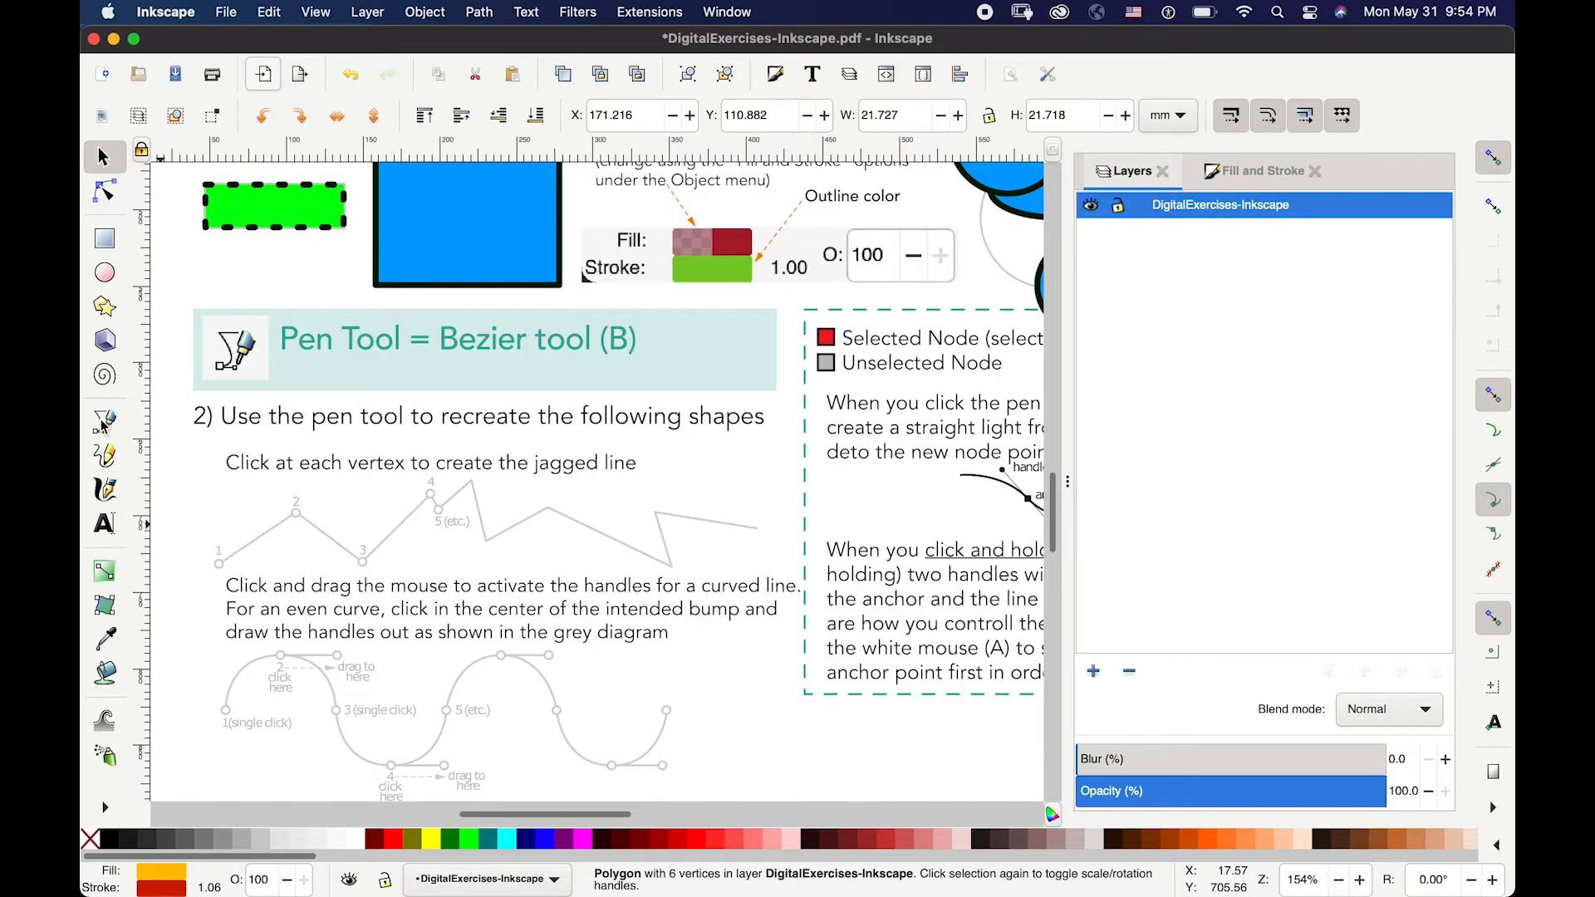
{"action": "left_click", "coordinate": [106, 423]}
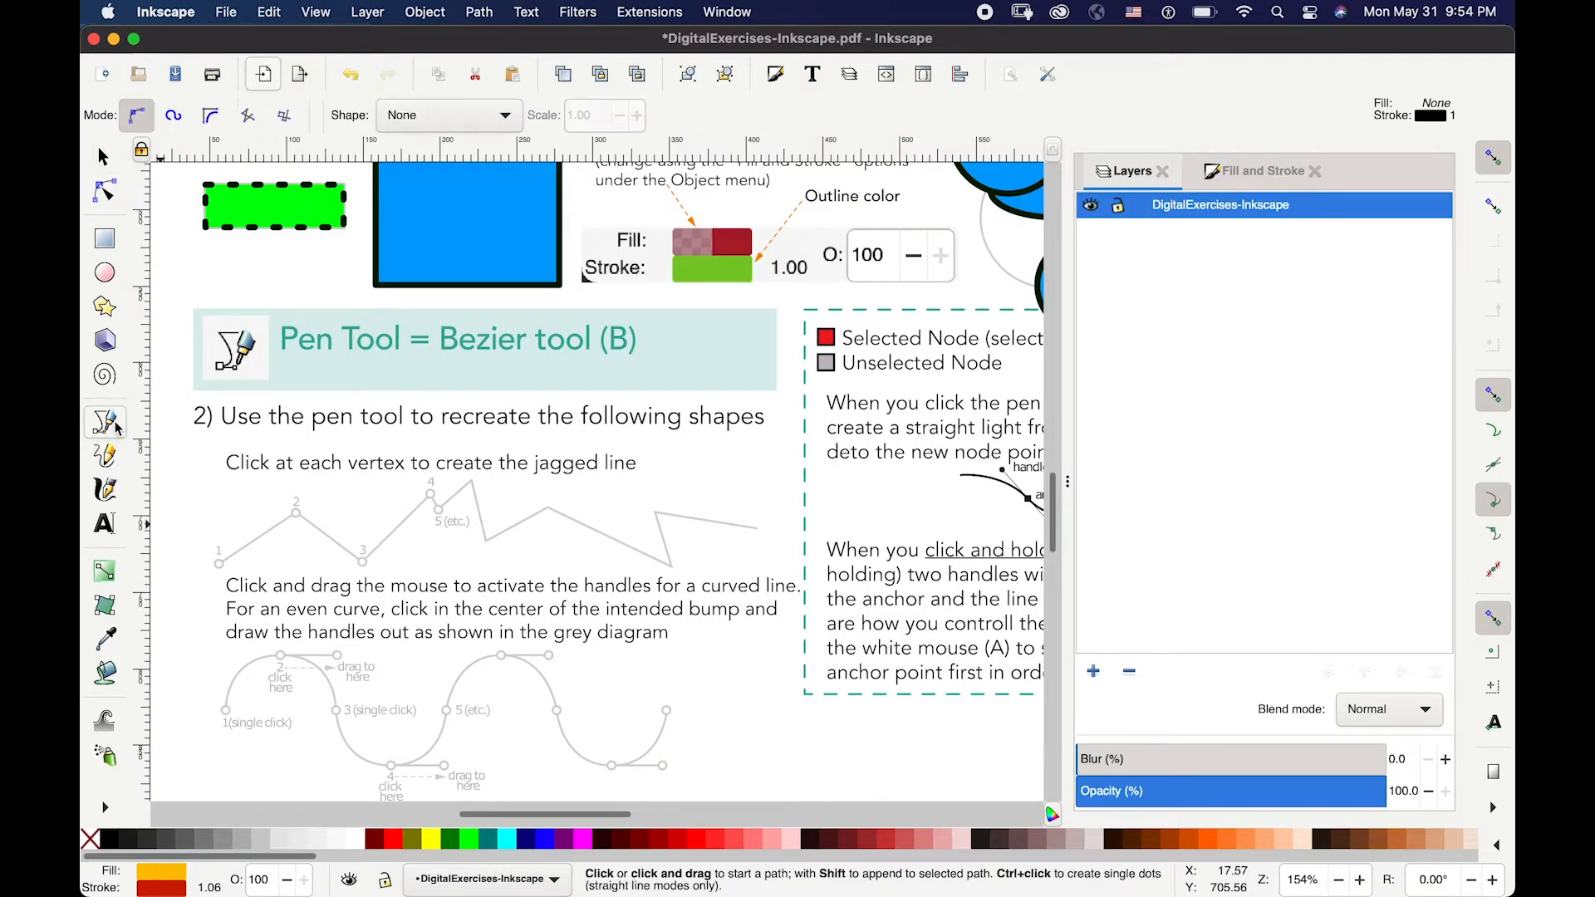
{"action": "left_click", "coordinate": [220, 564]}
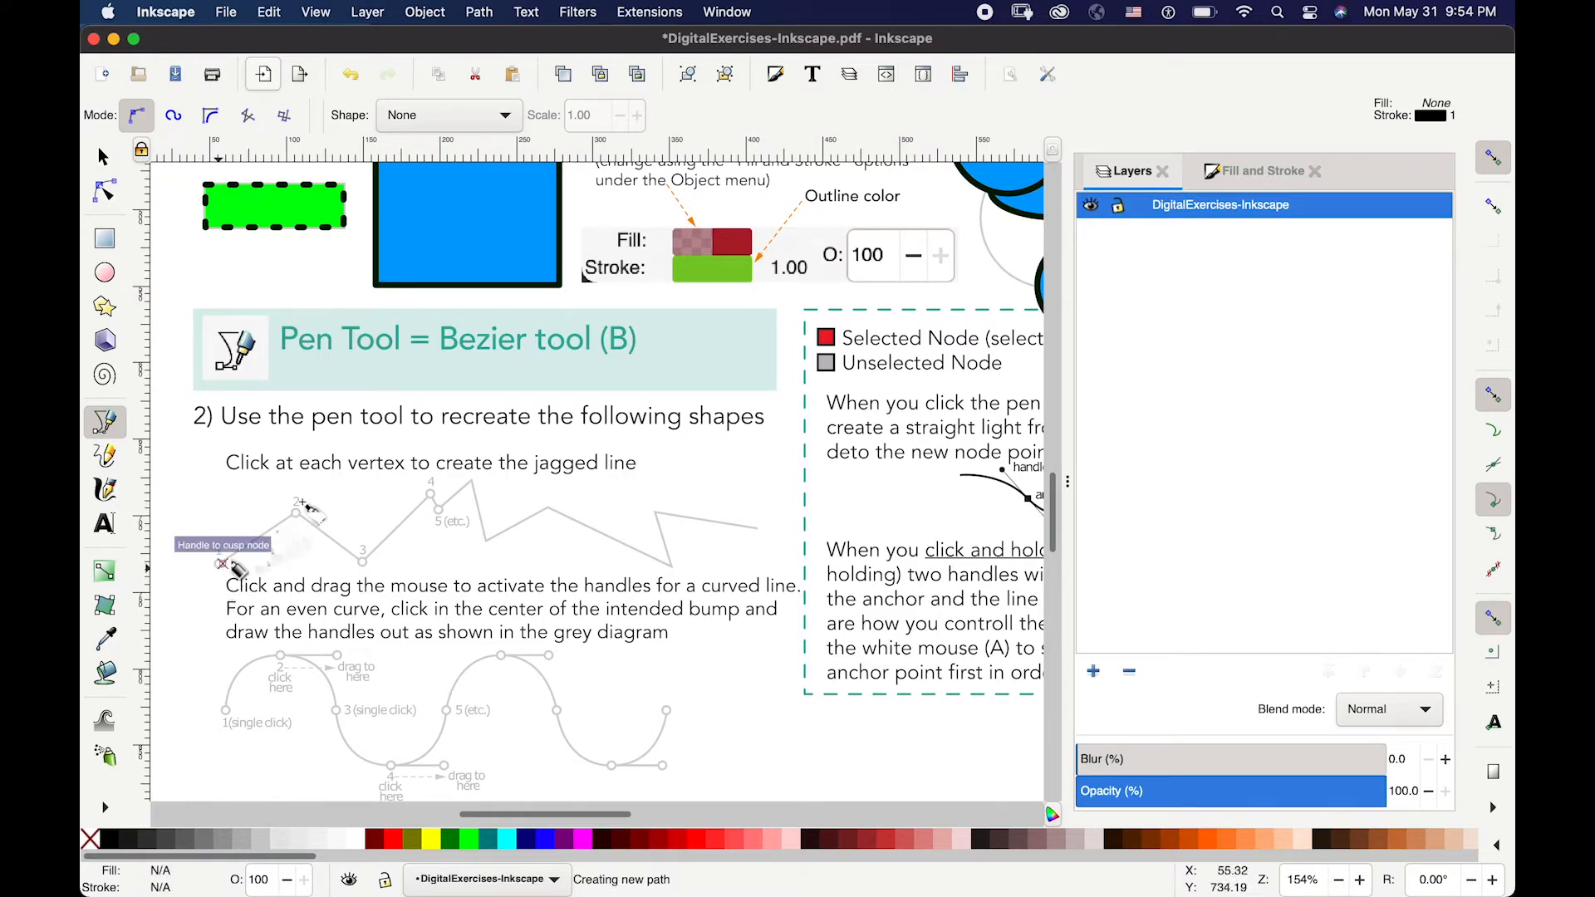
{"action": "left_click", "coordinate": [296, 512]}
{"action": "left_click", "coordinate": [362, 558]}
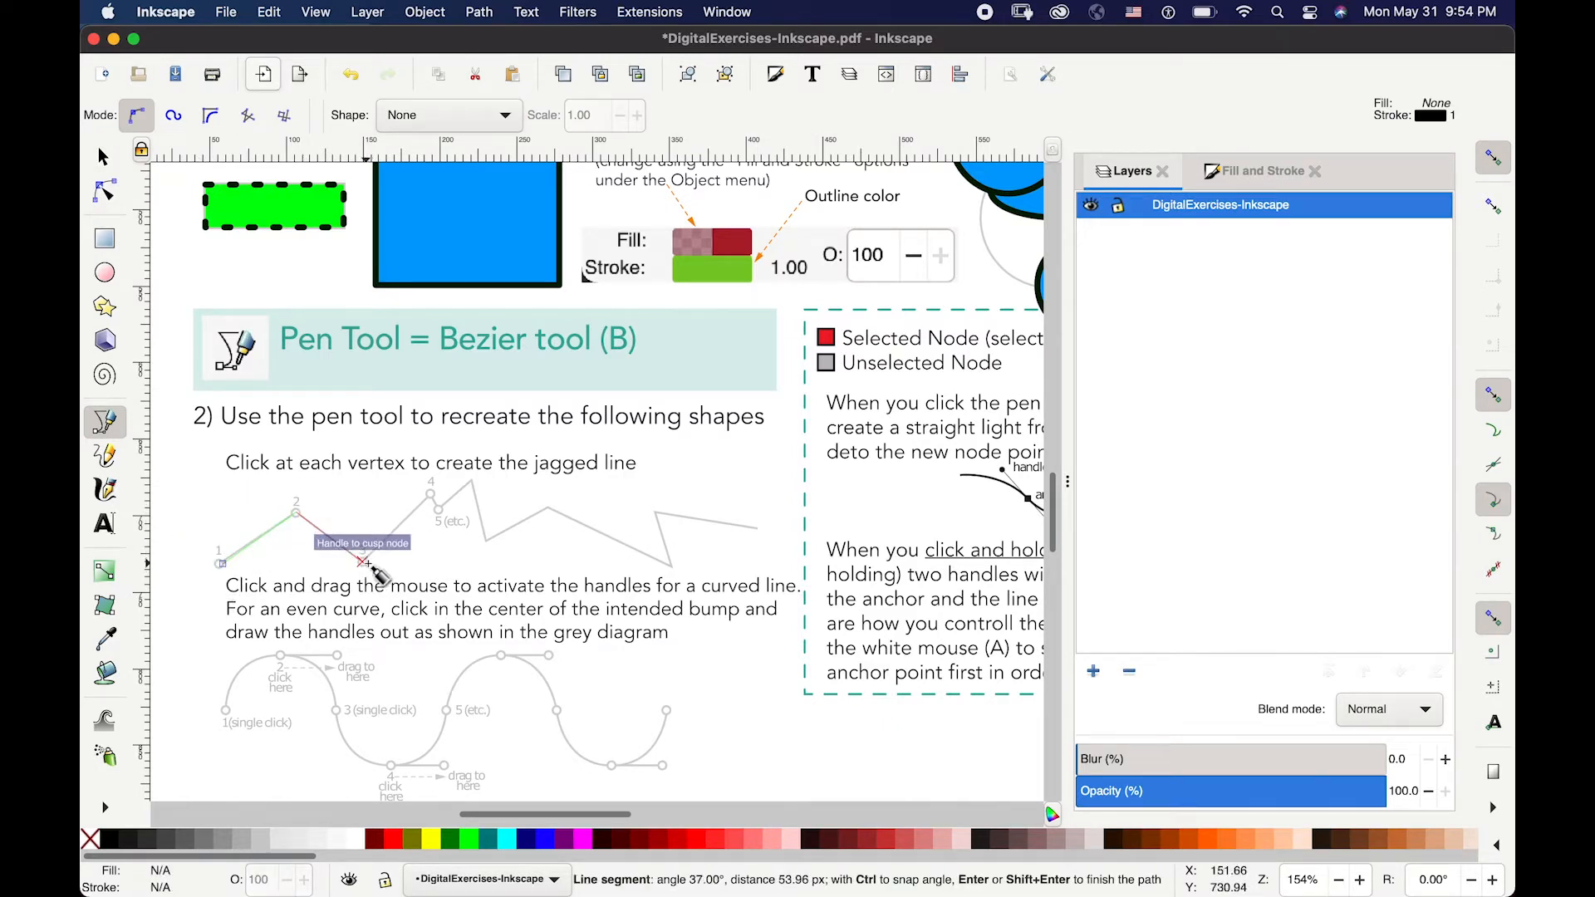
{"action": "left_click", "coordinate": [437, 507]}
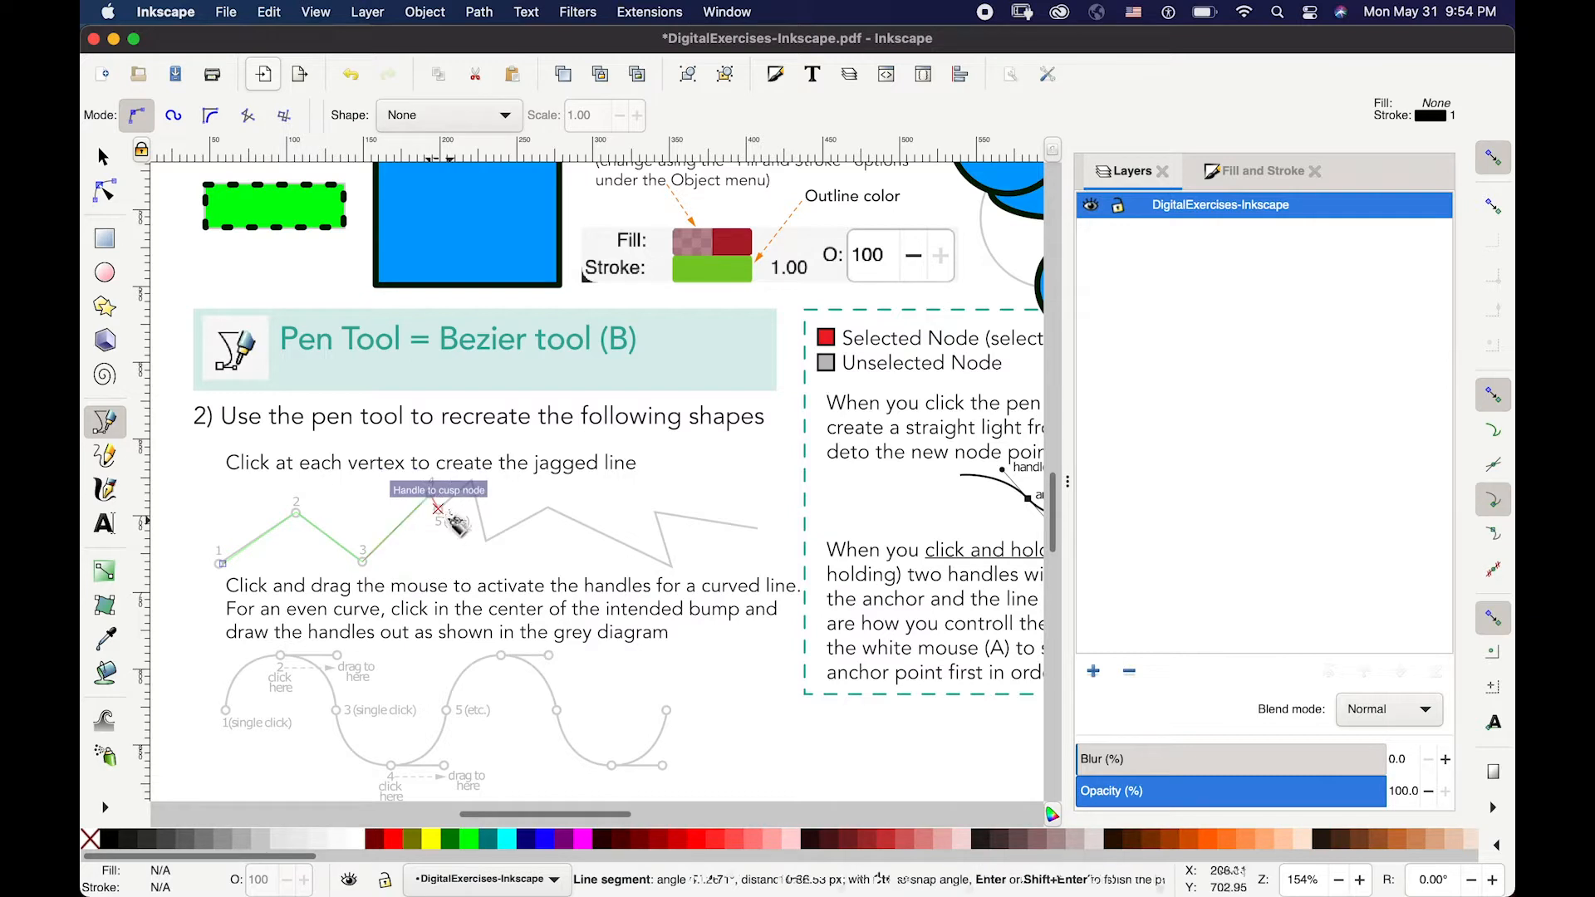
{"action": "left_click", "coordinate": [471, 480]}
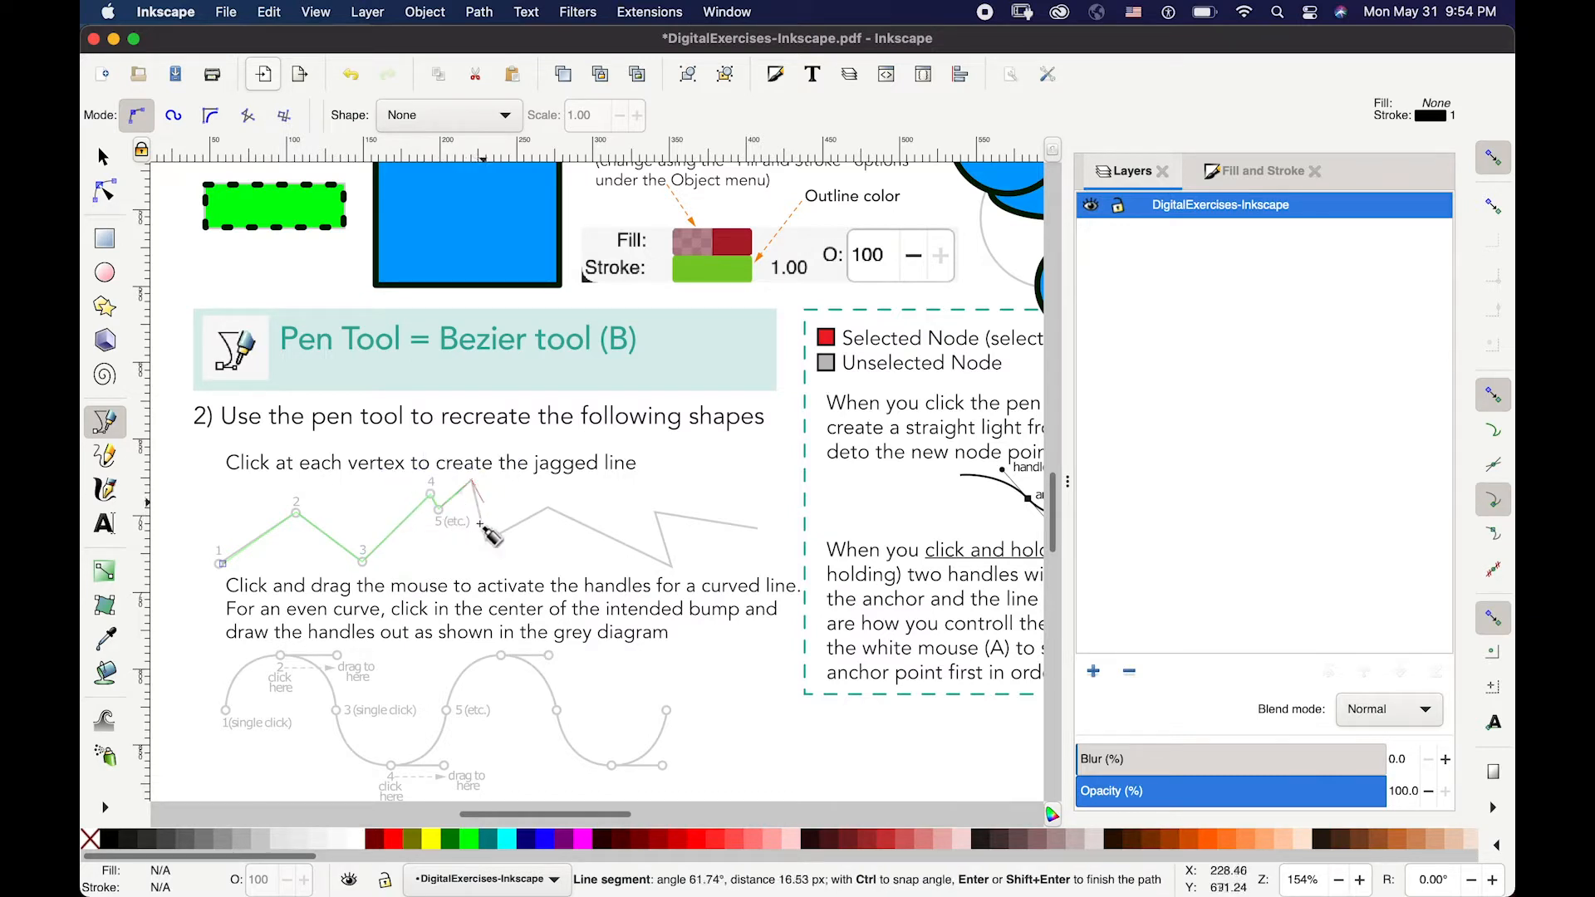
{"action": "left_click", "coordinate": [485, 541]}
{"action": "left_click", "coordinate": [548, 507]}
{"action": "left_click", "coordinate": [671, 565]}
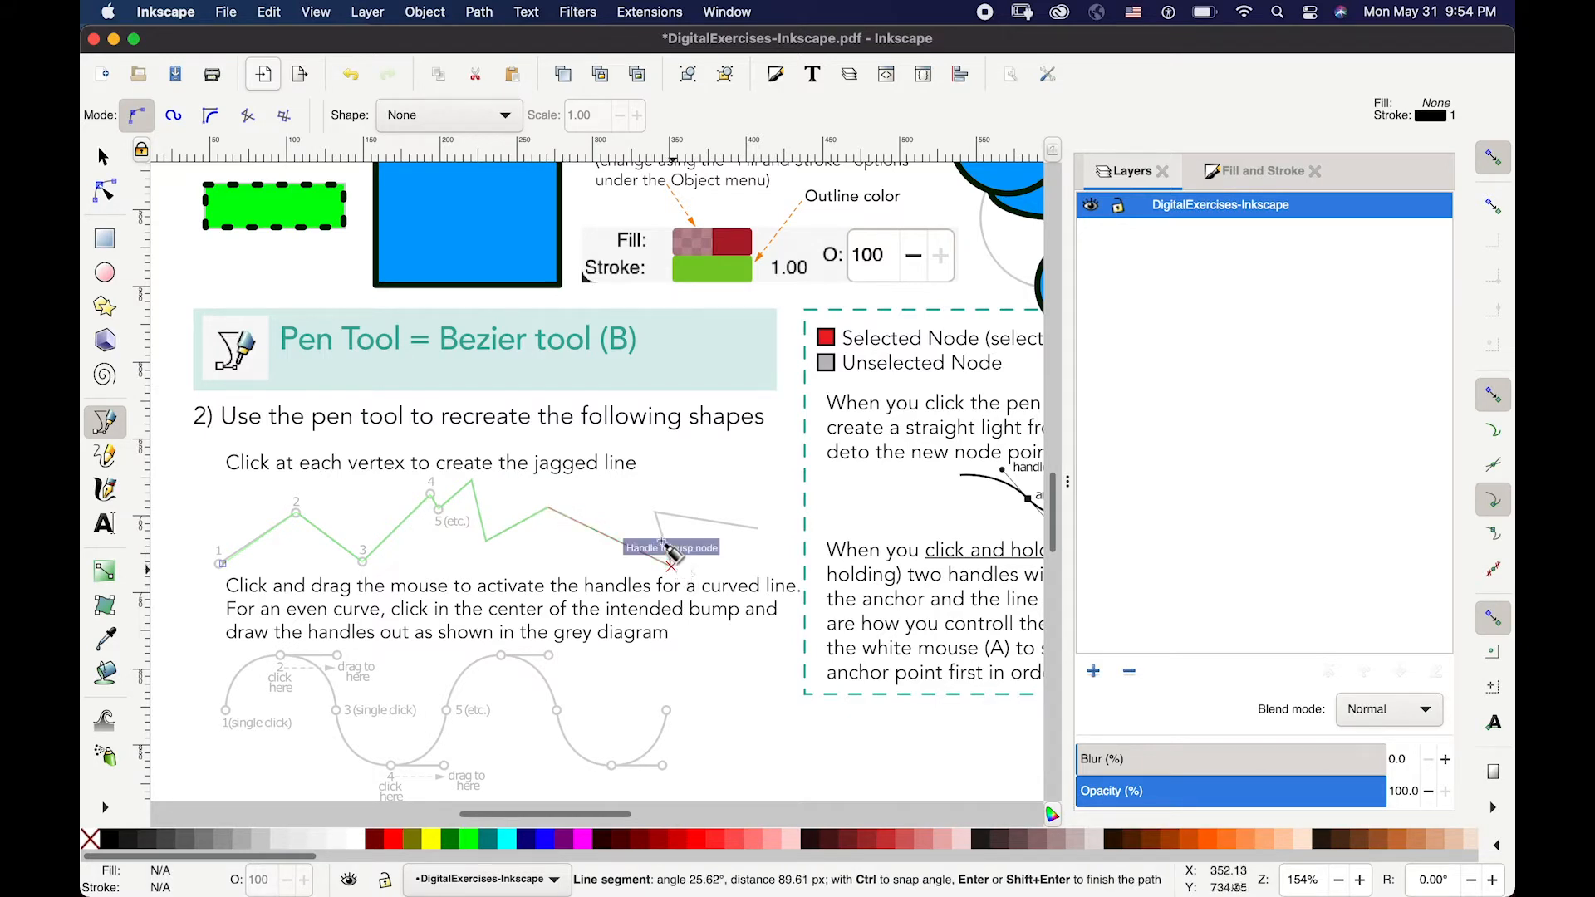
{"action": "left_click", "coordinate": [656, 513]}
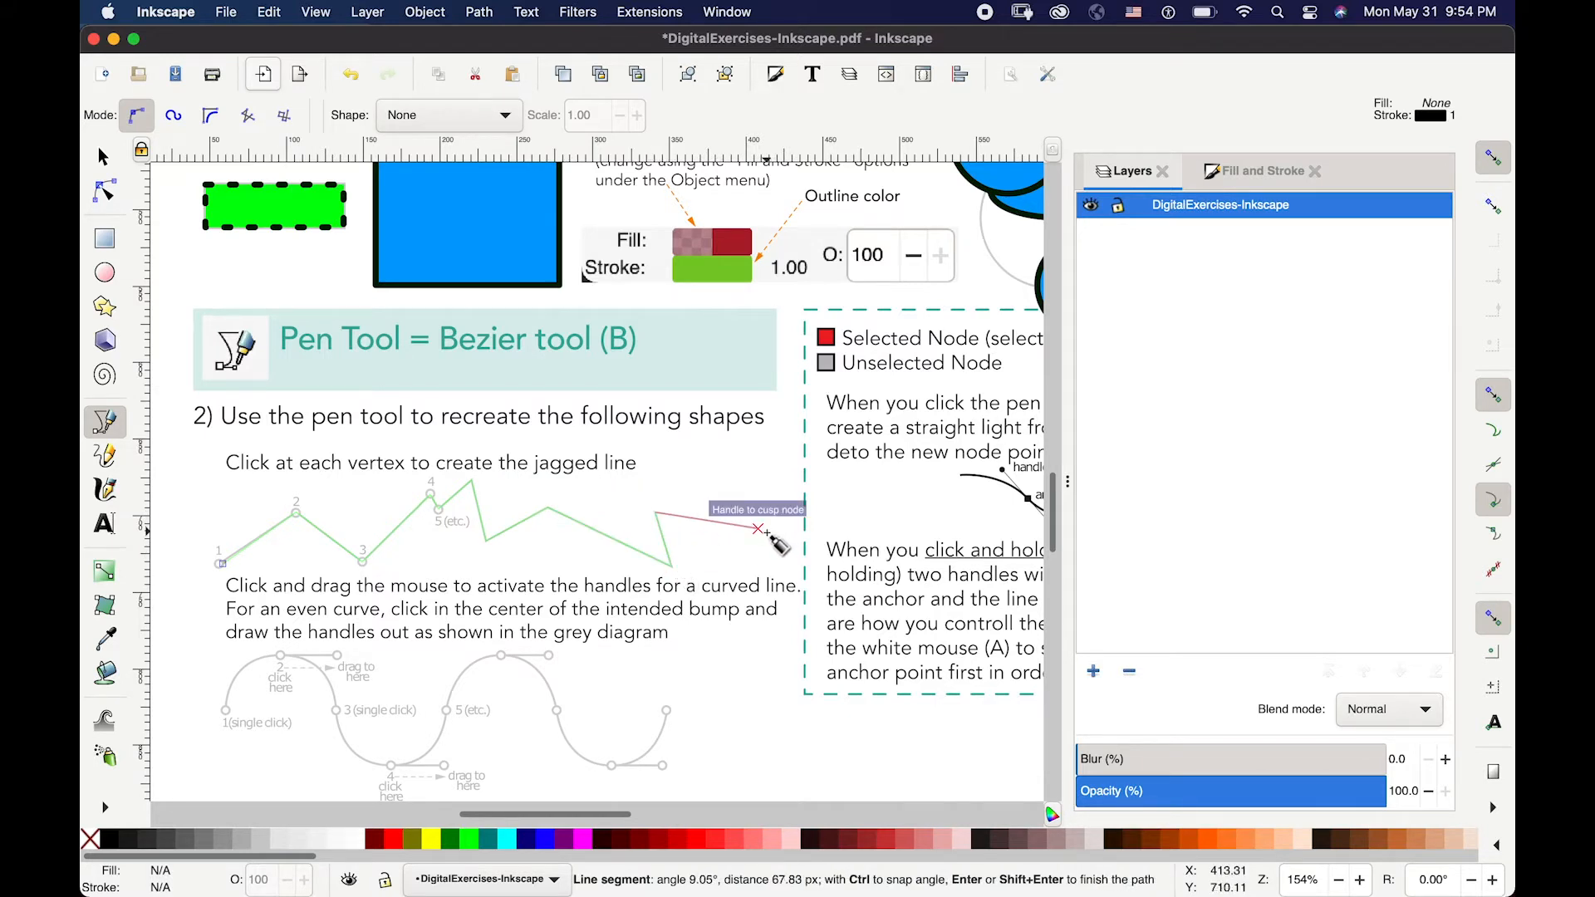
{"action": "left_click", "coordinate": [757, 529]}
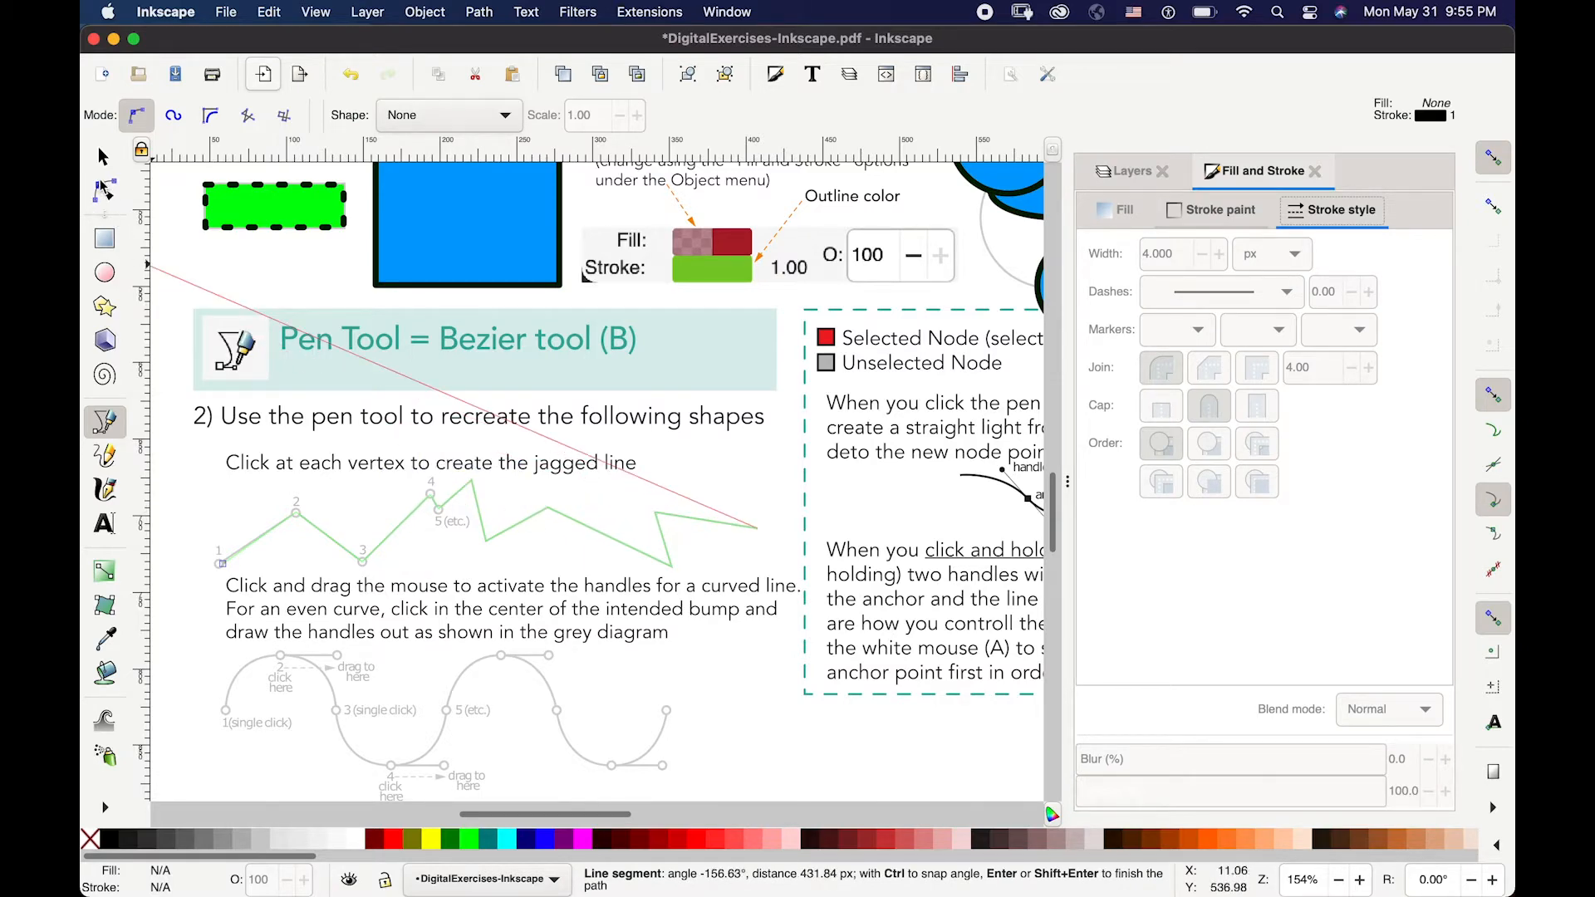
- Finish the jagged path and set its stroke width to 12.1 px
{"action": "left_click", "coordinate": [103, 157]}
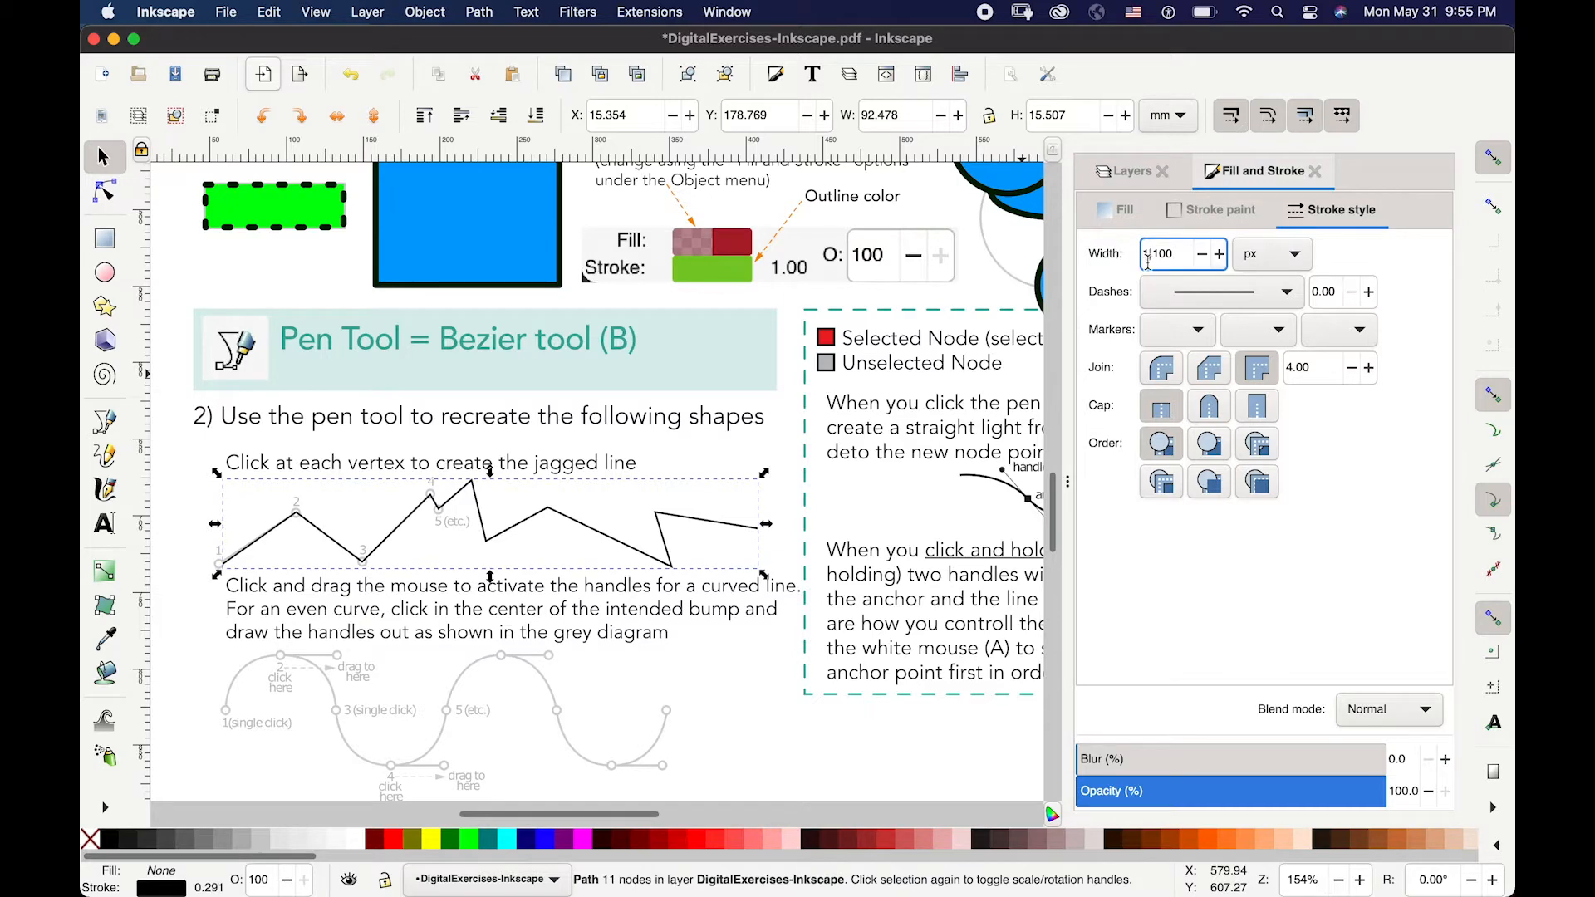
{"action": "key", "text": "Return"}
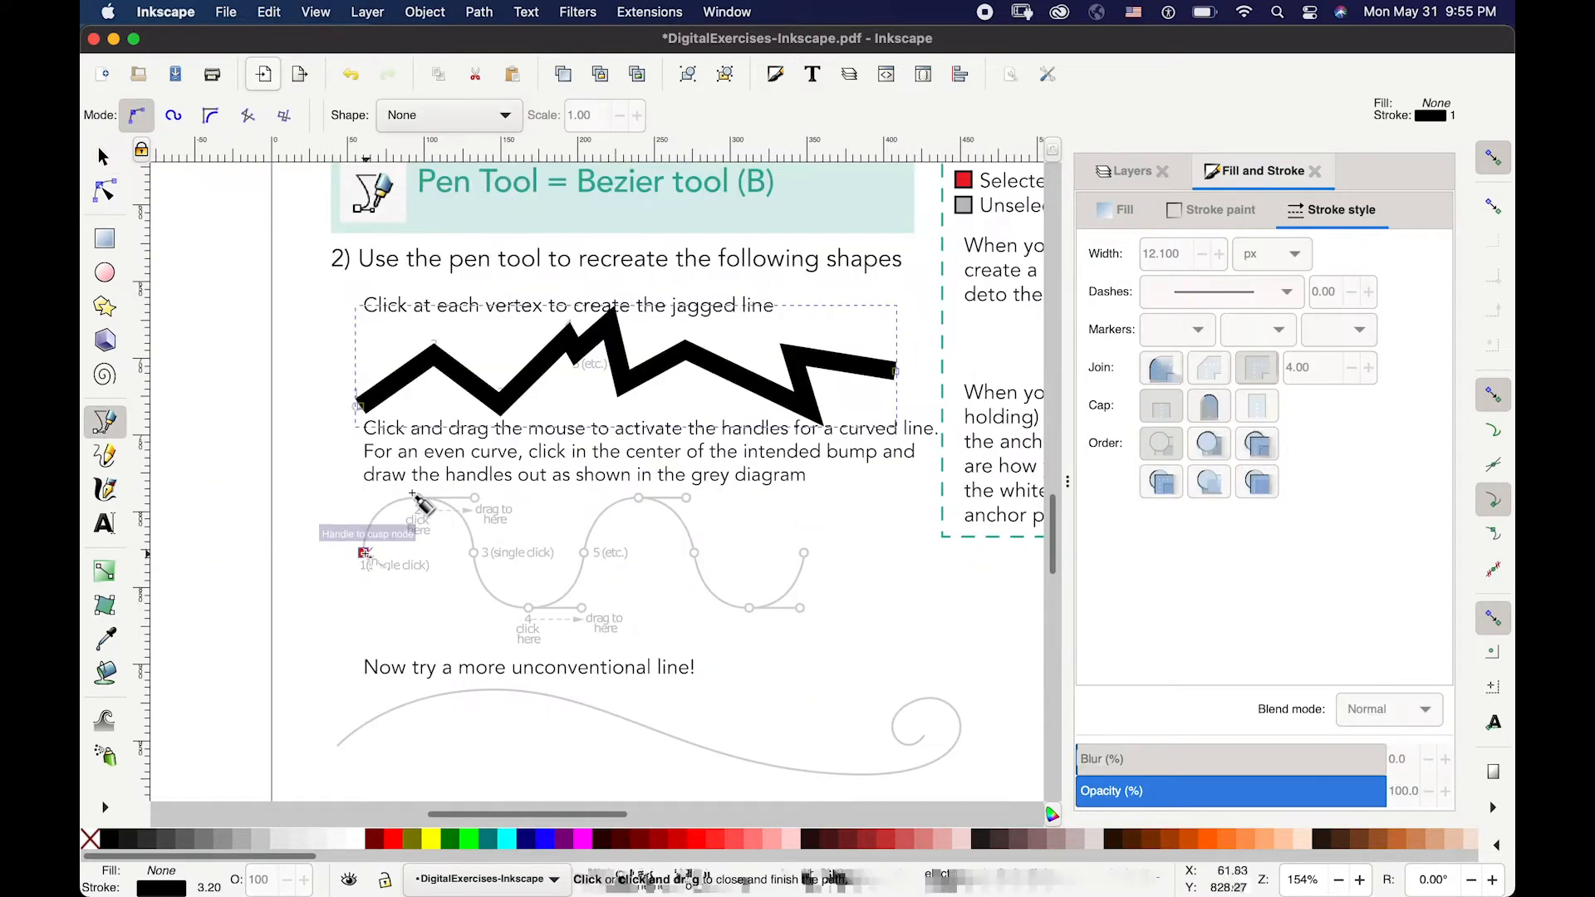
- Trace the wavy reference line as a Bezier path, pulling out curve handles at each crest and trough, and finish the path
{"action": "left_click", "coordinate": [364, 553]}
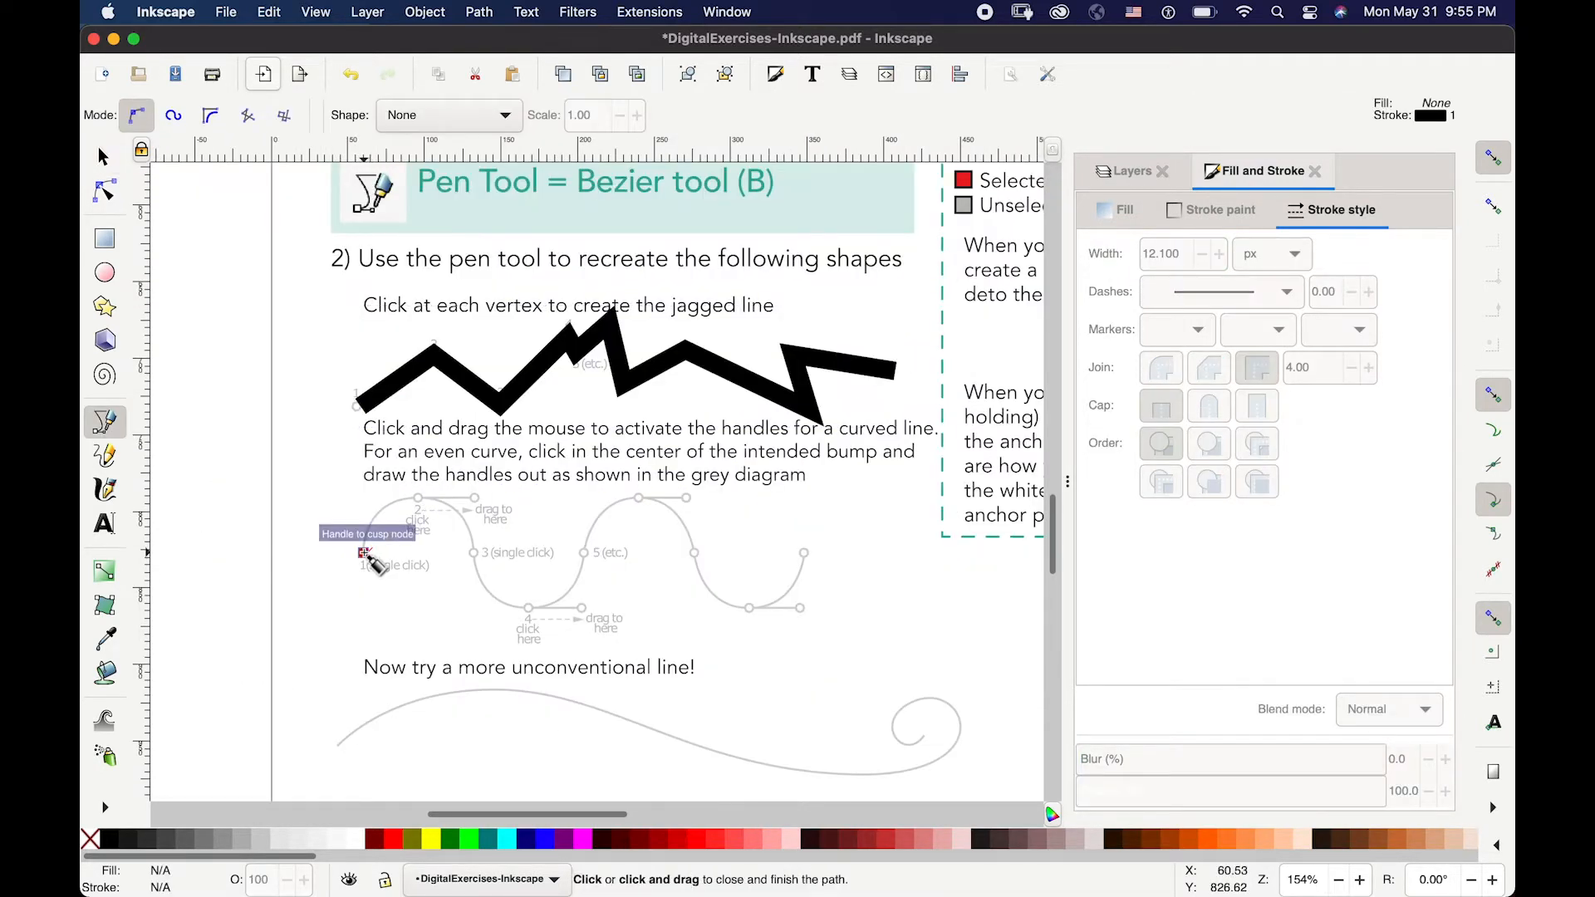
{"action": "left_click_drag", "start_coordinate": [422, 499], "coordinate": [473, 499]}
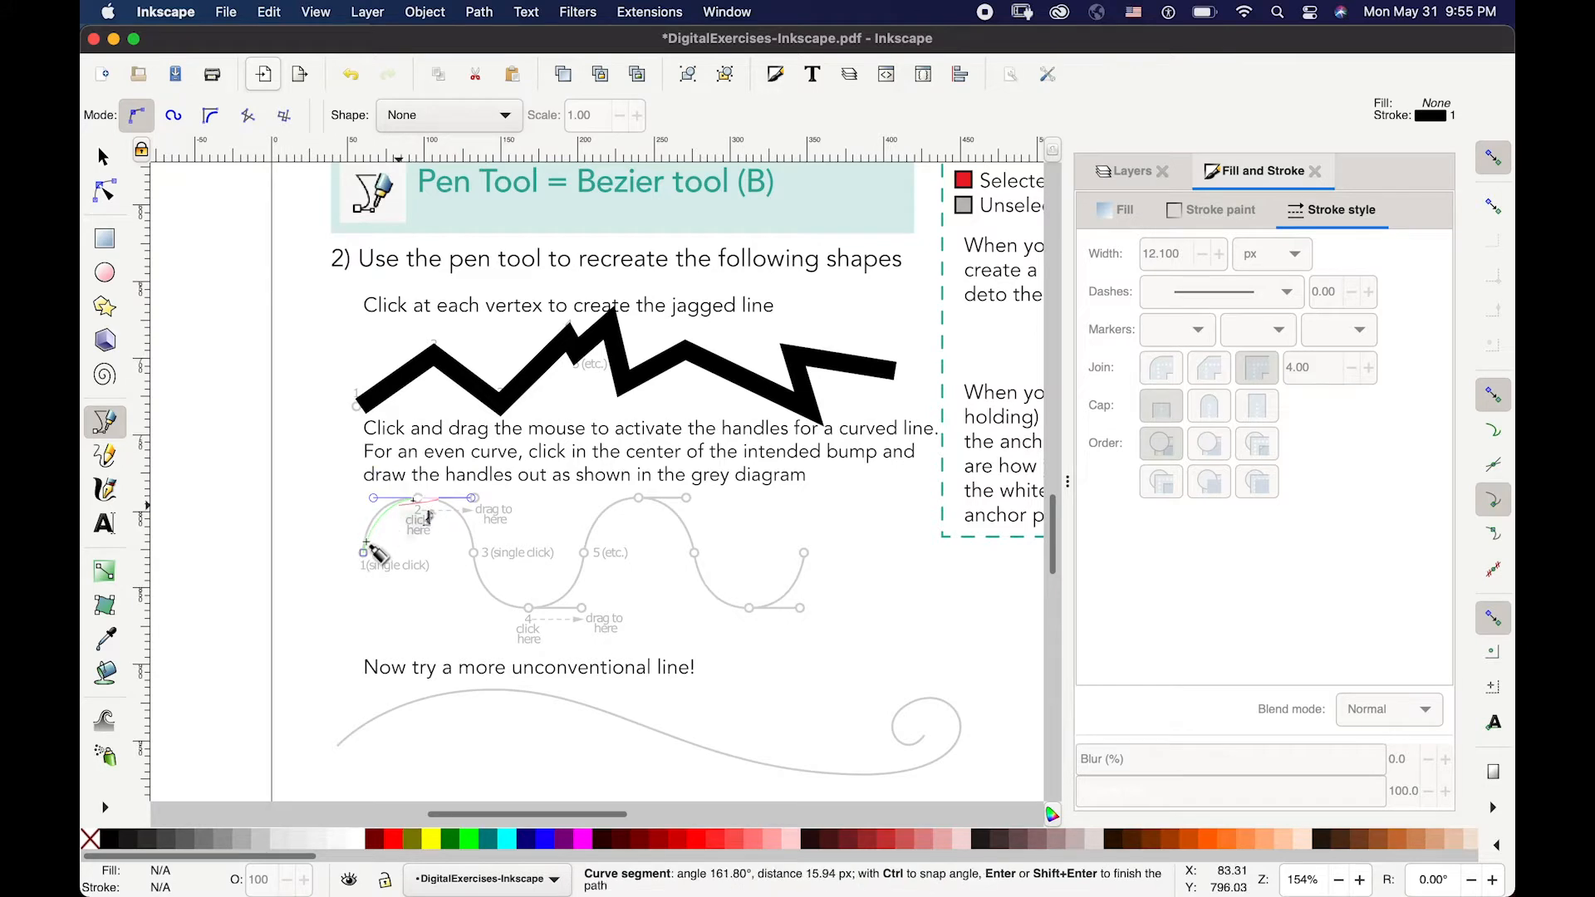
{"action": "left_click", "coordinate": [477, 557]}
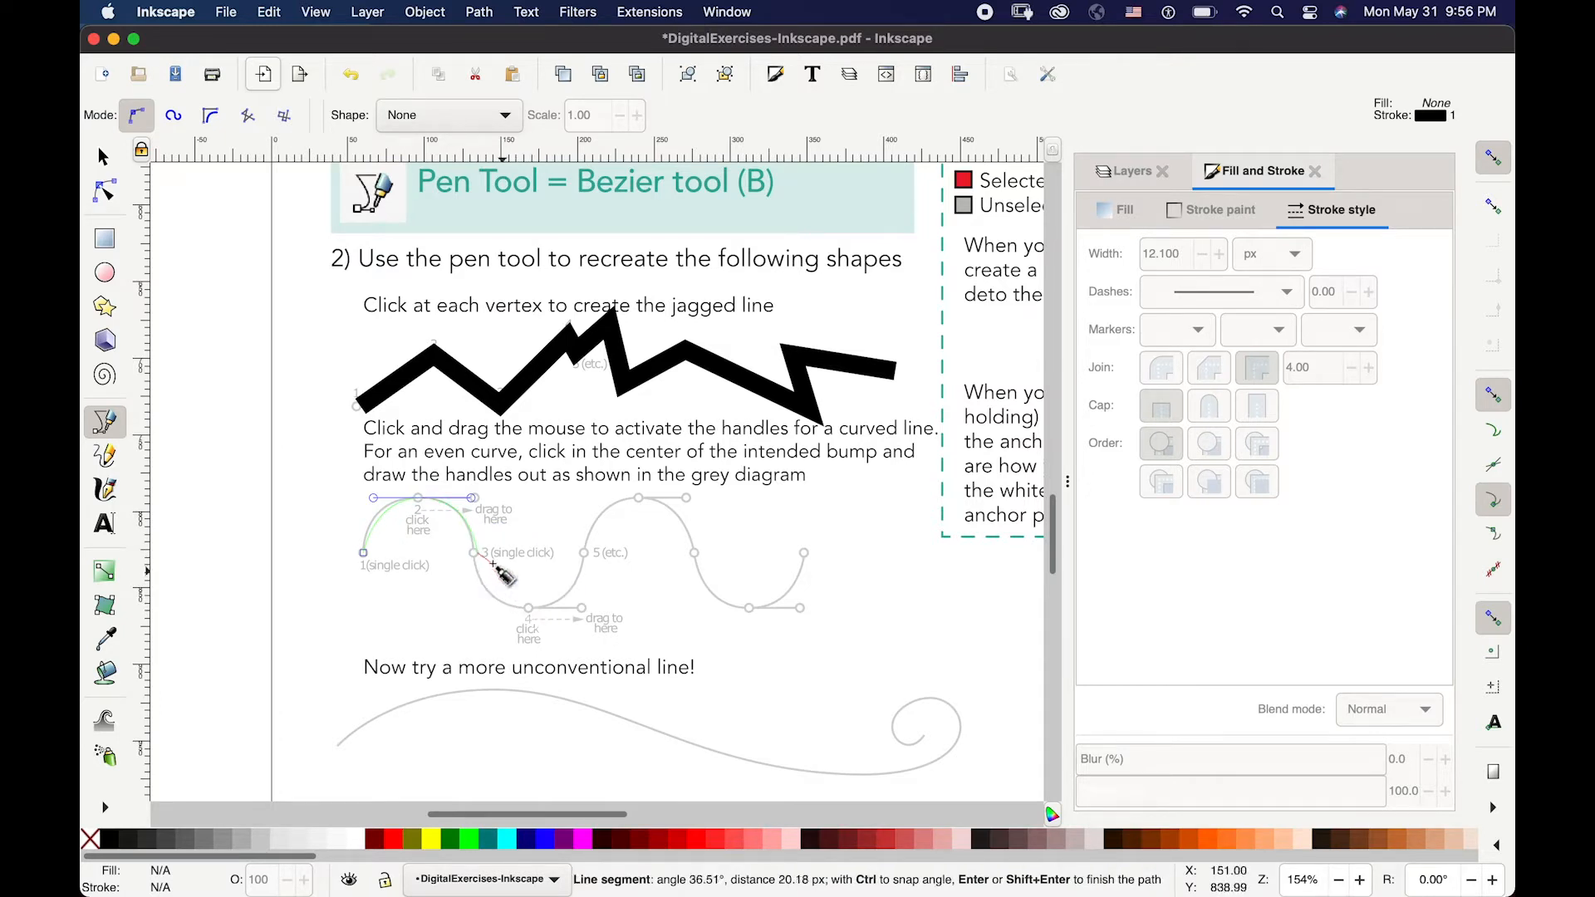
{"action": "left_click_drag", "start_coordinate": [530, 609], "coordinate": [585, 608]}
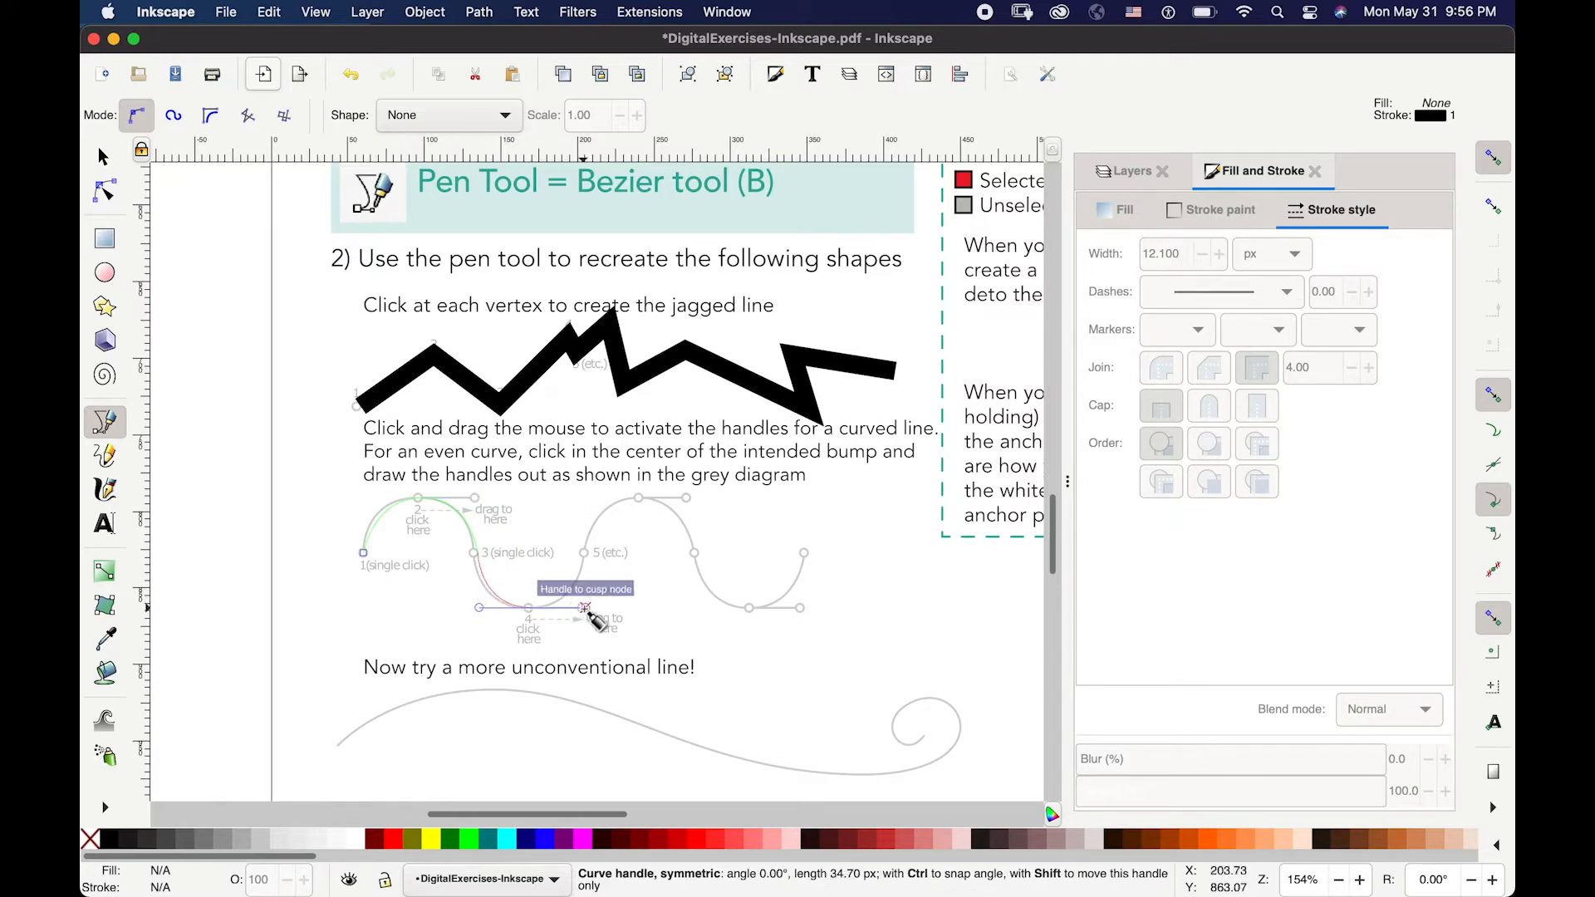
{"action": "left_click", "coordinate": [585, 552]}
{"action": "left_click_drag", "start_coordinate": [640, 497], "coordinate": [702, 549]}
{"action": "left_click", "coordinate": [696, 551]}
{"action": "left_click_drag", "start_coordinate": [751, 608], "coordinate": [798, 607]}
{"action": "left_click", "coordinate": [804, 553]}
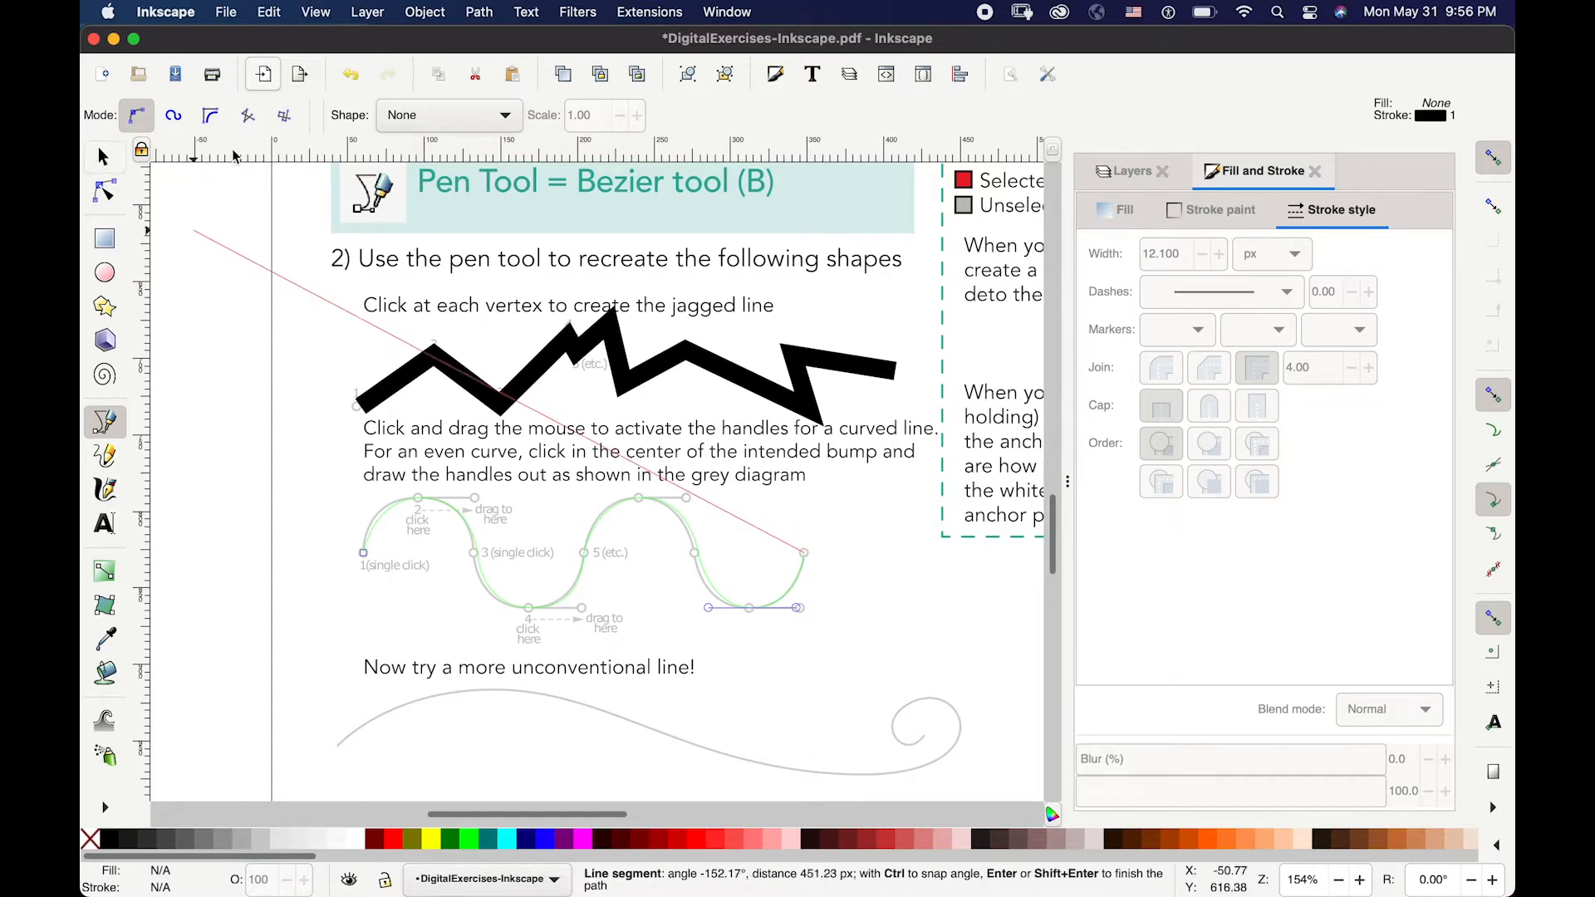
{"action": "key", "text": "s"}
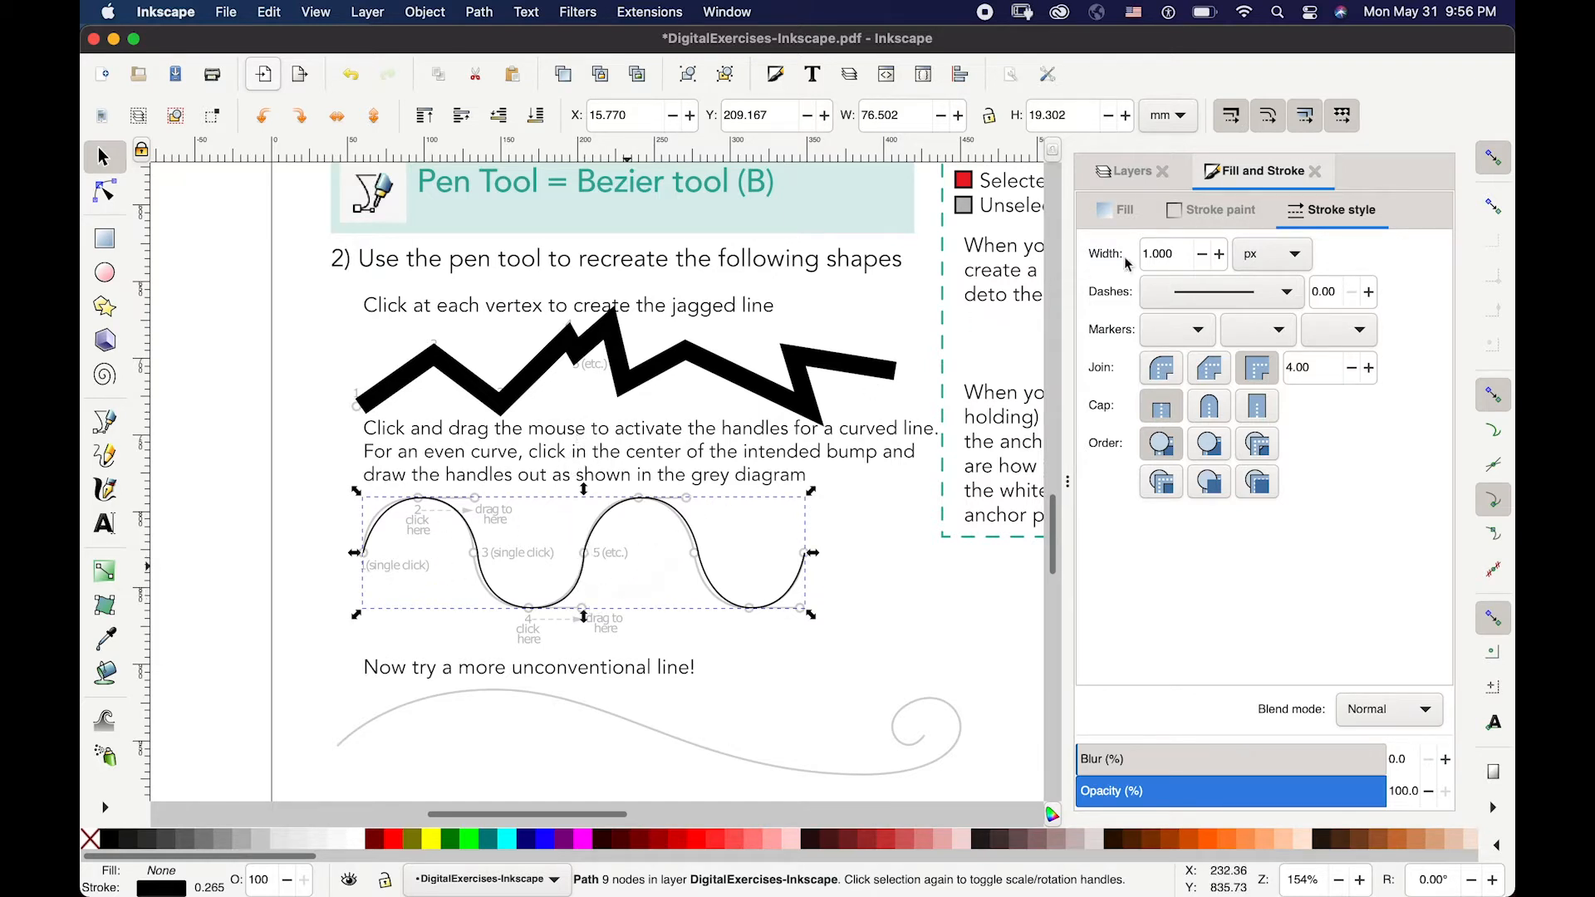
- Set the wavy path's stroke color to green by raising its RGB green value to 131
{"action": "left_click", "coordinate": [1230, 211]}
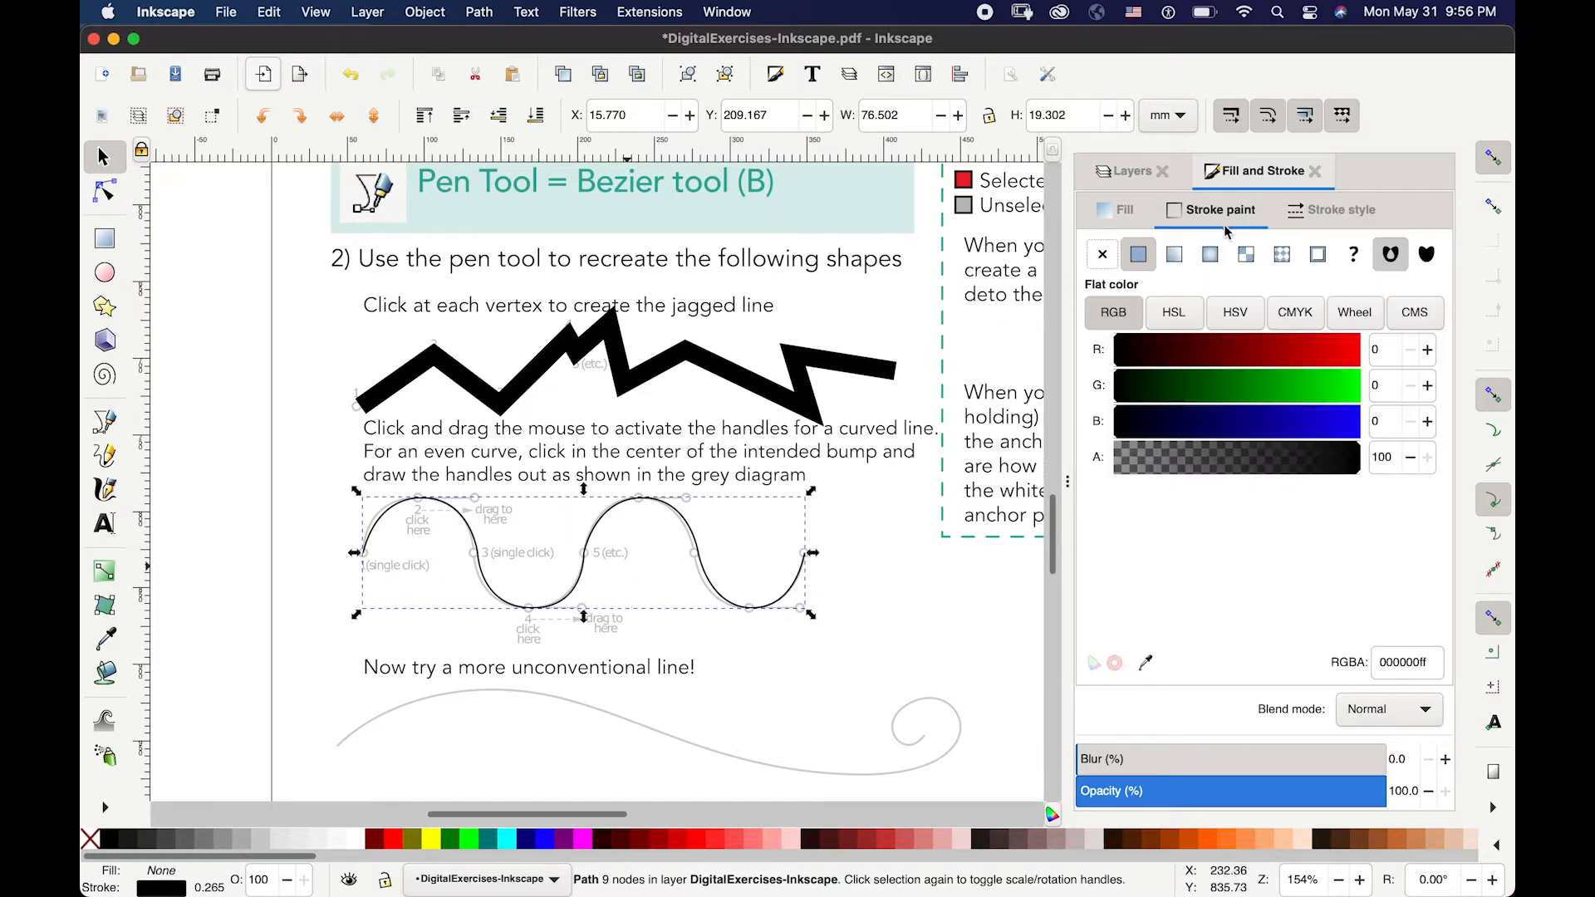
{"action": "left_click", "coordinate": [1241, 388]}
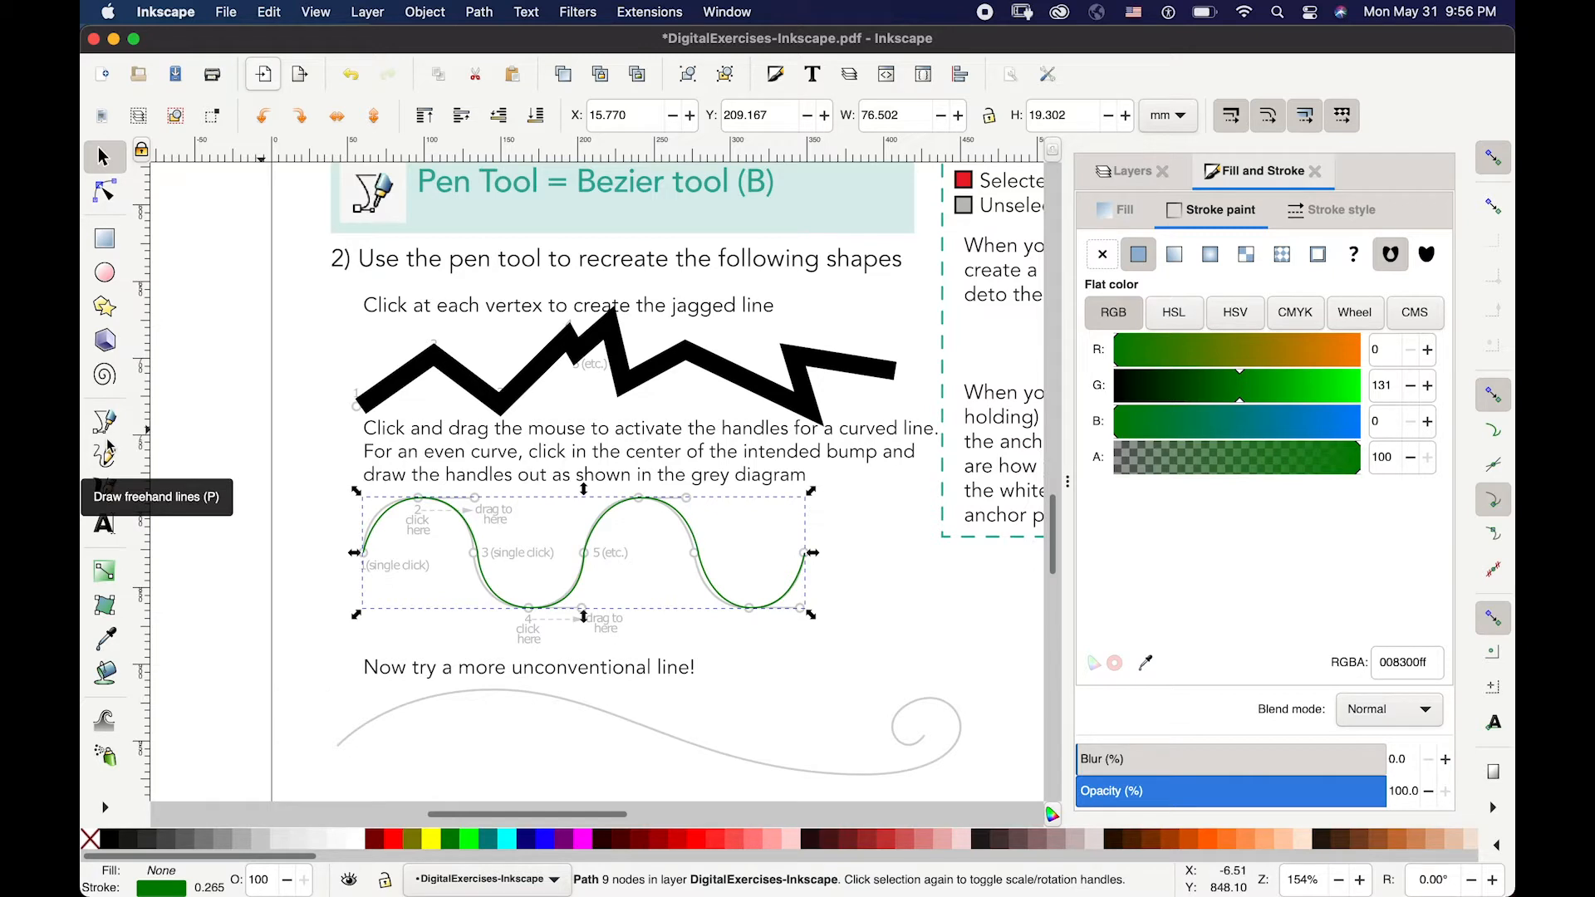
- Trace the unconventional curling reference line as a Bezier path, pulling out curve handles along the waves and around the spiral end
{"action": "key", "text": "b"}
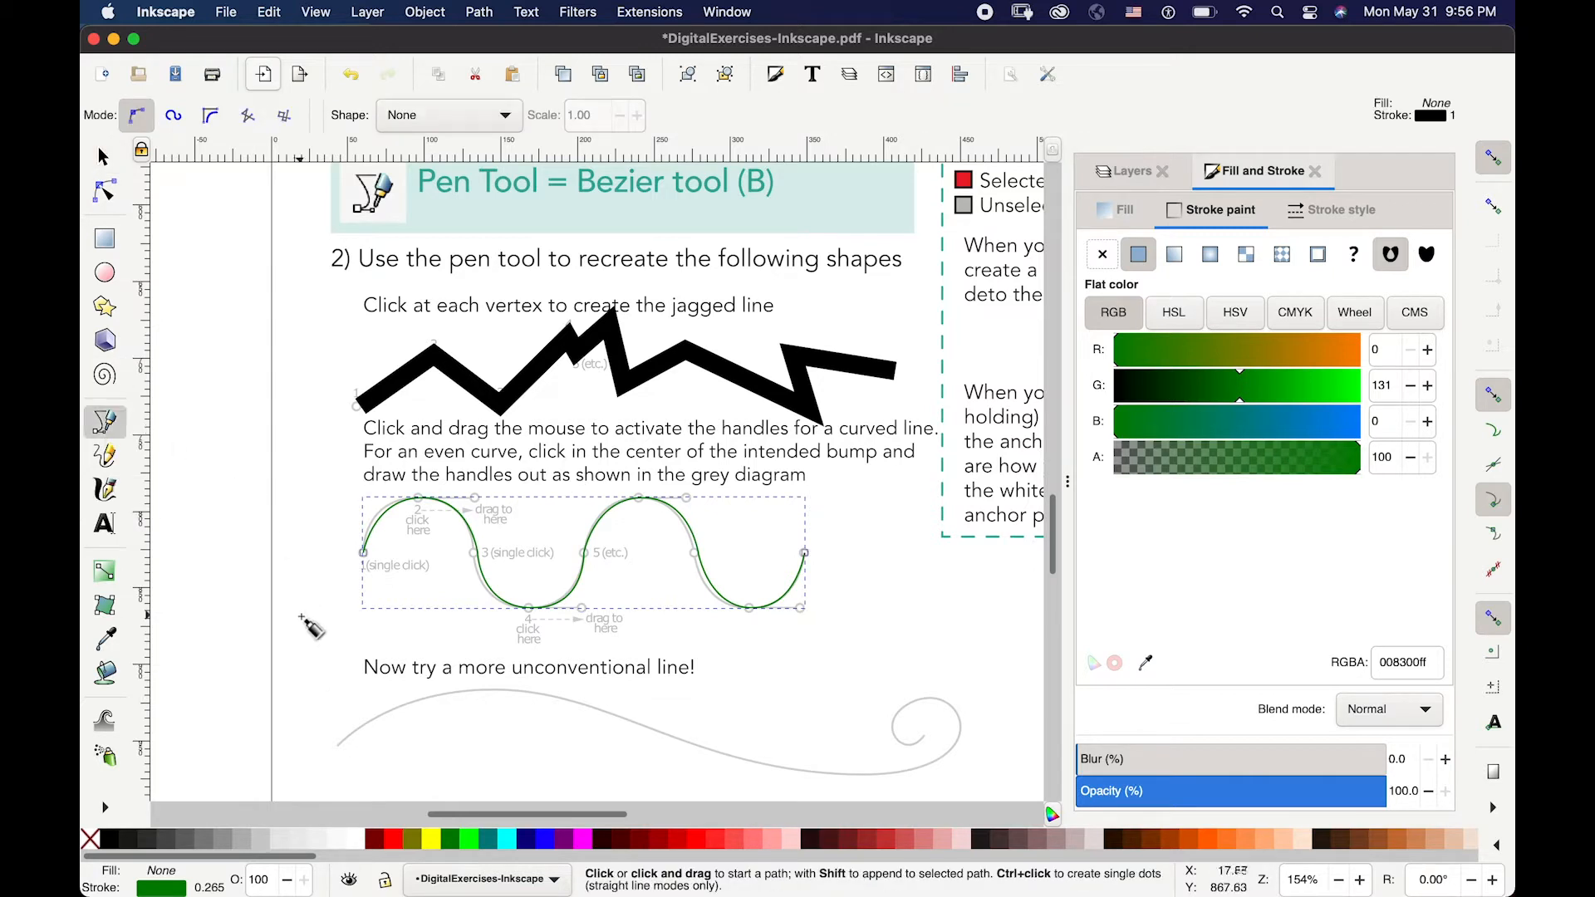
{"action": "left_click", "coordinate": [337, 746]}
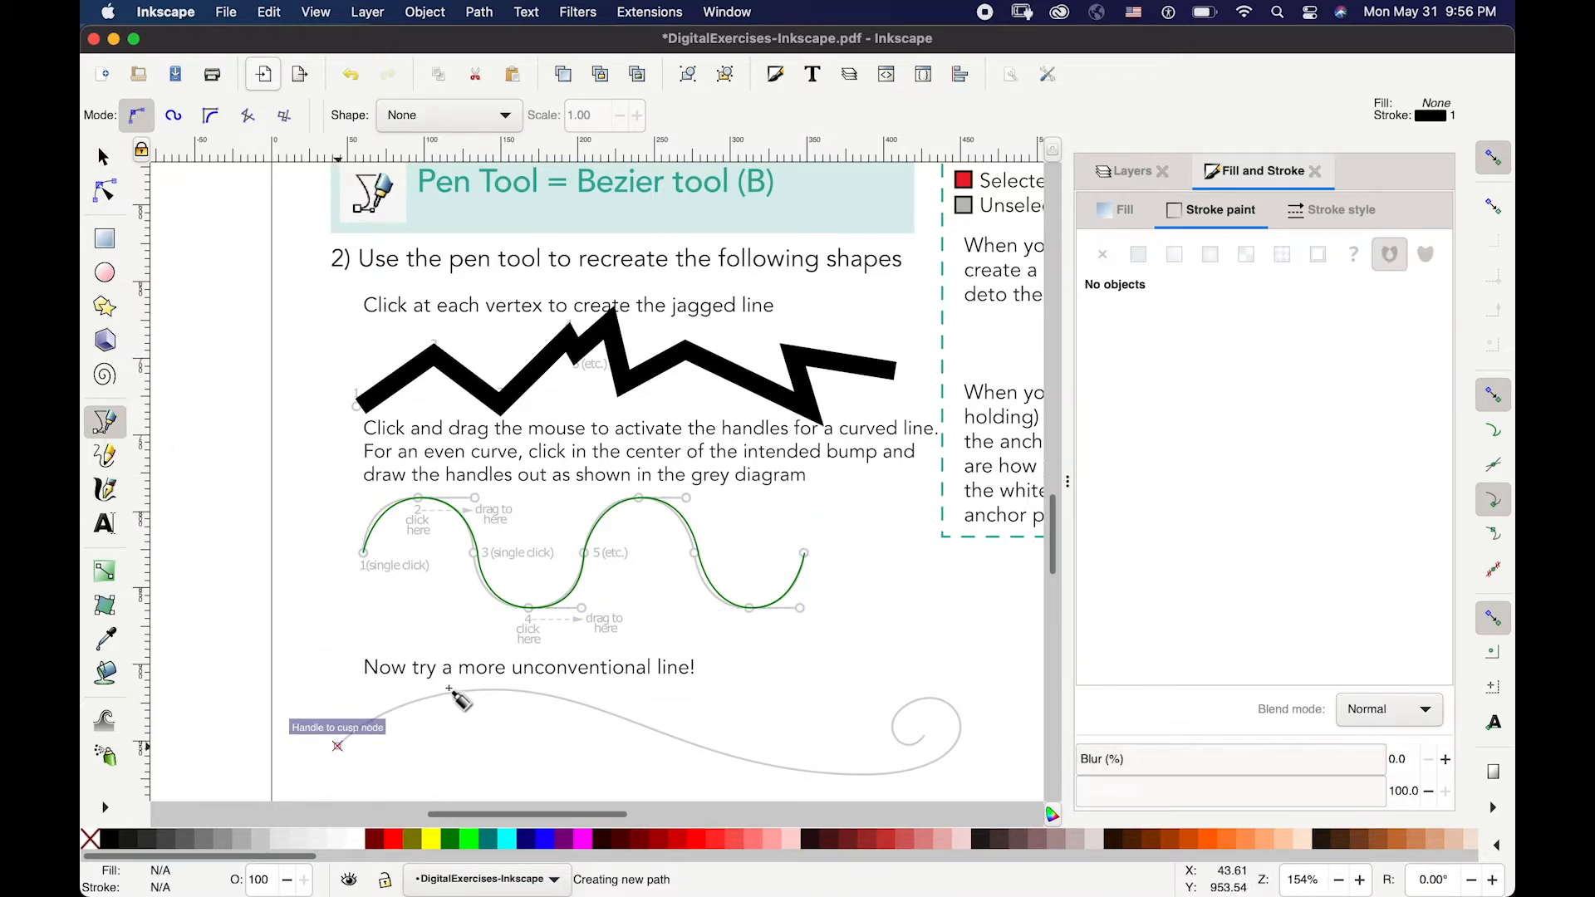
{"action": "left_click_drag", "start_coordinate": [465, 694], "coordinate": [540, 691]}
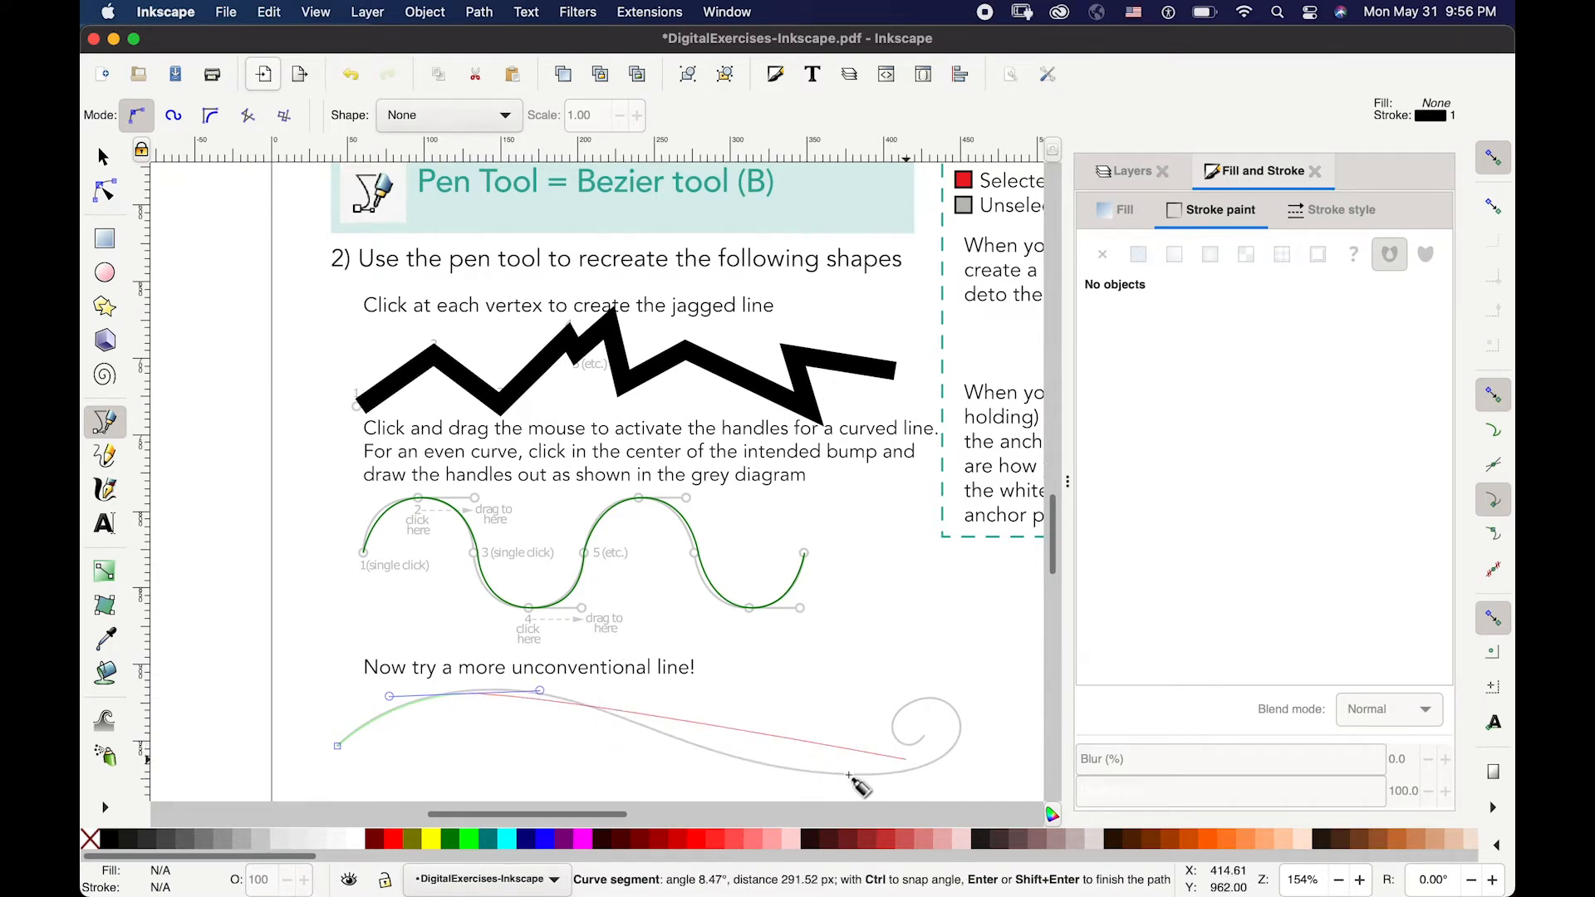
{"action": "left_click_drag", "start_coordinate": [662, 732], "coordinate": [831, 801]}
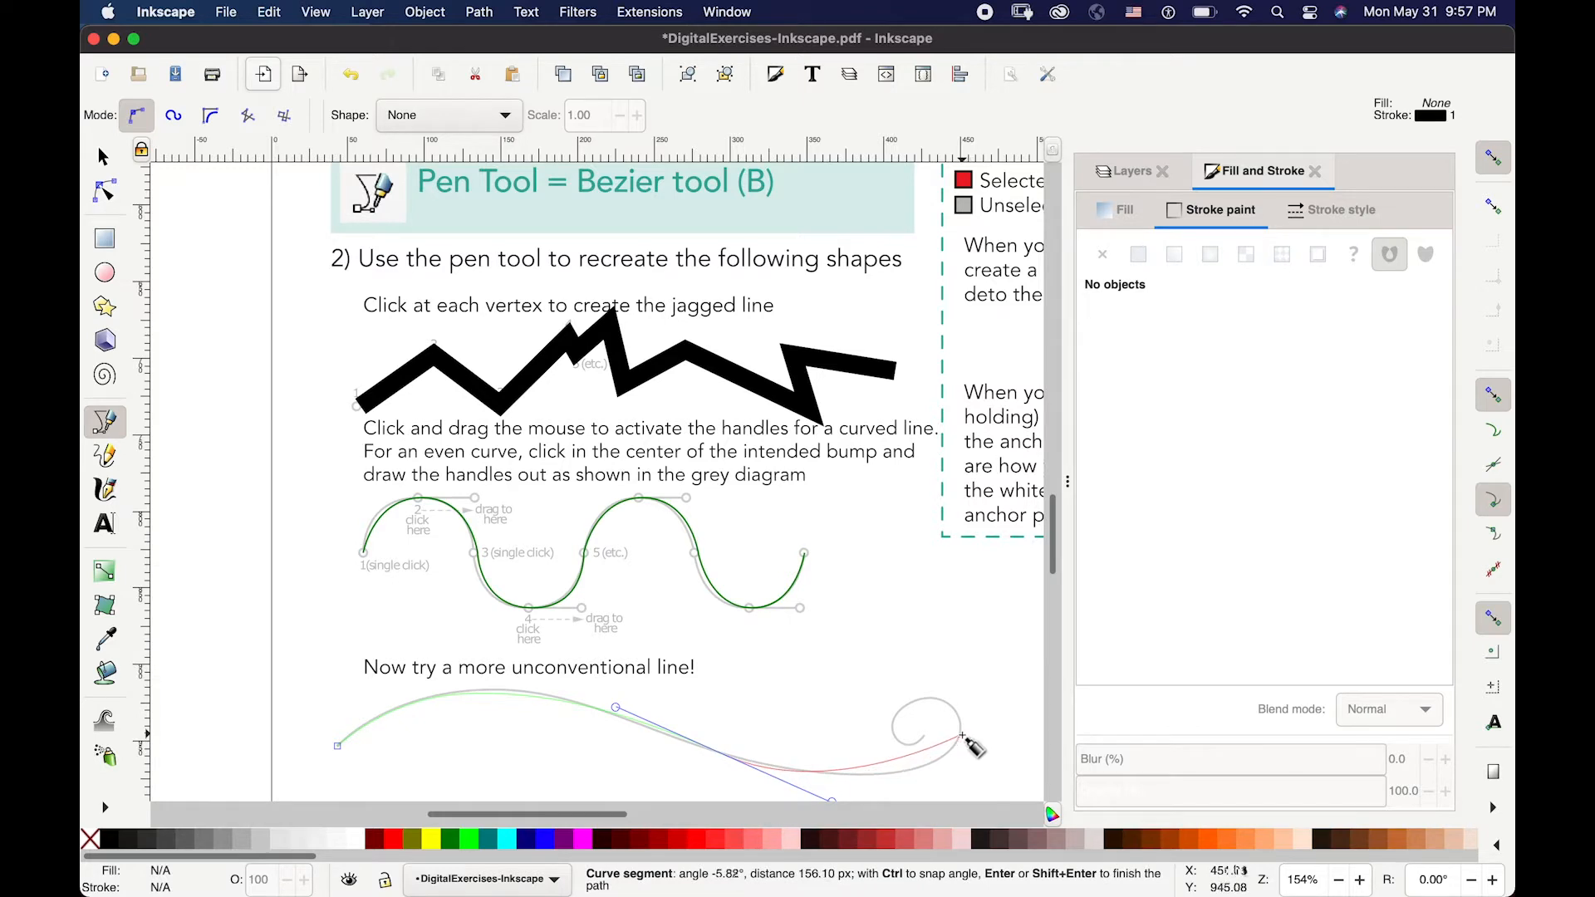
{"action": "left_click_drag", "start_coordinate": [962, 734], "coordinate": [964, 705]}
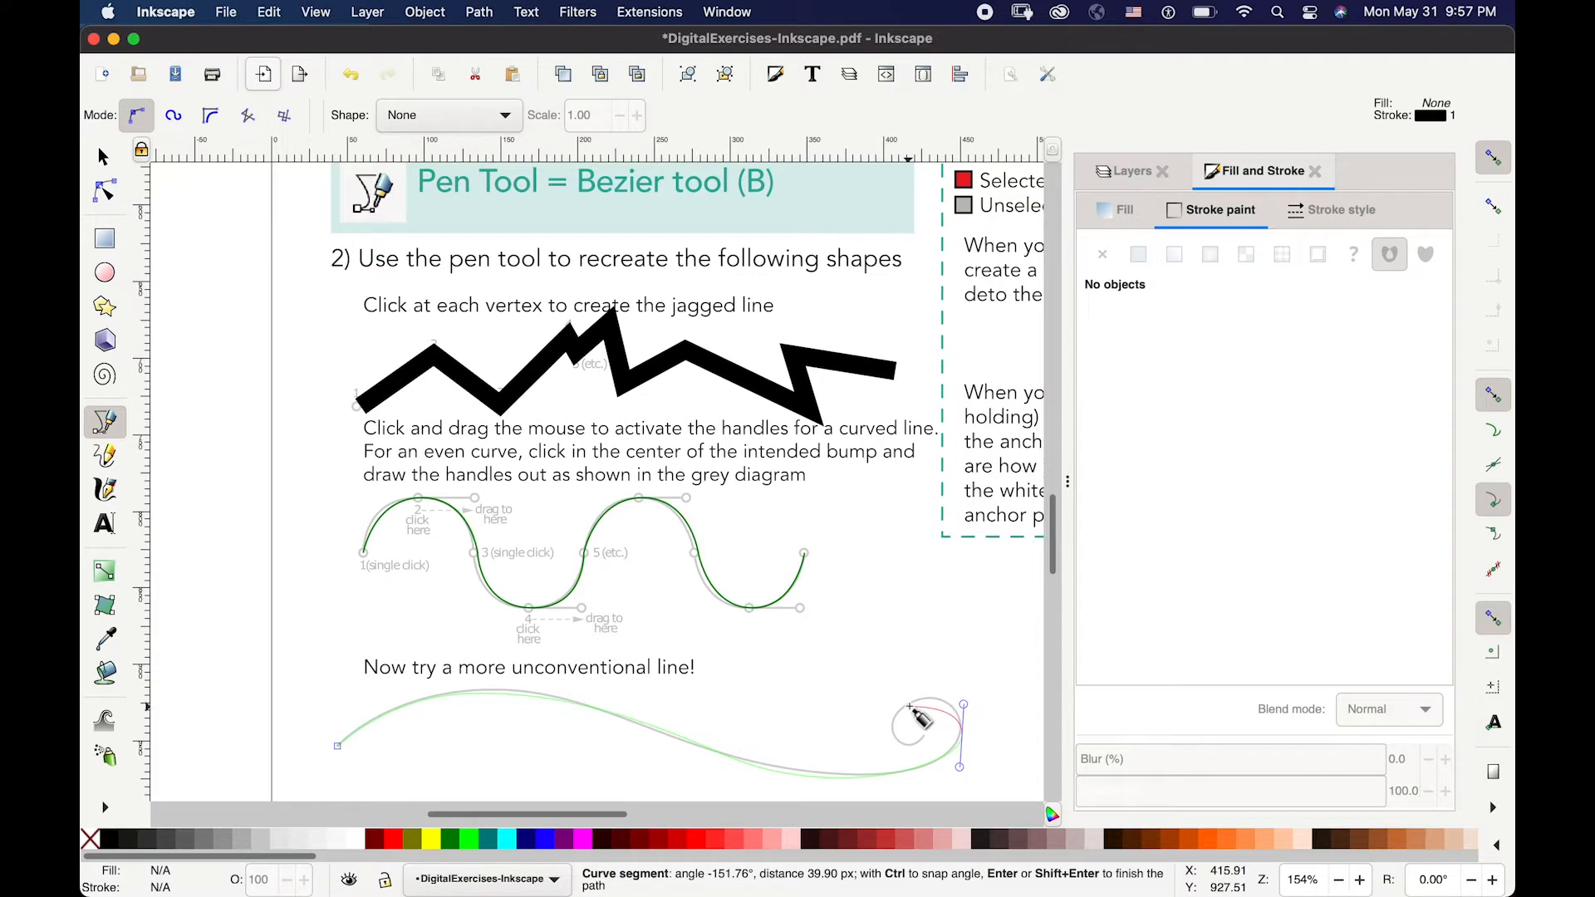
{"action": "left_click_drag", "start_coordinate": [906, 707], "coordinate": [901, 748]}
{"action": "left_click", "coordinate": [925, 736]}
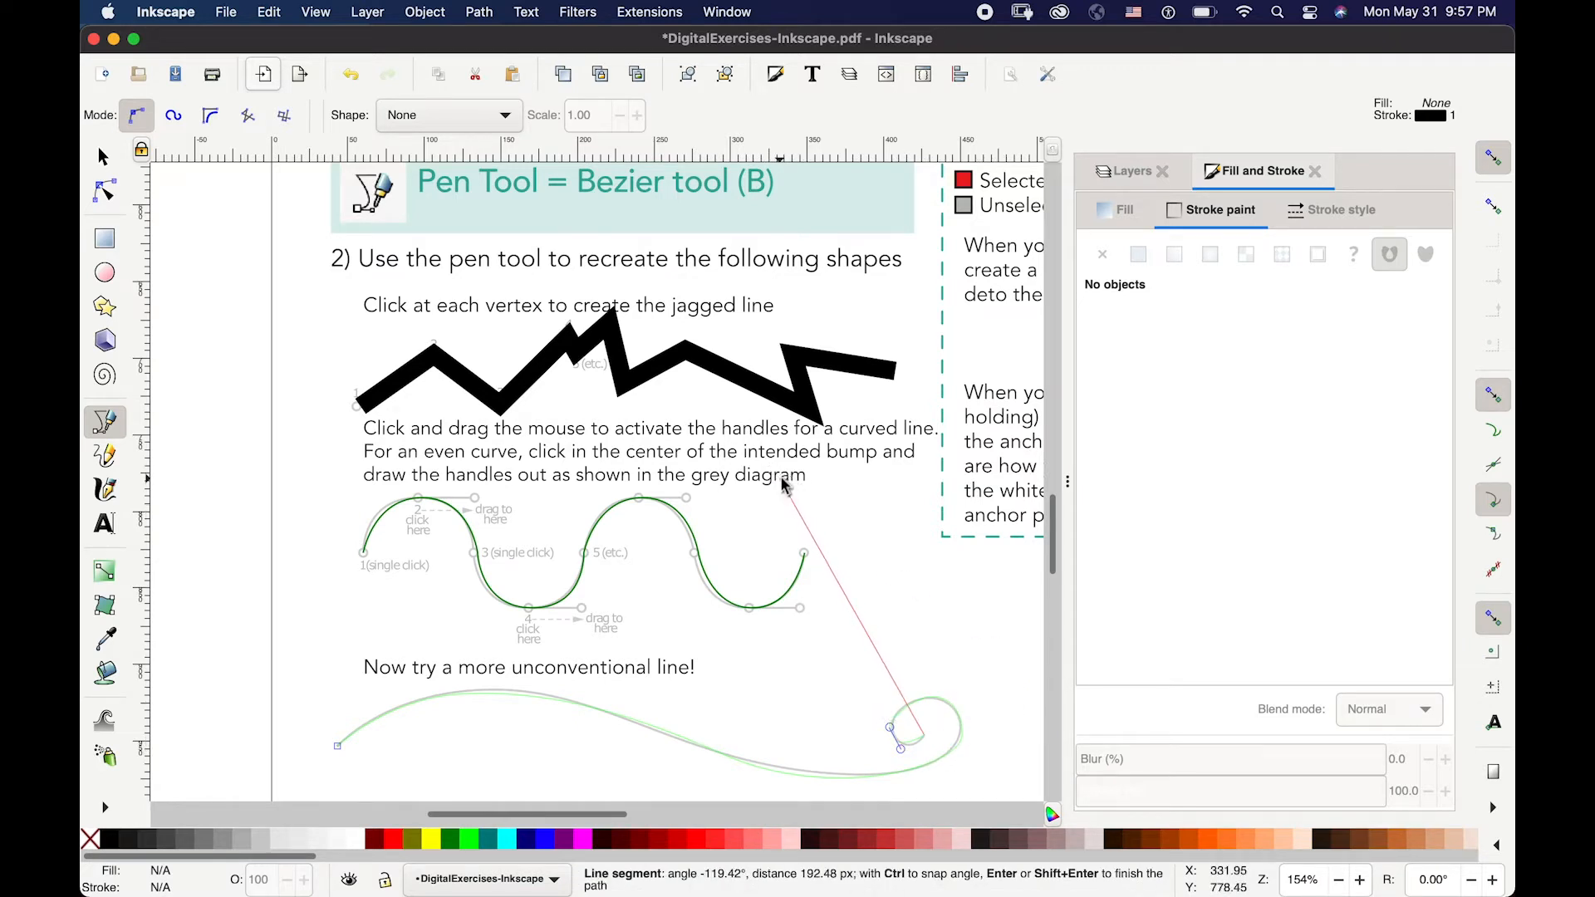
- Finish the curling path and raise the red value of its stroke color
{"action": "key", "text": "Return"}
{"action": "key", "text": "s"}
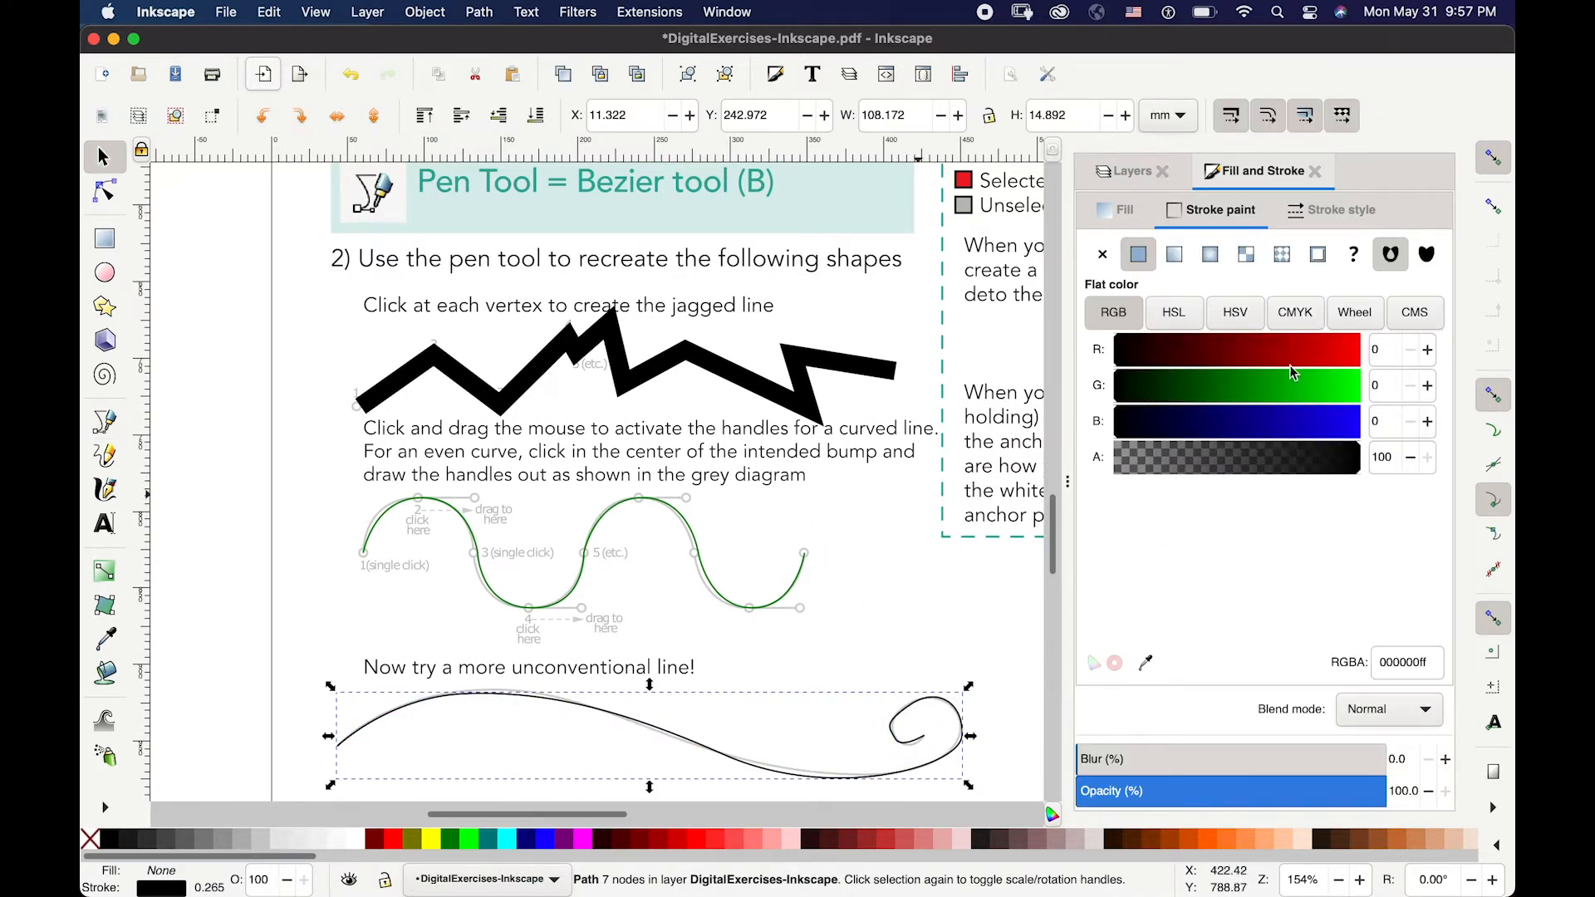
{"action": "left_click", "coordinate": [1307, 352]}
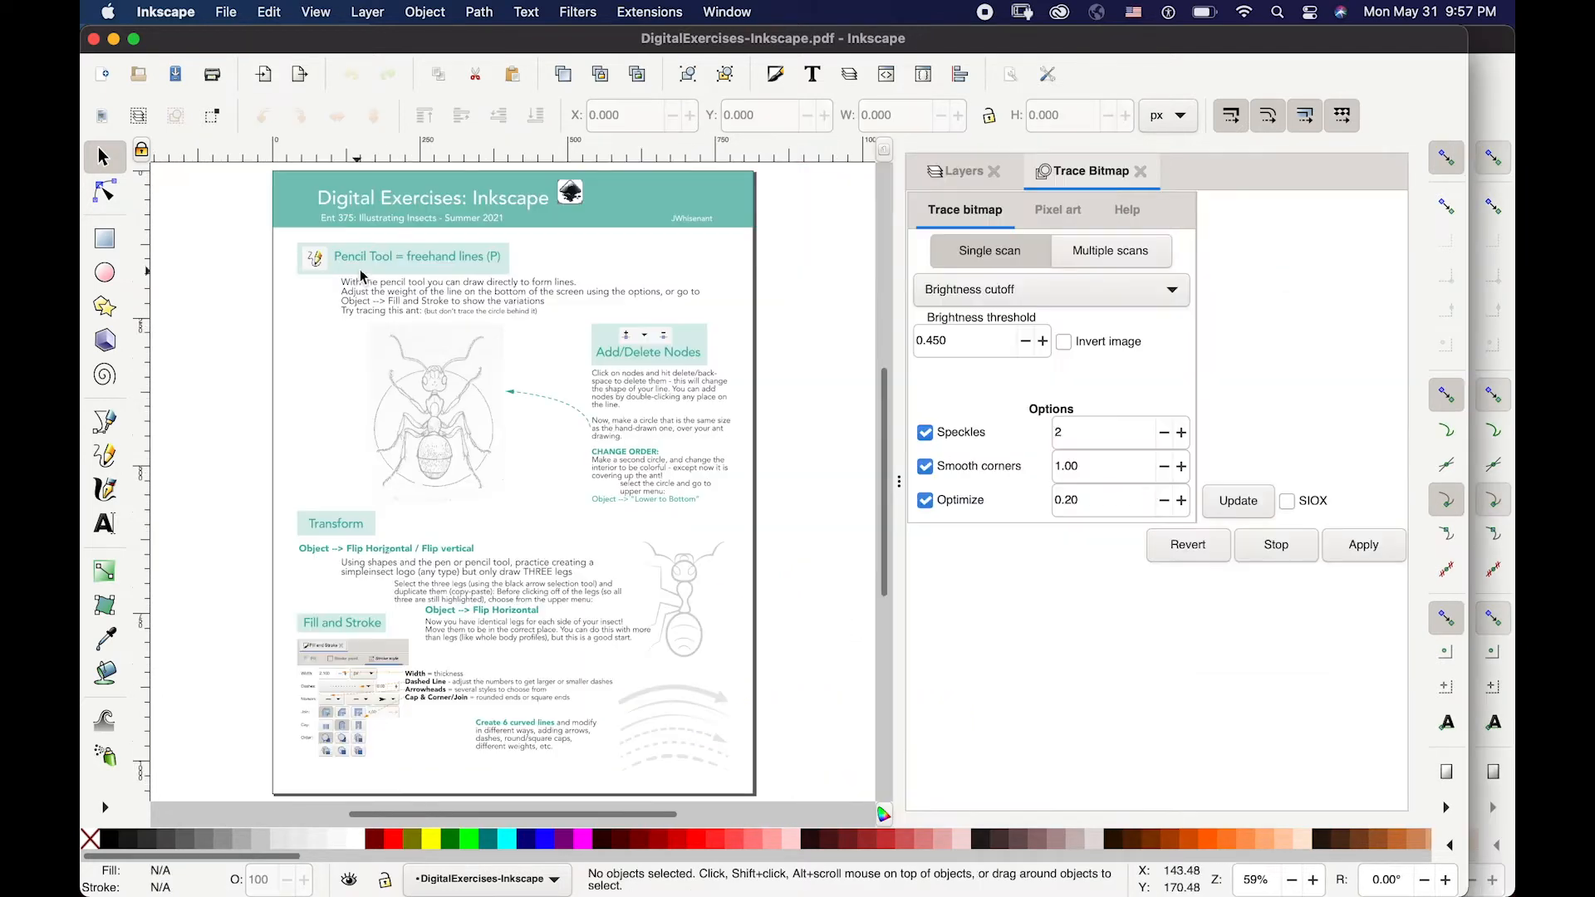
- Trace the long base segment of the ant's left antenna as a closed freehand outline with the Pencil tool
{"action": "scroll", "coordinate": [362, 275], "scroll_direction": "up", "scroll_amount": 2}
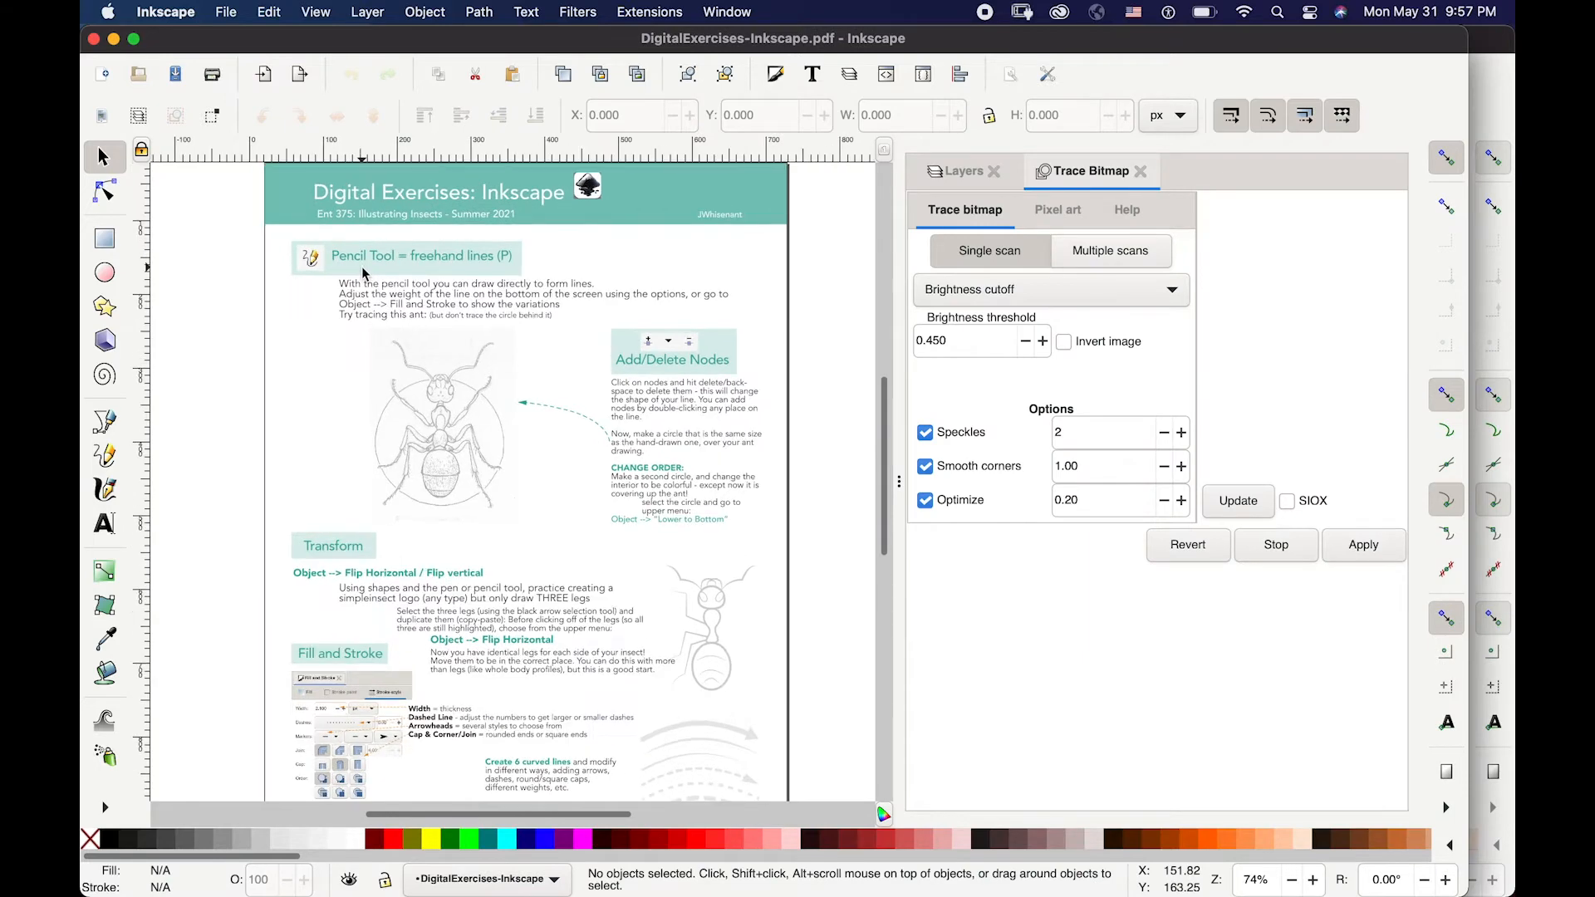
{"action": "scroll", "coordinate": [363, 271], "scroll_direction": "up", "scroll_amount": 2}
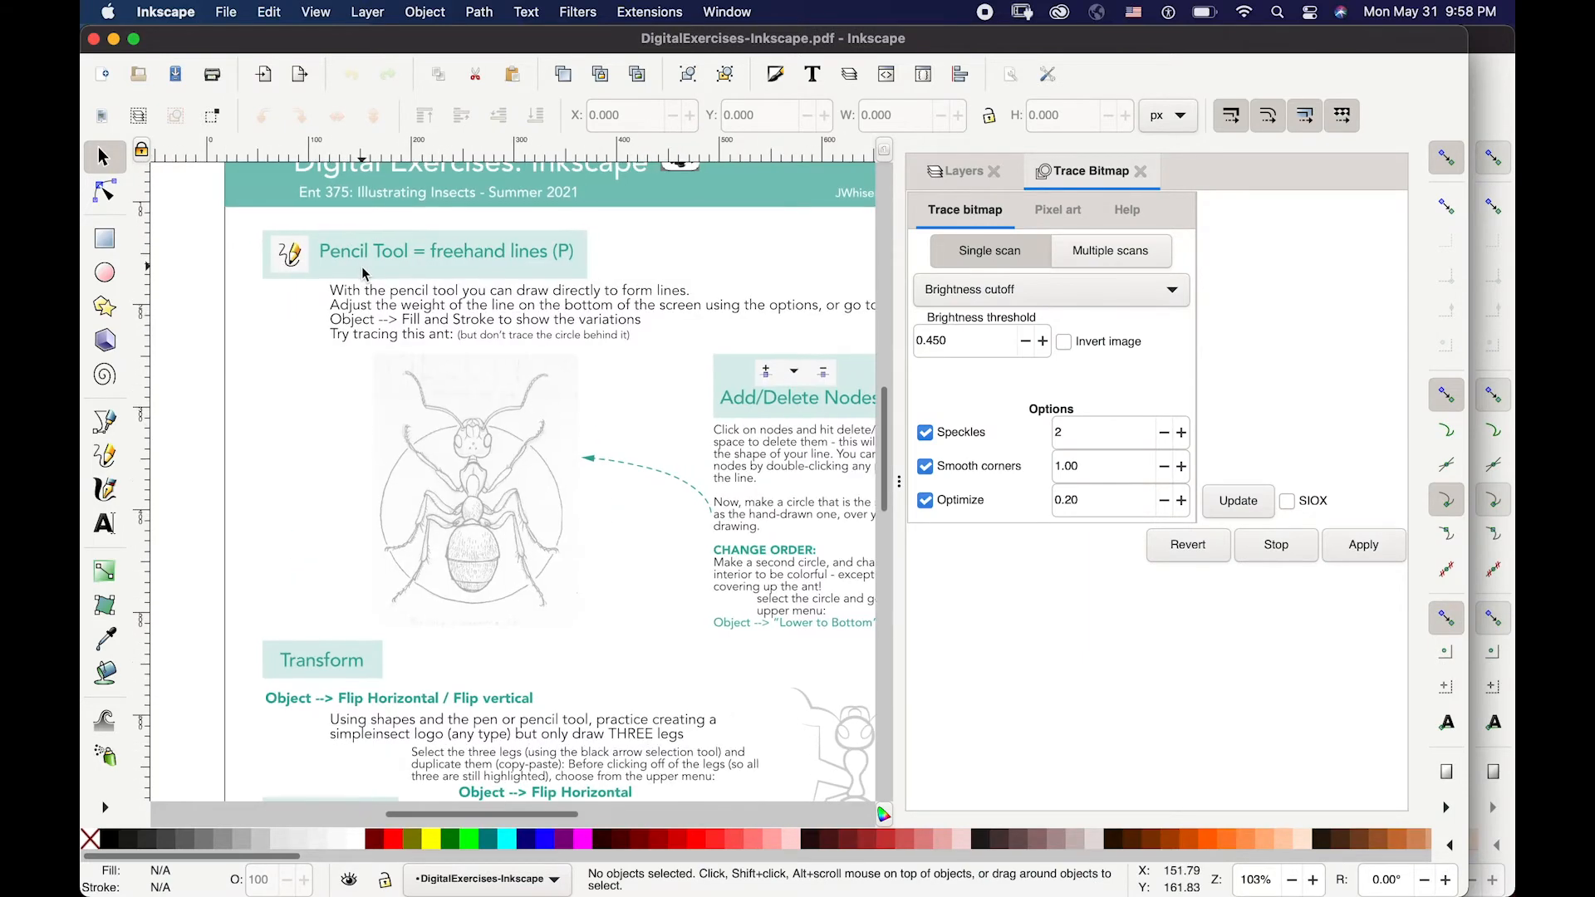
{"action": "key", "text": "p"}
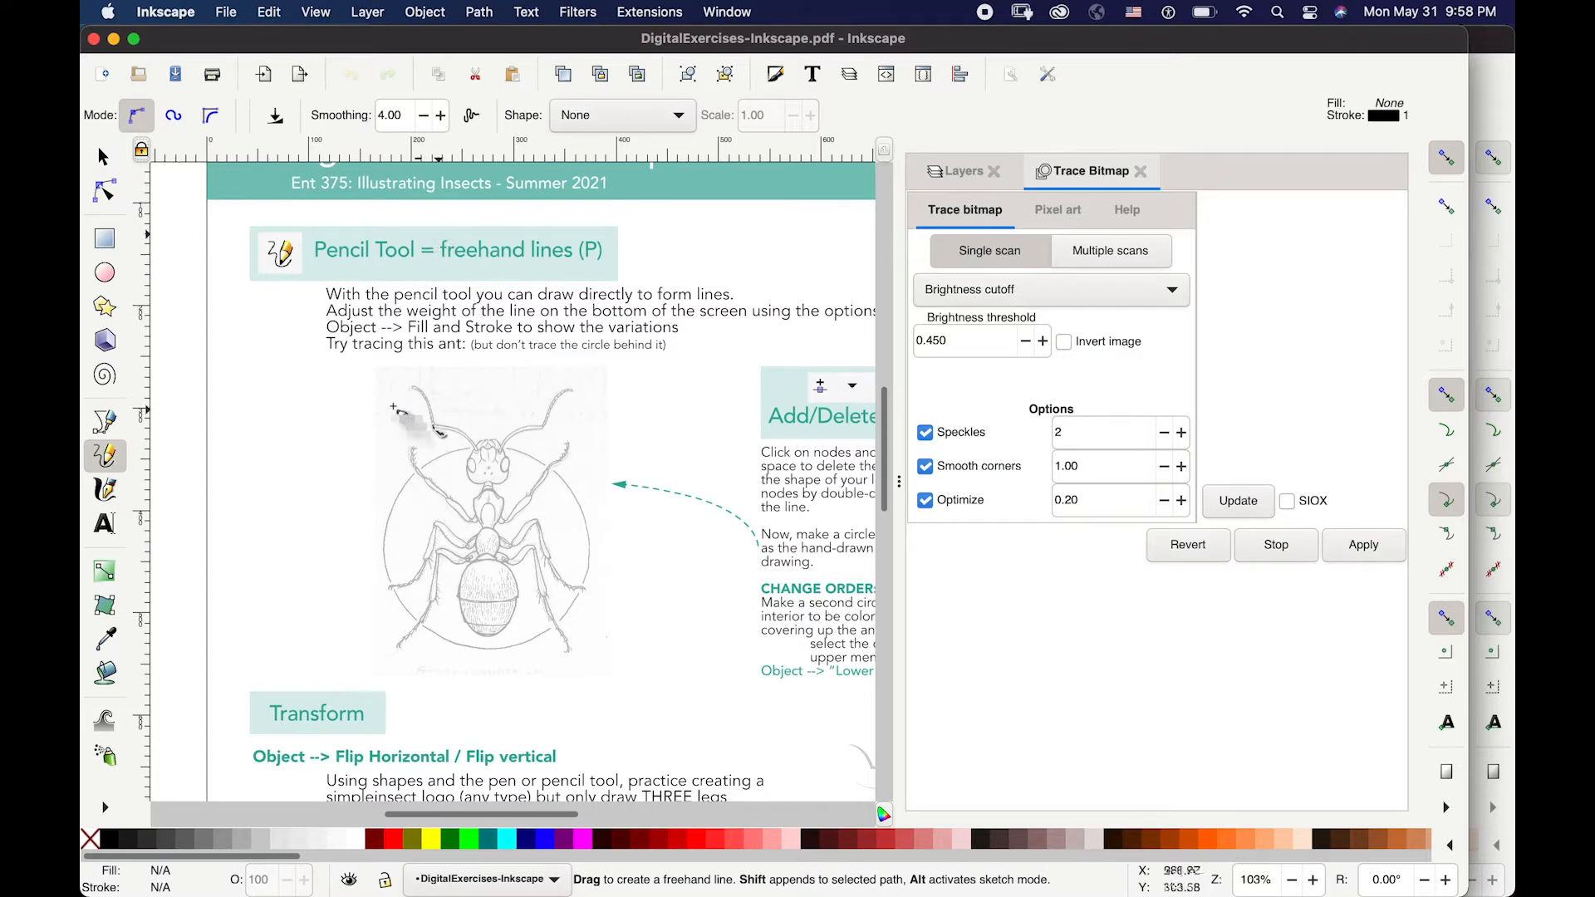
{"action": "scroll", "coordinate": [478, 442], "scroll_direction": "up", "scroll_amount": 4}
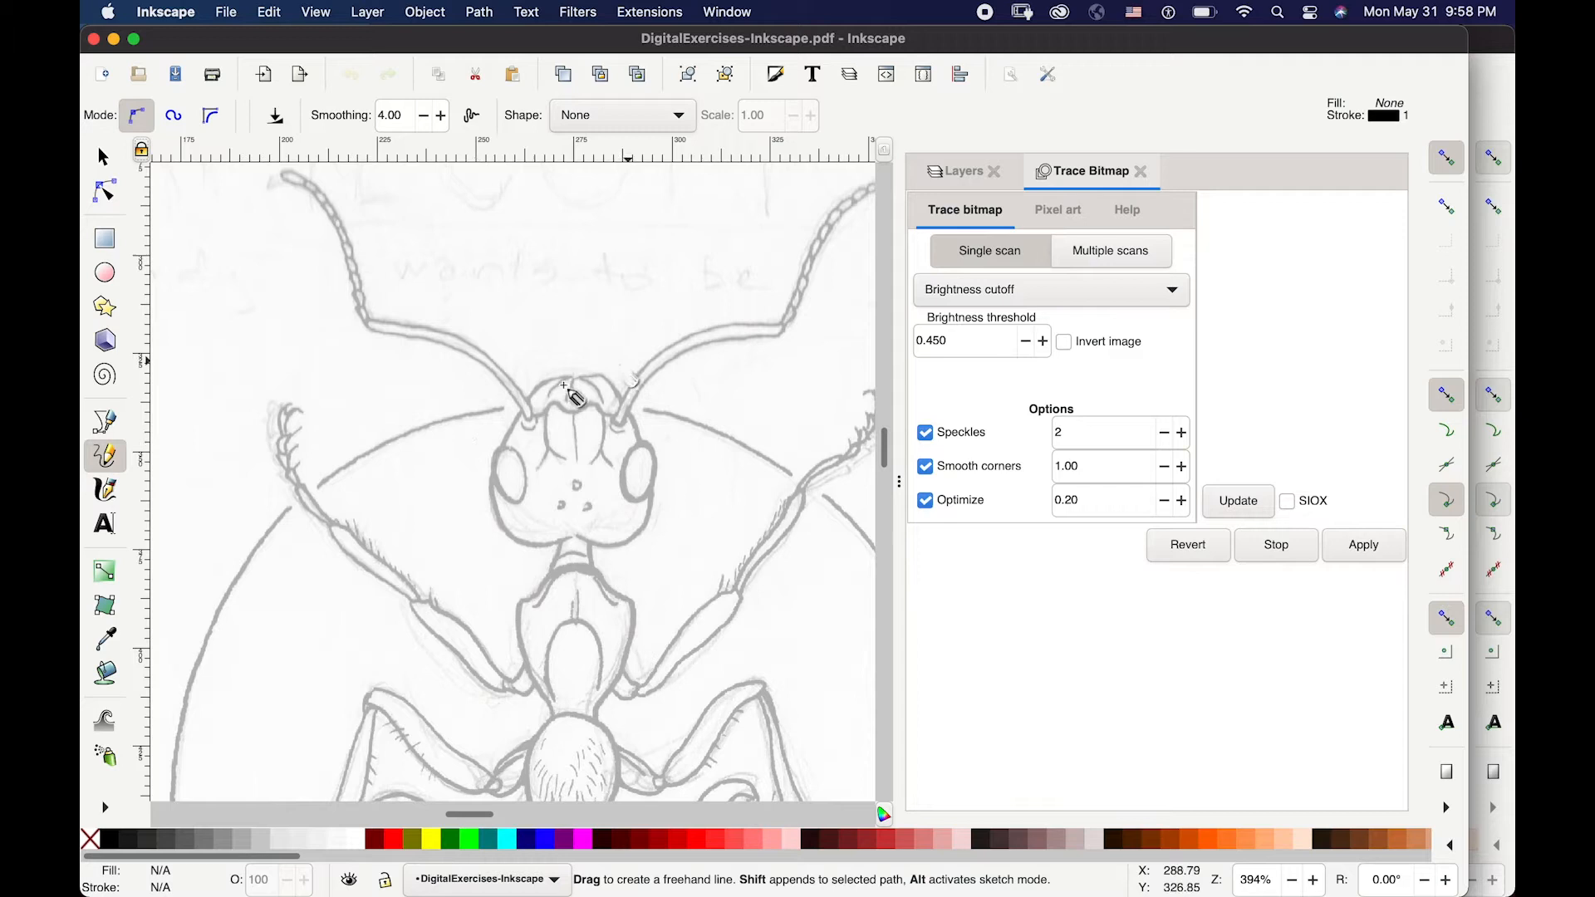
{"action": "left_click_drag", "start_coordinate": [534, 410], "coordinate": [508, 373]}
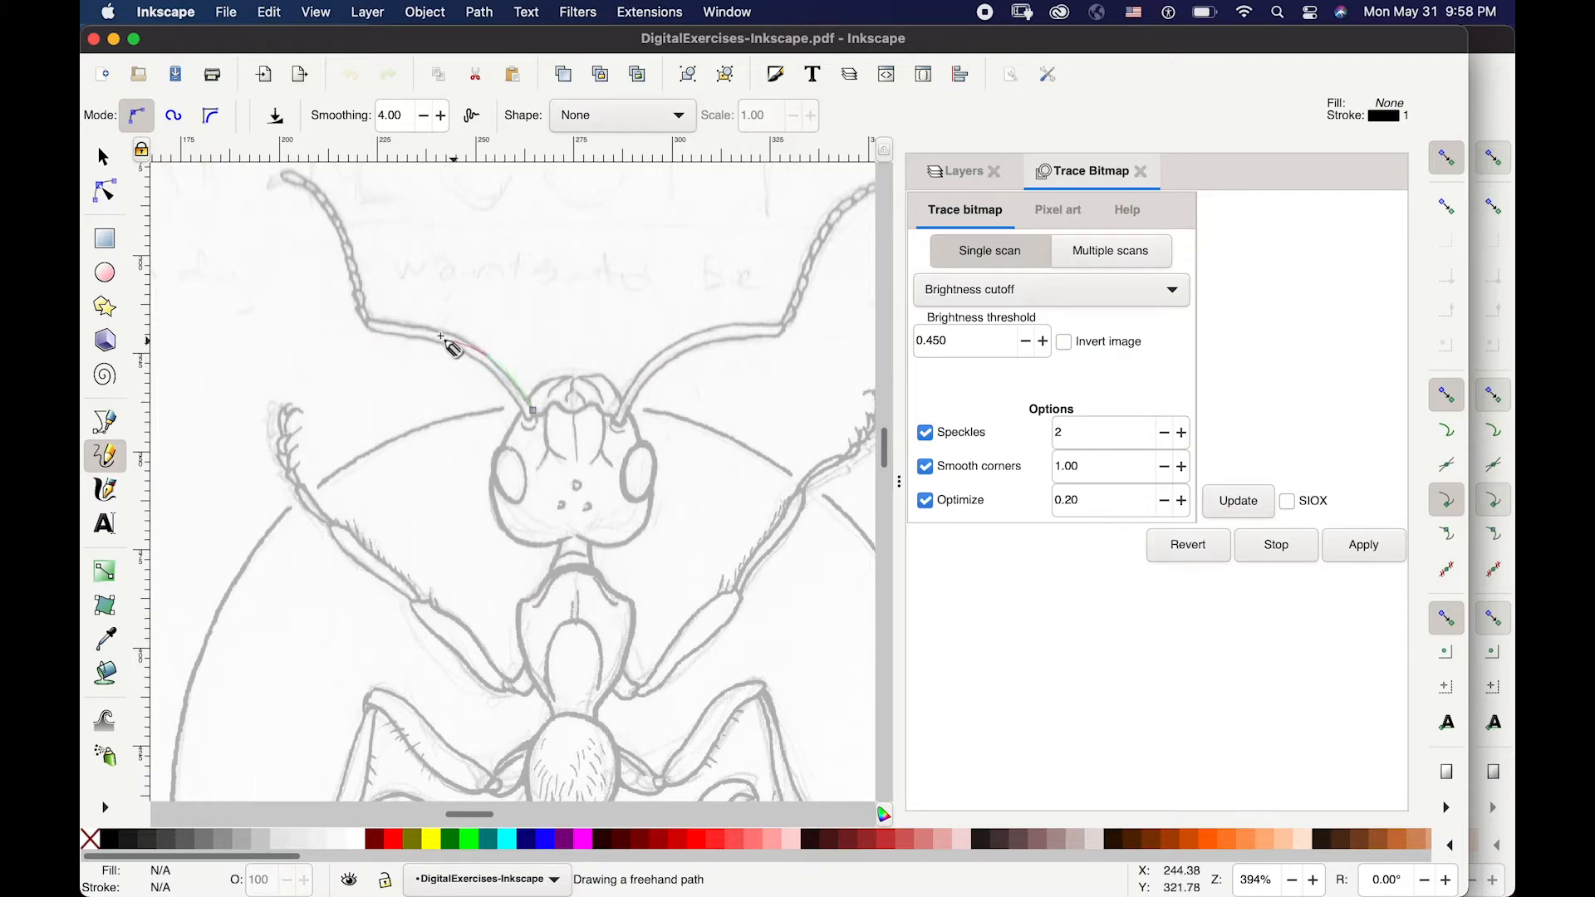
{"action": "mouse_move", "coordinate": [411, 326]}
{"action": "left_mouse_down"}
{"action": "mouse_move", "coordinate": [375, 324]}
{"action": "mouse_move", "coordinate": [438, 343]}
{"action": "left_mouse_up"}
{"action": "left_click_drag", "start_coordinate": [529, 423], "coordinate": [532, 410]}
- Try drawing a straight line across the ant's head with the Pencil tool and moving it beside the antenna
{"action": "left_click", "coordinate": [555, 267]}
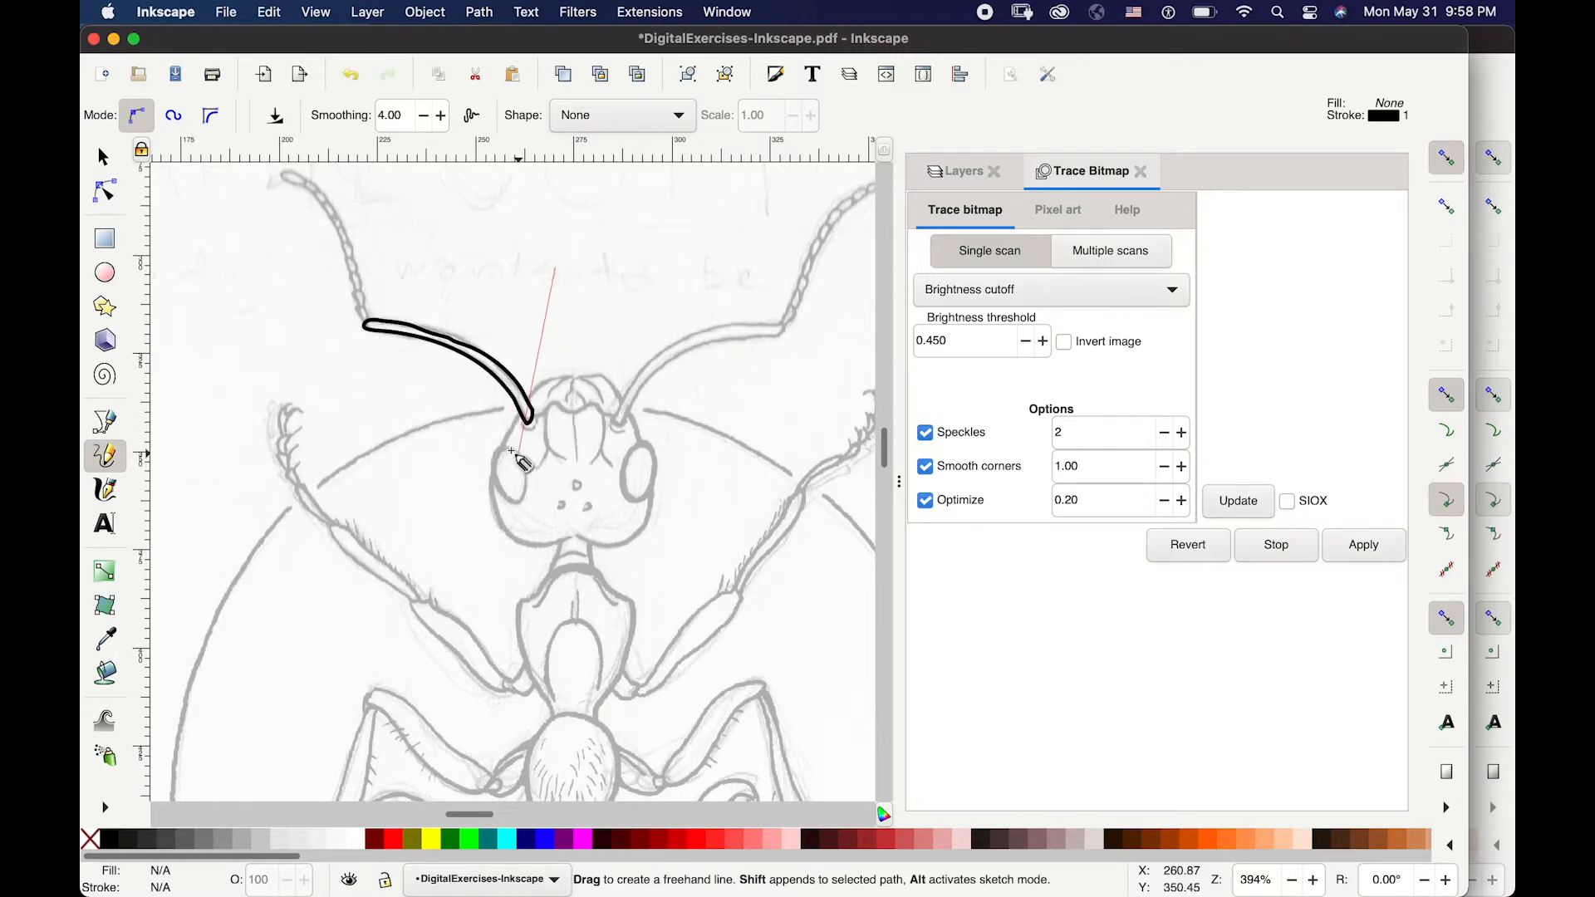
{"action": "left_click", "coordinate": [511, 451]}
{"action": "left_click", "coordinate": [104, 157]}
{"action": "key", "text": "bracketright"}
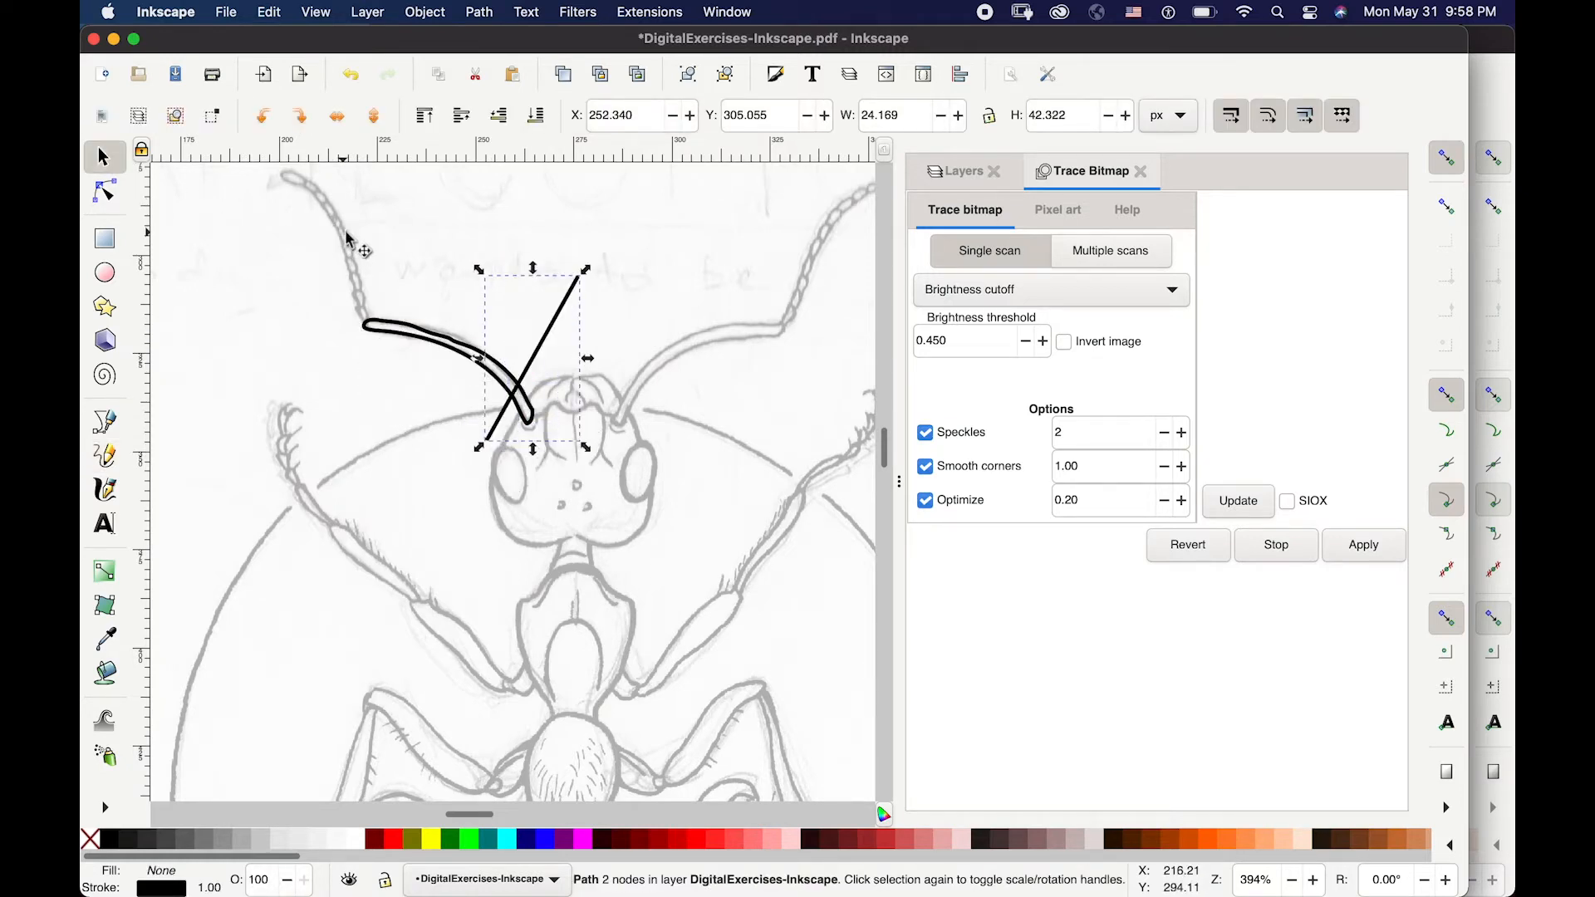
{"action": "left_click_drag", "start_coordinate": [561, 332], "coordinate": [654, 278]}
{"action": "left_click", "coordinate": [432, 13]}
{"action": "left_click", "coordinate": [429, 13]}
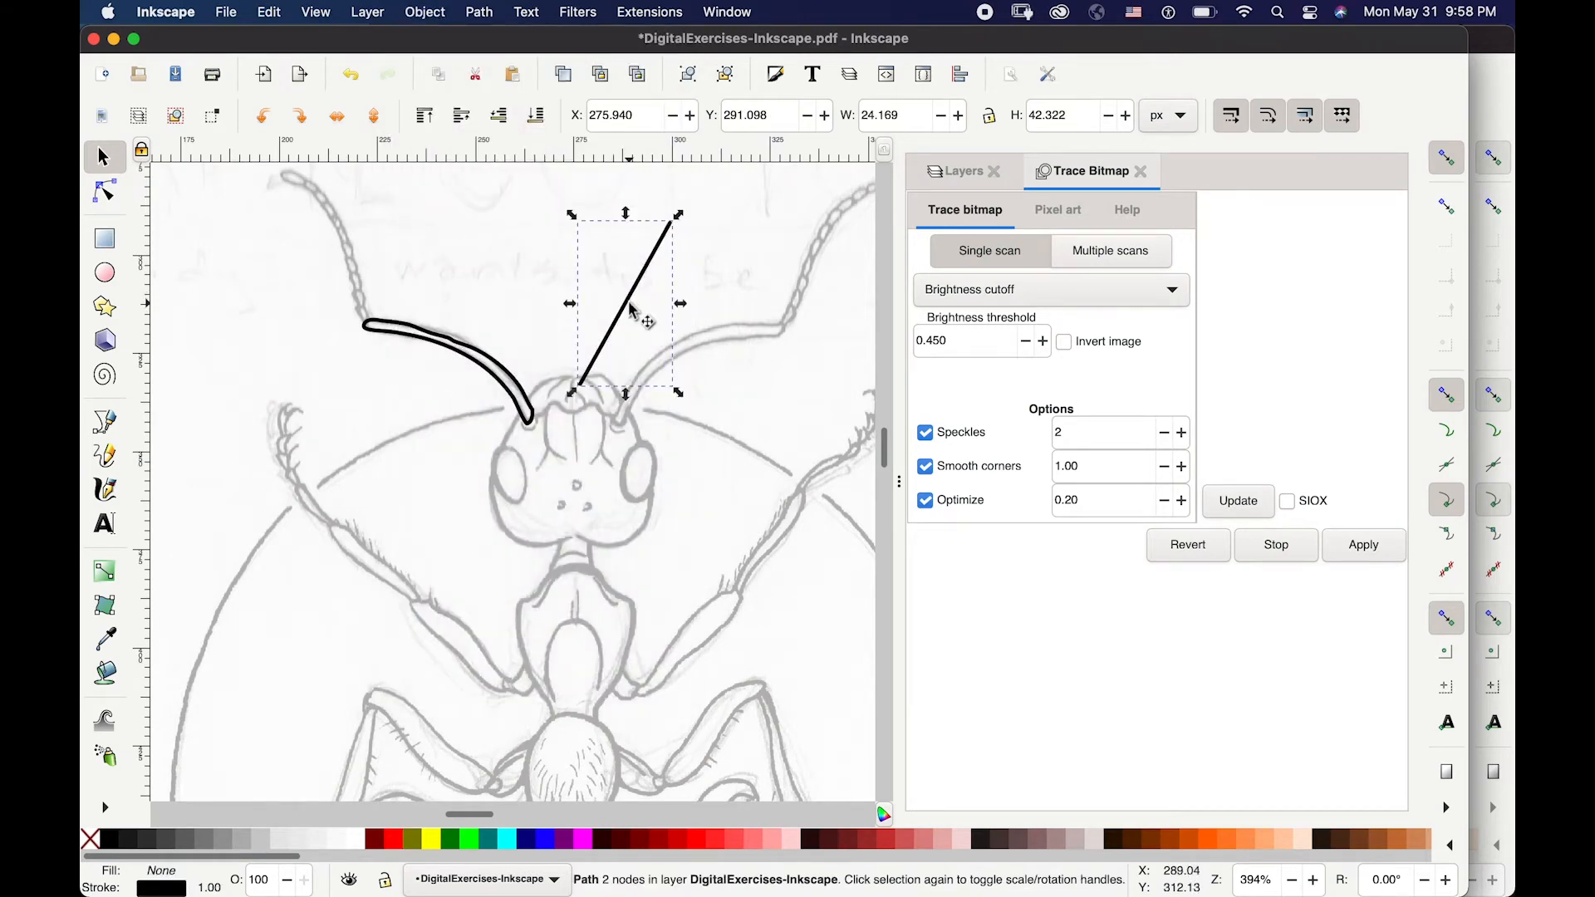
- Add a new layer to the document and nudge the traced left antenna segment slightly
{"action": "left_click", "coordinate": [955, 171]}
{"action": "left_click", "coordinate": [925, 671]}
{"action": "left_click", "coordinate": [847, 513]}
{"action": "left_click_drag", "start_coordinate": [572, 392], "coordinate": [672, 221]}
{"action": "left_click", "coordinate": [525, 375]}
{"action": "left_click", "coordinate": [1004, 200]}
{"action": "left_click_drag", "start_coordinate": [369, 322], "coordinate": [372, 324]}
- Trace the outlines of the ant's two eyes with the Pencil tool
{"action": "left_click", "coordinate": [105, 456]}
{"action": "mouse_move", "coordinate": [516, 460]}
{"action": "left_mouse_down"}
{"action": "mouse_move", "coordinate": [507, 509]}
{"action": "mouse_move", "coordinate": [549, 470]}
{"action": "mouse_move", "coordinate": [550, 418]}
{"action": "mouse_move", "coordinate": [577, 411]}
{"action": "mouse_move", "coordinate": [524, 463]}
{"action": "mouse_move", "coordinate": [510, 450]}
{"action": "left_mouse_up"}
{"action": "key", "text": "super+z"}
{"action": "mouse_move", "coordinate": [636, 449]}
{"action": "left_mouse_down"}
{"action": "mouse_move", "coordinate": [628, 495]}
{"action": "mouse_move", "coordinate": [637, 448]}
{"action": "left_mouse_up"}
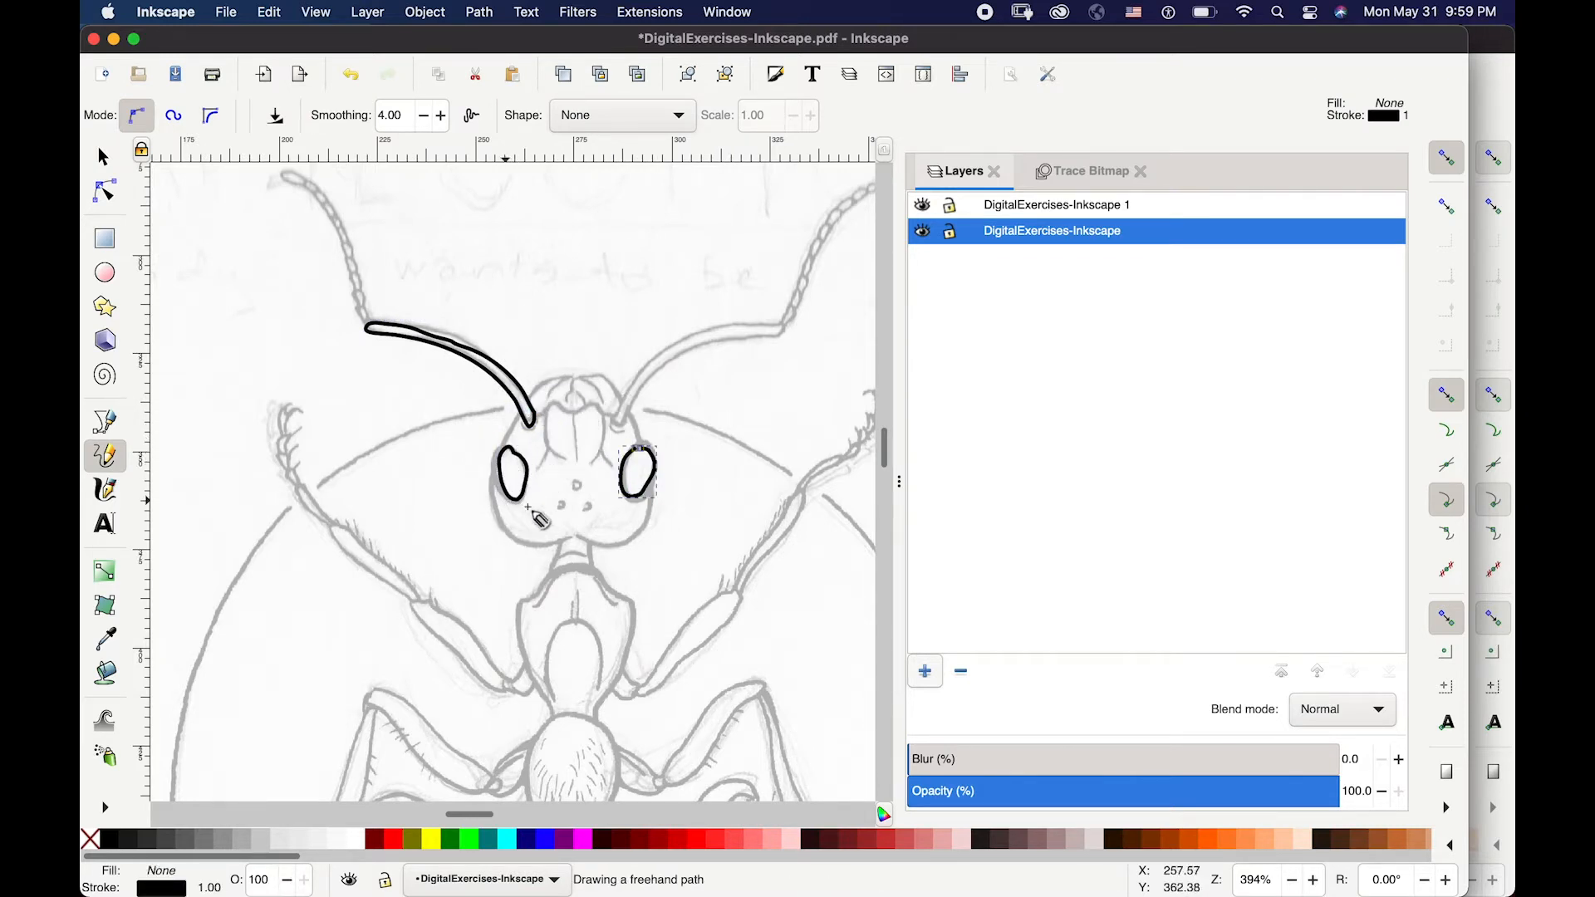
- Trace the central face lines between the antenna bases and undo the last stray stroke
{"action": "mouse_move", "coordinate": [555, 407]}
{"action": "left_mouse_down"}
{"action": "mouse_move", "coordinate": [576, 472]}
{"action": "mouse_move", "coordinate": [567, 462]}
{"action": "left_mouse_up"}
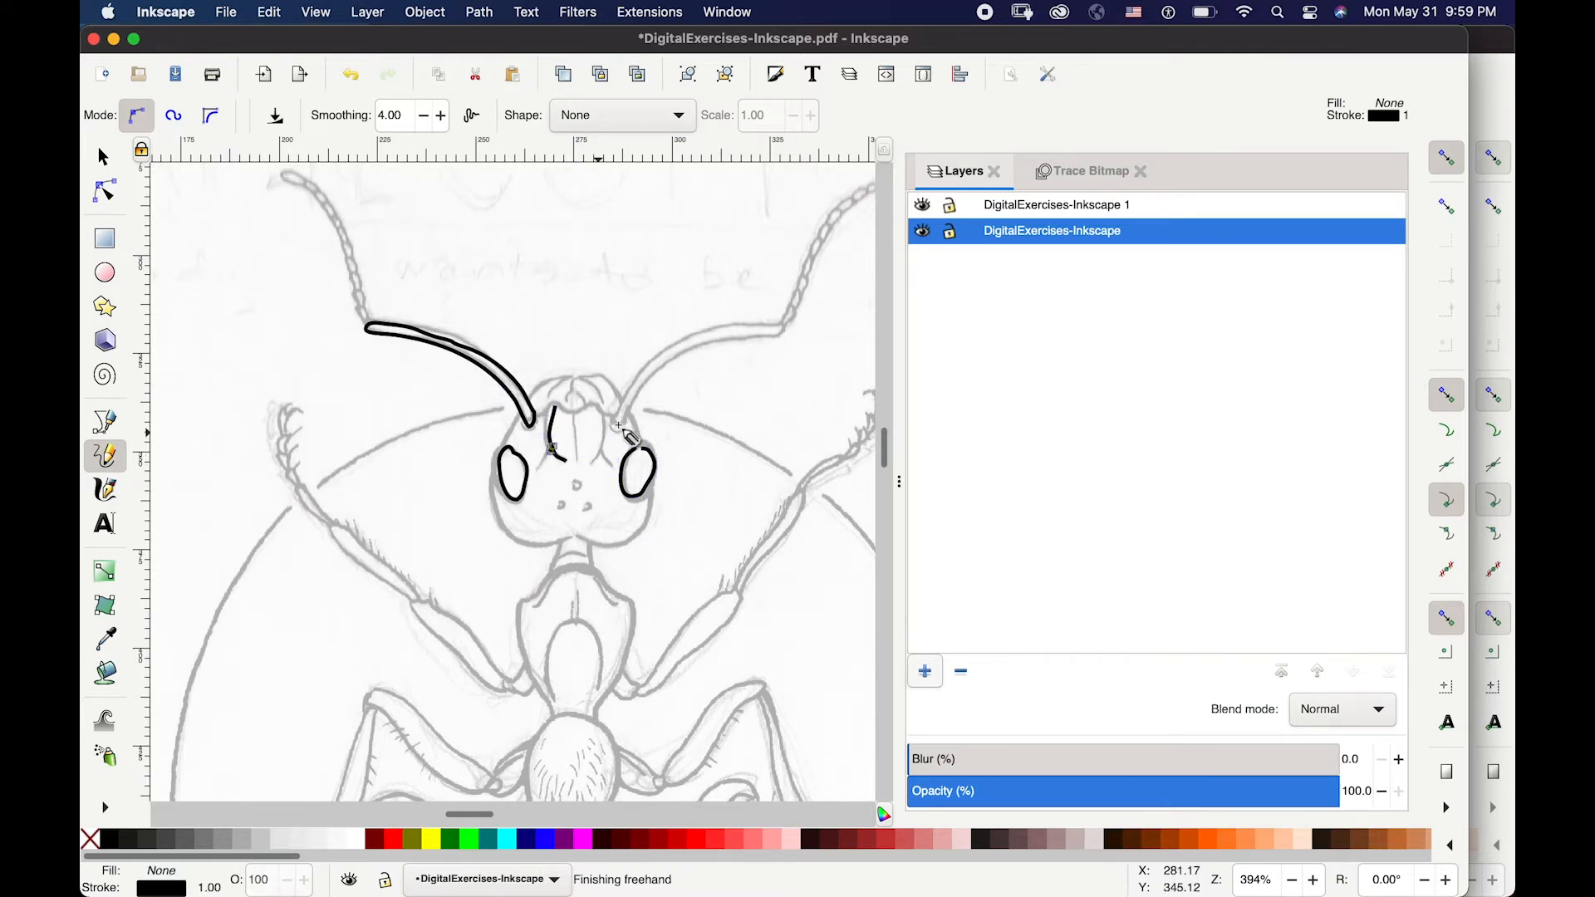
{"action": "mouse_move", "coordinate": [578, 413]}
{"action": "left_mouse_down"}
{"action": "mouse_move", "coordinate": [580, 456]}
{"action": "mouse_move", "coordinate": [583, 428]}
{"action": "mouse_move", "coordinate": [536, 413]}
{"action": "mouse_move", "coordinate": [582, 411]}
{"action": "mouse_move", "coordinate": [603, 439]}
{"action": "mouse_move", "coordinate": [605, 419]}
{"action": "mouse_move", "coordinate": [629, 456]}
{"action": "mouse_move", "coordinate": [554, 465]}
{"action": "mouse_move", "coordinate": [606, 415]}
{"action": "left_mouse_up"}
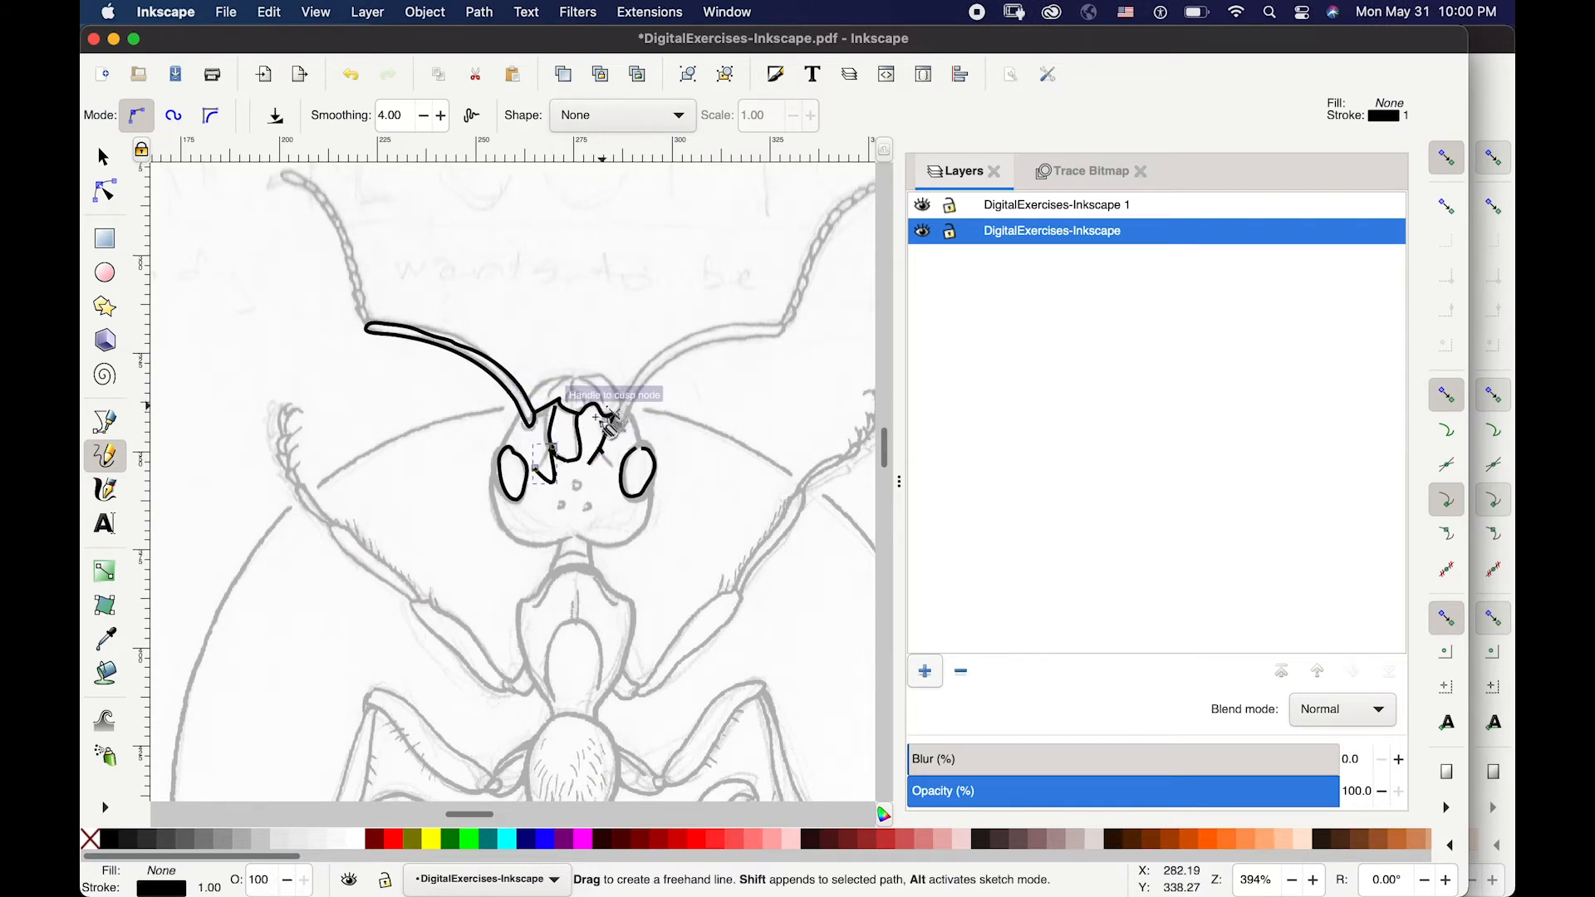
{"action": "key", "text": "super+z"}
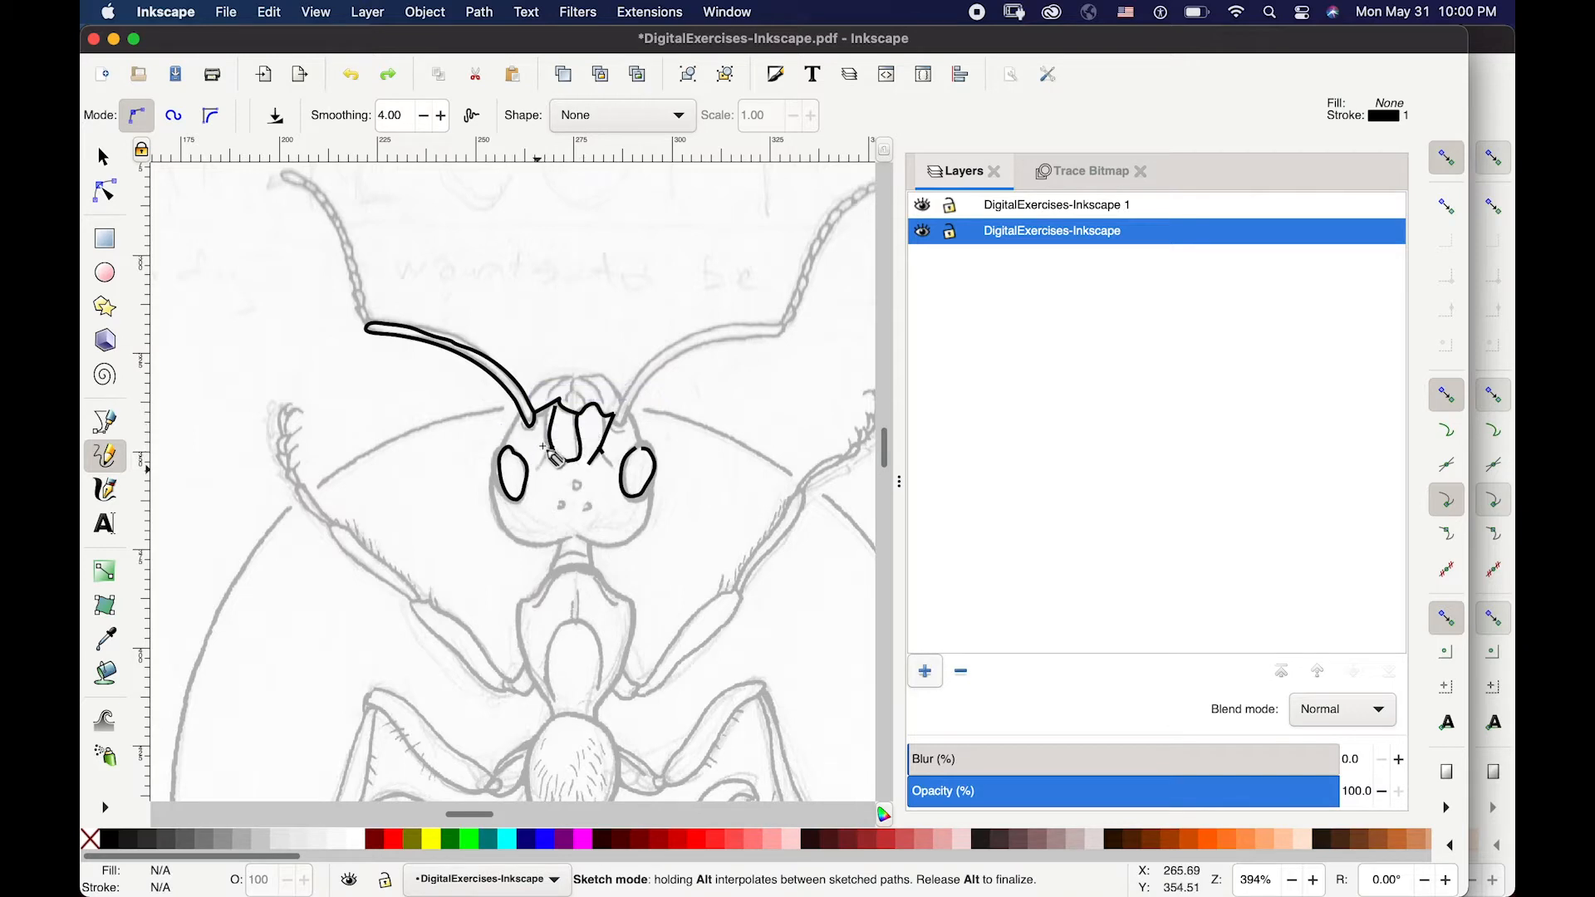
- Trace the rest of the head outline with its mouthparts, and the long base segment of the right antenna
{"action": "mouse_move", "coordinate": [536, 464]}
{"action": "left_mouse_down"}
{"action": "mouse_move", "coordinate": [581, 413]}
{"action": "mouse_move", "coordinate": [536, 402]}
{"action": "mouse_move", "coordinate": [508, 449]}
{"action": "left_mouse_up"}
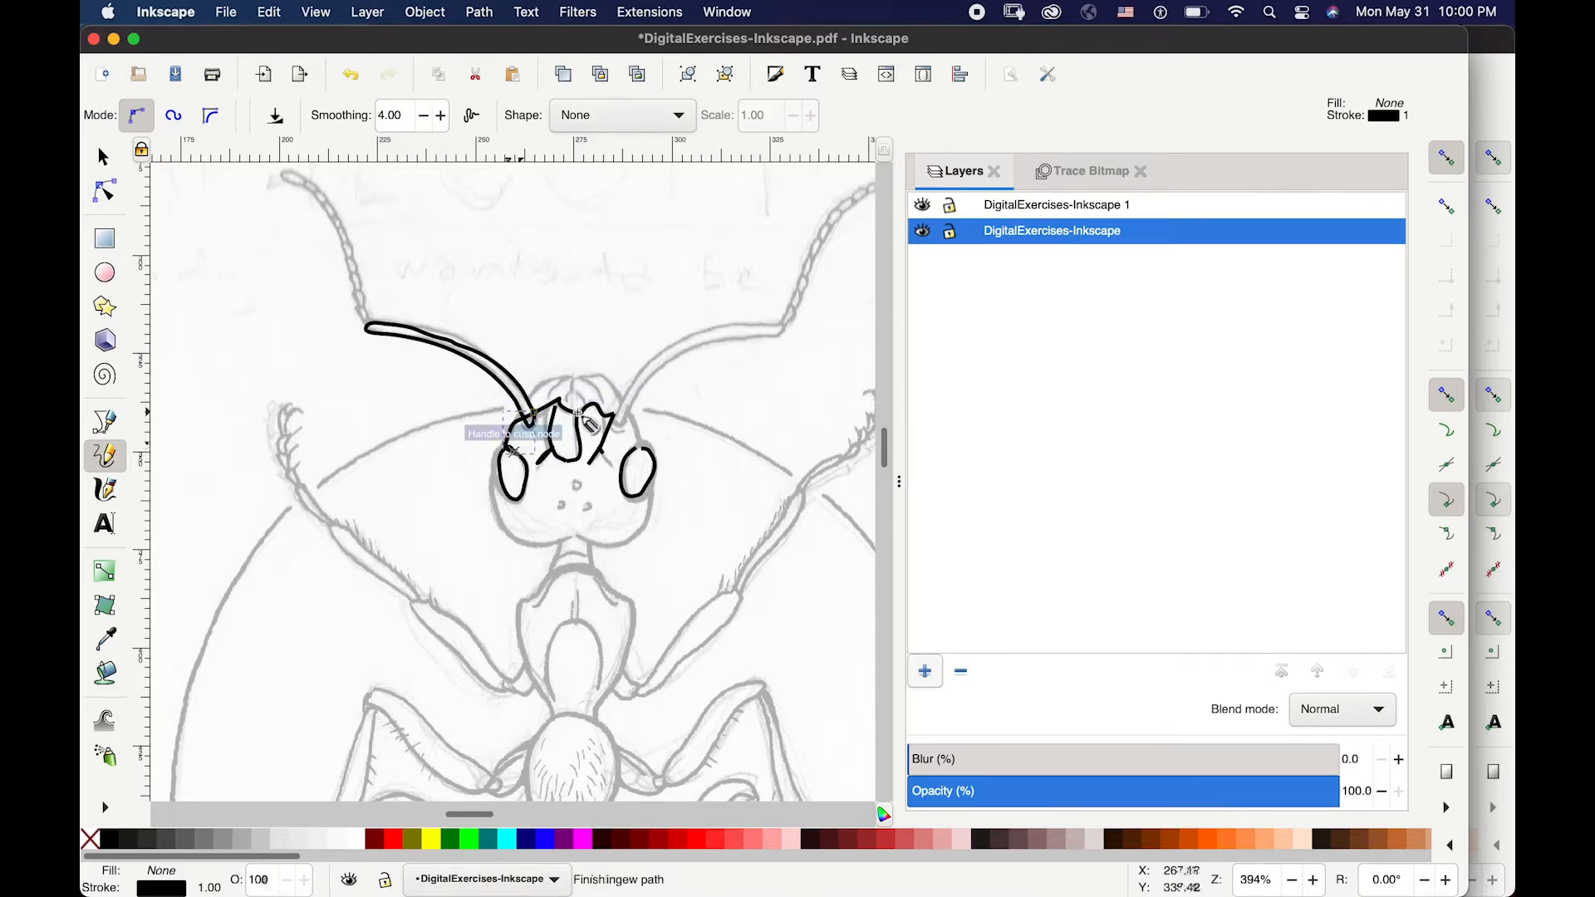
{"action": "mouse_move", "coordinate": [513, 452]}
{"action": "left_mouse_down"}
{"action": "mouse_move", "coordinate": [497, 514]}
{"action": "mouse_move", "coordinate": [577, 546]}
{"action": "mouse_move", "coordinate": [609, 550]}
{"action": "mouse_move", "coordinate": [652, 514]}
{"action": "mouse_move", "coordinate": [658, 474]}
{"action": "left_mouse_up"}
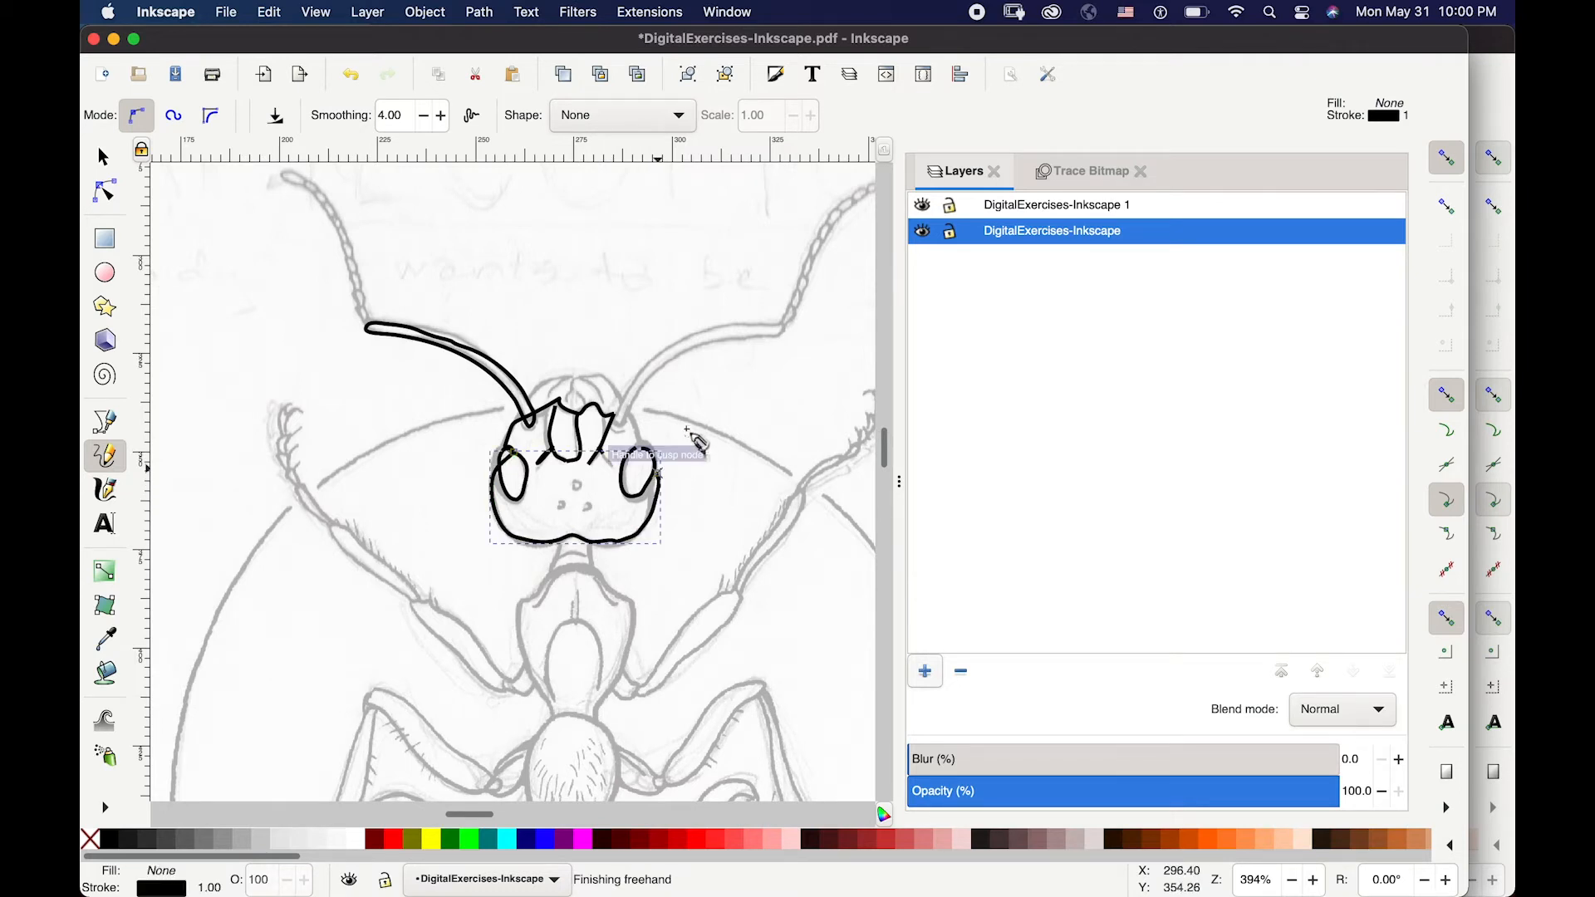
{"action": "mouse_move", "coordinate": [530, 399]}
{"action": "left_mouse_down"}
{"action": "mouse_move", "coordinate": [573, 376]}
{"action": "mouse_move", "coordinate": [552, 403]}
{"action": "mouse_move", "coordinate": [648, 378]}
{"action": "mouse_move", "coordinate": [598, 404]}
{"action": "mouse_move", "coordinate": [616, 413]}
{"action": "left_mouse_up"}
{"action": "mouse_move", "coordinate": [779, 335]}
{"action": "left_mouse_down"}
{"action": "mouse_move", "coordinate": [668, 367]}
{"action": "mouse_move", "coordinate": [630, 421]}
{"action": "mouse_move", "coordinate": [620, 404]}
{"action": "mouse_move", "coordinate": [654, 366]}
{"action": "mouse_move", "coordinate": [779, 332]}
{"action": "left_mouse_up"}
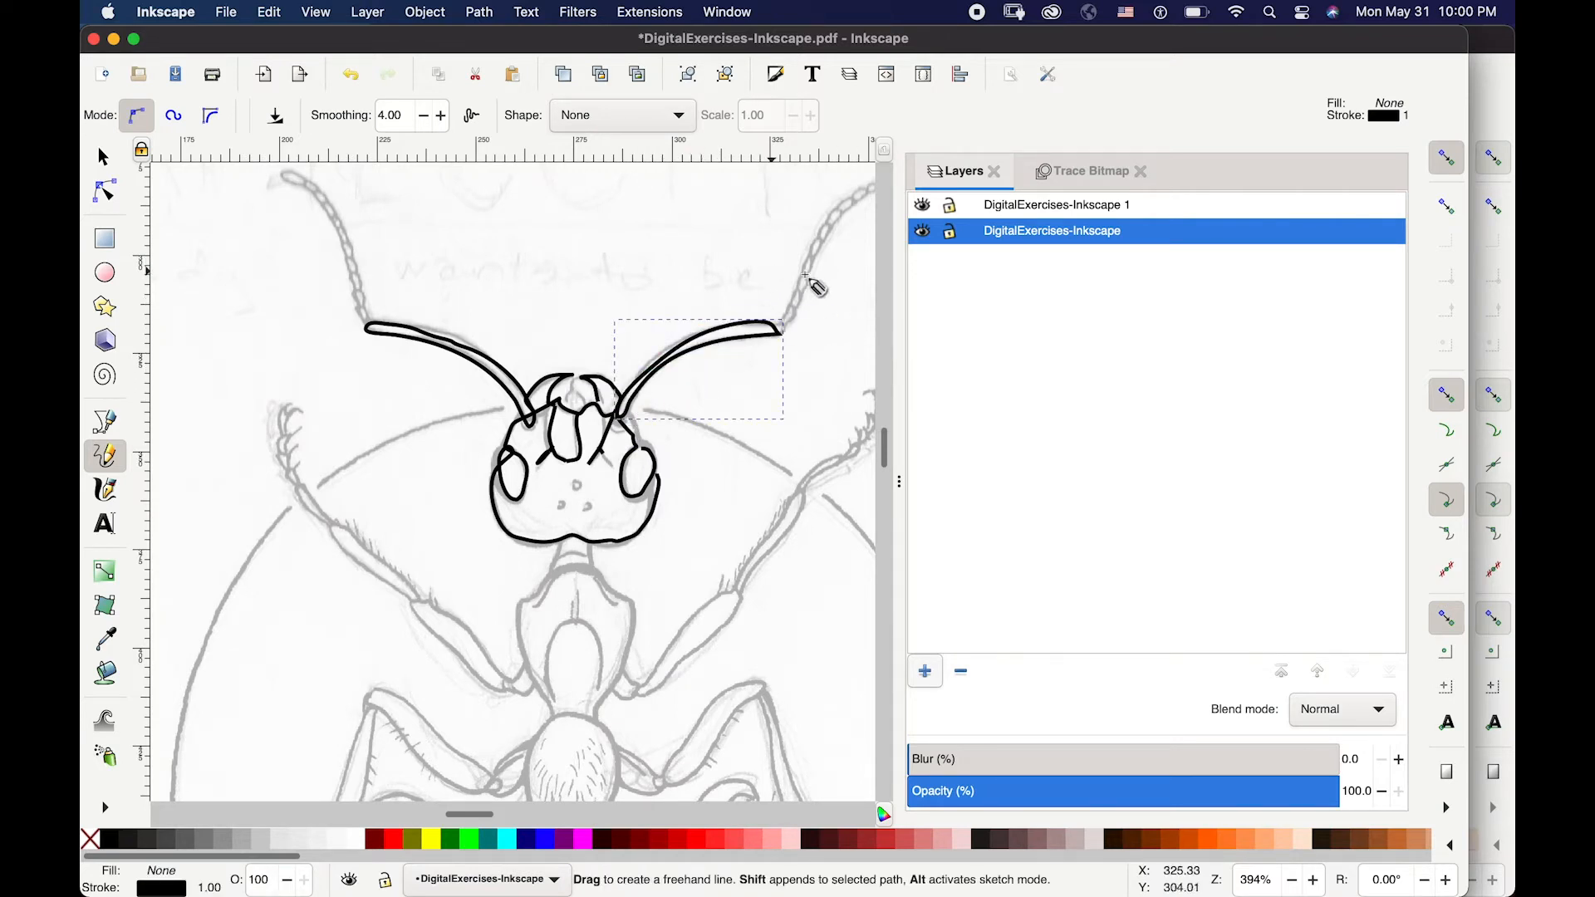
- Try tracing the first small segments of both antennae freehand, and undo the unwanted strokes
{"action": "left_click_drag", "start_coordinate": [794, 291], "coordinate": [795, 291]}
{"action": "left_click_drag", "start_coordinate": [855, 221], "coordinate": [772, 249]}
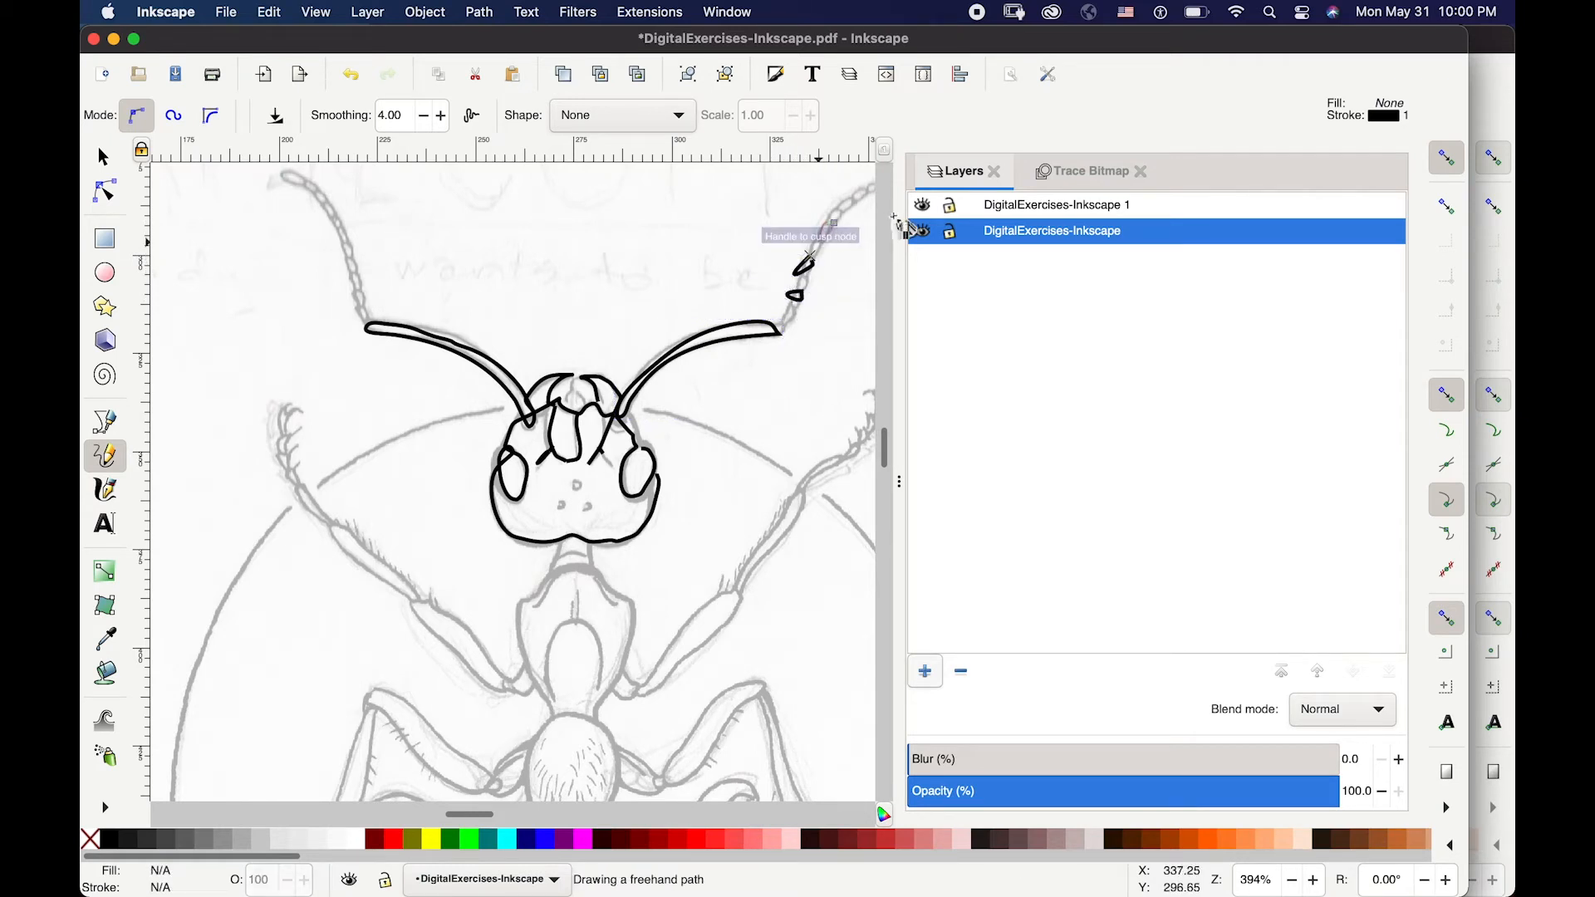
{"action": "key", "text": "super+z"}
{"action": "mouse_move", "coordinate": [364, 319]}
{"action": "left_mouse_down"}
{"action": "mouse_move", "coordinate": [322, 211]}
{"action": "mouse_move", "coordinate": [282, 172]}
{"action": "mouse_move", "coordinate": [364, 278]}
{"action": "mouse_move", "coordinate": [343, 281]}
{"action": "mouse_move", "coordinate": [362, 328]}
{"action": "mouse_move", "coordinate": [342, 267]}
{"action": "left_mouse_up"}
{"action": "scroll", "coordinate": [361, 274], "scroll_direction": "up", "scroll_amount": 3}
{"action": "scroll", "coordinate": [362, 274], "scroll_direction": "up", "scroll_amount": 2}
{"action": "key", "text": "super+z"}
- Trace the chain of small segments on the left antenna up to its tip with the Pencil tool
{"action": "mouse_move", "coordinate": [321, 213]}
{"action": "left_mouse_down"}
{"action": "mouse_move", "coordinate": [306, 178]}
{"action": "mouse_move", "coordinate": [321, 213]}
{"action": "left_mouse_up"}
{"action": "left_click_drag", "start_coordinate": [392, 442], "coordinate": [389, 444]}
{"action": "mouse_move", "coordinate": [322, 214]}
{"action": "left_mouse_down"}
{"action": "mouse_move", "coordinate": [339, 249]}
{"action": "mouse_move", "coordinate": [322, 214]}
{"action": "left_mouse_up"}
{"action": "mouse_move", "coordinate": [360, 331]}
{"action": "left_mouse_down"}
{"action": "mouse_move", "coordinate": [379, 389]}
{"action": "mouse_move", "coordinate": [360, 331]}
{"action": "left_mouse_up"}
{"action": "scroll", "coordinate": [422, 269], "scroll_direction": "up", "scroll_amount": 8}
{"action": "scroll", "coordinate": [422, 269], "scroll_direction": "left", "scroll_amount": 3}
{"action": "mouse_move", "coordinate": [395, 458]}
{"action": "left_mouse_down"}
{"action": "mouse_move", "coordinate": [416, 501]}
{"action": "mouse_move", "coordinate": [431, 427]}
{"action": "mouse_move", "coordinate": [396, 457]}
{"action": "mouse_move", "coordinate": [383, 412]}
{"action": "mouse_move", "coordinate": [410, 449]}
{"action": "left_mouse_up"}
{"action": "mouse_move", "coordinate": [445, 380]}
{"action": "left_mouse_down"}
{"action": "mouse_move", "coordinate": [338, 385]}
{"action": "mouse_move", "coordinate": [356, 366]}
{"action": "mouse_move", "coordinate": [371, 392]}
{"action": "mouse_move", "coordinate": [331, 359]}
{"action": "mouse_move", "coordinate": [397, 314]}
{"action": "mouse_move", "coordinate": [322, 367]}
{"action": "left_mouse_up"}
{"action": "mouse_move", "coordinate": [324, 319]}
{"action": "left_mouse_down"}
{"action": "mouse_move", "coordinate": [298, 332]}
{"action": "mouse_move", "coordinate": [254, 283]}
{"action": "mouse_move", "coordinate": [322, 279]}
{"action": "left_mouse_up"}
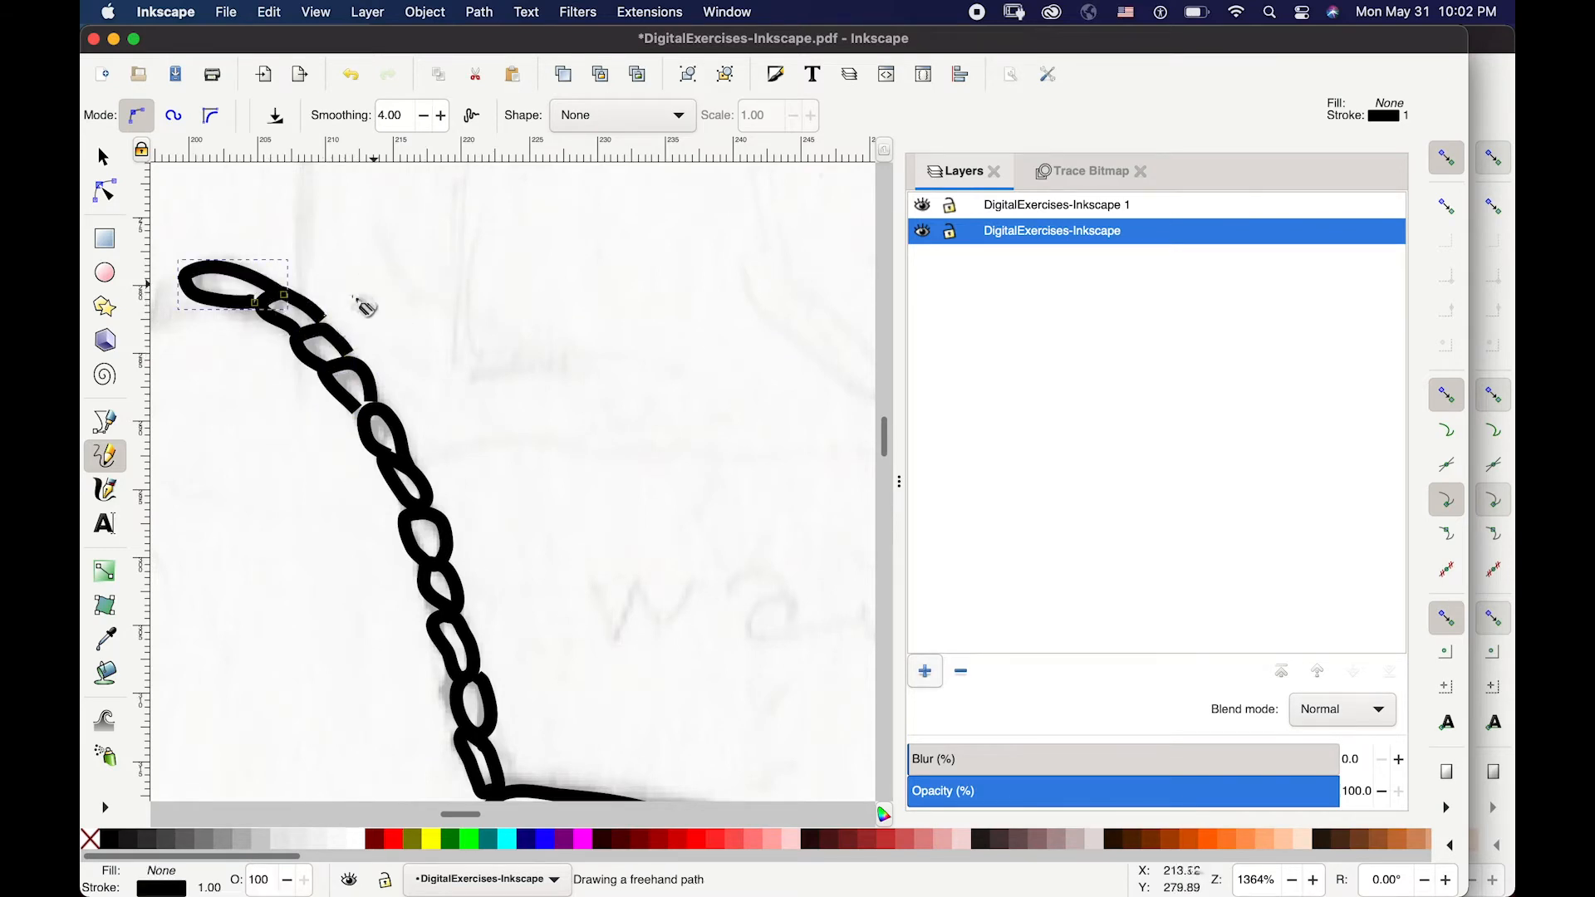
{"action": "key", "text": "Escape"}
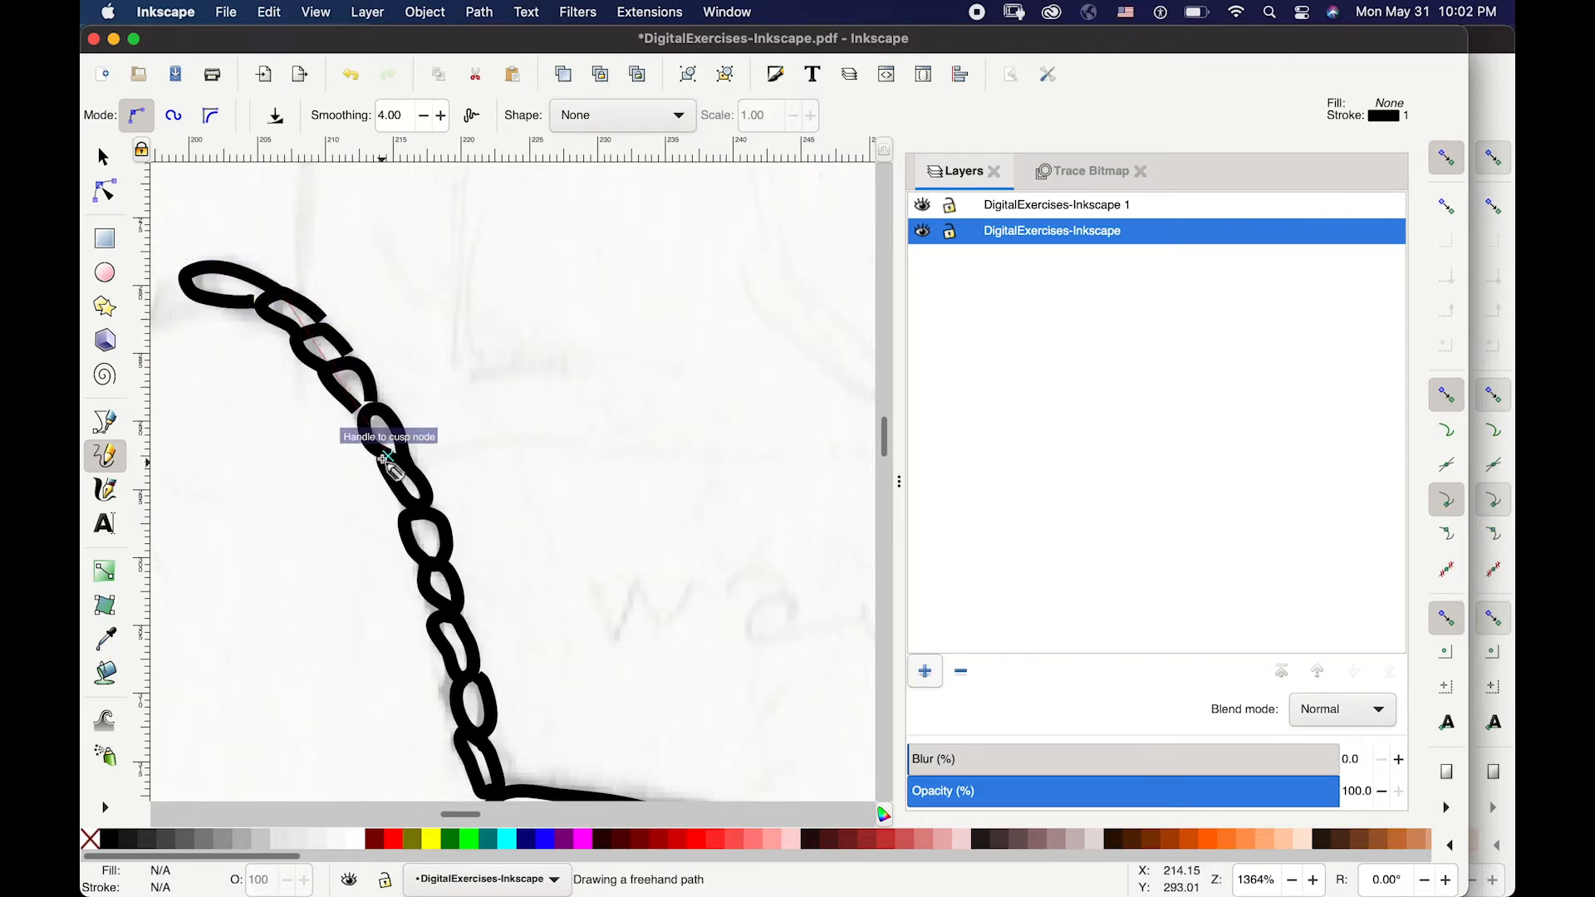
{"action": "scroll", "coordinate": [409, 447], "scroll_direction": "down", "scroll_amount": 3}
{"action": "left_click", "coordinate": [105, 157]}
{"action": "scroll", "coordinate": [579, 437], "scroll_direction": "down", "scroll_amount": 4}
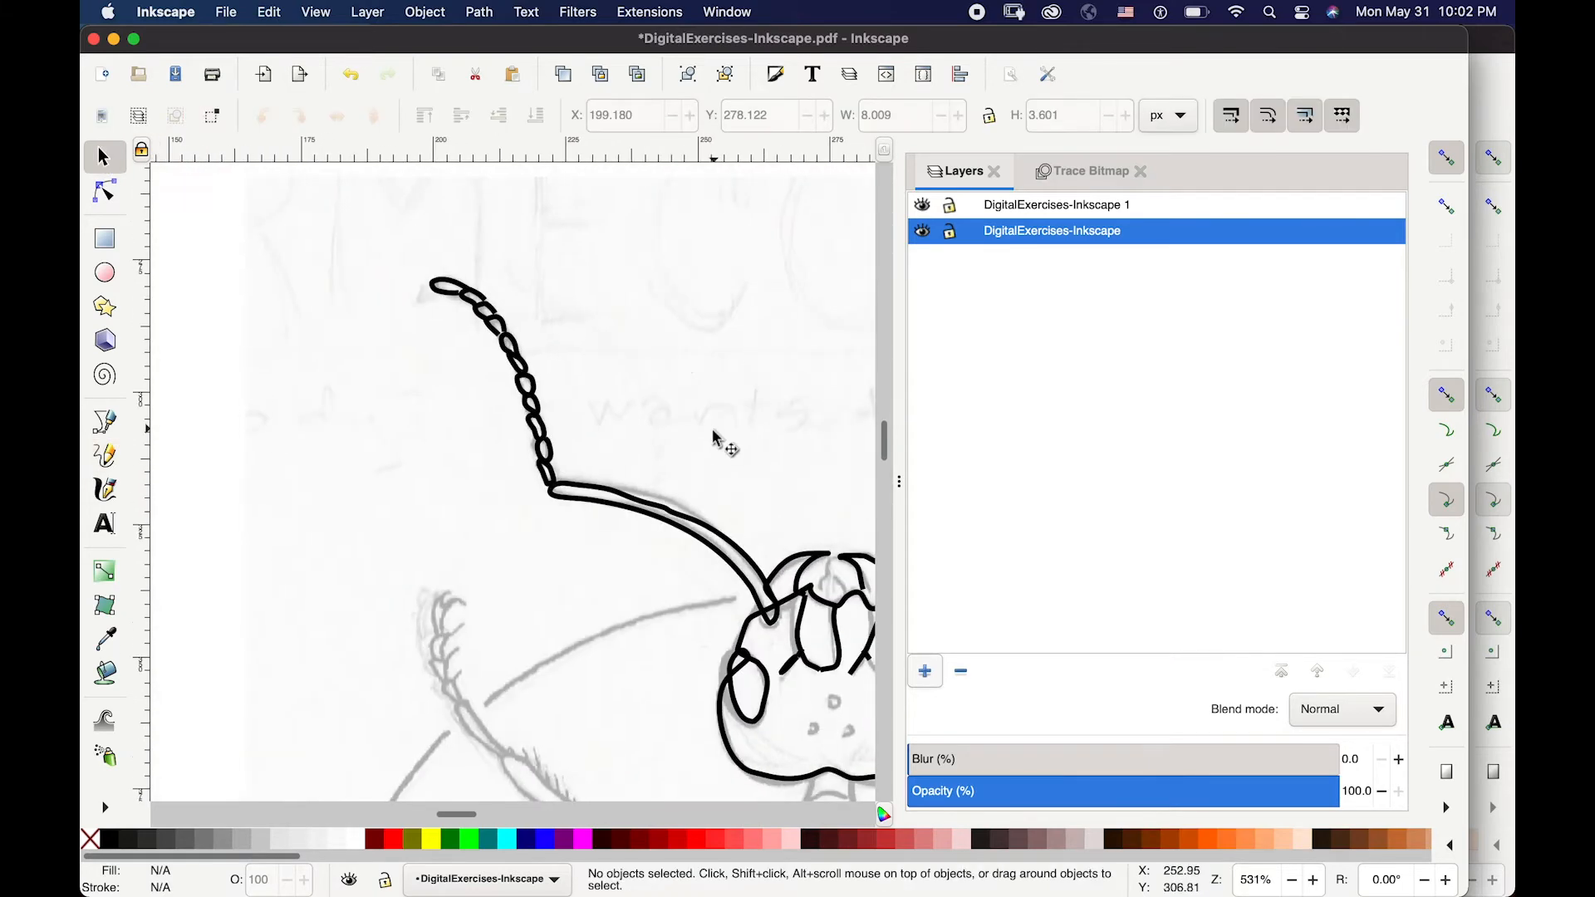
- Trace the chain of small segments on the right antenna out to its tip, redoing the first one
{"action": "key", "text": "p"}
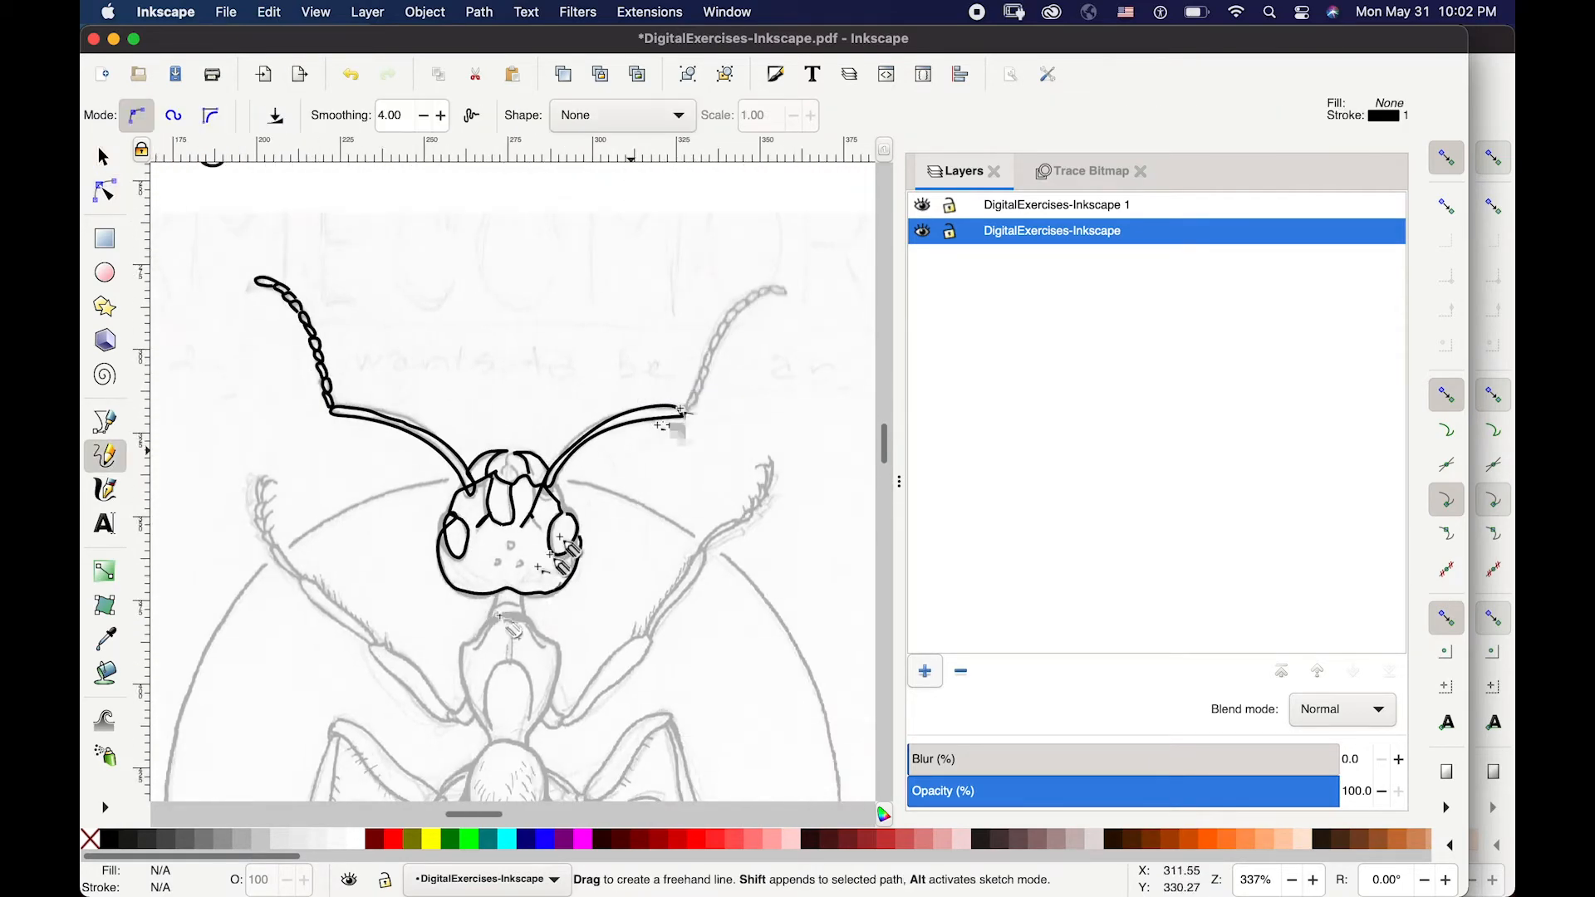
{"action": "scroll", "coordinate": [689, 391], "scroll_direction": "up", "scroll_amount": 4}
{"action": "left_click_drag", "start_coordinate": [507, 613], "coordinate": [500, 623]}
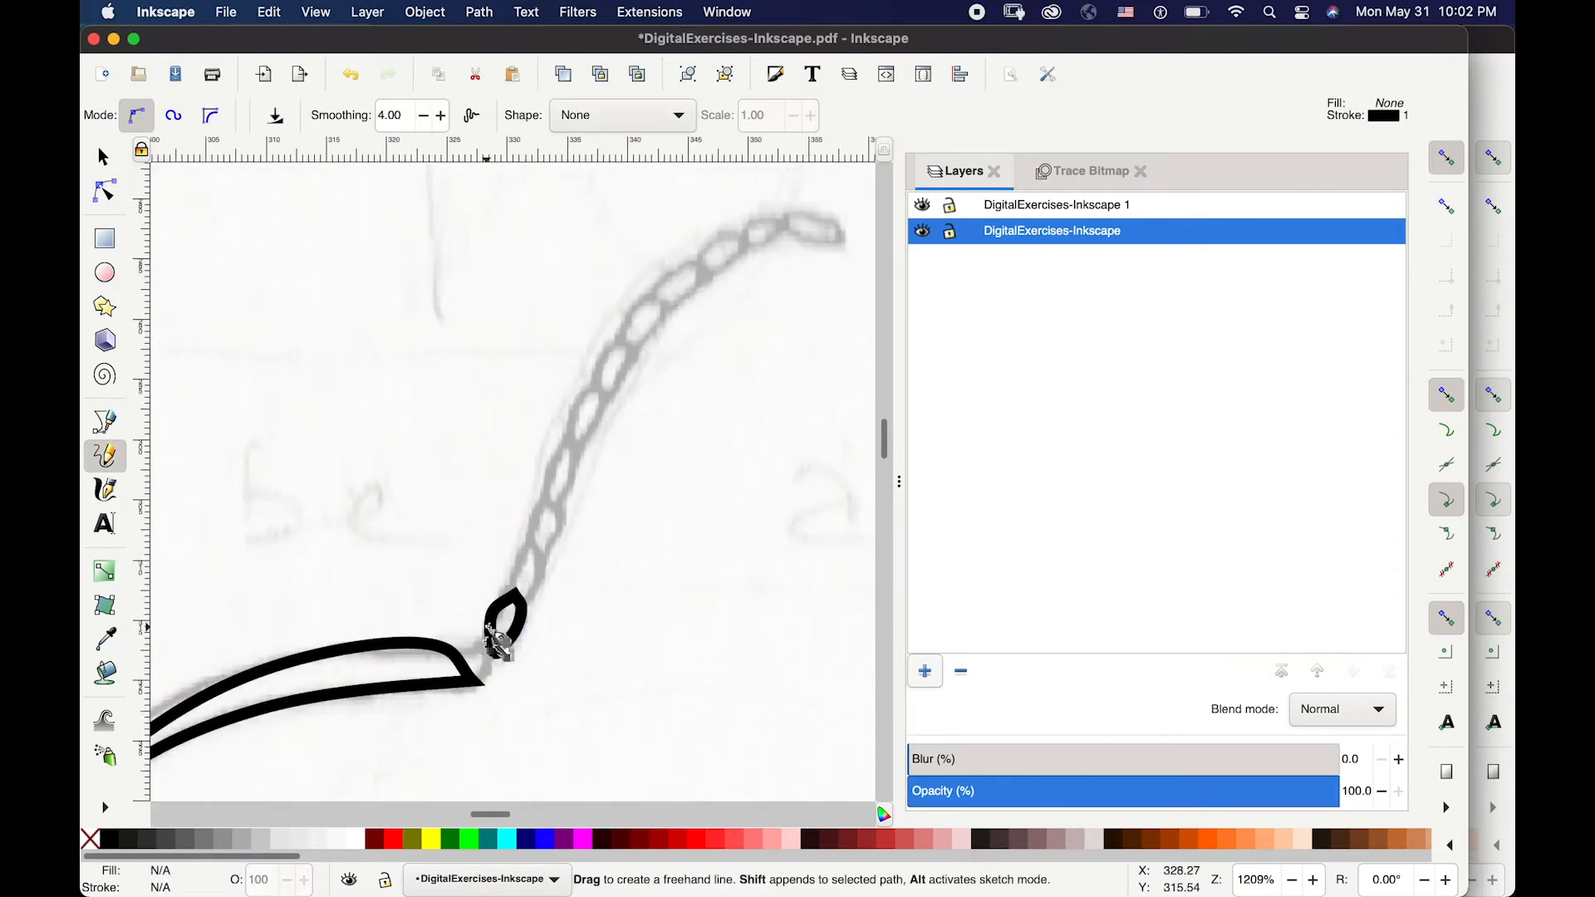
{"action": "key", "text": "ctrl+z"}
{"action": "mouse_move", "coordinate": [473, 680]}
{"action": "left_mouse_down"}
{"action": "mouse_move", "coordinate": [484, 644]}
{"action": "mouse_move", "coordinate": [482, 681]}
{"action": "left_mouse_up"}
{"action": "mouse_move", "coordinate": [555, 496]}
{"action": "left_mouse_down"}
{"action": "mouse_move", "coordinate": [544, 515]}
{"action": "mouse_move", "coordinate": [658, 301]}
{"action": "mouse_move", "coordinate": [676, 319]}
{"action": "mouse_move", "coordinate": [704, 305]}
{"action": "mouse_move", "coordinate": [744, 247]}
{"action": "mouse_move", "coordinate": [793, 232]}
{"action": "mouse_move", "coordinate": [789, 218]}
{"action": "mouse_move", "coordinate": [792, 233]}
{"action": "left_mouse_up"}
- Trace the three small spots on the head, and the neck and thorax outlines below it
{"action": "scroll", "coordinate": [581, 497], "scroll_direction": "down", "scroll_amount": 3}
{"action": "key", "text": "space"}
{"action": "mouse_move", "coordinate": [583, 525]}
{"action": "left_mouse_down"}
{"action": "mouse_move", "coordinate": [654, 492]}
{"action": "mouse_move", "coordinate": [686, 520]}
{"action": "mouse_move", "coordinate": [636, 449]}
{"action": "left_mouse_up"}
{"action": "mouse_move", "coordinate": [636, 449]}
{"action": "left_mouse_down"}
{"action": "mouse_move", "coordinate": [572, 509]}
{"action": "mouse_move", "coordinate": [611, 656]}
{"action": "mouse_move", "coordinate": [712, 536]}
{"action": "mouse_move", "coordinate": [662, 658]}
{"action": "mouse_move", "coordinate": [665, 591]}
{"action": "mouse_move", "coordinate": [665, 617]}
{"action": "left_mouse_up"}
{"action": "mouse_move", "coordinate": [637, 541]}
{"action": "left_mouse_down"}
{"action": "mouse_move", "coordinate": [624, 458]}
{"action": "mouse_move", "coordinate": [624, 531]}
{"action": "mouse_move", "coordinate": [625, 466]}
{"action": "mouse_move", "coordinate": [646, 467]}
{"action": "mouse_move", "coordinate": [629, 456]}
{"action": "mouse_move", "coordinate": [663, 469]}
{"action": "left_mouse_up"}
{"action": "key", "text": "super+z"}
{"action": "scroll", "coordinate": [632, 460], "scroll_direction": "up", "scroll_amount": 2}
{"action": "mouse_move", "coordinate": [645, 297]}
{"action": "left_mouse_down"}
{"action": "mouse_move", "coordinate": [682, 361]}
{"action": "mouse_move", "coordinate": [674, 339]}
{"action": "mouse_move", "coordinate": [615, 341]}
{"action": "left_mouse_up"}
- Trace the joint and upper segment of the ant's left front leg
{"action": "left_click_drag", "start_coordinate": [530, 723], "coordinate": [550, 757]}
{"action": "left_click_drag", "start_coordinate": [484, 748], "coordinate": [488, 772]}
{"action": "mouse_move", "coordinate": [280, 567]}
{"action": "left_mouse_down"}
{"action": "mouse_move", "coordinate": [308, 574]}
{"action": "mouse_move", "coordinate": [484, 748]}
{"action": "left_mouse_up"}
{"action": "mouse_move", "coordinate": [280, 567]}
{"action": "left_mouse_down"}
{"action": "mouse_move", "coordinate": [448, 762]}
{"action": "mouse_move", "coordinate": [488, 774]}
{"action": "left_mouse_up"}
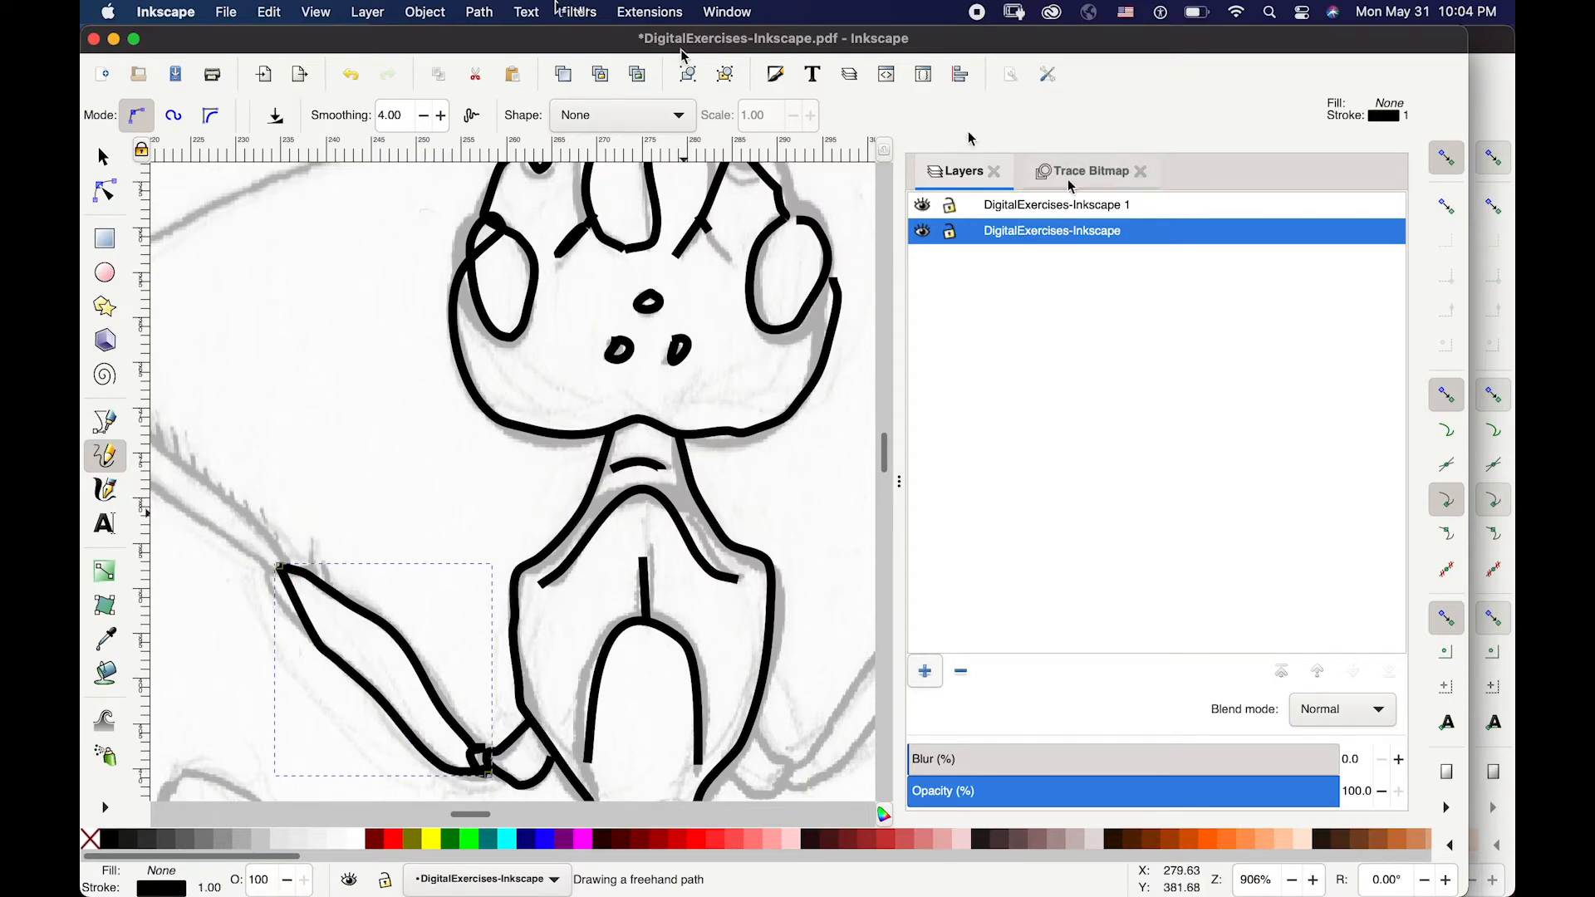
- Give the traced leg segment's stroke round joins and round caps
{"action": "left_click", "coordinate": [425, 12]}
{"action": "left_click", "coordinate": [441, 72]}
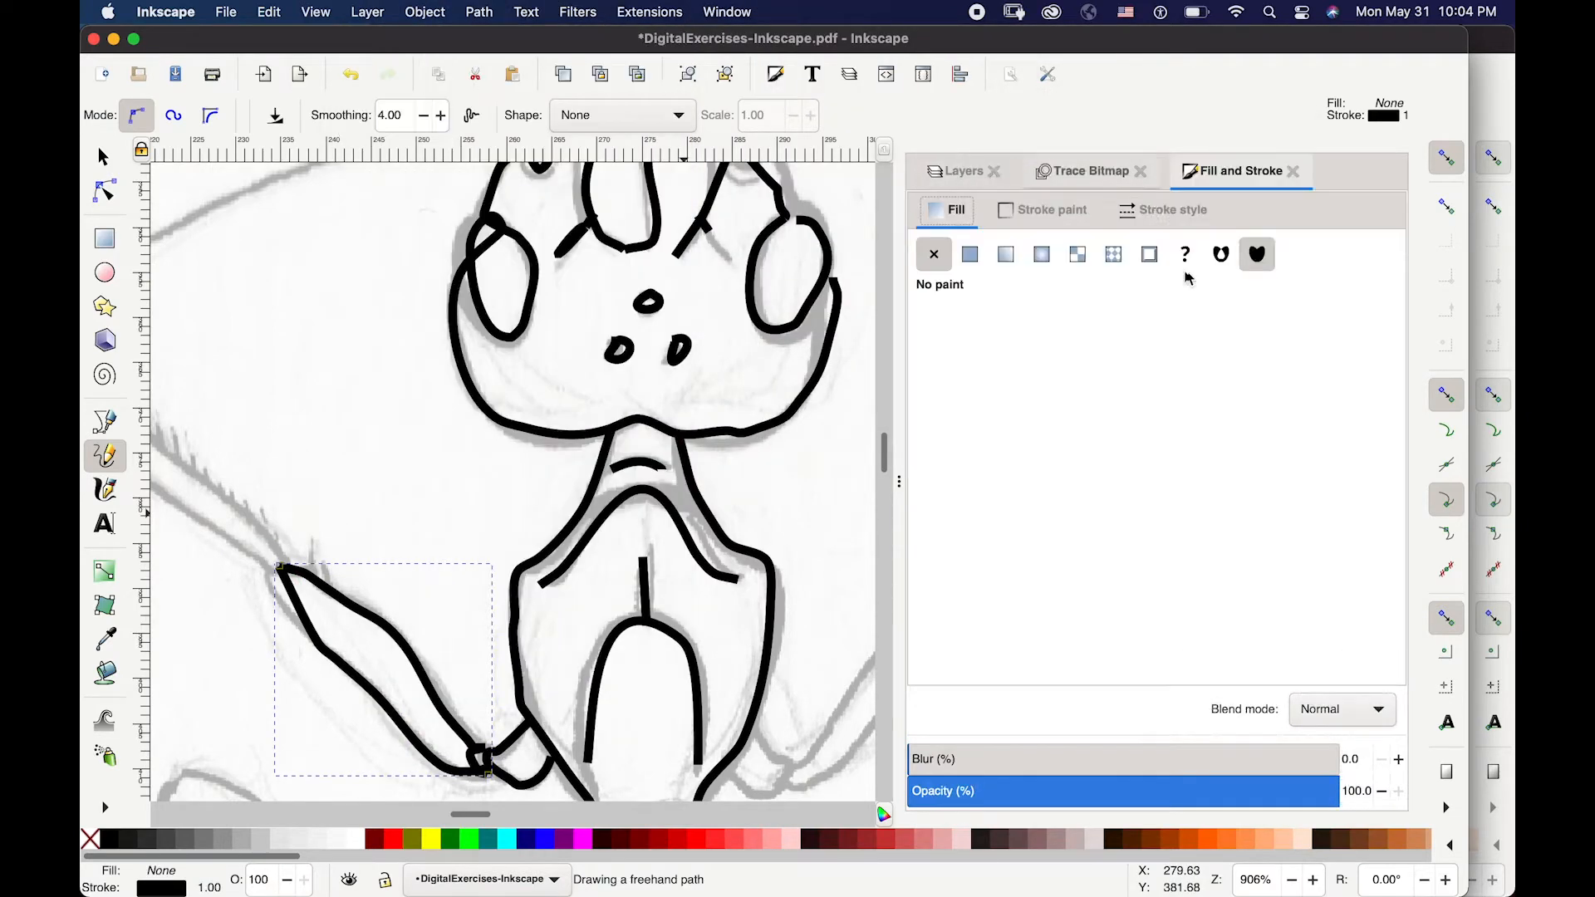
{"action": "left_click", "coordinate": [1145, 218]}
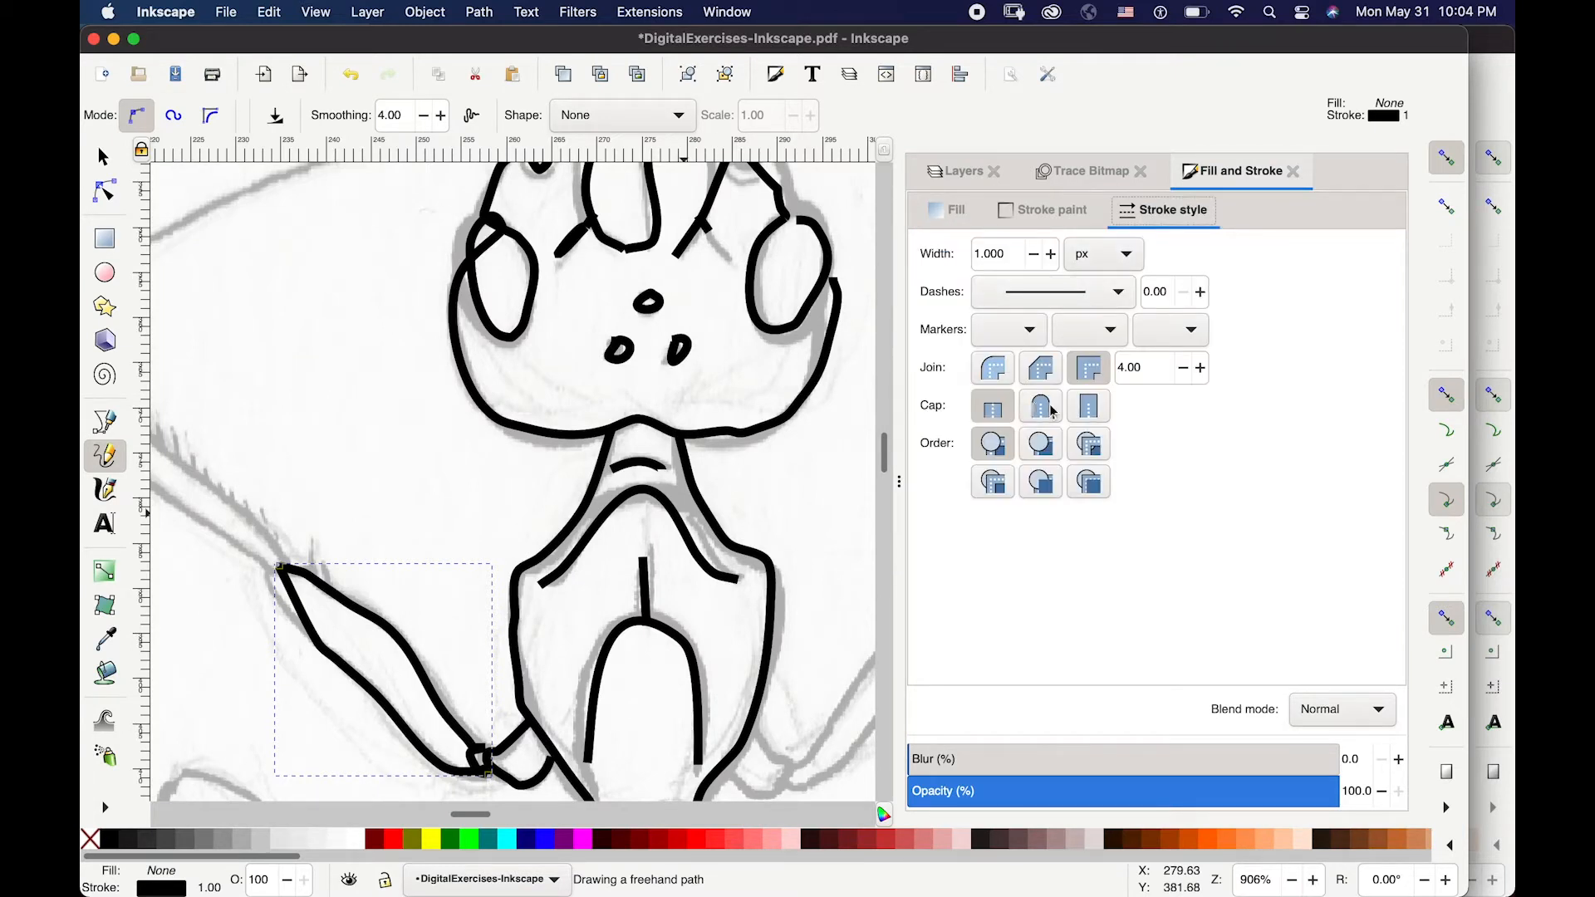
{"action": "left_click", "coordinate": [1001, 368]}
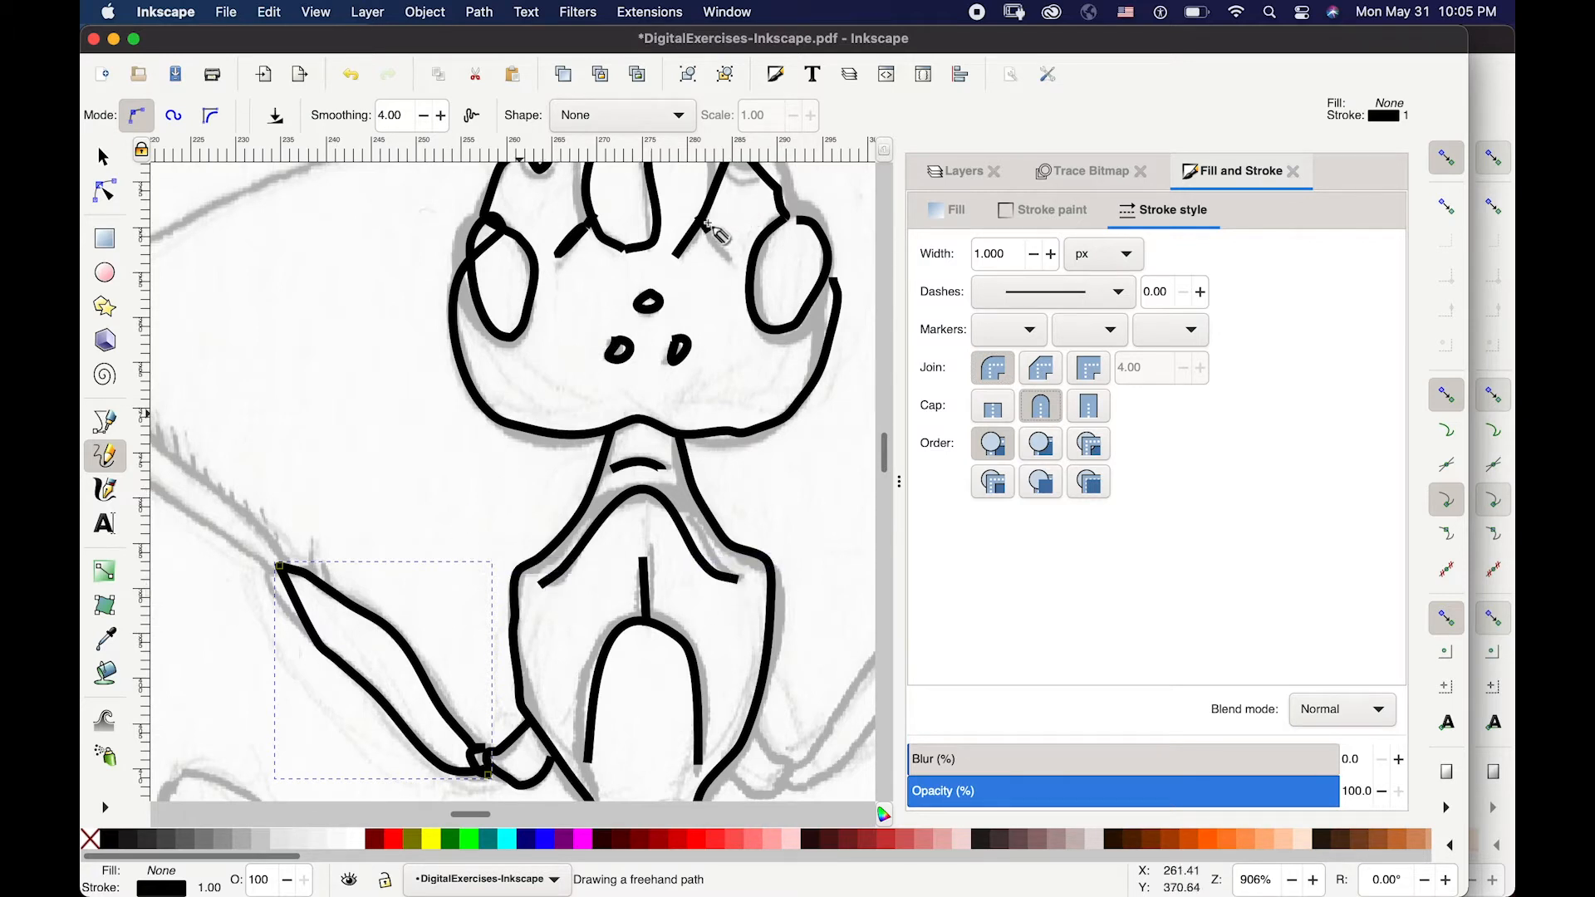
- Trace the short diagonal face line beside the right eye with the Pencil tool
{"action": "left_click_drag", "start_coordinate": [708, 233], "coordinate": [772, 275]}
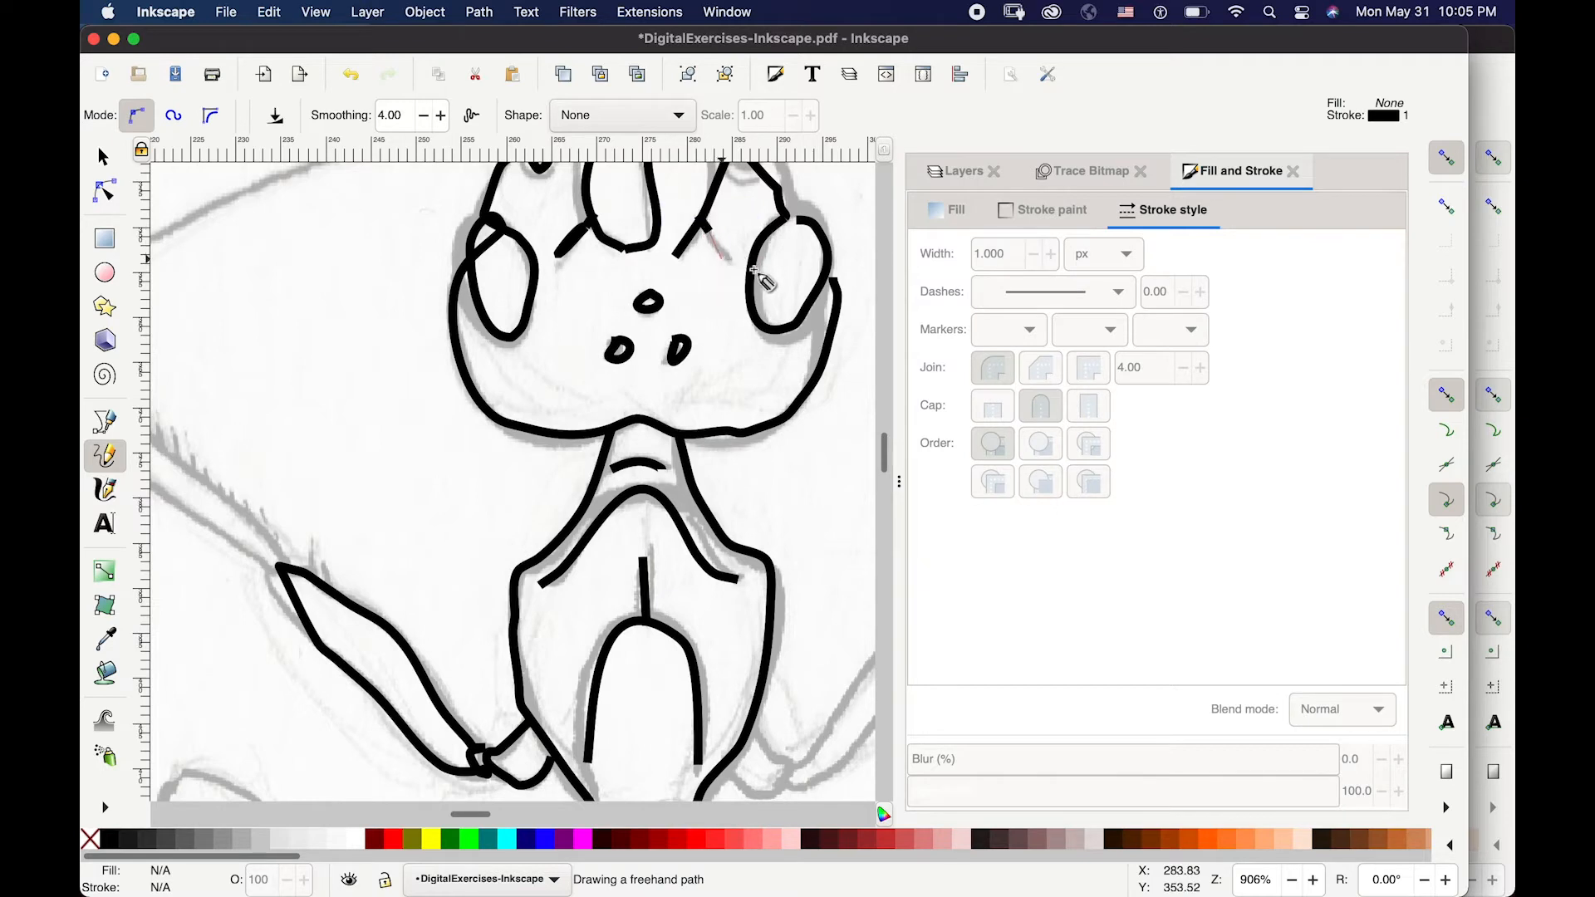
{"action": "left_click_drag", "start_coordinate": [753, 270], "coordinate": [735, 247]}
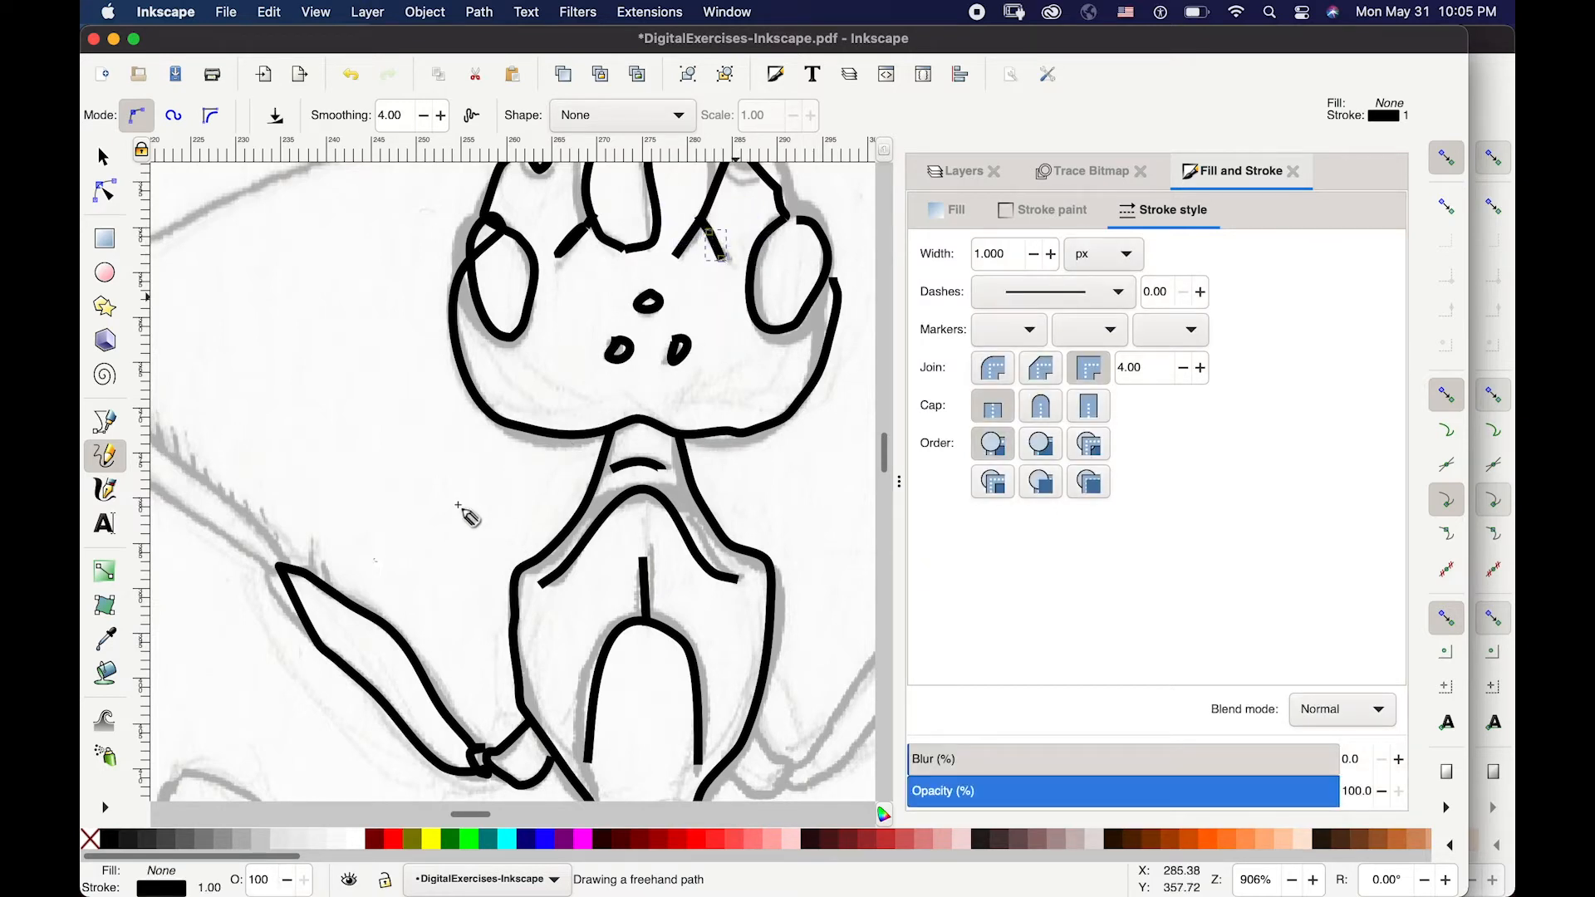
- Trace the joint of the right front leg and the lower segments of the left front leg with the Pencil tool
{"action": "left_click_drag", "start_coordinate": [749, 730], "coordinate": [738, 777]}
{"action": "scroll", "coordinate": [421, 564], "scroll_direction": "down", "scroll_amount": 2}
{"action": "scroll", "coordinate": [425, 550], "scroll_direction": "left", "scroll_amount": 2}
{"action": "mouse_move", "coordinate": [390, 569]}
{"action": "left_mouse_down"}
{"action": "mouse_move", "coordinate": [284, 476]}
{"action": "mouse_move", "coordinate": [391, 569]}
{"action": "left_mouse_up"}
{"action": "mouse_move", "coordinate": [673, 668]}
{"action": "left_mouse_down"}
{"action": "mouse_move", "coordinate": [701, 695]}
{"action": "mouse_move", "coordinate": [695, 707]}
{"action": "mouse_move", "coordinate": [813, 570]}
{"action": "mouse_move", "coordinate": [695, 689]}
{"action": "left_mouse_up"}
{"action": "left_click_drag", "start_coordinate": [280, 462], "coordinate": [280, 460]}
{"action": "key", "text": "super+z"}
{"action": "scroll", "coordinate": [157, 356], "scroll_direction": "up", "scroll_amount": 2}
{"action": "mouse_move", "coordinate": [358, 529]}
{"action": "left_mouse_down"}
{"action": "mouse_move", "coordinate": [277, 465]}
{"action": "mouse_move", "coordinate": [339, 531]}
{"action": "left_mouse_up"}
{"action": "mouse_move", "coordinate": [256, 403]}
{"action": "left_mouse_down"}
{"action": "mouse_move", "coordinate": [272, 450]}
{"action": "mouse_move", "coordinate": [252, 384]}
{"action": "mouse_move", "coordinate": [270, 337]}
{"action": "mouse_move", "coordinate": [249, 337]}
{"action": "mouse_move", "coordinate": [253, 398]}
{"action": "left_mouse_up"}
{"action": "key", "text": "super+z"}
{"action": "key", "text": "super+z"}
{"action": "mouse_move", "coordinate": [238, 335]}
{"action": "left_mouse_down"}
{"action": "mouse_move", "coordinate": [261, 264]}
{"action": "mouse_move", "coordinate": [239, 336]}
{"action": "left_mouse_up"}
- Trace the remaining segments and foot of the ant's right front leg
{"action": "scroll", "coordinate": [678, 503], "scroll_direction": "down", "scroll_amount": 2}
{"action": "mouse_move", "coordinate": [678, 503]}
{"action": "left_mouse_down"}
{"action": "mouse_move", "coordinate": [605, 391]}
{"action": "mouse_move", "coordinate": [597, 403]}
{"action": "left_mouse_up"}
{"action": "scroll", "coordinate": [664, 358], "scroll_direction": "up", "scroll_amount": 2}
{"action": "left_click_drag", "start_coordinate": [664, 357], "coordinate": [437, 688]}
{"action": "mouse_move", "coordinate": [457, 548]}
{"action": "left_mouse_down"}
{"action": "mouse_move", "coordinate": [472, 493]}
{"action": "mouse_move", "coordinate": [569, 359]}
{"action": "mouse_move", "coordinate": [477, 545]}
{"action": "left_mouse_up"}
{"action": "mouse_move", "coordinate": [592, 344]}
{"action": "left_mouse_down"}
{"action": "mouse_move", "coordinate": [751, 205]}
{"action": "mouse_move", "coordinate": [748, 231]}
{"action": "left_mouse_up"}
{"action": "key", "text": "super+z"}
{"action": "scroll", "coordinate": [754, 213], "scroll_direction": "up", "scroll_amount": 3}
{"action": "left_click_drag", "start_coordinate": [746, 295], "coordinate": [745, 297]}
{"action": "scroll", "coordinate": [729, 344], "scroll_direction": "down", "scroll_amount": 3}
- Trace the rounded waist section and the small cap between it and the abdomen
{"action": "key", "text": "space"}
{"action": "scroll", "coordinate": [552, 332], "scroll_direction": "up", "scroll_amount": 1}
{"action": "mouse_move", "coordinate": [531, 415]}
{"action": "left_mouse_down"}
{"action": "mouse_move", "coordinate": [535, 322]}
{"action": "mouse_move", "coordinate": [596, 430]}
{"action": "mouse_move", "coordinate": [524, 437]}
{"action": "left_mouse_up"}
{"action": "key", "text": "ctrl+z"}
{"action": "key", "text": "super+z"}
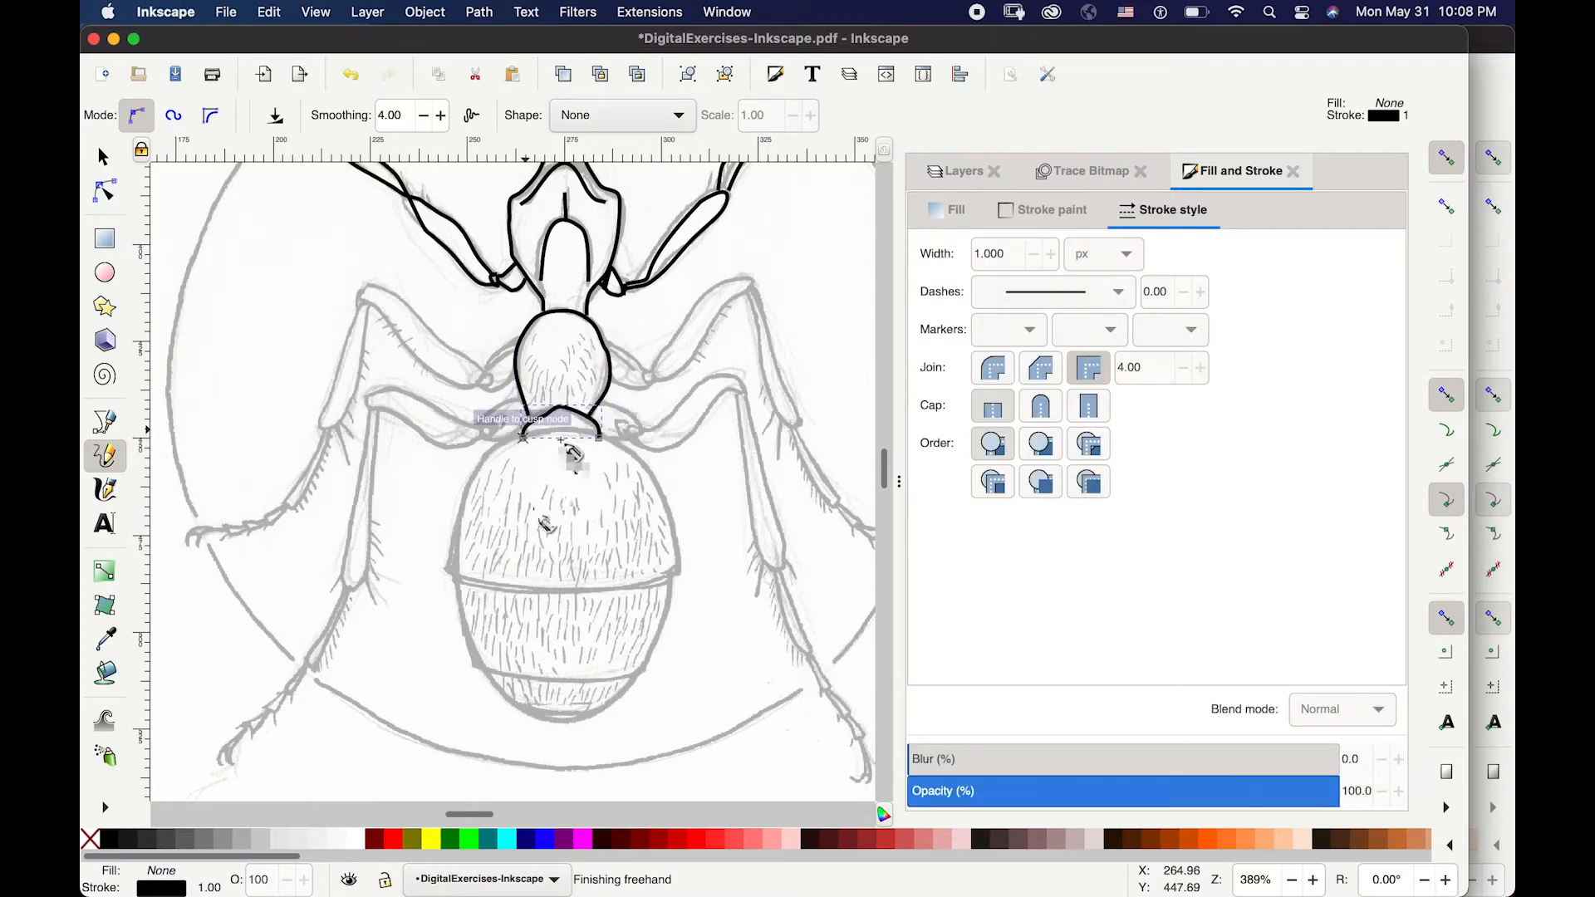
- Trace the large upper abdomen section and the curved double band along its lower edge
{"action": "left_click_drag", "start_coordinate": [676, 574], "coordinate": [492, 478]}
{"action": "left_click_drag", "start_coordinate": [449, 568], "coordinate": [446, 573]}
{"action": "mouse_move", "coordinate": [447, 573]}
{"action": "left_mouse_down"}
{"action": "mouse_move", "coordinate": [561, 590]}
{"action": "mouse_move", "coordinate": [676, 566]}
{"action": "mouse_move", "coordinate": [452, 578]}
{"action": "mouse_move", "coordinate": [557, 605]}
{"action": "mouse_move", "coordinate": [675, 571]}
{"action": "left_mouse_up"}
{"action": "mouse_move", "coordinate": [460, 587]}
{"action": "left_mouse_down"}
{"action": "mouse_move", "coordinate": [478, 656]}
{"action": "mouse_move", "coordinate": [619, 673]}
{"action": "mouse_move", "coordinate": [681, 575]}
{"action": "mouse_move", "coordinate": [652, 671]}
{"action": "left_mouse_up"}
{"action": "key", "text": "ctrl+z"}
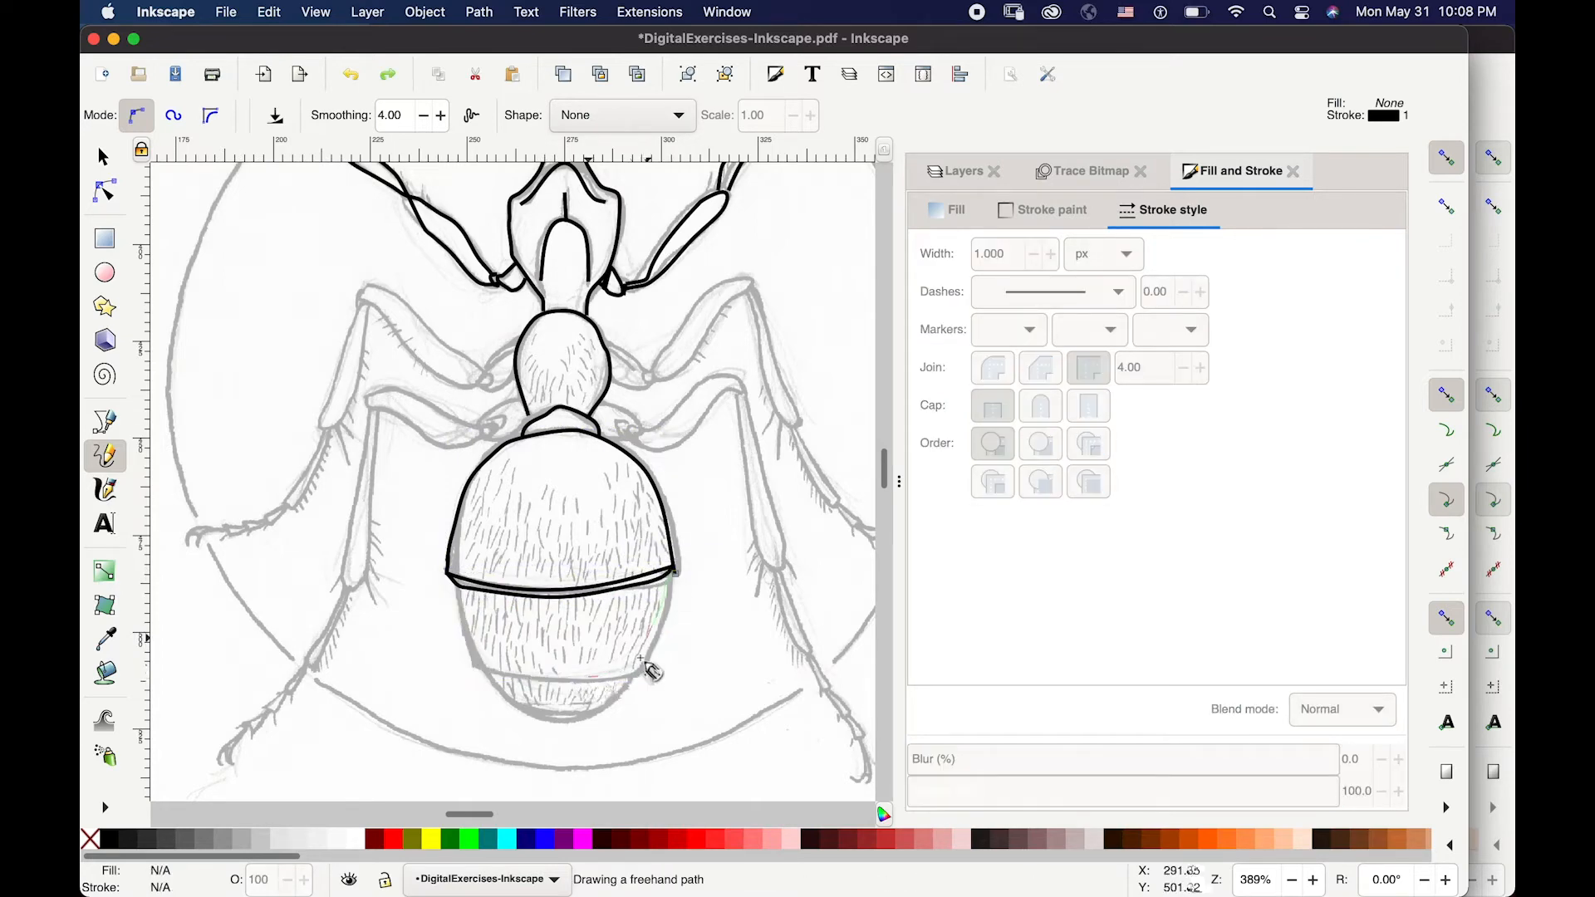
- Trace the middle abdomen section and the rounded abdomen tip below it
{"action": "left_click_drag", "start_coordinate": [464, 623], "coordinate": [449, 574]}
{"action": "mouse_move", "coordinate": [492, 675]}
{"action": "left_mouse_down"}
{"action": "mouse_move", "coordinate": [603, 700]}
{"action": "mouse_move", "coordinate": [627, 671]}
{"action": "left_mouse_up"}
{"action": "mouse_move", "coordinate": [519, 707]}
{"action": "left_mouse_down"}
{"action": "mouse_move", "coordinate": [596, 709]}
{"action": "mouse_move", "coordinate": [579, 722]}
{"action": "mouse_move", "coordinate": [598, 708]}
{"action": "mouse_move", "coordinate": [540, 723]}
{"action": "mouse_move", "coordinate": [592, 708]}
{"action": "left_mouse_up"}
{"action": "key", "text": "ctrl+z"}
{"action": "key", "text": "ctrl+z"}
- Trace the joints and the long upper and lower segments of both middle legs
{"action": "left_click_drag", "start_coordinate": [516, 339], "coordinate": [517, 388]}
{"action": "mouse_move", "coordinate": [604, 339]}
{"action": "left_mouse_down"}
{"action": "mouse_move", "coordinate": [634, 387]}
{"action": "mouse_move", "coordinate": [612, 389]}
{"action": "left_mouse_up"}
{"action": "mouse_move", "coordinate": [484, 384]}
{"action": "left_mouse_down"}
{"action": "mouse_move", "coordinate": [367, 291]}
{"action": "mouse_move", "coordinate": [486, 386]}
{"action": "left_mouse_up"}
{"action": "mouse_move", "coordinate": [640, 363]}
{"action": "left_mouse_down"}
{"action": "mouse_move", "coordinate": [662, 366]}
{"action": "mouse_move", "coordinate": [654, 381]}
{"action": "left_mouse_up"}
{"action": "left_click_drag", "start_coordinate": [642, 388], "coordinate": [653, 381]}
{"action": "mouse_move", "coordinate": [653, 381]}
{"action": "left_mouse_down"}
{"action": "mouse_move", "coordinate": [707, 301]}
{"action": "mouse_move", "coordinate": [694, 357]}
{"action": "mouse_move", "coordinate": [653, 380]}
{"action": "left_mouse_up"}
{"action": "mouse_move", "coordinate": [368, 290]}
{"action": "left_mouse_down"}
{"action": "mouse_move", "coordinate": [374, 314]}
{"action": "mouse_move", "coordinate": [367, 292]}
{"action": "left_mouse_up"}
{"action": "mouse_move", "coordinate": [751, 286]}
{"action": "left_mouse_down"}
{"action": "mouse_move", "coordinate": [798, 423]}
{"action": "mouse_move", "coordinate": [755, 332]}
{"action": "mouse_move", "coordinate": [751, 288]}
{"action": "left_mouse_up"}
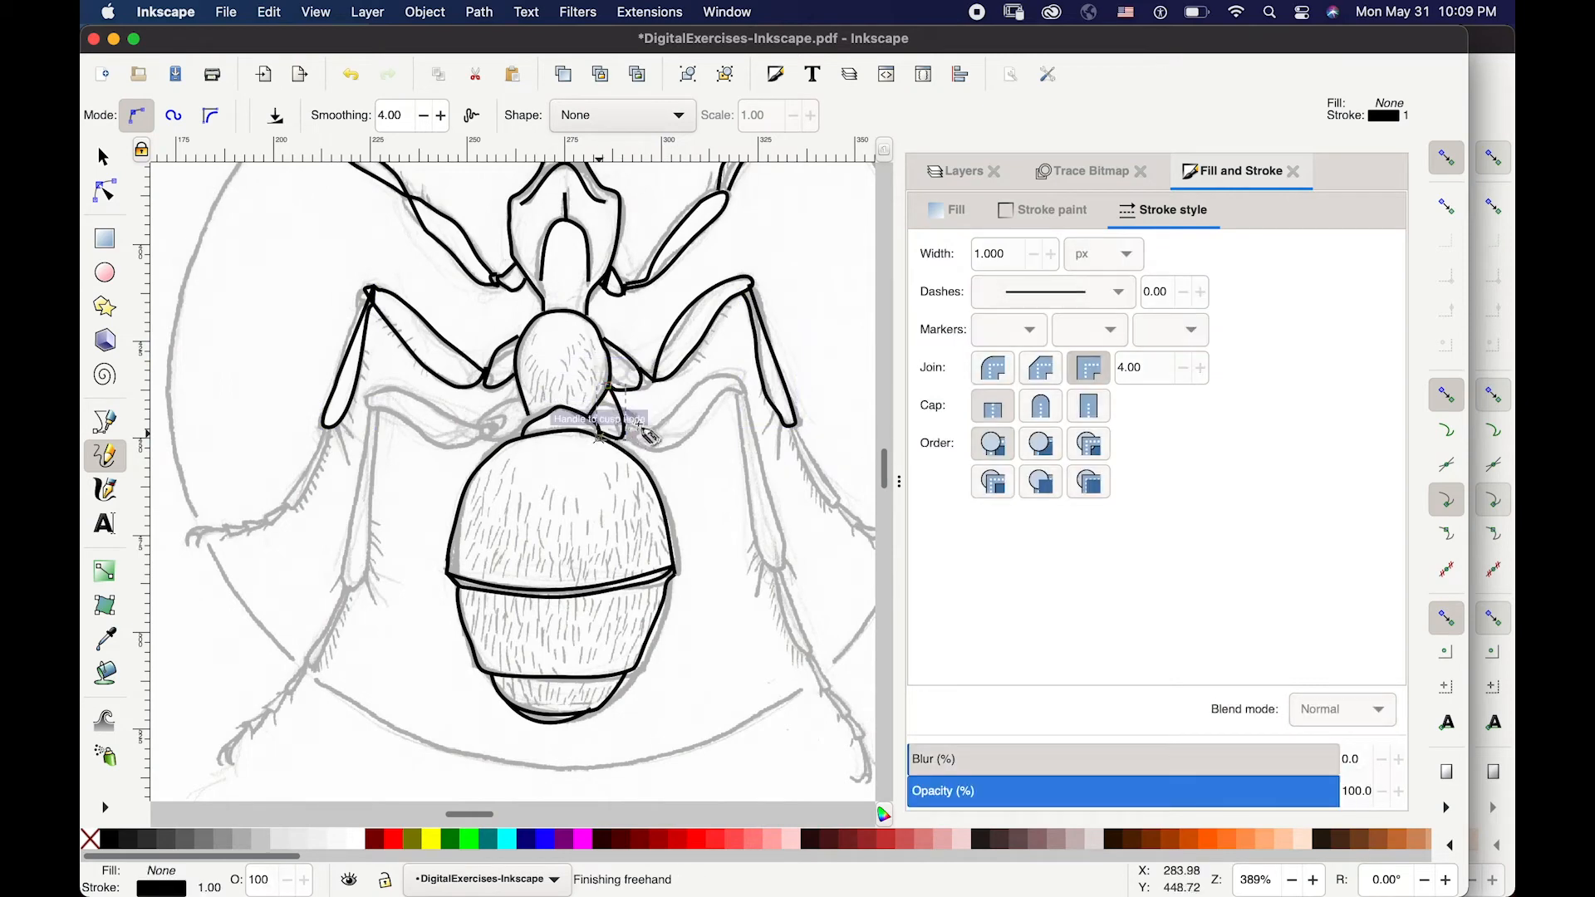
- Trace the joint and the long segments of the right hind leg
{"action": "left_click_drag", "start_coordinate": [628, 426], "coordinate": [626, 428]}
{"action": "mouse_move", "coordinate": [738, 394]}
{"action": "left_mouse_down"}
{"action": "mouse_move", "coordinate": [762, 513]}
{"action": "mouse_move", "coordinate": [739, 394]}
{"action": "left_mouse_up"}
{"action": "mouse_move", "coordinate": [775, 565]}
{"action": "left_mouse_down"}
{"action": "mouse_move", "coordinate": [804, 654]}
{"action": "mouse_move", "coordinate": [776, 565]}
{"action": "left_mouse_up"}
- Trace the joint, the long segments and the first thin segment of the left hind leg
{"action": "mouse_move", "coordinate": [522, 405]}
{"action": "left_mouse_down"}
{"action": "mouse_move", "coordinate": [478, 434]}
{"action": "mouse_move", "coordinate": [527, 413]}
{"action": "mouse_move", "coordinate": [368, 406]}
{"action": "mouse_move", "coordinate": [482, 432]}
{"action": "left_mouse_up"}
{"action": "key", "text": "super+z"}
{"action": "key", "text": "super+z"}
{"action": "mouse_move", "coordinate": [370, 406]}
{"action": "left_mouse_down"}
{"action": "mouse_move", "coordinate": [485, 434]}
{"action": "mouse_move", "coordinate": [345, 545]}
{"action": "left_mouse_up"}
{"action": "left_click_drag", "start_coordinate": [381, 413], "coordinate": [375, 408]}
{"action": "mouse_move", "coordinate": [344, 587]}
{"action": "left_mouse_down"}
{"action": "mouse_move", "coordinate": [315, 645]}
{"action": "mouse_move", "coordinate": [350, 589]}
{"action": "left_mouse_up"}
- Trace the left middle leg's foot and the first thin segments of the right middle and right hind legs
{"action": "mouse_move", "coordinate": [325, 429]}
{"action": "left_mouse_down"}
{"action": "mouse_move", "coordinate": [291, 506]}
{"action": "mouse_move", "coordinate": [333, 429]}
{"action": "left_mouse_up"}
{"action": "left_click_drag", "start_coordinate": [291, 506], "coordinate": [264, 521]}
{"action": "mouse_move", "coordinate": [265, 522]}
{"action": "left_mouse_down"}
{"action": "mouse_move", "coordinate": [292, 504]}
{"action": "mouse_move", "coordinate": [275, 528]}
{"action": "left_mouse_up"}
{"action": "mouse_move", "coordinate": [791, 426]}
{"action": "left_mouse_down"}
{"action": "mouse_move", "coordinate": [805, 450]}
{"action": "mouse_move", "coordinate": [794, 426]}
{"action": "left_mouse_up"}
{"action": "mouse_move", "coordinate": [777, 563]}
{"action": "left_mouse_down"}
{"action": "mouse_move", "coordinate": [809, 654]}
{"action": "mouse_move", "coordinate": [780, 561]}
{"action": "left_mouse_up"}
{"action": "scroll", "coordinate": [180, 525], "scroll_direction": "up", "scroll_amount": 2}
{"action": "mouse_move", "coordinate": [308, 530]}
{"action": "left_mouse_down"}
{"action": "mouse_move", "coordinate": [275, 553]}
{"action": "mouse_move", "coordinate": [319, 541]}
{"action": "mouse_move", "coordinate": [219, 575]}
{"action": "mouse_move", "coordinate": [280, 548]}
{"action": "left_mouse_up"}
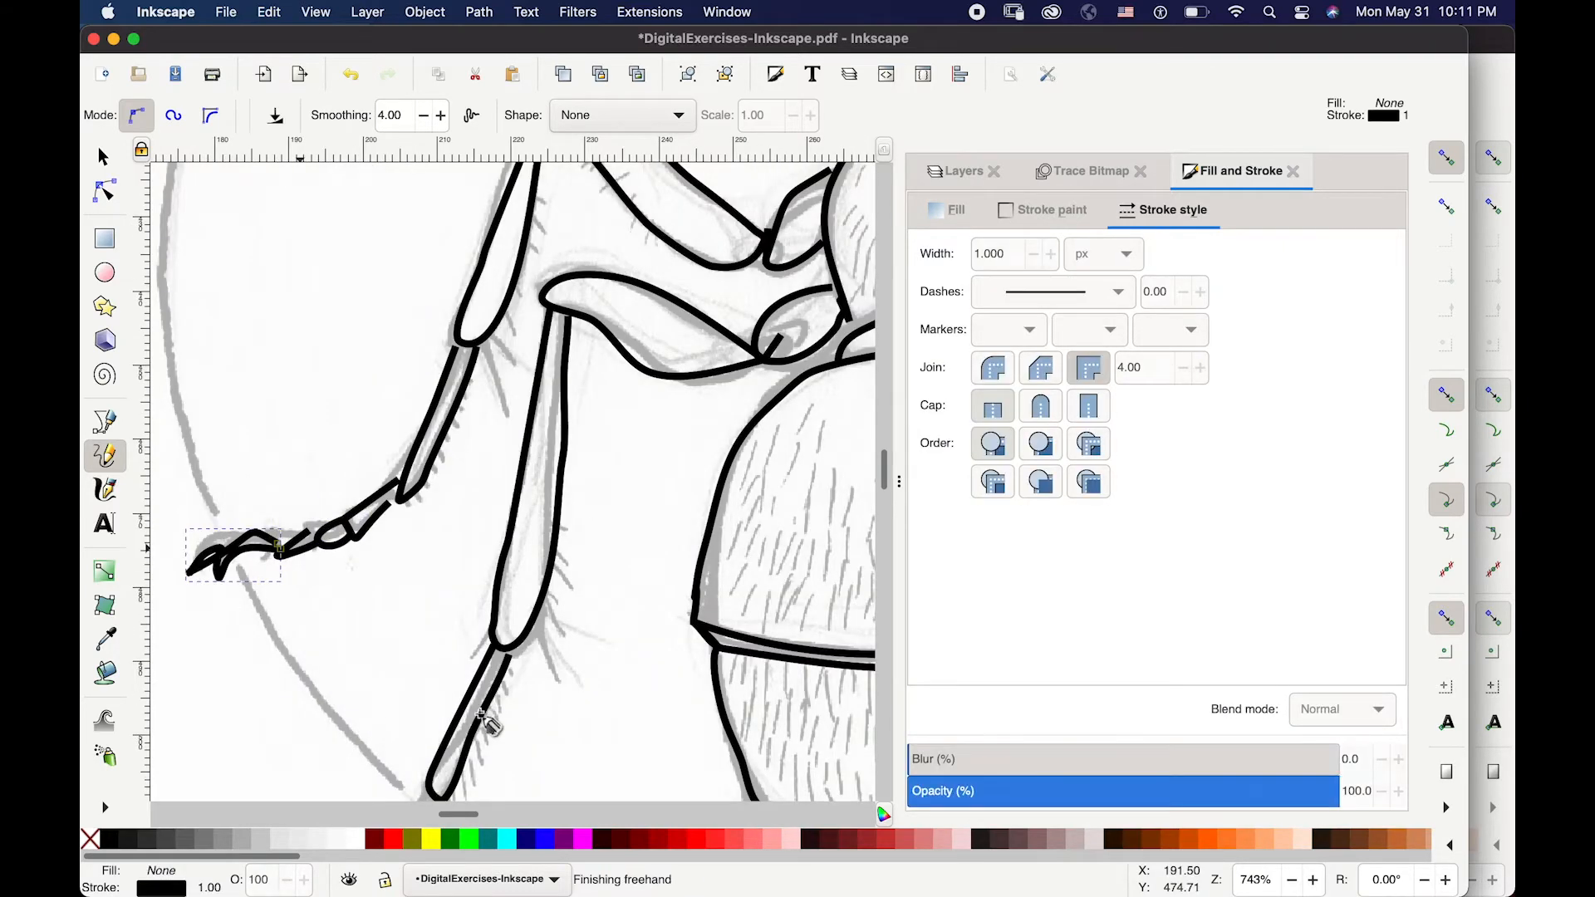
- Trace the small foot segments and claw of the left hind leg
{"action": "key", "text": "space"}
{"action": "left_click_drag", "start_coordinate": [476, 711], "coordinate": [457, 376]}
{"action": "mouse_move", "coordinate": [407, 456]}
{"action": "left_mouse_down"}
{"action": "mouse_move", "coordinate": [388, 506]}
{"action": "mouse_move", "coordinate": [418, 463]}
{"action": "left_mouse_up"}
{"action": "mouse_move", "coordinate": [362, 513]}
{"action": "left_mouse_down"}
{"action": "mouse_move", "coordinate": [301, 564]}
{"action": "mouse_move", "coordinate": [336, 565]}
{"action": "mouse_move", "coordinate": [259, 641]}
{"action": "left_mouse_up"}
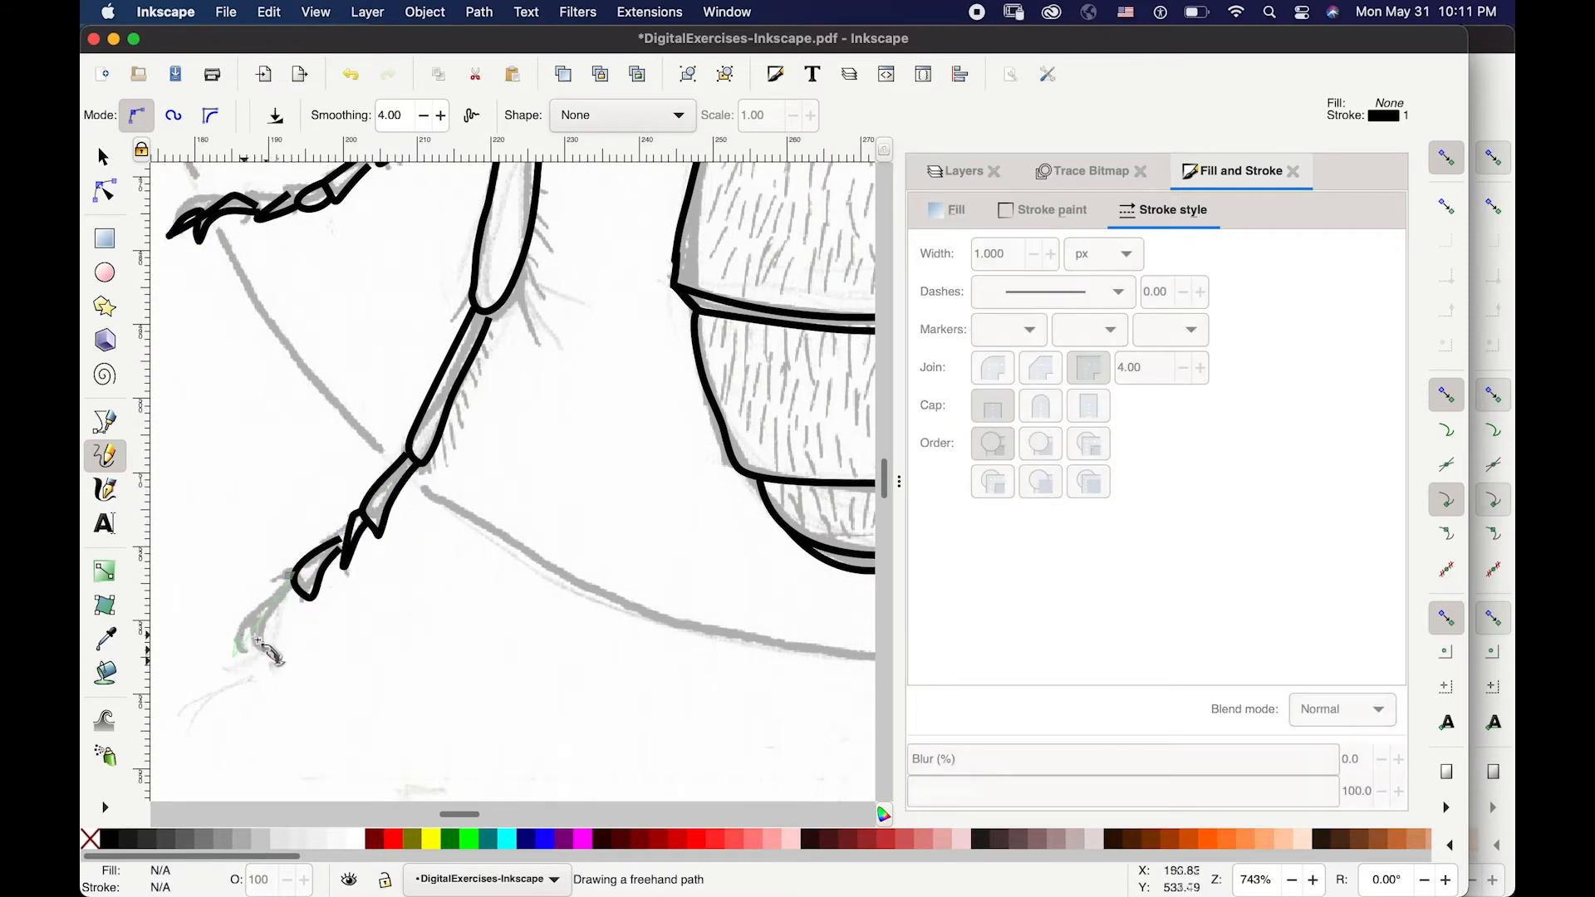
{"action": "left_click_drag", "start_coordinate": [297, 589], "coordinate": [291, 577]}
- Trace the small foot segments and claw of the right middle leg
{"action": "key", "text": "space"}
{"action": "mouse_move", "coordinate": [864, 576]}
{"action": "left_mouse_down"}
{"action": "mouse_move", "coordinate": [409, 570]}
{"action": "mouse_move", "coordinate": [810, 621]}
{"action": "mouse_move", "coordinate": [536, 605]}
{"action": "left_mouse_up"}
{"action": "scroll", "coordinate": [806, 640], "scroll_direction": "down", "scroll_amount": 2}
{"action": "scroll", "coordinate": [536, 605], "scroll_direction": "up", "scroll_amount": 1}
{"action": "scroll", "coordinate": [681, 492], "scroll_direction": "up", "scroll_amount": 1}
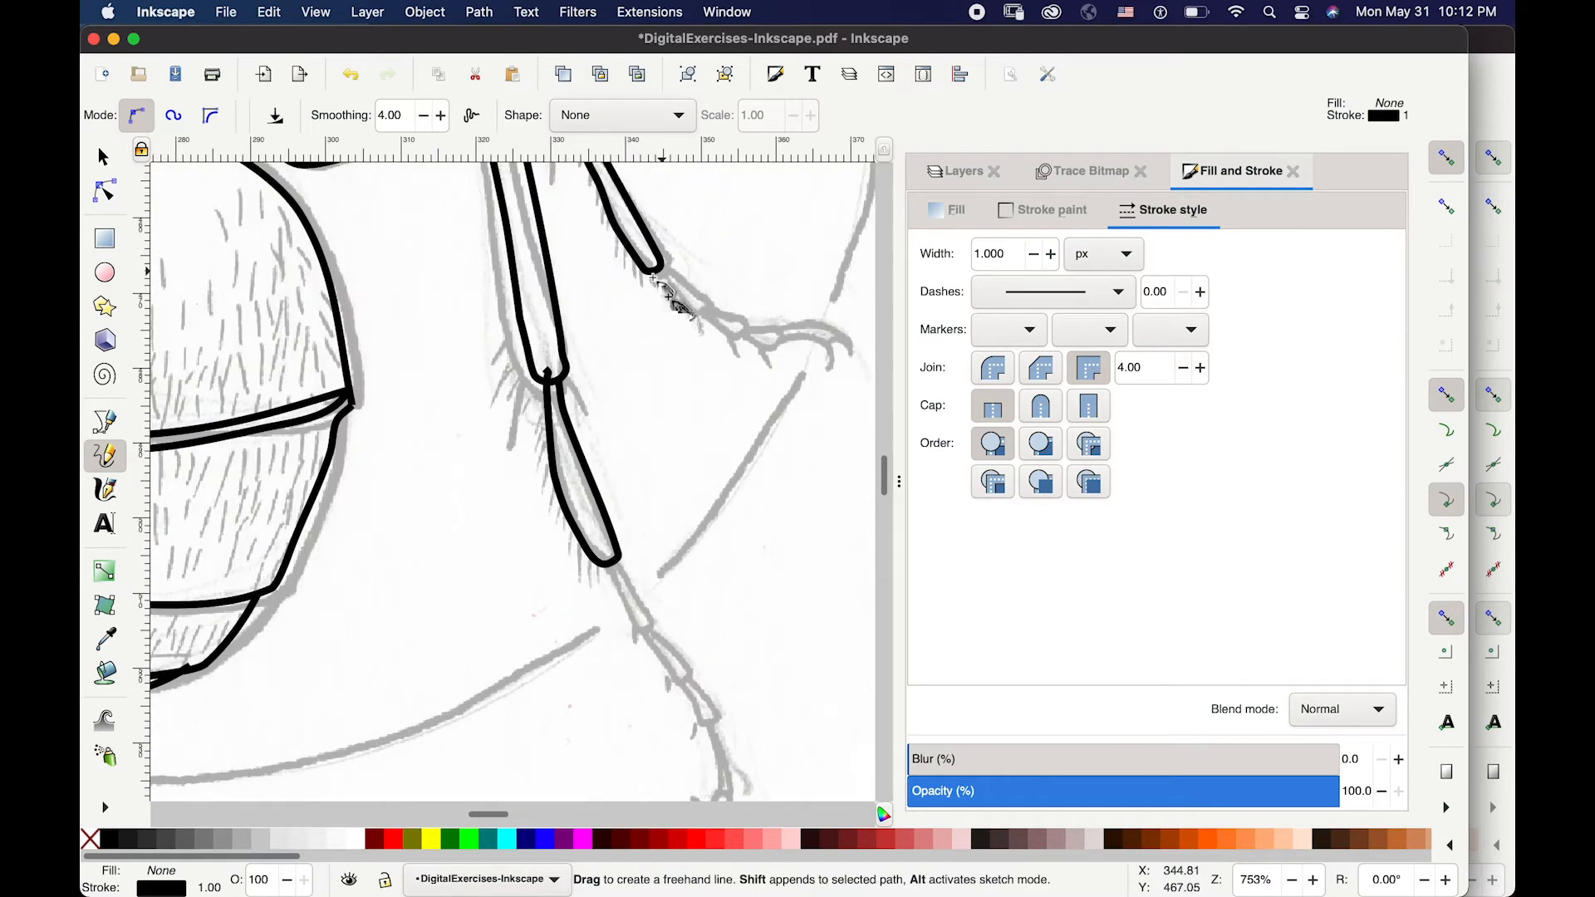
{"action": "mouse_move", "coordinate": [686, 307]}
{"action": "left_mouse_down"}
{"action": "mouse_move", "coordinate": [745, 337]}
{"action": "mouse_move", "coordinate": [781, 334]}
{"action": "mouse_move", "coordinate": [747, 327]}
{"action": "mouse_move", "coordinate": [829, 378]}
{"action": "mouse_move", "coordinate": [766, 342]}
{"action": "left_mouse_up"}
- Trace the small foot segments and forked claw of the right hind leg
{"action": "mouse_move", "coordinate": [652, 627]}
{"action": "left_mouse_down"}
{"action": "mouse_move", "coordinate": [613, 563]}
{"action": "mouse_move", "coordinate": [648, 633]}
{"action": "left_mouse_up"}
{"action": "key", "text": "super+z"}
{"action": "left_click_drag", "start_coordinate": [613, 565], "coordinate": [683, 687]}
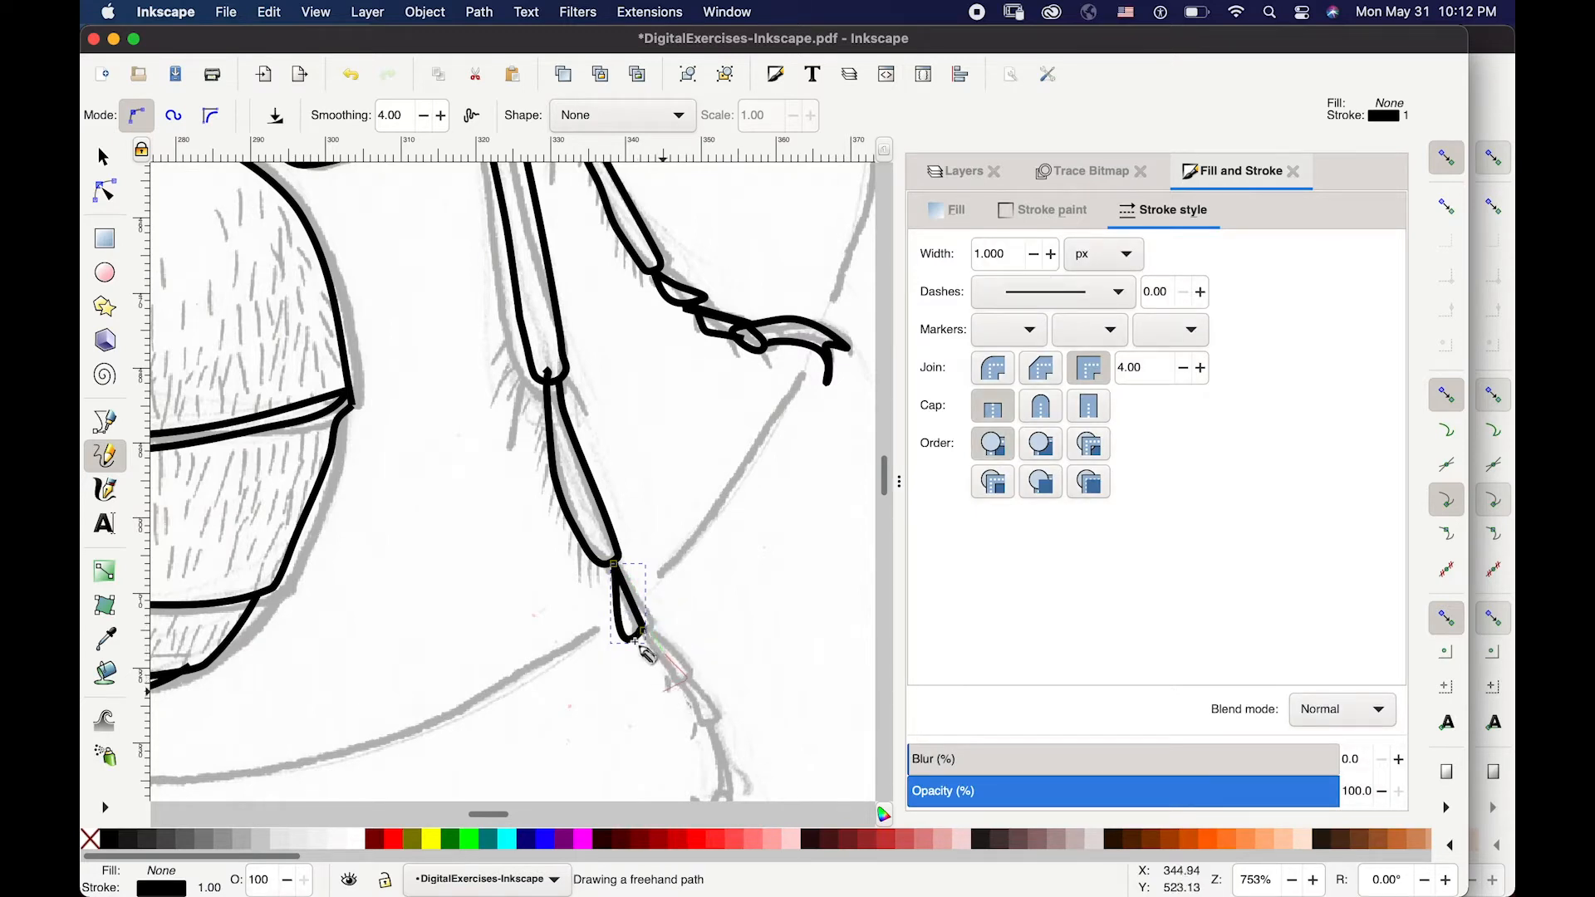
{"action": "left_click_drag", "start_coordinate": [713, 677], "coordinate": [691, 685]}
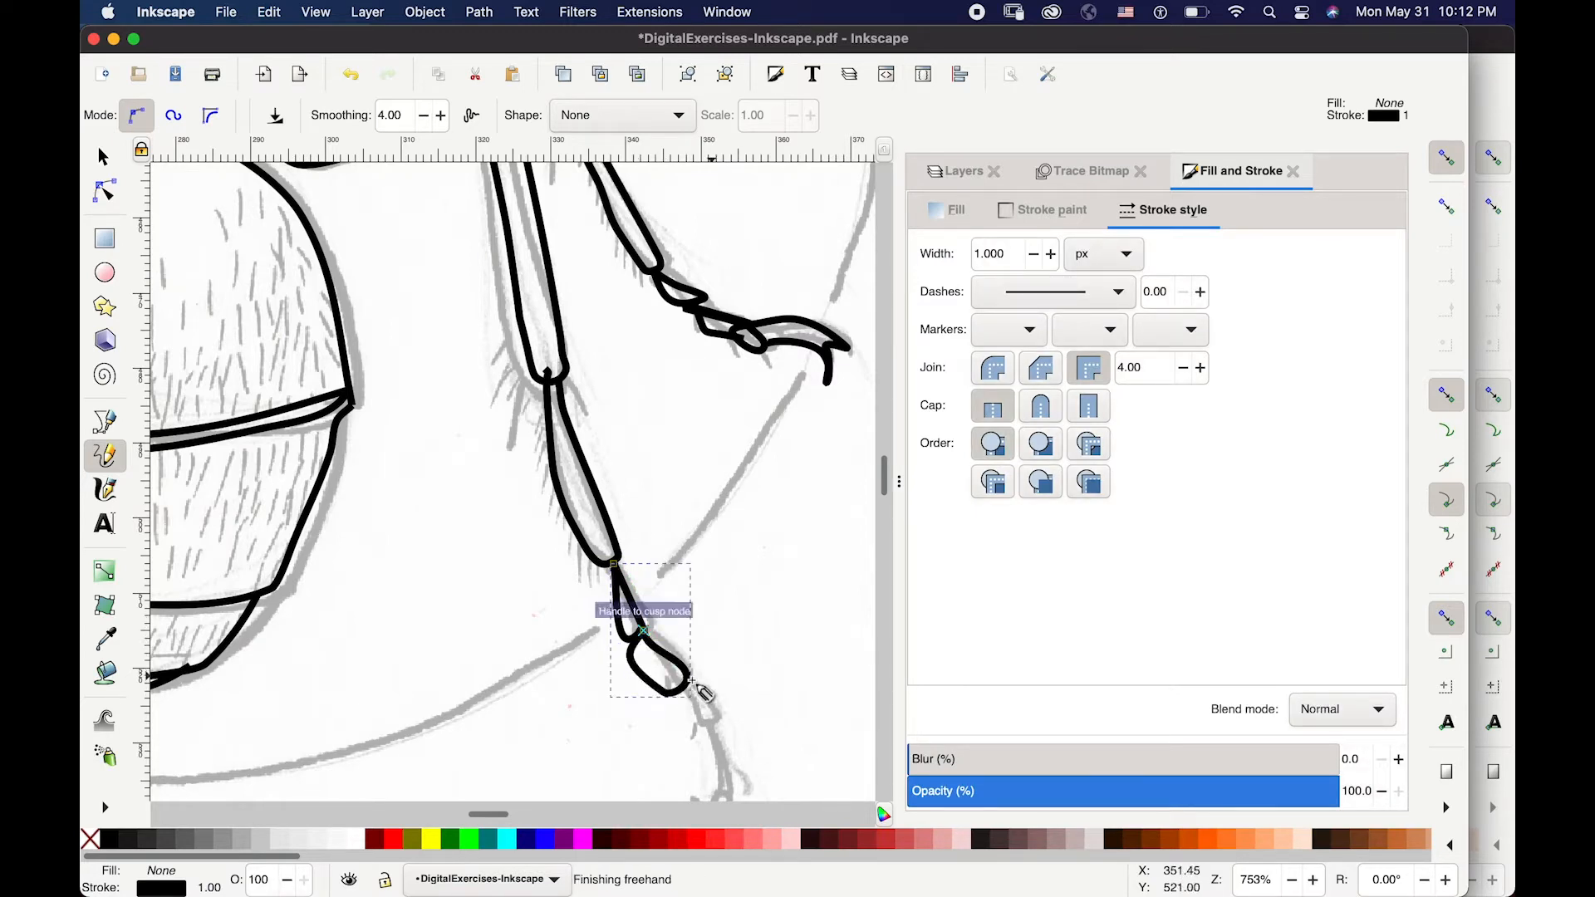
{"action": "key", "text": "super+z"}
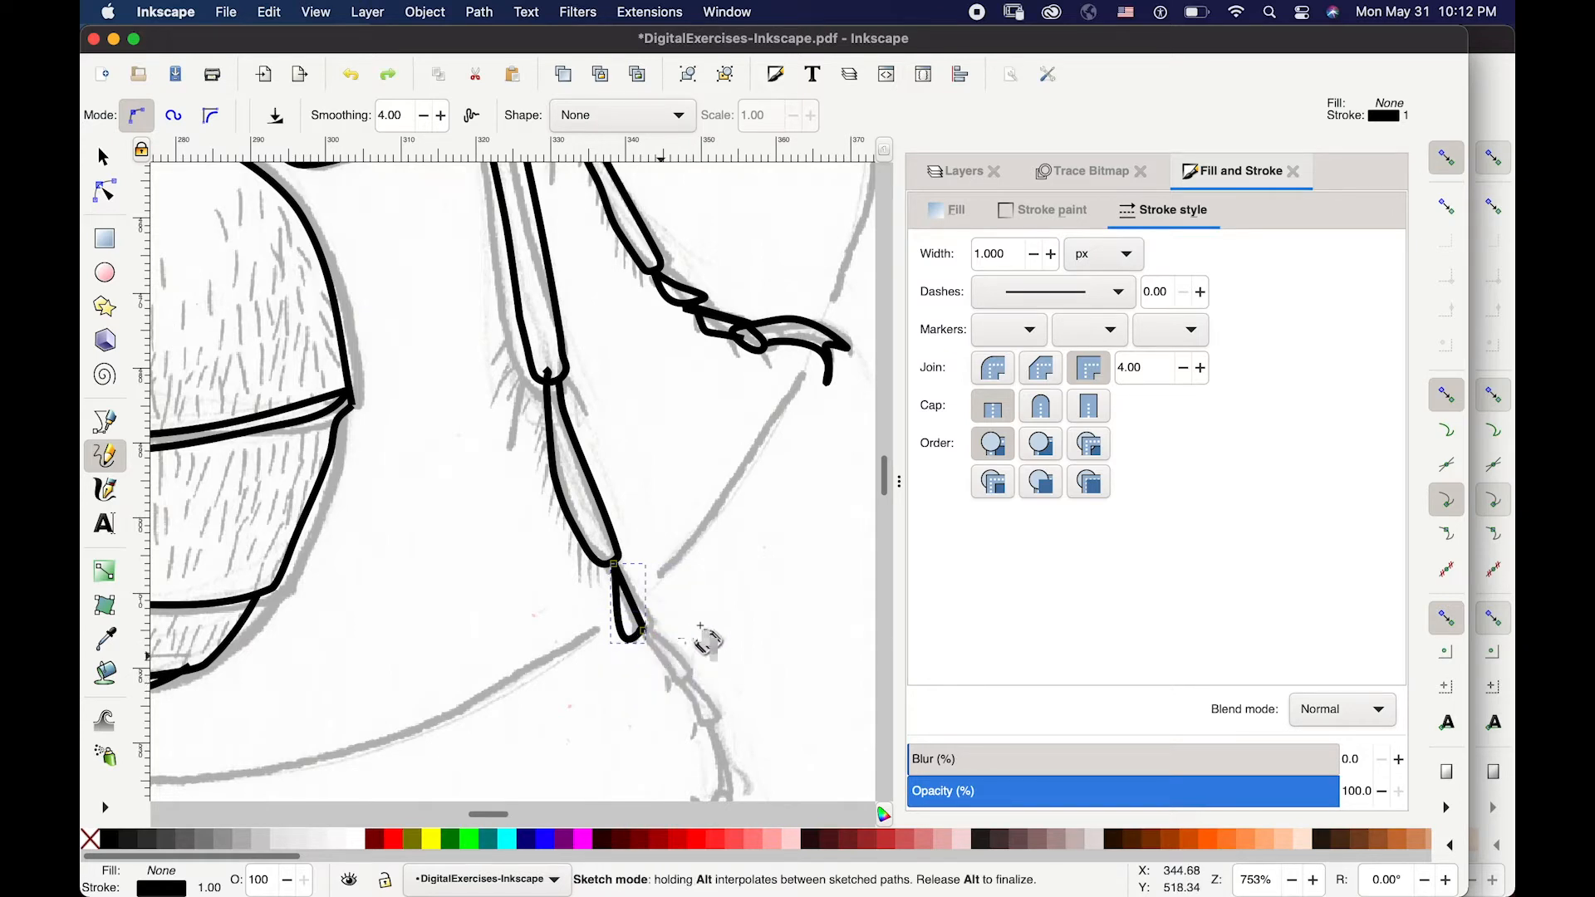
{"action": "left_click_drag", "start_coordinate": [677, 667], "coordinate": [663, 675]}
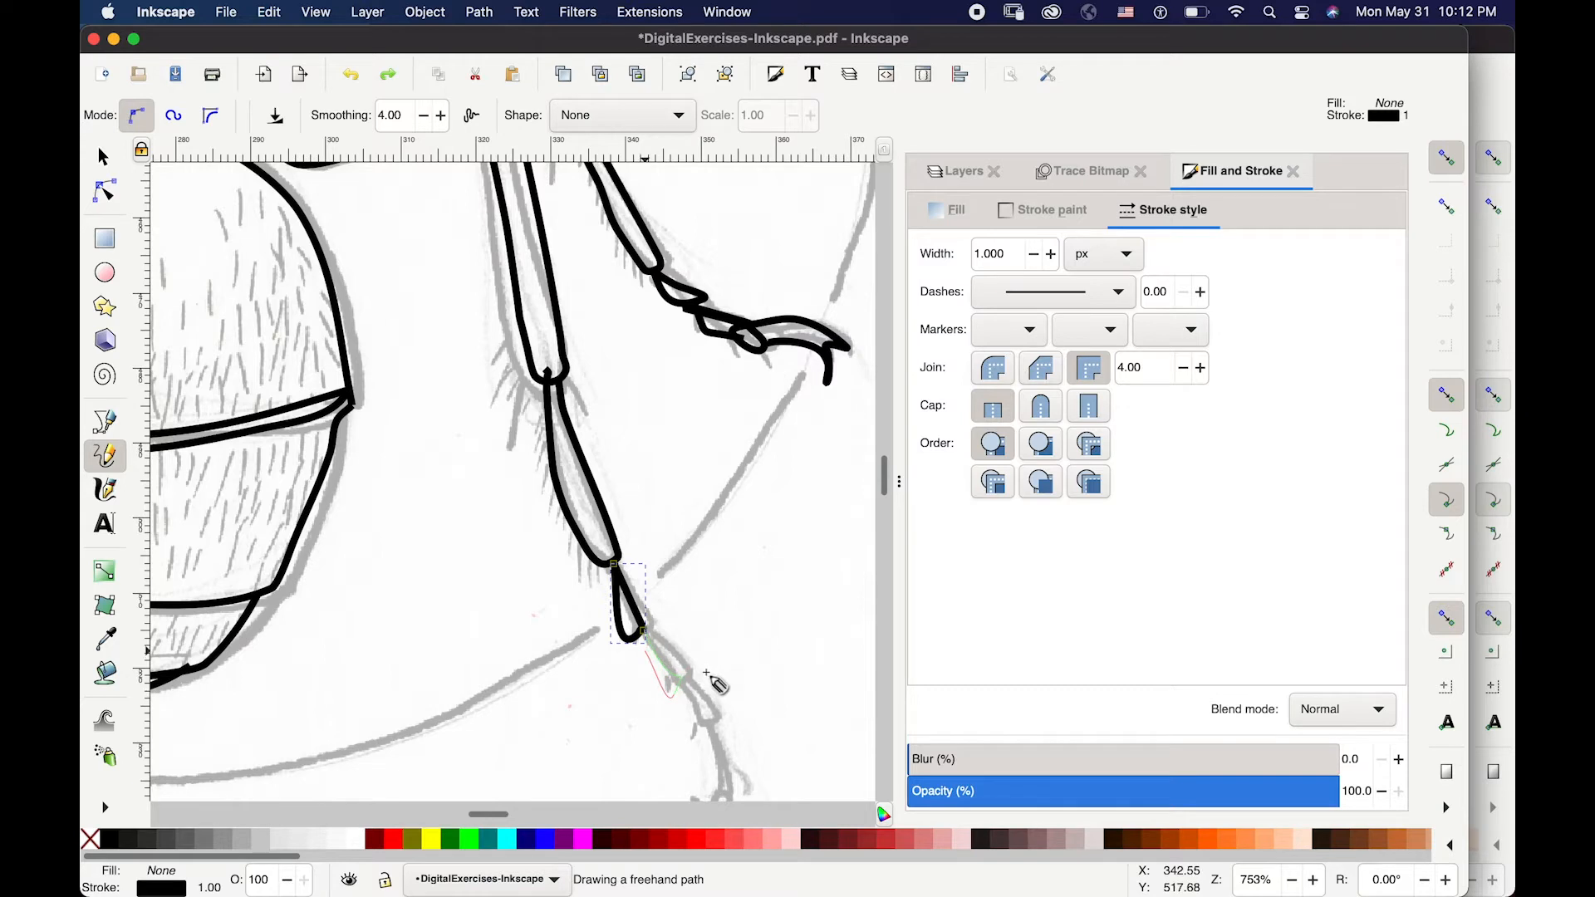
{"action": "left_click_drag", "start_coordinate": [706, 671], "coordinate": [703, 674]}
{"action": "mouse_move", "coordinate": [712, 737]}
{"action": "left_mouse_down"}
{"action": "mouse_move", "coordinate": [698, 743]}
{"action": "mouse_move", "coordinate": [682, 696]}
{"action": "left_mouse_up"}
{"action": "key", "text": "space"}
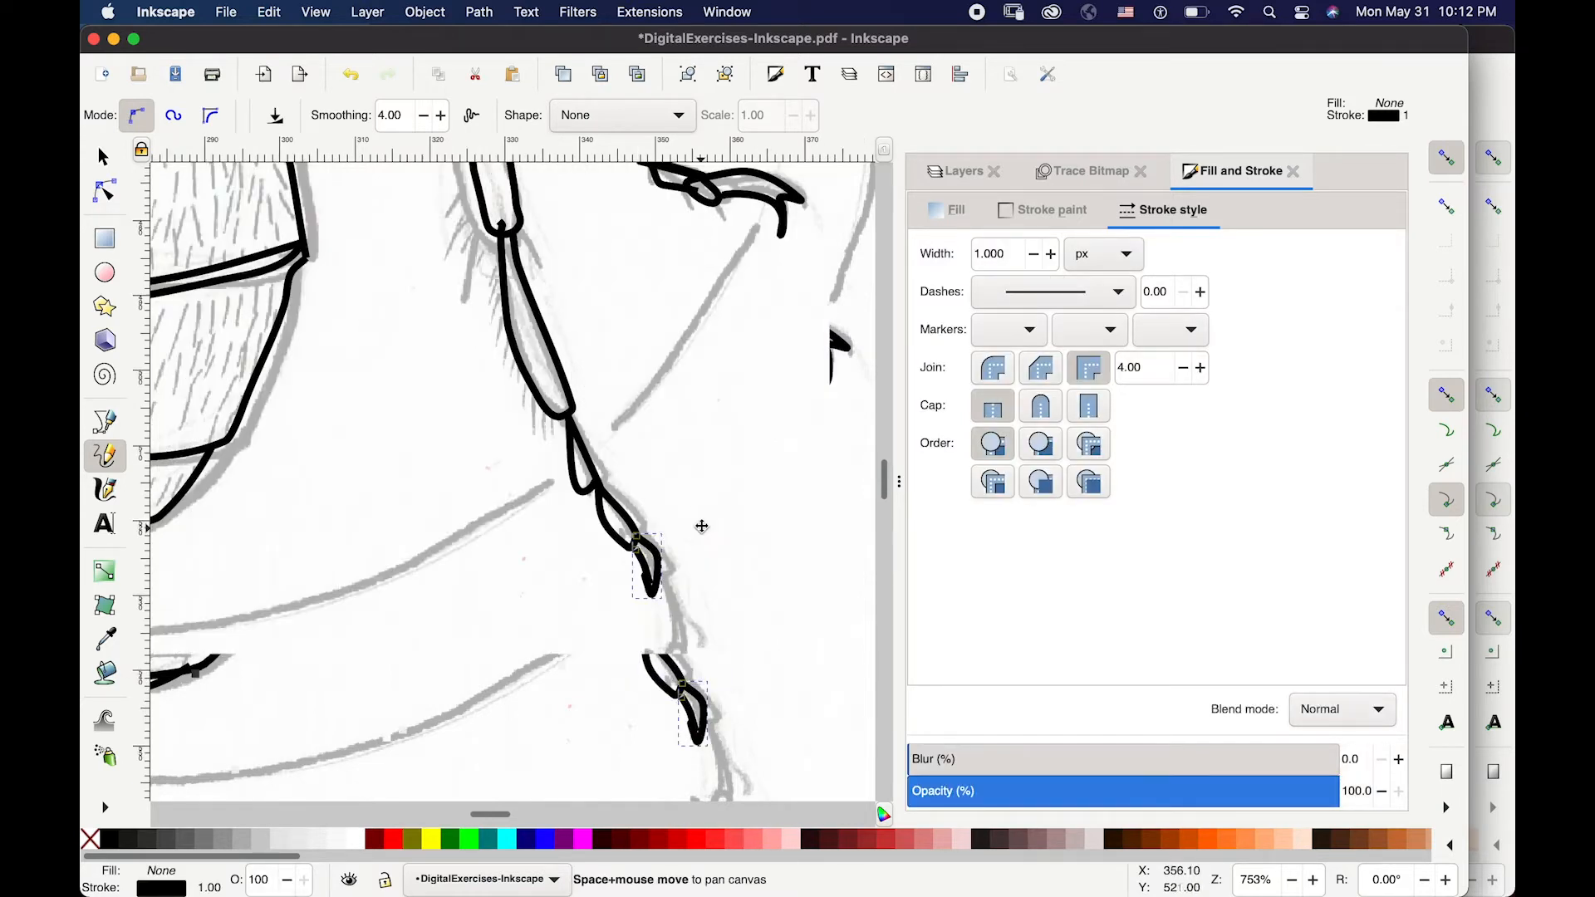
{"action": "mouse_move", "coordinate": [652, 587]}
{"action": "left_mouse_down"}
{"action": "mouse_move", "coordinate": [699, 631]}
{"action": "mouse_move", "coordinate": [658, 570]}
{"action": "left_mouse_up"}
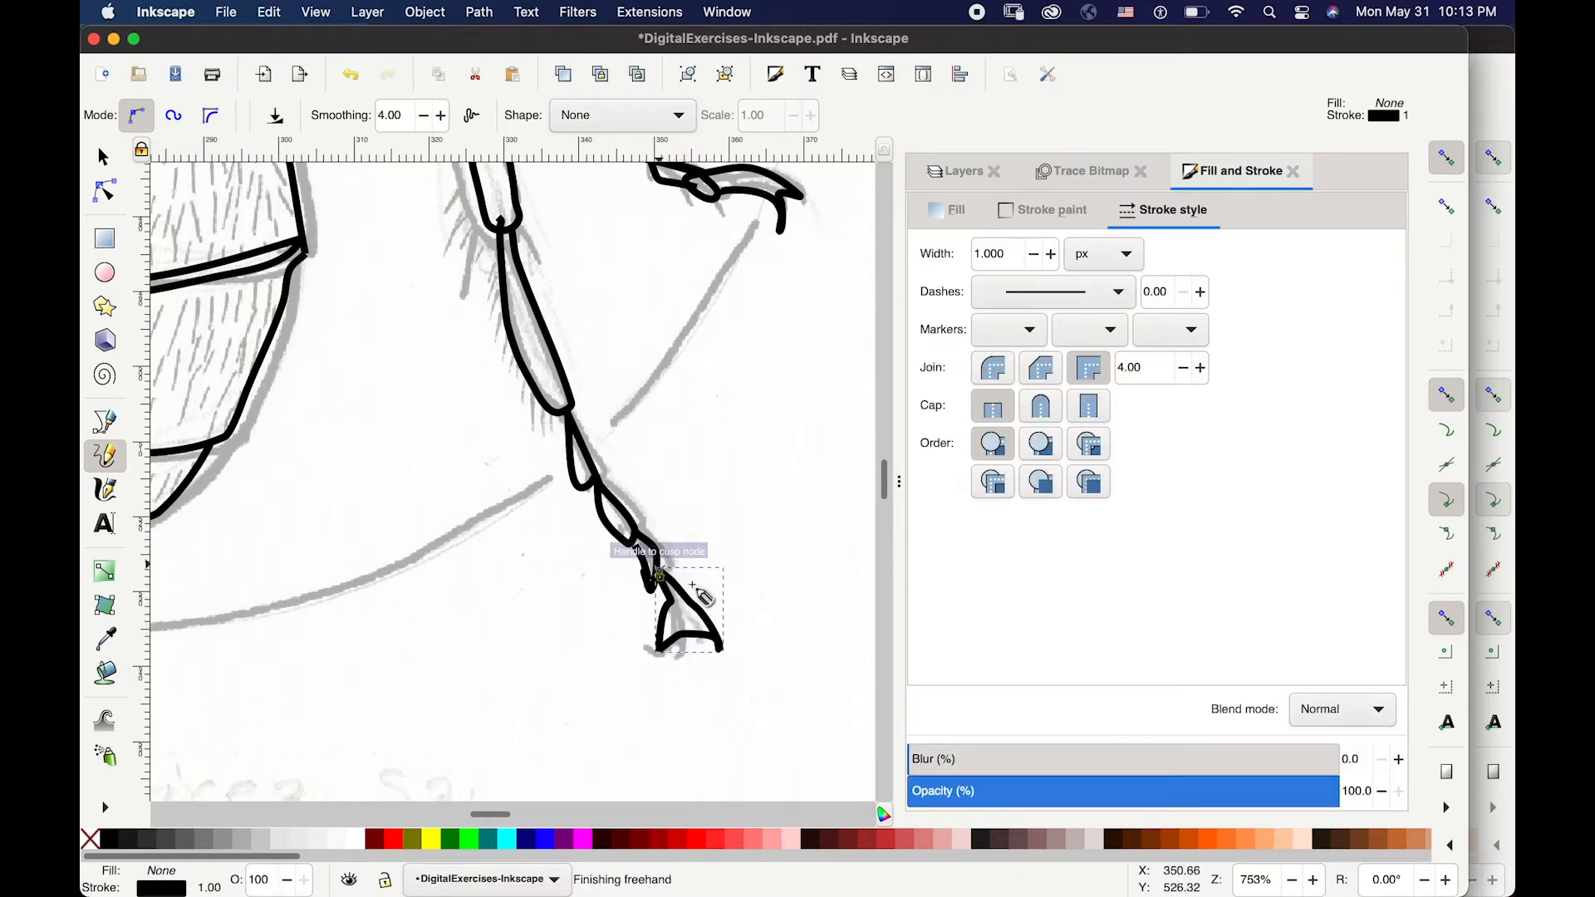
- Try deleting the upper-edge node of the right antenna's long base segment, undo it, and delete the node near the head
{"action": "scroll", "coordinate": [687, 581], "scroll_direction": "down", "scroll_amount": 6}
{"action": "scroll", "coordinate": [687, 576], "scroll_direction": "up", "scroll_amount": 2}
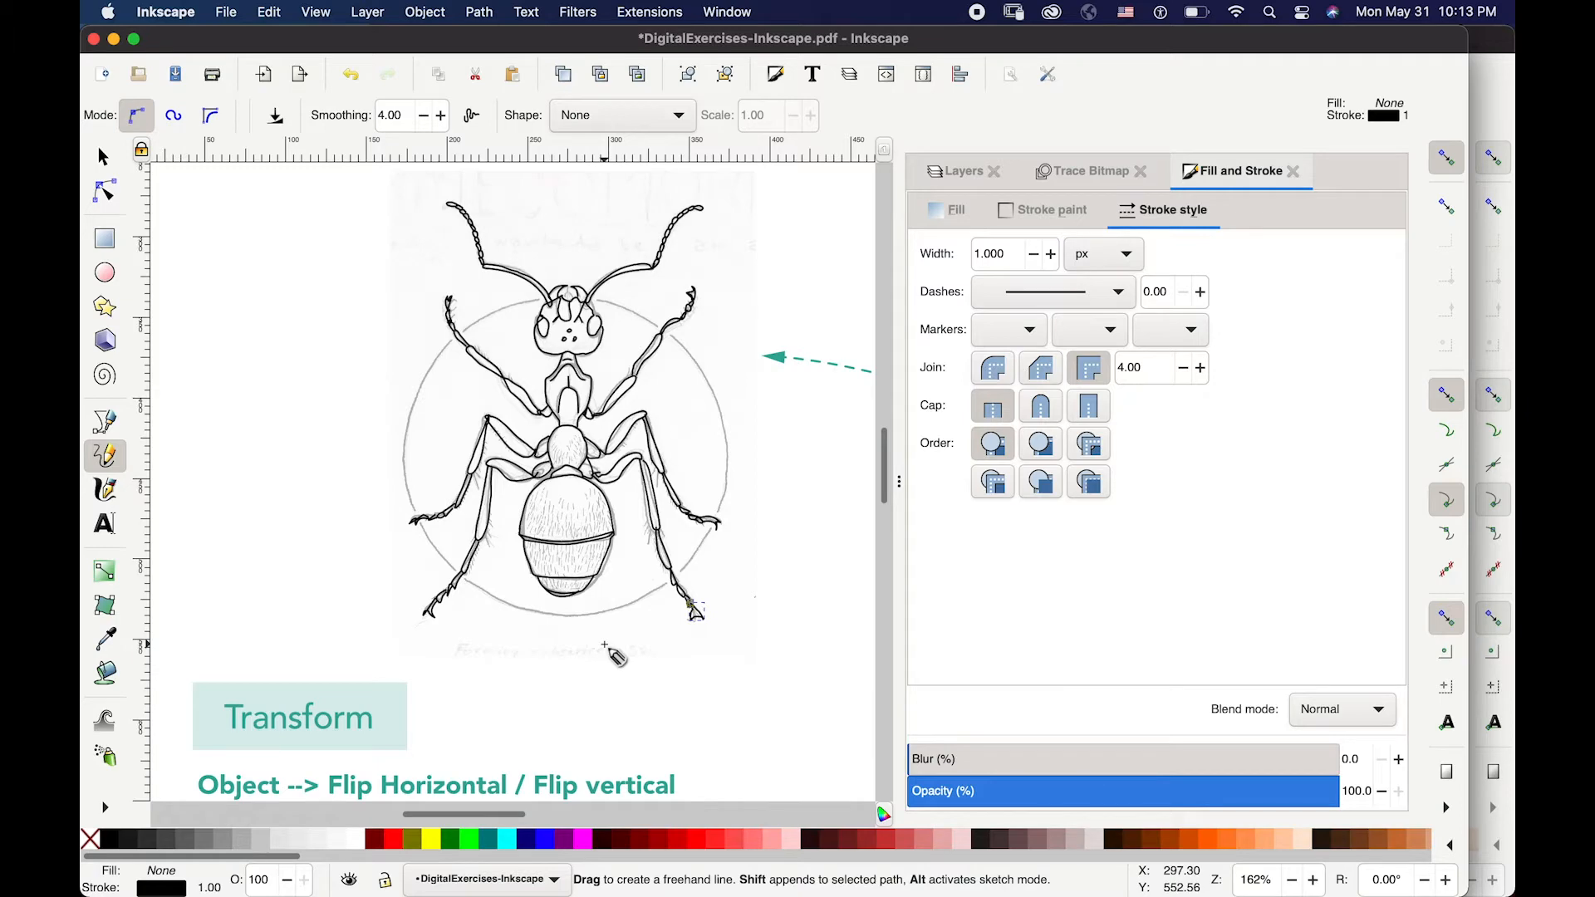
{"action": "scroll", "coordinate": [614, 656], "scroll_direction": "down", "scroll_amount": 2}
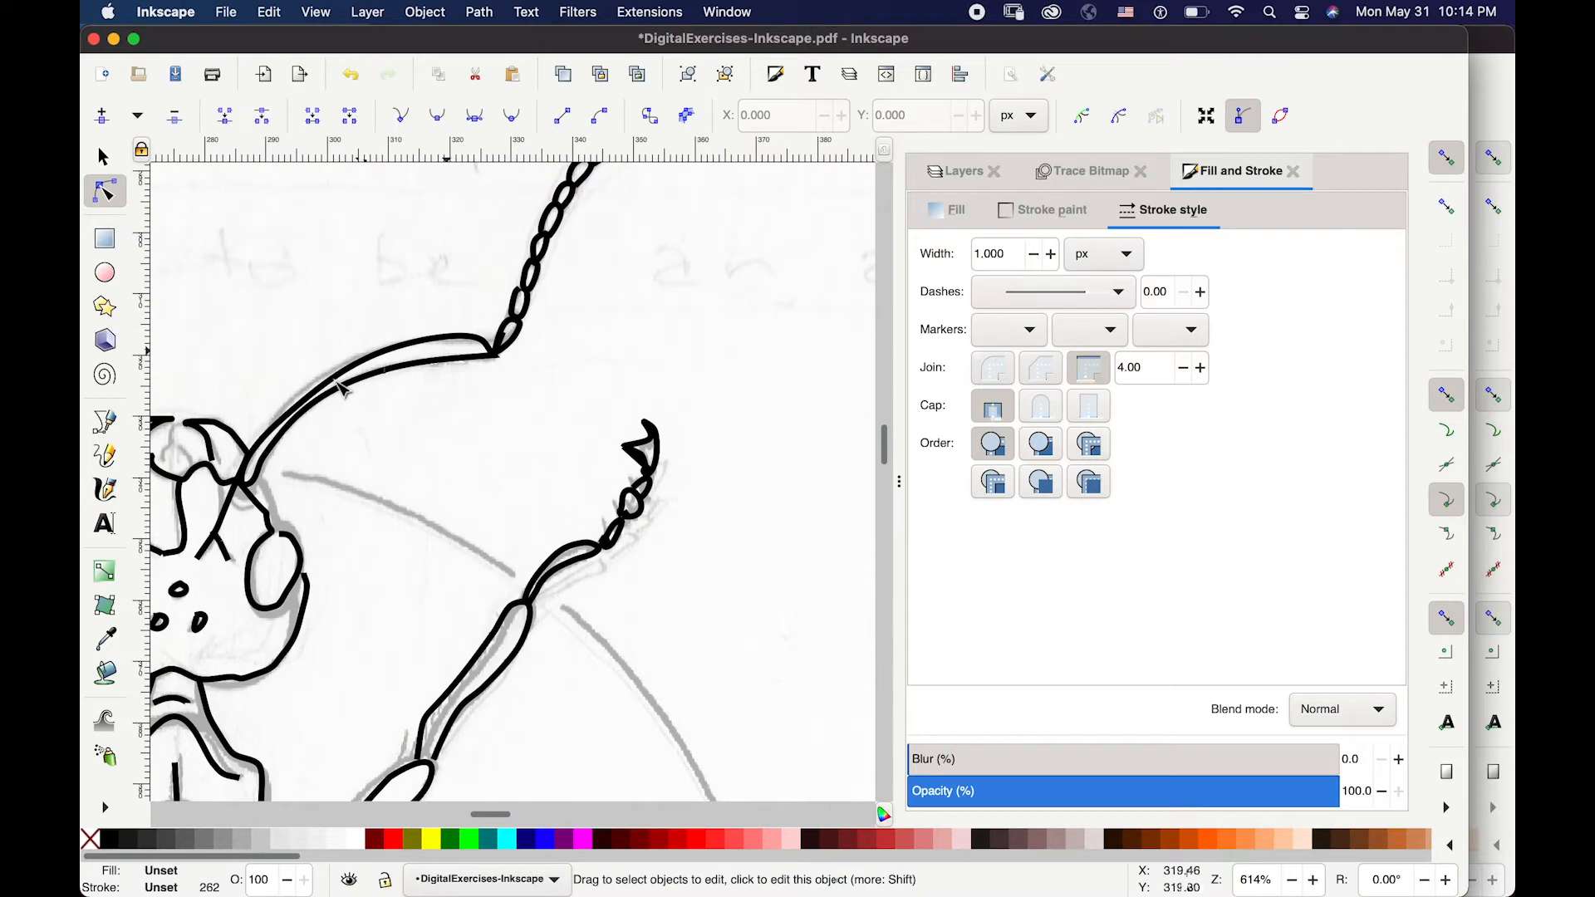
{"action": "left_click", "coordinate": [318, 392]}
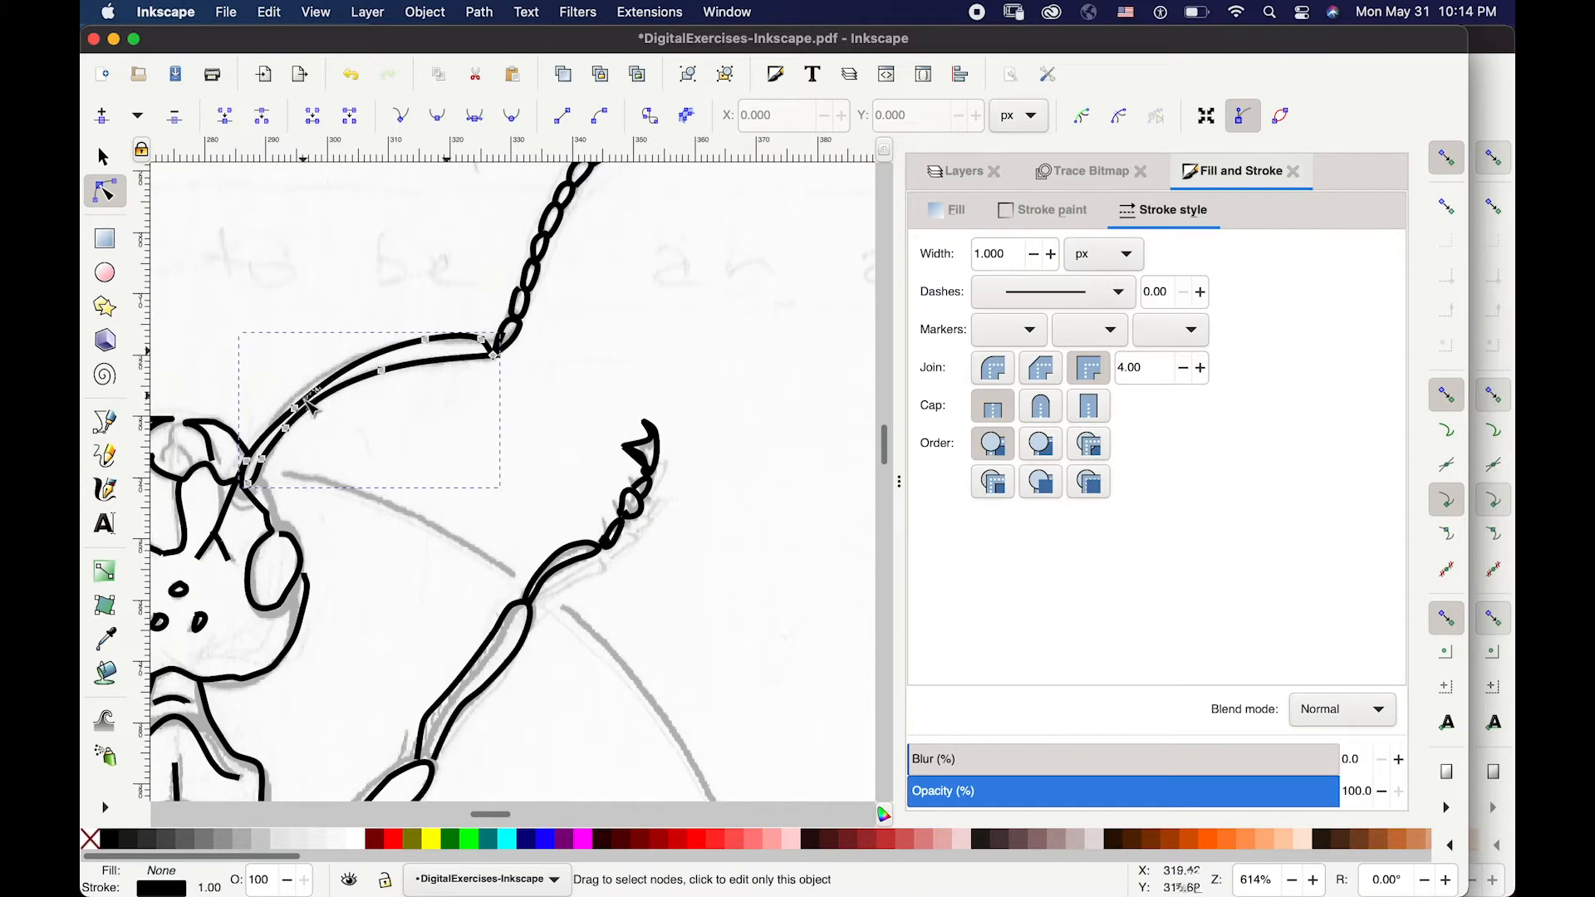
{"action": "left_click_drag", "start_coordinate": [293, 397], "coordinate": [297, 400]}
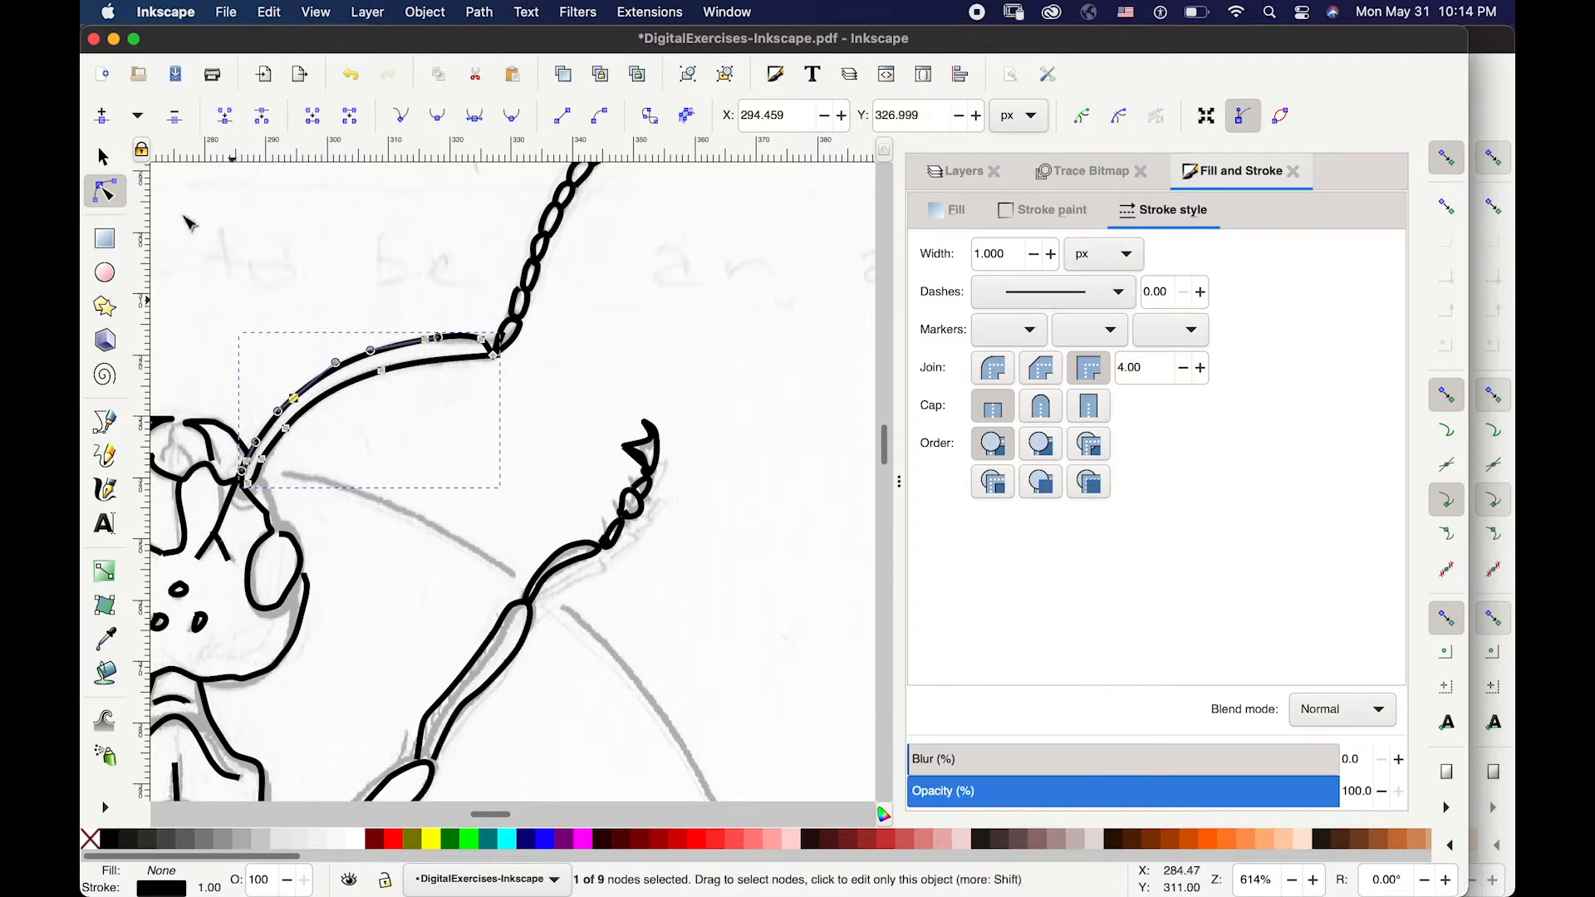
{"action": "key", "text": "Delete"}
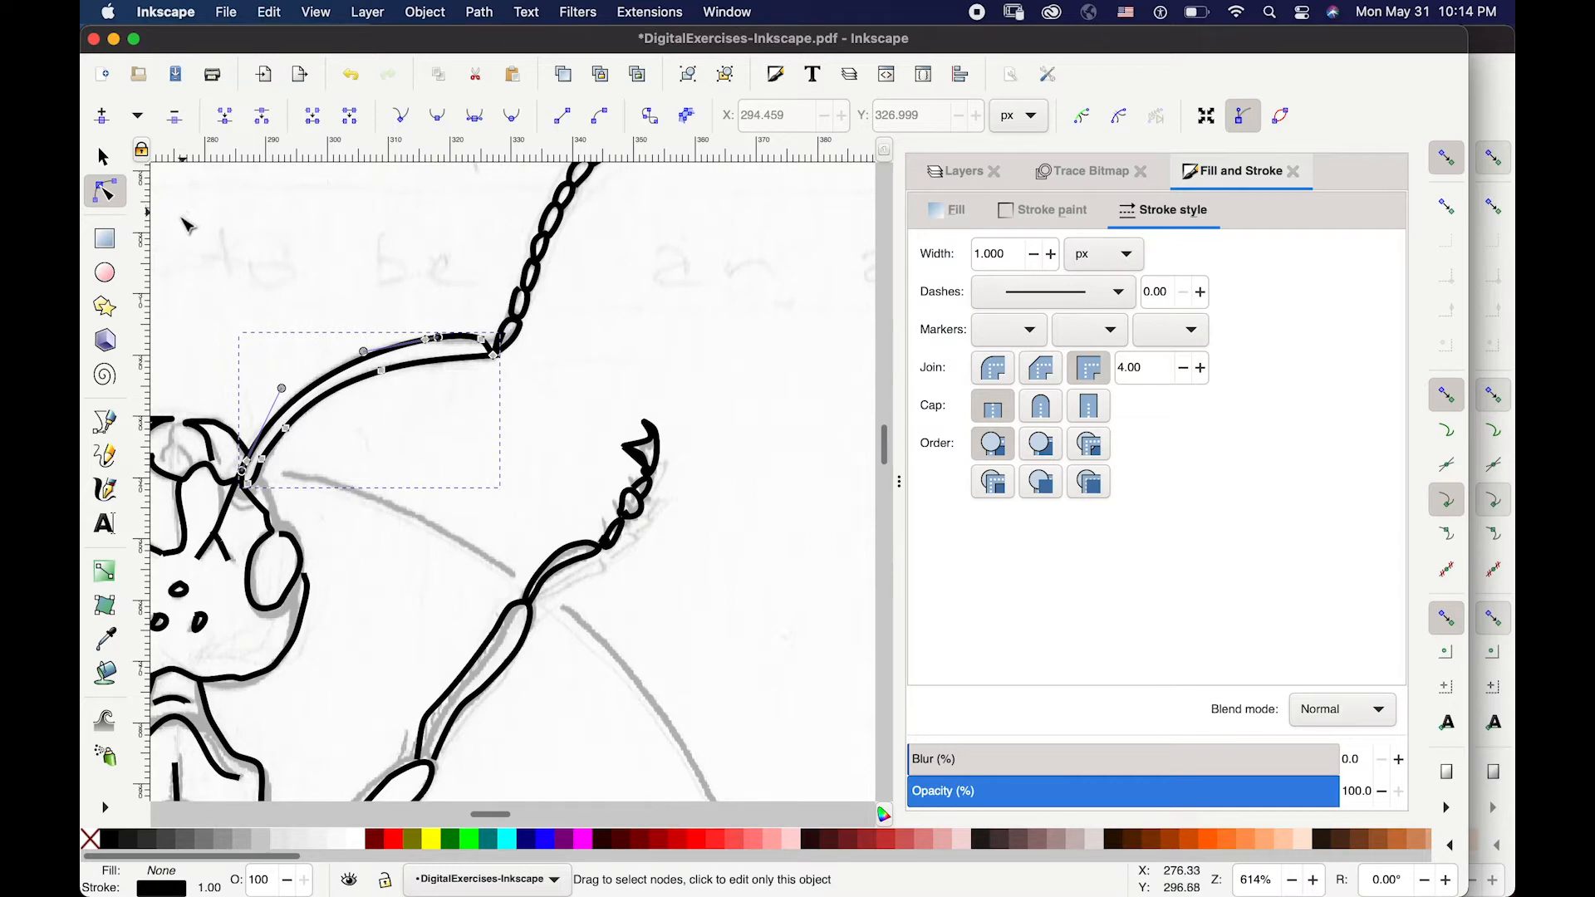
{"action": "key", "text": "ctrl+z"}
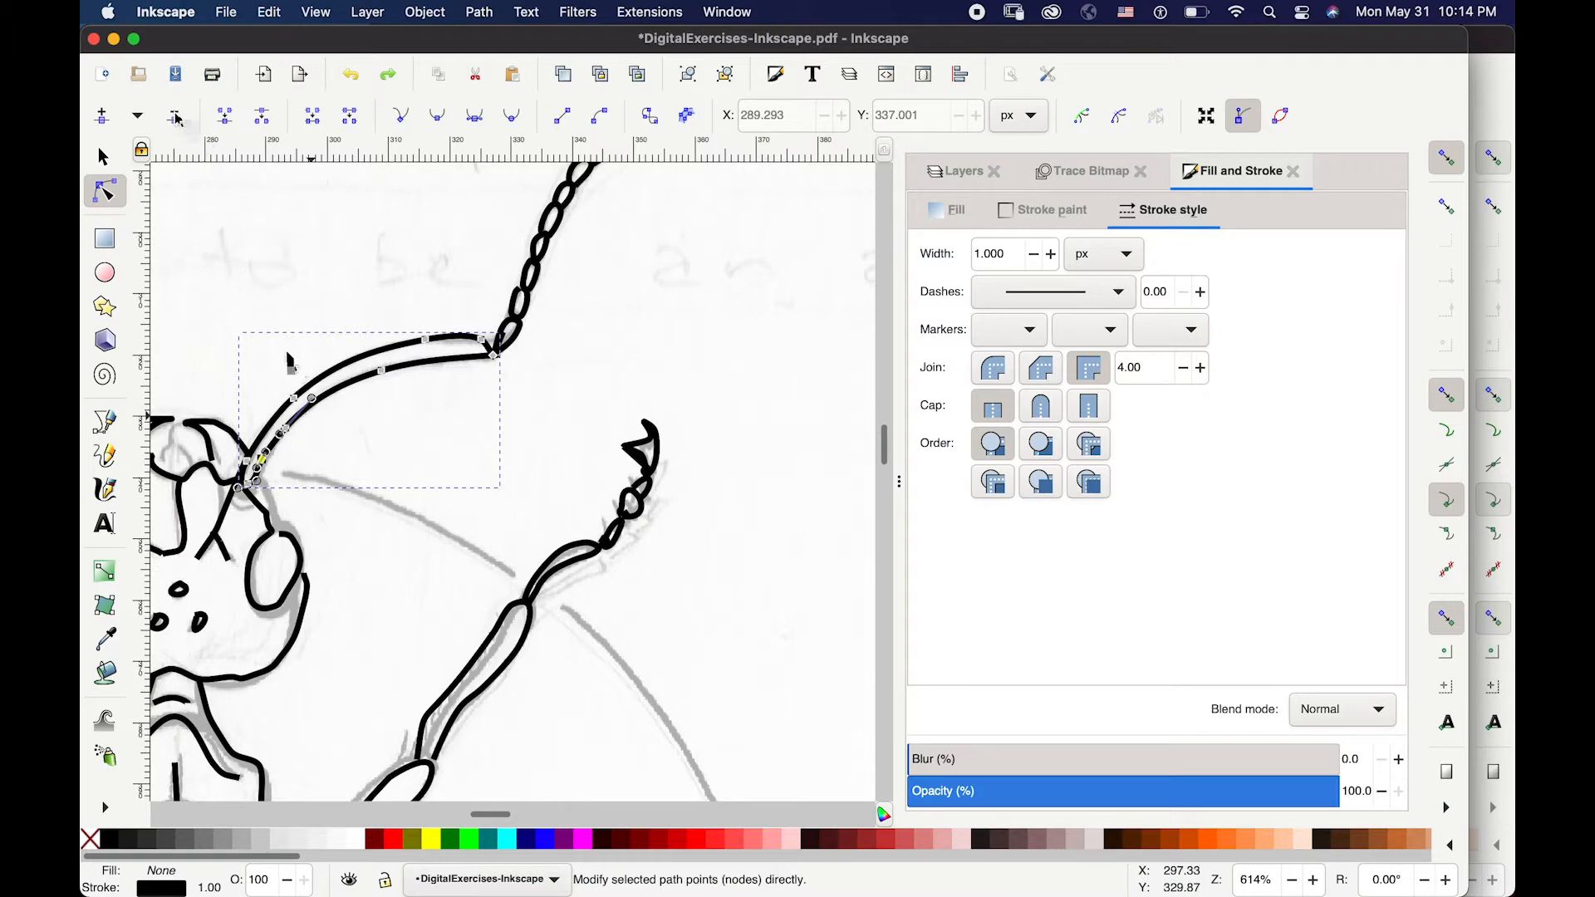
{"action": "key", "text": "Delete"}
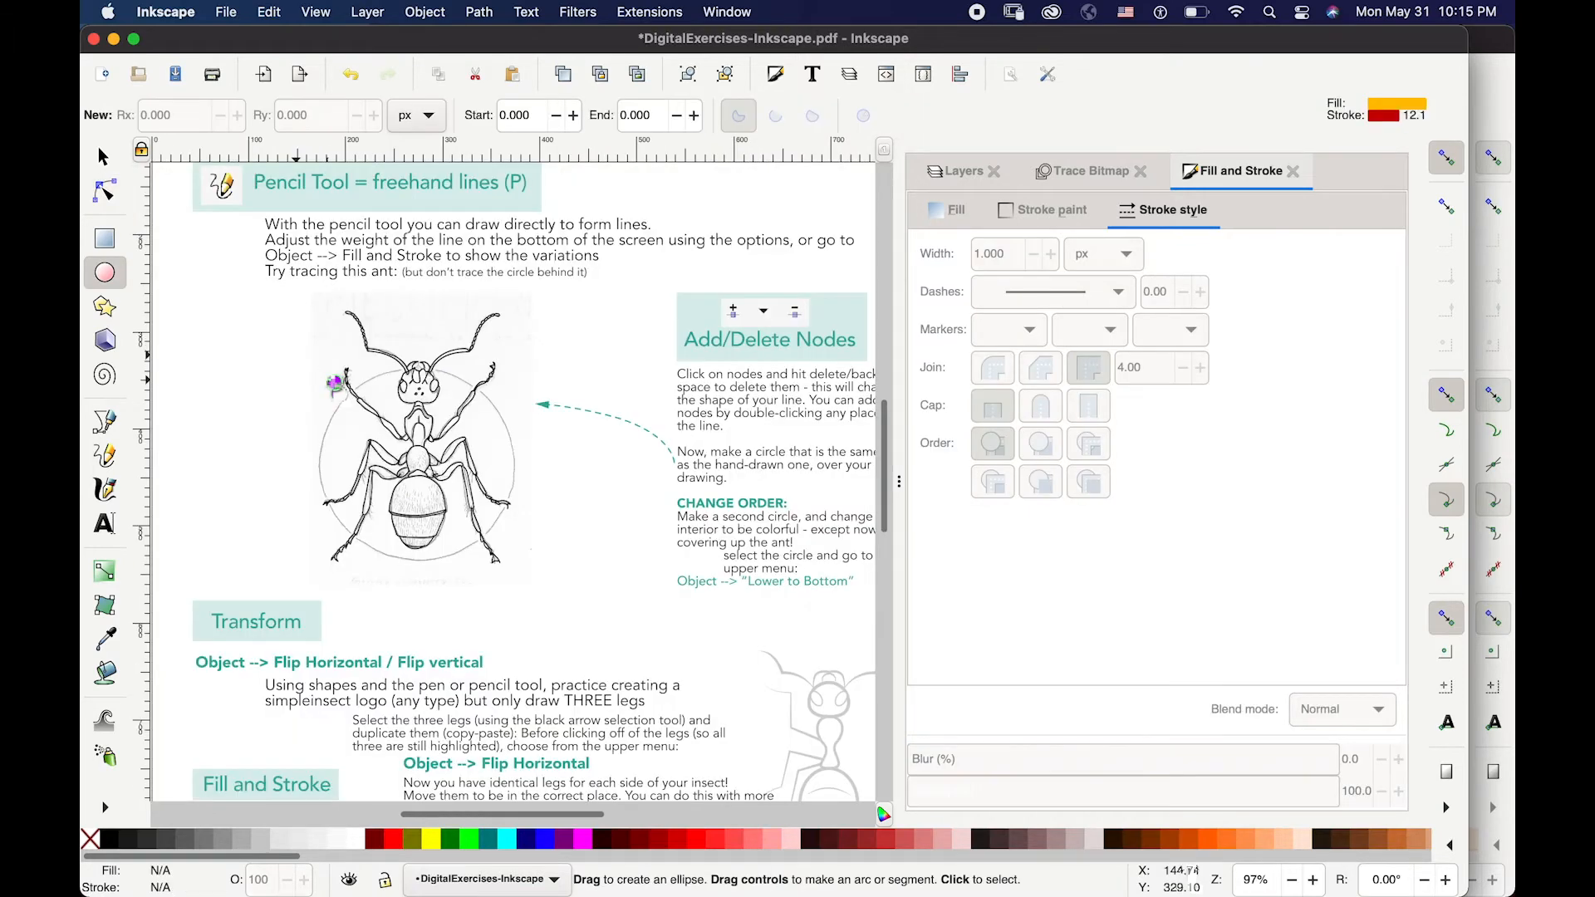
- Place a circle with both radii set to 100 px over the ant, aligned with the hand-drawn circle
{"action": "mouse_move", "coordinate": [332, 382]}
{"action": "left_mouse_down"}
{"action": "mouse_move", "coordinate": [472, 473]}
{"action": "mouse_move", "coordinate": [449, 498]}
{"action": "mouse_move", "coordinate": [441, 477]}
{"action": "mouse_move", "coordinate": [524, 554]}
{"action": "left_mouse_up"}
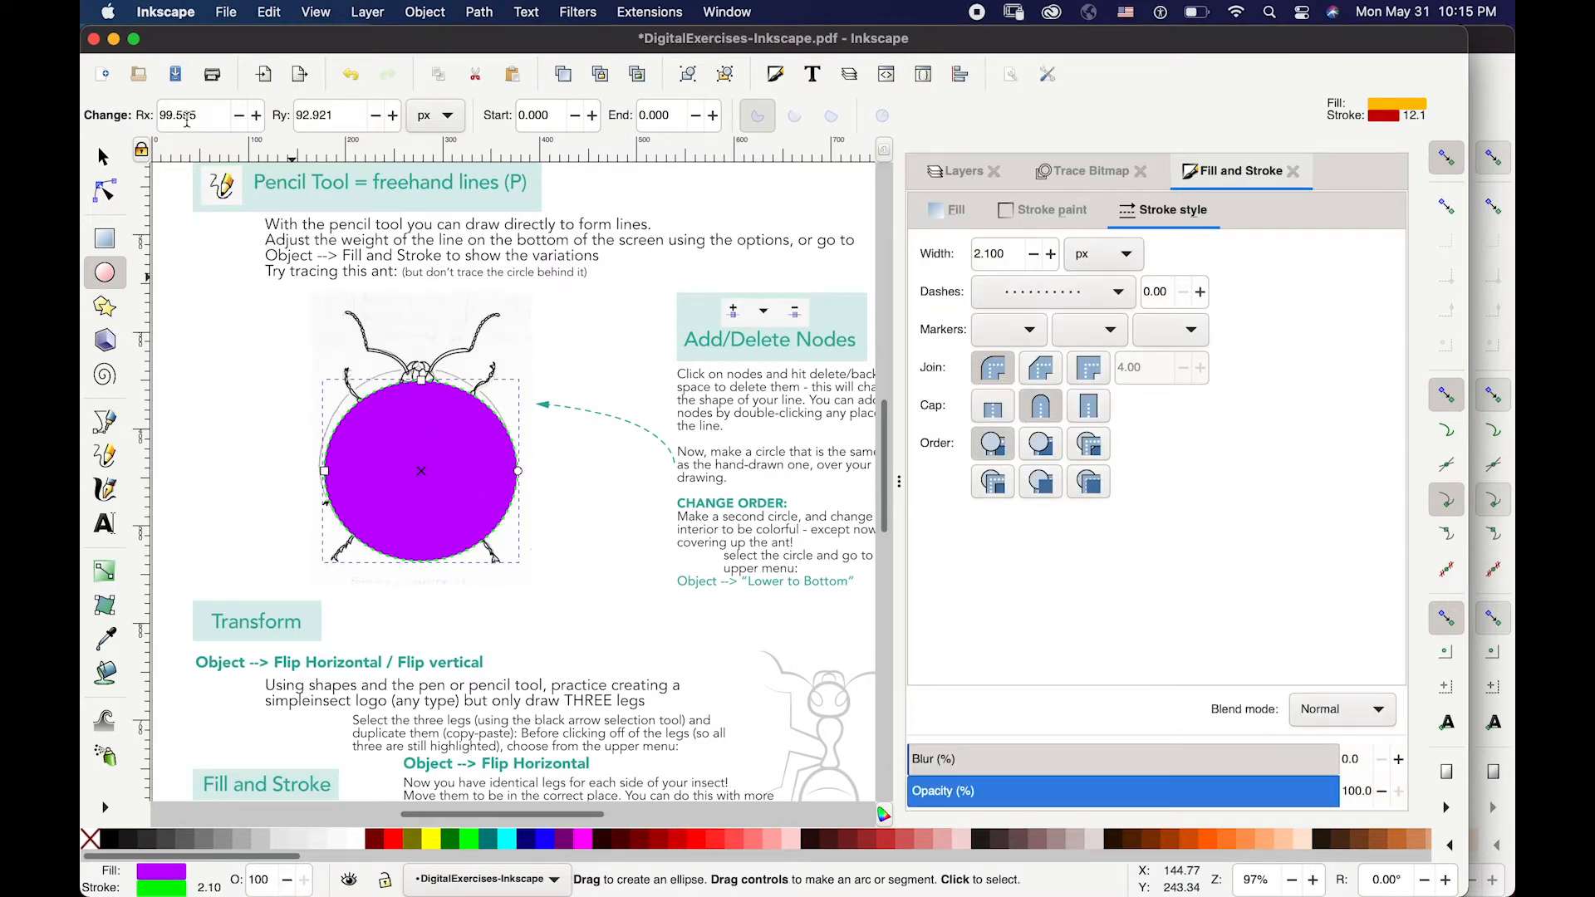
{"action": "left_click_drag", "start_coordinate": [198, 116], "coordinate": [171, 115]}
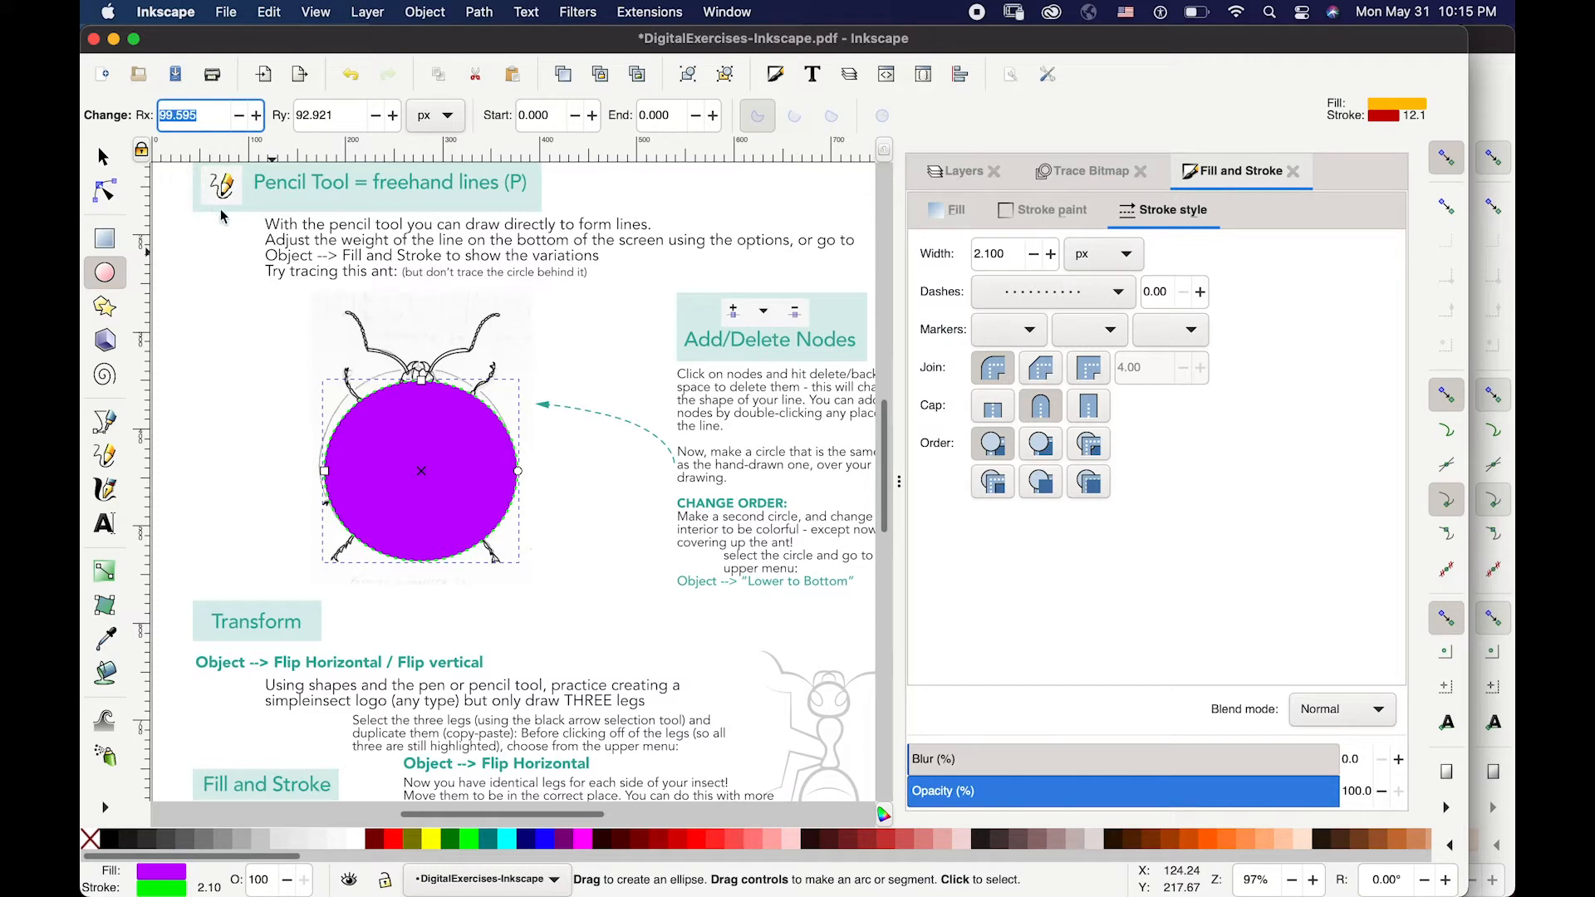
{"action": "type", "text": "100"}
{"action": "key", "text": "Tab"}
{"action": "type", "text": "100"}
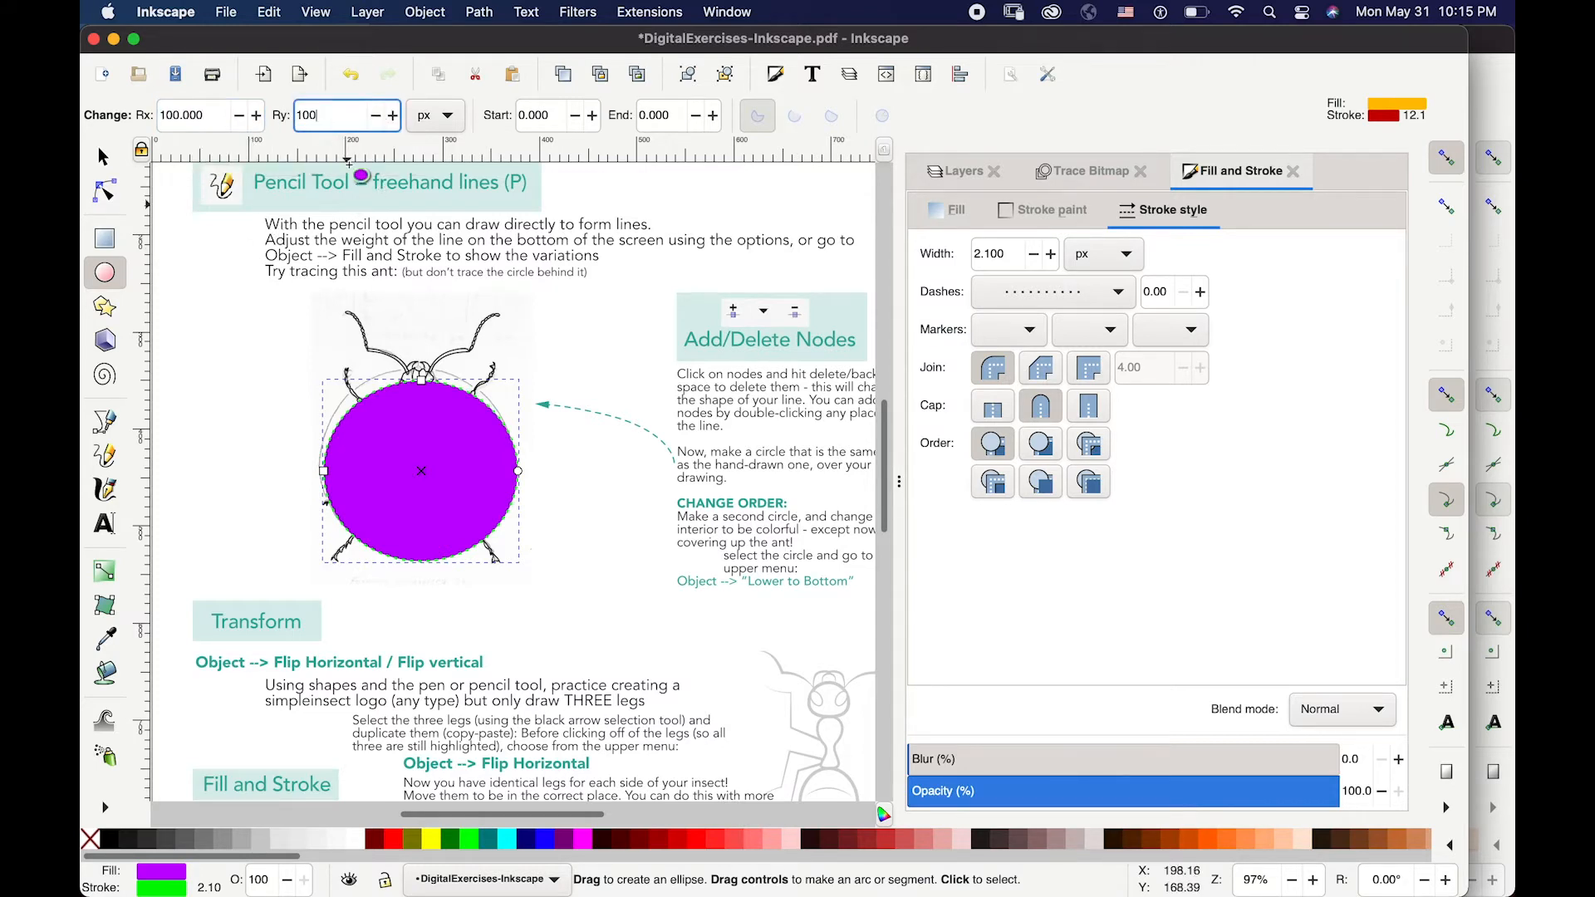
{"action": "left_click", "coordinate": [103, 159]}
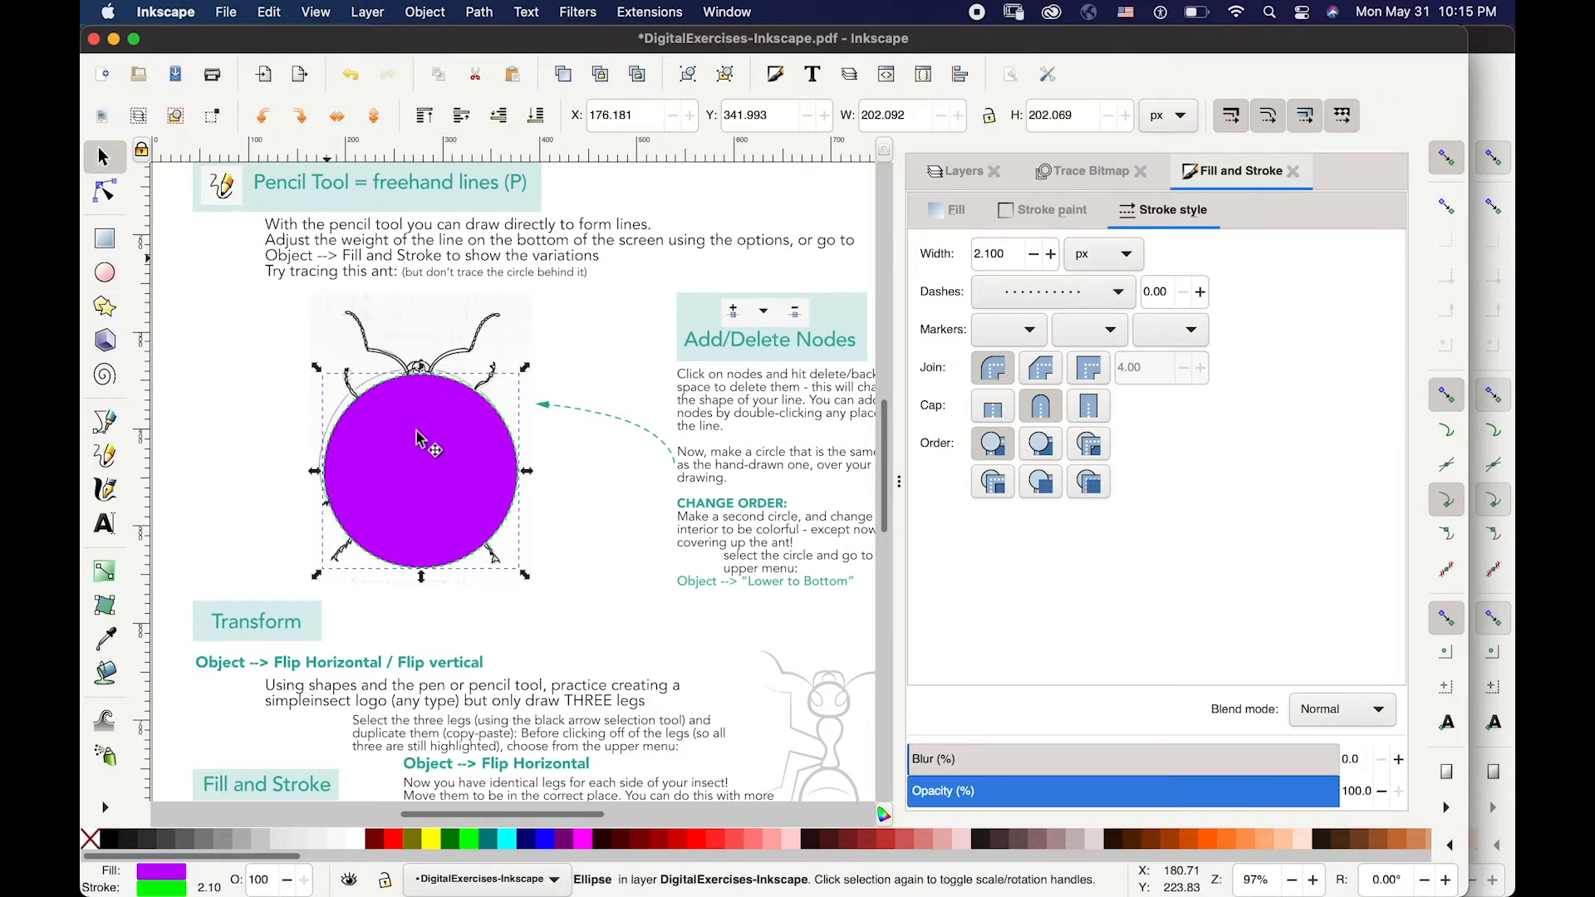
{"action": "left_click_drag", "start_coordinate": [412, 441], "coordinate": [407, 442]}
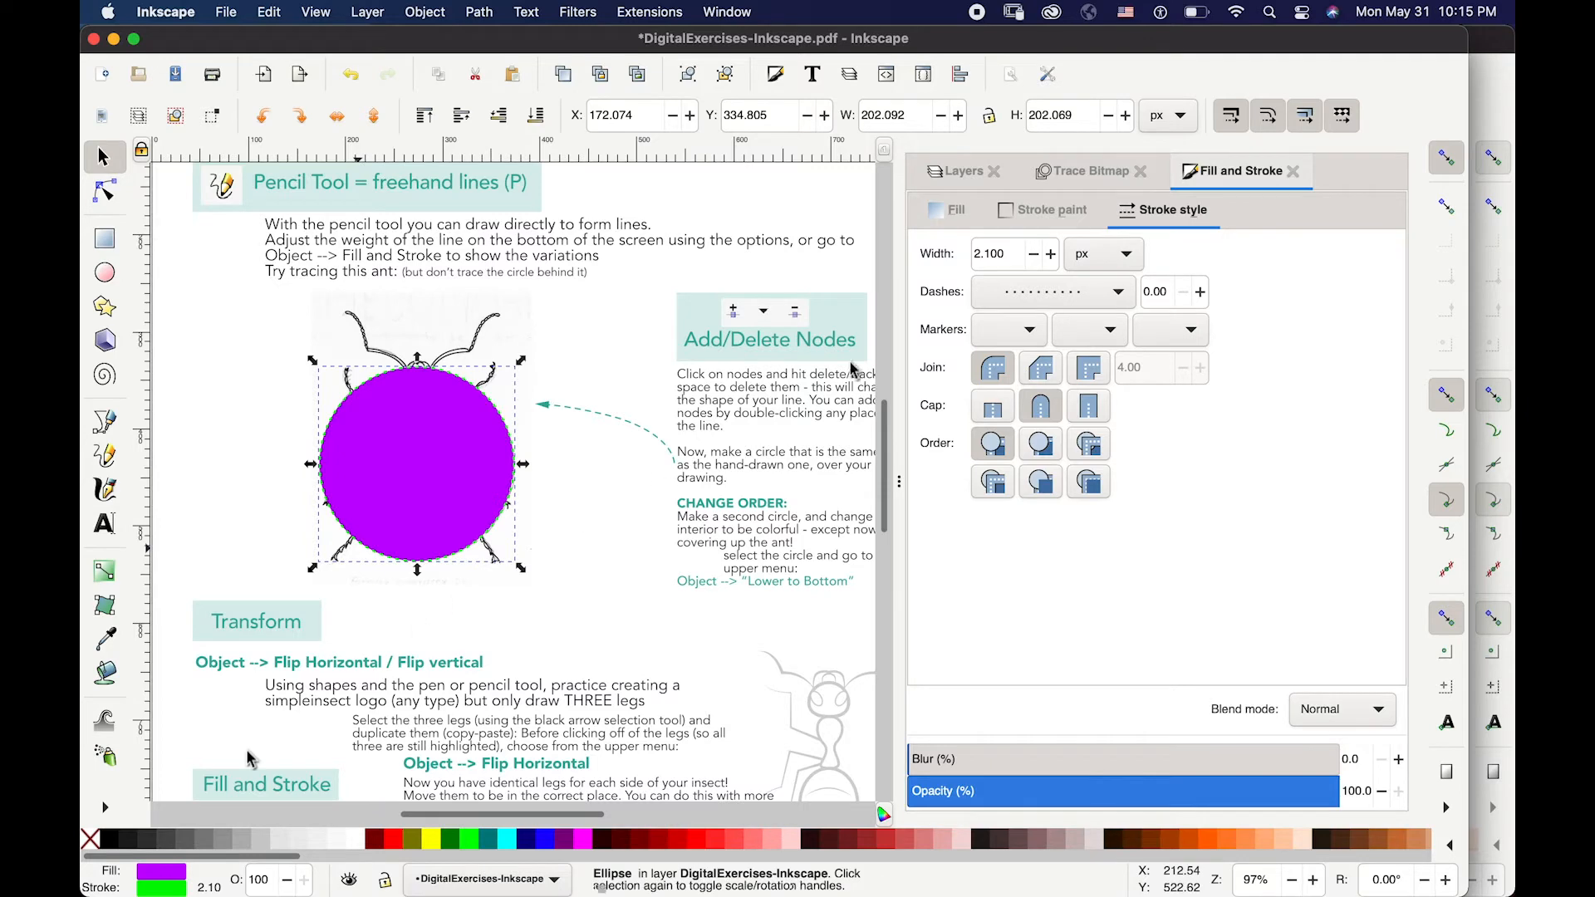
- Fill the circle with flat light green b8eb7bff and lower it to the bottom, behind the ant
{"action": "left_click", "coordinate": [947, 213]}
{"action": "left_click", "coordinate": [1175, 363]}
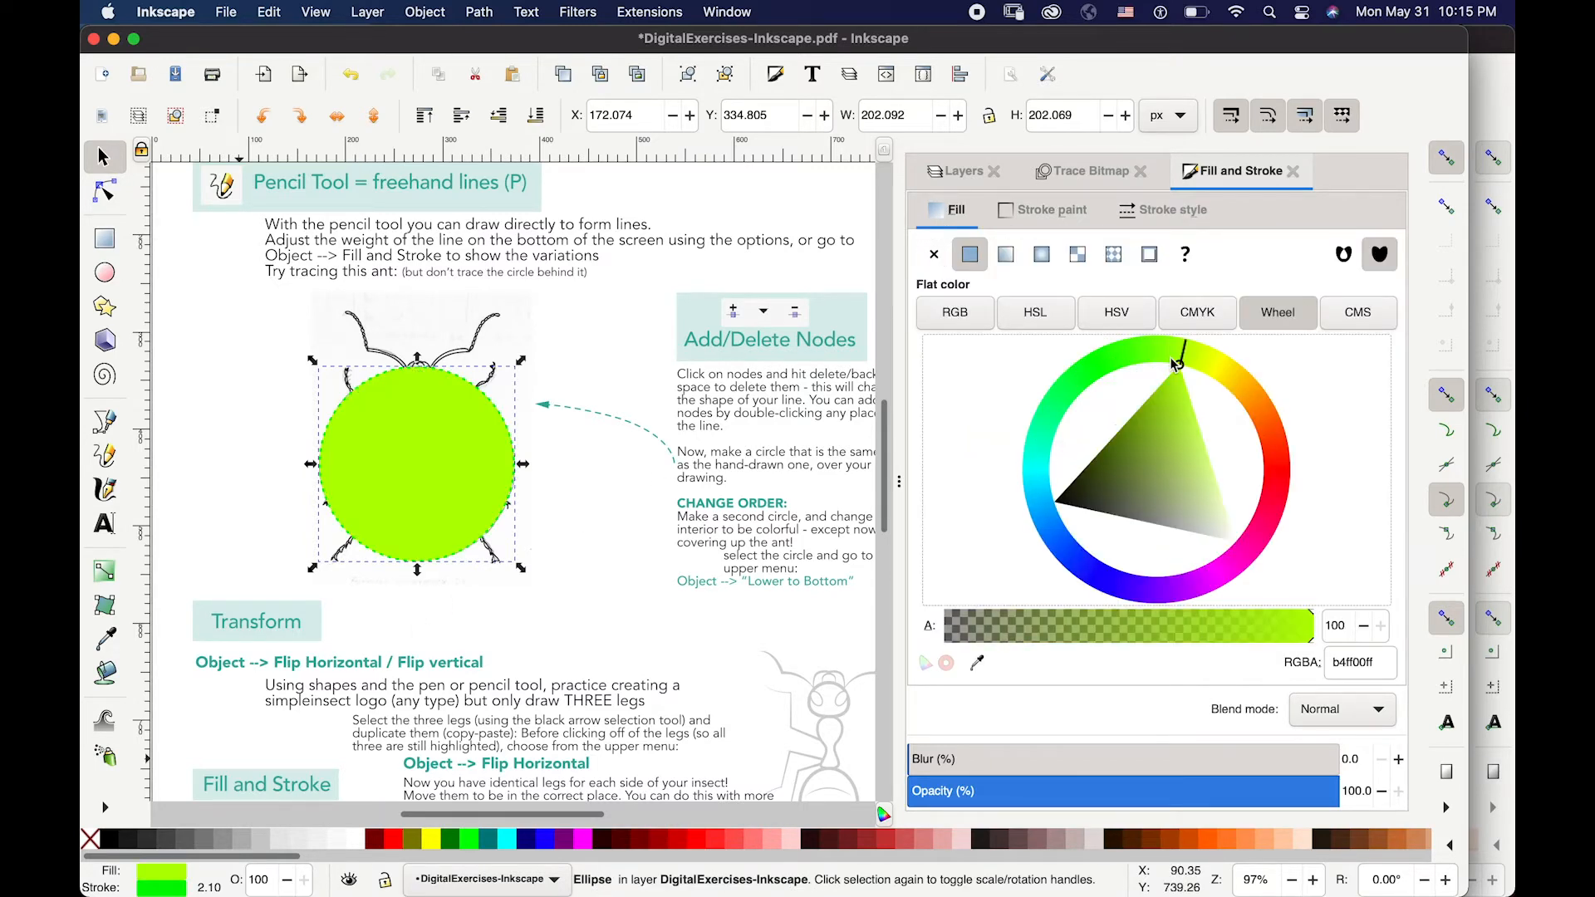
{"action": "left_click", "coordinate": [1166, 353]}
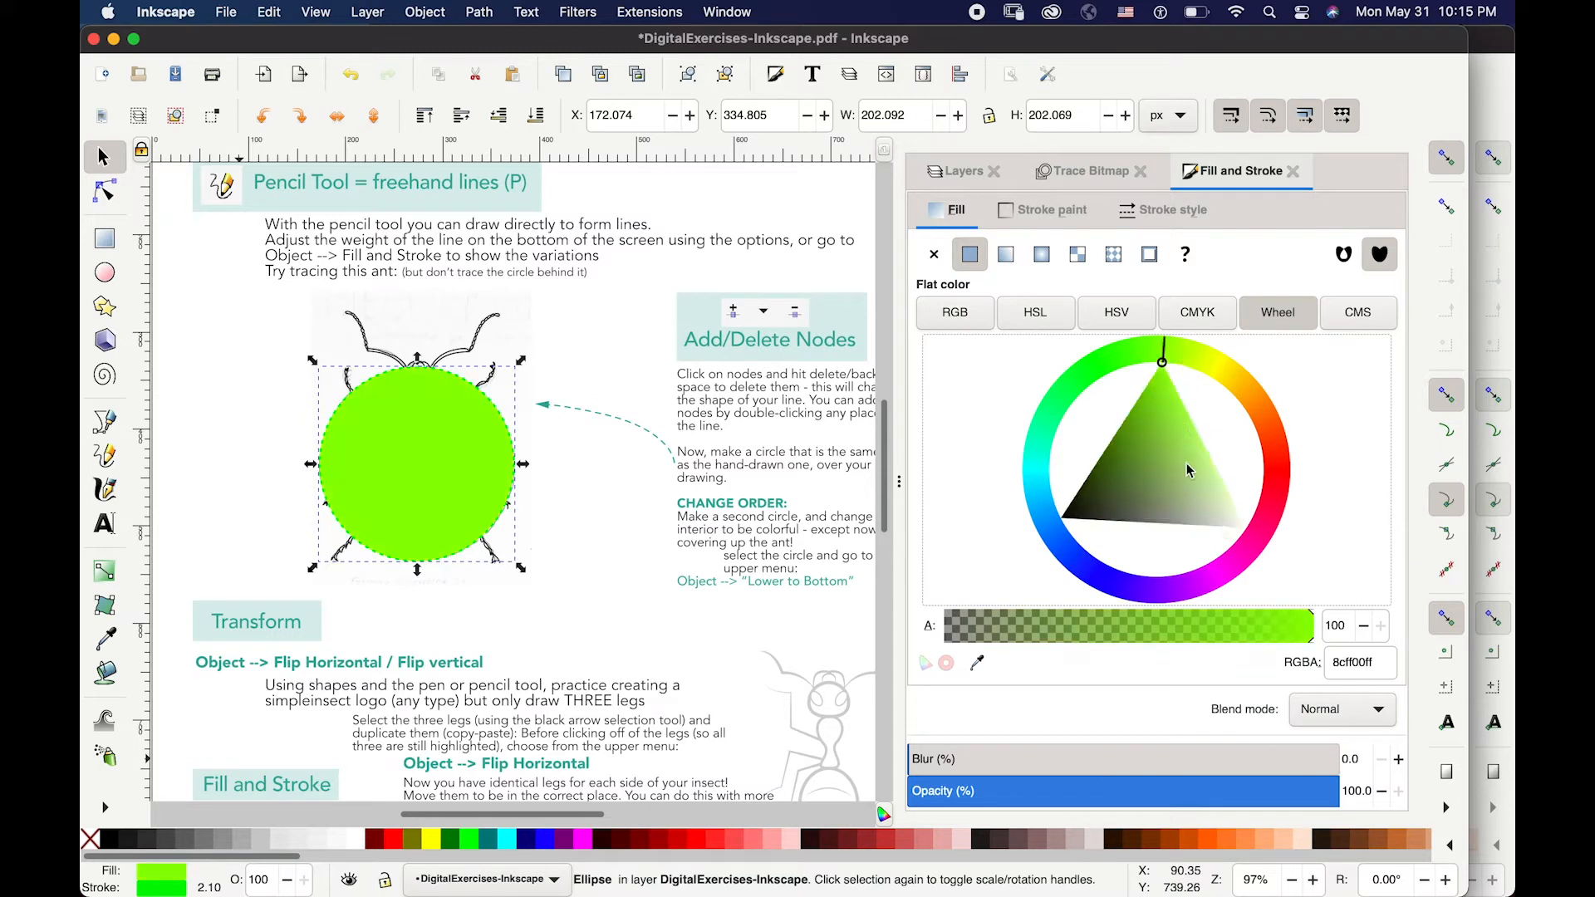
{"action": "left_click", "coordinate": [1194, 454]}
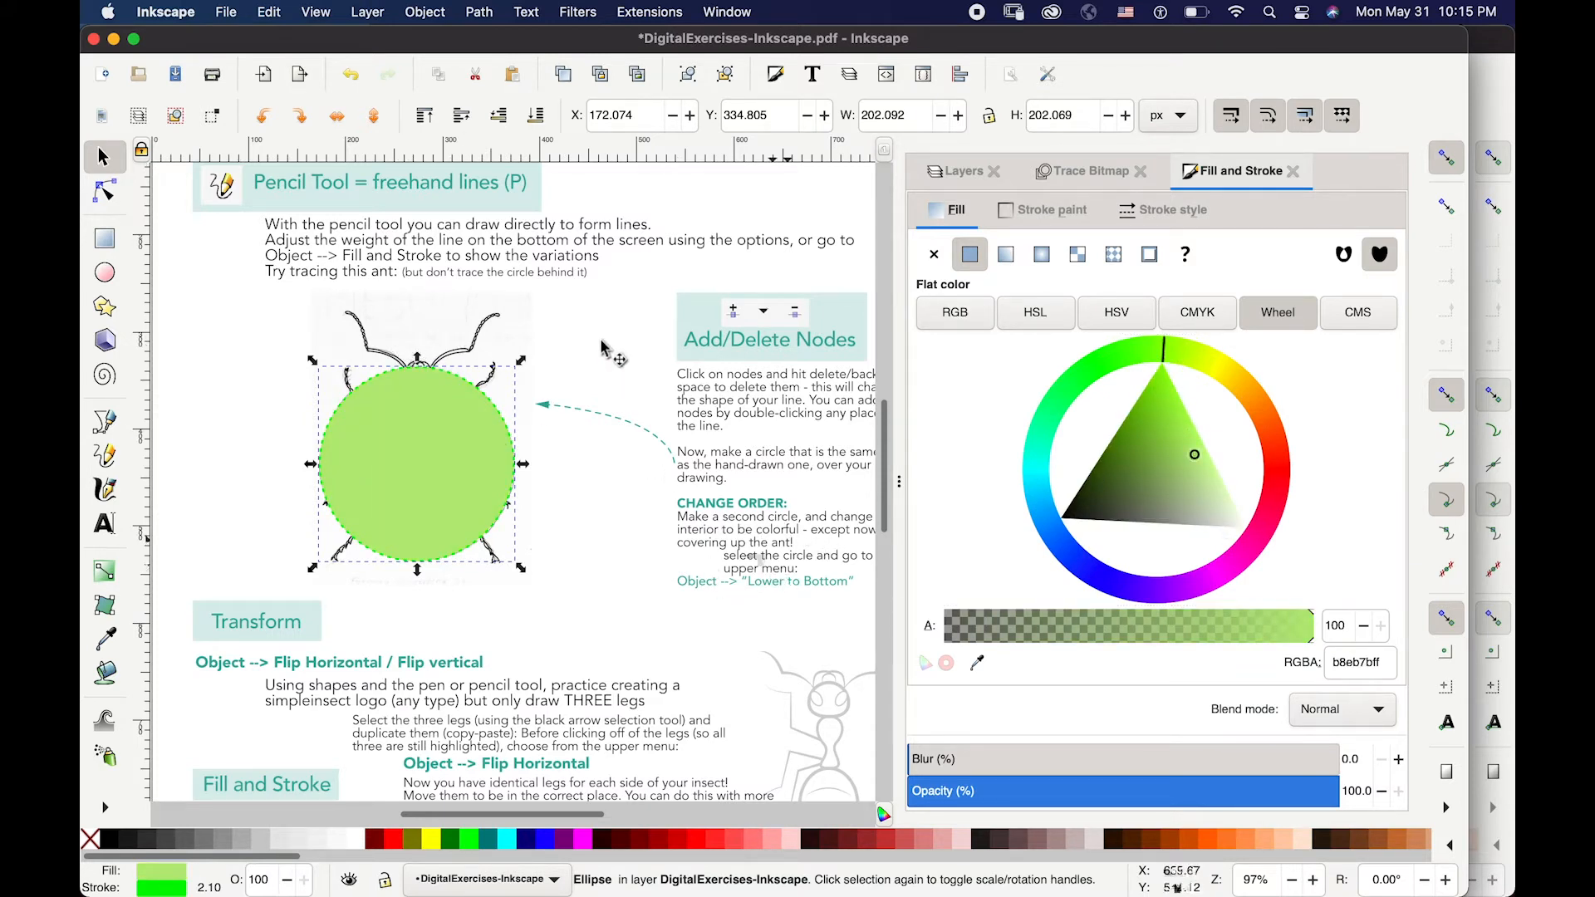
{"action": "left_click", "coordinate": [421, 13]}
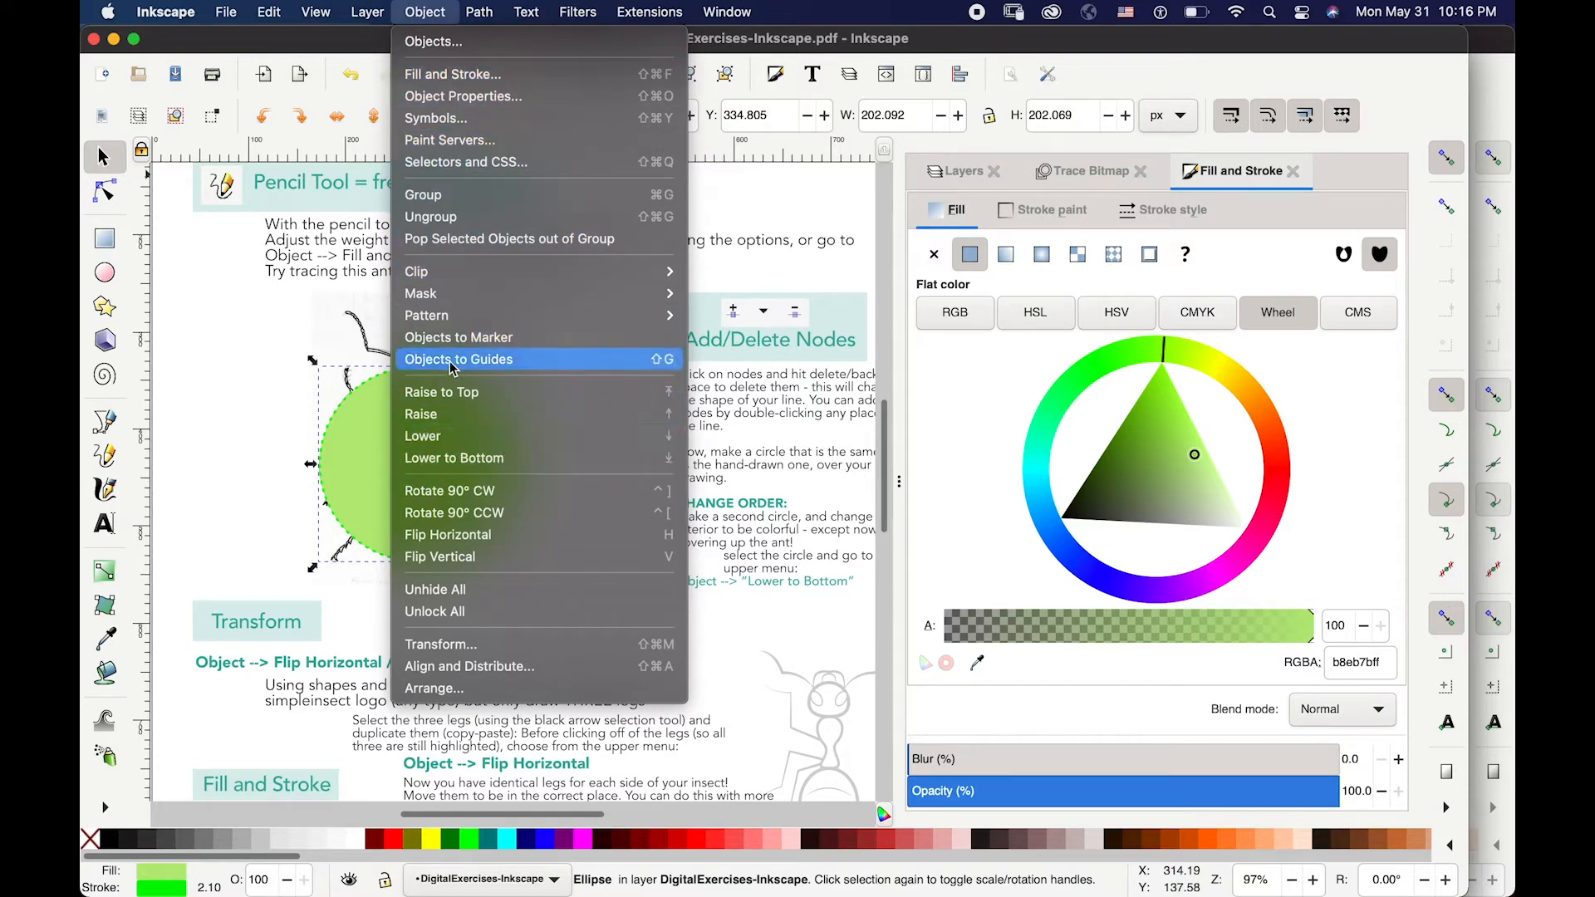
{"action": "left_click", "coordinate": [436, 458]}
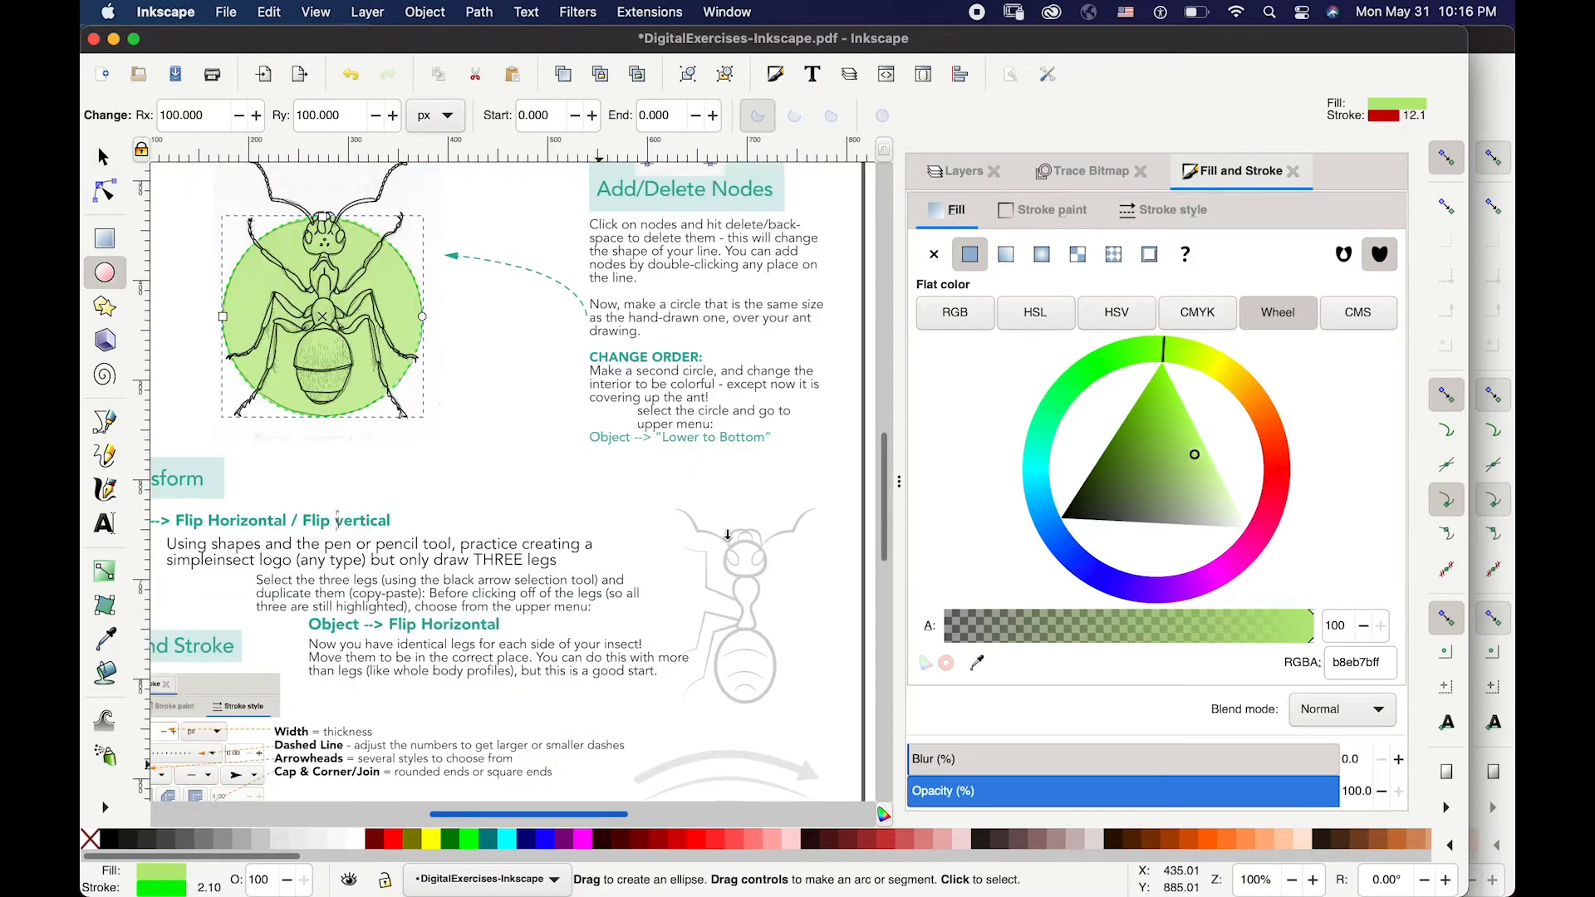
- Draw three ellipses for the insect logo's head, thorax and abdomen, giving the abdomen radii of about 27 by 39 px
{"action": "scroll", "coordinate": [728, 534], "scroll_direction": "right", "scroll_amount": 3}
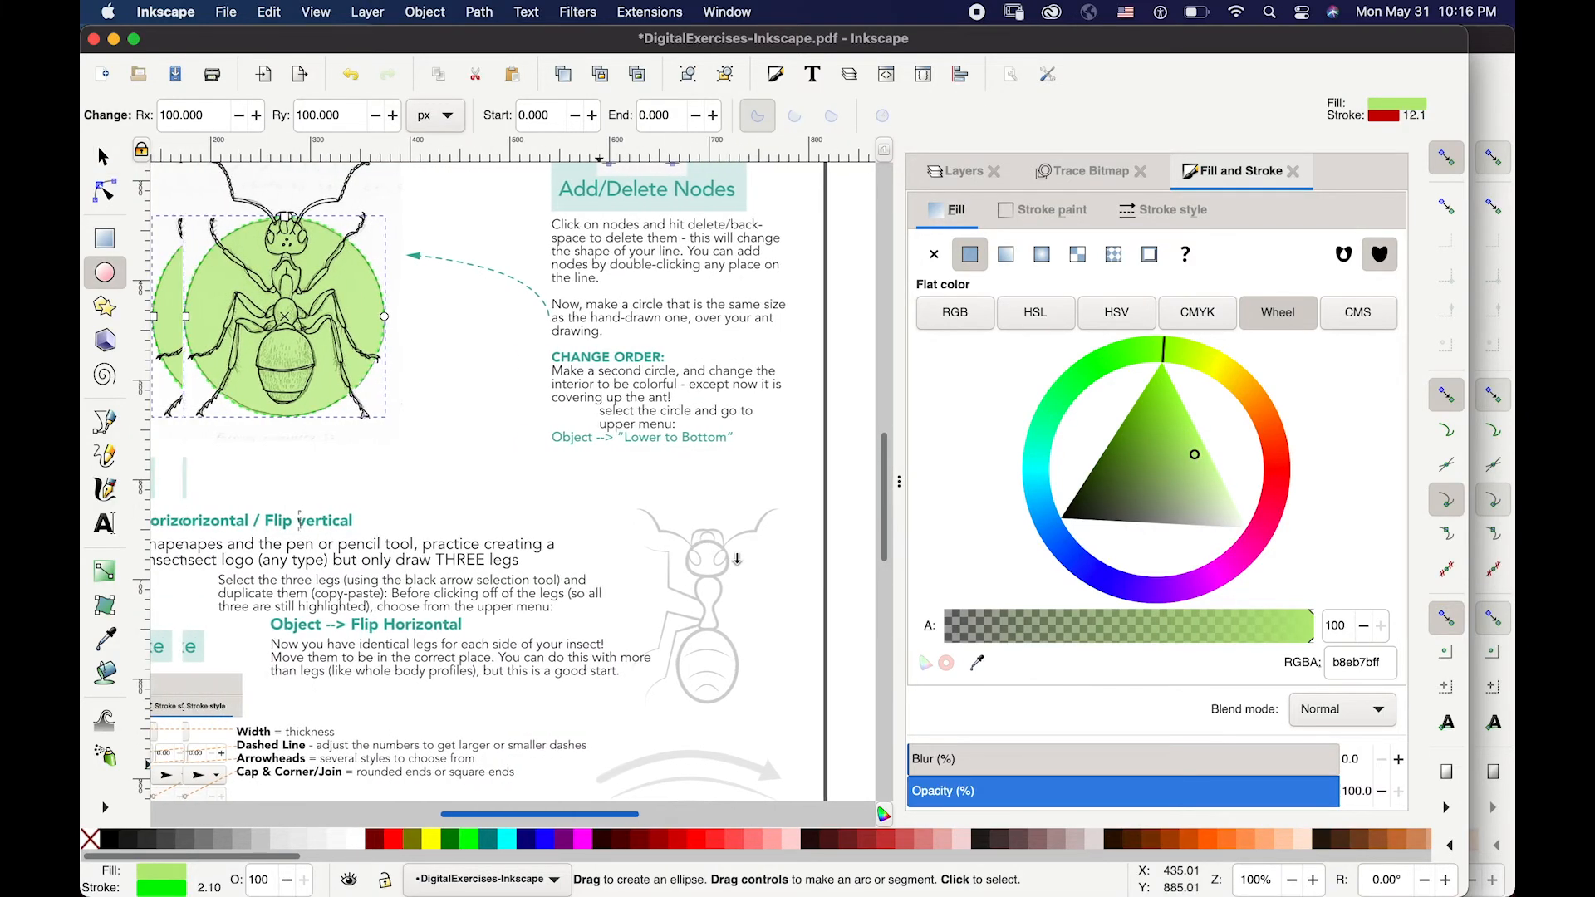
{"action": "scroll", "coordinate": [576, 466], "scroll_direction": "left", "scroll_amount": 1}
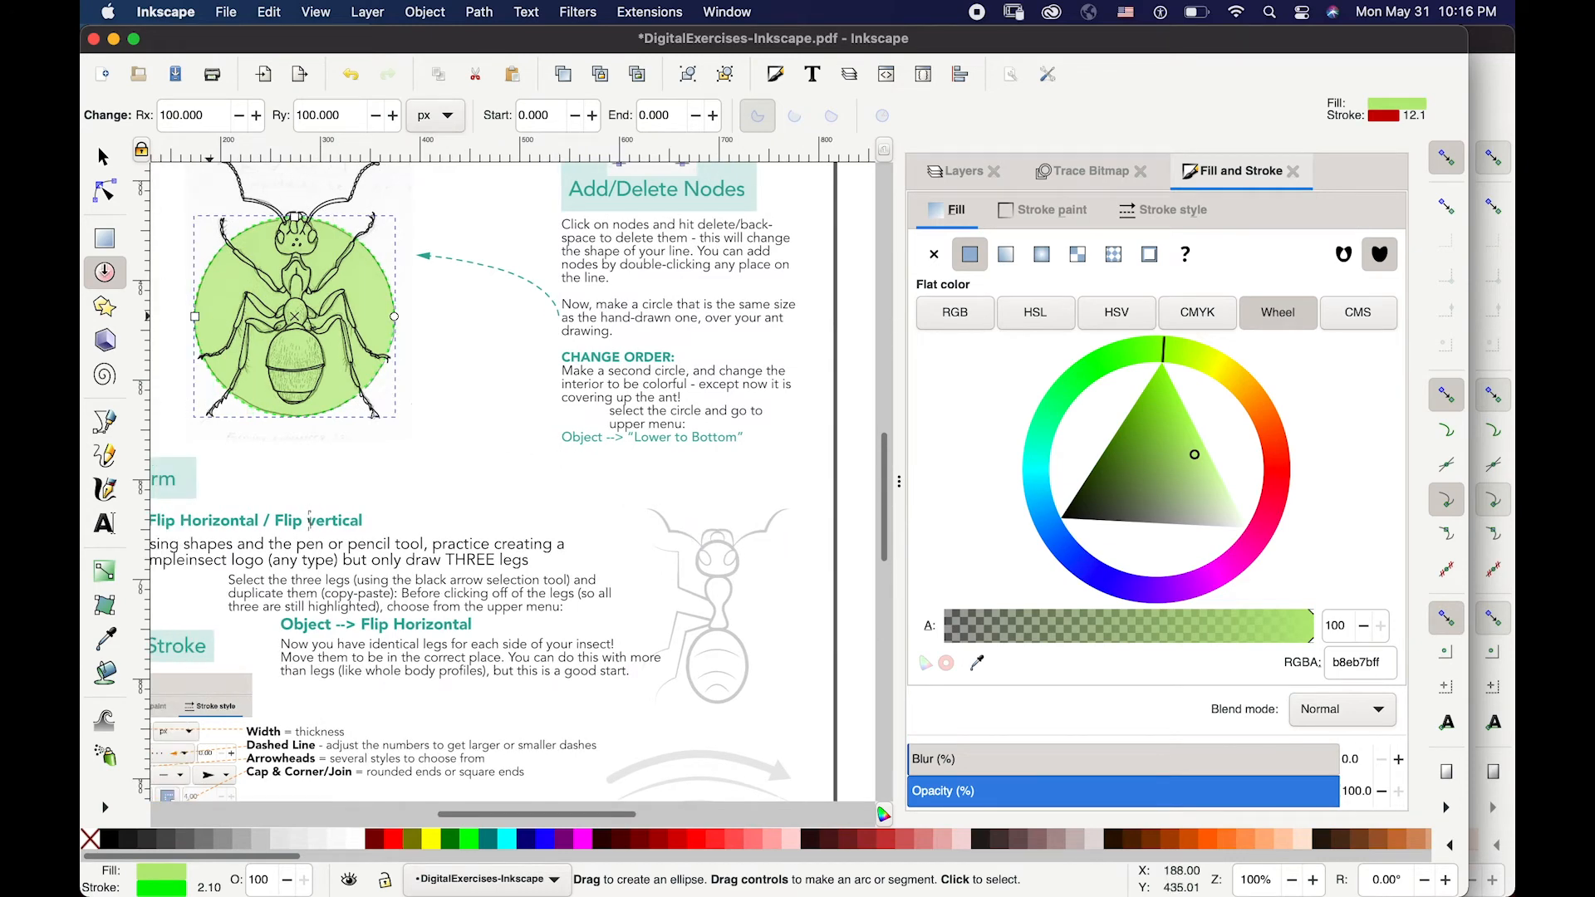
{"action": "left_click_drag", "start_coordinate": [701, 508], "coordinate": [753, 603]}
{"action": "left_click_drag", "start_coordinate": [718, 660], "coordinate": [764, 701]}
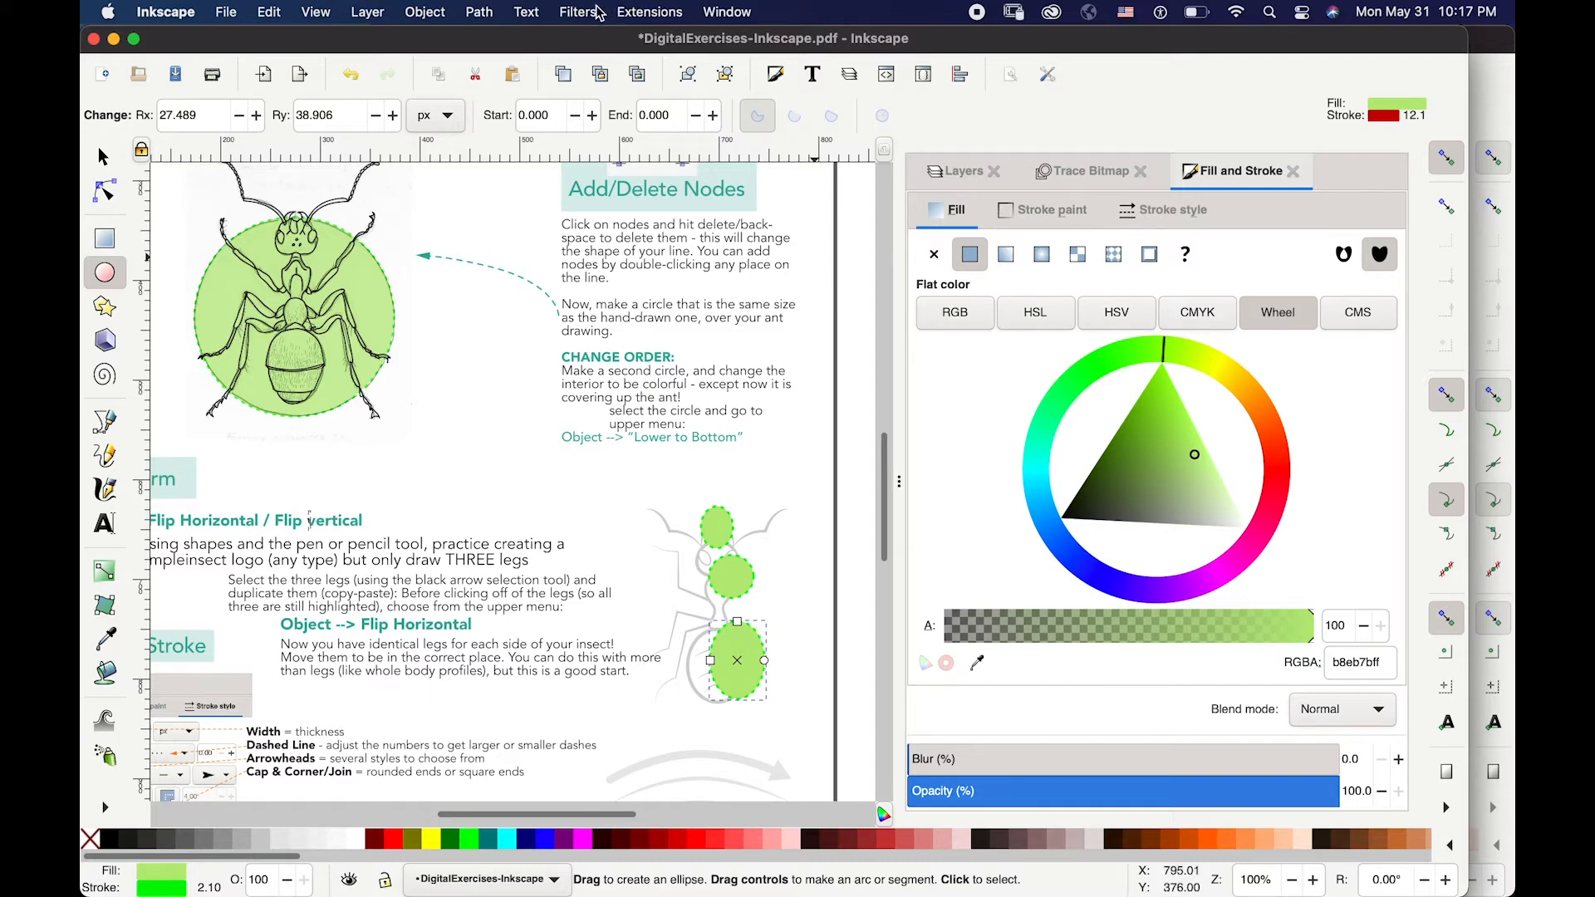
- Select the insect logo's head, thorax and abdomen ellipses and align their centres on a common vertical axis
{"action": "left_click", "coordinate": [409, 12]}
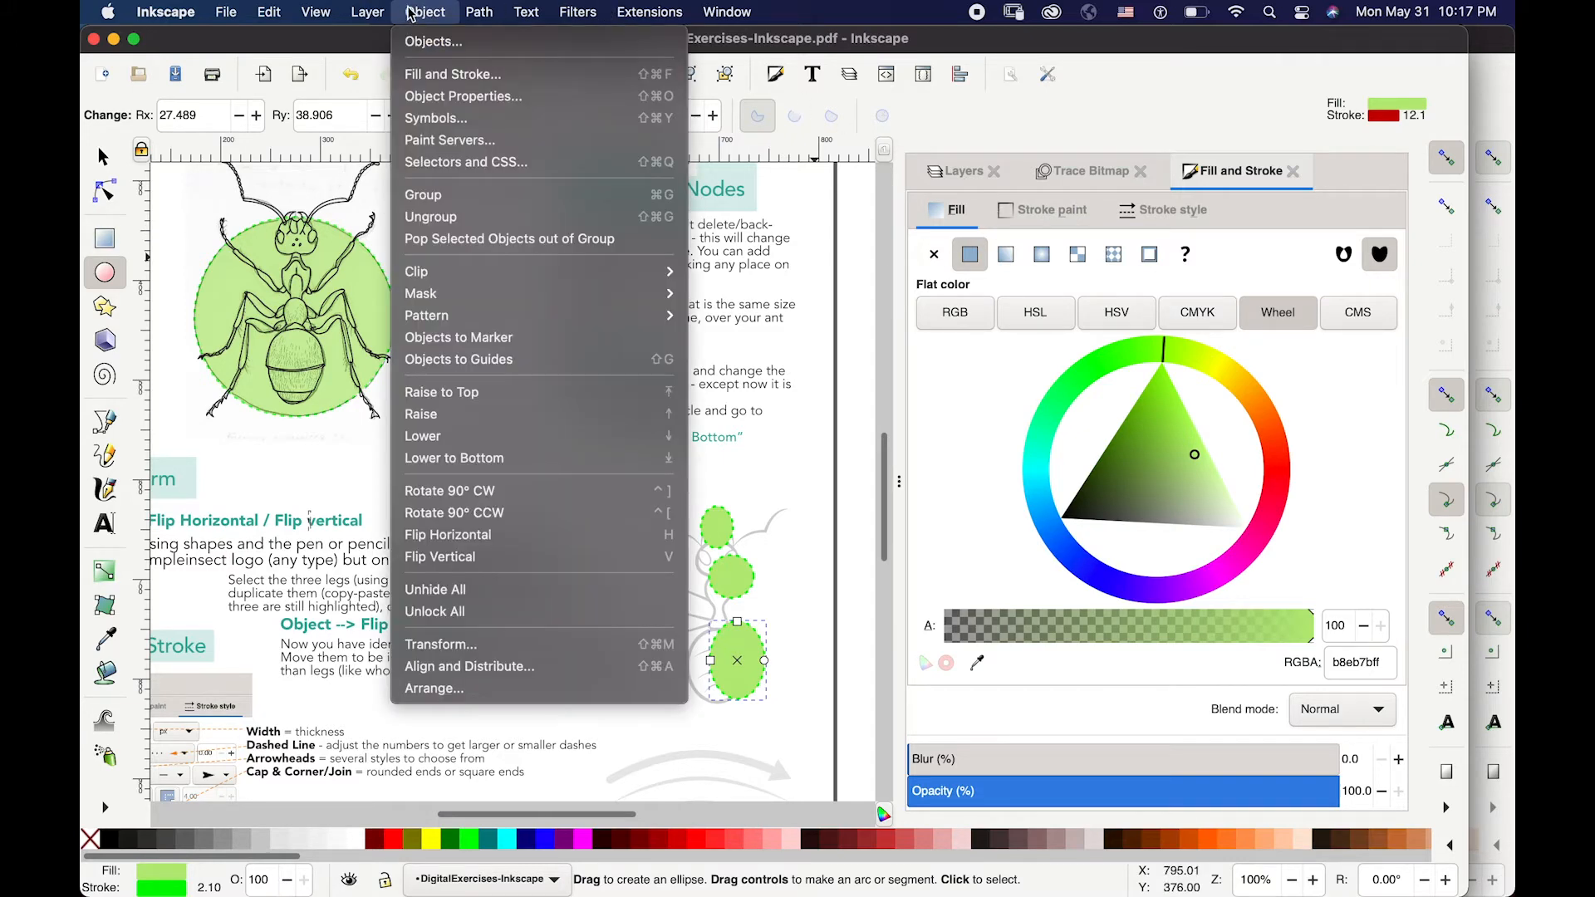
{"action": "left_click", "coordinate": [408, 12]}
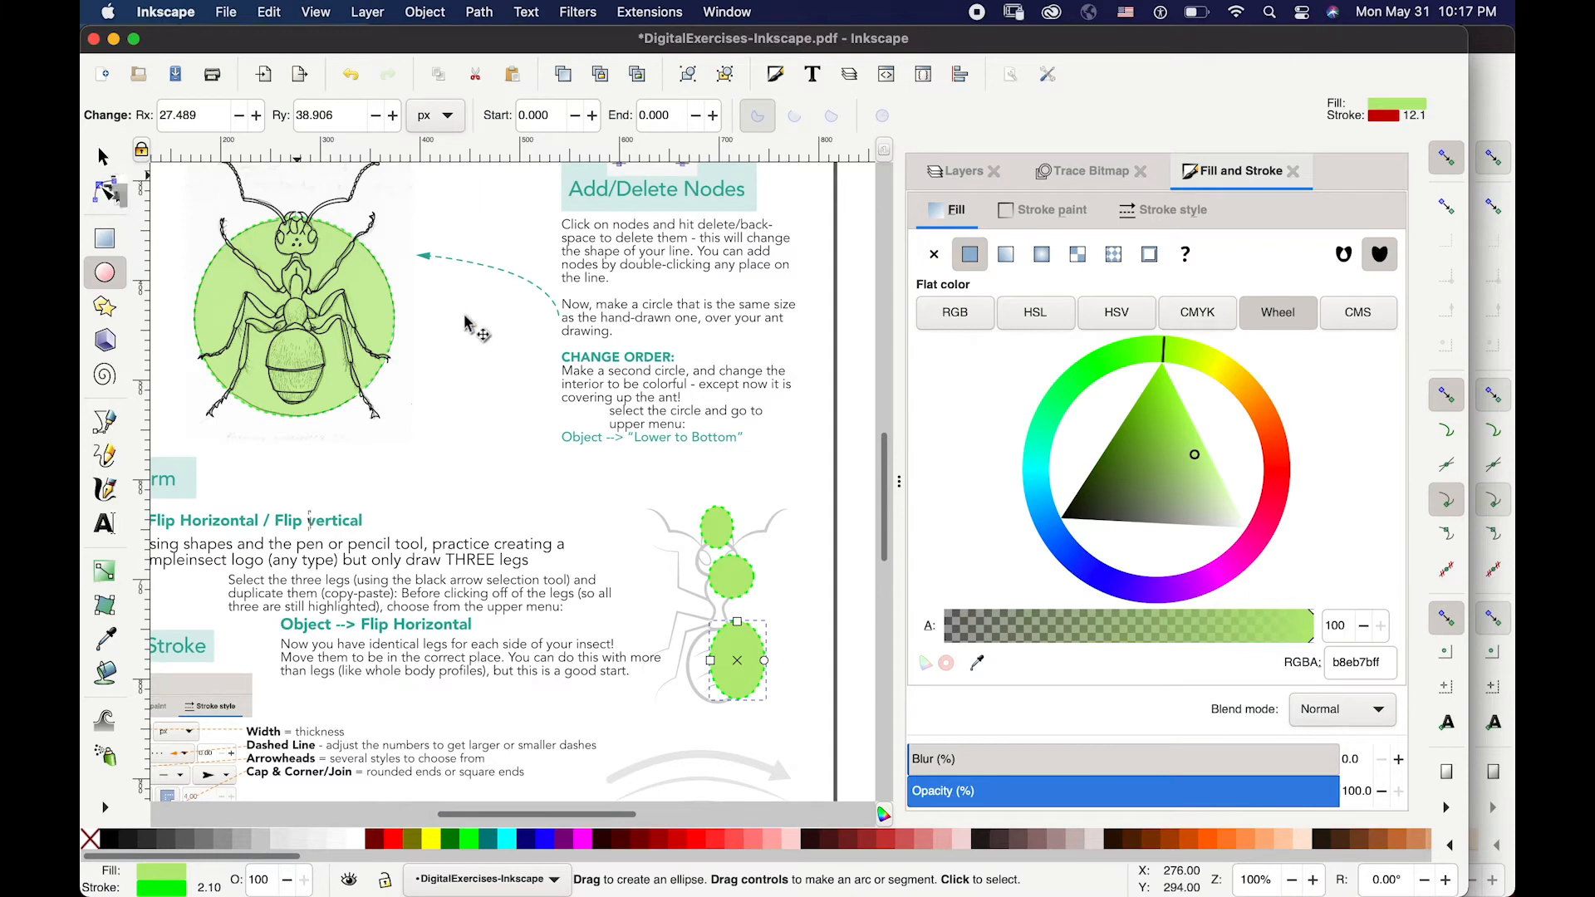
{"action": "key", "text": "s"}
{"action": "left_click", "coordinate": [730, 577], "text": "shift"}
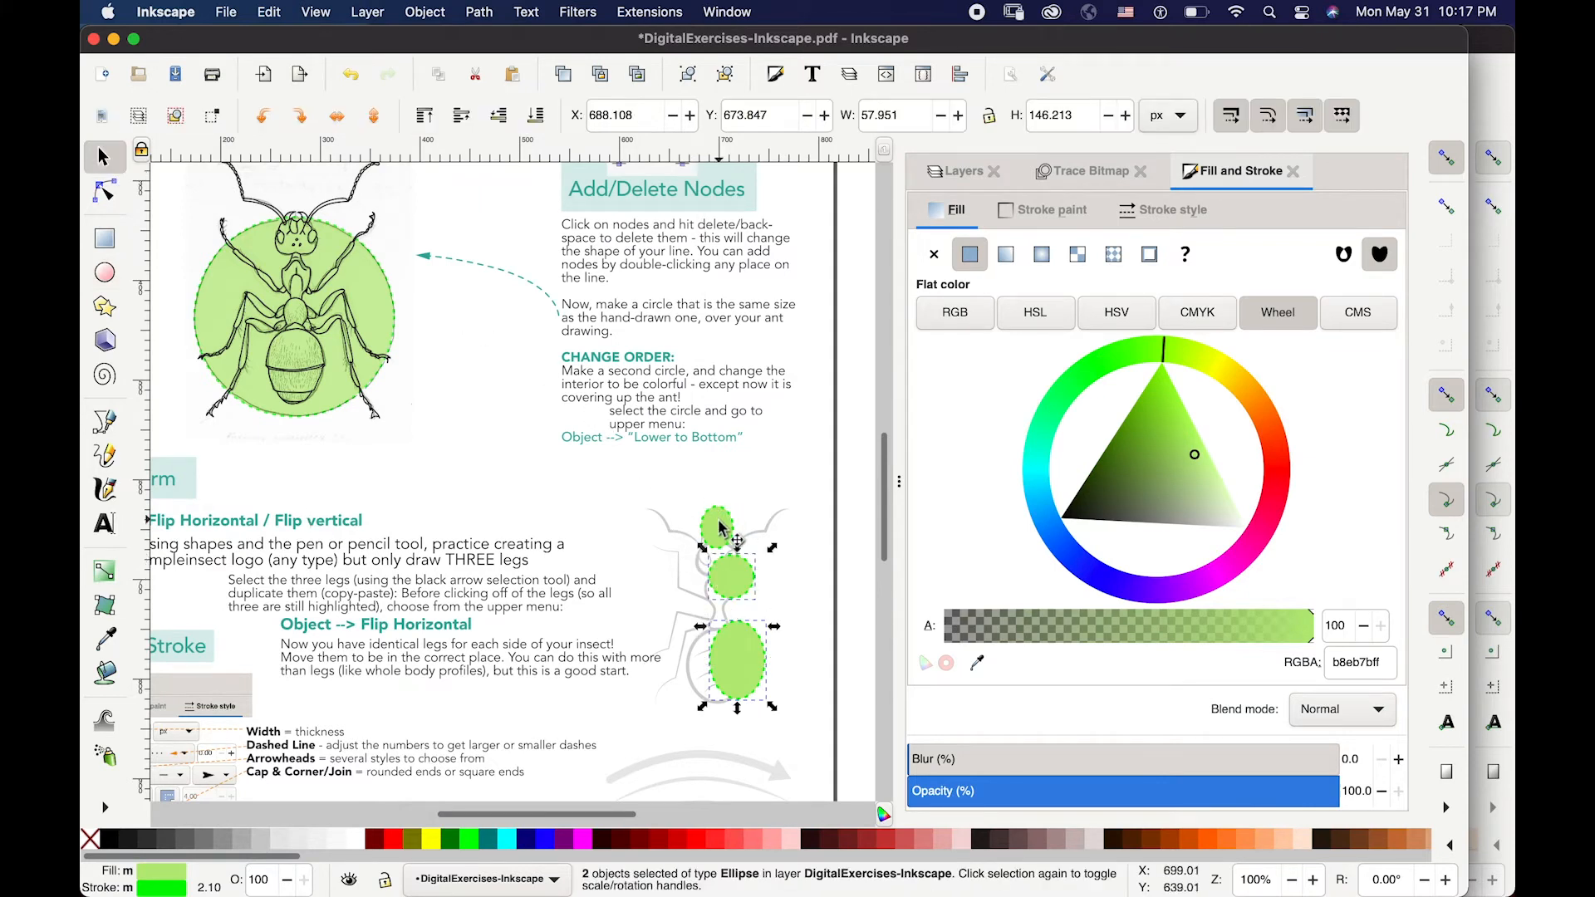
{"action": "left_click", "coordinate": [721, 530], "text": "shift"}
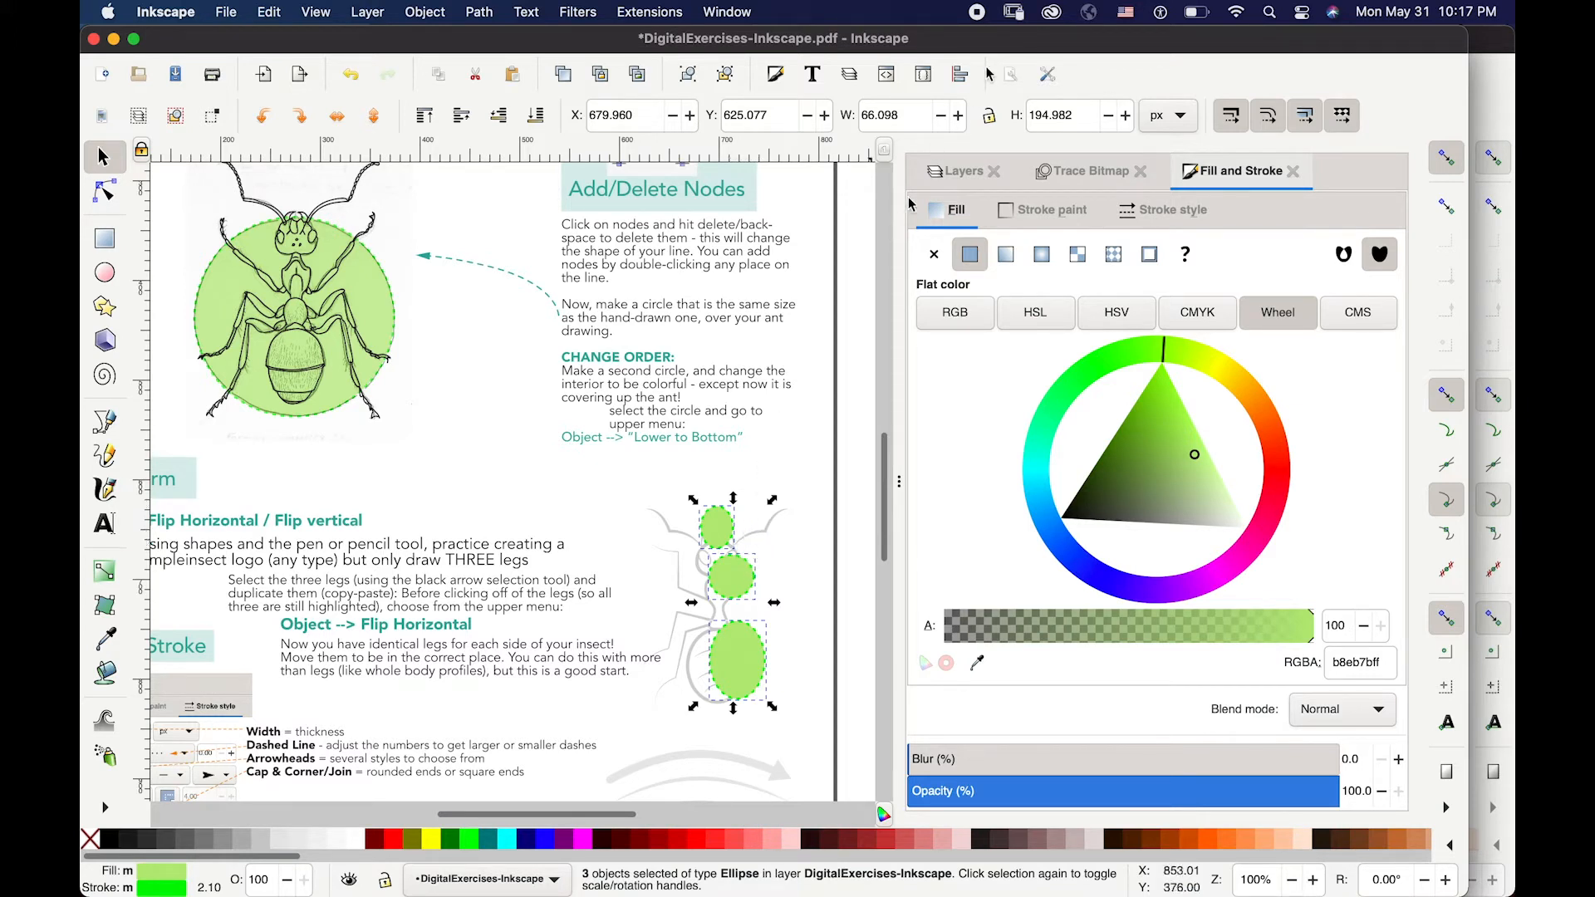
{"action": "left_click", "coordinate": [960, 74]}
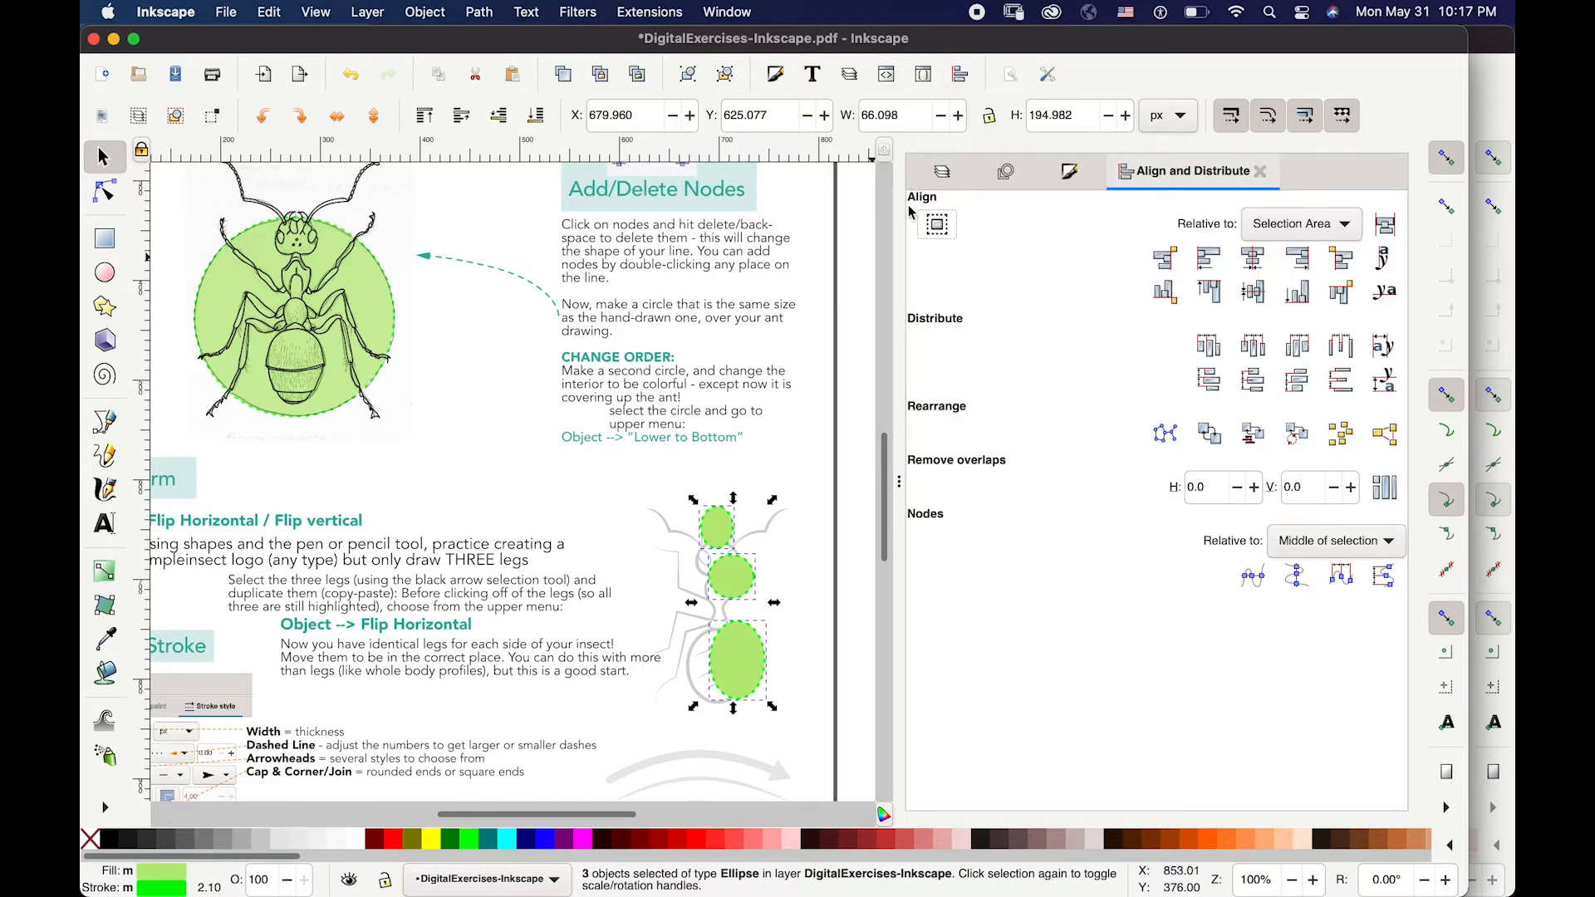
{"action": "left_click", "coordinate": [1253, 259]}
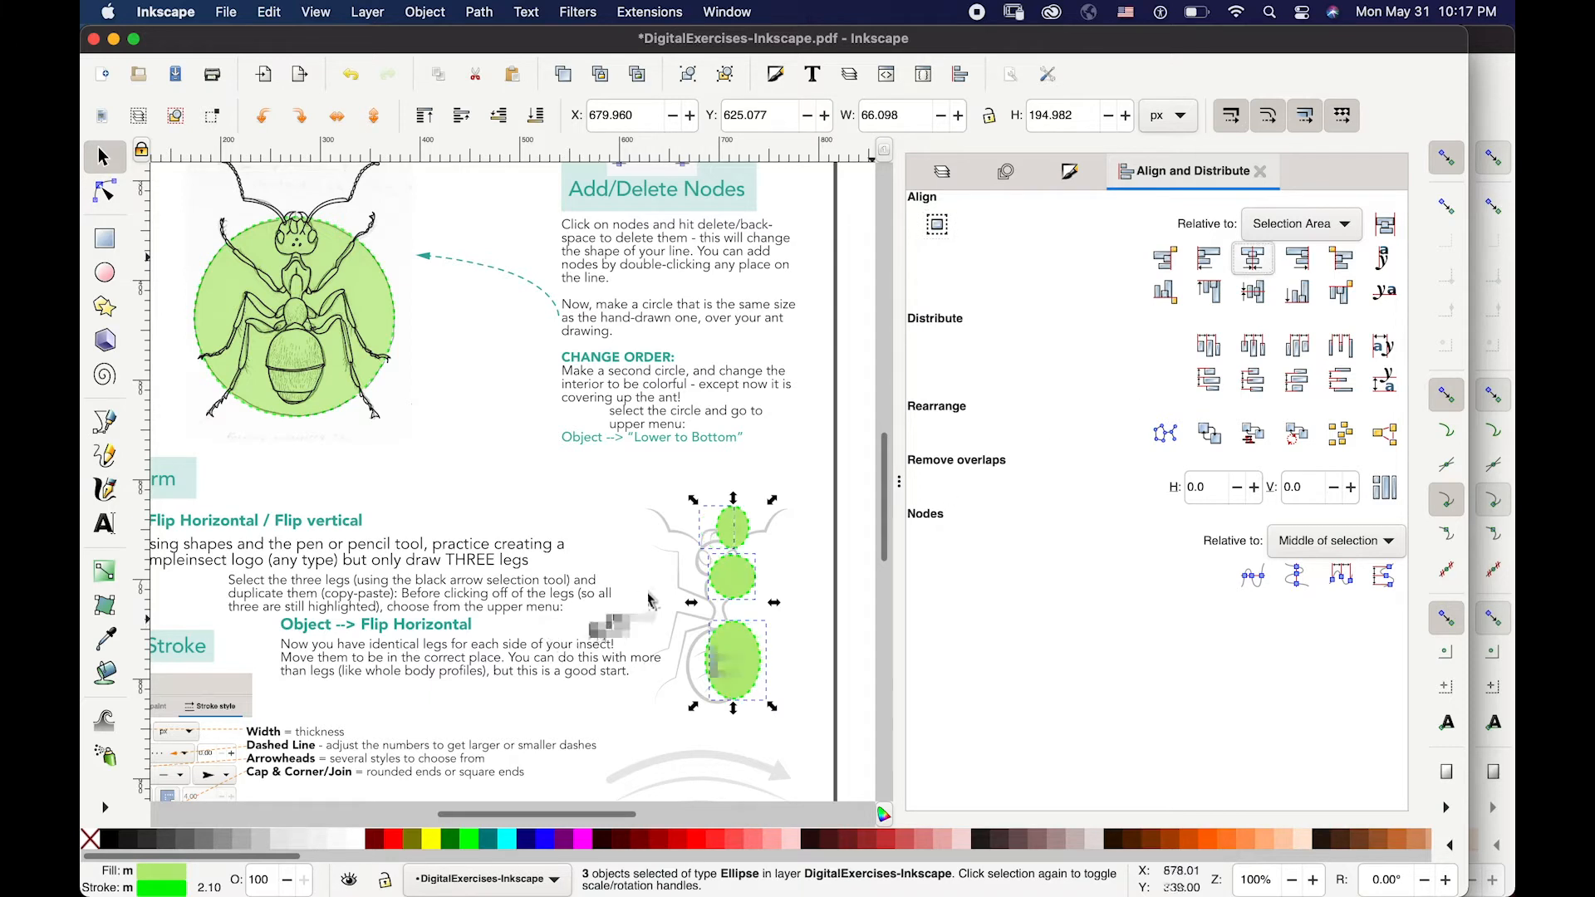
- Stretch the abdomen ellipse upward until its upper edge reaches the thorax, and select all three body ellipses
{"action": "left_click", "coordinate": [744, 635]}
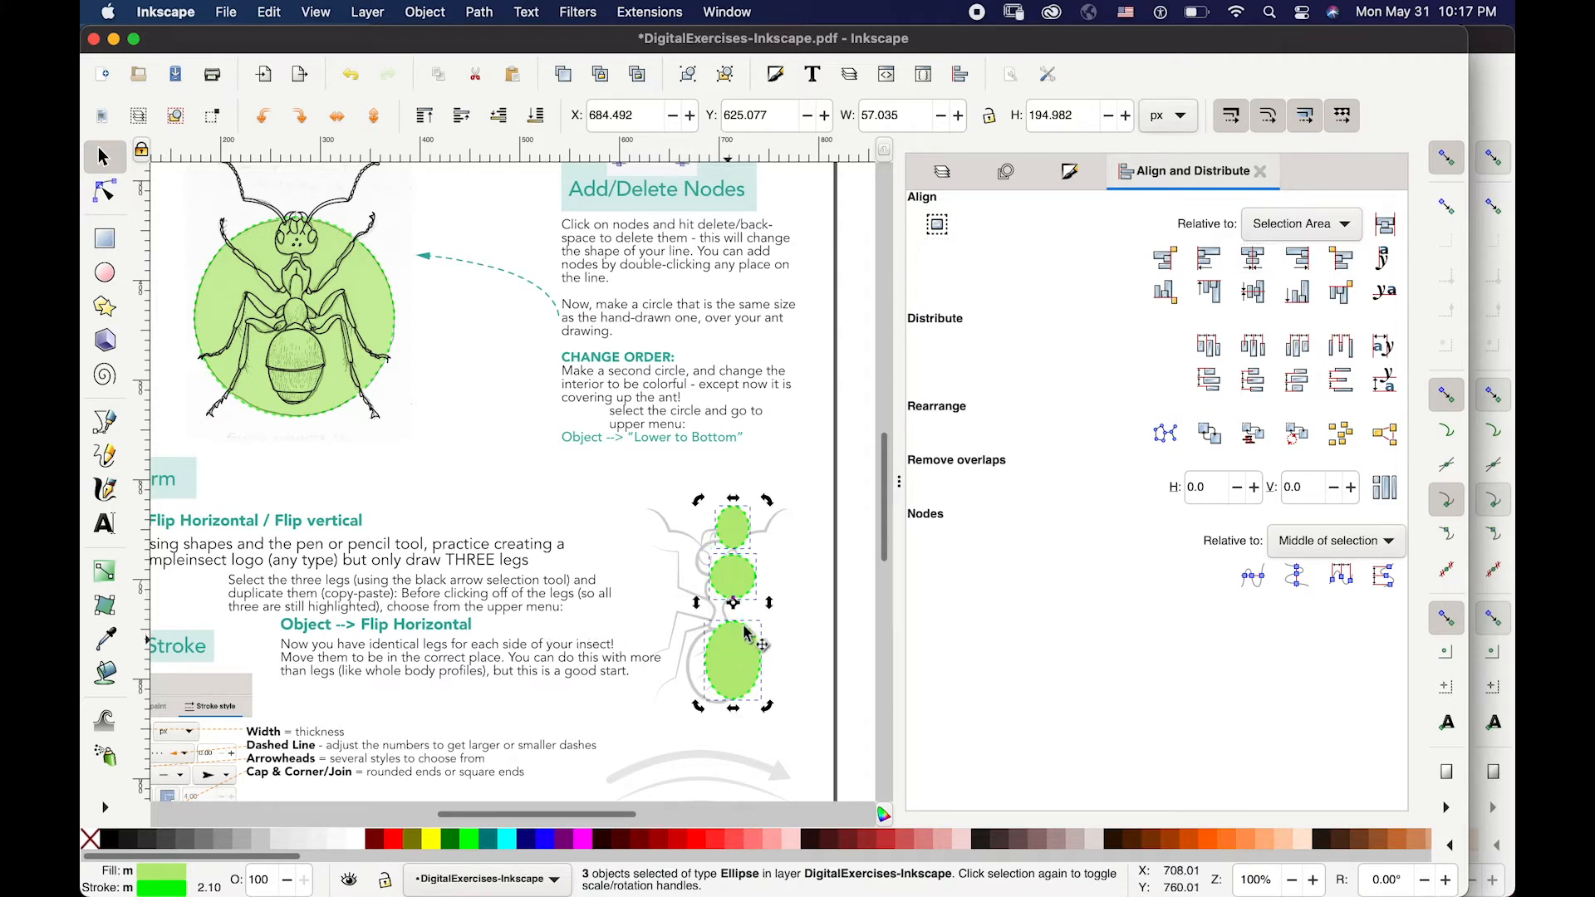
{"action": "key", "text": "Escape"}
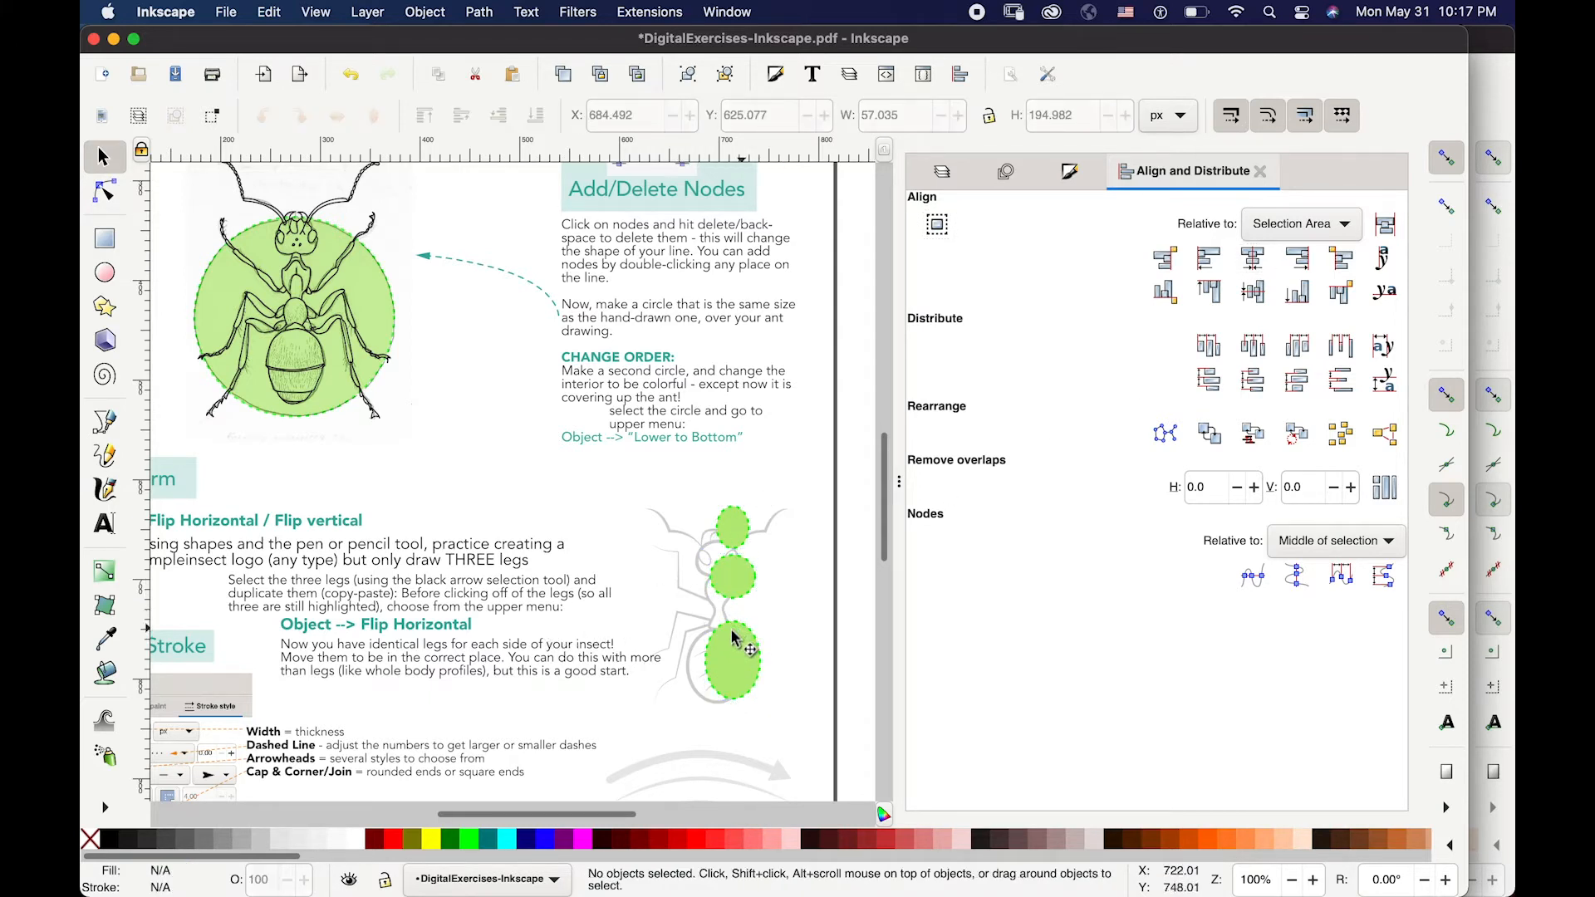
{"action": "left_click", "coordinate": [733, 640]}
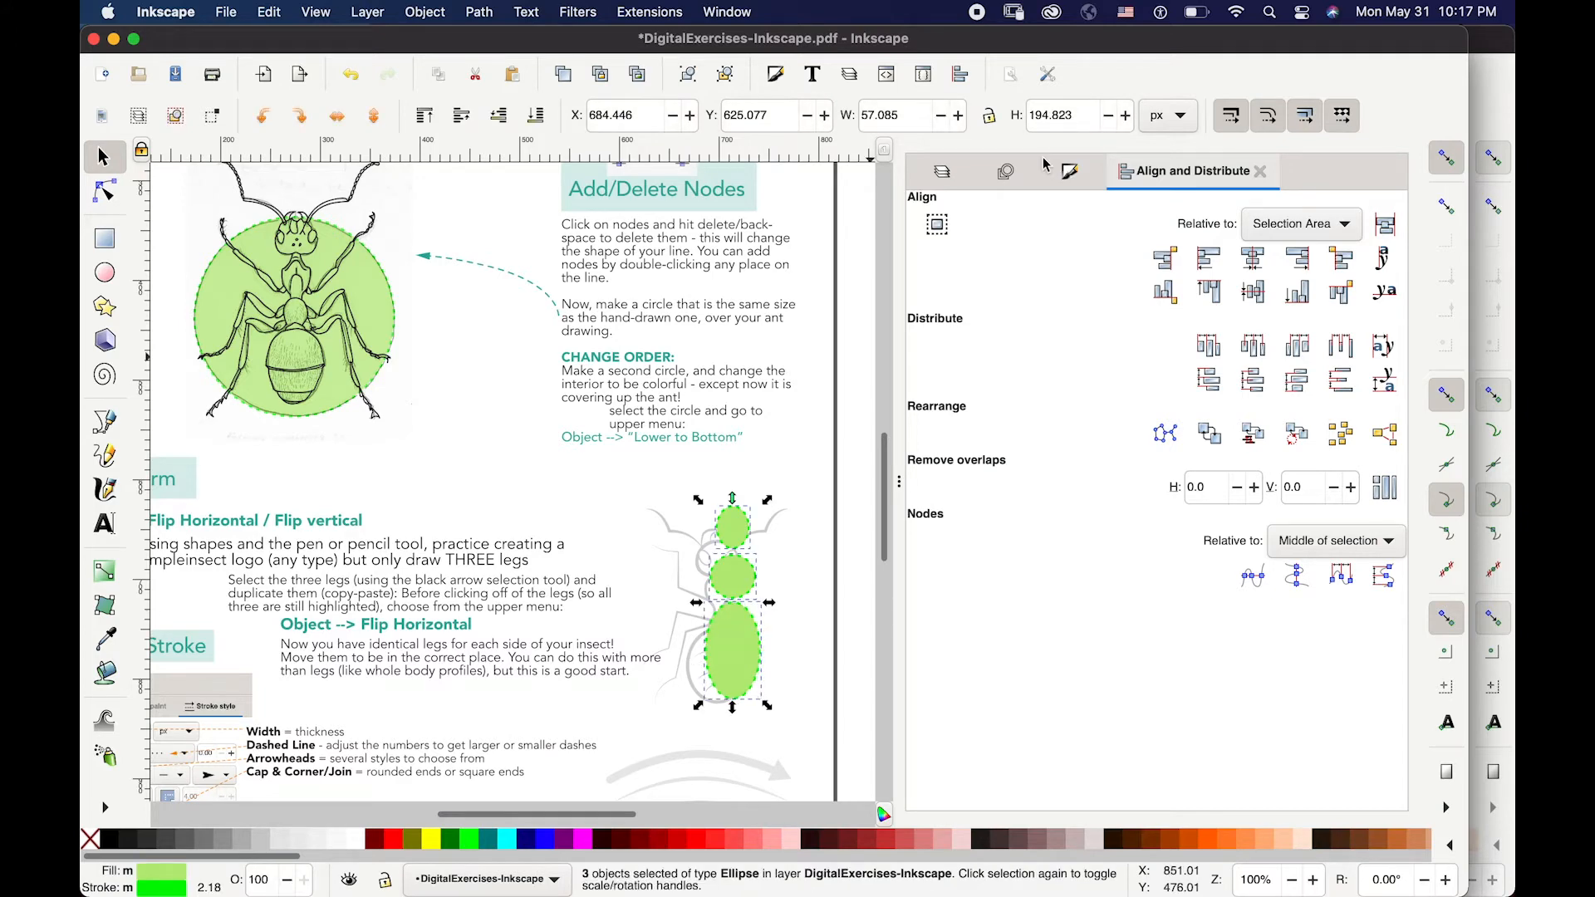
- Change the stroke dash pattern of the three body ellipses to a solid line
{"action": "left_click", "coordinate": [1069, 174]}
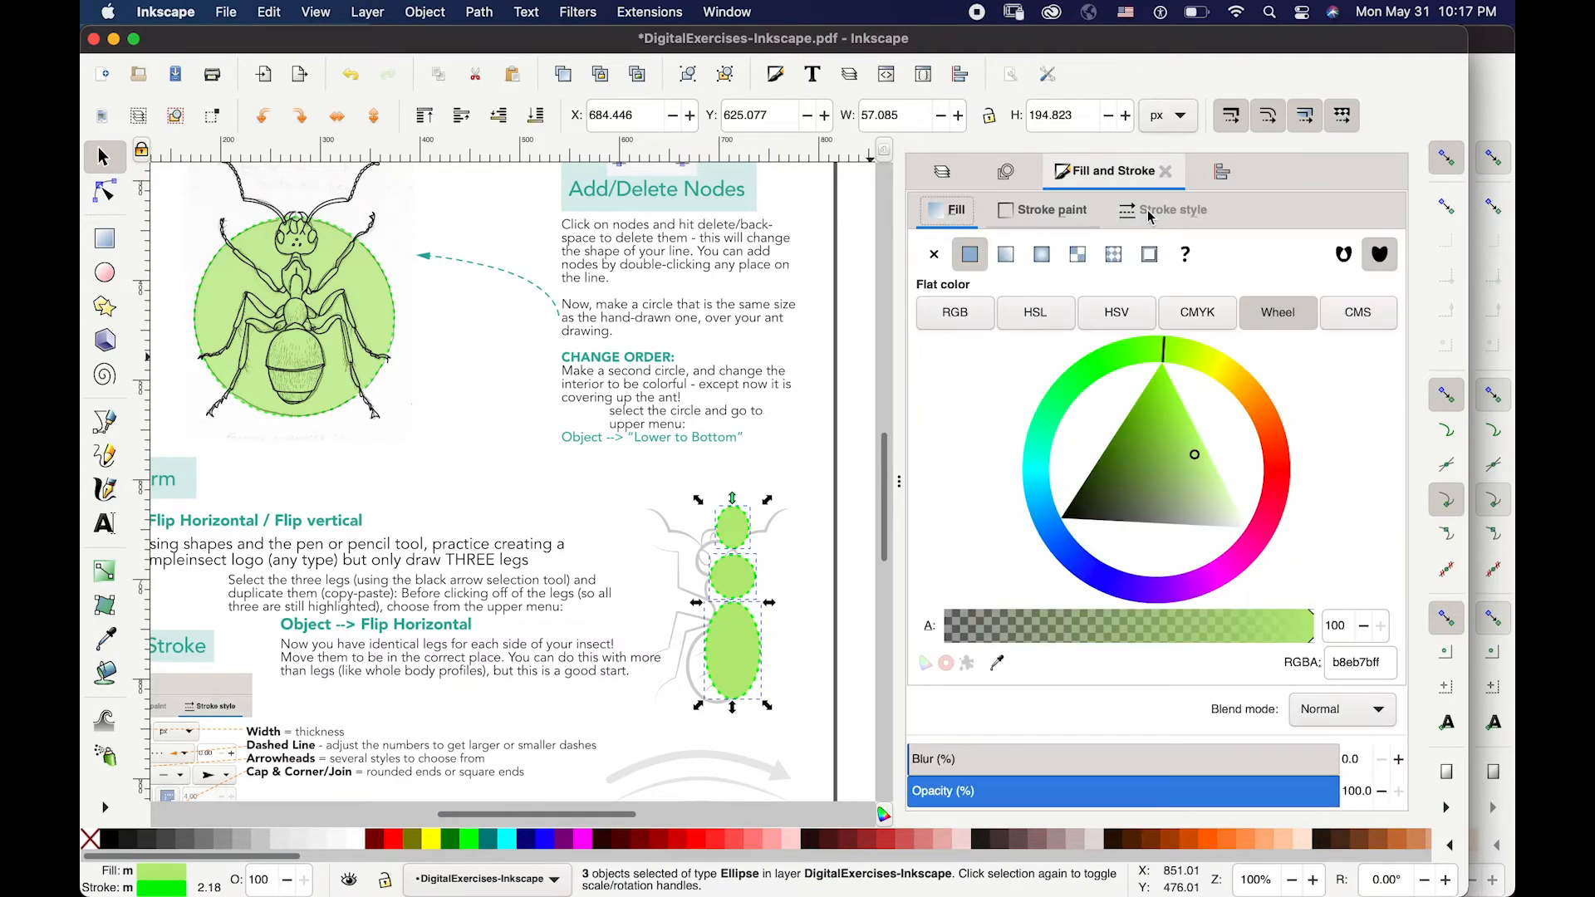
{"action": "left_click", "coordinate": [1161, 210]}
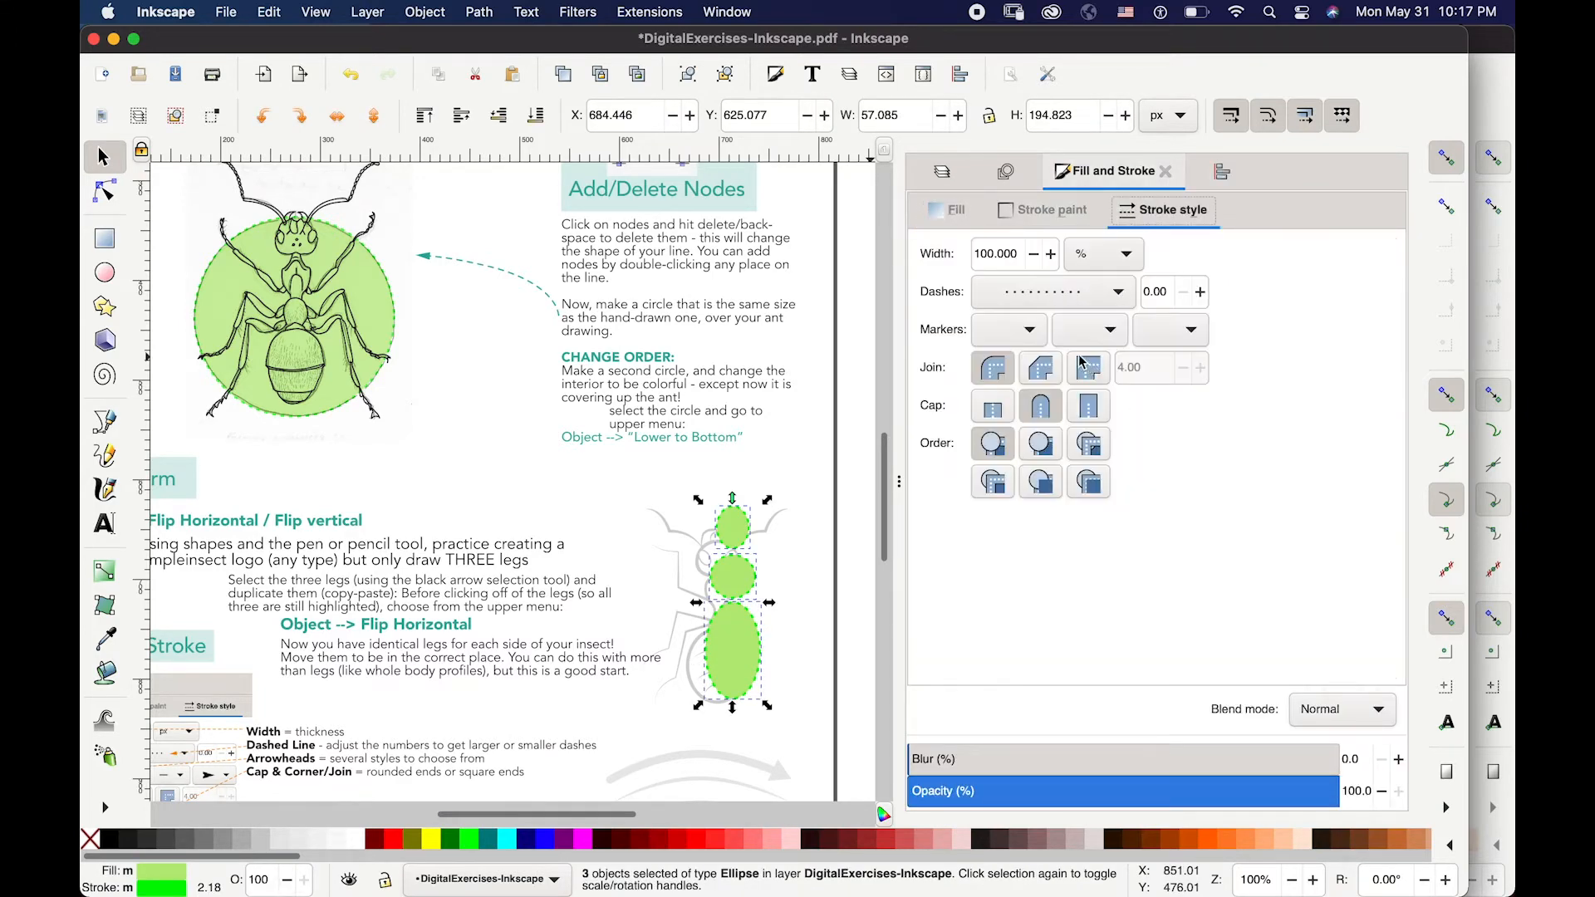
{"action": "left_click", "coordinate": [1118, 293]}
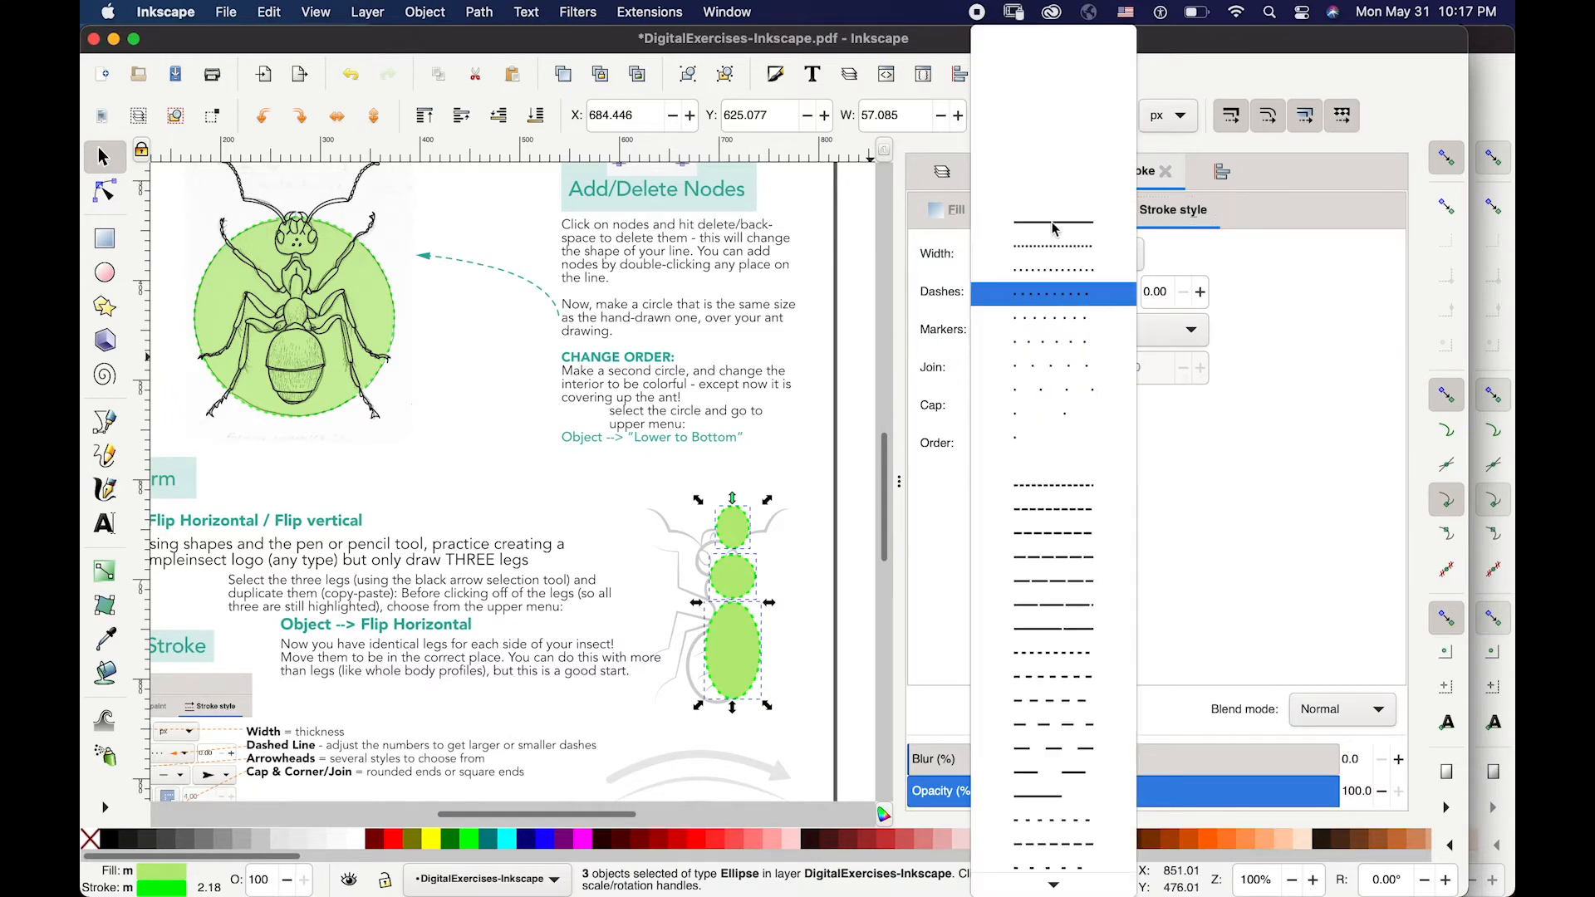
{"action": "left_click", "coordinate": [1053, 225]}
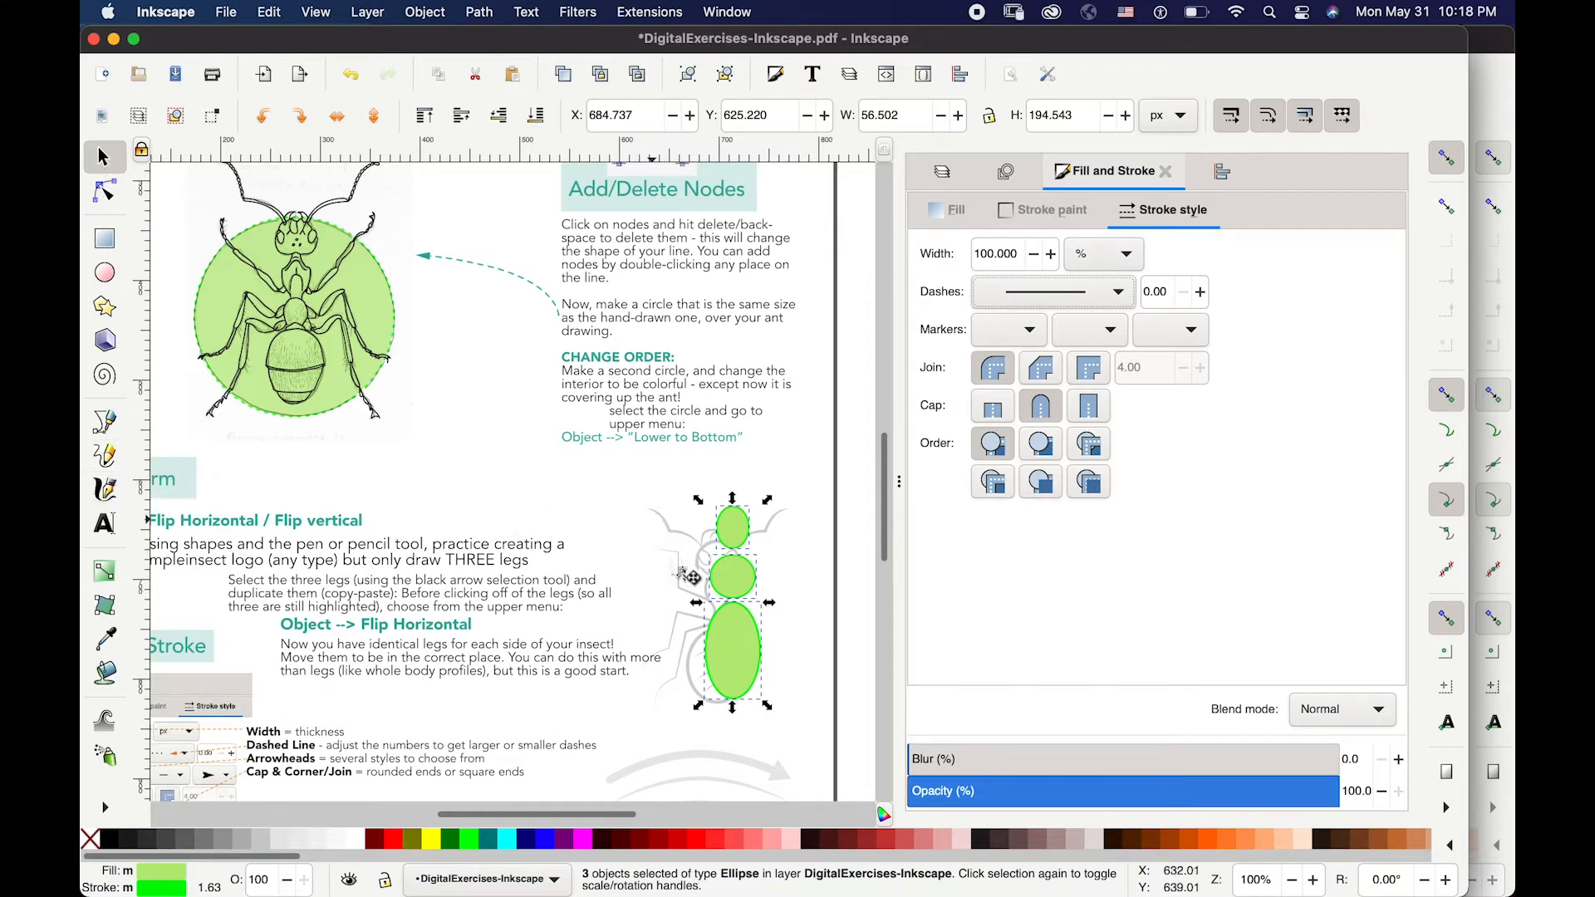
- Draw an antenna and three legs as open 1 px black paths on the left of the insect's body, and select all four
{"action": "left_click_drag", "start_coordinate": [680, 572], "coordinate": [719, 608]}
{"action": "left_click", "coordinate": [725, 523]}
{"action": "key", "text": "super+z"}
{"action": "mouse_move", "coordinate": [679, 549]}
{"action": "left_mouse_down"}
{"action": "mouse_move", "coordinate": [736, 560]}
{"action": "mouse_move", "coordinate": [652, 556]}
{"action": "mouse_move", "coordinate": [652, 577]}
{"action": "mouse_move", "coordinate": [706, 588]}
{"action": "mouse_move", "coordinate": [700, 636]}
{"action": "mouse_move", "coordinate": [702, 601]}
{"action": "mouse_move", "coordinate": [638, 570]}
{"action": "mouse_move", "coordinate": [666, 590]}
{"action": "mouse_move", "coordinate": [717, 577]}
{"action": "left_mouse_up"}
{"action": "key", "text": "super+z"}
{"action": "left_click_drag", "start_coordinate": [665, 670], "coordinate": [716, 579]}
{"action": "mouse_move", "coordinate": [677, 486]}
{"action": "left_mouse_down"}
{"action": "mouse_move", "coordinate": [733, 510]}
{"action": "mouse_move", "coordinate": [691, 476]}
{"action": "mouse_move", "coordinate": [731, 500]}
{"action": "mouse_move", "coordinate": [712, 483]}
{"action": "mouse_move", "coordinate": [669, 474]}
{"action": "left_mouse_up"}
{"action": "key", "text": "super+z"}
{"action": "key", "text": "super+z"}
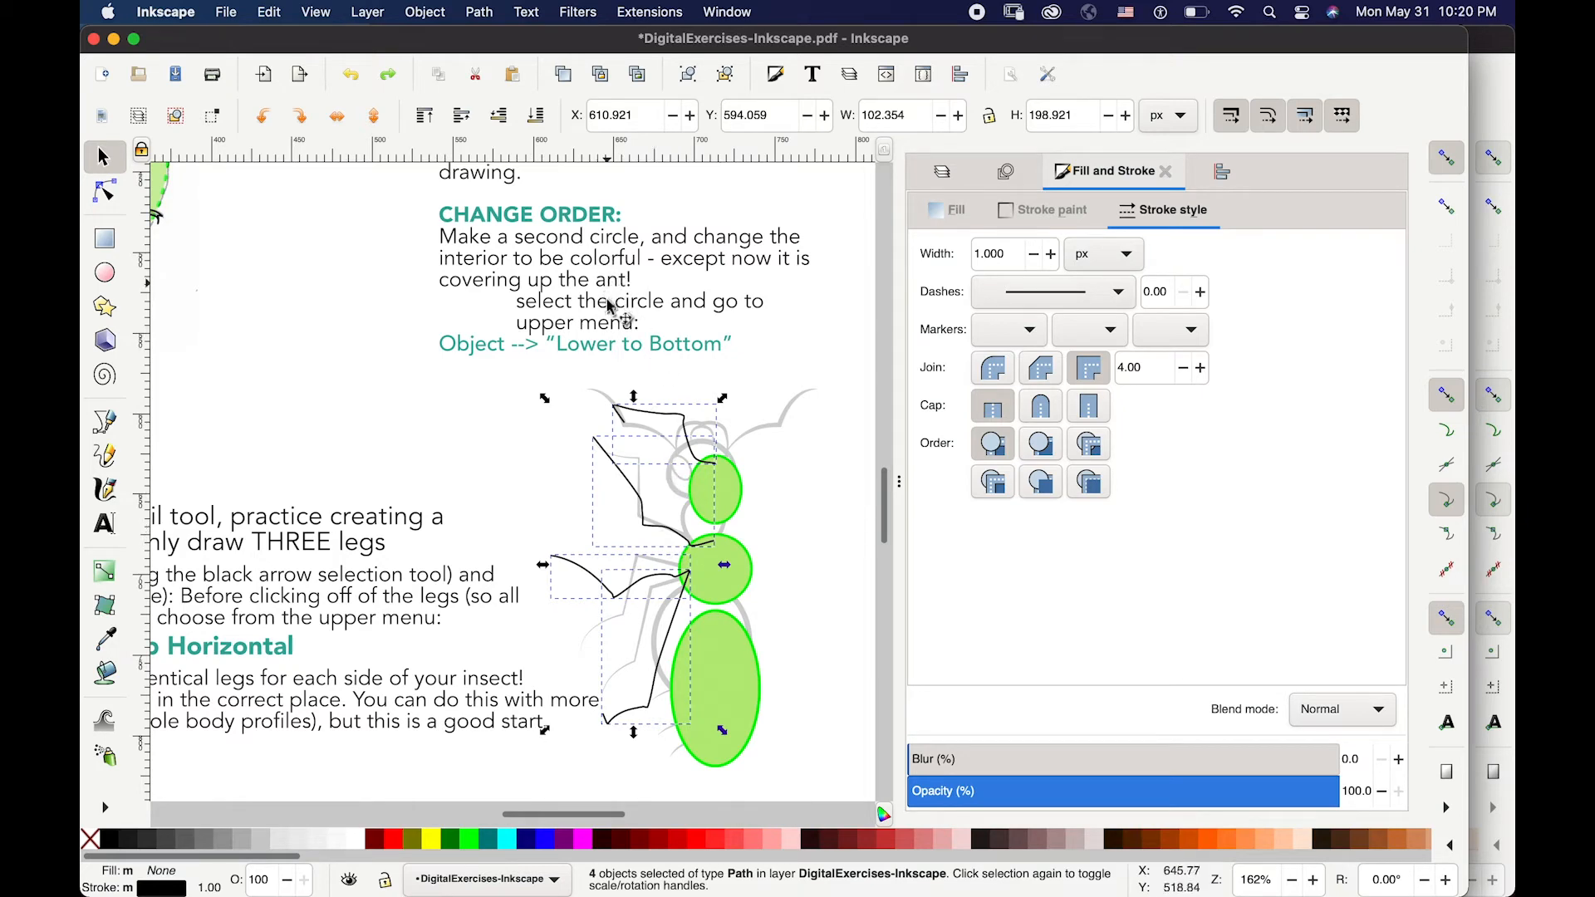
- Paste a copy of the antenna and three legs above the insect, dismiss the system search and clear the selection
{"action": "key", "text": "super+space"}
{"action": "key", "text": "super+v"}
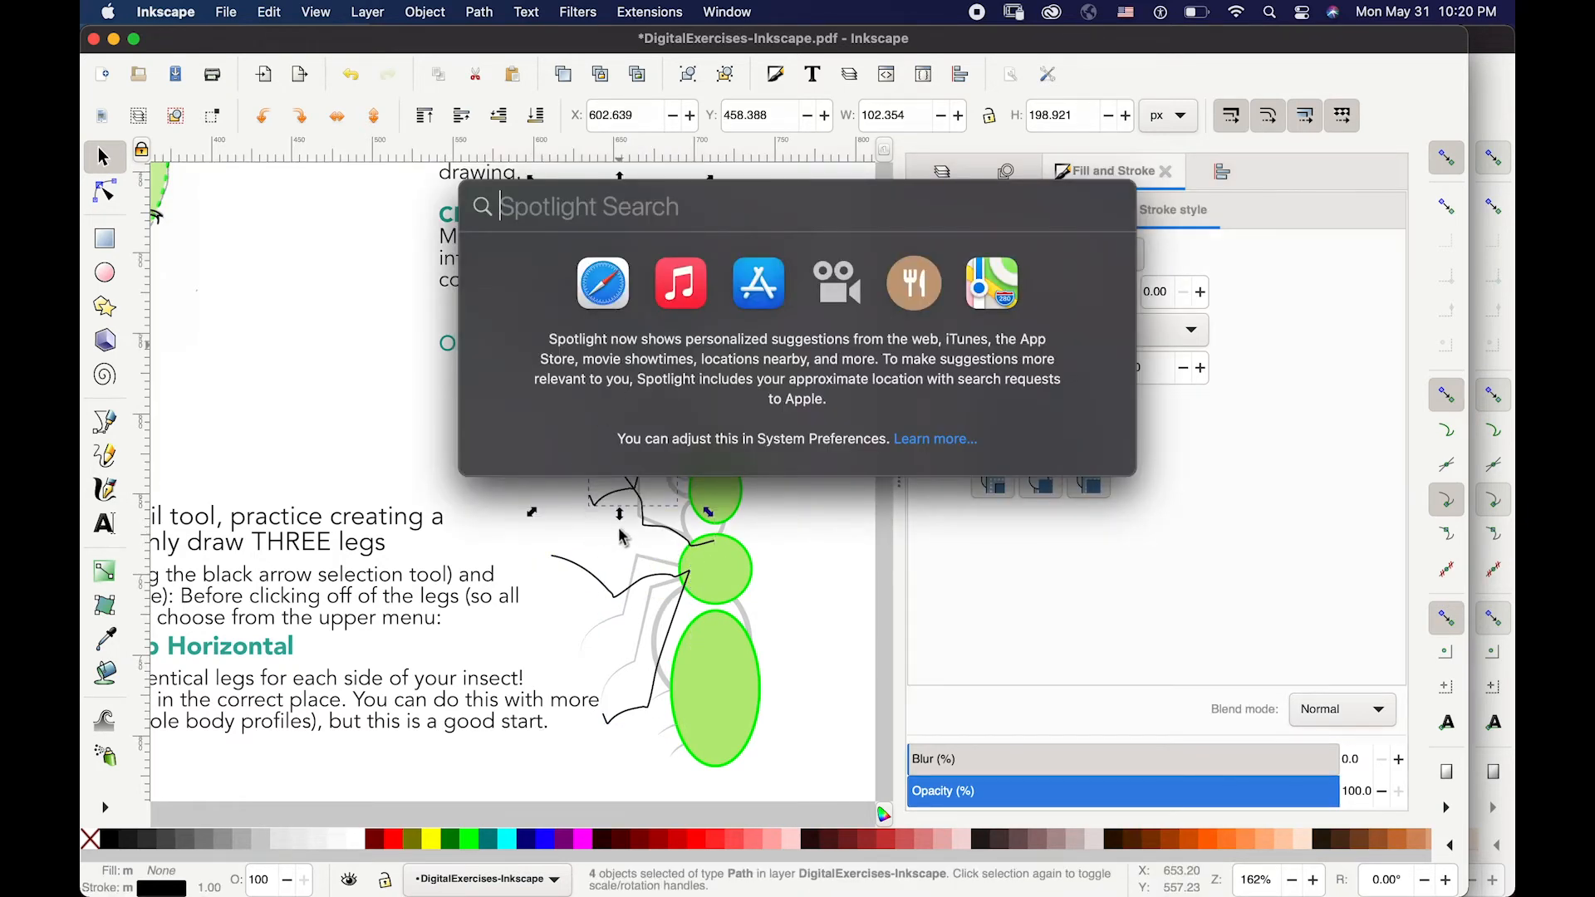
{"action": "left_click", "coordinate": [621, 532]}
{"action": "left_click", "coordinate": [621, 532]}
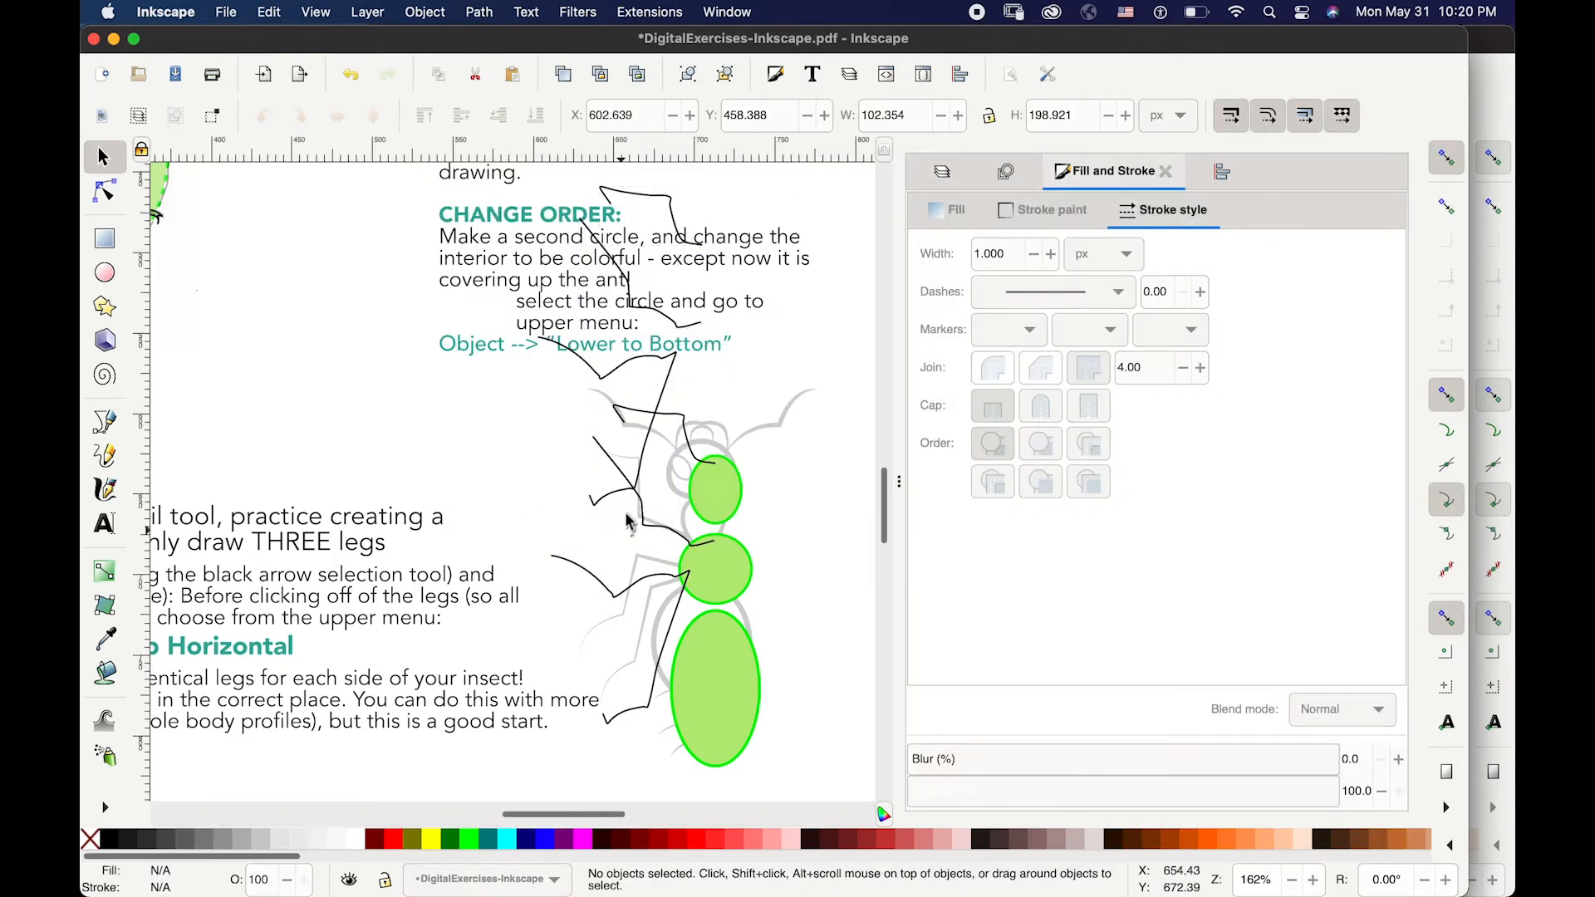
- Flip the four pasted antenna and leg paths horizontally and move them to the body's right side, mirroring the originals
{"action": "left_click", "coordinate": [670, 382]}
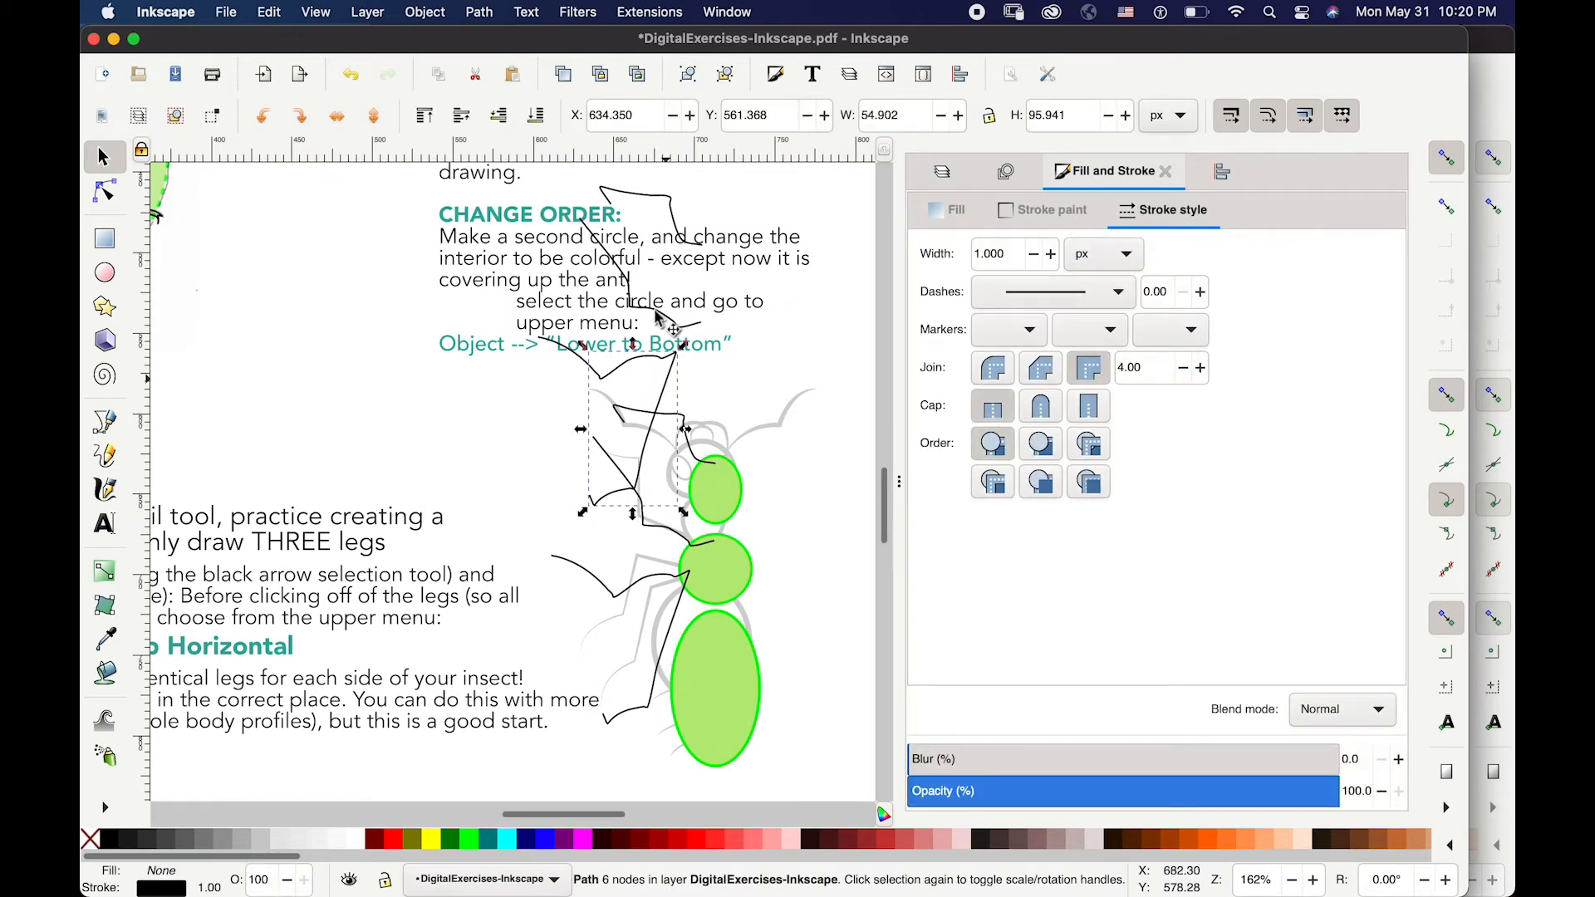
{"action": "left_click", "coordinate": [630, 371], "text": "shift"}
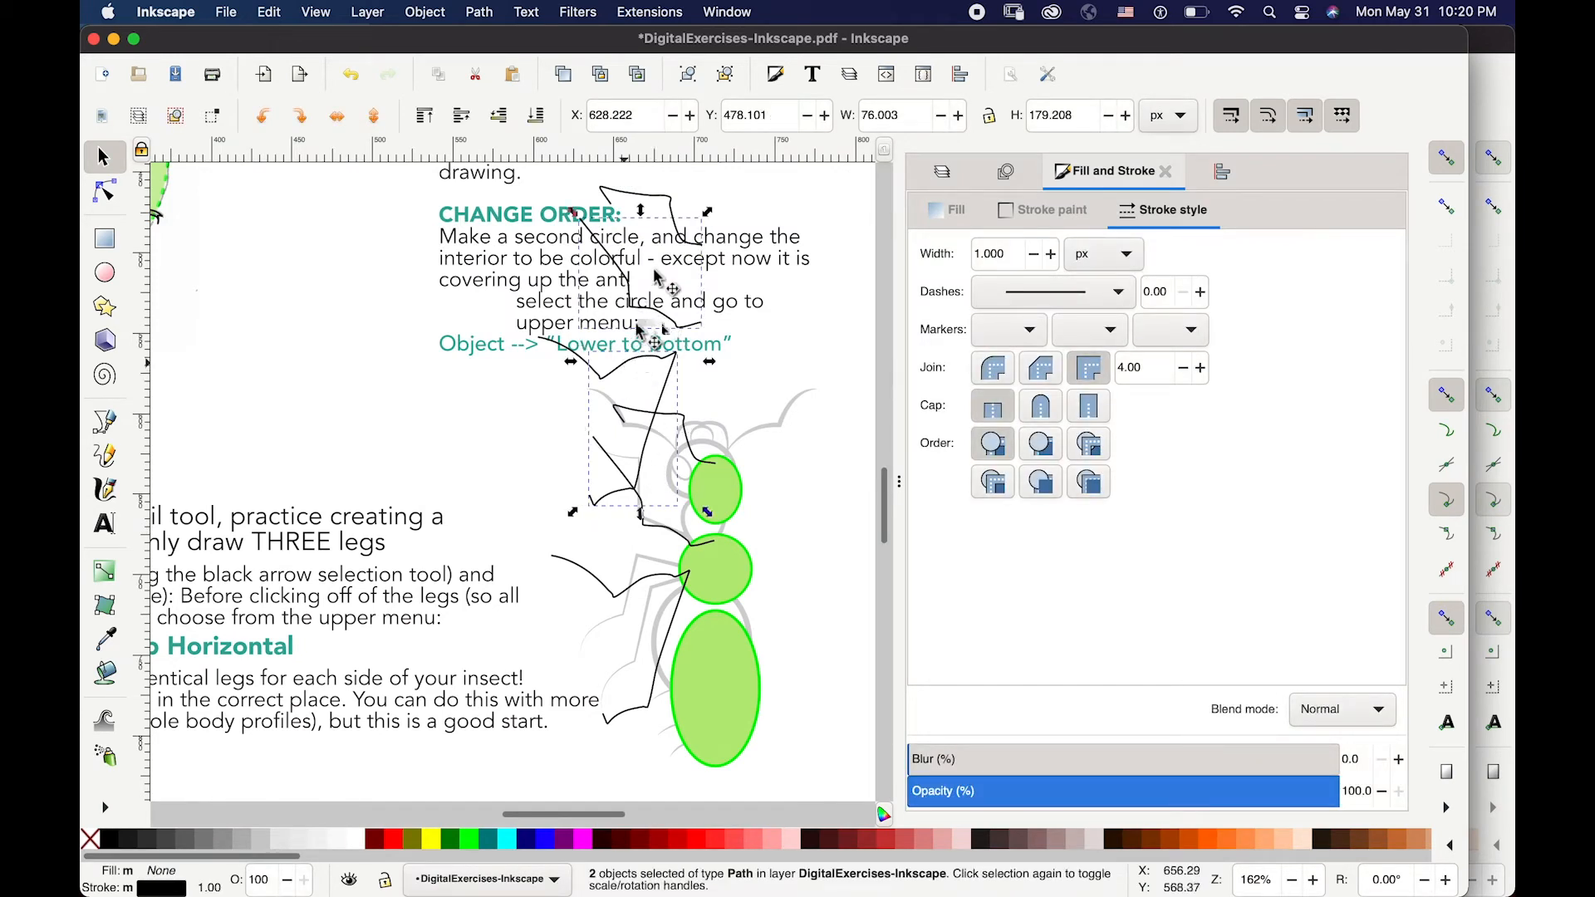
{"action": "left_click", "coordinate": [671, 198], "text": "shift"}
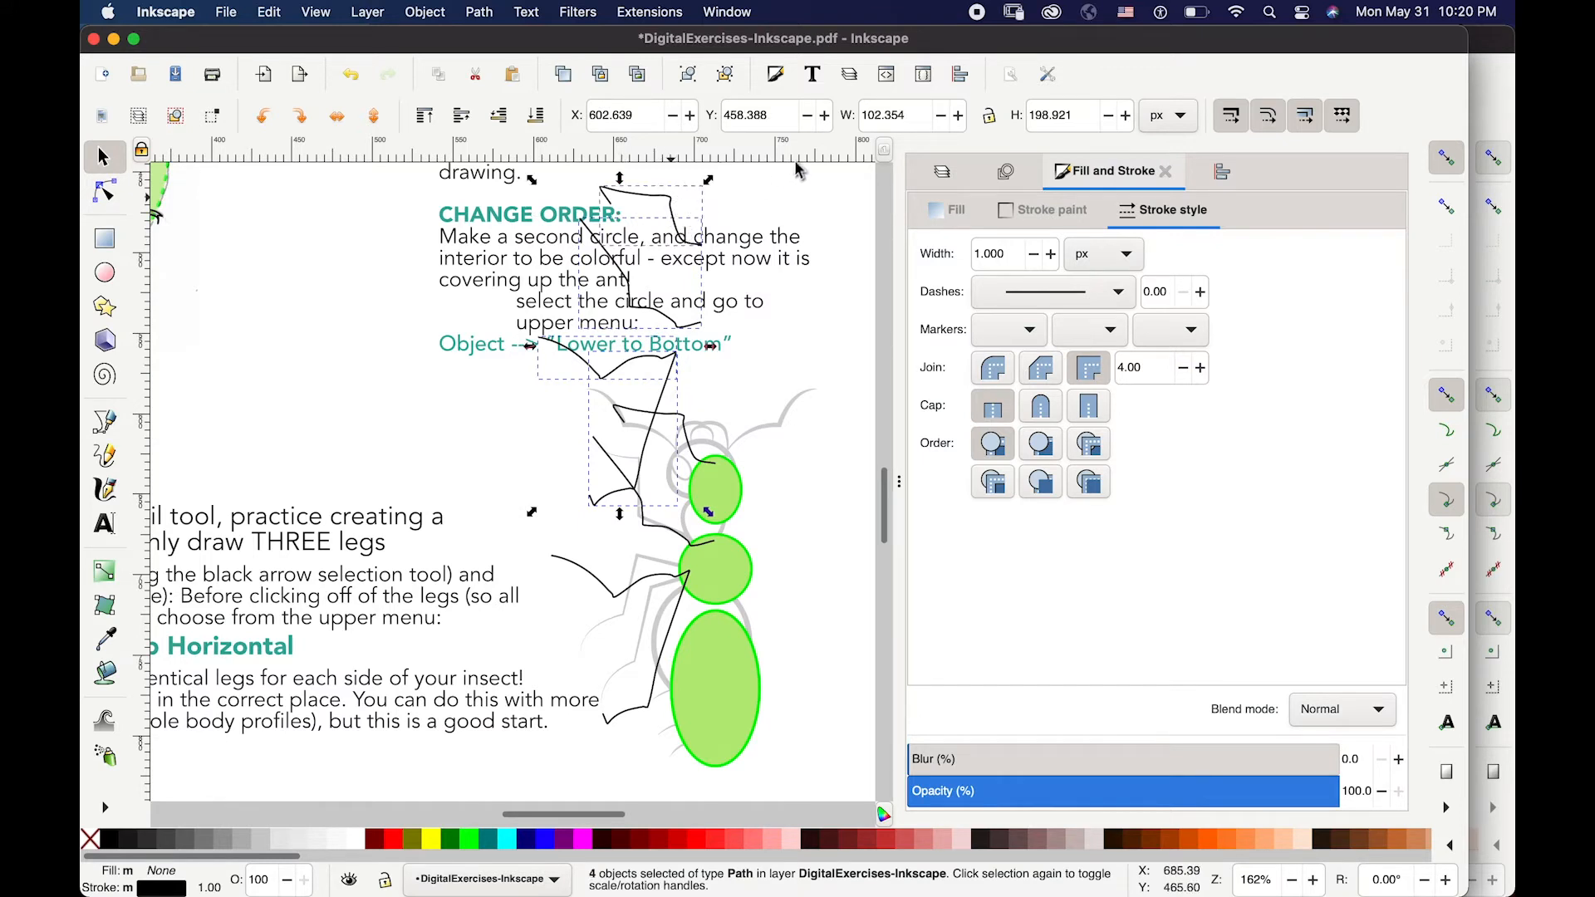
{"action": "left_click", "coordinate": [426, 14]}
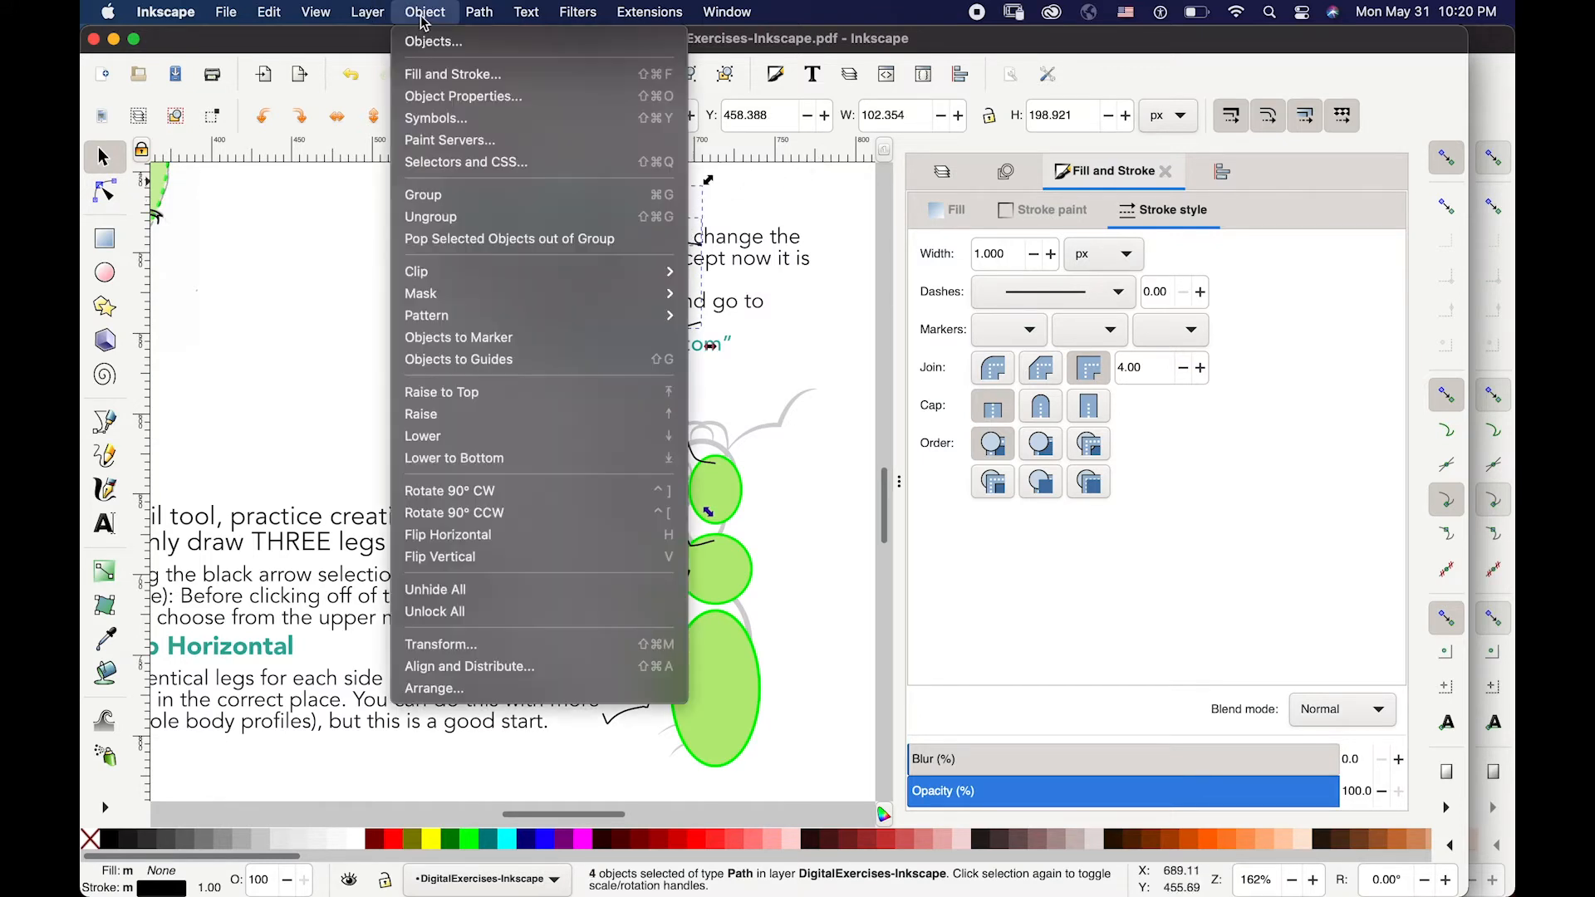
{"action": "left_click", "coordinate": [486, 549]}
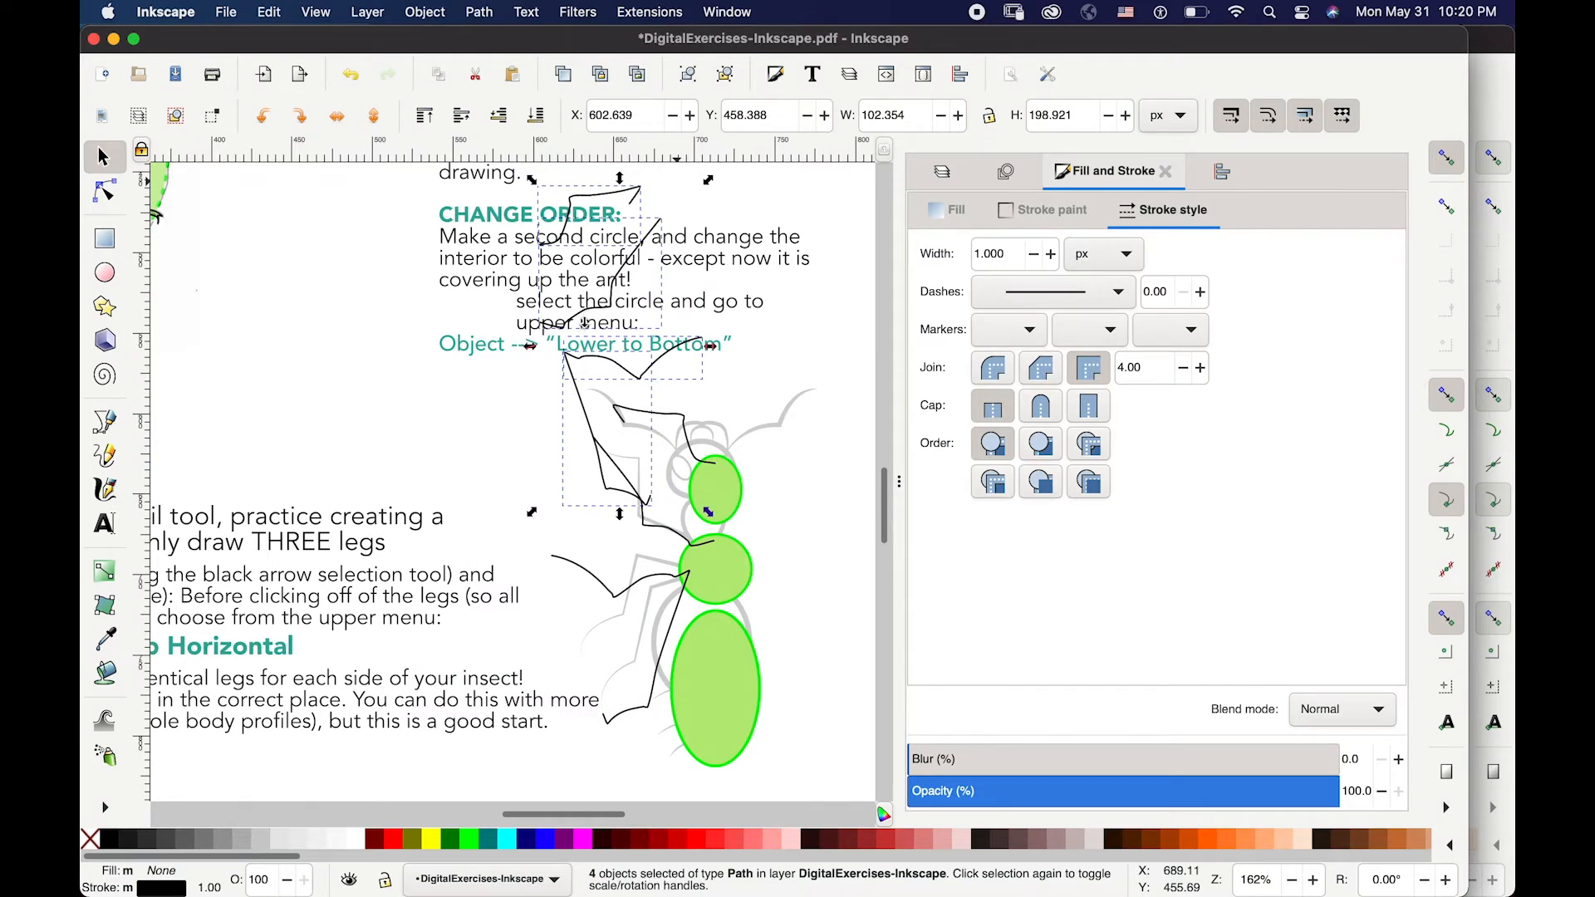
{"action": "left_click_drag", "start_coordinate": [722, 436], "coordinate": [824, 597]}
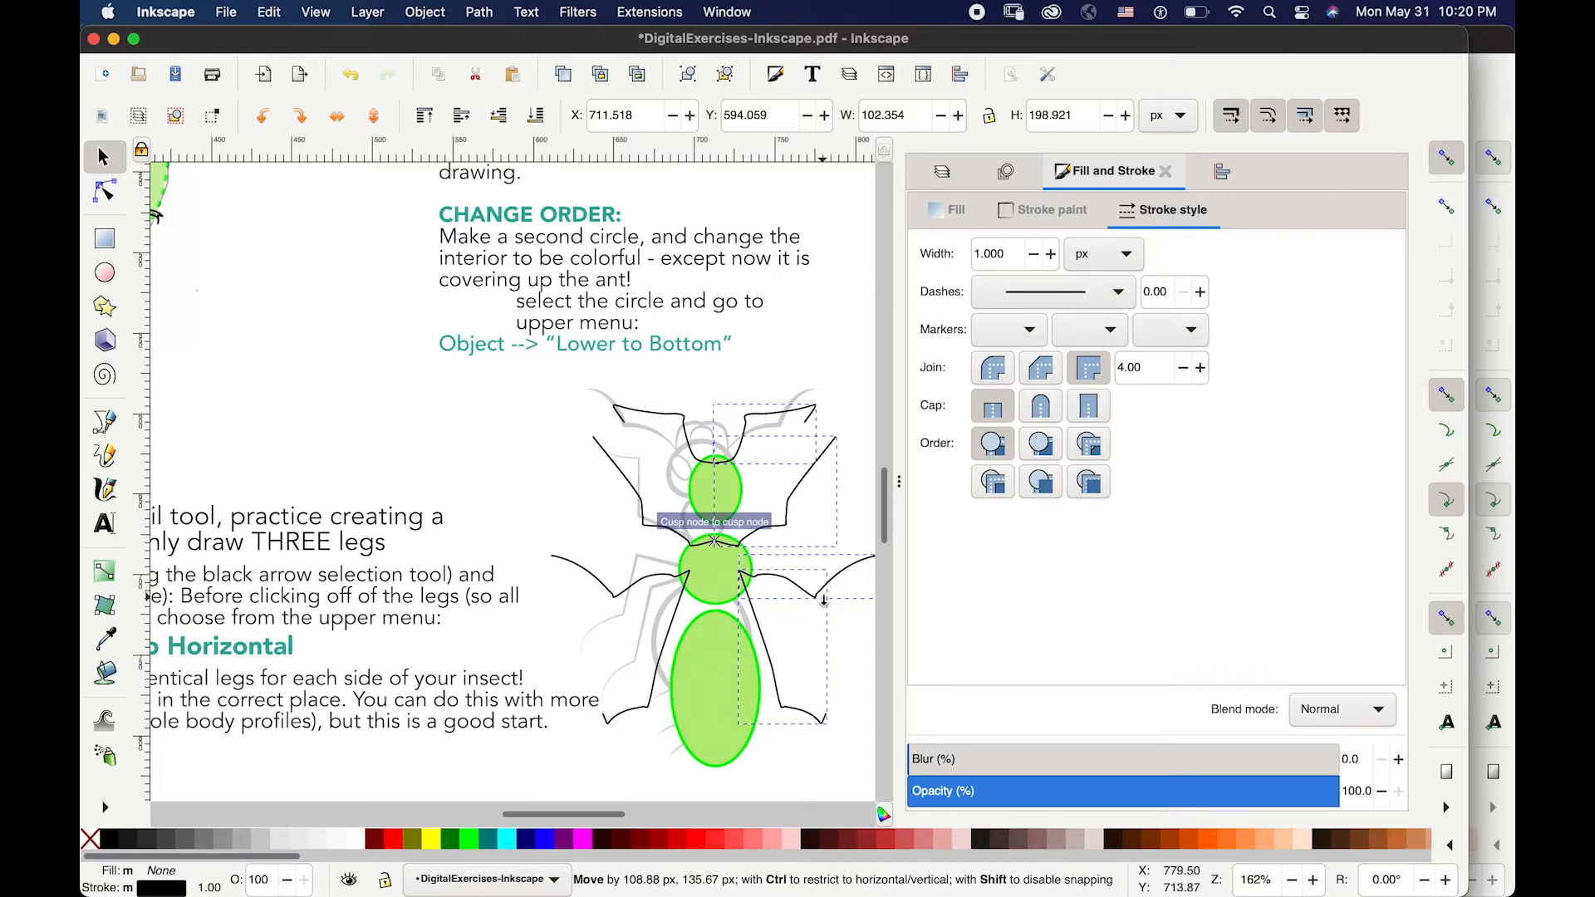
{"action": "left_click_drag", "start_coordinate": [814, 600], "coordinate": [813, 600]}
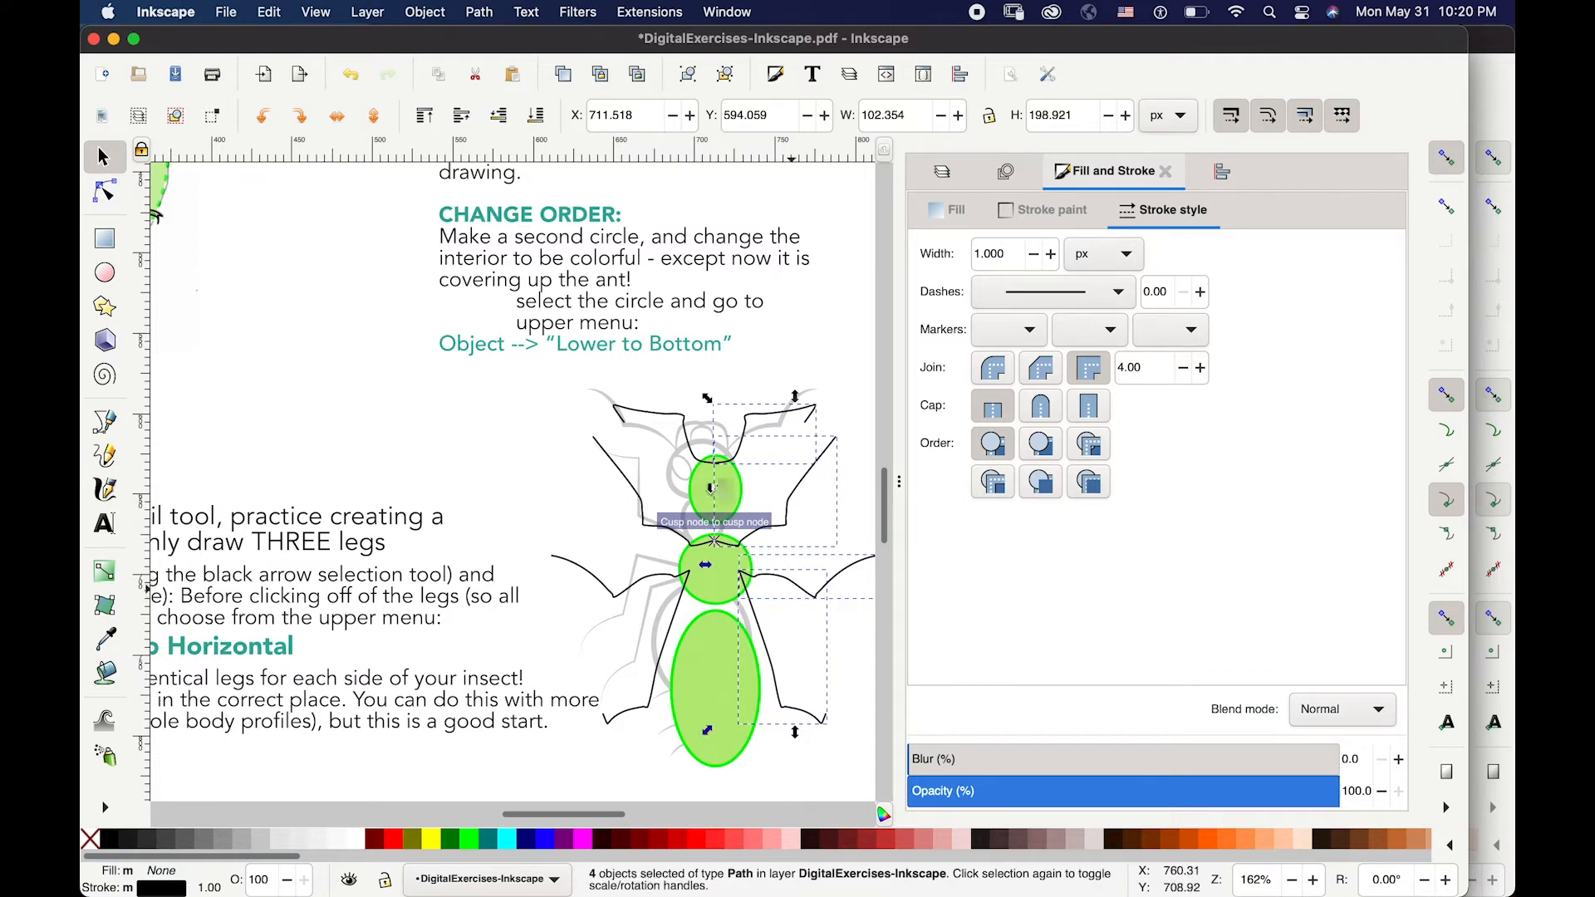
- Raise the head and thorax ellipses in front of the antennae and legs, and deselect them
{"action": "left_click", "coordinate": [704, 507]}
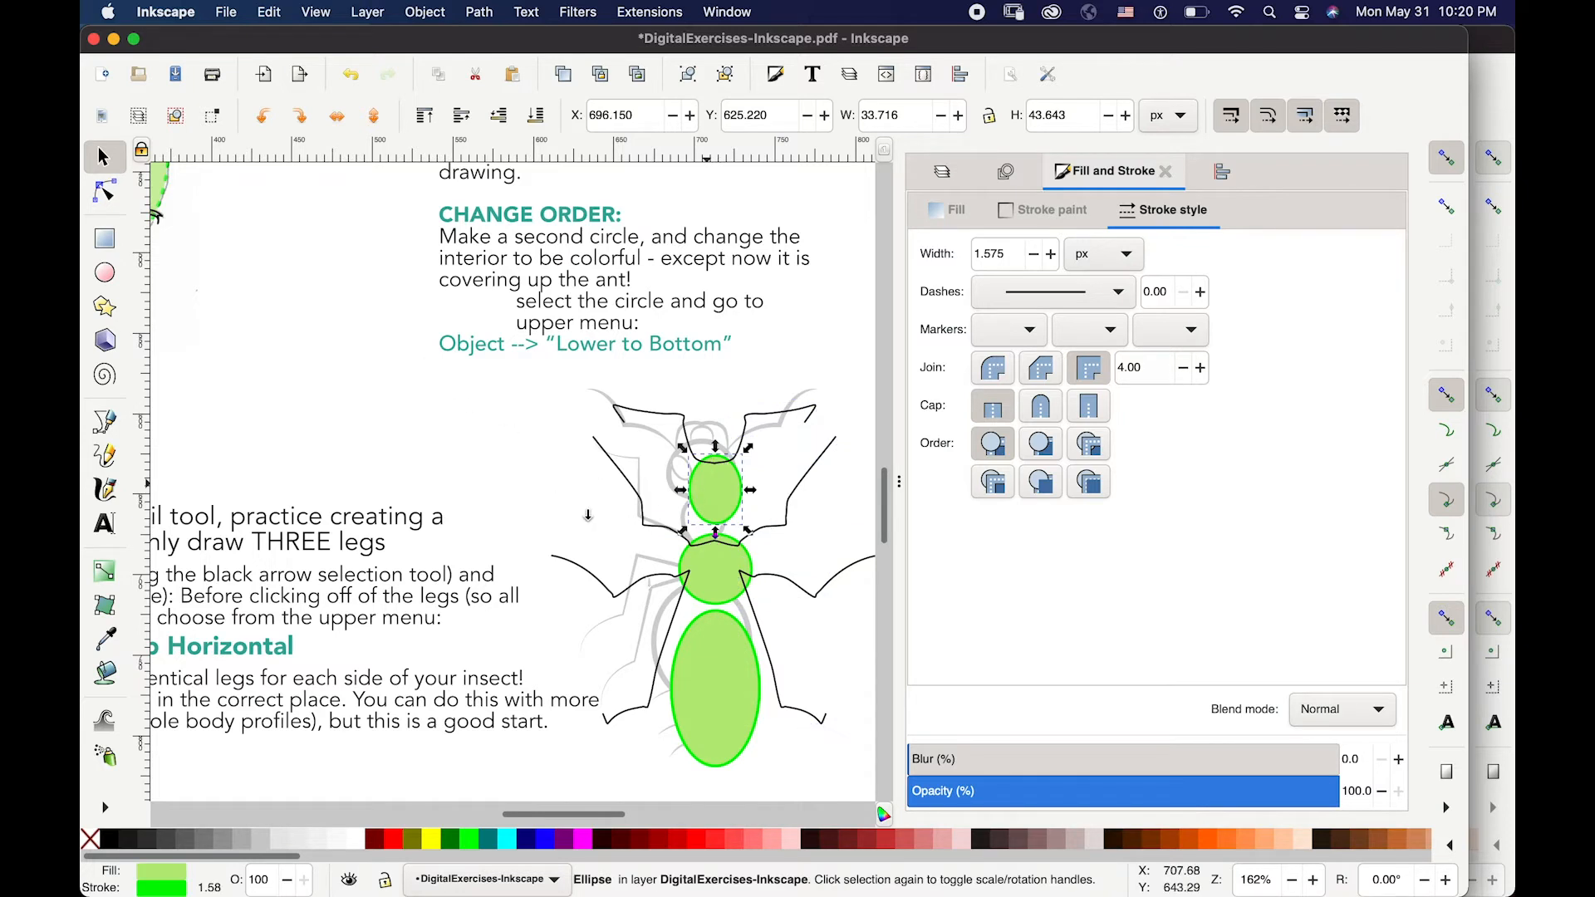
{"action": "left_click", "coordinate": [727, 579]}
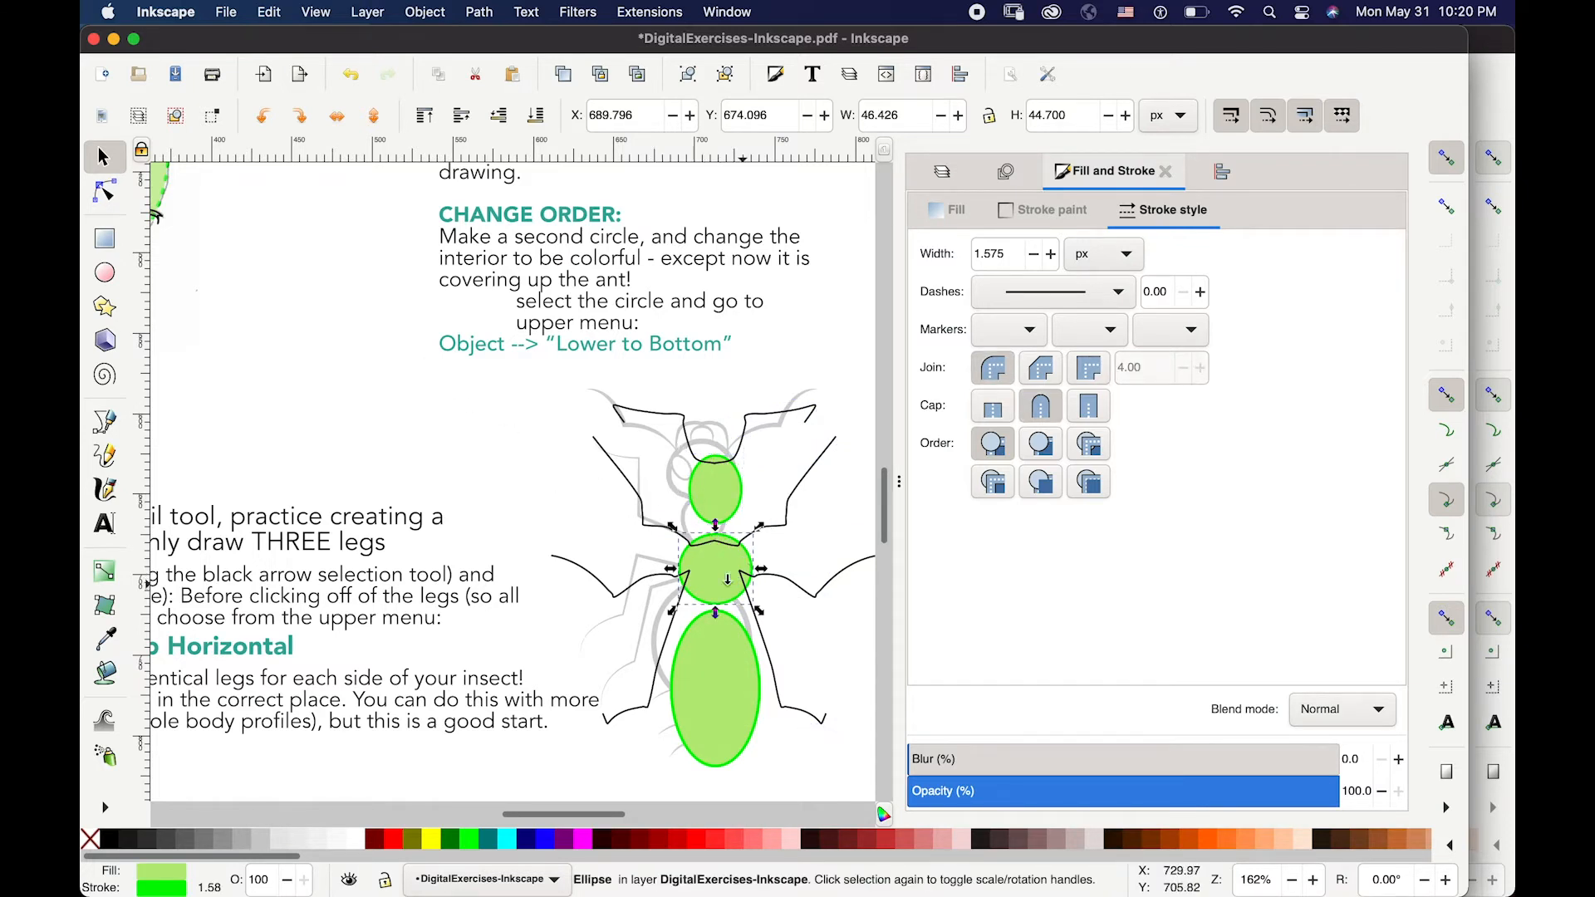
{"action": "left_click", "coordinate": [712, 501], "text": "shift"}
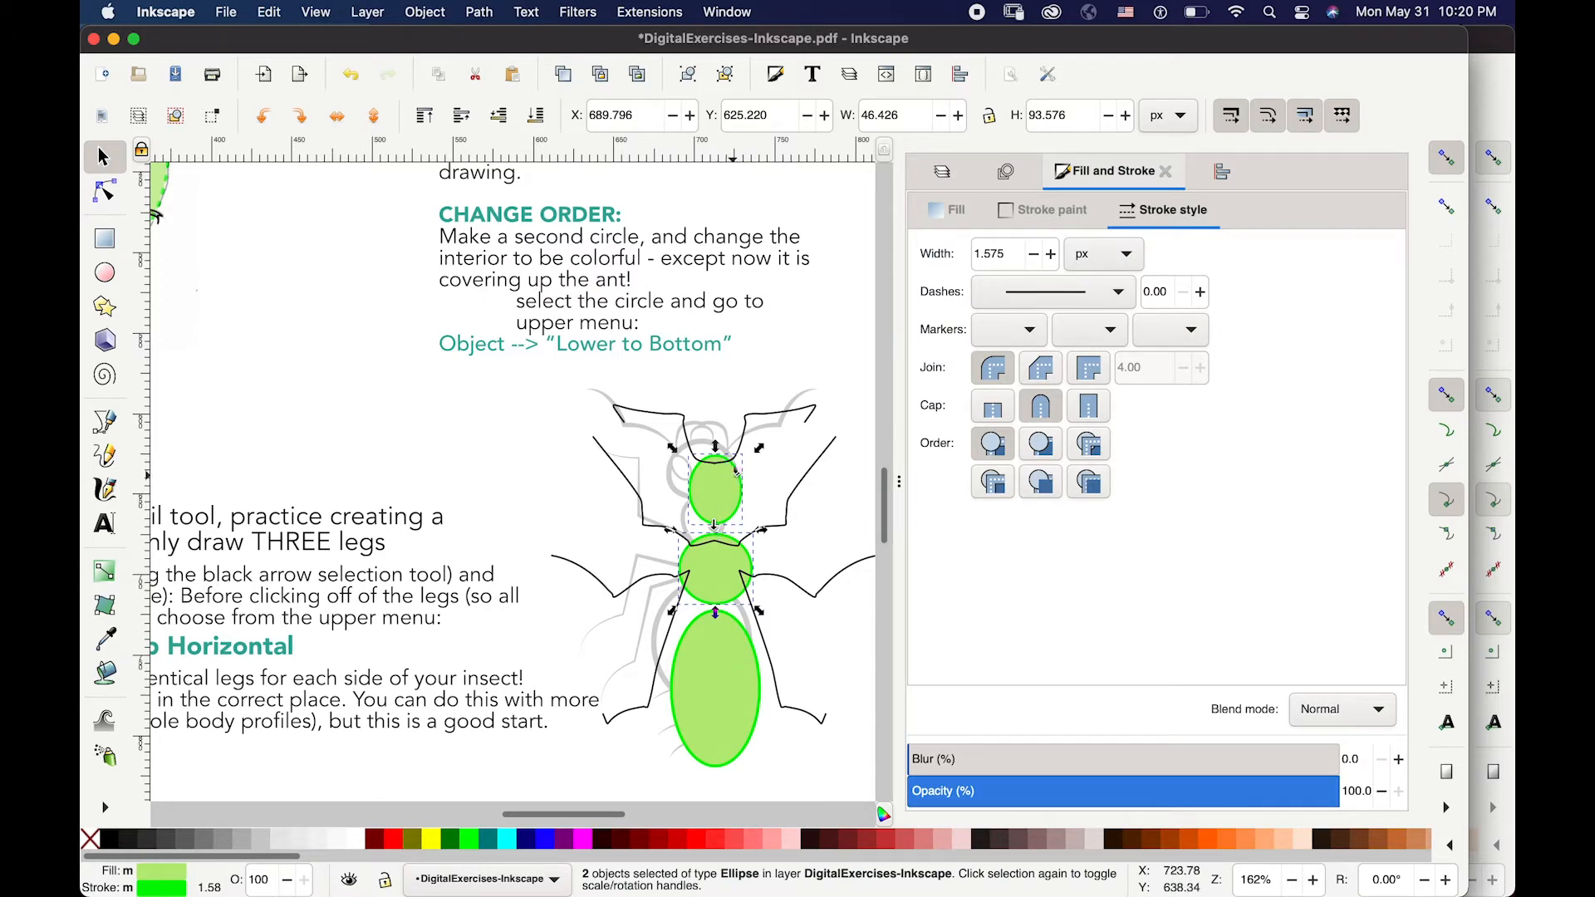
{"action": "left_click", "coordinate": [426, 12]}
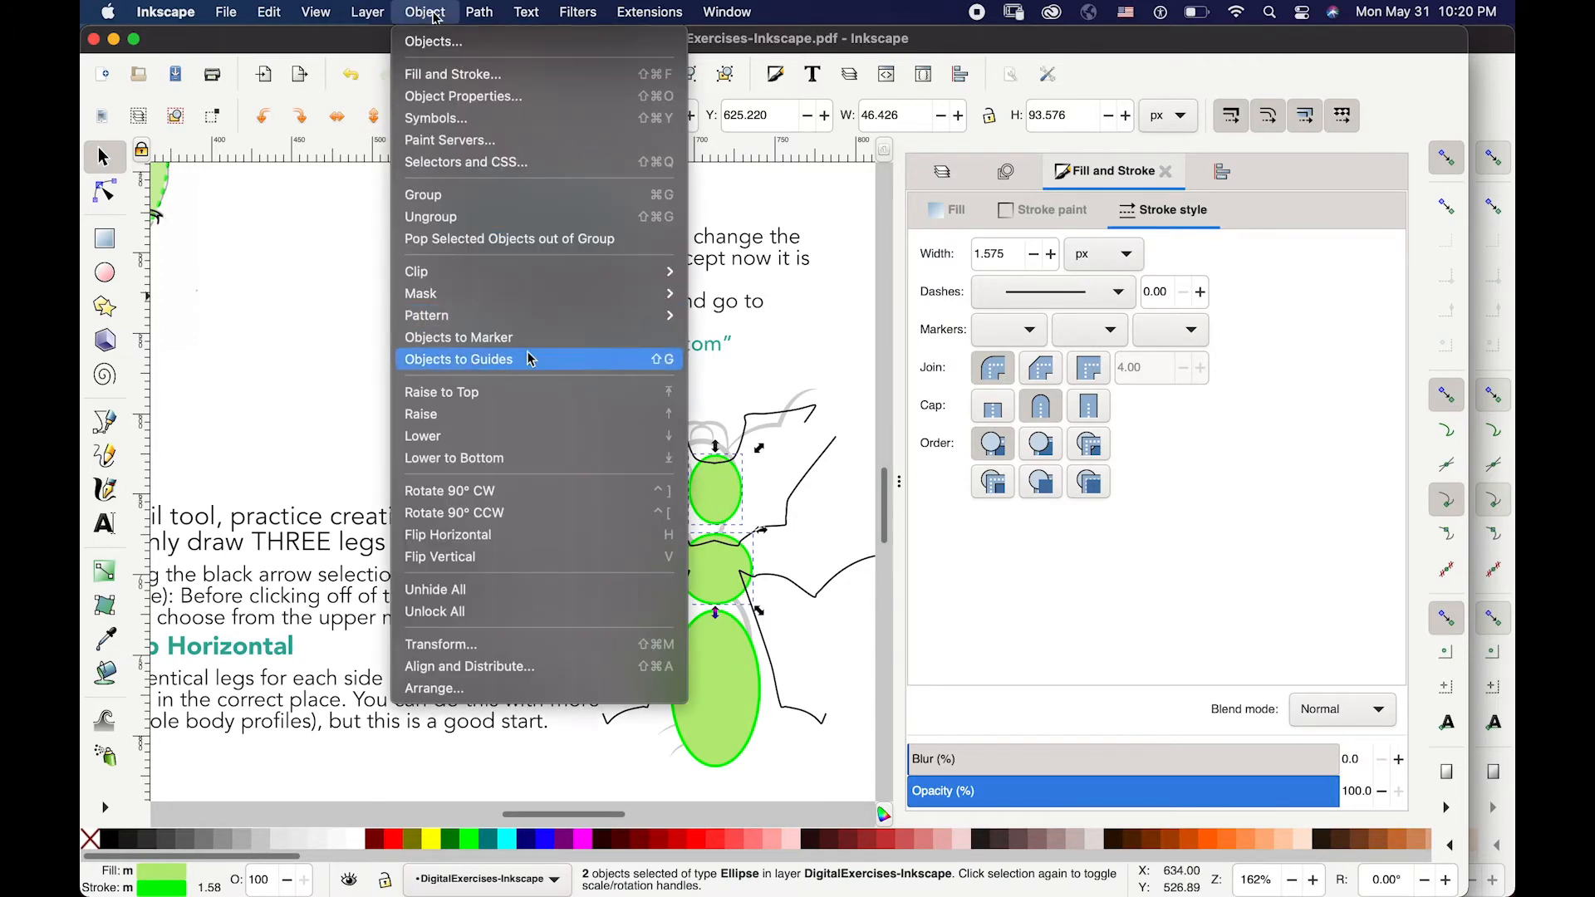
{"action": "left_click", "coordinate": [615, 414]}
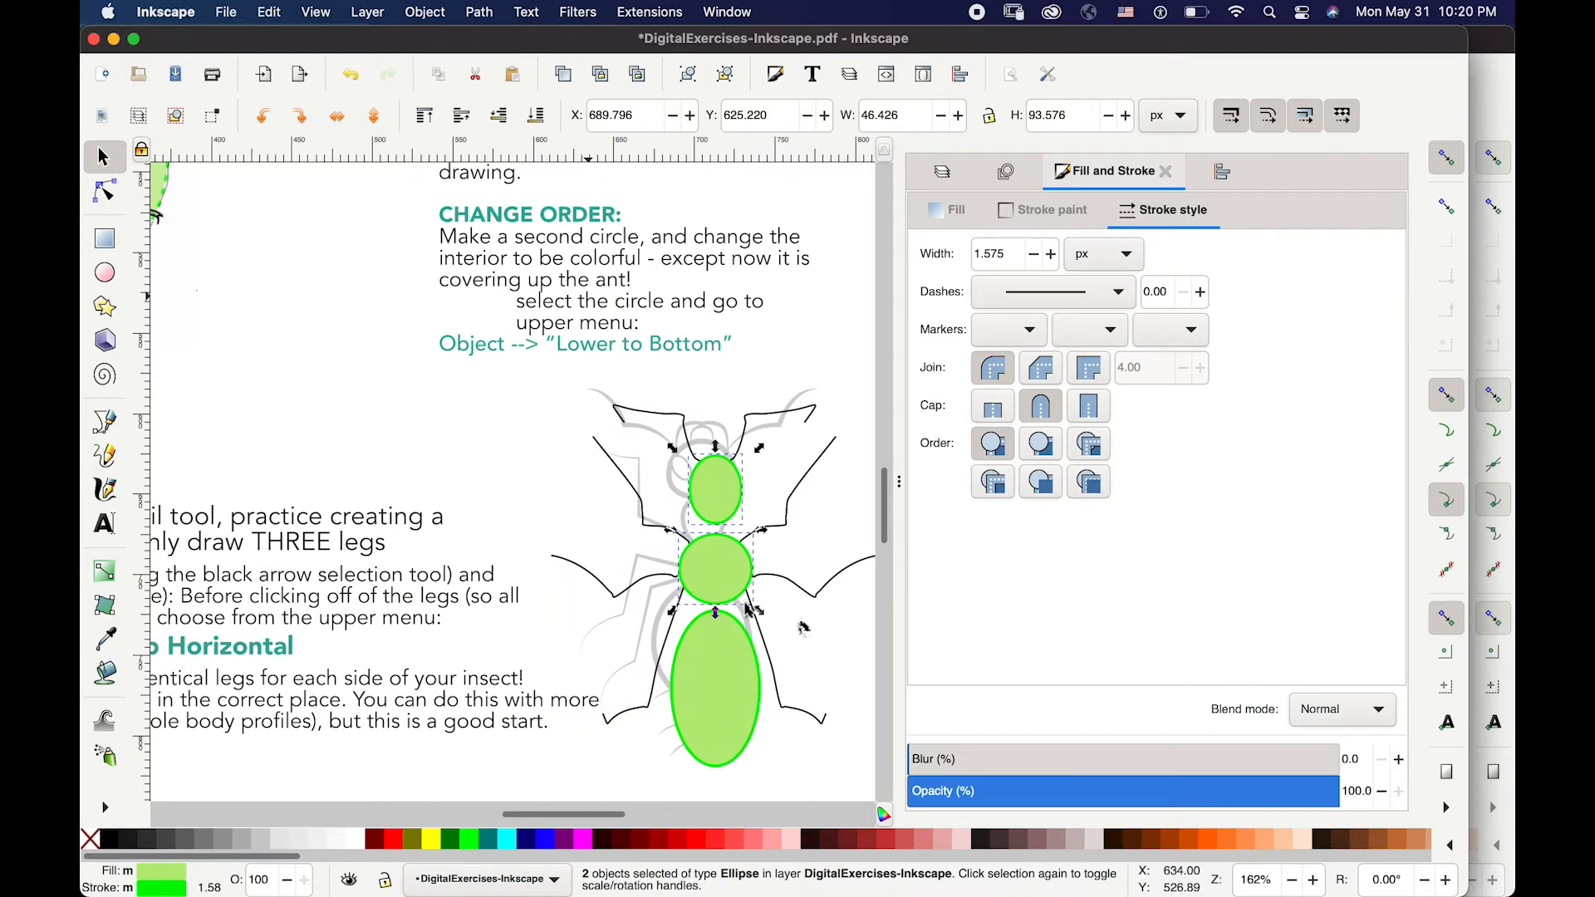
{"action": "key", "text": "Escape"}
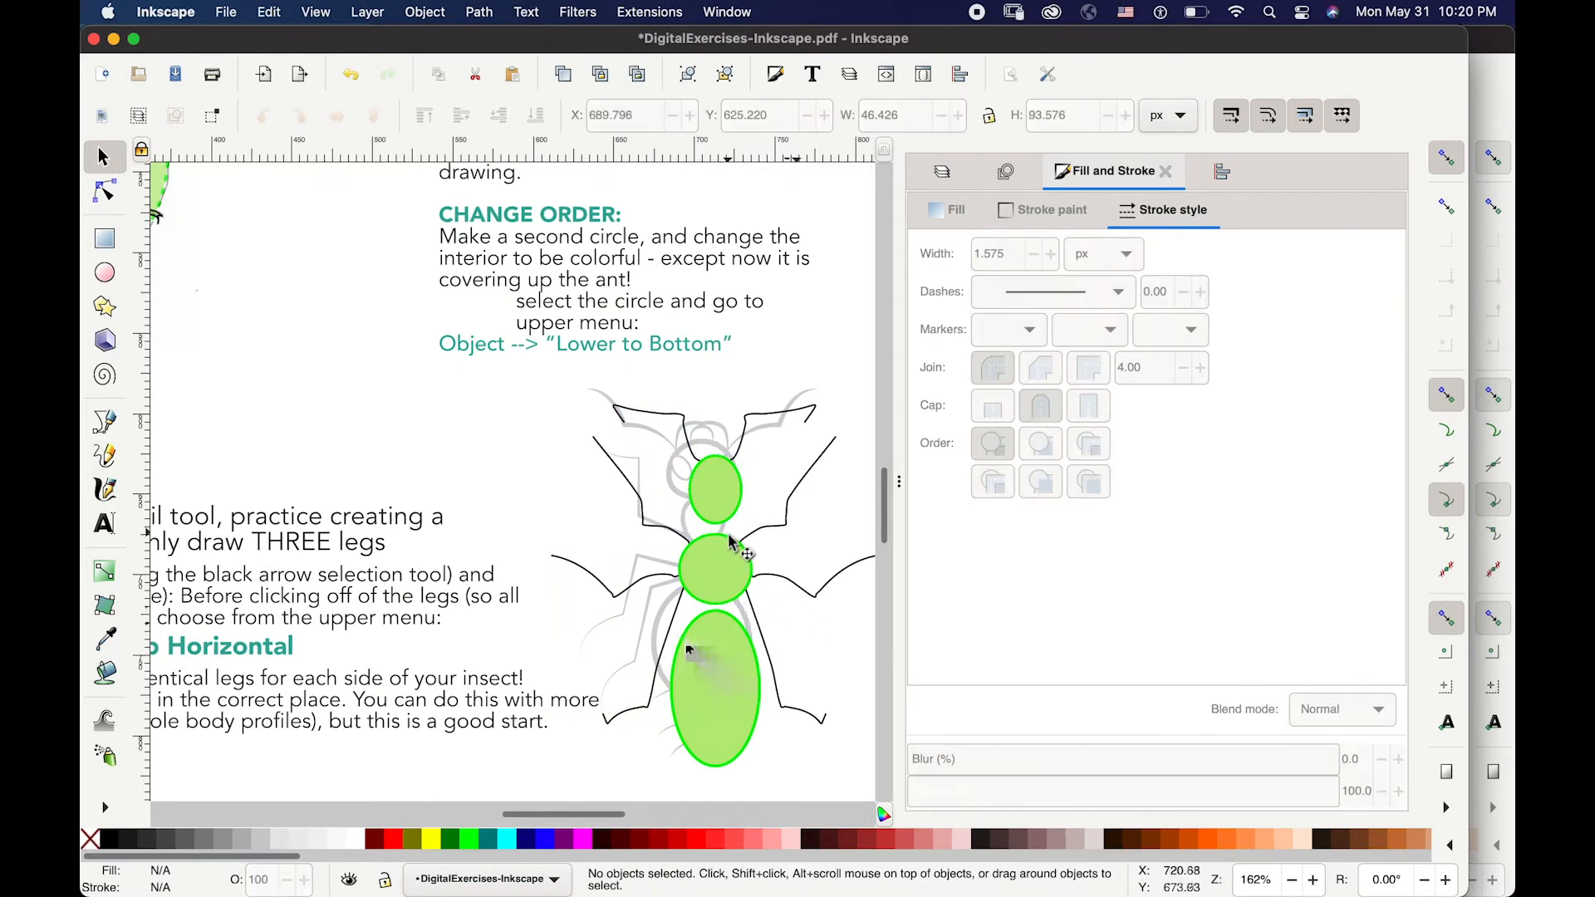
- Draw an open curved path about 182 px wide and 28 px high over the top grey guide arc
{"action": "scroll", "coordinate": [728, 539], "scroll_direction": "down", "scroll_amount": 1}
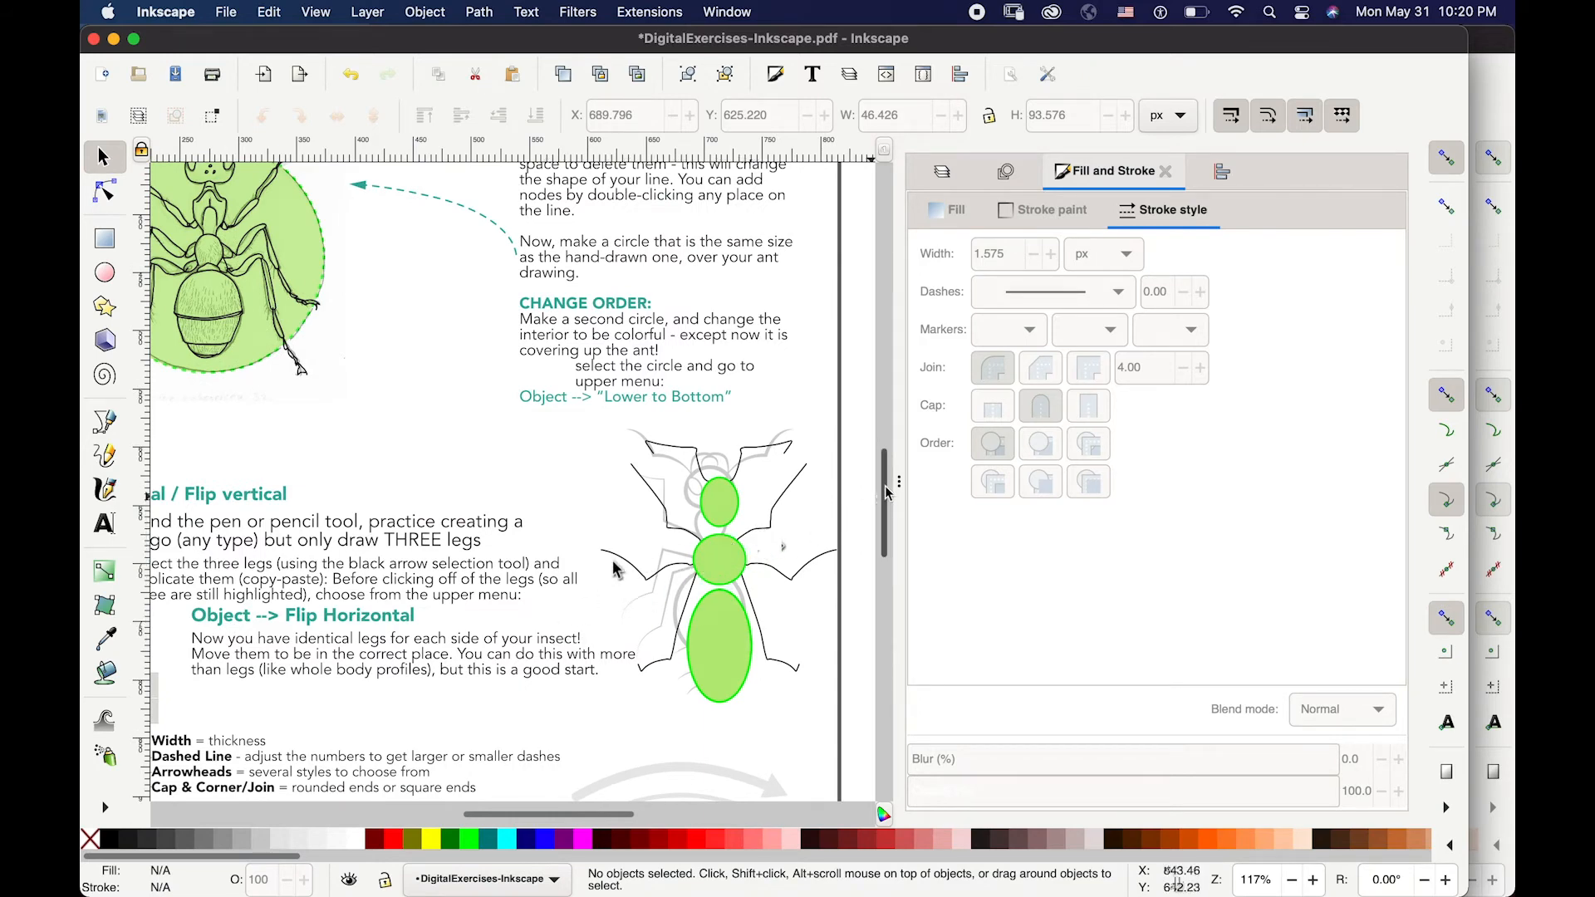
{"action": "left_click_drag", "start_coordinate": [885, 490], "coordinate": [882, 537]}
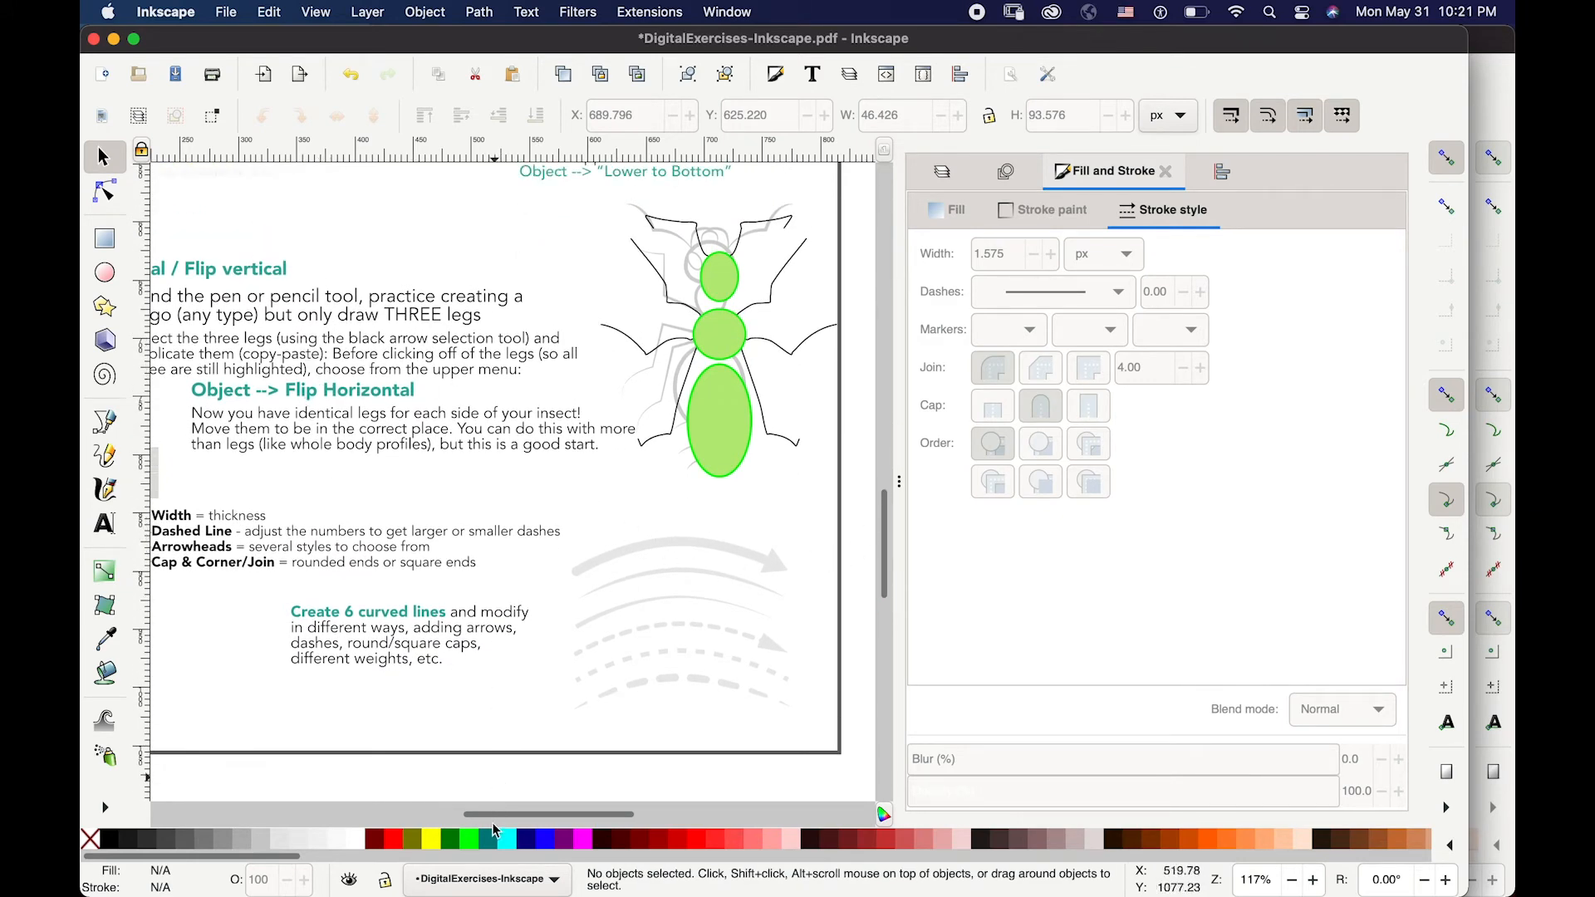
{"action": "mouse_move", "coordinate": [496, 818]}
{"action": "left_mouse_down"}
{"action": "mouse_move", "coordinate": [442, 817]}
{"action": "mouse_move", "coordinate": [476, 816]}
{"action": "left_mouse_up"}
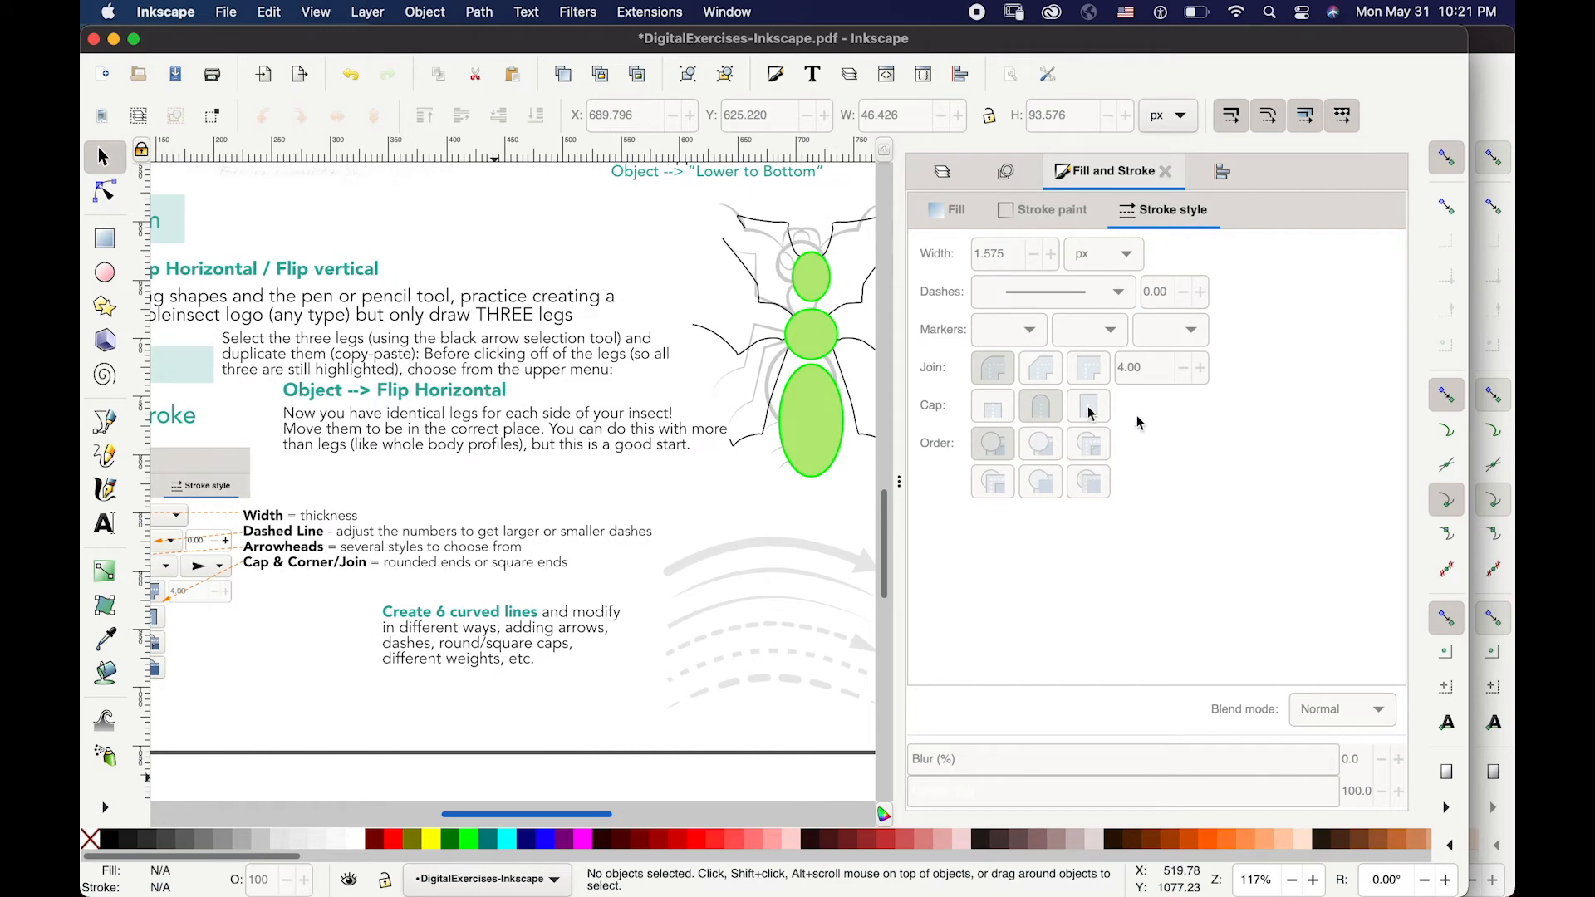
{"action": "left_click_drag", "start_coordinate": [556, 820], "coordinate": [575, 818]}
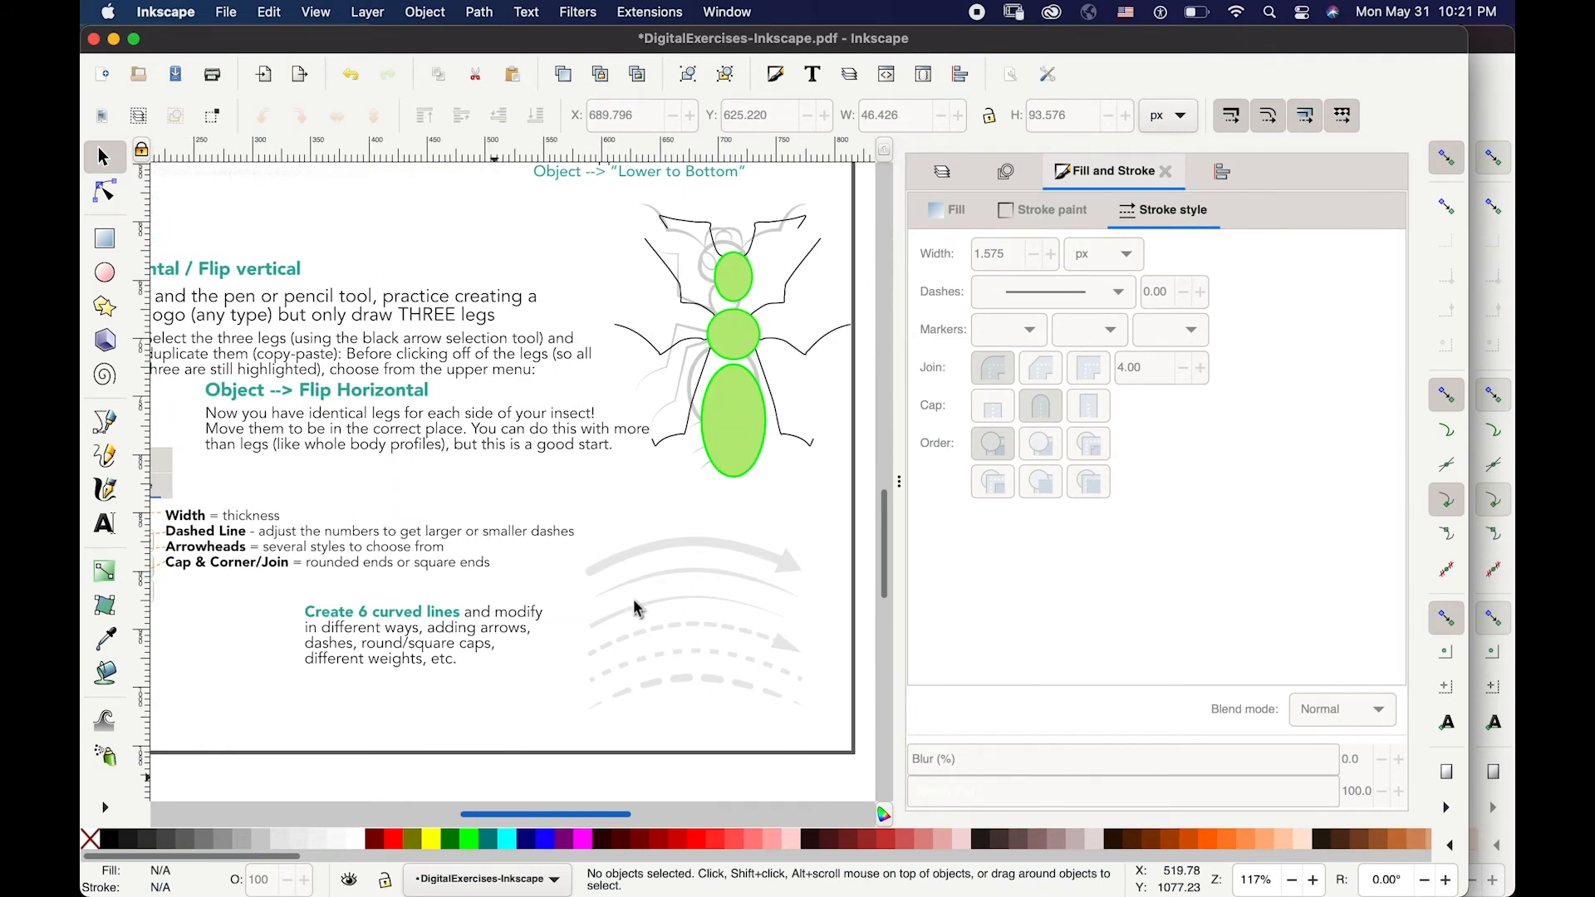
{"action": "scroll", "coordinate": [190, 437], "scroll_direction": "left", "scroll_amount": 1}
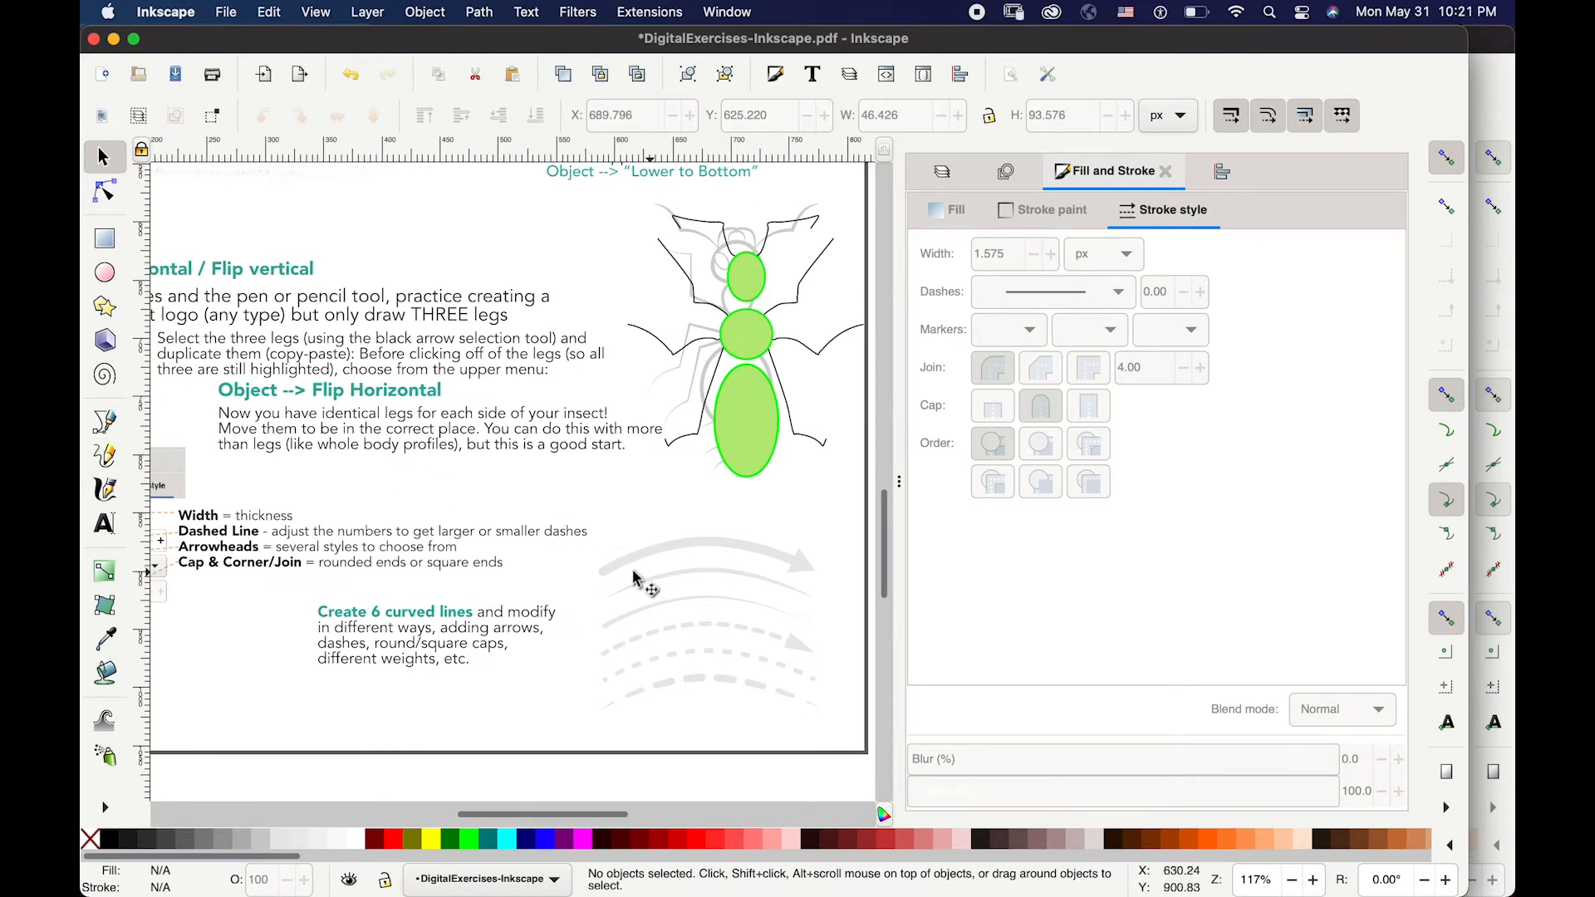
{"action": "left_click", "coordinate": [104, 422]}
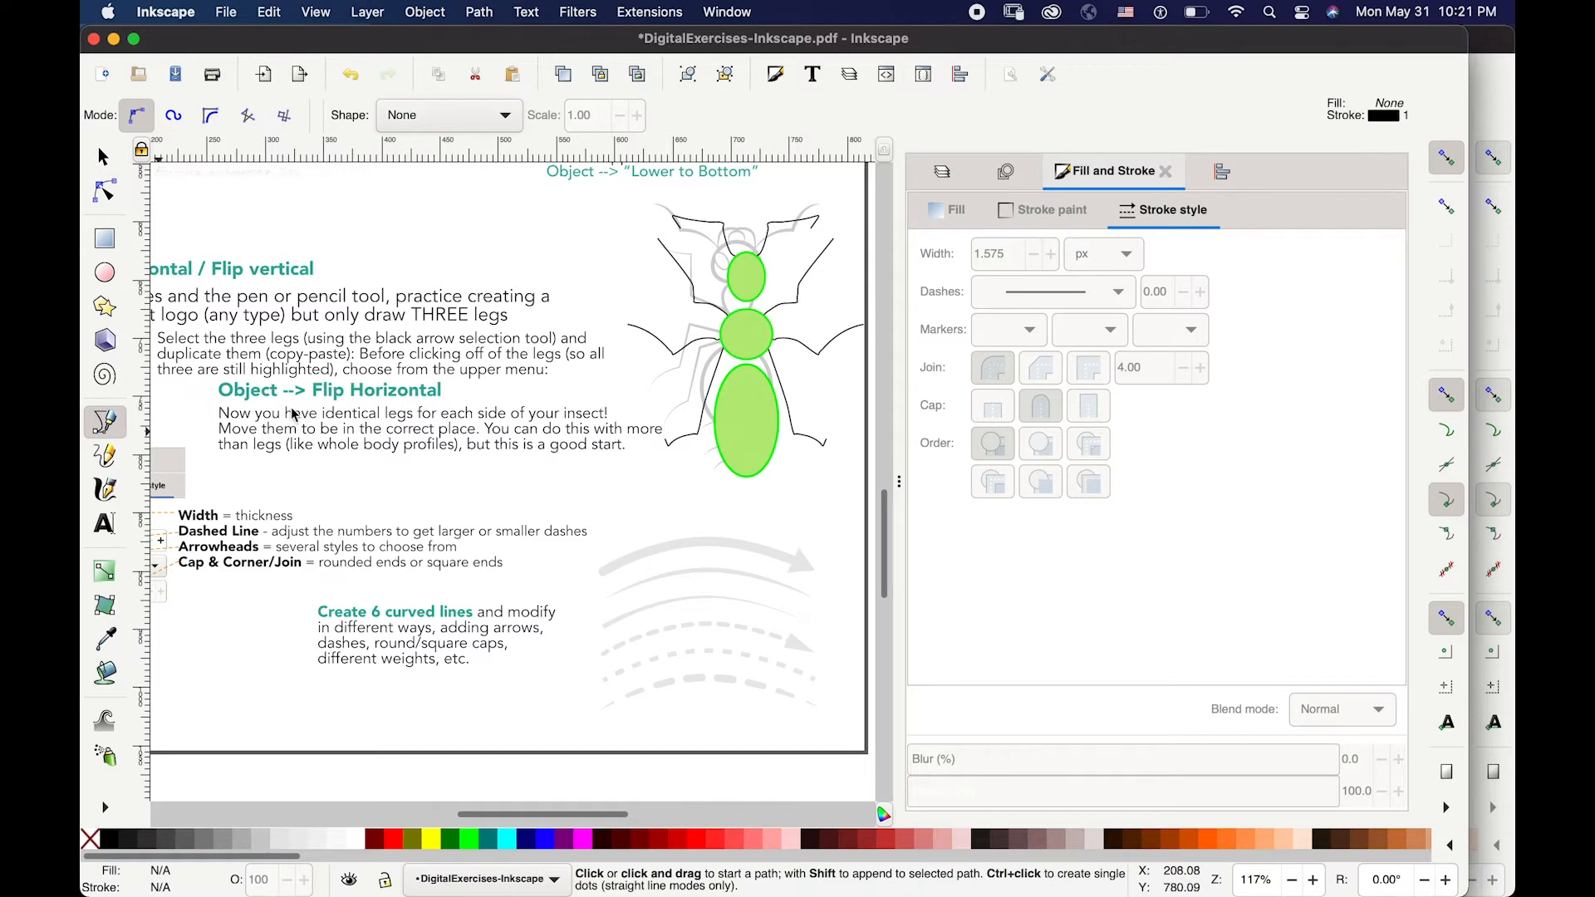
{"action": "left_click", "coordinate": [603, 571]}
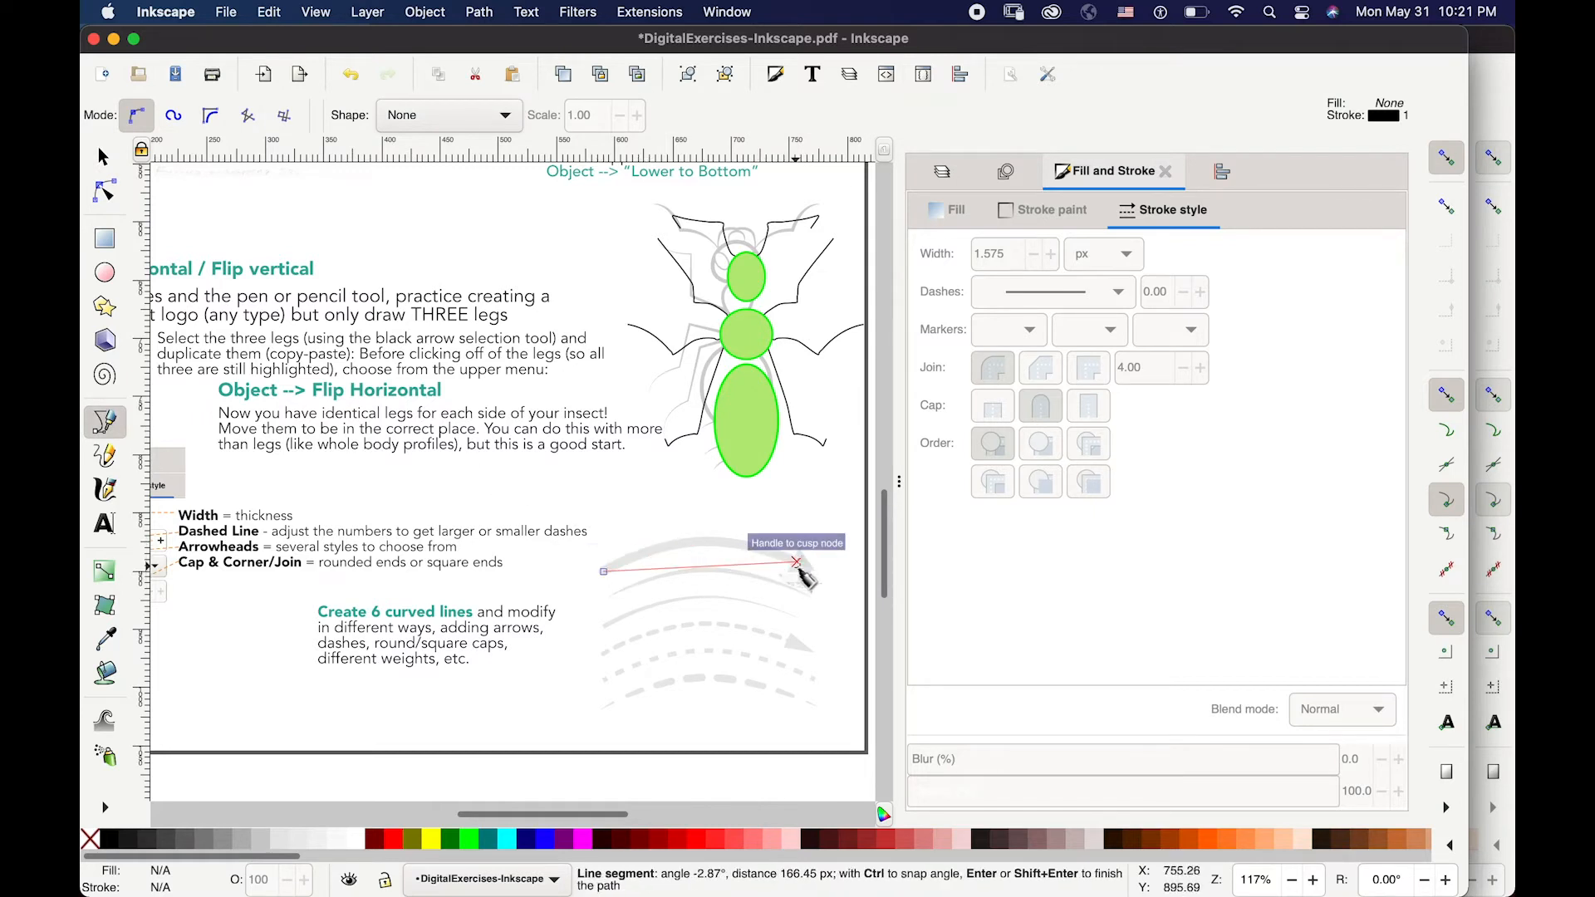
{"action": "left_click_drag", "start_coordinate": [813, 571], "coordinate": [928, 639]}
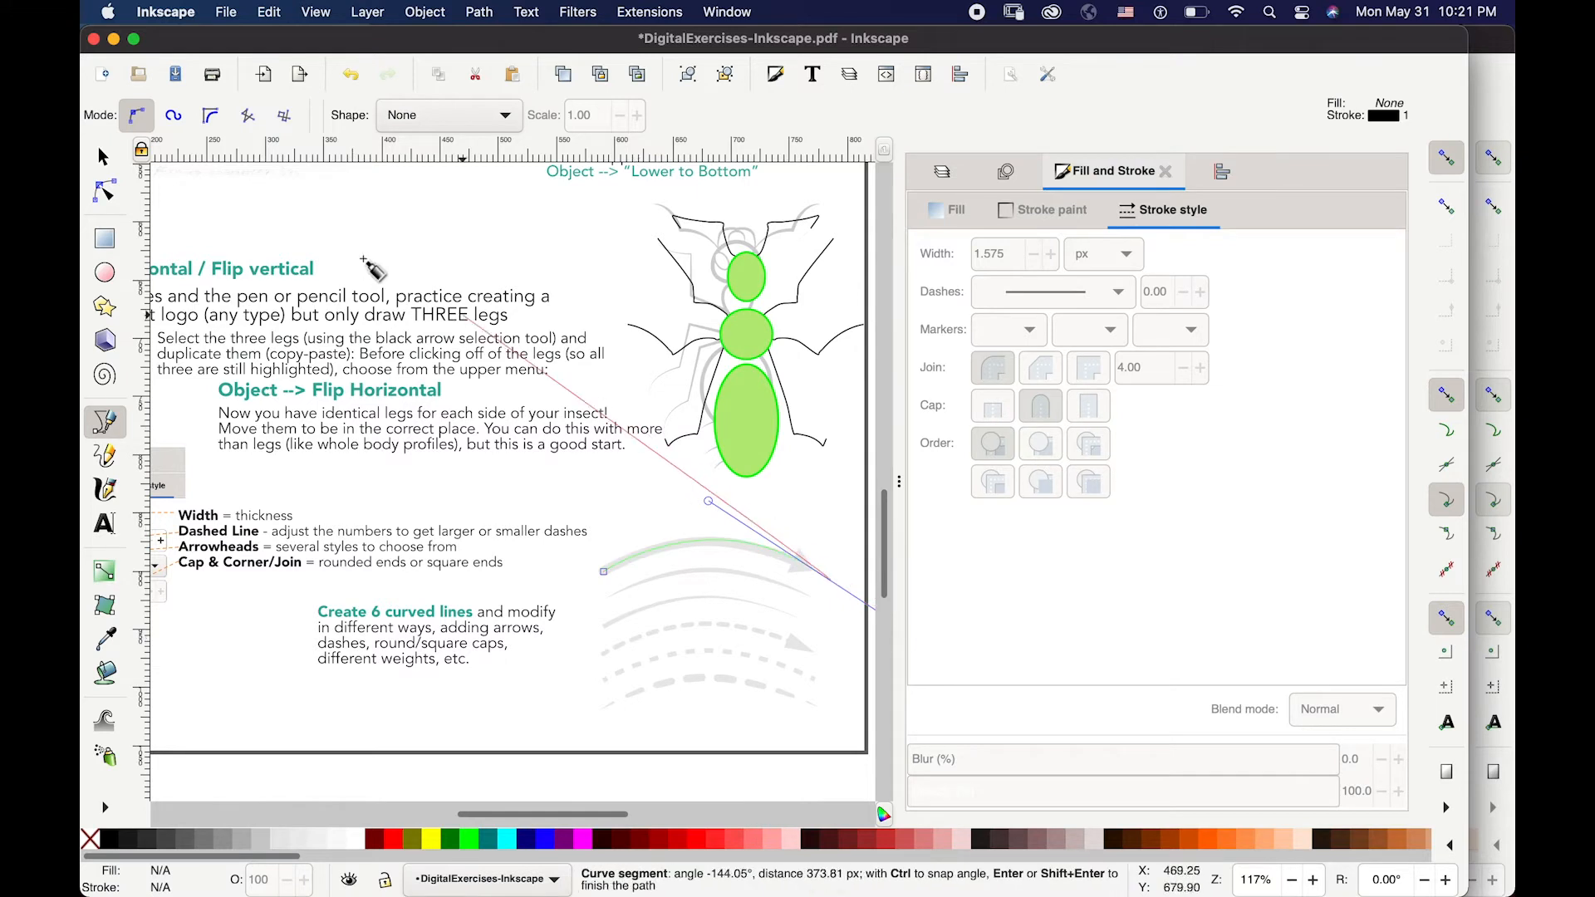
{"action": "key", "text": "Return"}
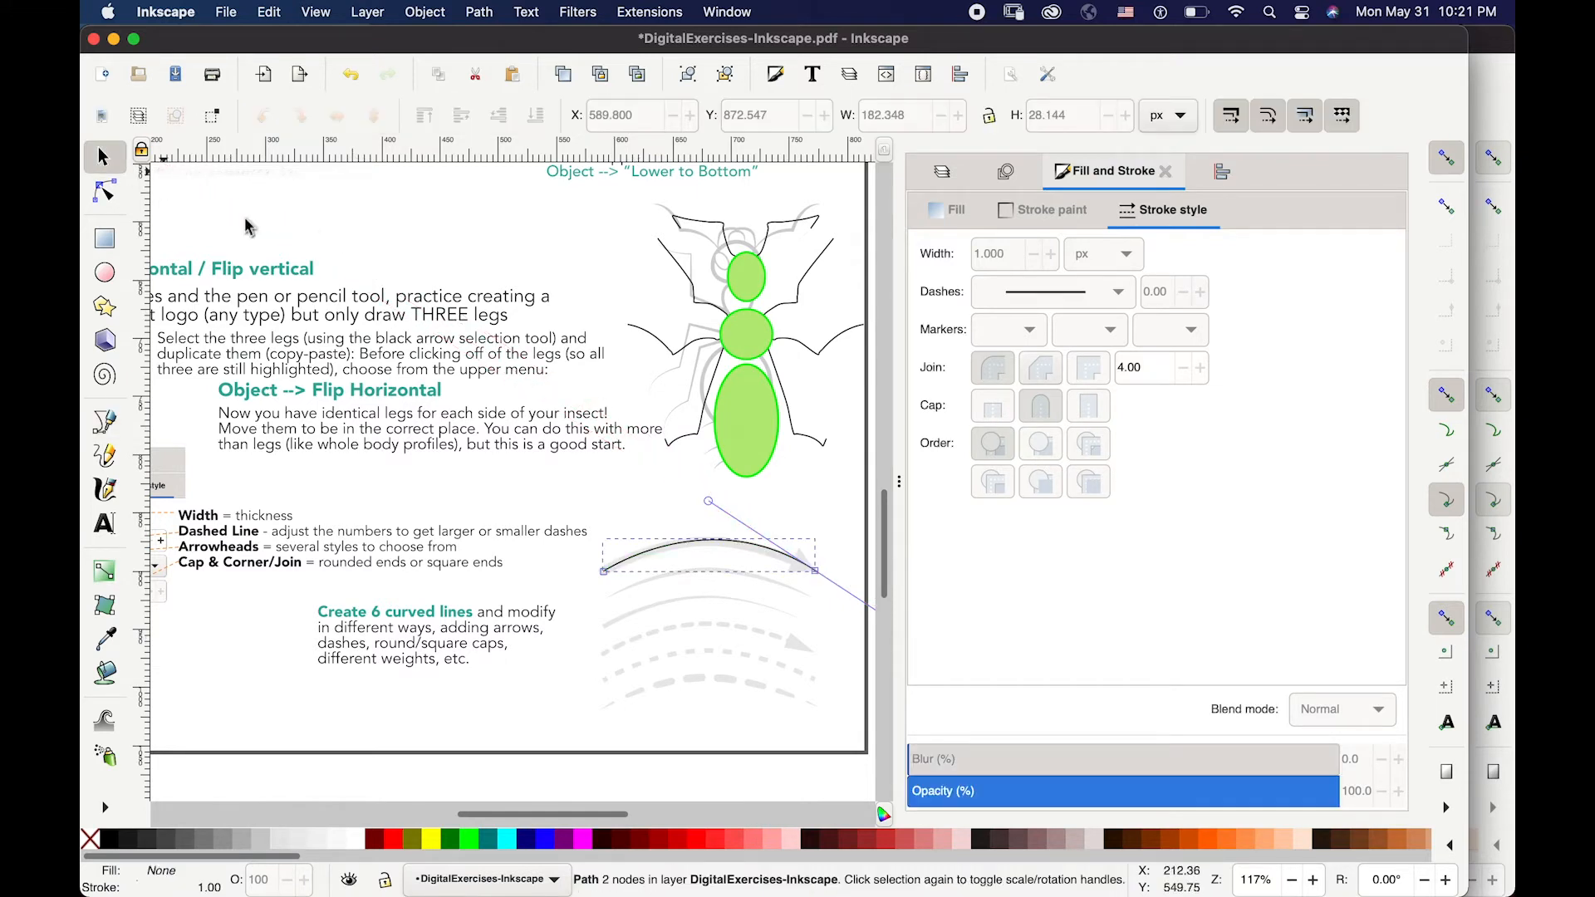
{"action": "key", "text": "s"}
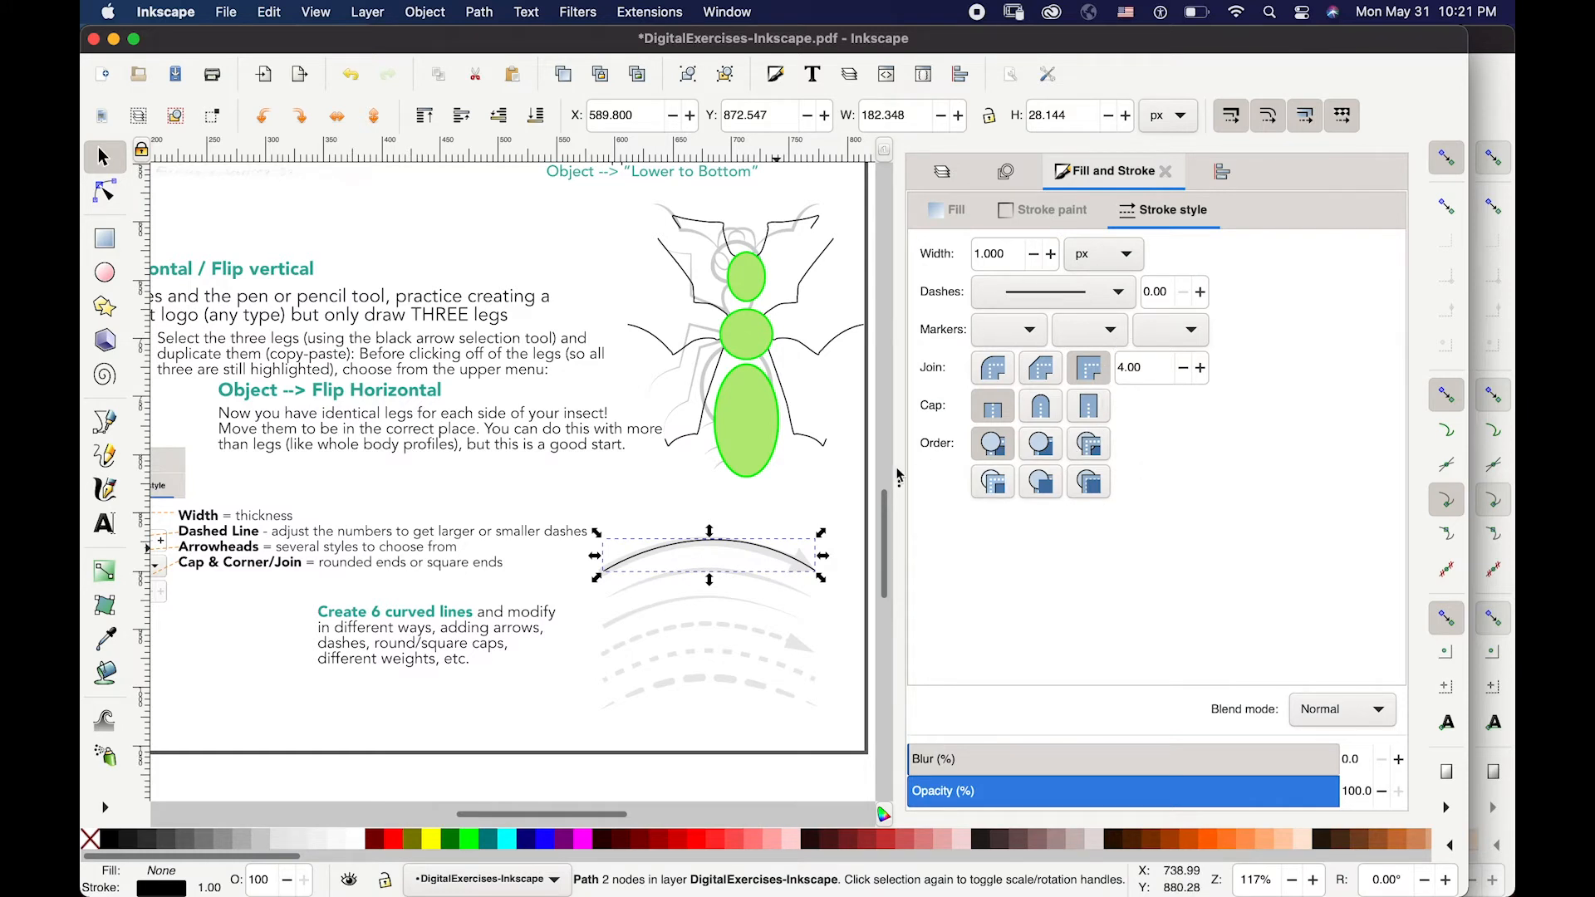
- Try to place an offset copy of the curve over the second guide arc, undoing the stray move of the grey guide group
{"action": "left_click_drag", "start_coordinate": [675, 550], "coordinate": [696, 480]}
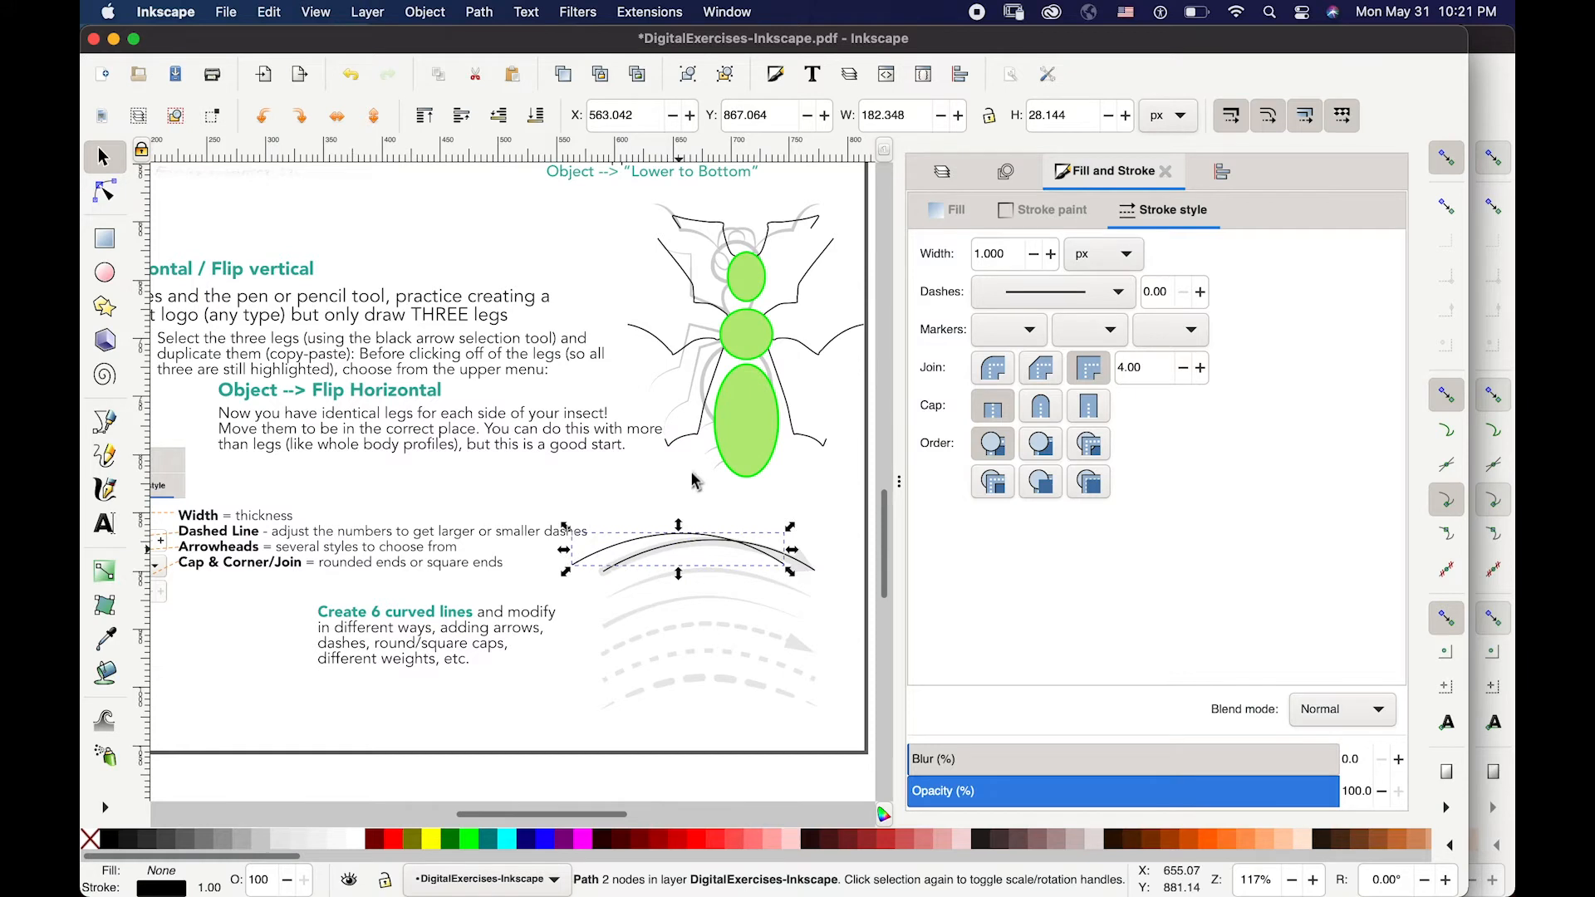
{"action": "left_click", "coordinate": [691, 578]}
{"action": "left_click_drag", "start_coordinate": [690, 578], "coordinate": [671, 581]}
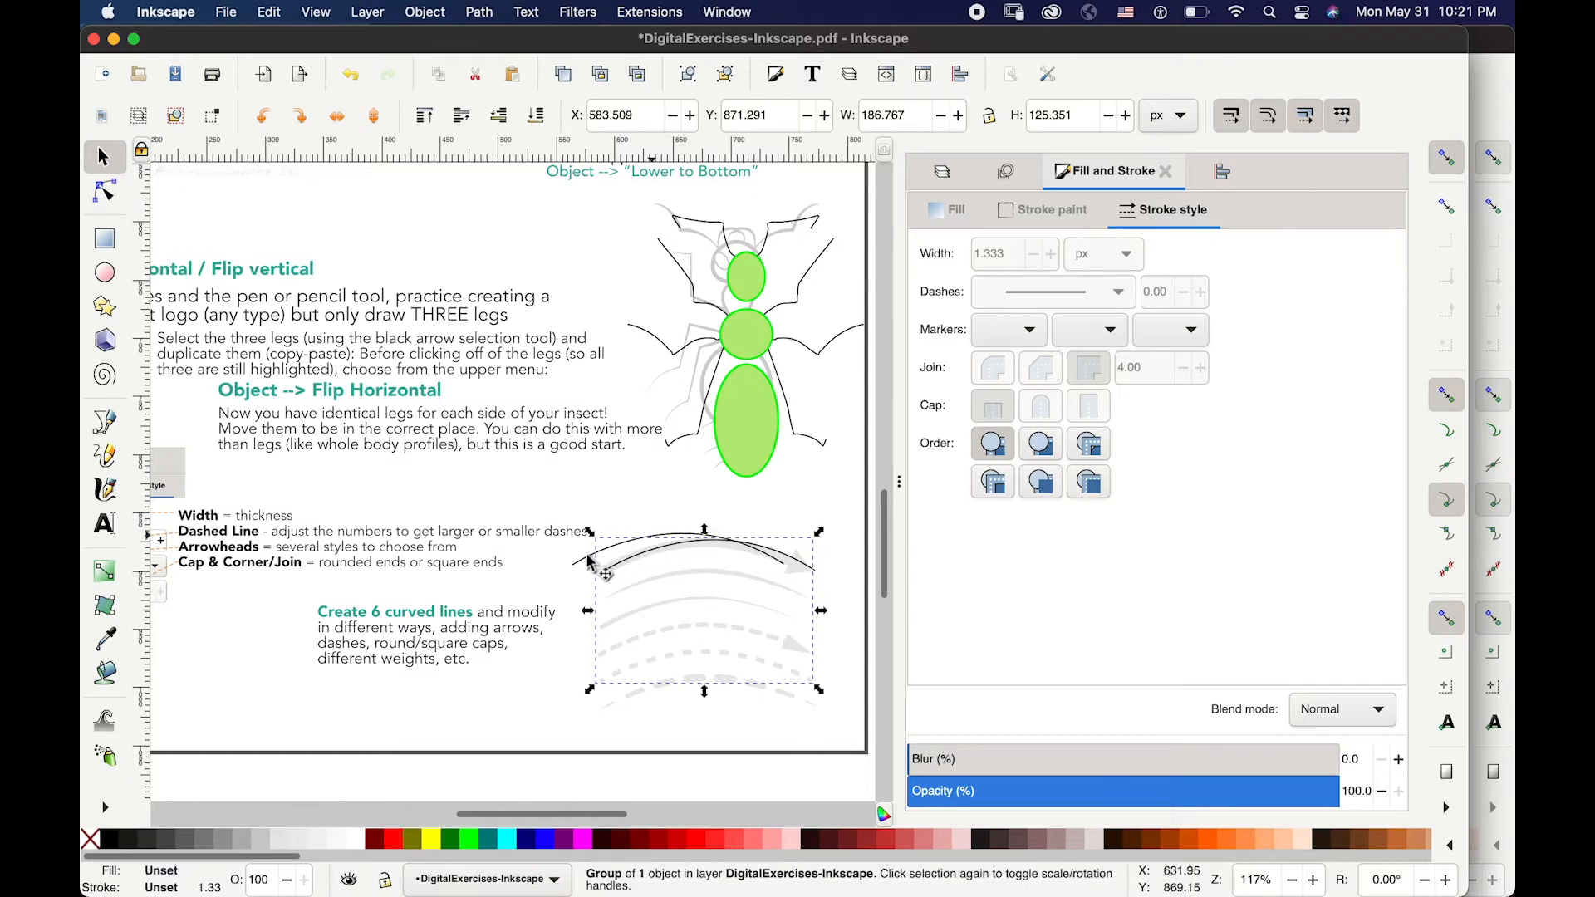
{"action": "left_click", "coordinate": [618, 550]}
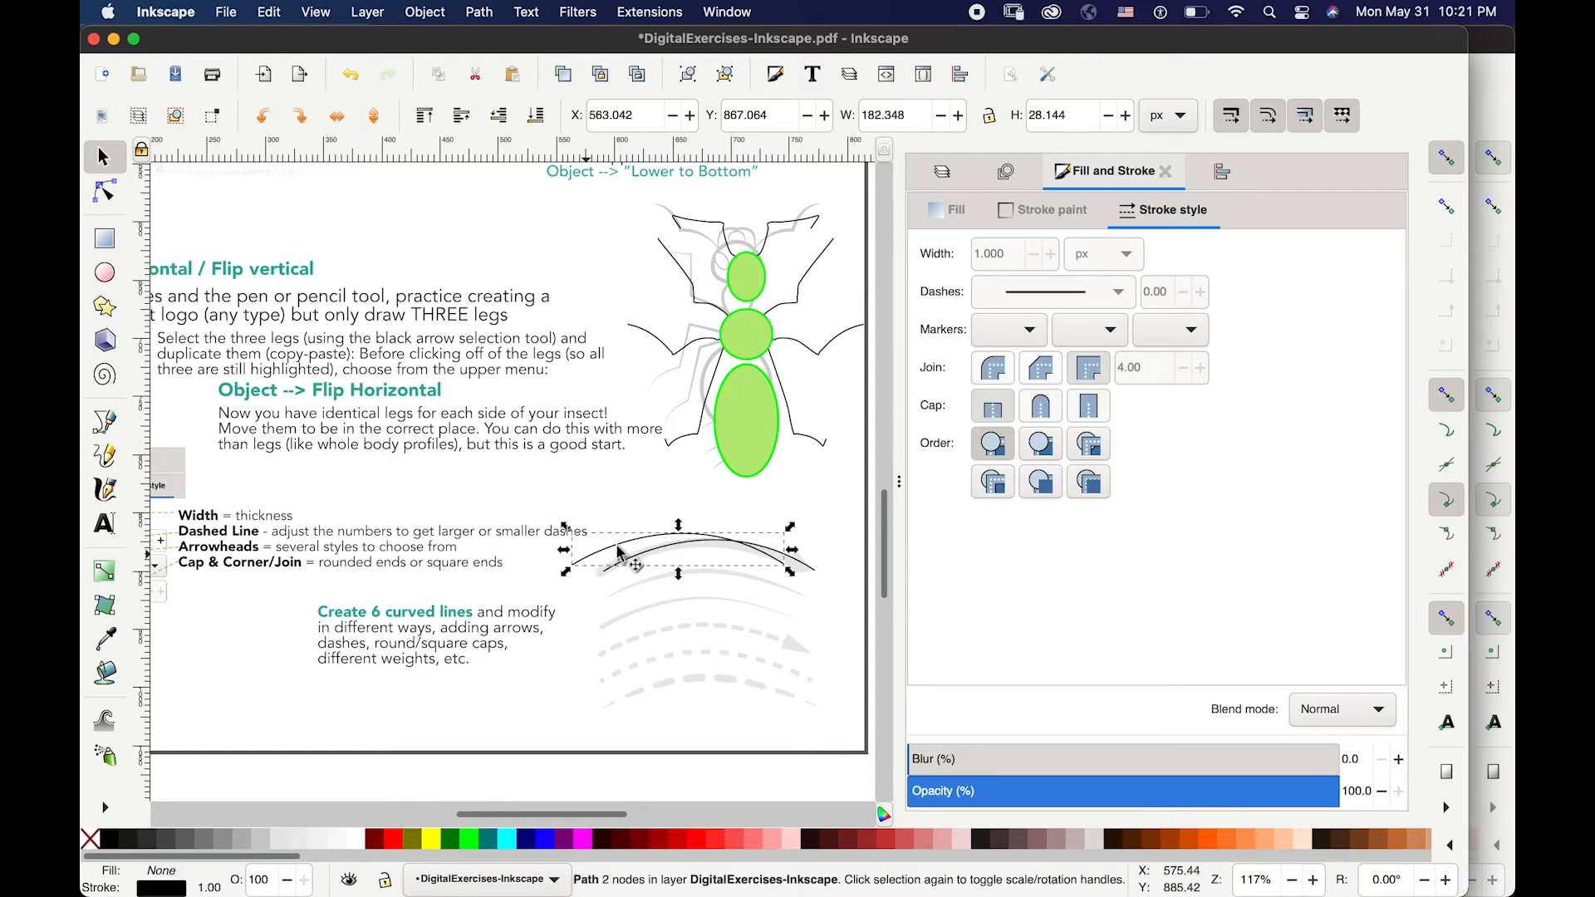
{"action": "left_click", "coordinate": [646, 586]}
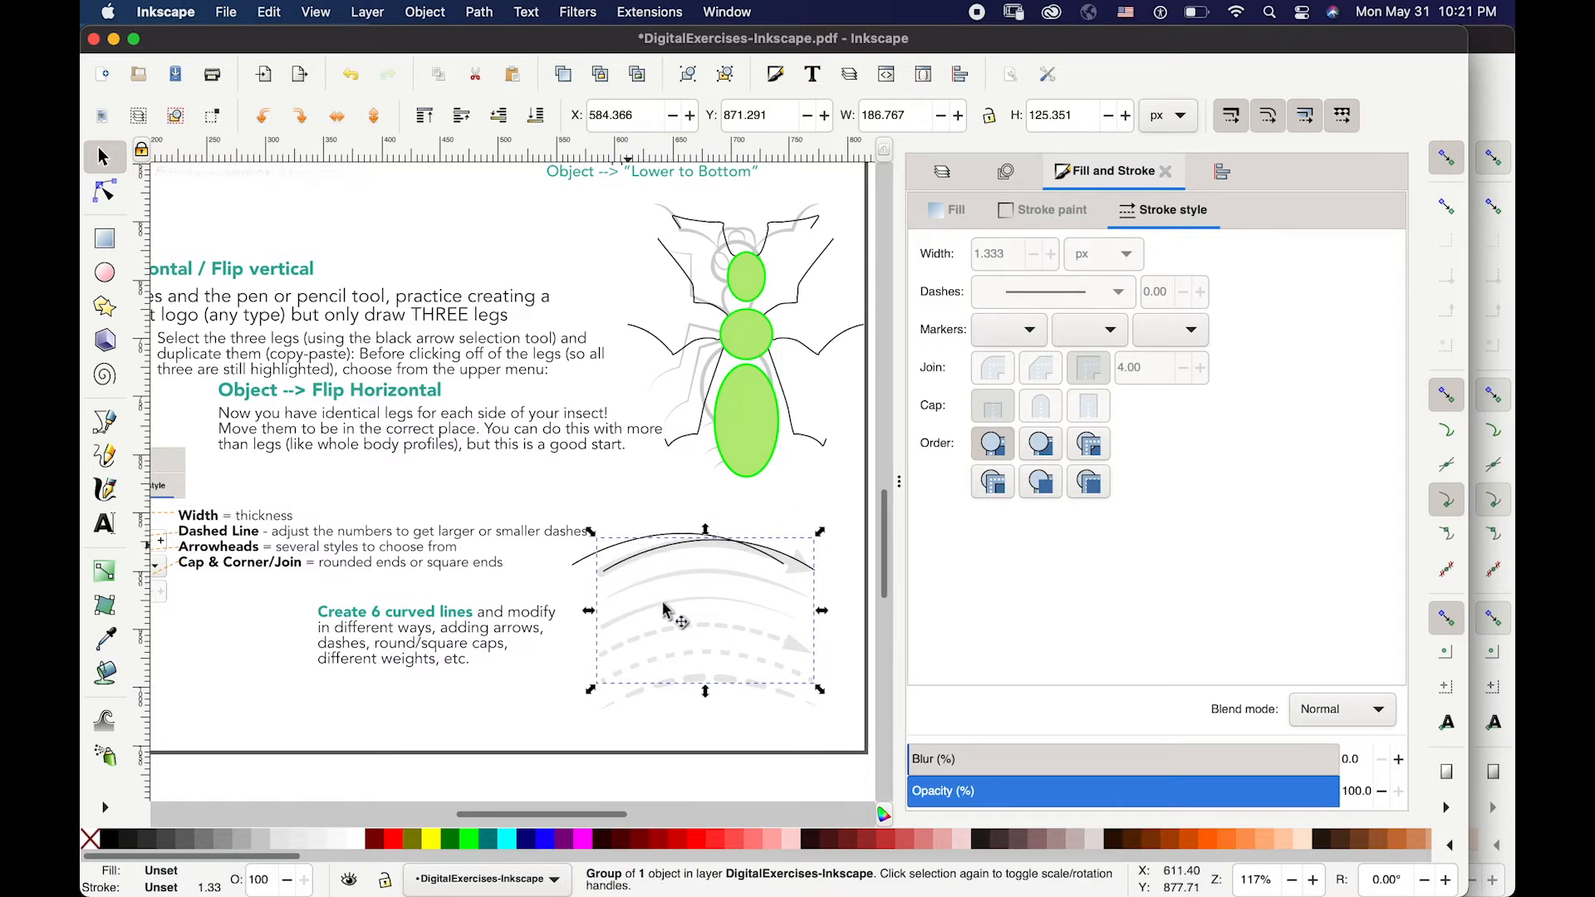
{"action": "left_click_drag", "start_coordinate": [645, 606], "coordinate": [594, 538]}
{"action": "key", "text": "super+z"}
- Try locking the DigitalExercises-Inkscape layer, and undo back to a single curve over the guide arcs
{"action": "key", "text": "shift+super+l"}
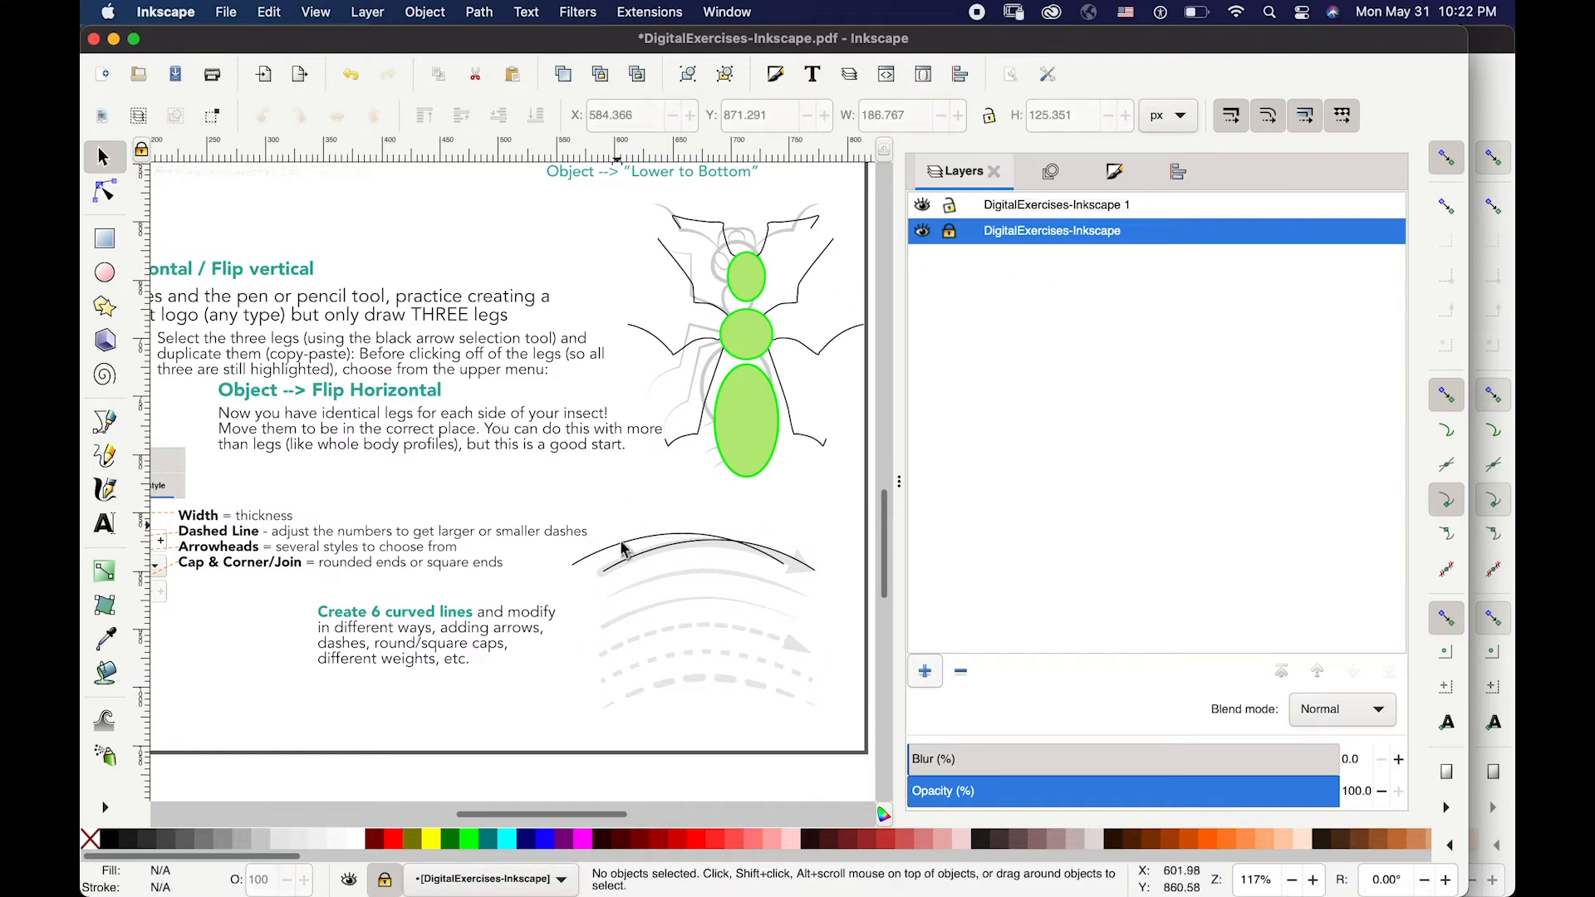
{"action": "key", "text": "super+z"}
{"action": "key", "text": "super+z"}
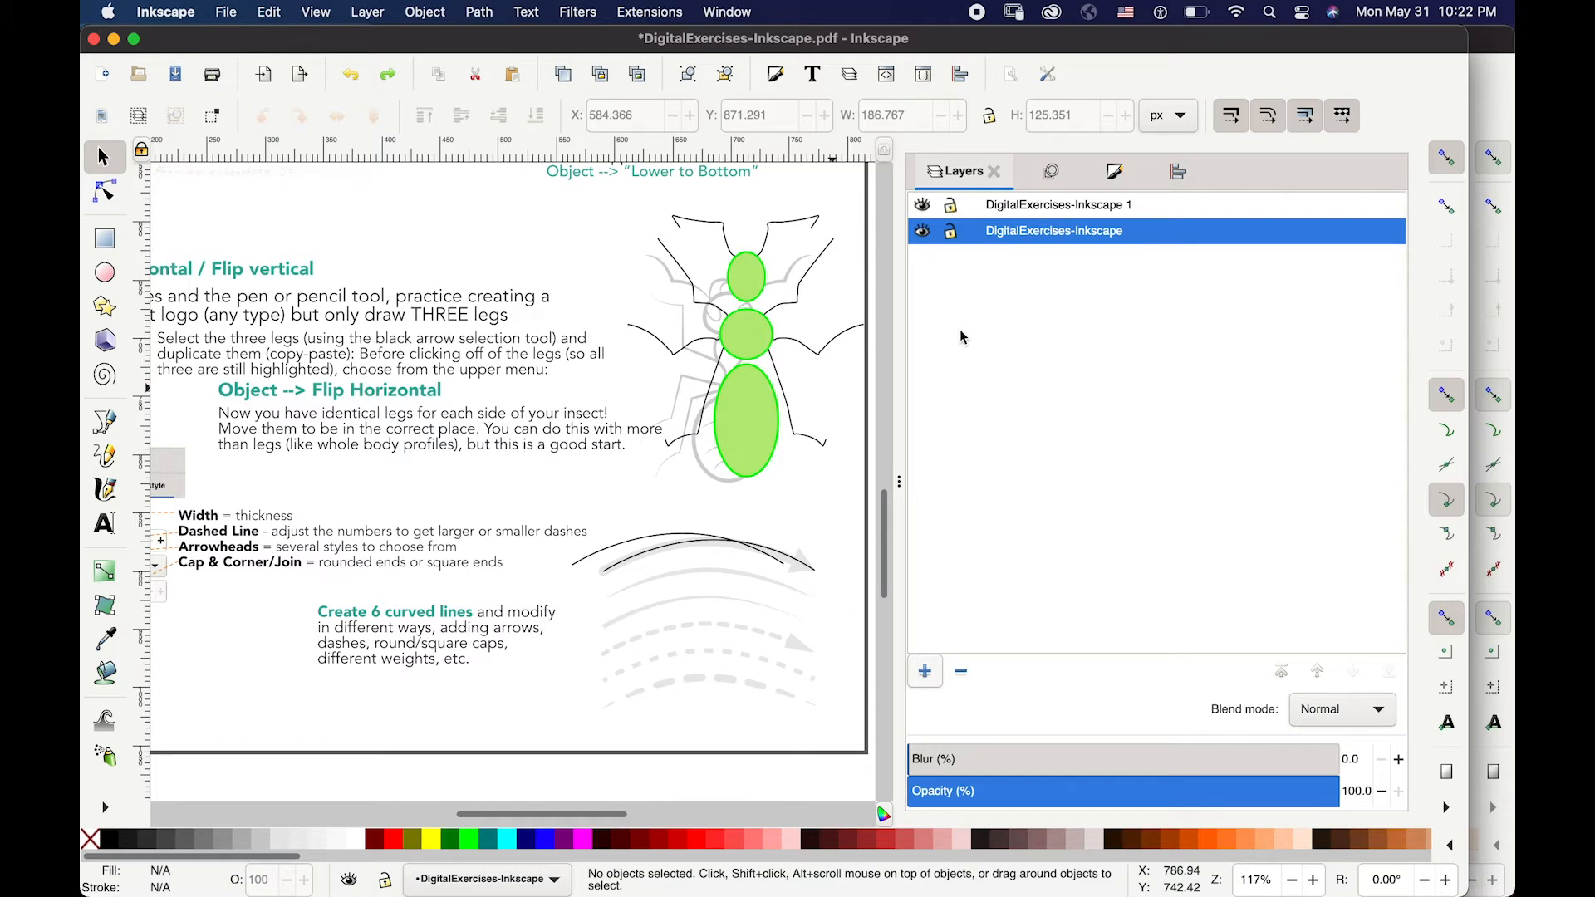
{"action": "key", "text": "super+z"}
- Try again to copy the top curve downward, undo the accidental move of the guide group, and reselect the curve
{"action": "left_click", "coordinate": [691, 548]}
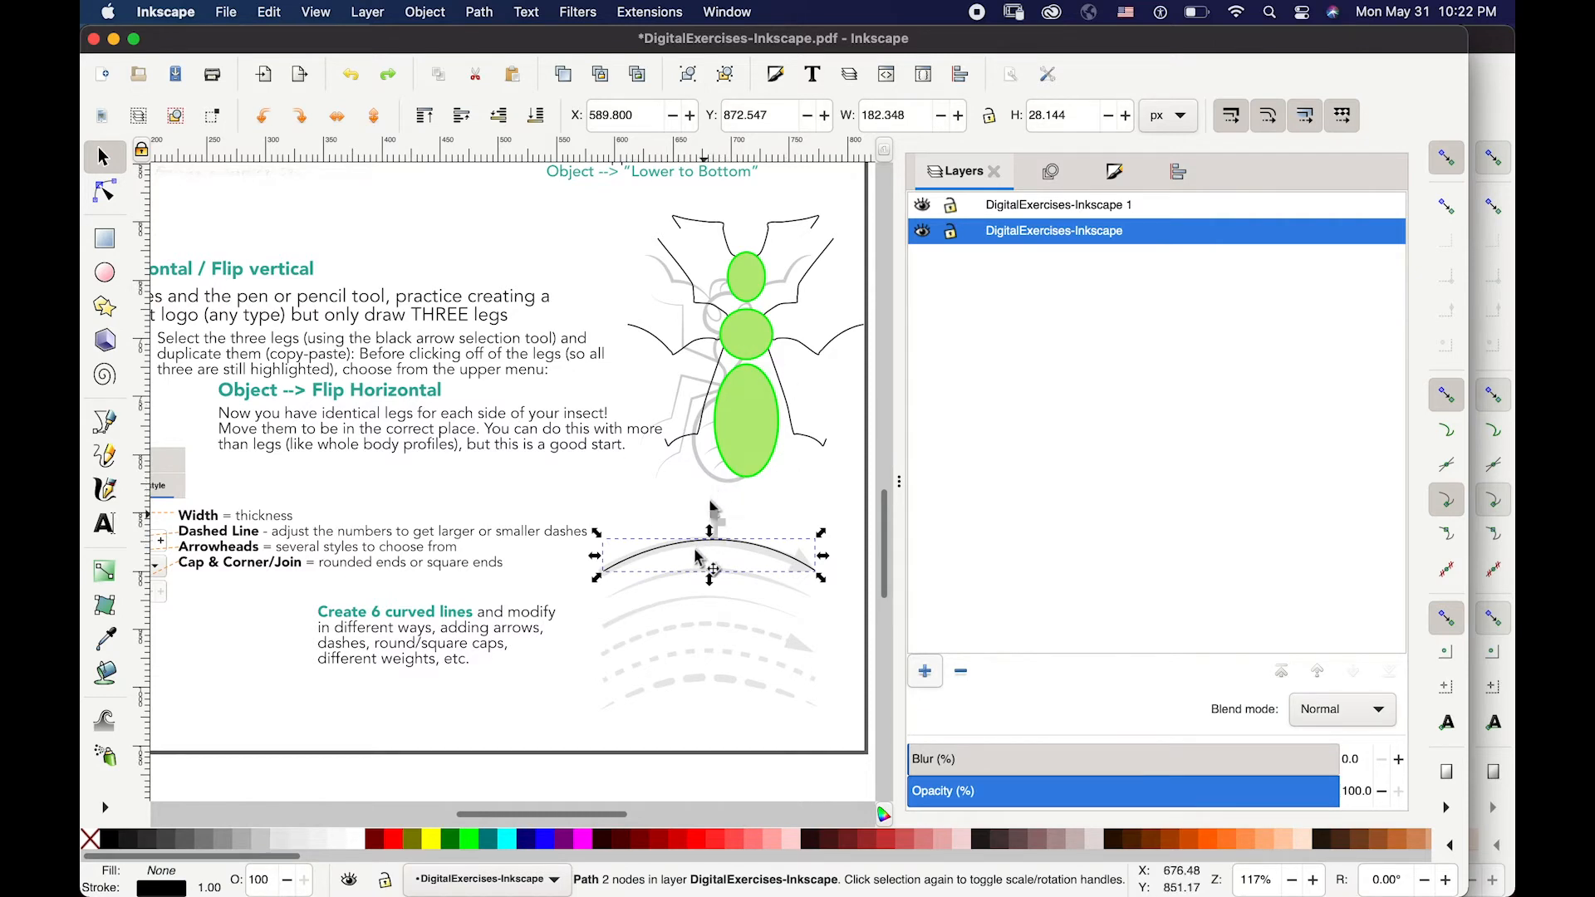
{"action": "left_click", "coordinate": [681, 591]}
{"action": "left_click_drag", "start_coordinate": [676, 597], "coordinate": [579, 592]}
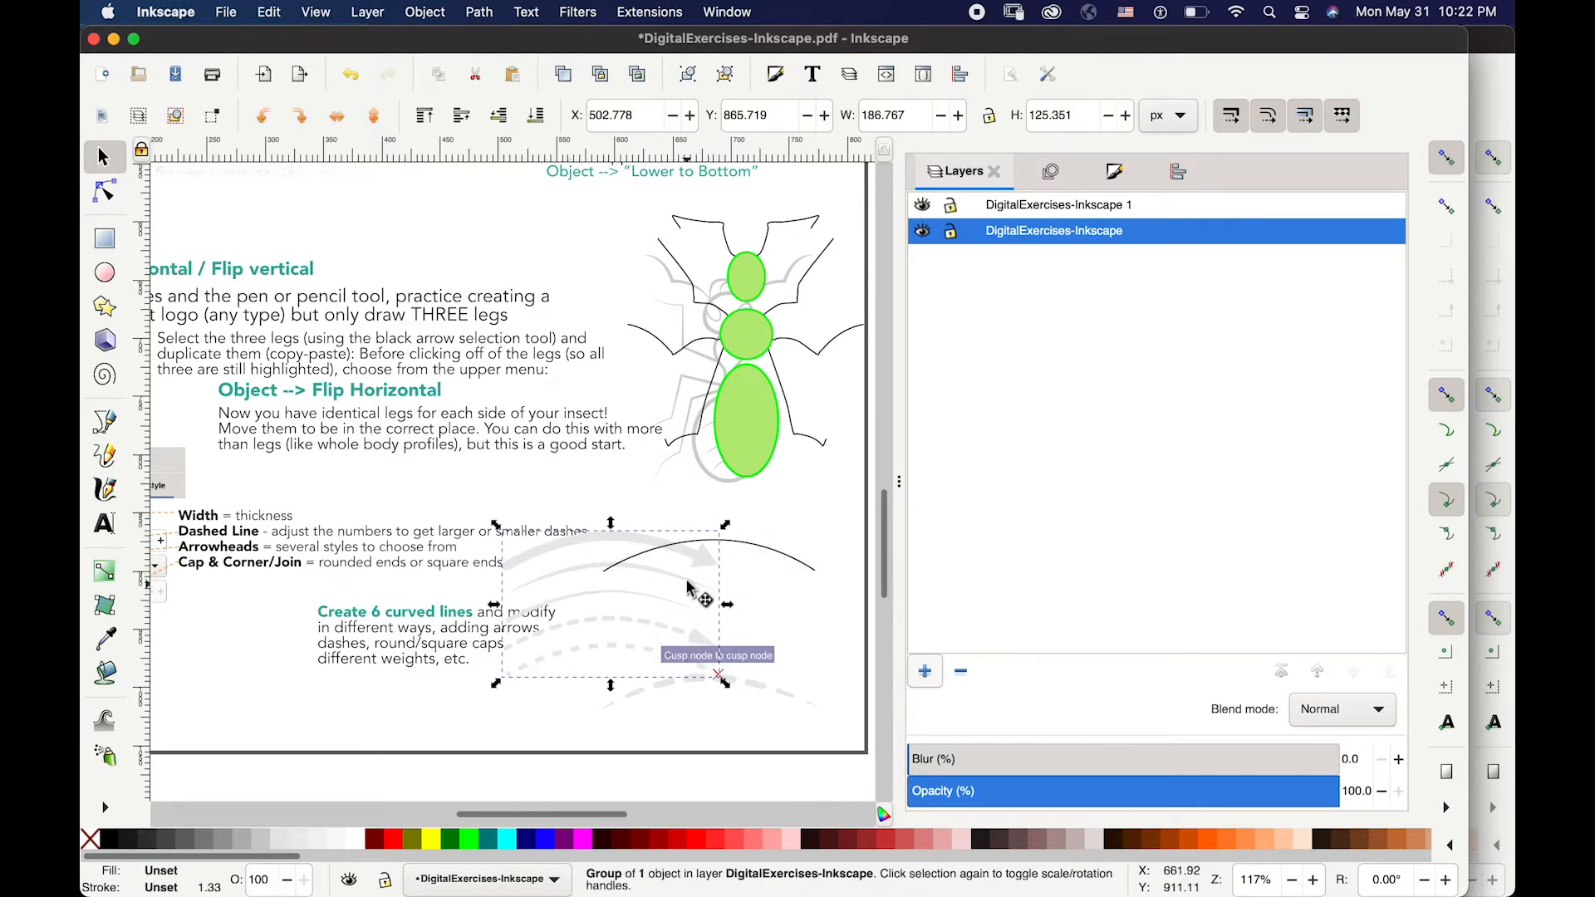
{"action": "key", "text": "super+z"}
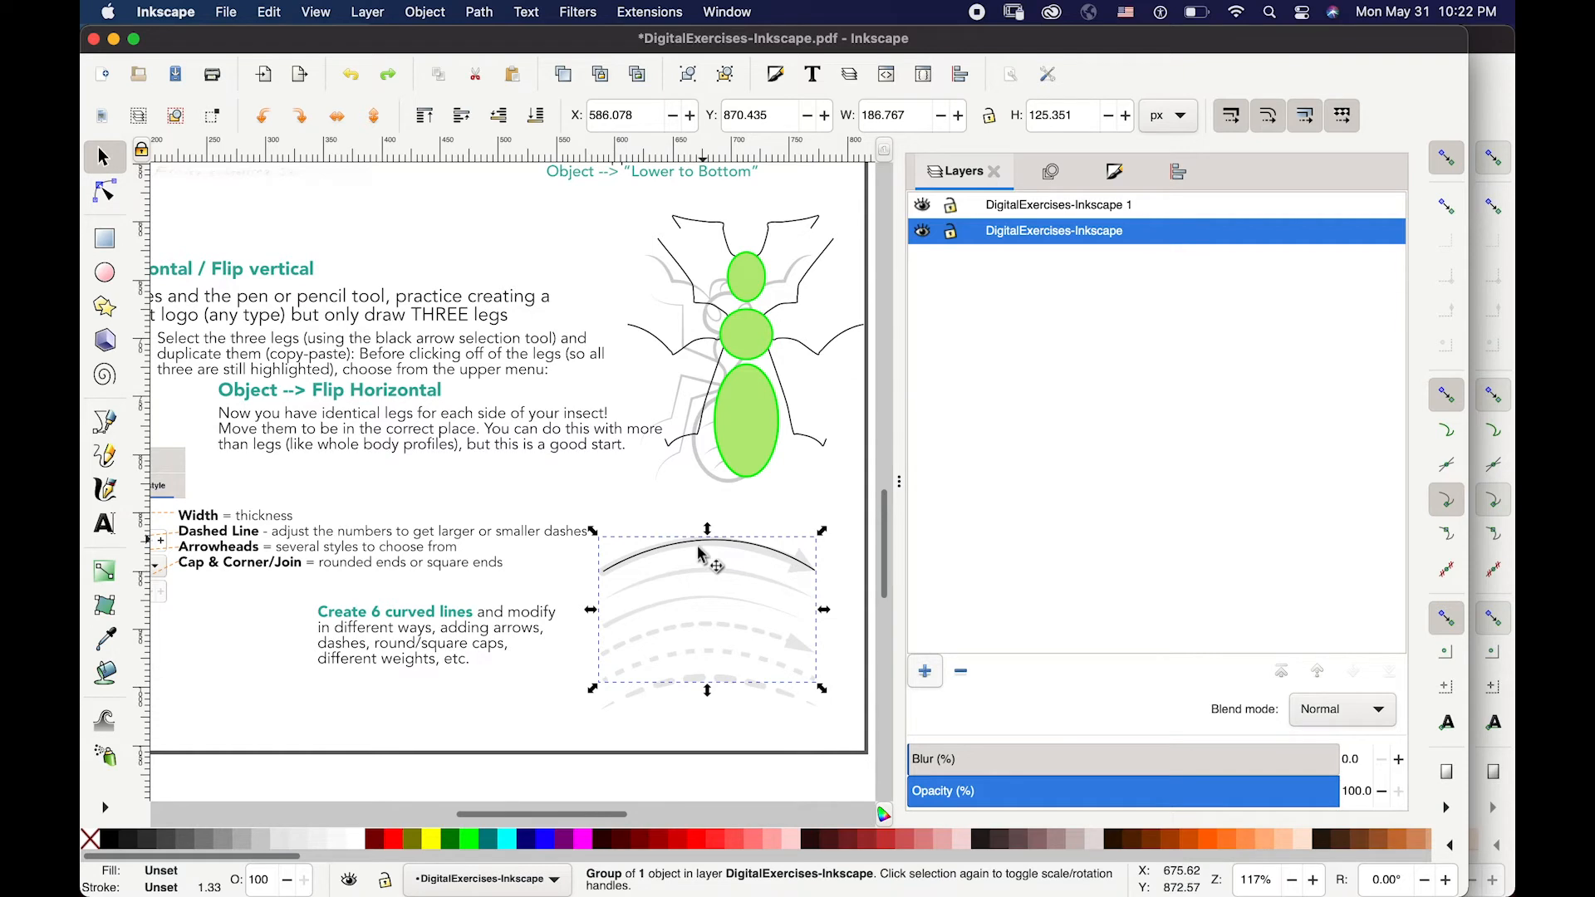
{"action": "left_click", "coordinate": [698, 551], "text": "ctrl"}
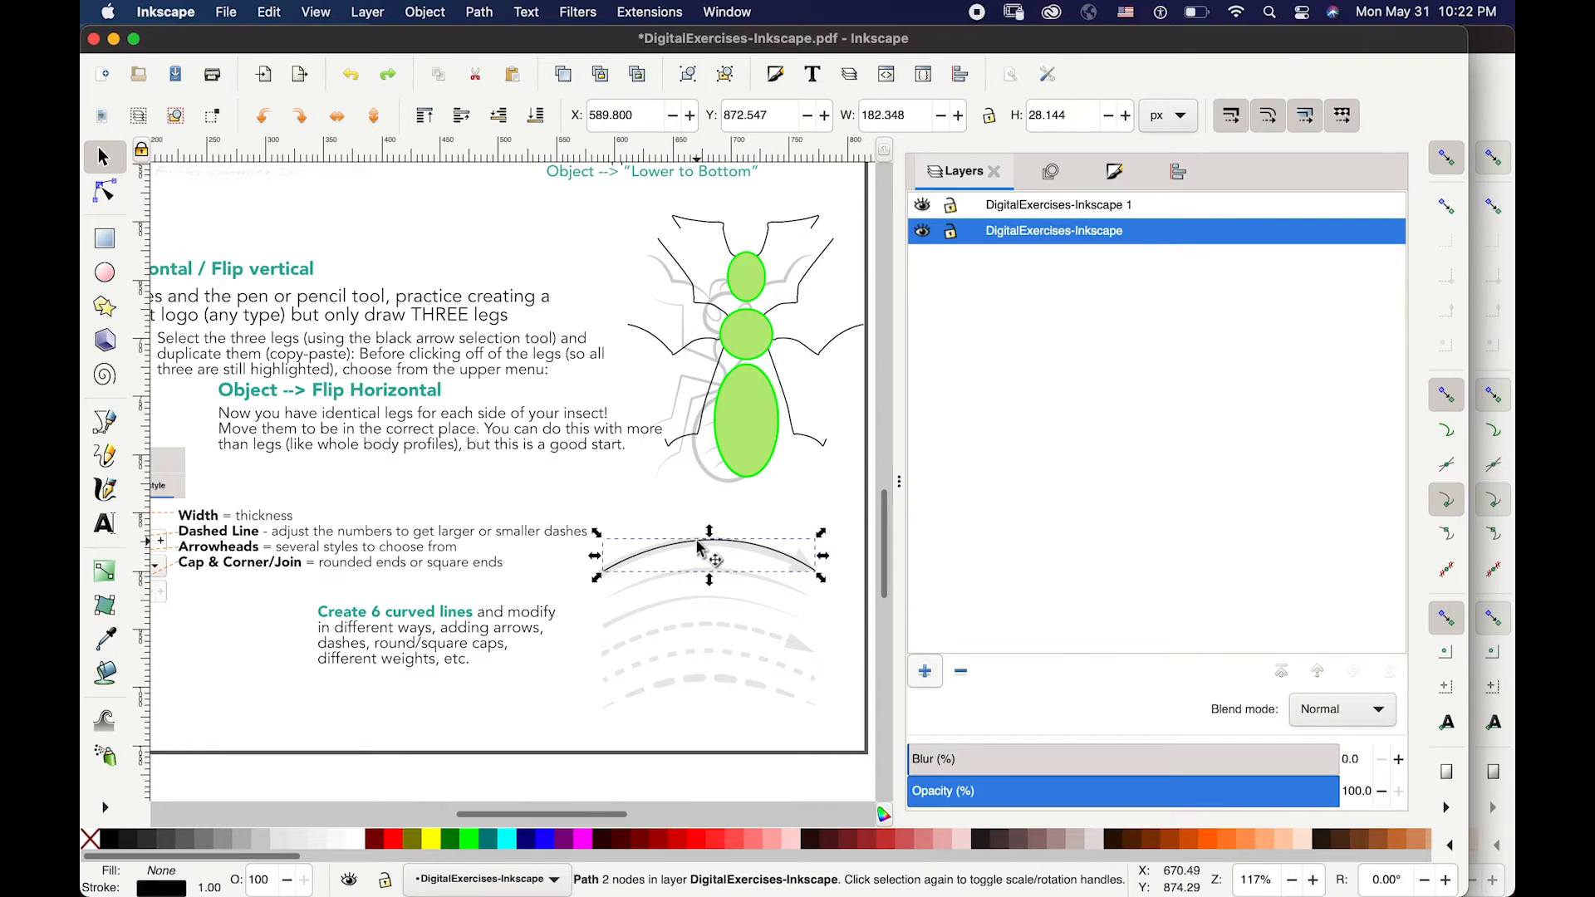
- Lock the DigitalExercises-Inkscape layer so the guides cannot be moved, and add a new layer above it
{"action": "left_click", "coordinate": [951, 233]}
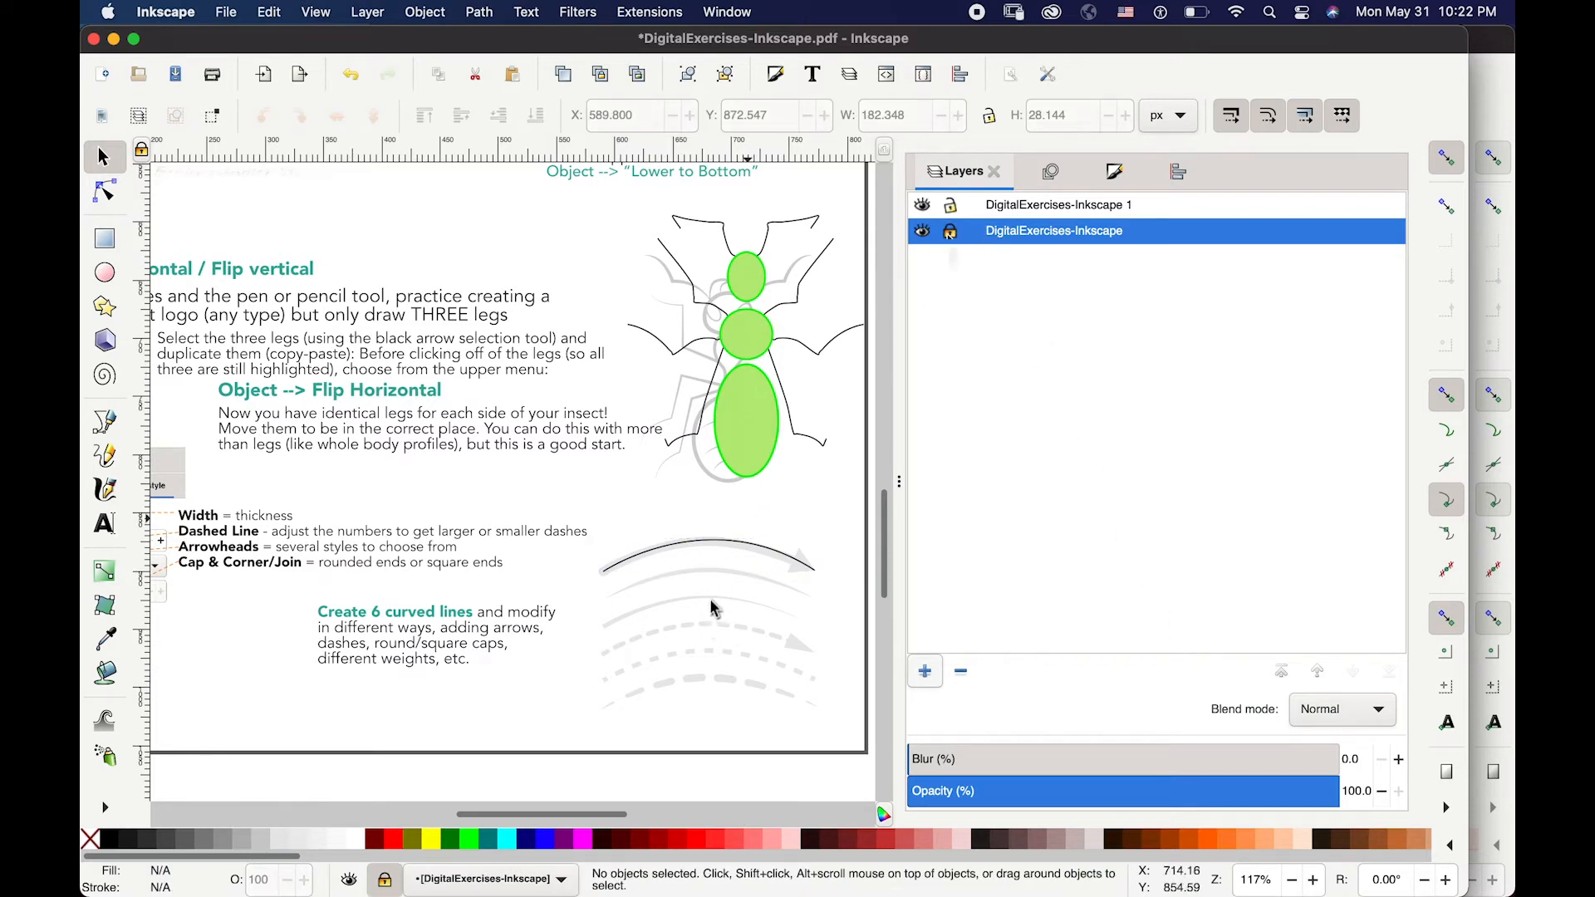
{"action": "left_click_drag", "start_coordinate": [725, 618], "coordinate": [614, 623]}
{"action": "left_click", "coordinate": [925, 671]}
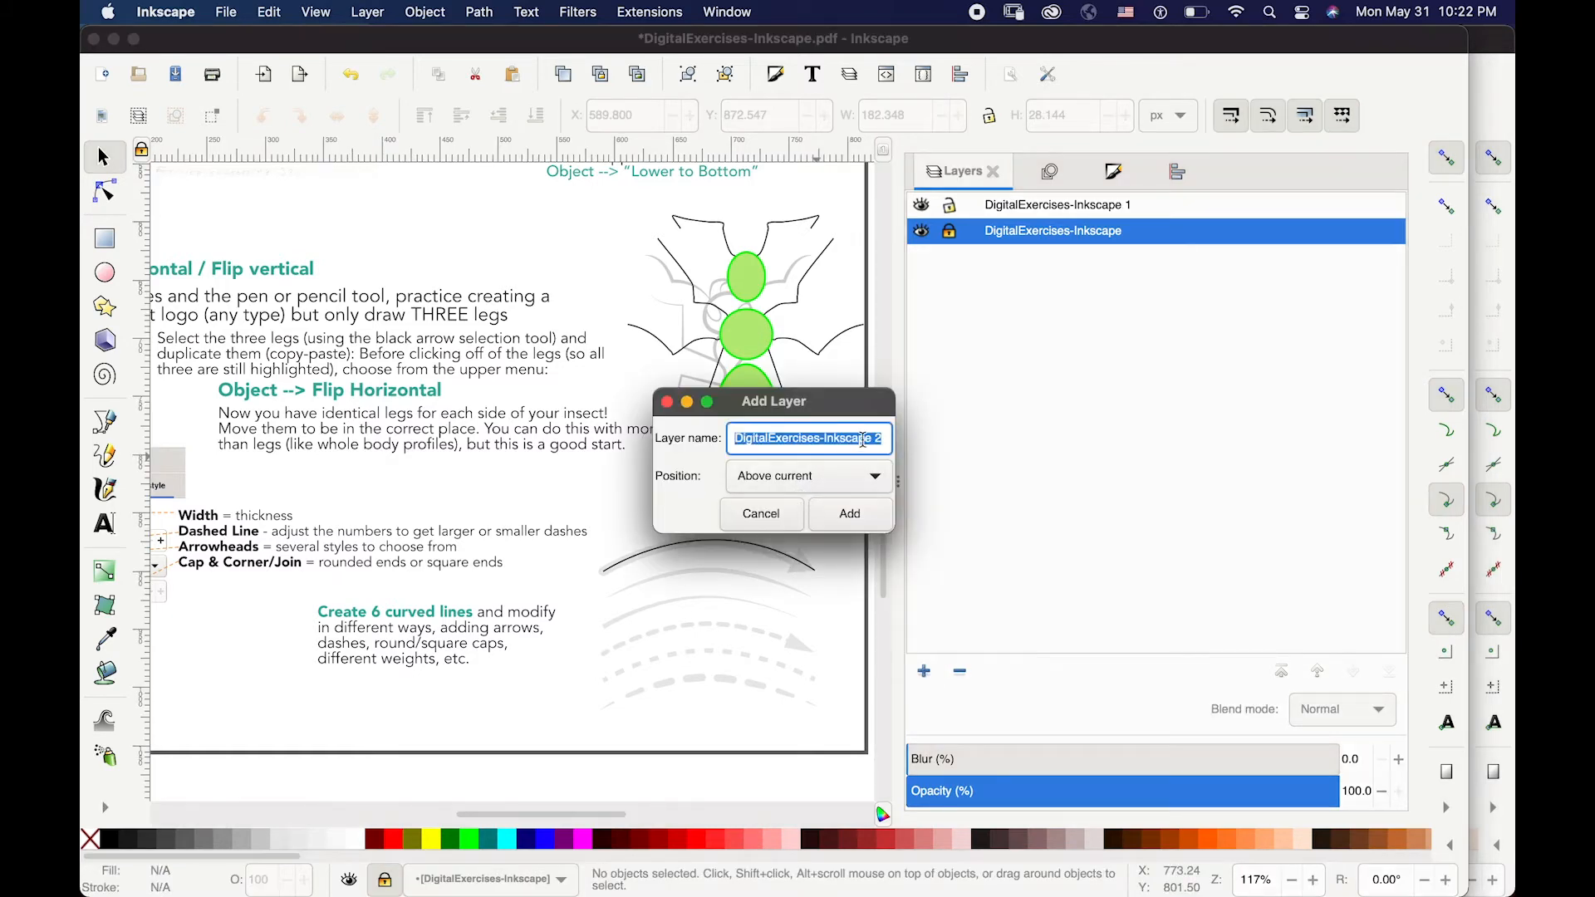
{"action": "left_click", "coordinate": [849, 513]}
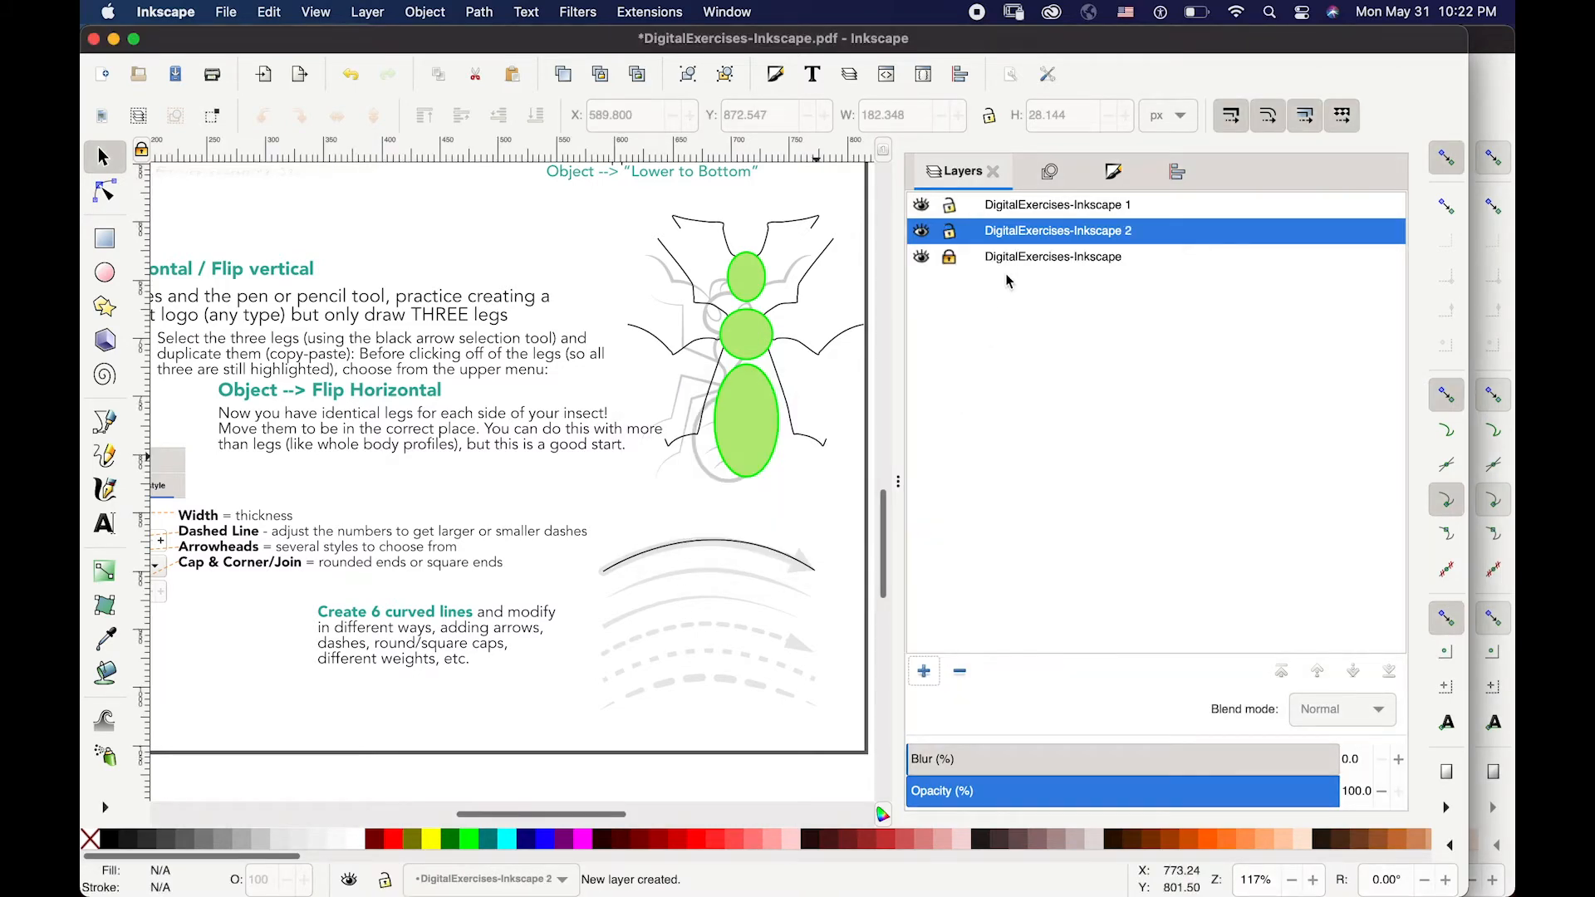
- Try to rename the new layer as NEW LAYER
{"action": "double_click", "coordinate": [1028, 231]}
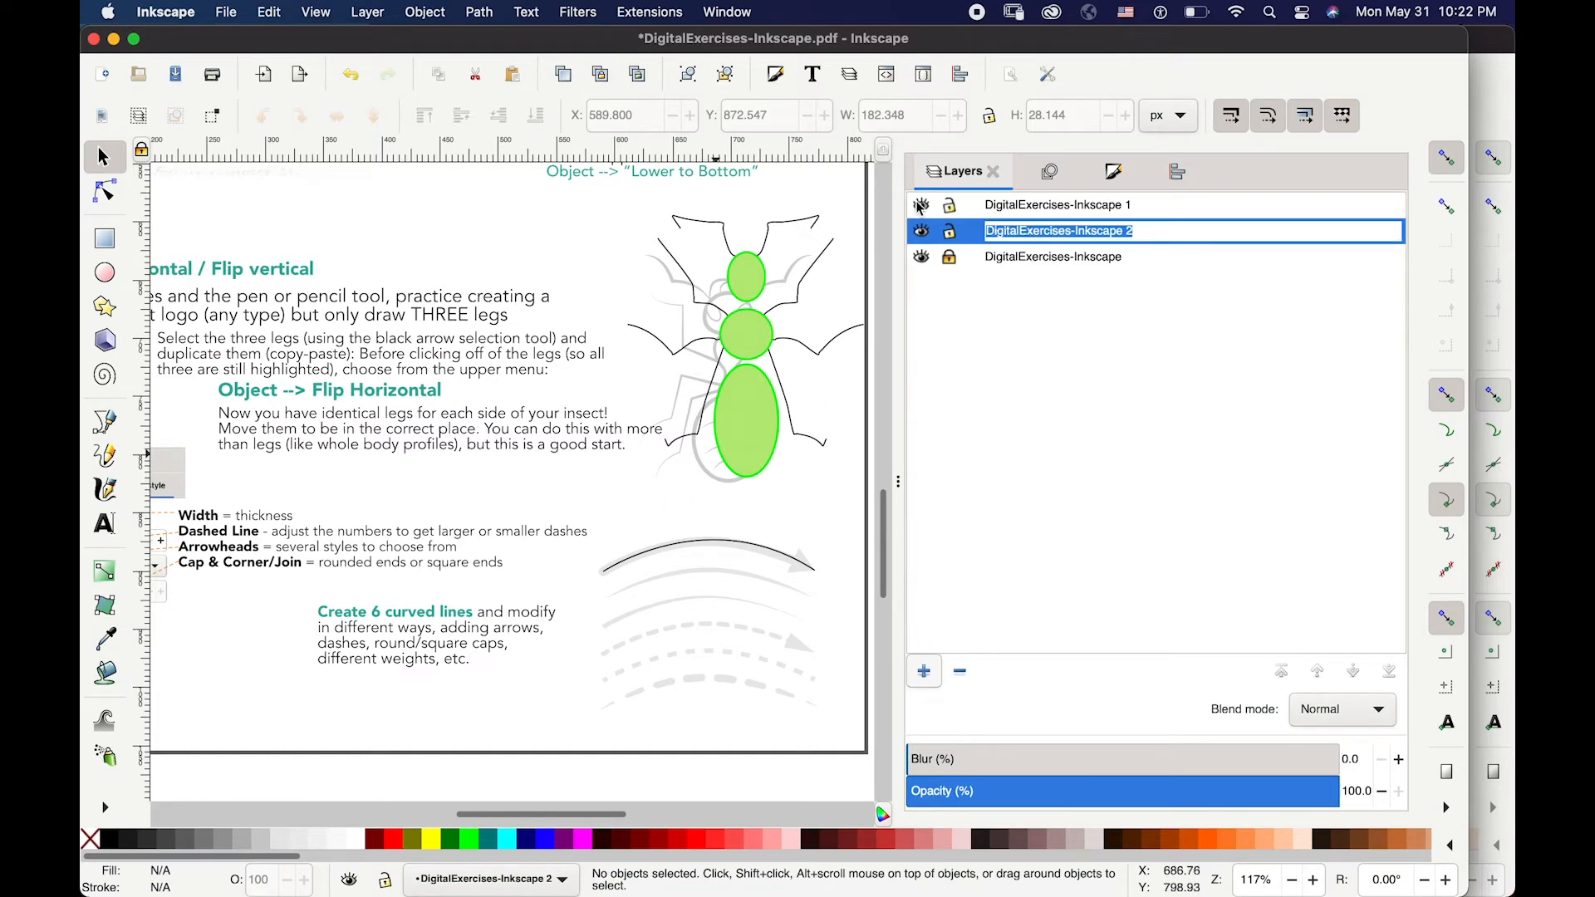
{"action": "type", "text": "NEW LAYER"}
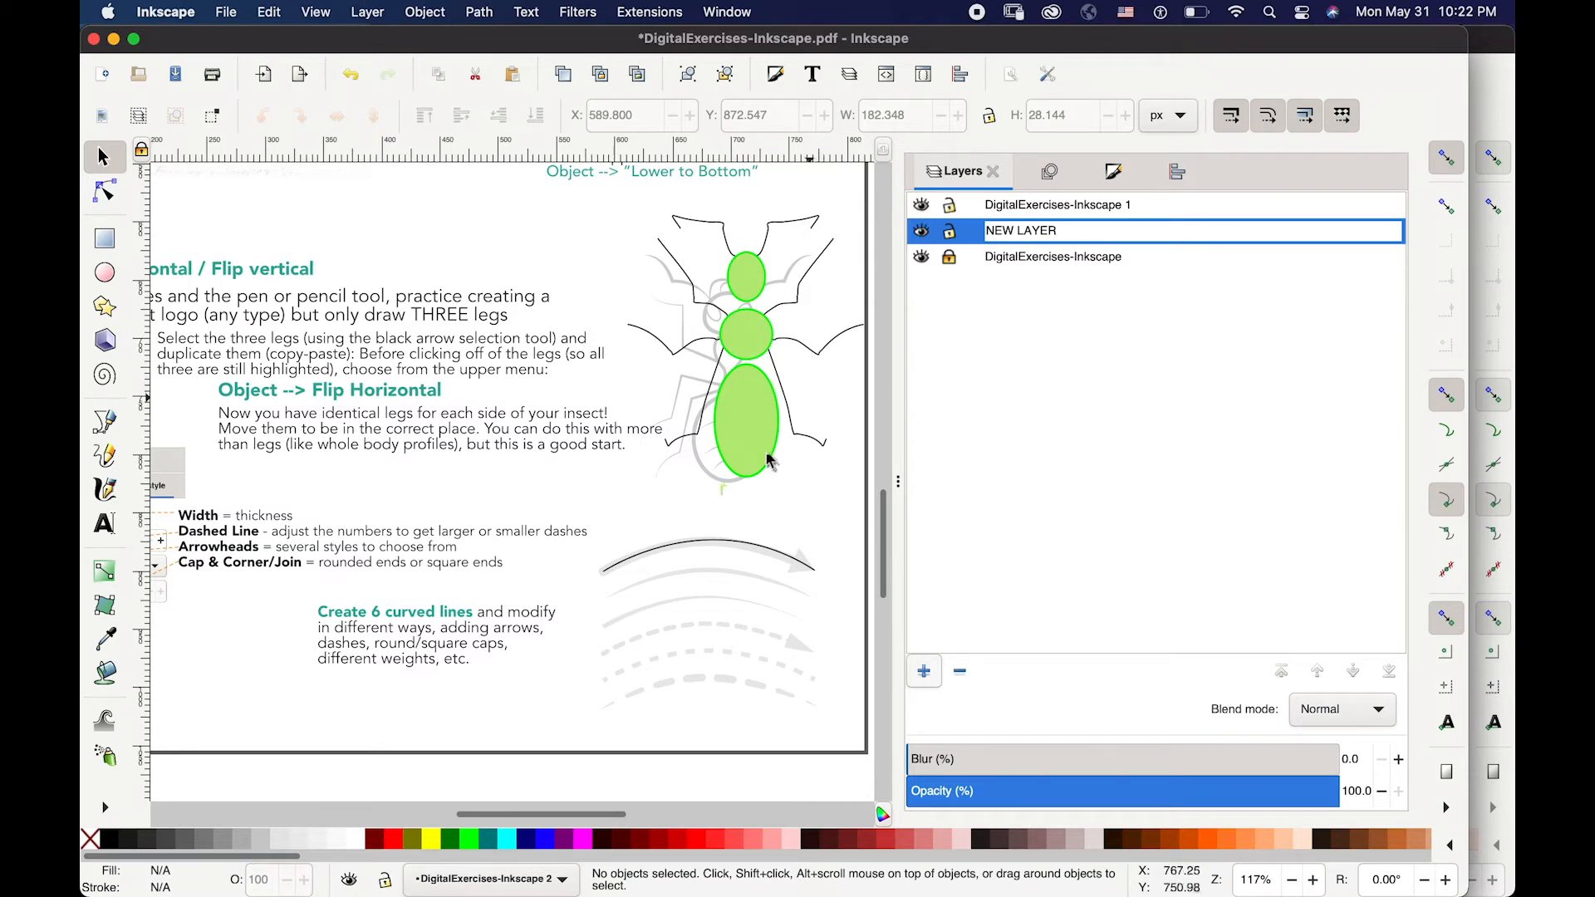
{"action": "key", "text": "Escape"}
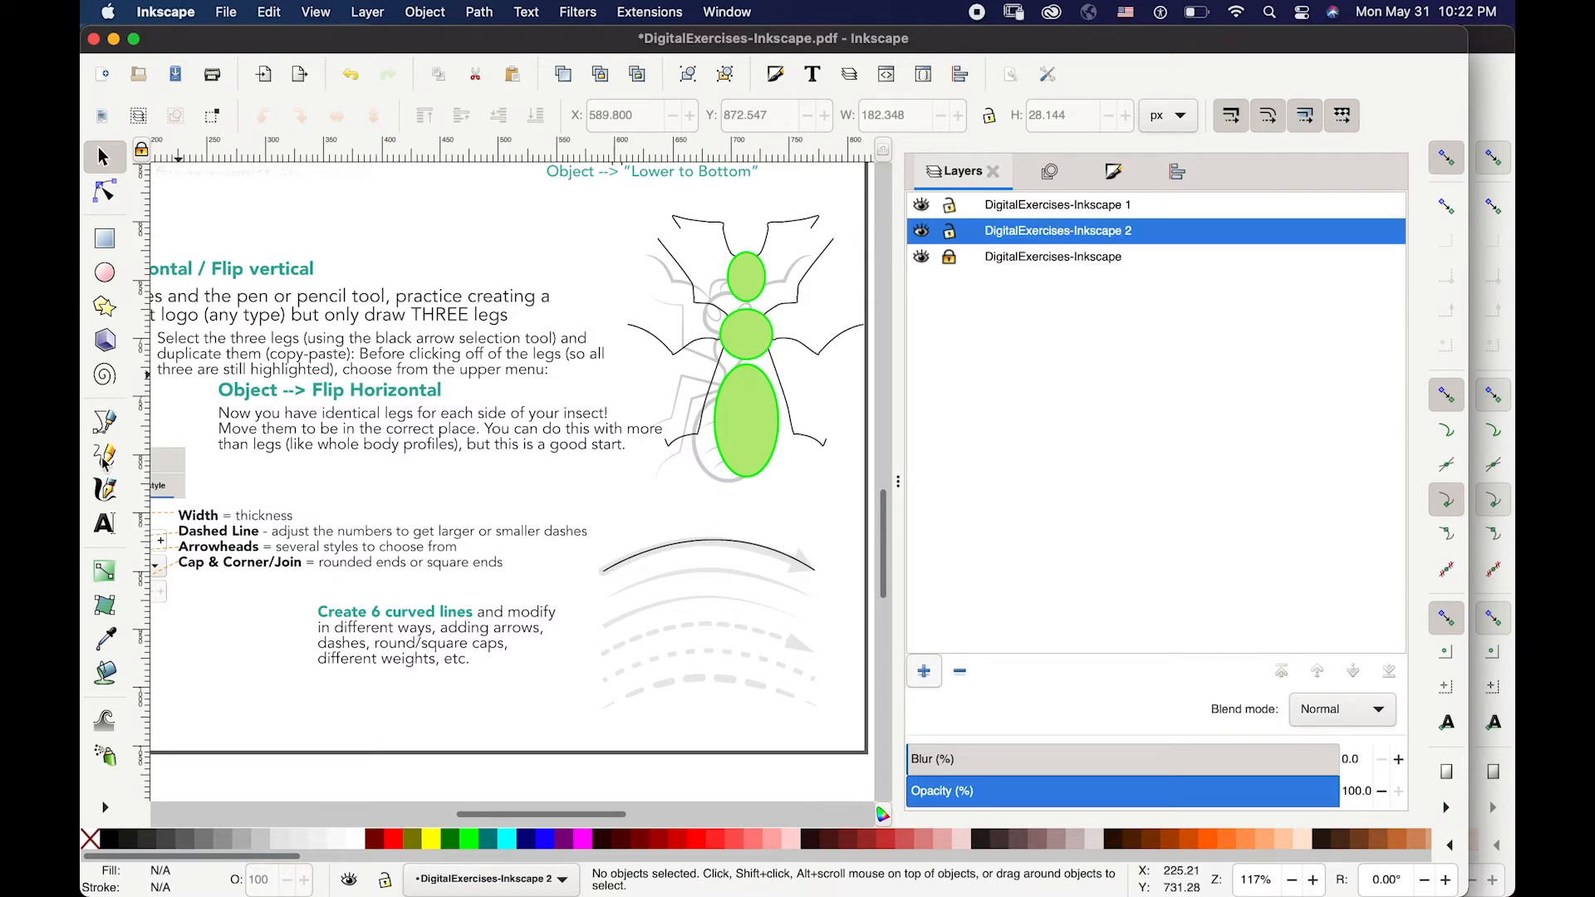
- Draw a second open curve about 182 px wide and 28 px high over the second guide arc on the new layer
{"action": "left_click", "coordinate": [122, 422]}
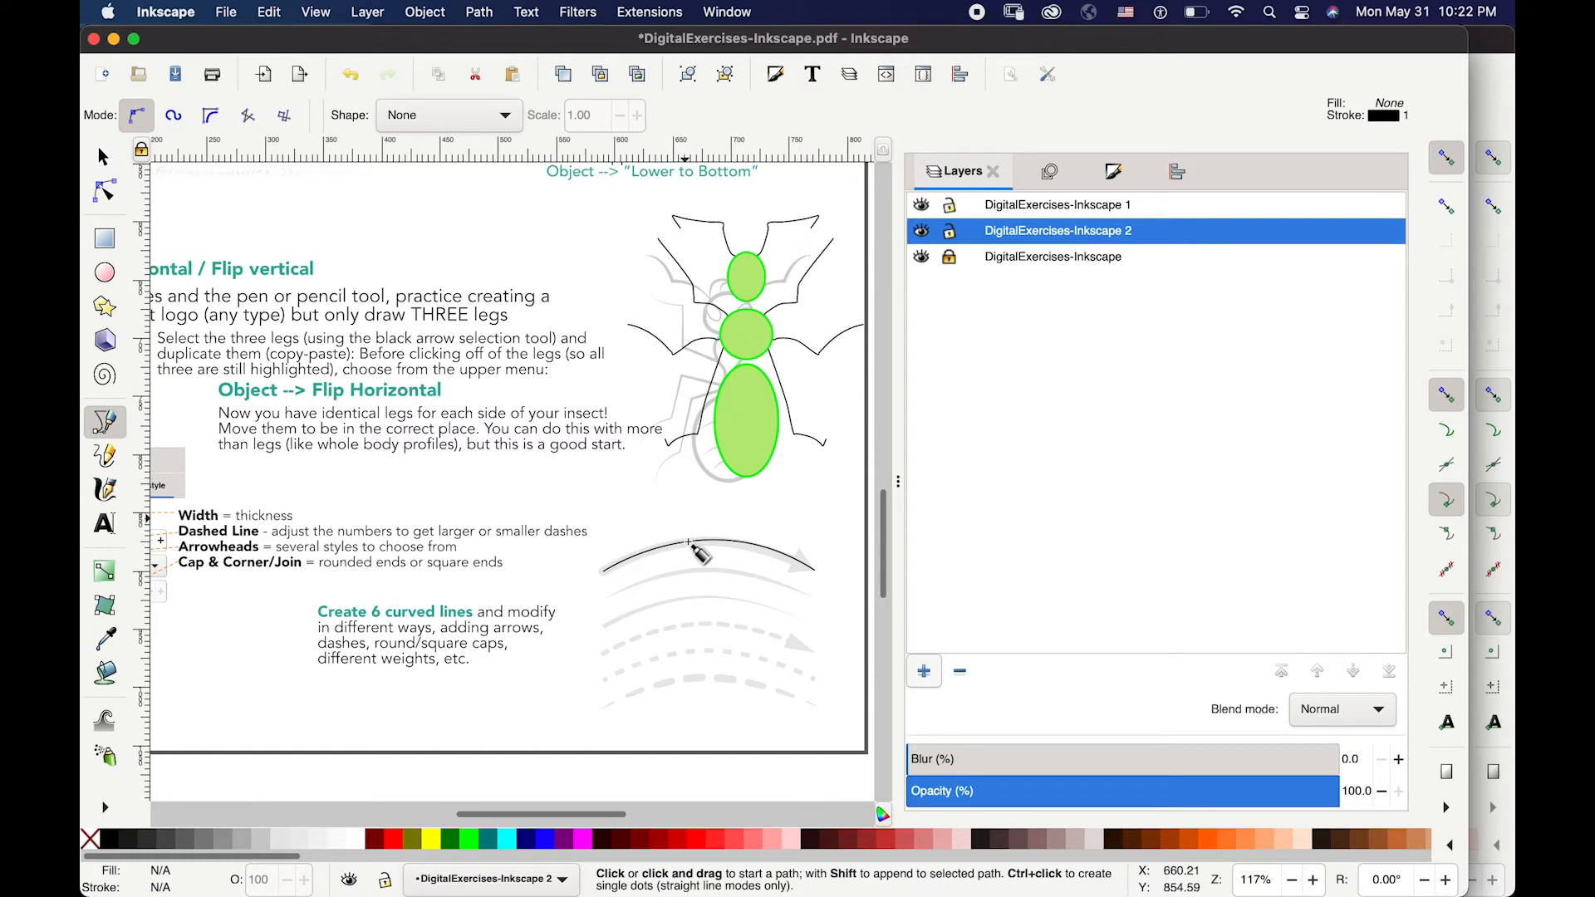
{"action": "left_click", "coordinate": [603, 599]}
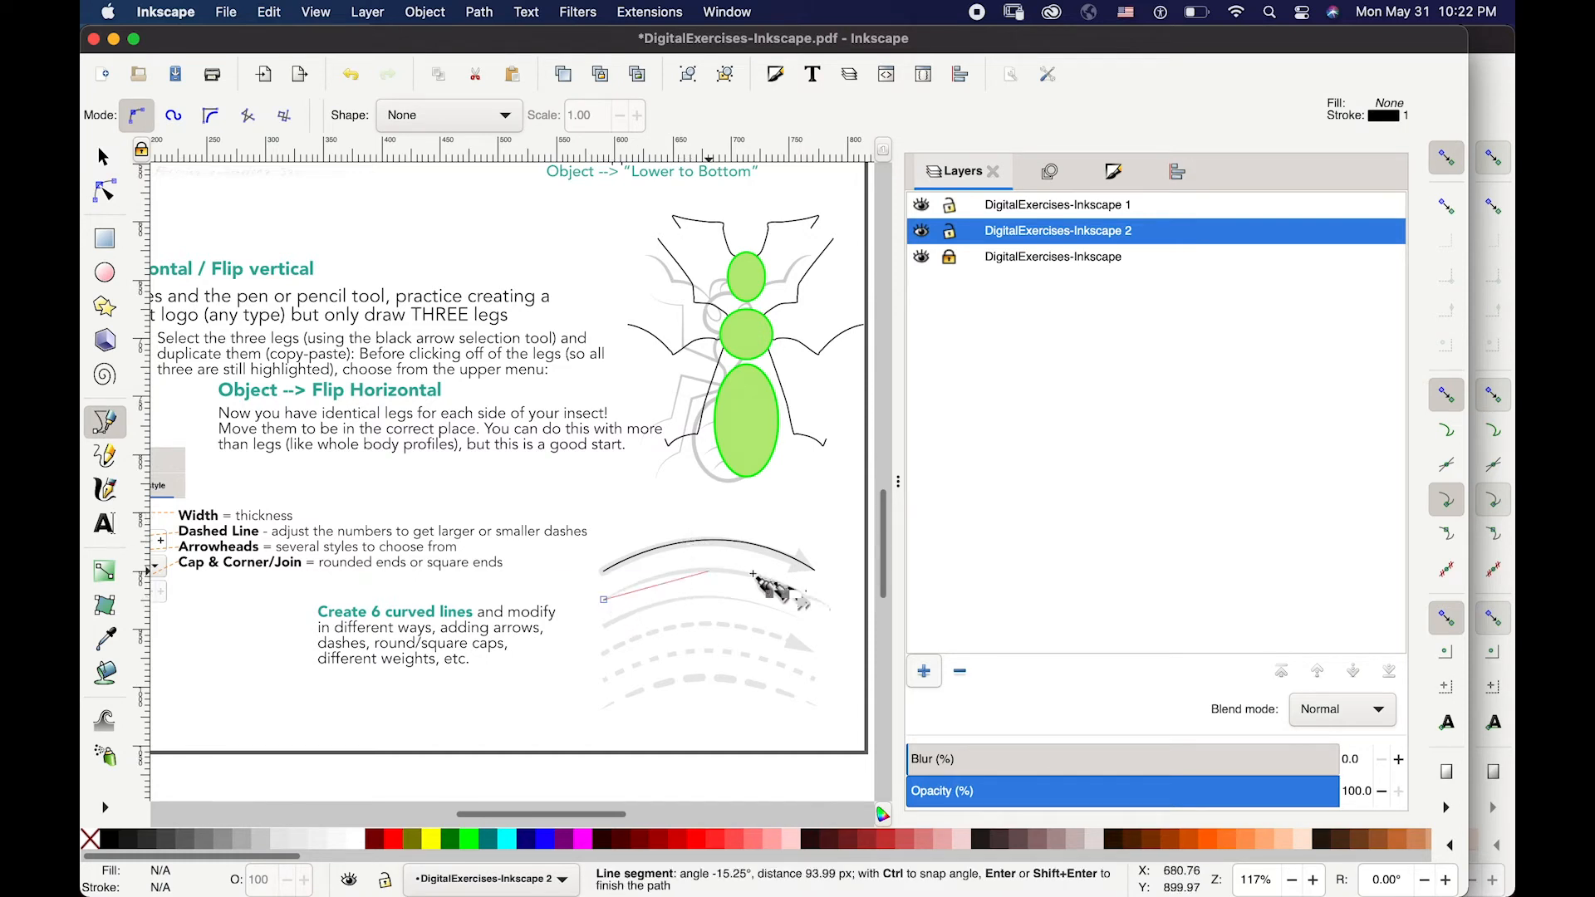
{"action": "left_click", "coordinate": [815, 598]}
{"action": "left_click_drag", "start_coordinate": [819, 603], "coordinate": [920, 674]}
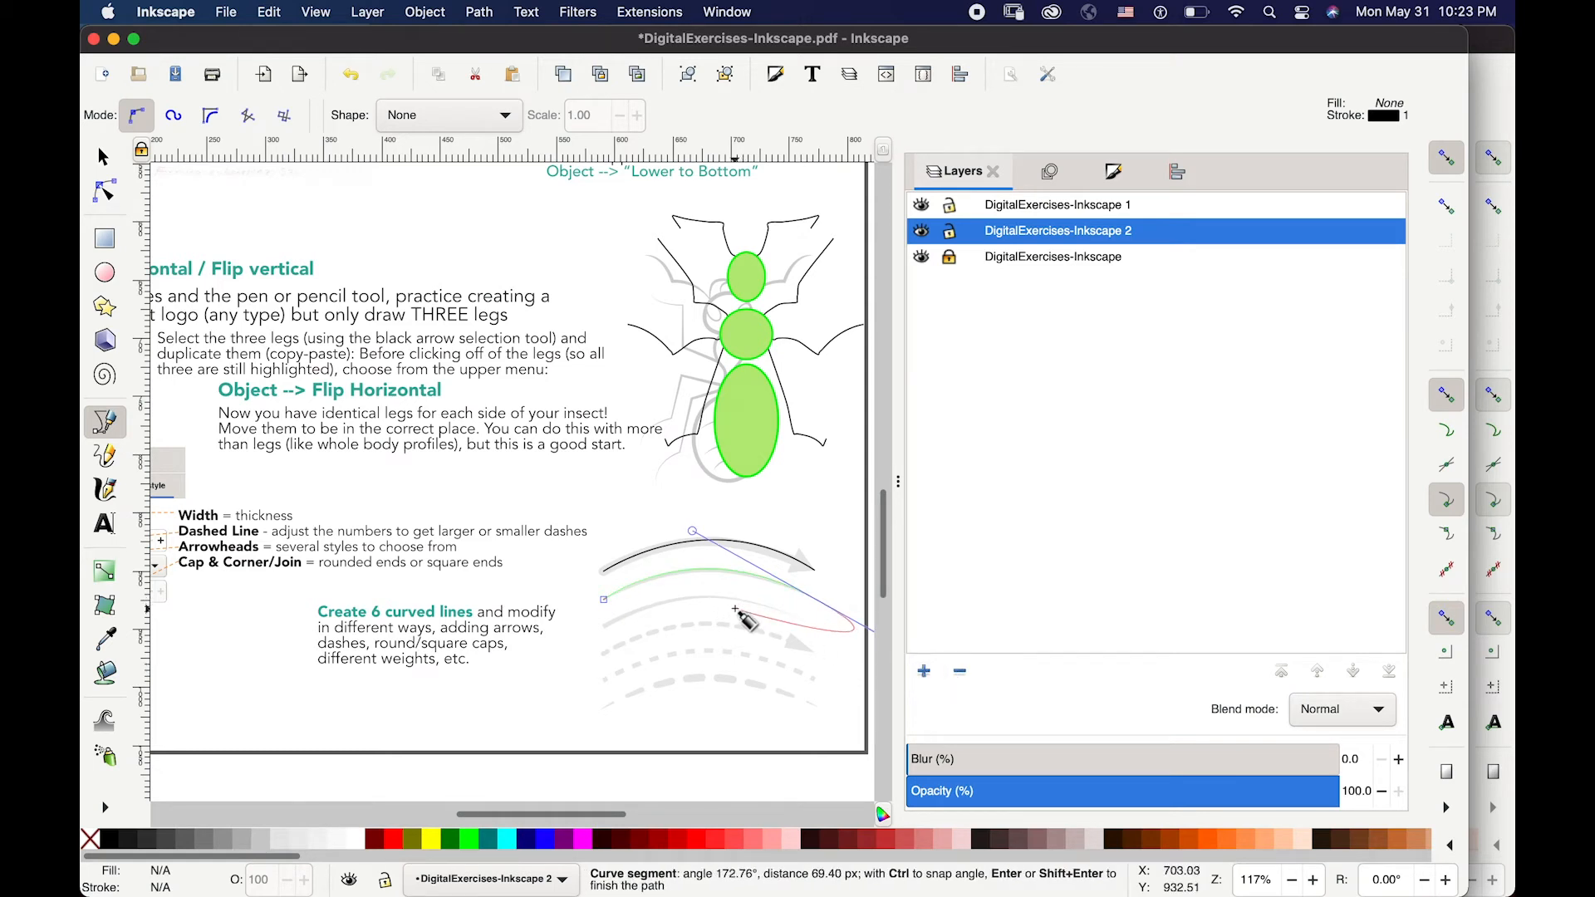
{"action": "key", "text": "s"}
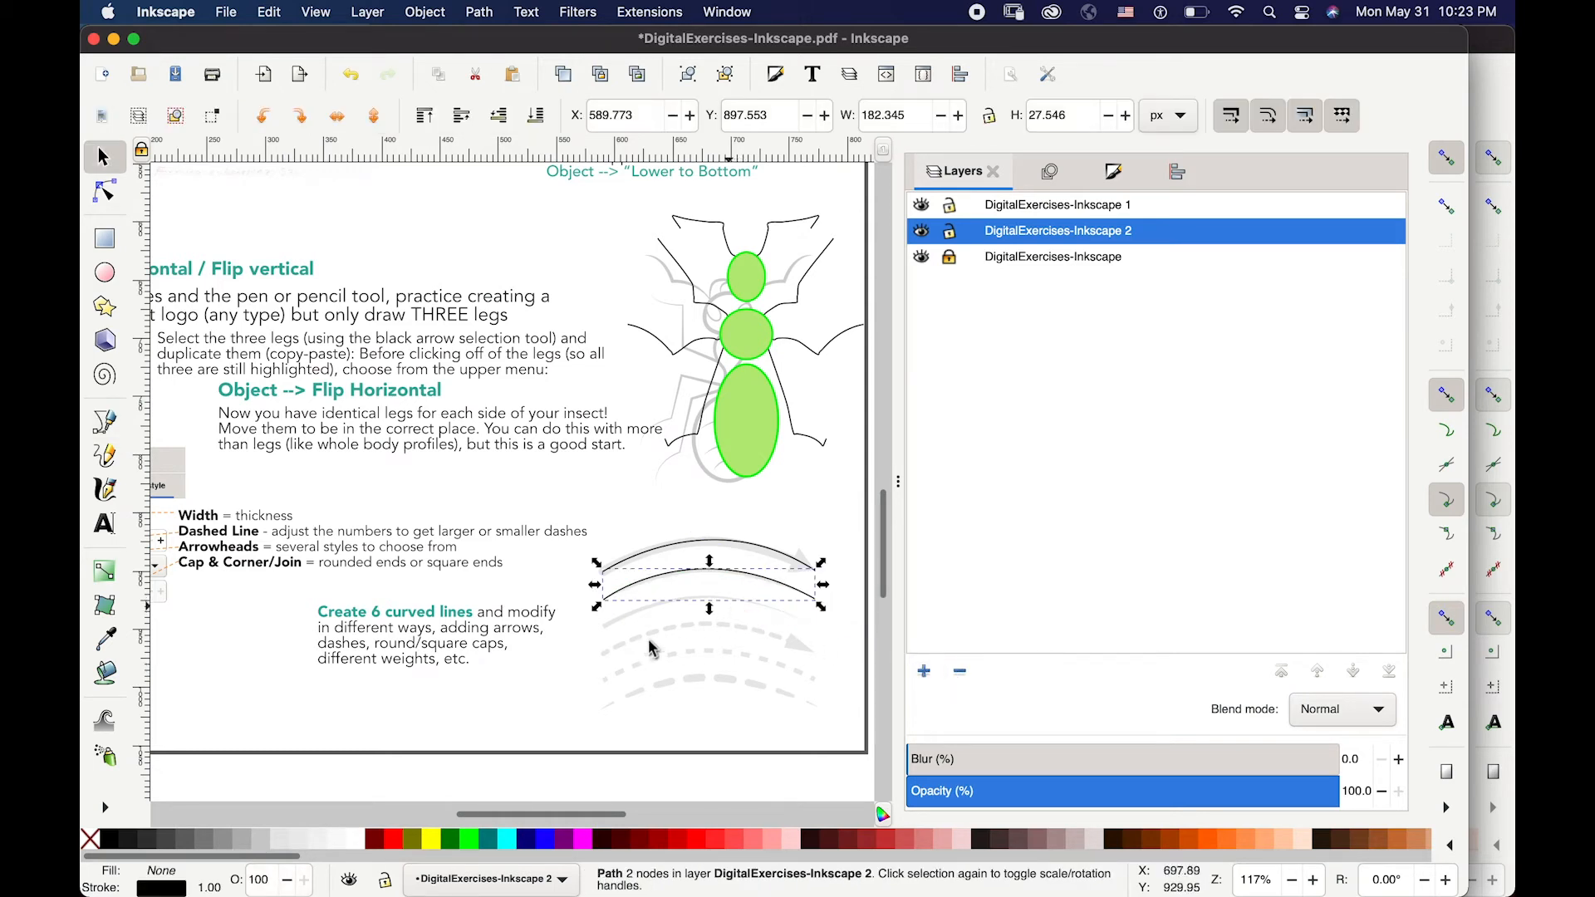
- Make four copies of the second curve and place them over the remaining guide arcs, giving six curved lines
{"action": "key", "text": "alt"}
{"action": "key", "text": "alt"}
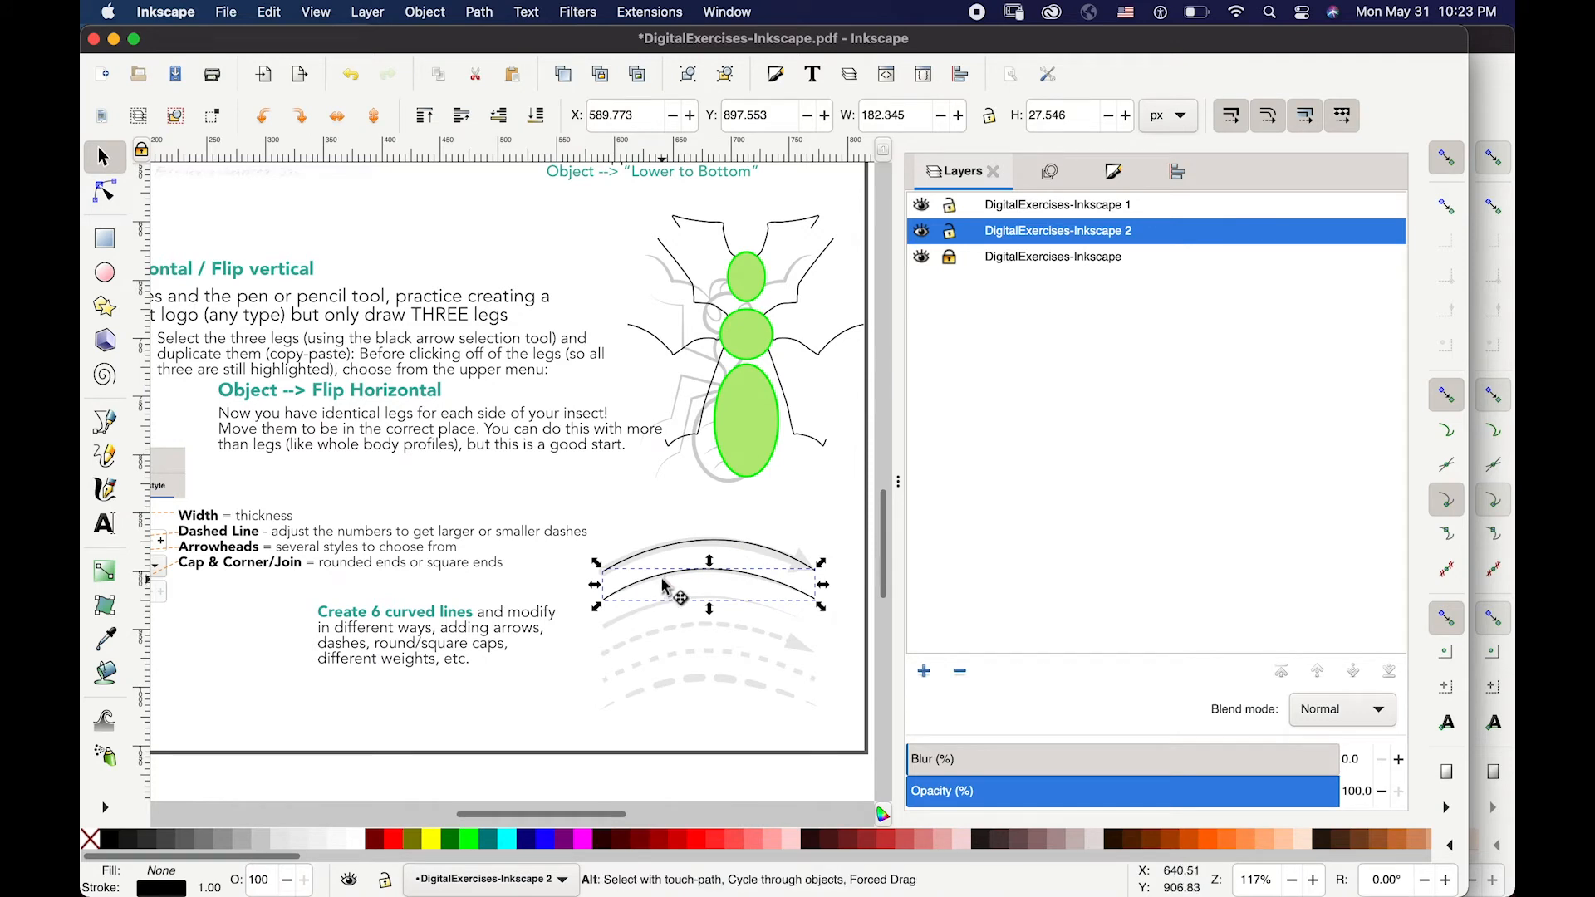
{"action": "left_click_drag", "start_coordinate": [669, 603], "coordinate": [694, 630]}
{"action": "key", "text": "space"}
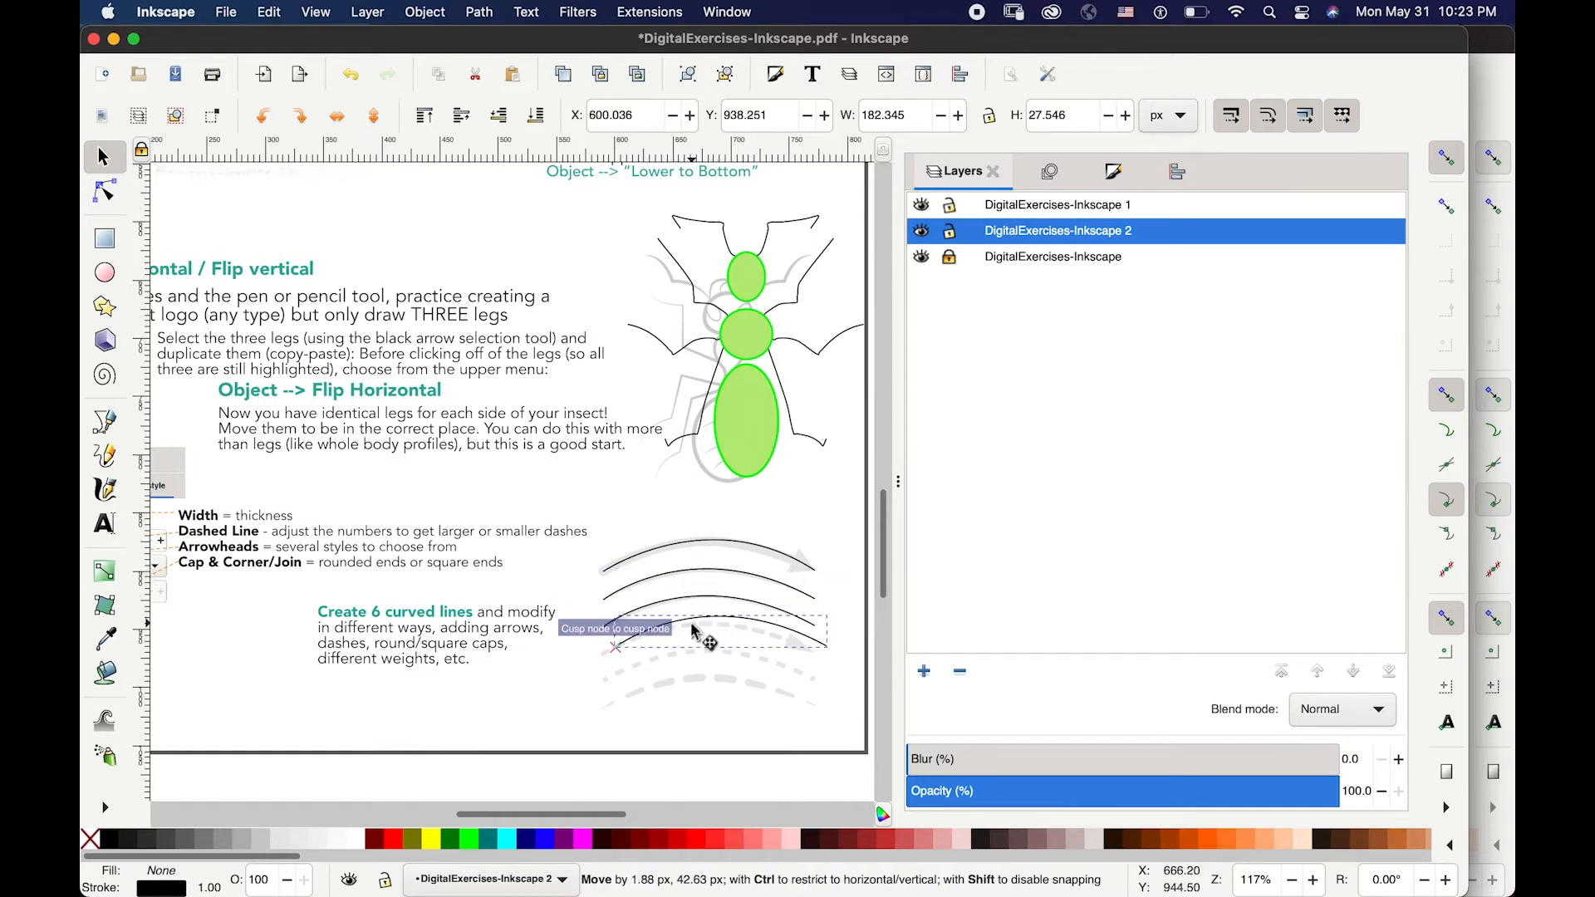
{"action": "left_click_drag", "start_coordinate": [683, 636], "coordinate": [661, 643]}
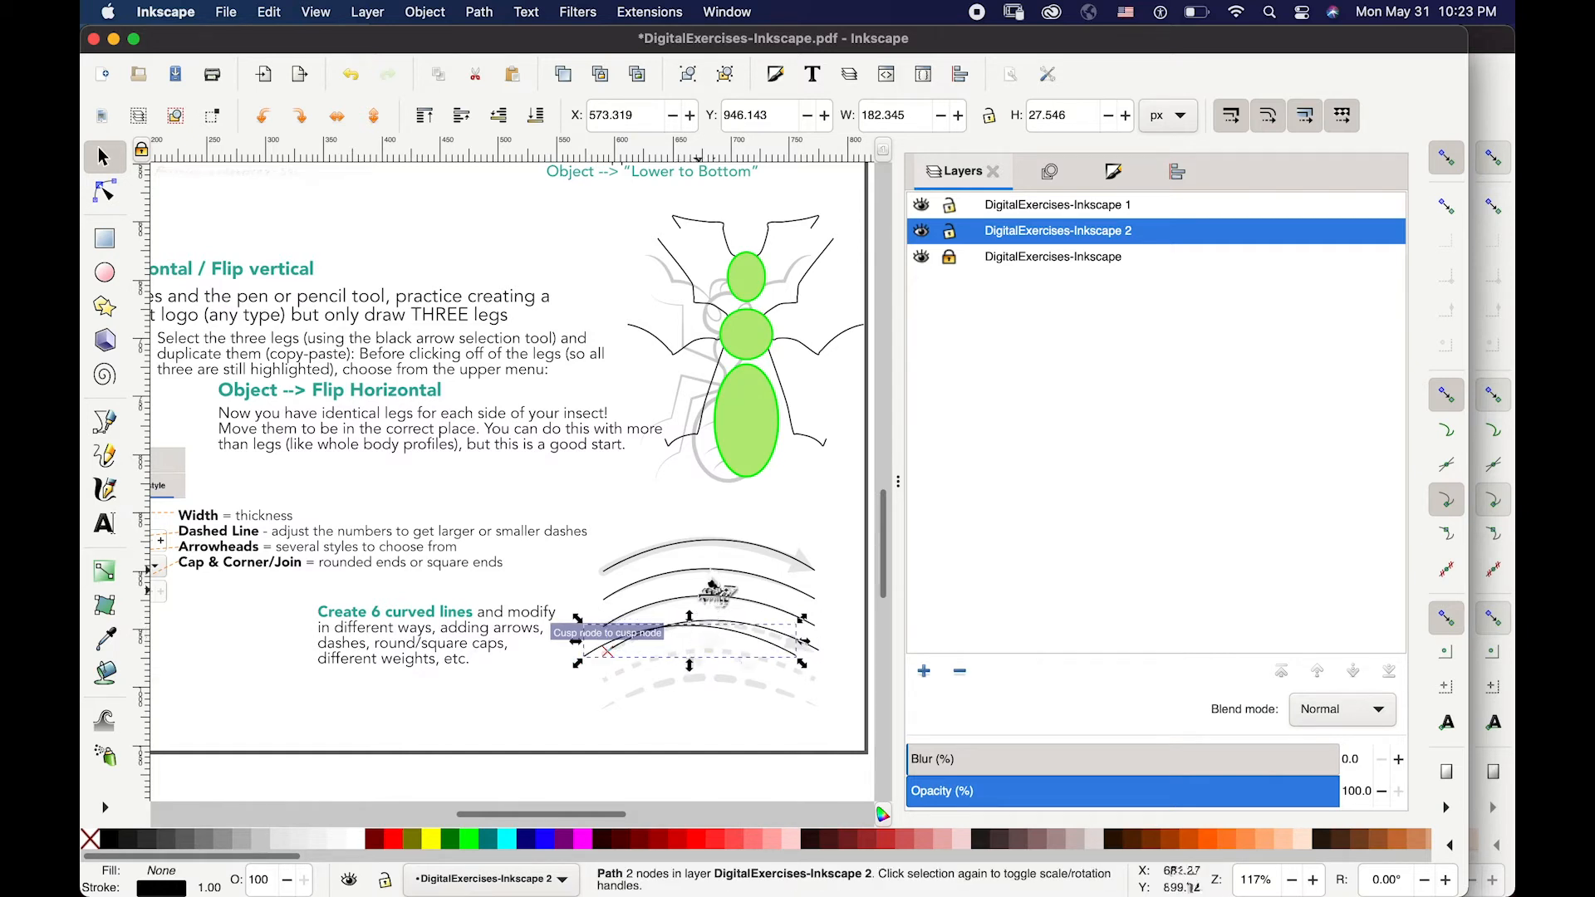
{"action": "left_click_drag", "start_coordinate": [747, 633], "coordinate": [739, 679]}
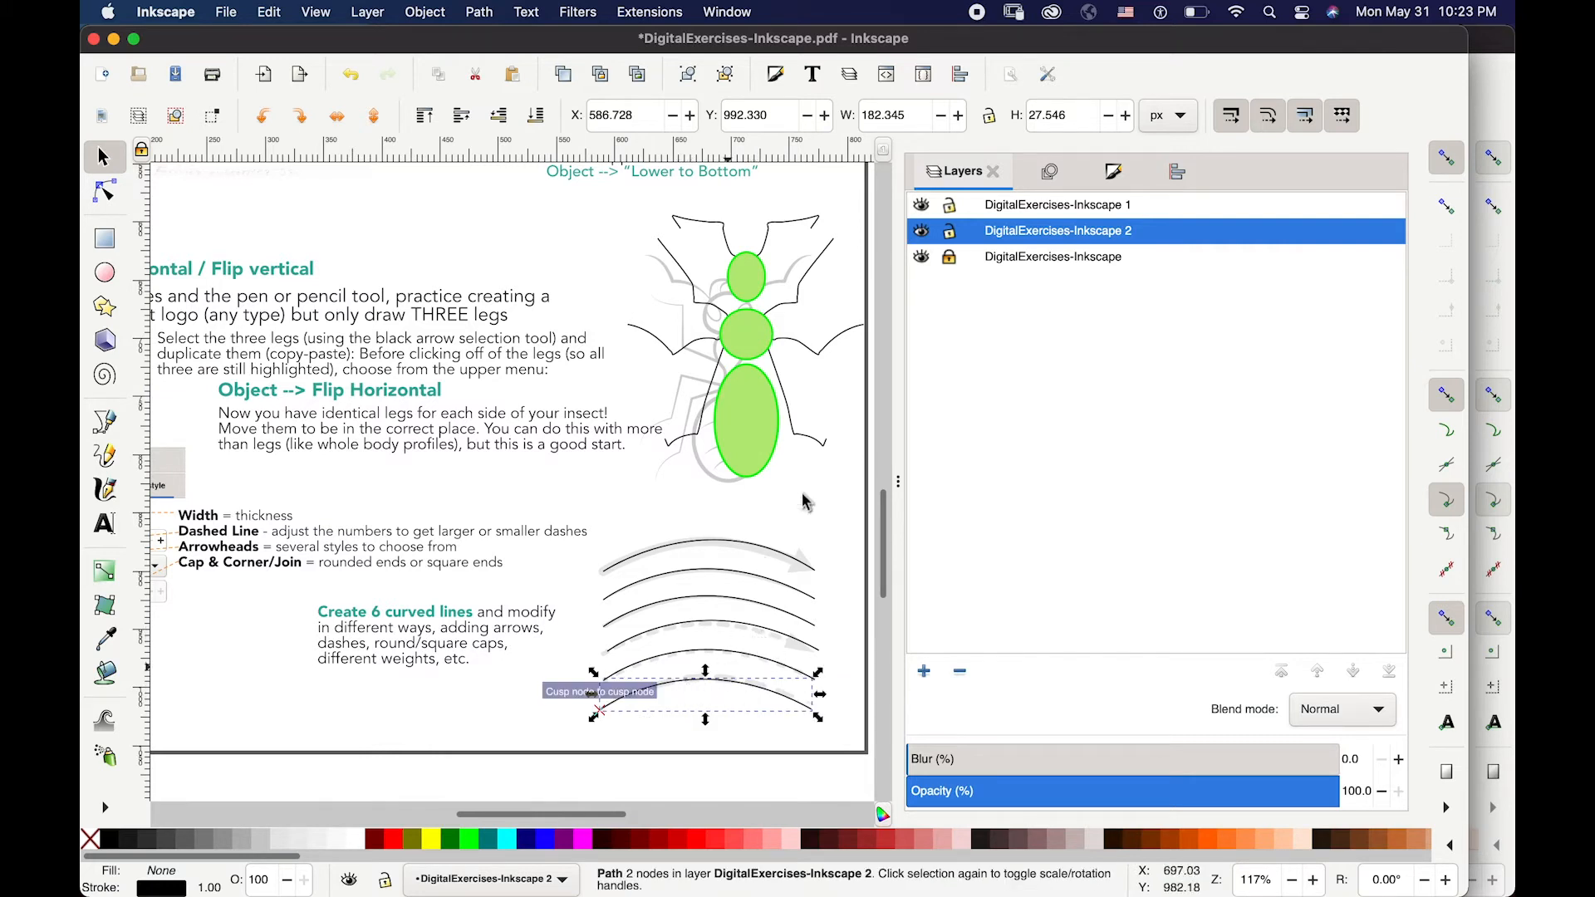
- Give the bottom curve a round cap and a stroke width of 15 px
{"action": "left_click", "coordinate": [1119, 172]}
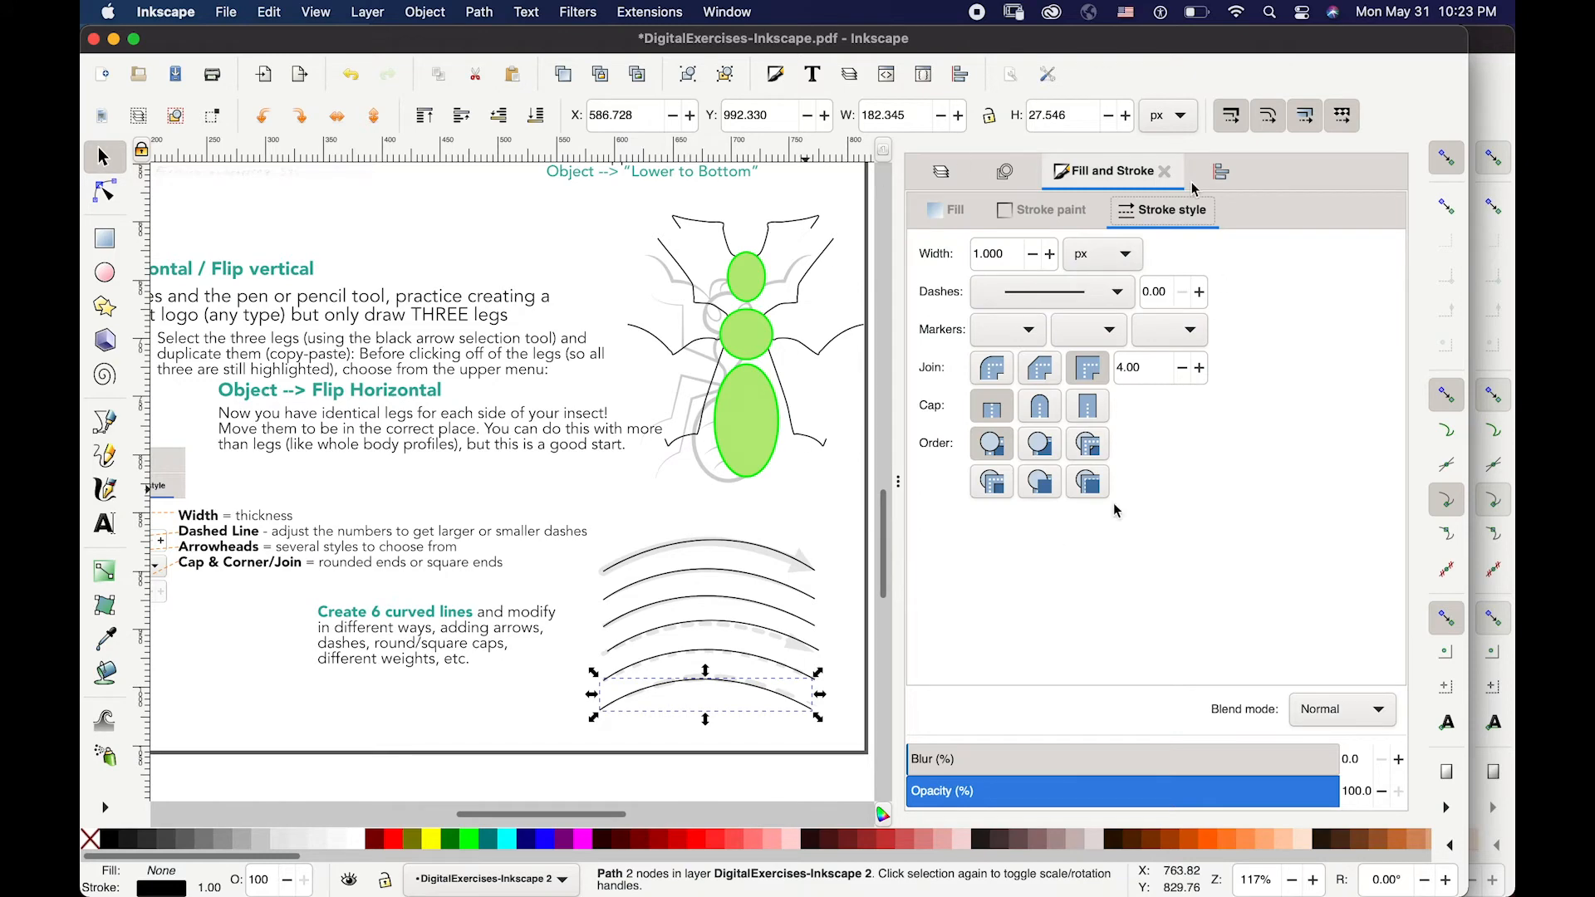
{"action": "left_click", "coordinate": [426, 12]}
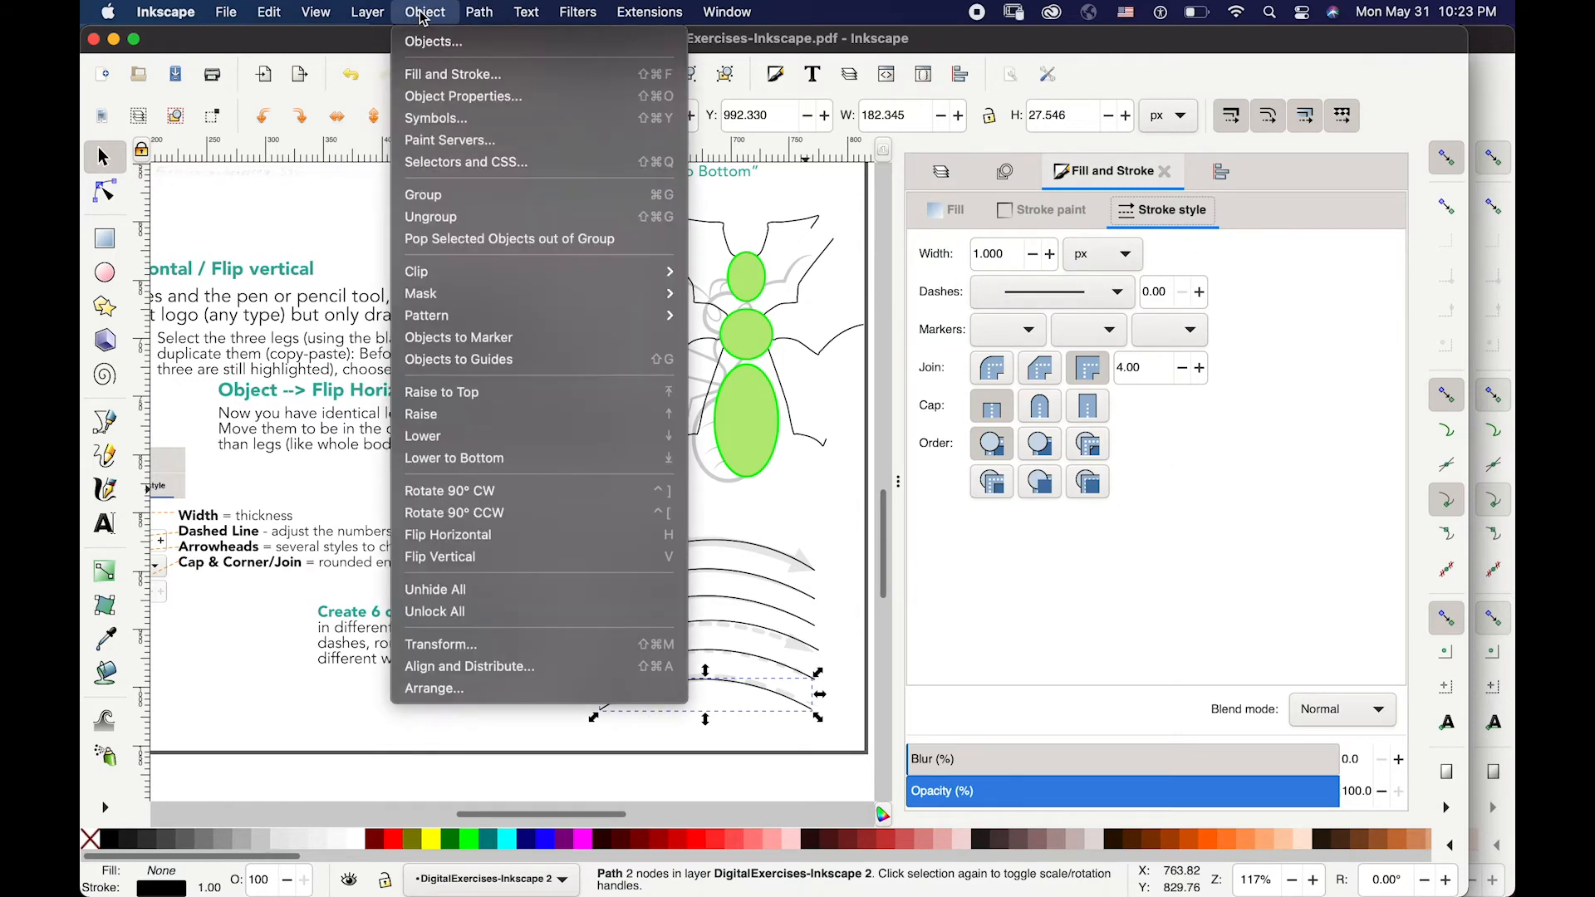
{"action": "left_click", "coordinate": [442, 75]}
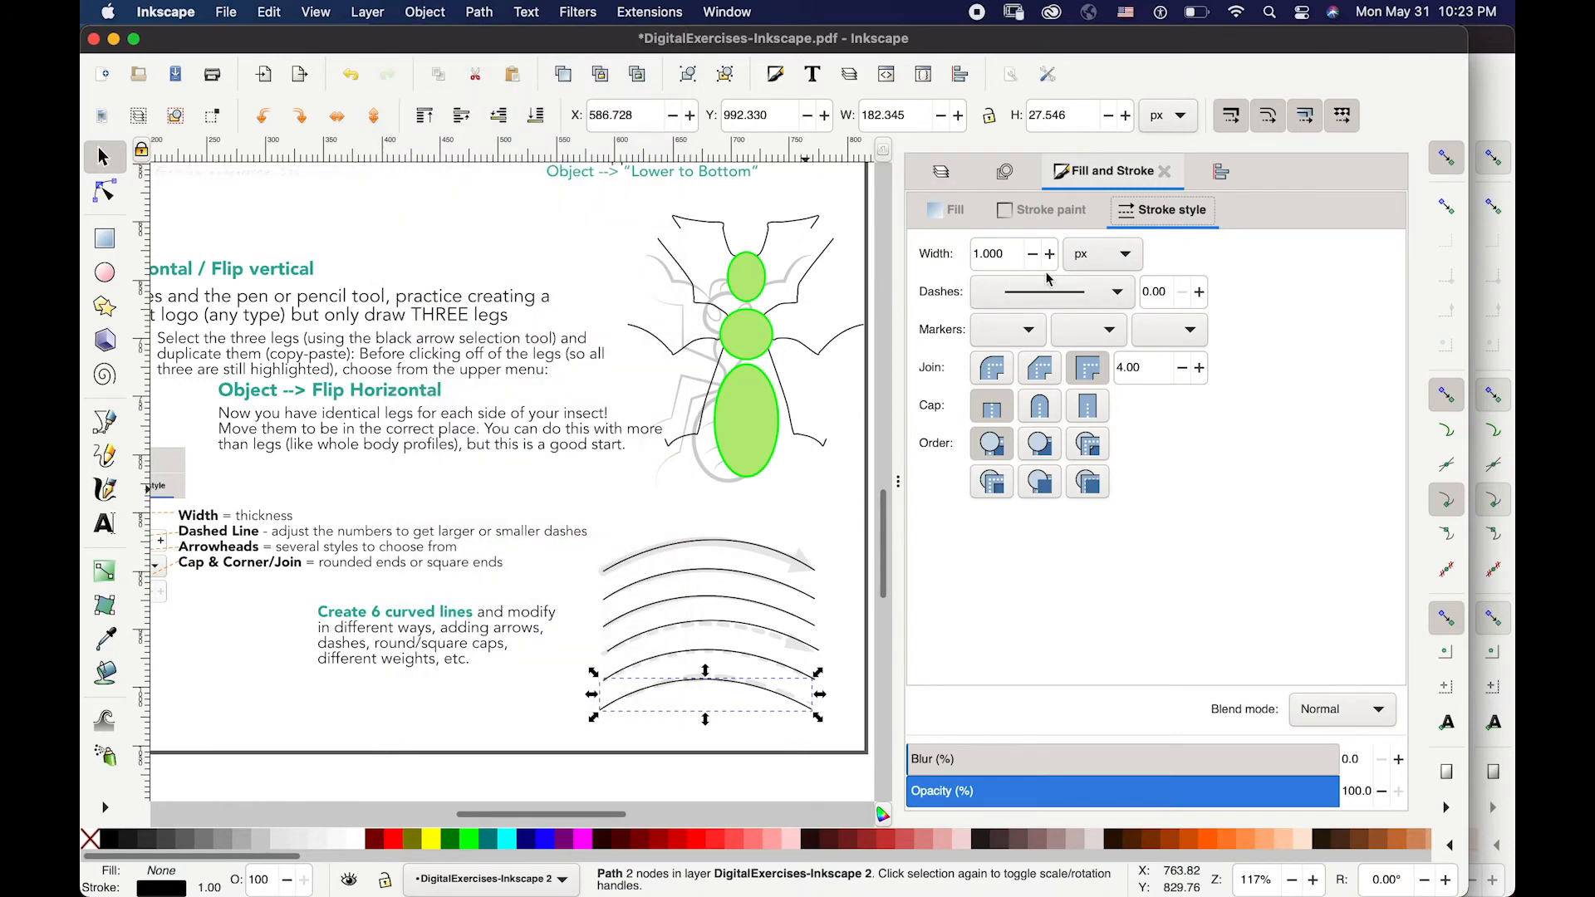
{"action": "left_click", "coordinate": [1039, 406]}
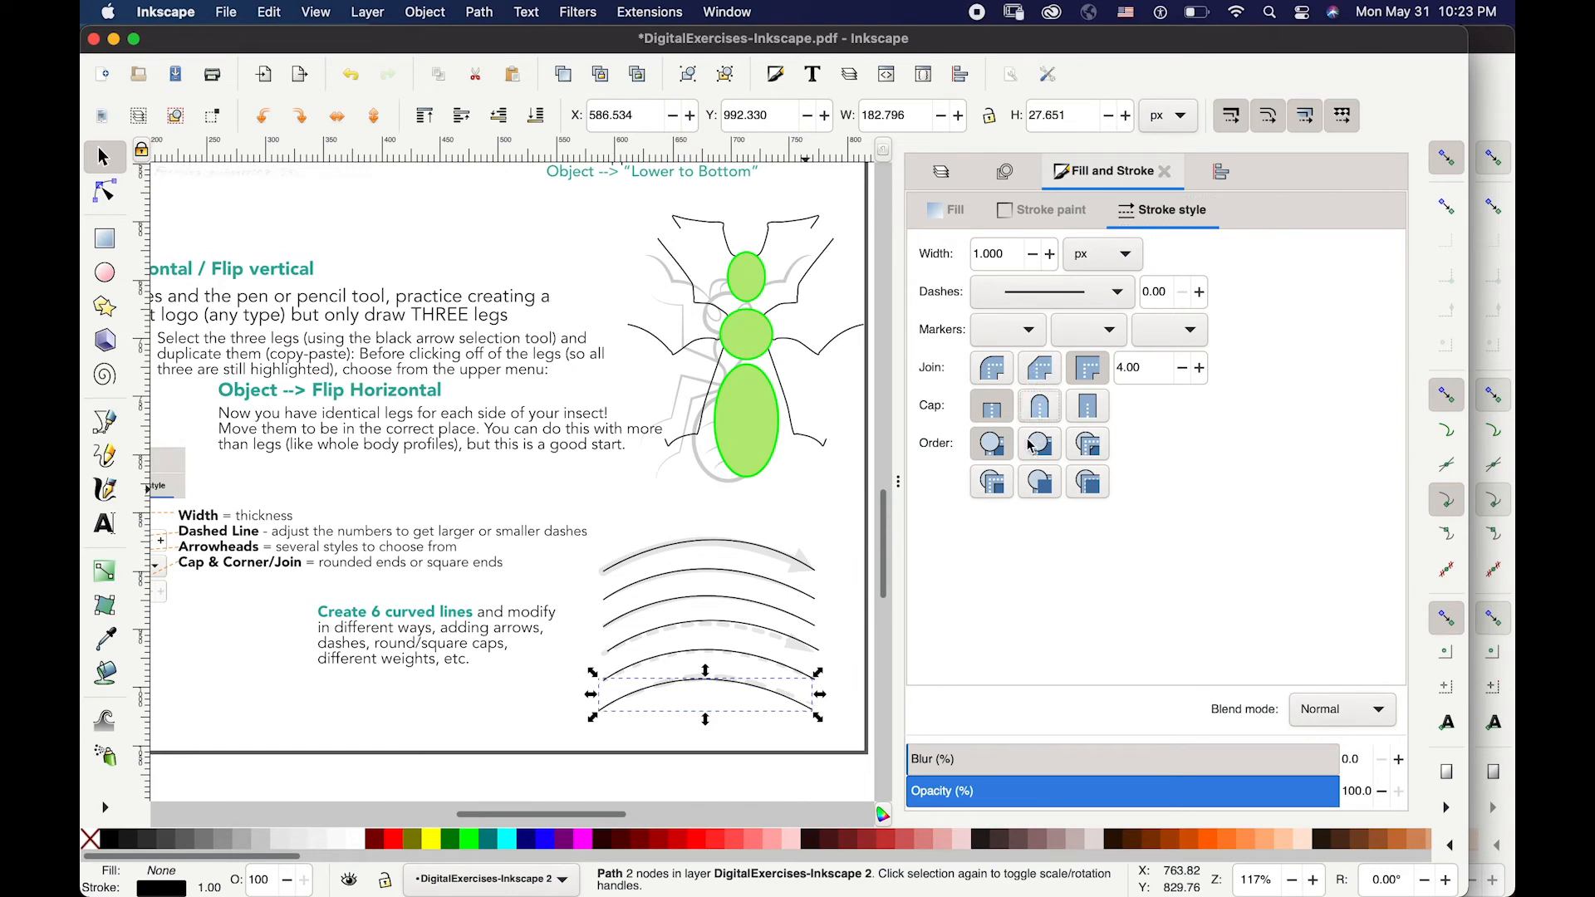
{"action": "left_click", "coordinate": [976, 254]}
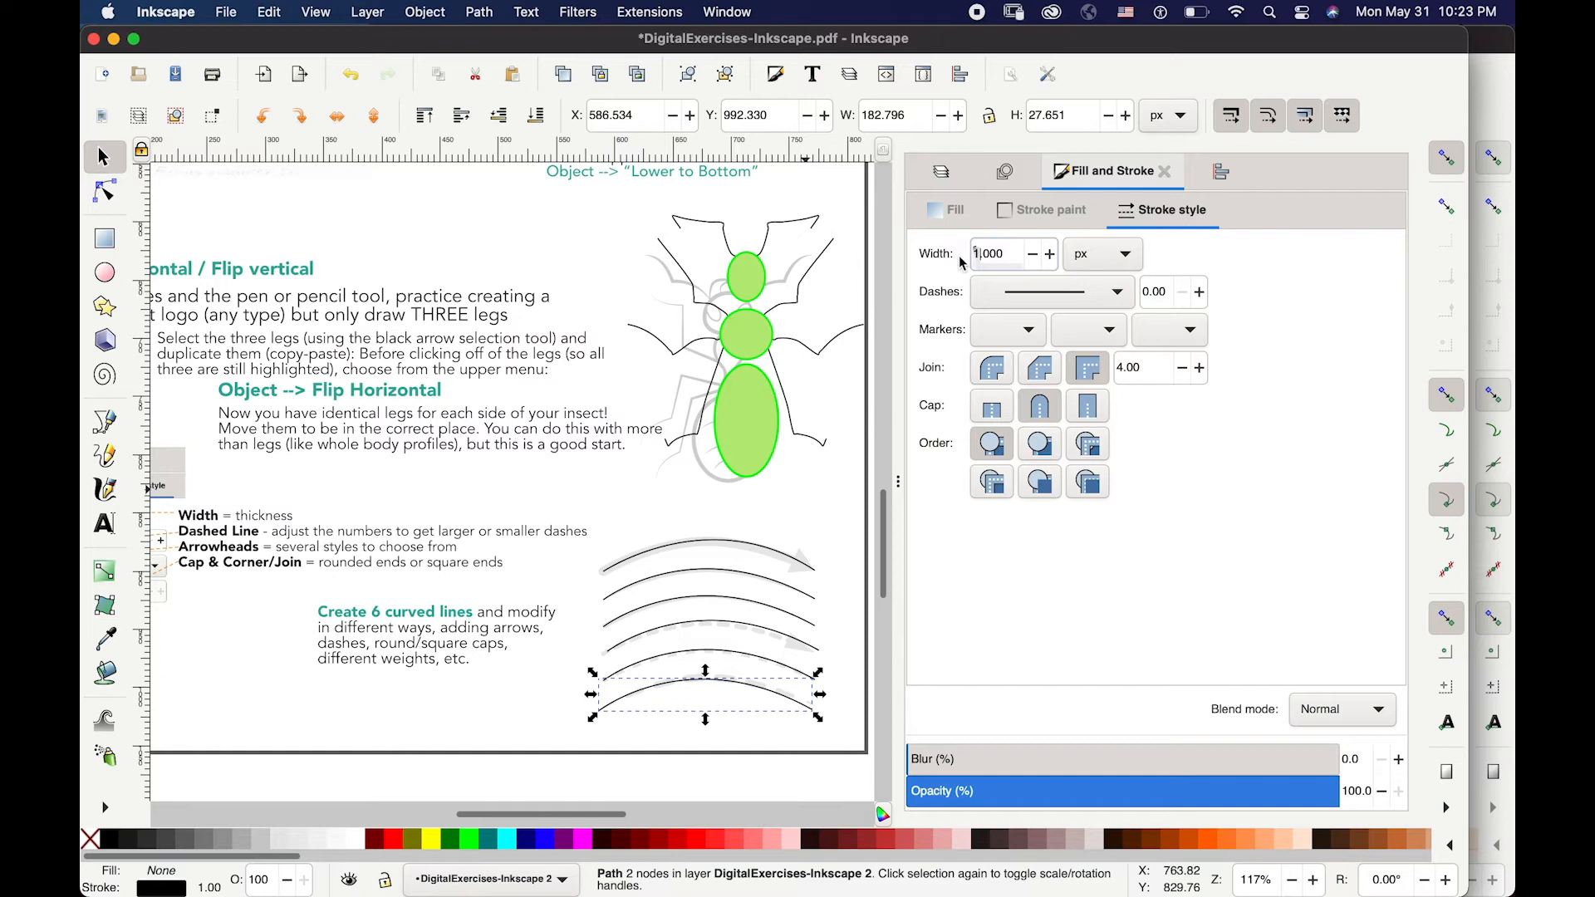
{"action": "type", "text": "5"}
{"action": "key", "text": "Return"}
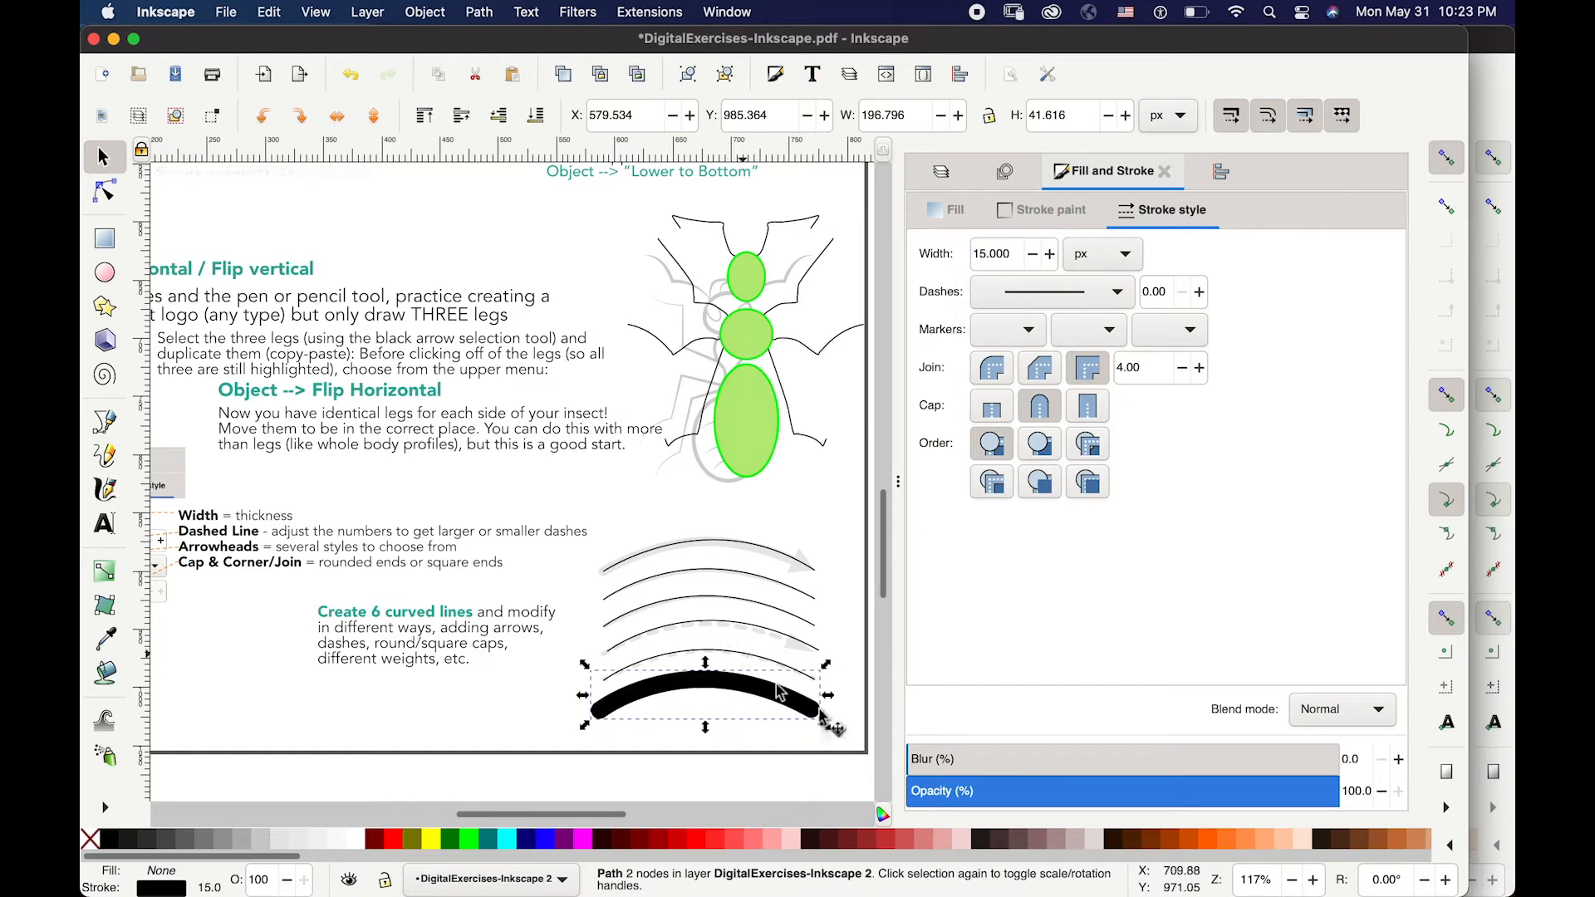
{"action": "left_click", "coordinate": [829, 736]}
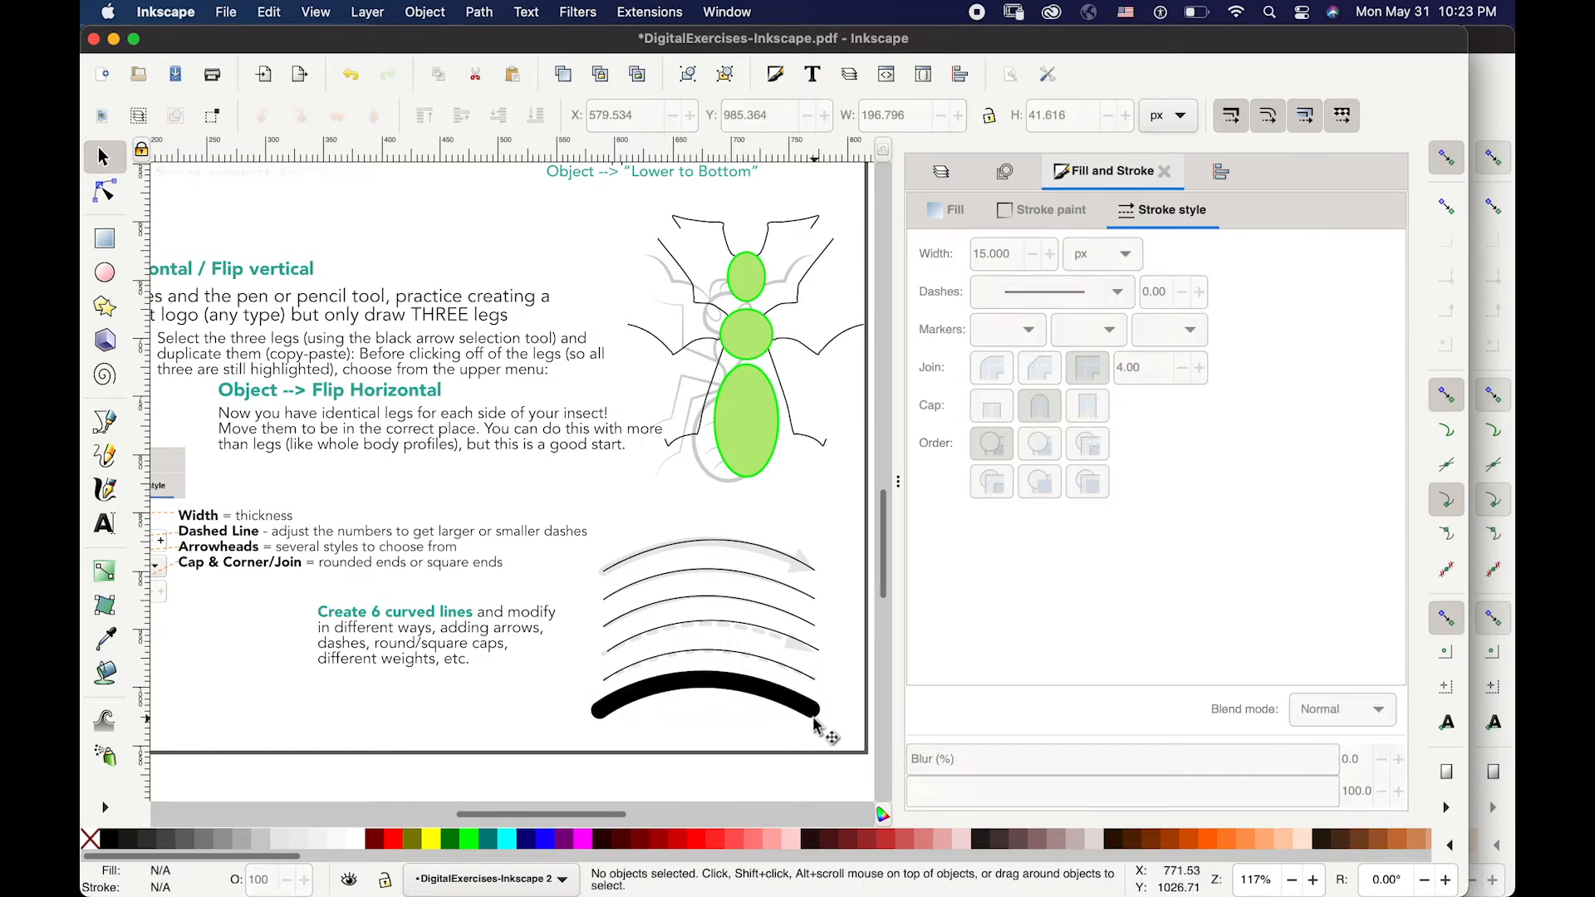
- Apply a short-dash pattern to the second curve from the bottom and set its stroke width to 3 px
{"action": "left_click", "coordinate": [772, 669]}
{"action": "left_click", "coordinate": [1116, 291]}
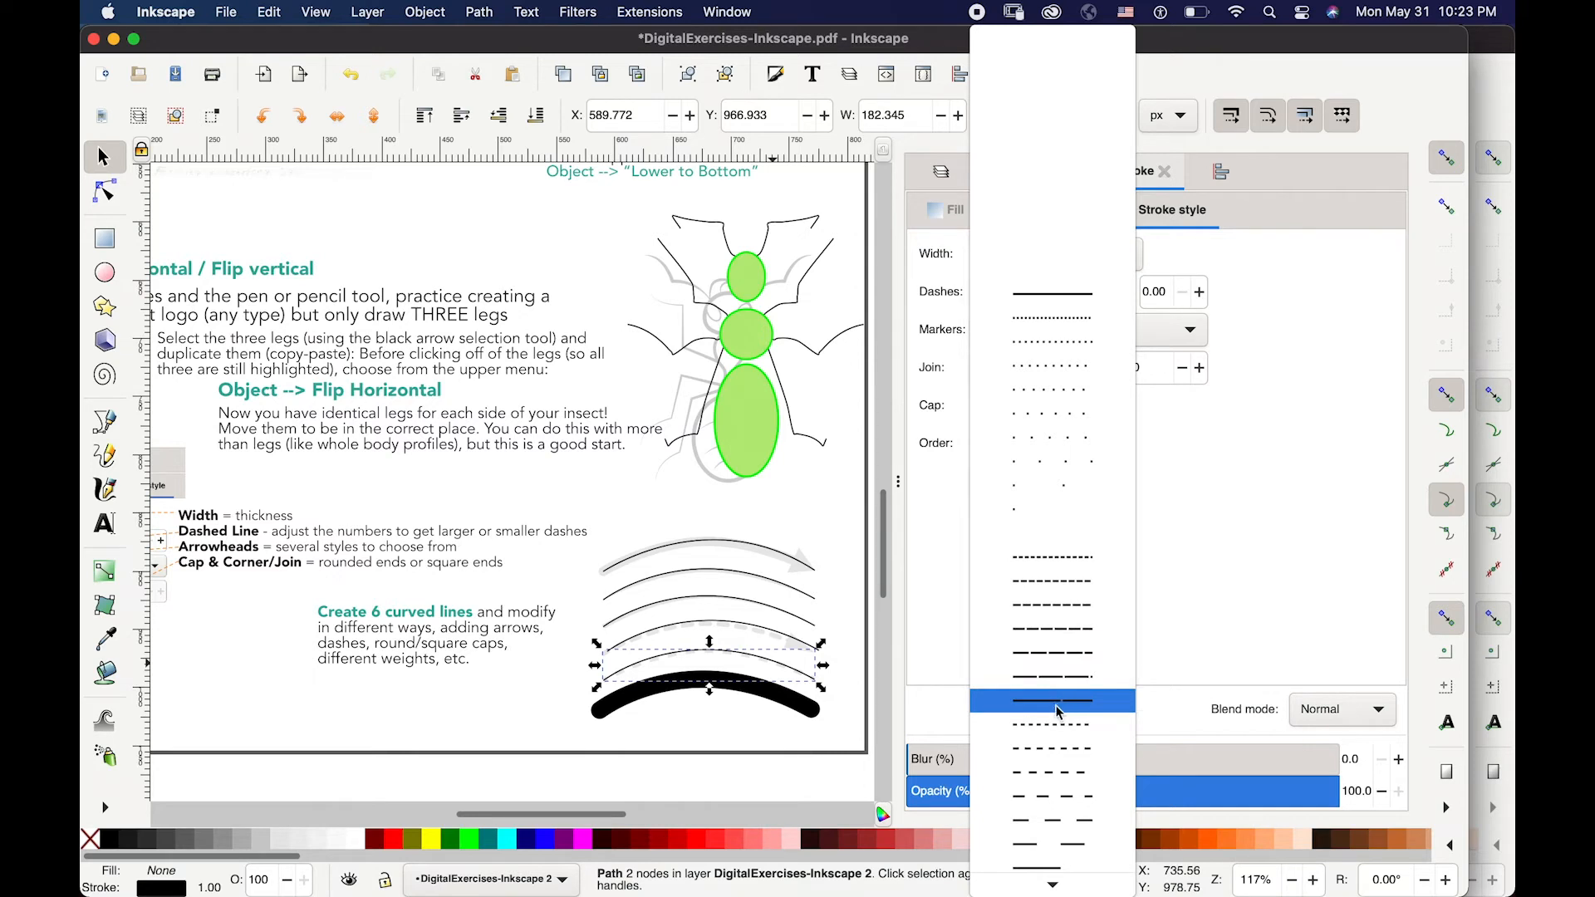
{"action": "scroll", "coordinate": [1058, 711], "scroll_direction": "down", "scroll_amount": 5}
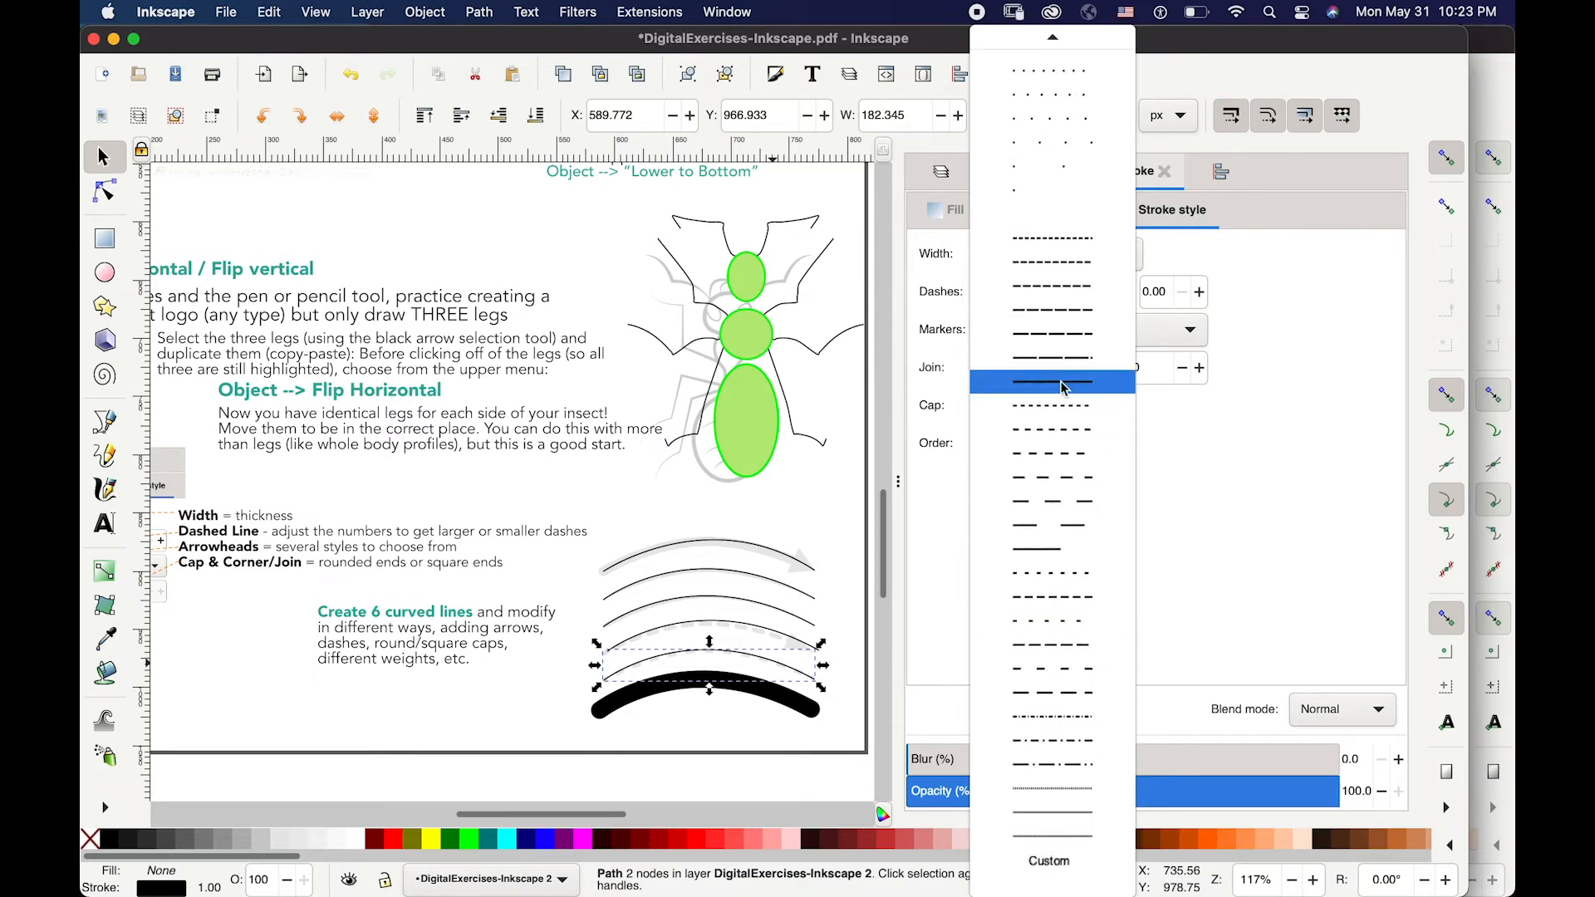
{"action": "left_click", "coordinate": [1069, 249]}
{"action": "scroll", "coordinate": [1038, 286], "scroll_direction": "down", "scroll_amount": 1}
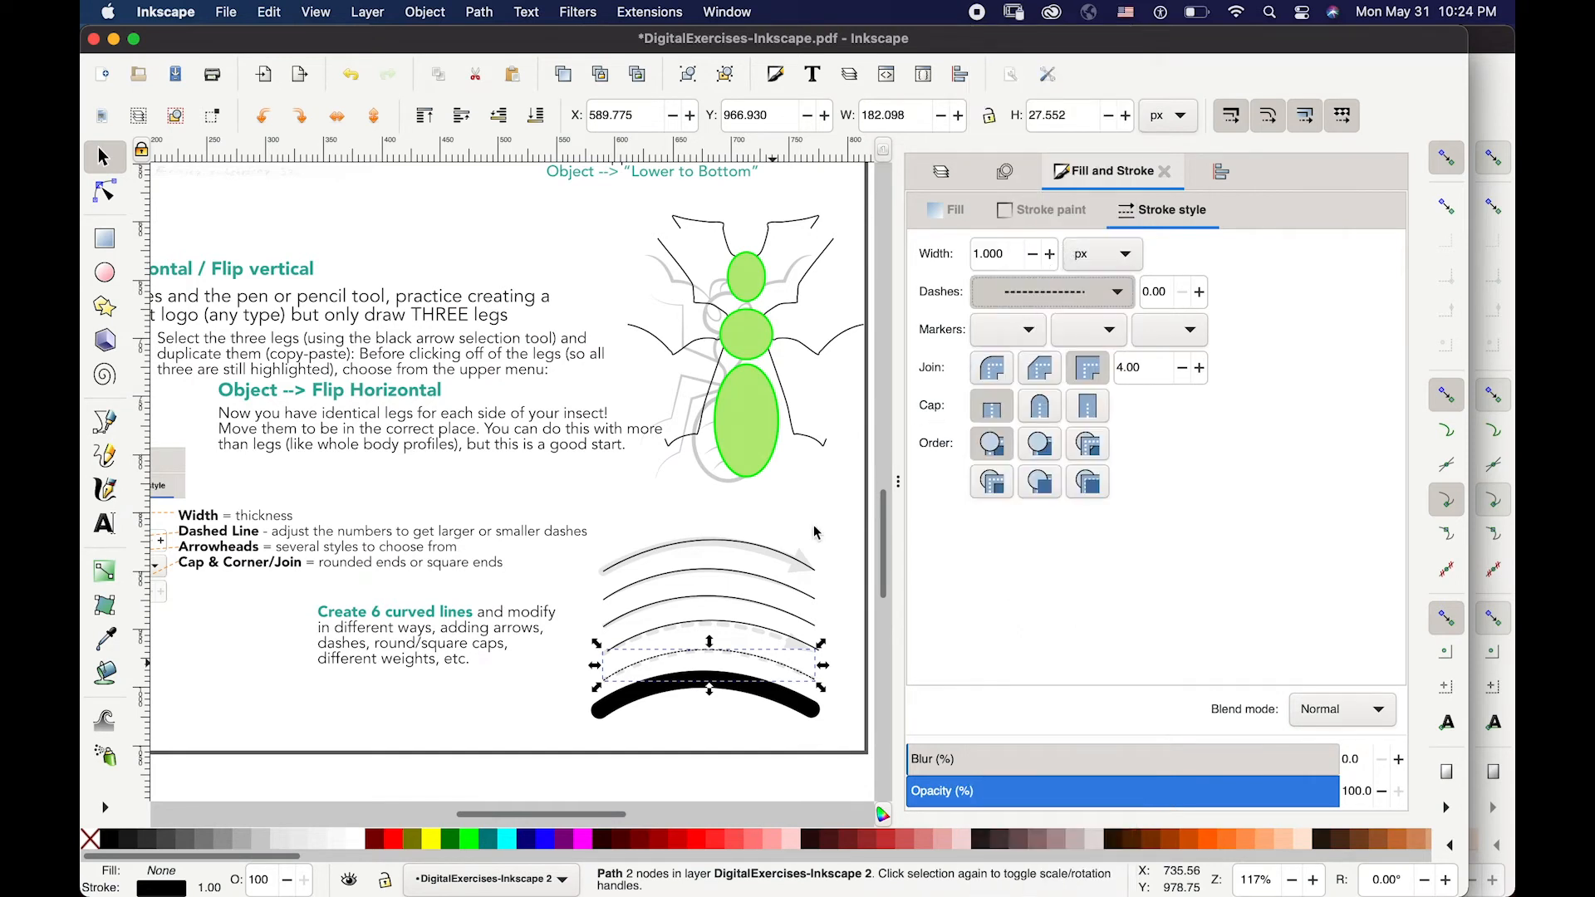
{"action": "left_click", "coordinate": [975, 269]}
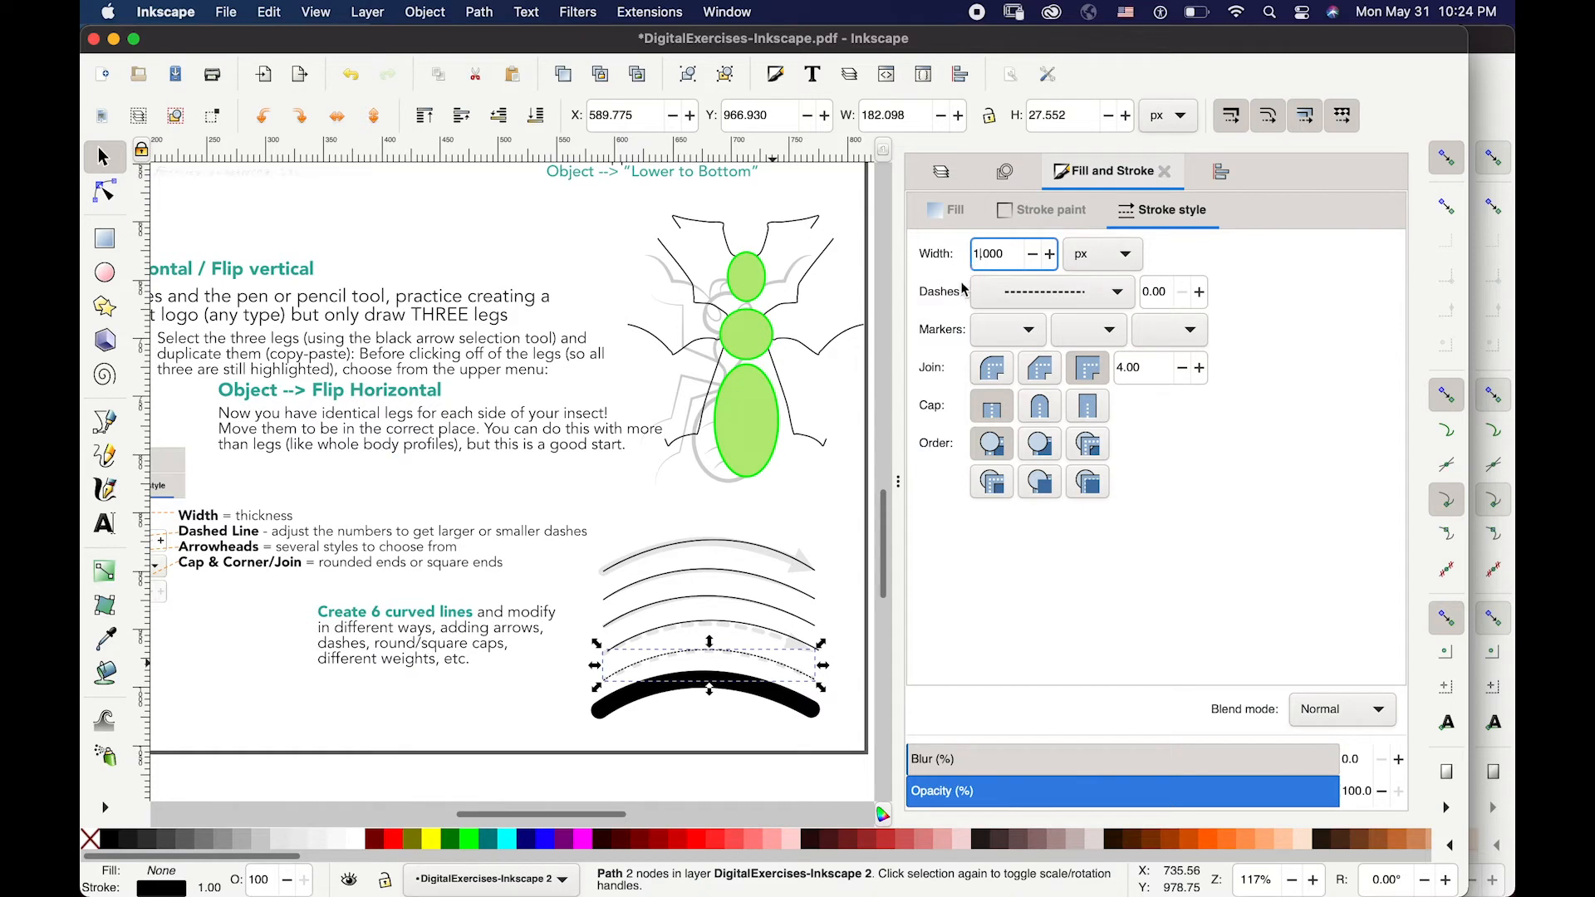
{"action": "type", "text": "3"}
{"action": "key", "text": "Return"}
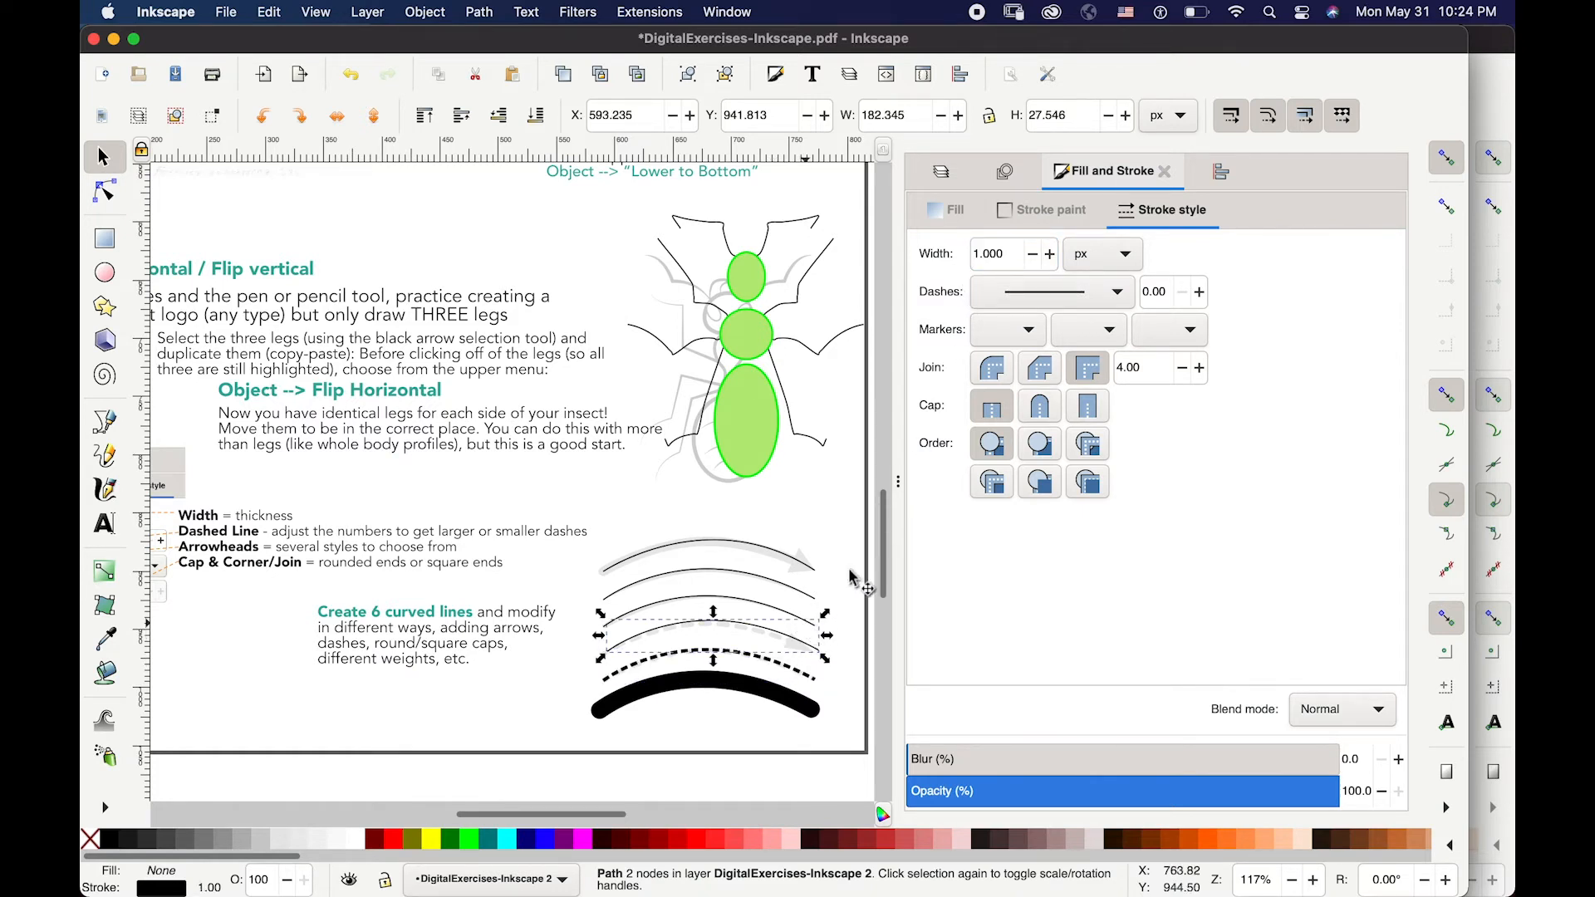
- Apply a longer-dash pattern to the third curve from the bottom and add a backward-pointing arrowhead as its start marker
{"action": "left_click", "coordinate": [1118, 294]}
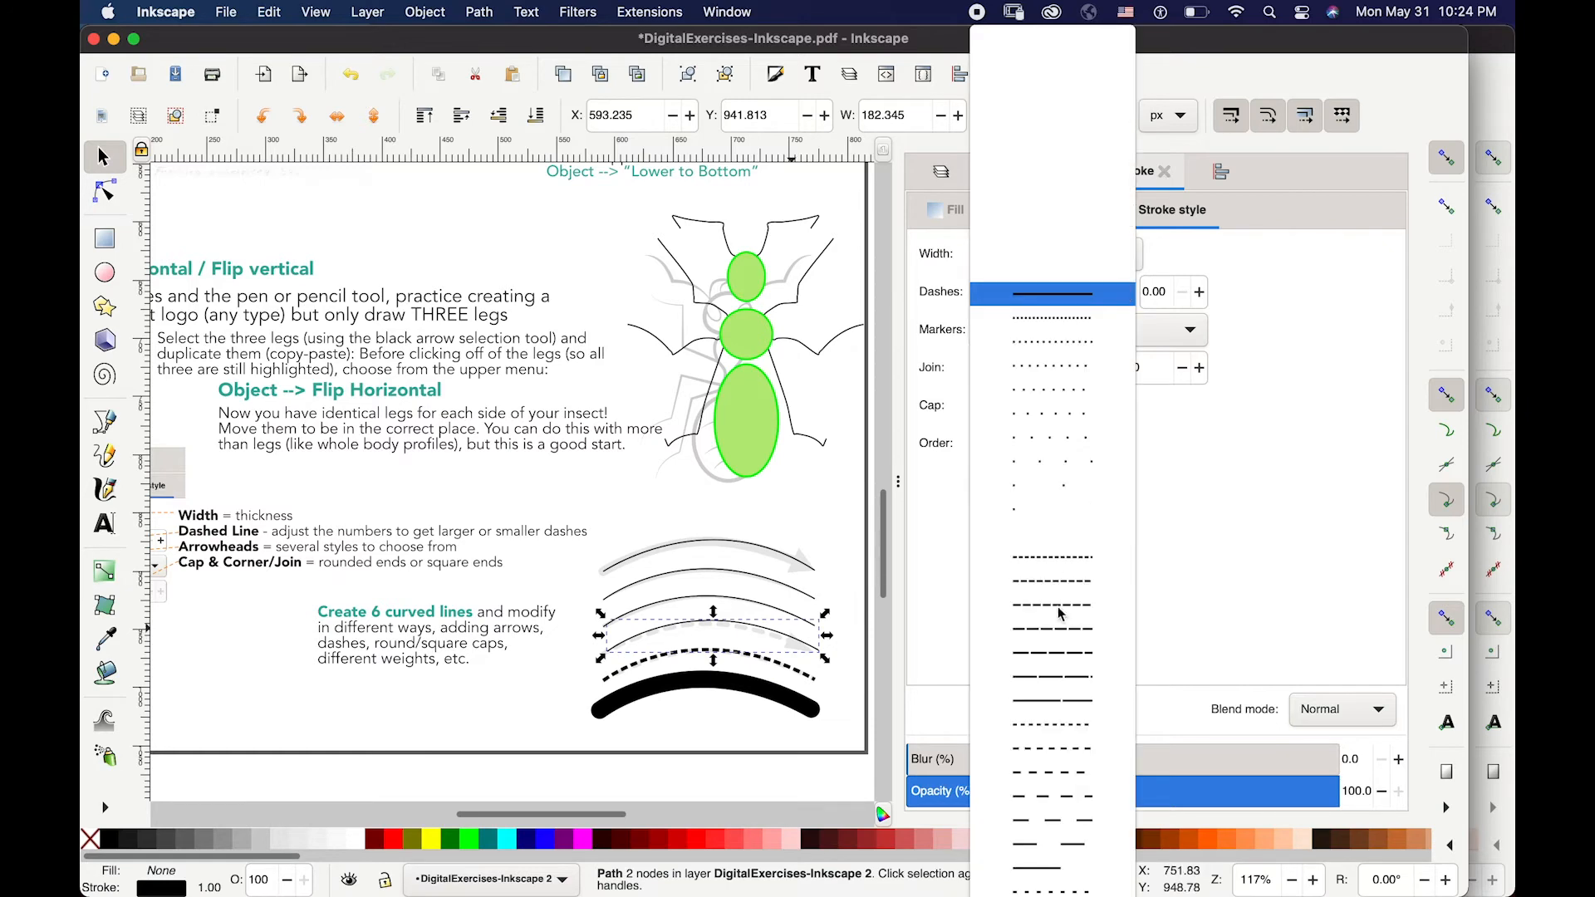
{"action": "left_click", "coordinate": [1049, 682]}
{"action": "left_click", "coordinate": [1125, 295]}
{"action": "left_click", "coordinate": [1064, 621]}
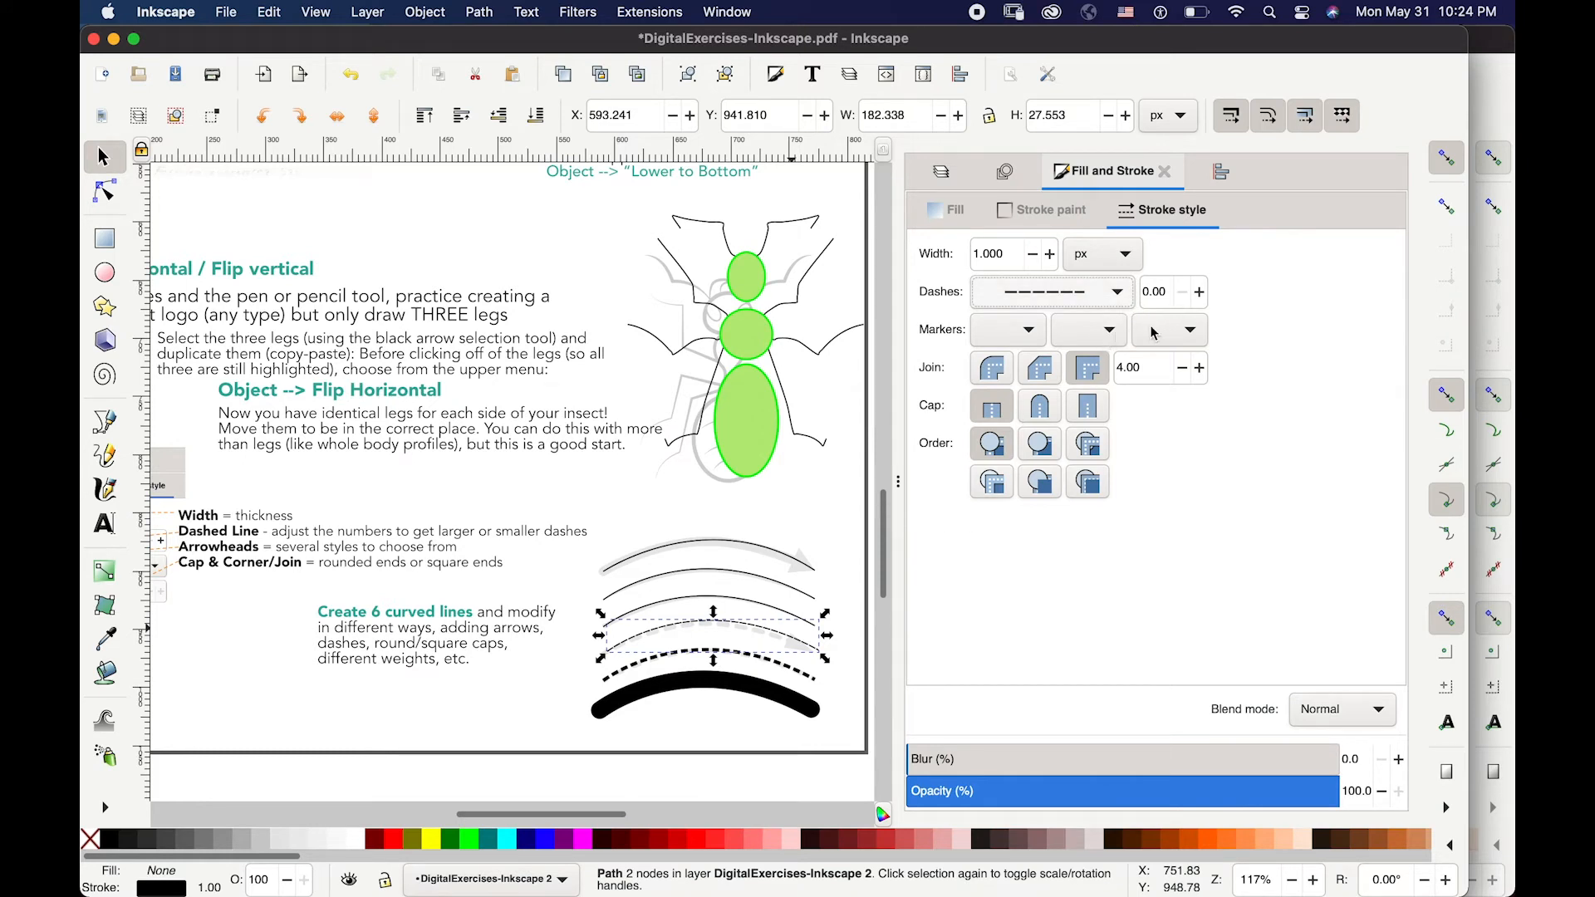
{"action": "left_click", "coordinate": [1029, 331]}
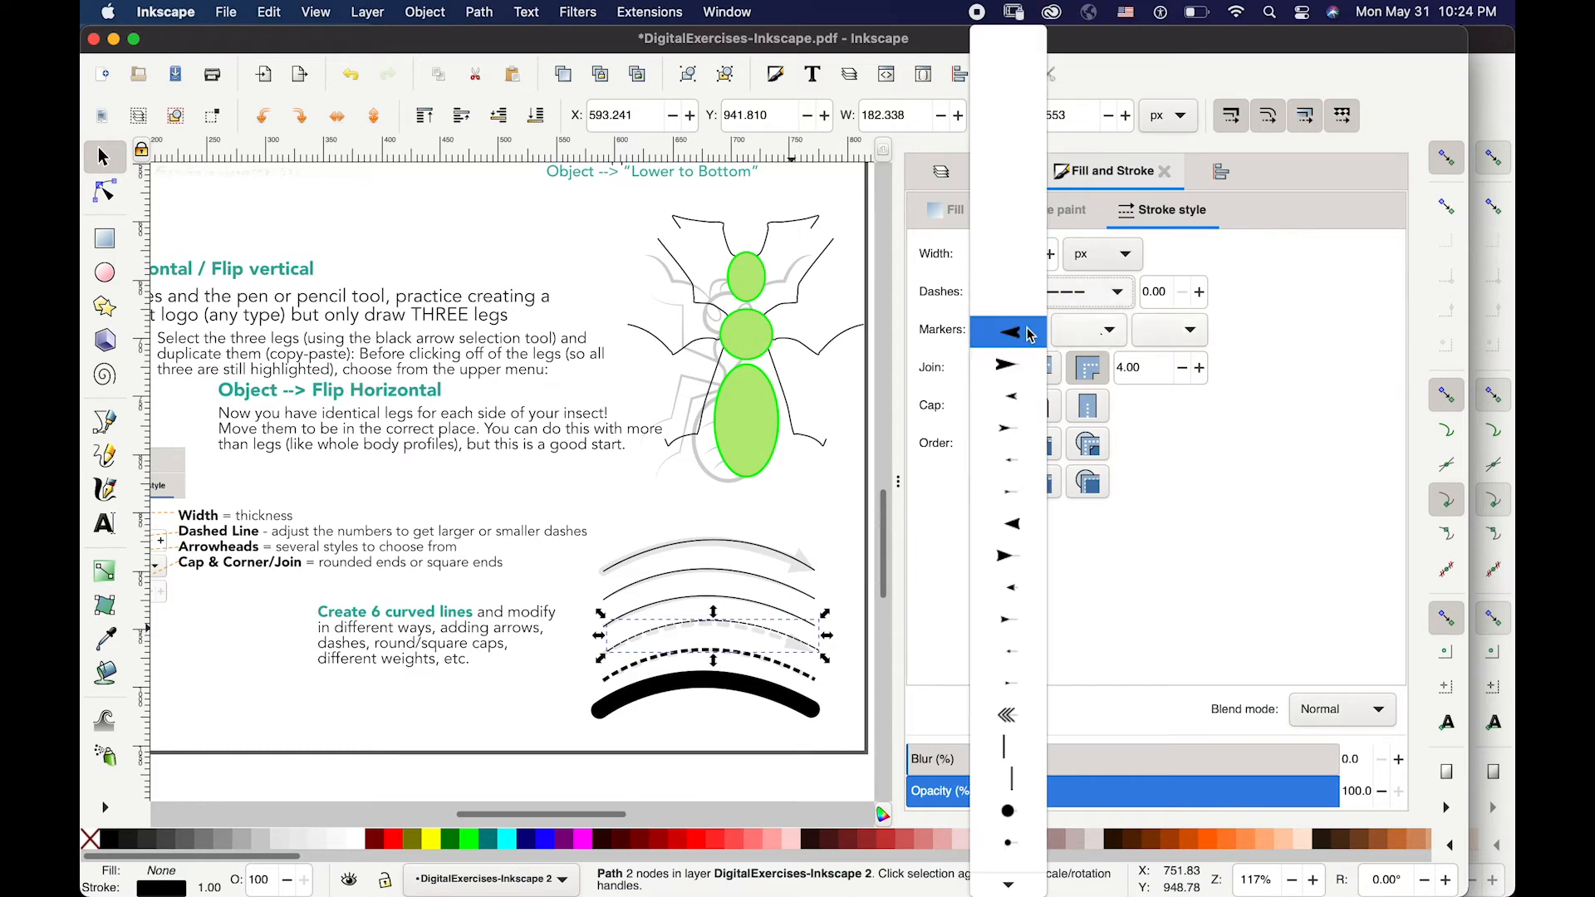
{"action": "left_click", "coordinate": [1020, 336]}
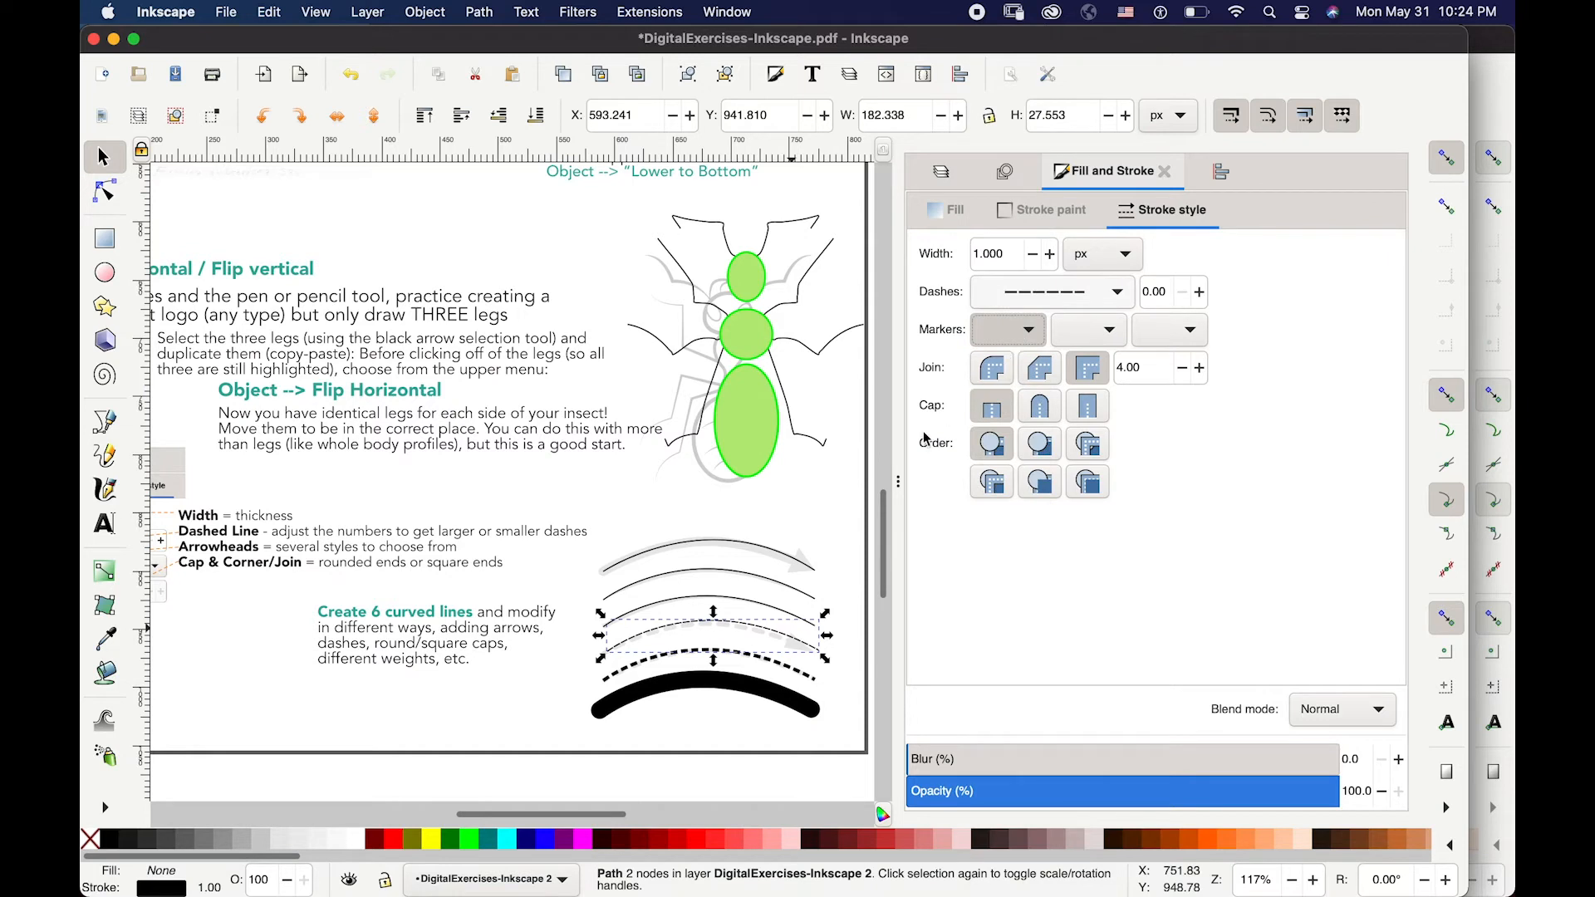
- Set the third curve from the top to a 3 px stroke width and add a forward-pointing triangular arrowhead as its end marker
{"action": "left_click", "coordinate": [764, 607]}
{"action": "left_click_drag", "start_coordinate": [977, 255], "coordinate": [955, 266]}
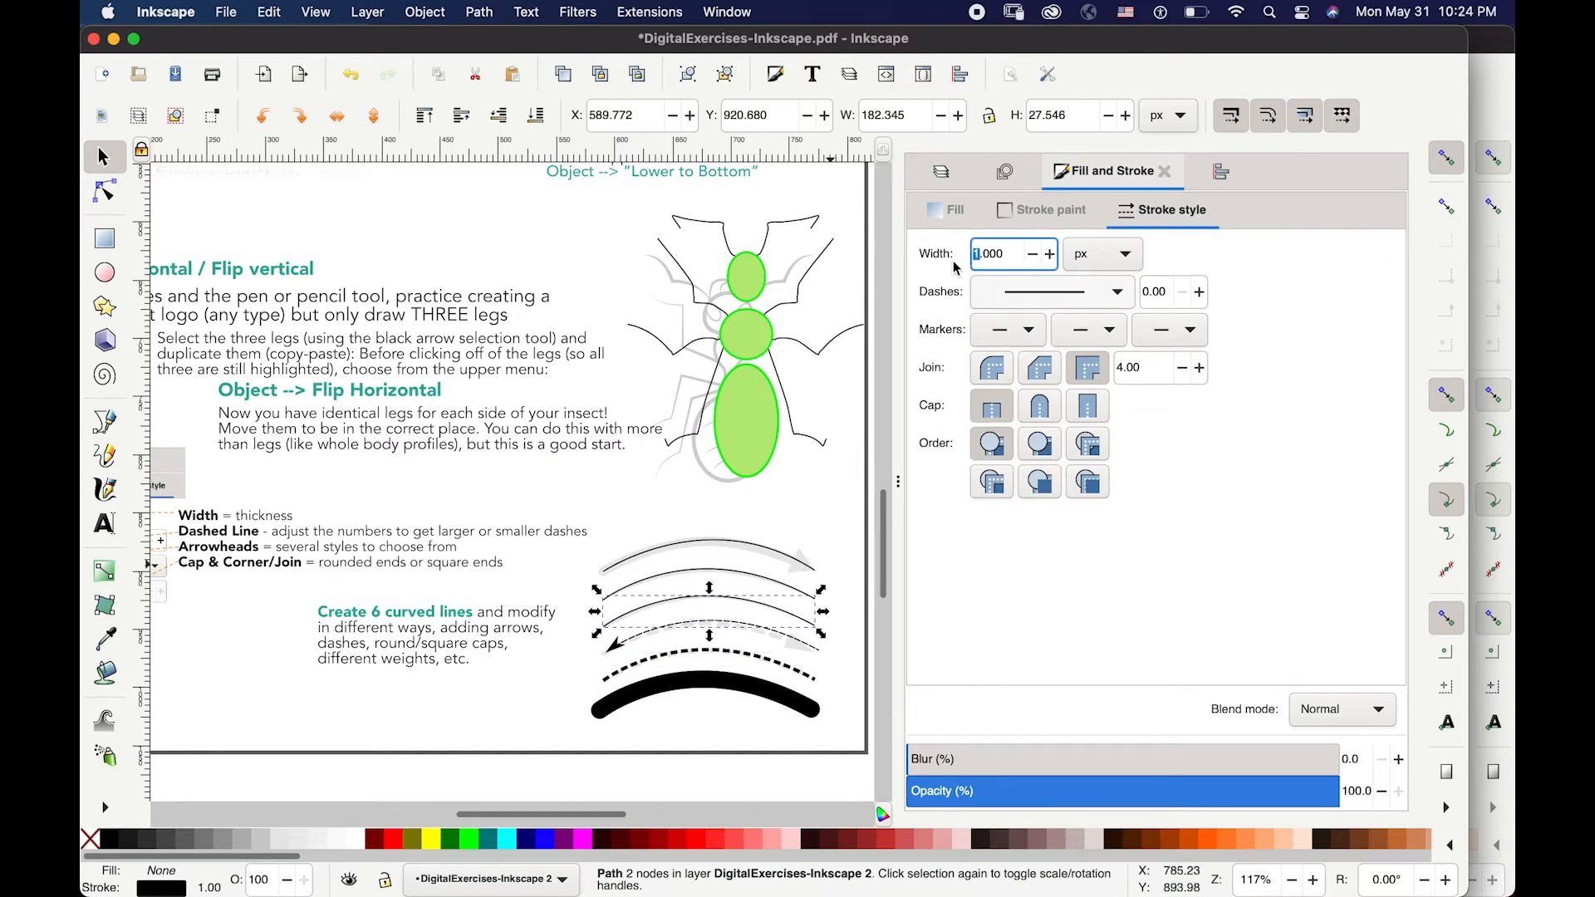
{"action": "type", "text": "3"}
{"action": "key", "text": "Return"}
{"action": "left_click", "coordinate": [1188, 334]}
{"action": "left_click", "coordinate": [1190, 336]}
{"action": "left_click", "coordinate": [1190, 336]}
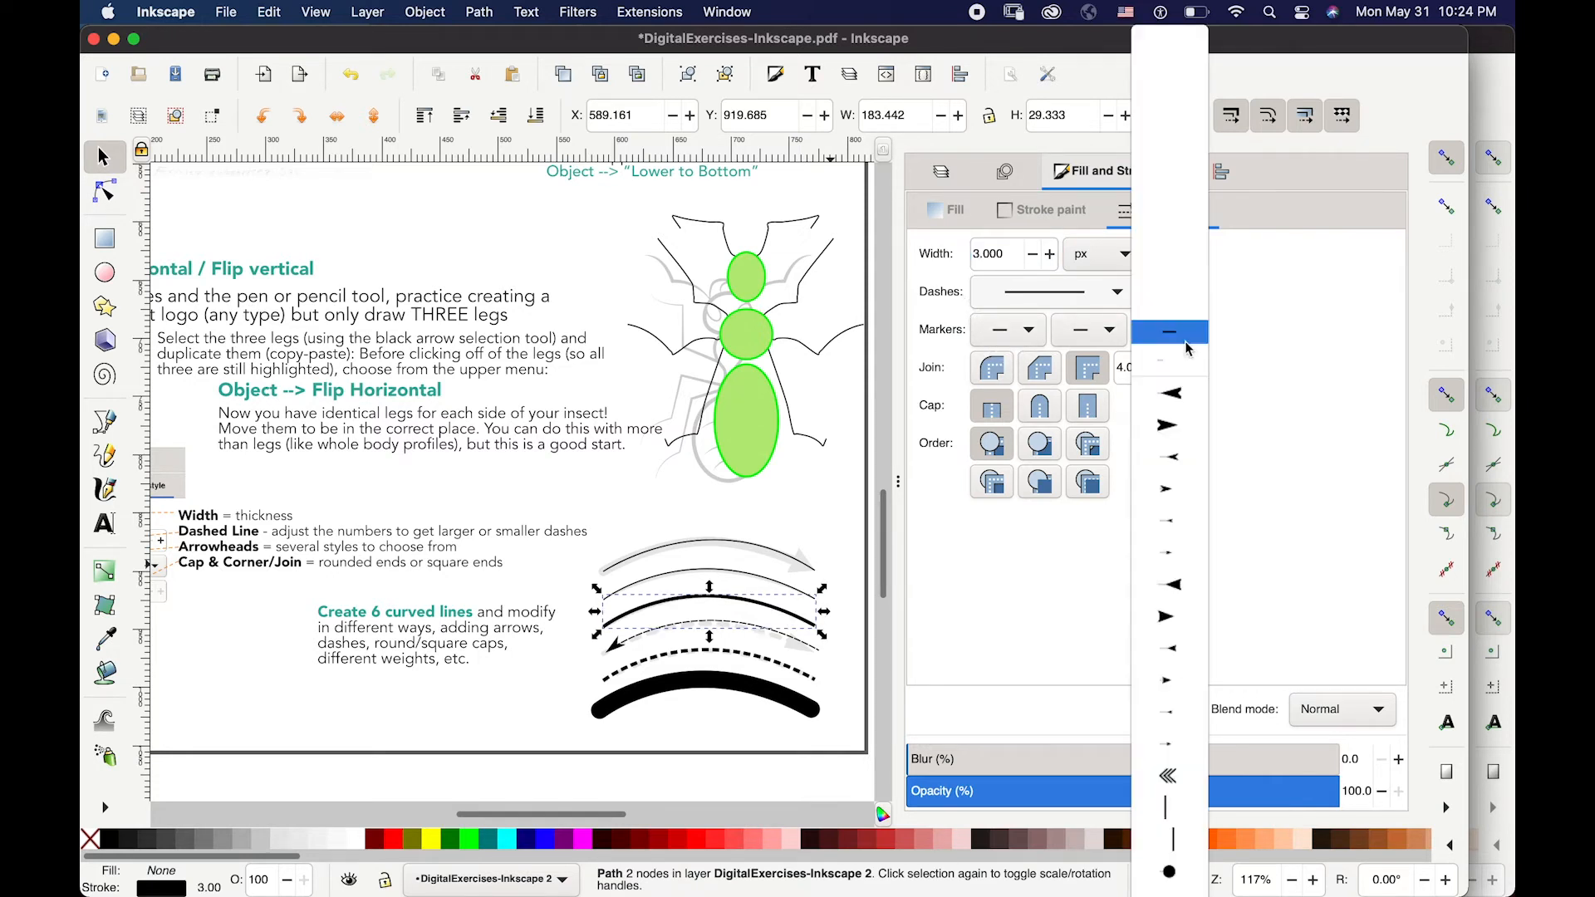
{"action": "left_click", "coordinate": [1167, 617]}
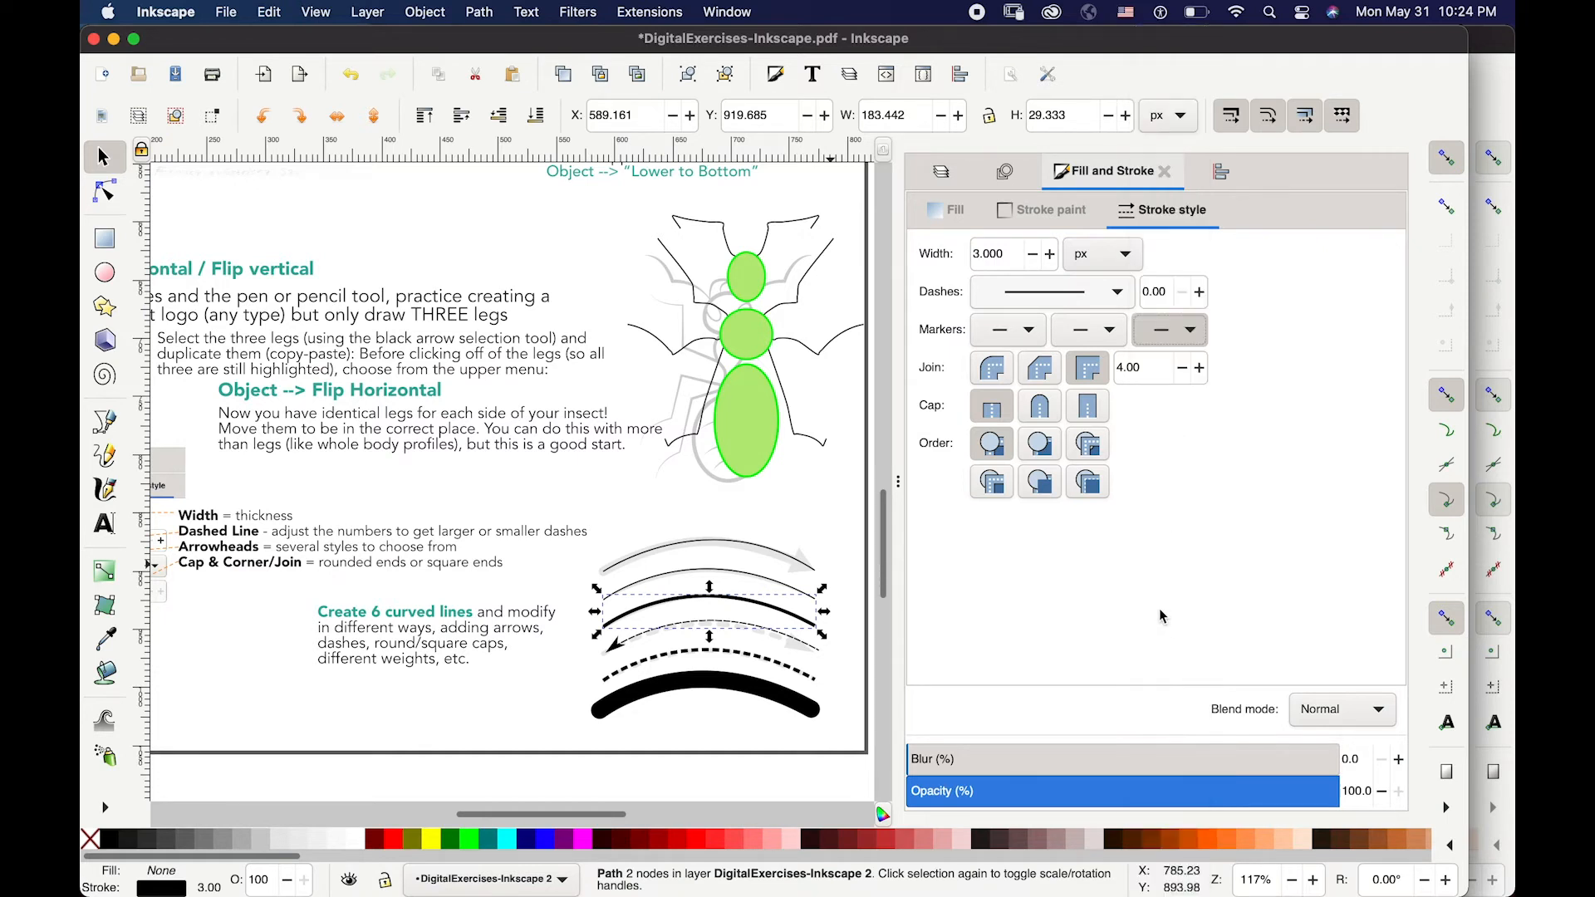
- Add an arrowhead mid marker to the second curve from the top
{"action": "left_click", "coordinate": [781, 592]}
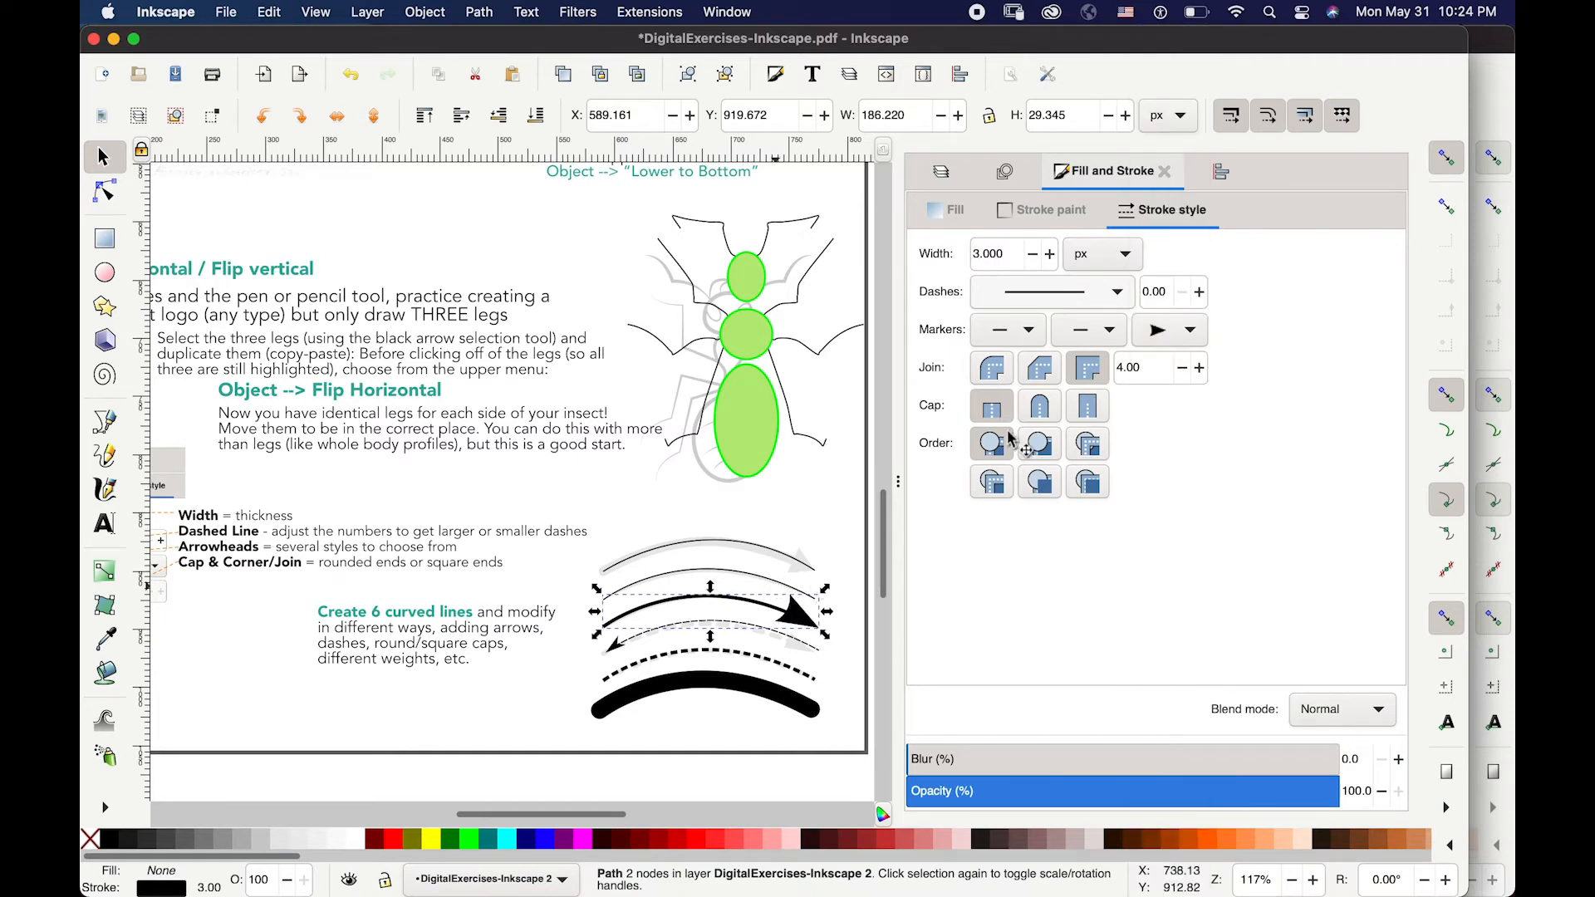
{"action": "left_click", "coordinate": [1113, 332]}
{"action": "left_click", "coordinate": [1085, 524]}
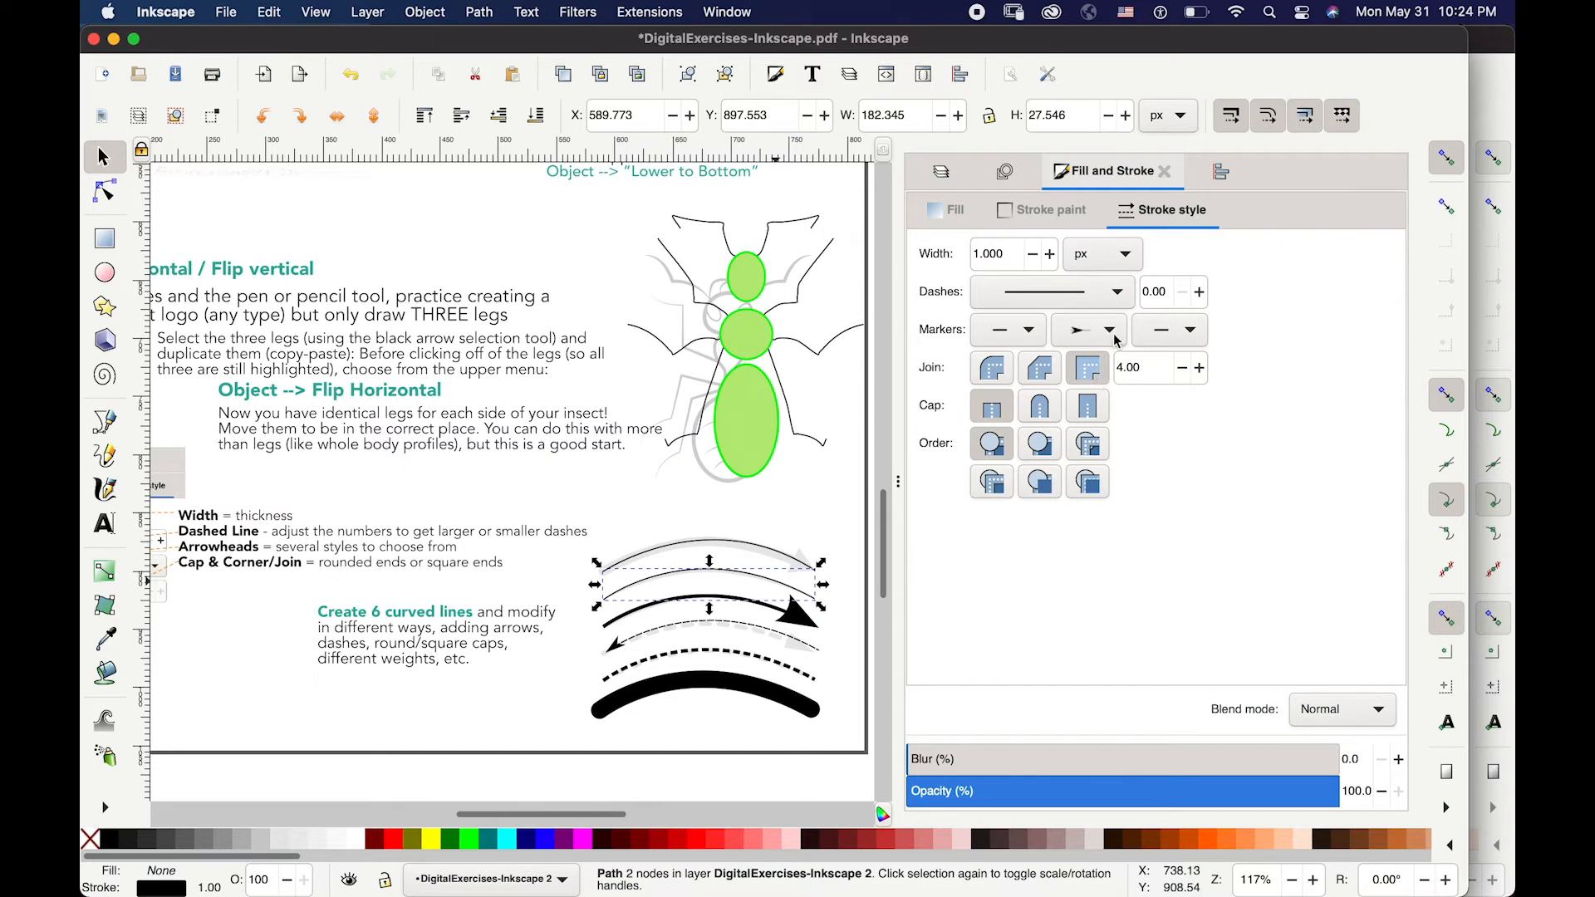
{"action": "left_click", "coordinate": [1045, 334]}
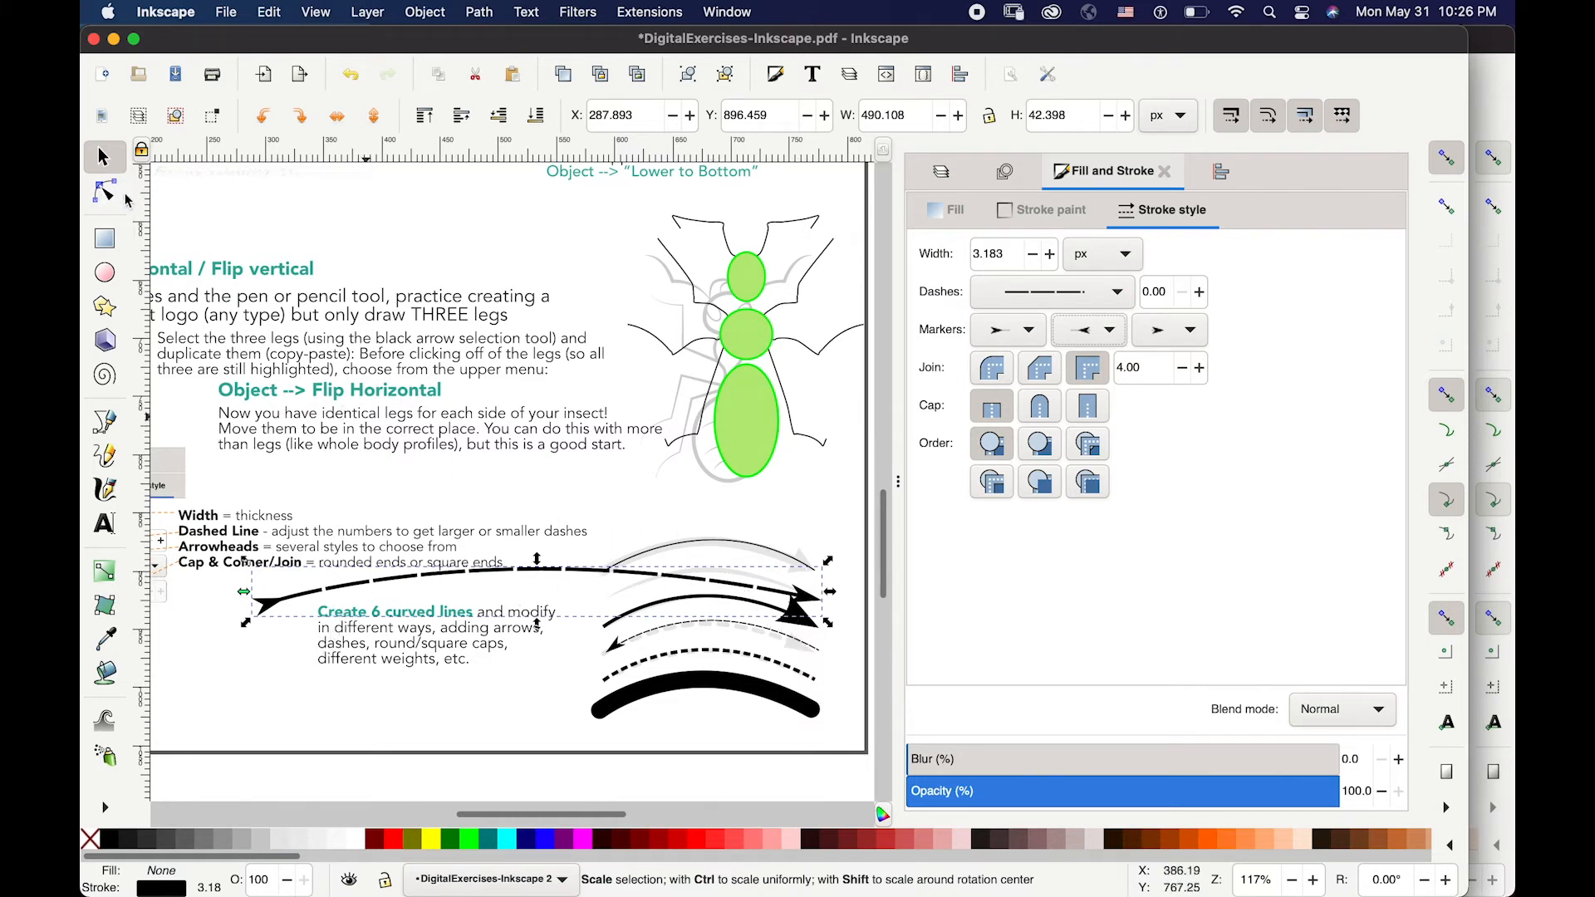
- Select both end nodes of the stretched dashed curve and insert new nodes along it twice
{"action": "double_click", "coordinate": [435, 580]}
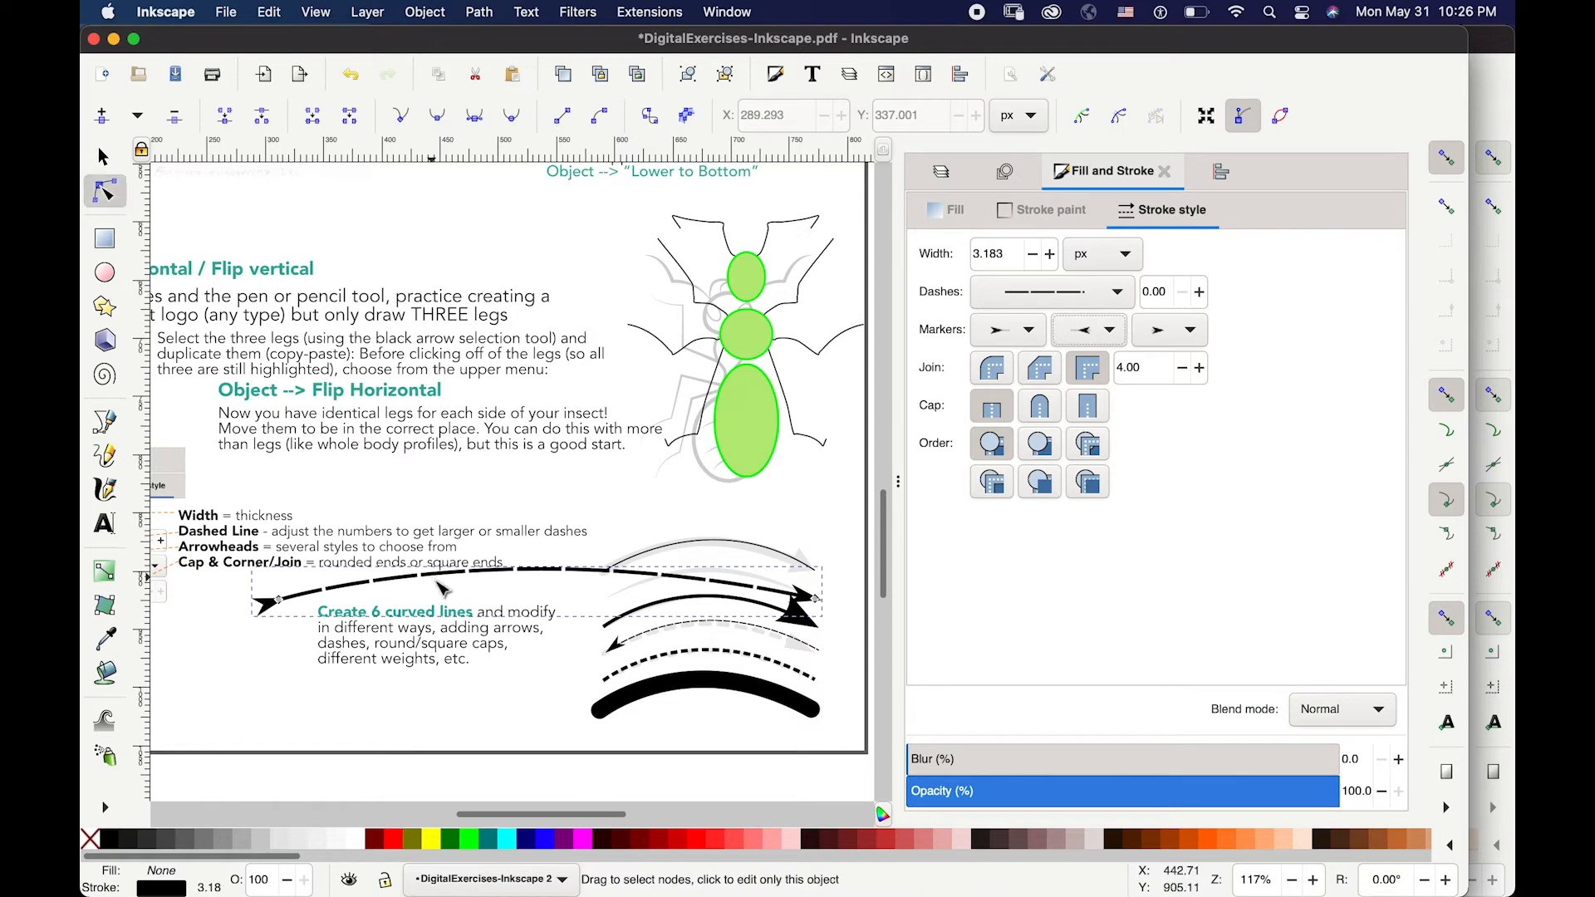
{"action": "left_click", "coordinate": [441, 580]}
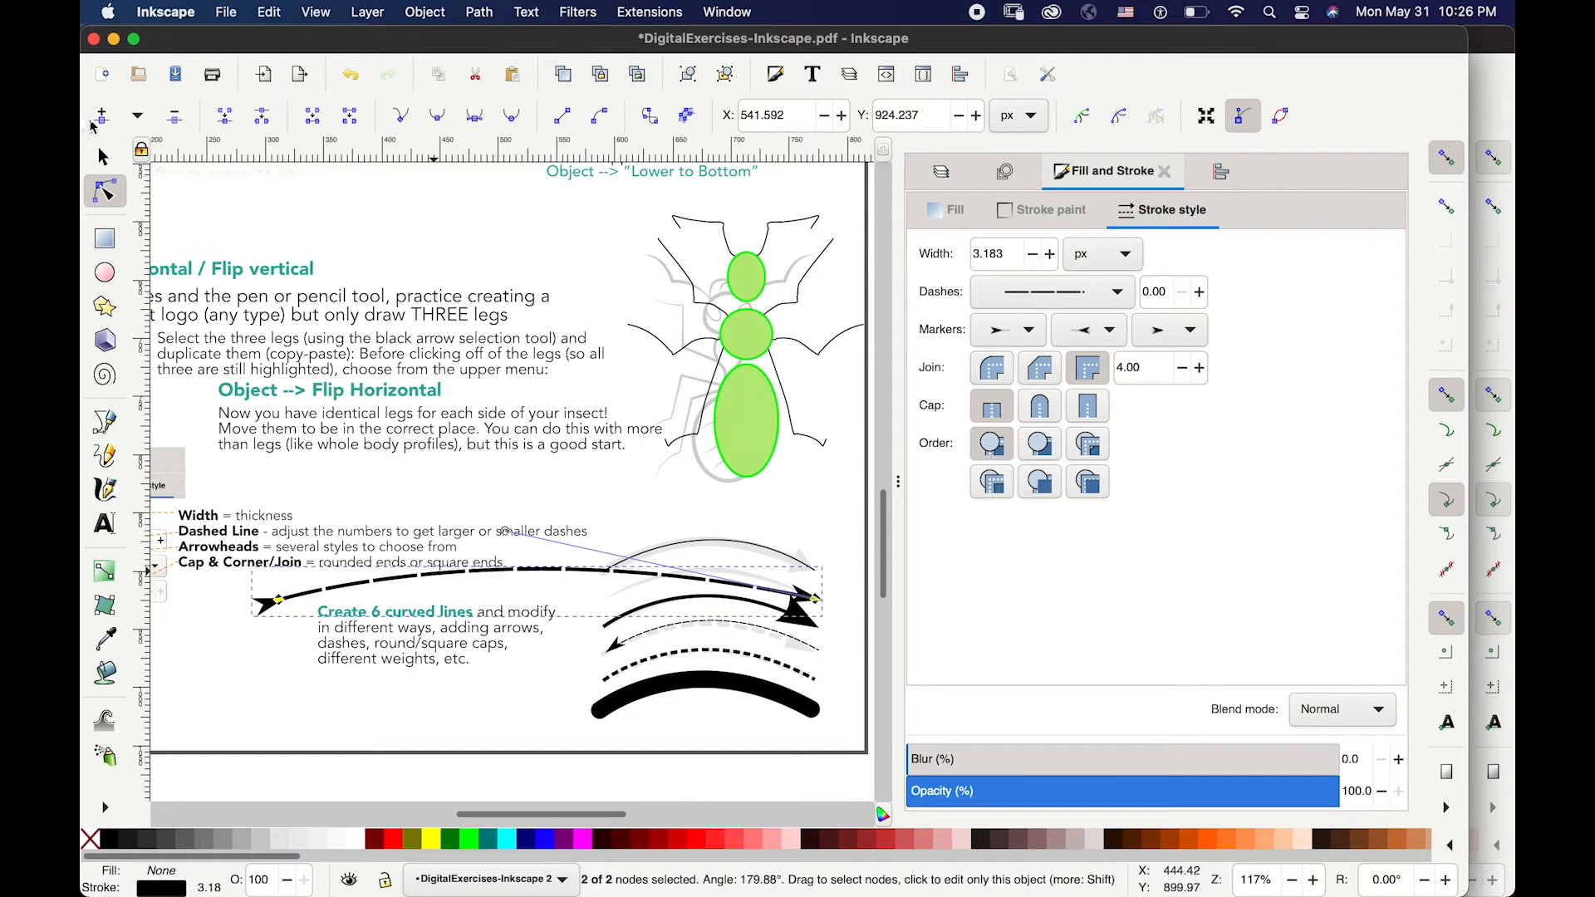
{"action": "left_click", "coordinate": [103, 122]}
{"action": "left_click", "coordinate": [103, 121]}
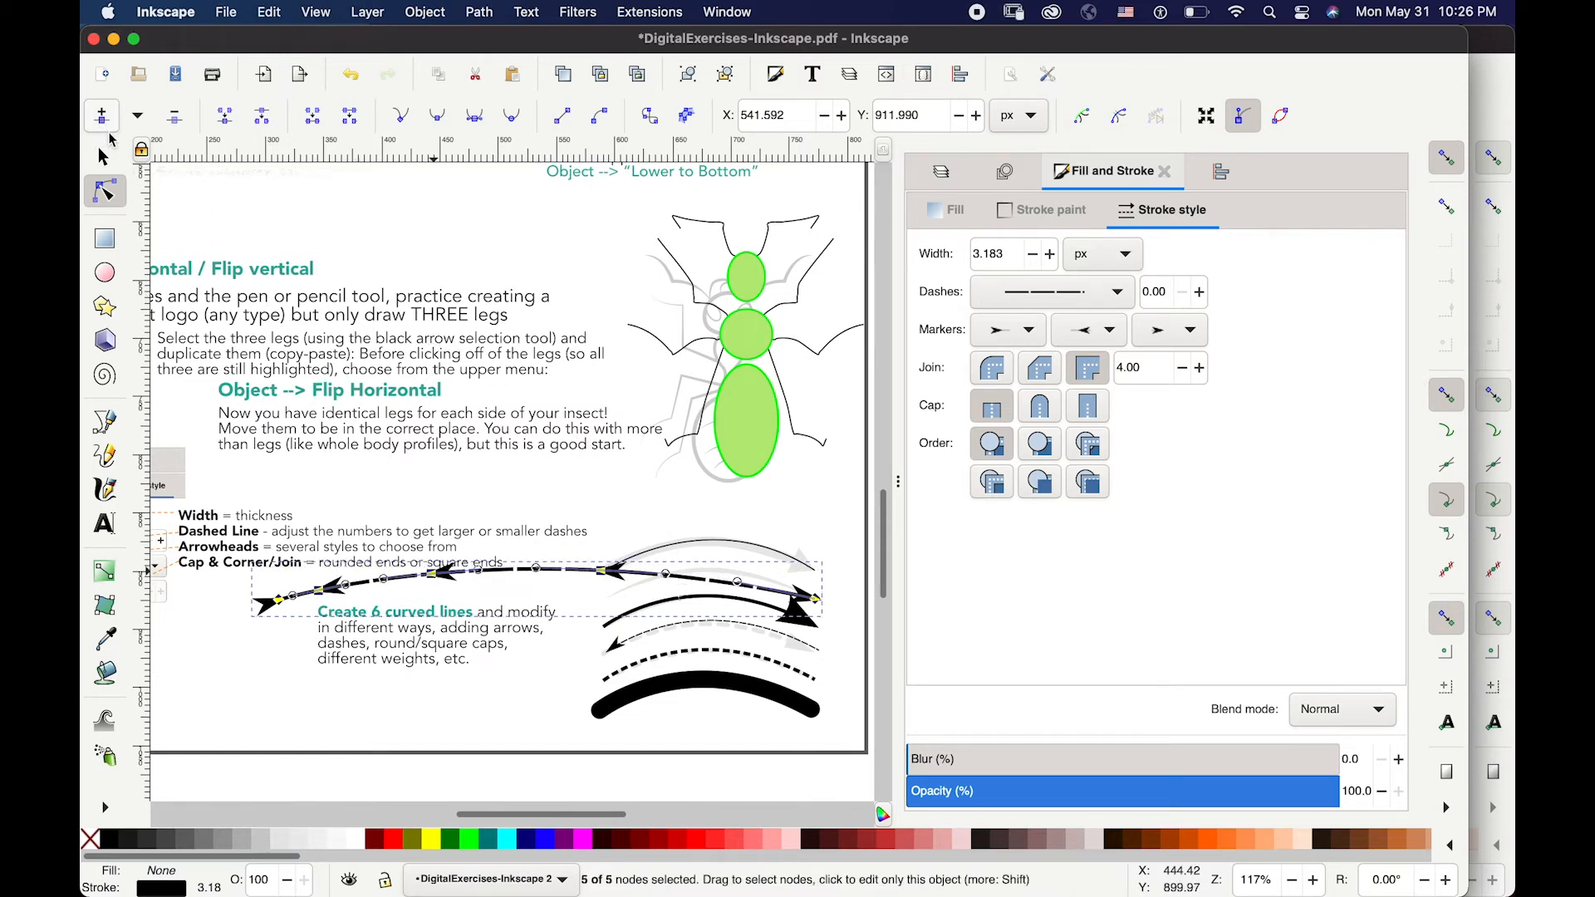
{"action": "left_click", "coordinate": [636, 574]}
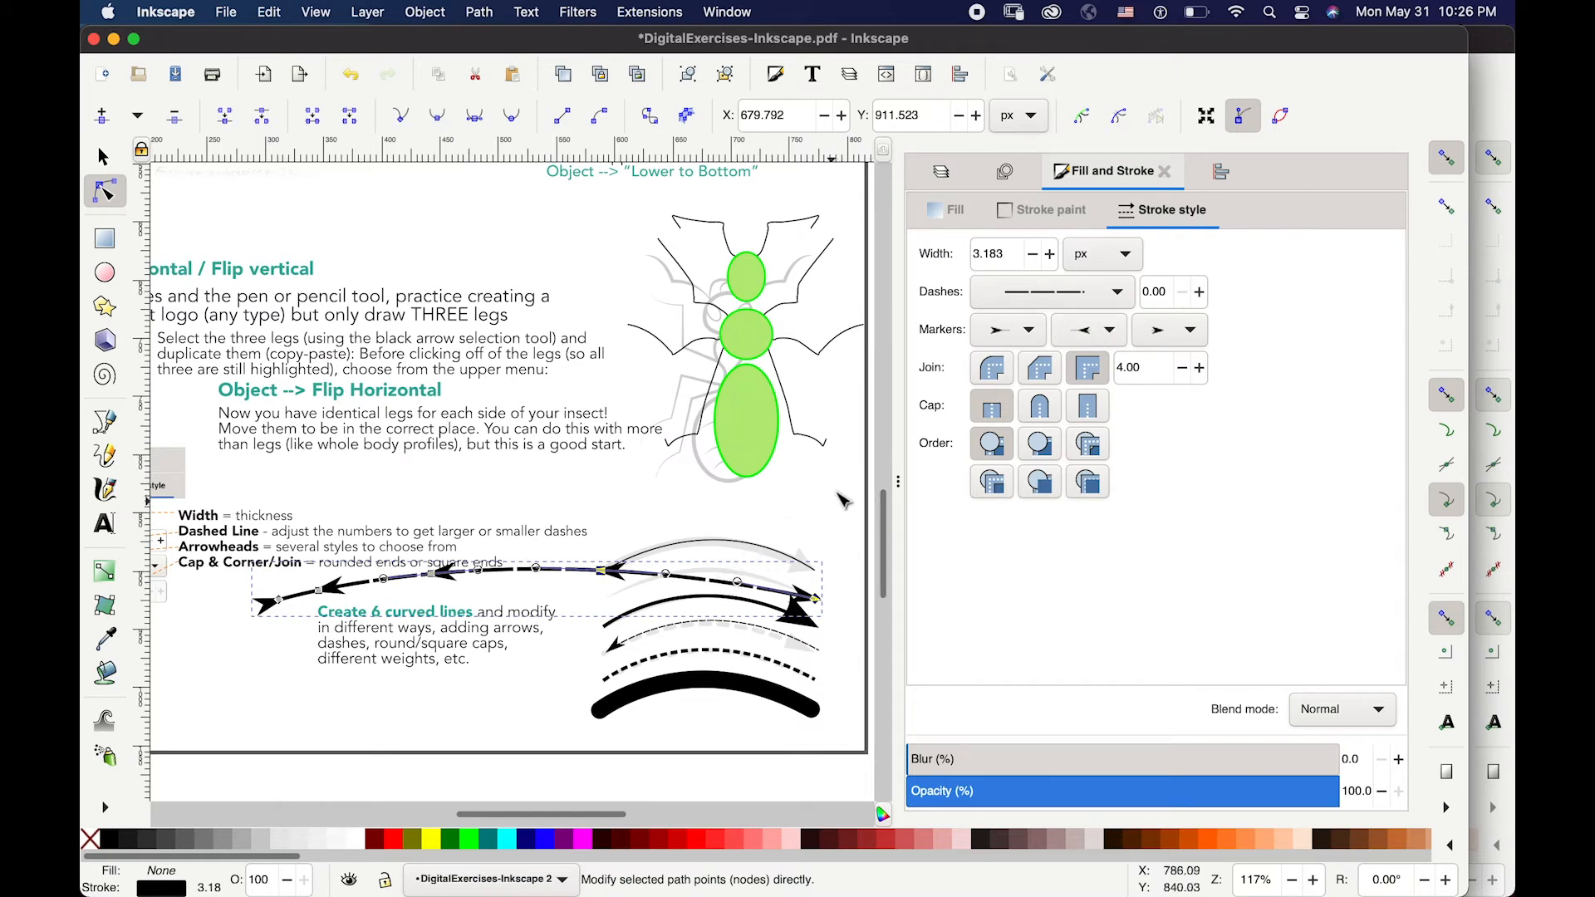
- Switch to the exercise sheet window containing the Text Boxes, Align Tool and Trace Bitmap sections
{"action": "scroll", "coordinate": [599, 424], "scroll_direction": "down", "scroll_amount": 1}
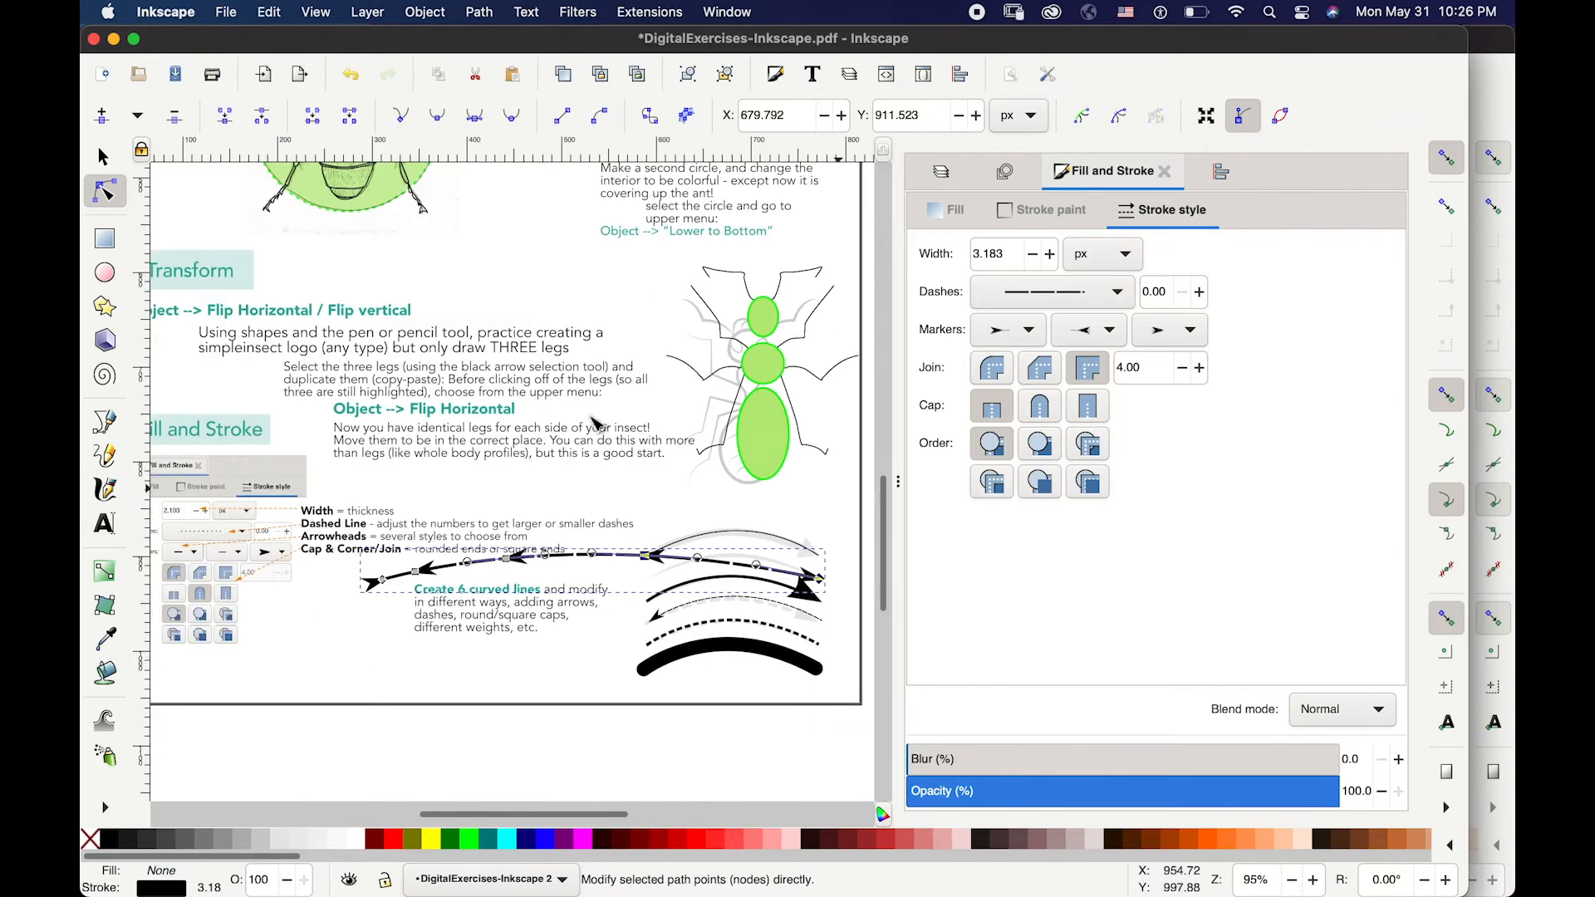
{"action": "scroll", "coordinate": [593, 425], "scroll_direction": "down", "scroll_amount": 2}
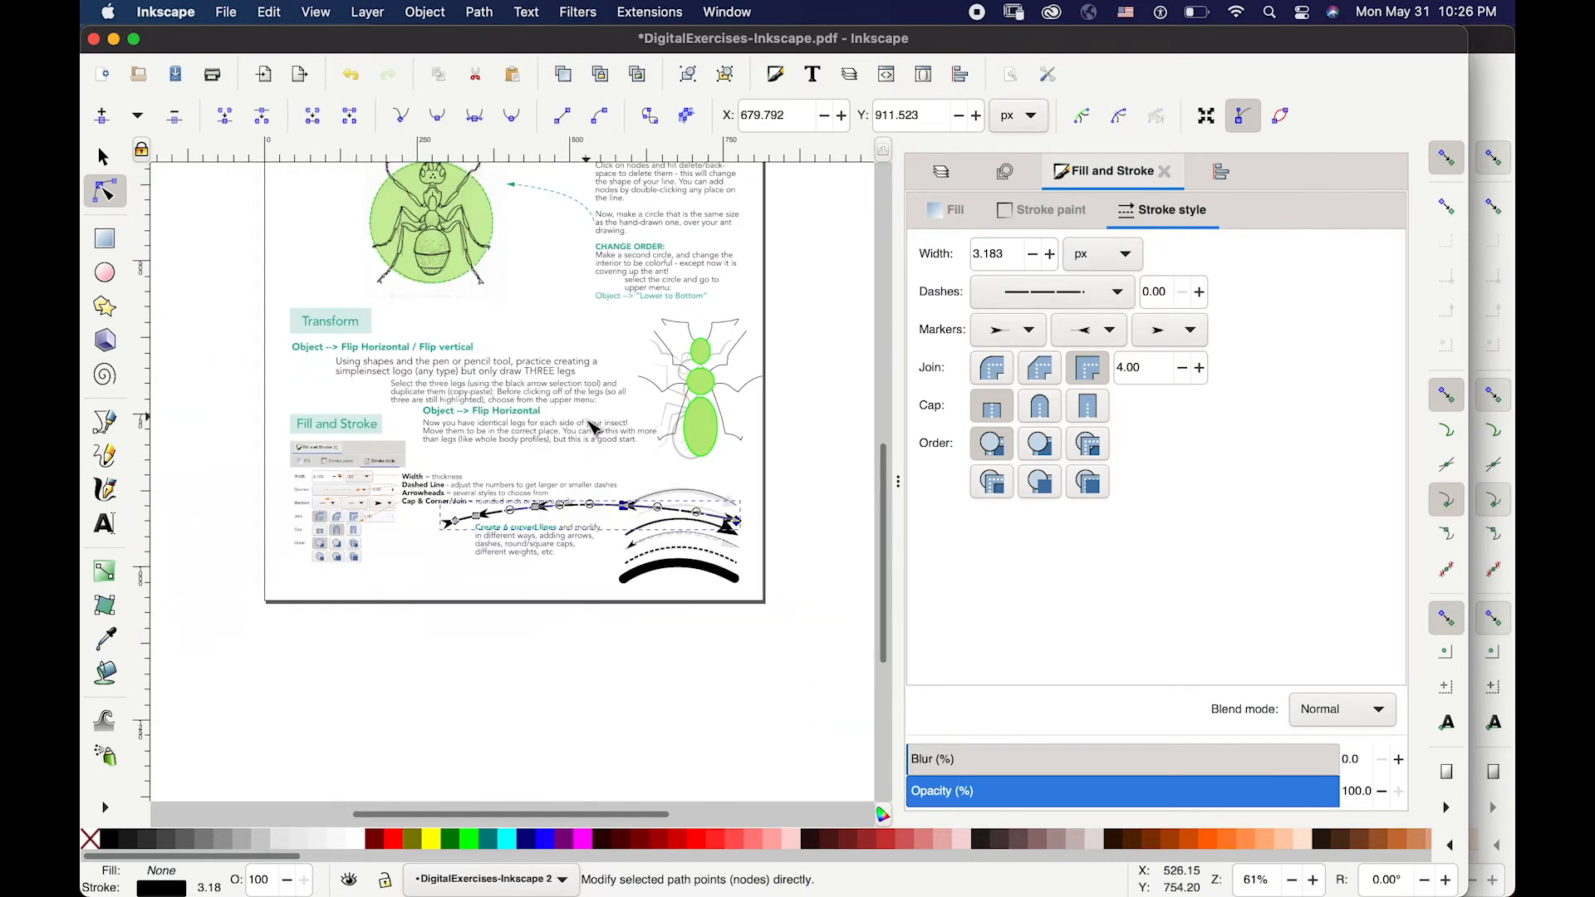
{"action": "scroll", "coordinate": [596, 422], "scroll_direction": "up", "scroll_amount": 3}
{"action": "scroll", "coordinate": [596, 422], "scroll_direction": "left", "scroll_amount": 1}
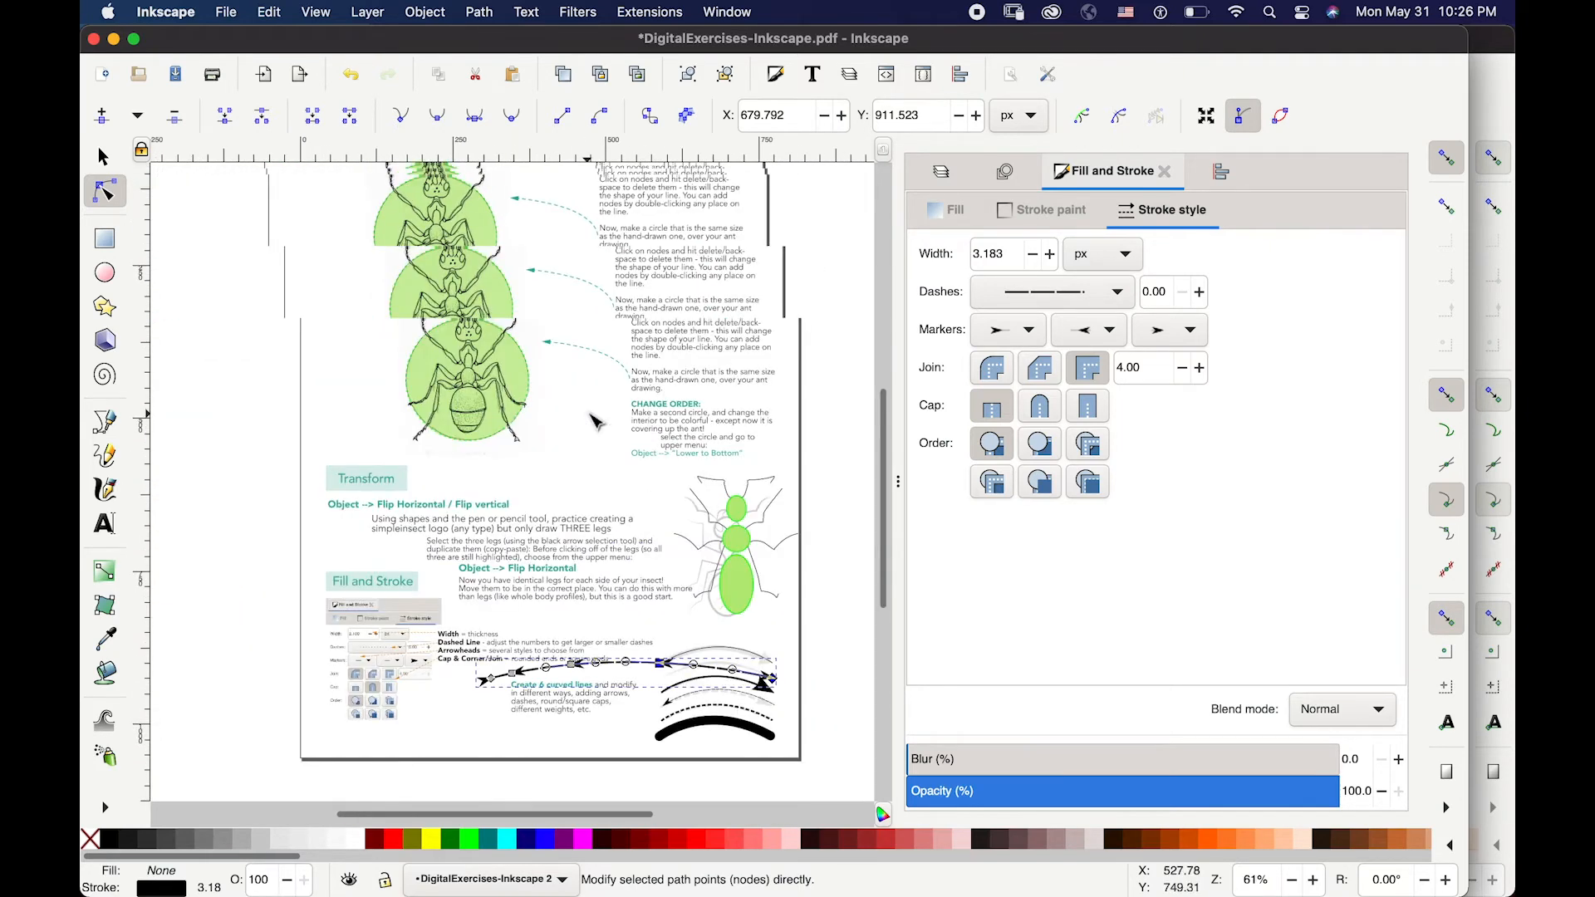
{"action": "scroll", "coordinate": [595, 422], "scroll_direction": "up", "scroll_amount": 5}
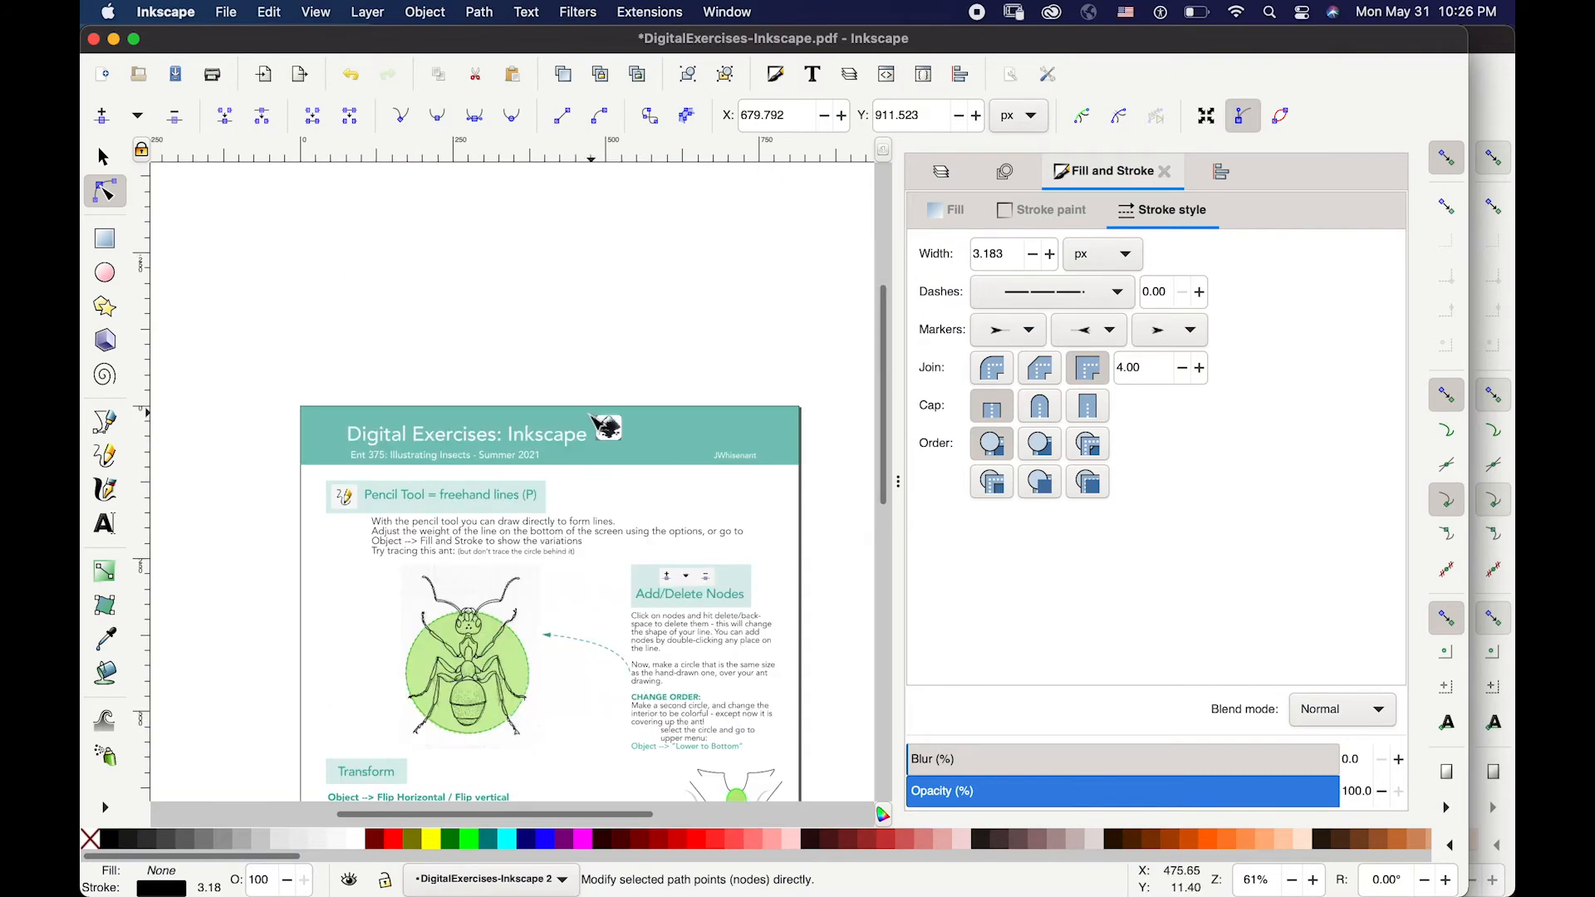
{"action": "key", "text": "ctrl+Up"}
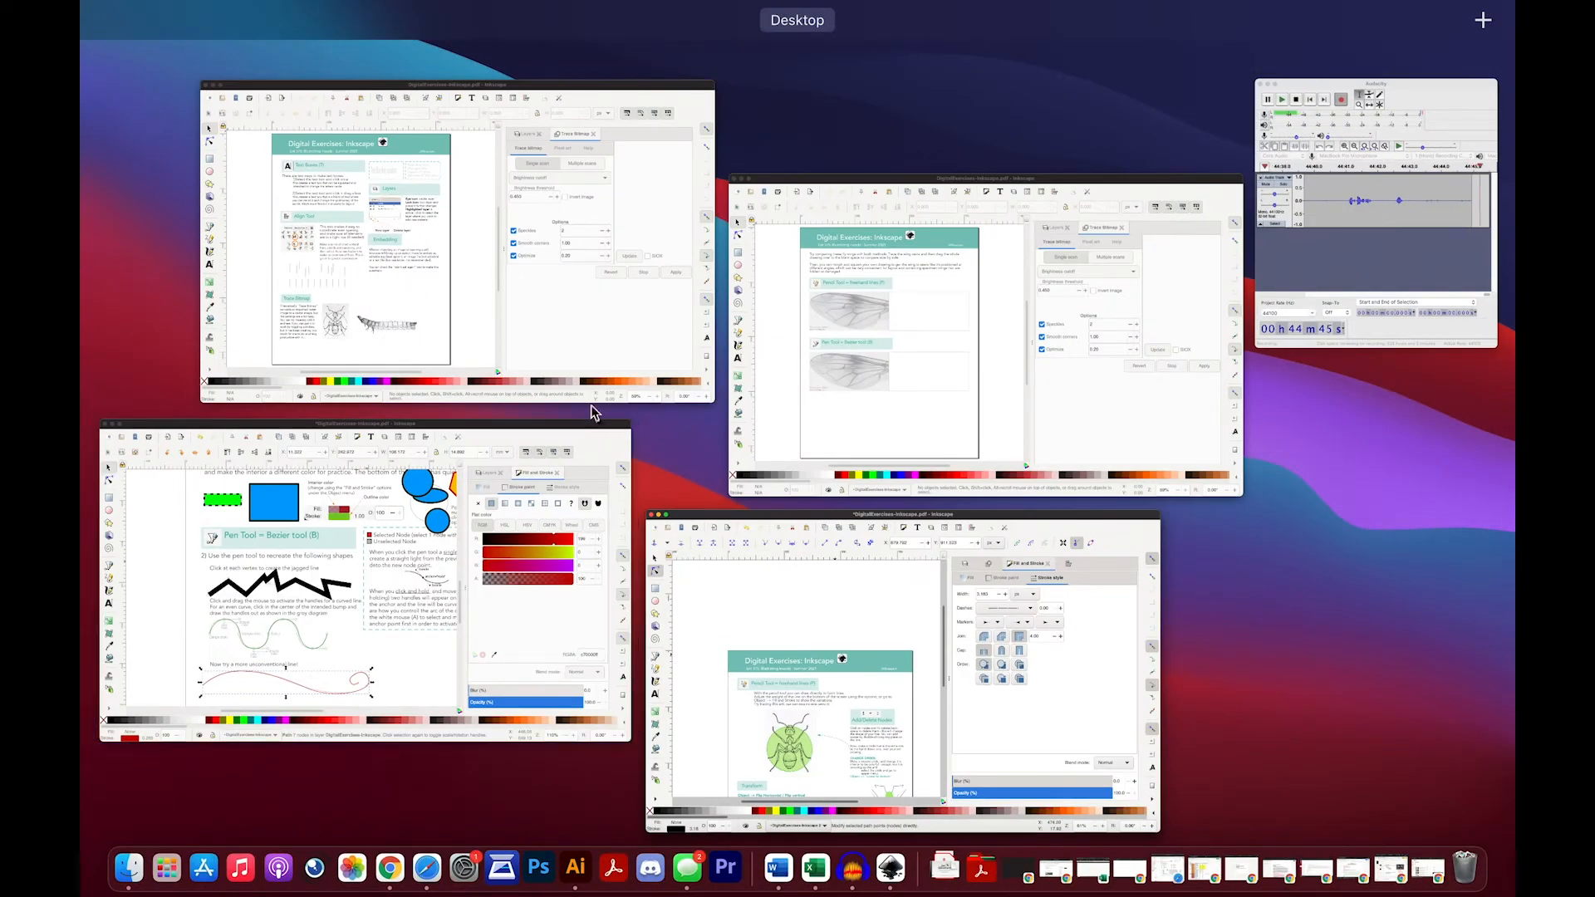
{"action": "left_click", "coordinate": [469, 316]}
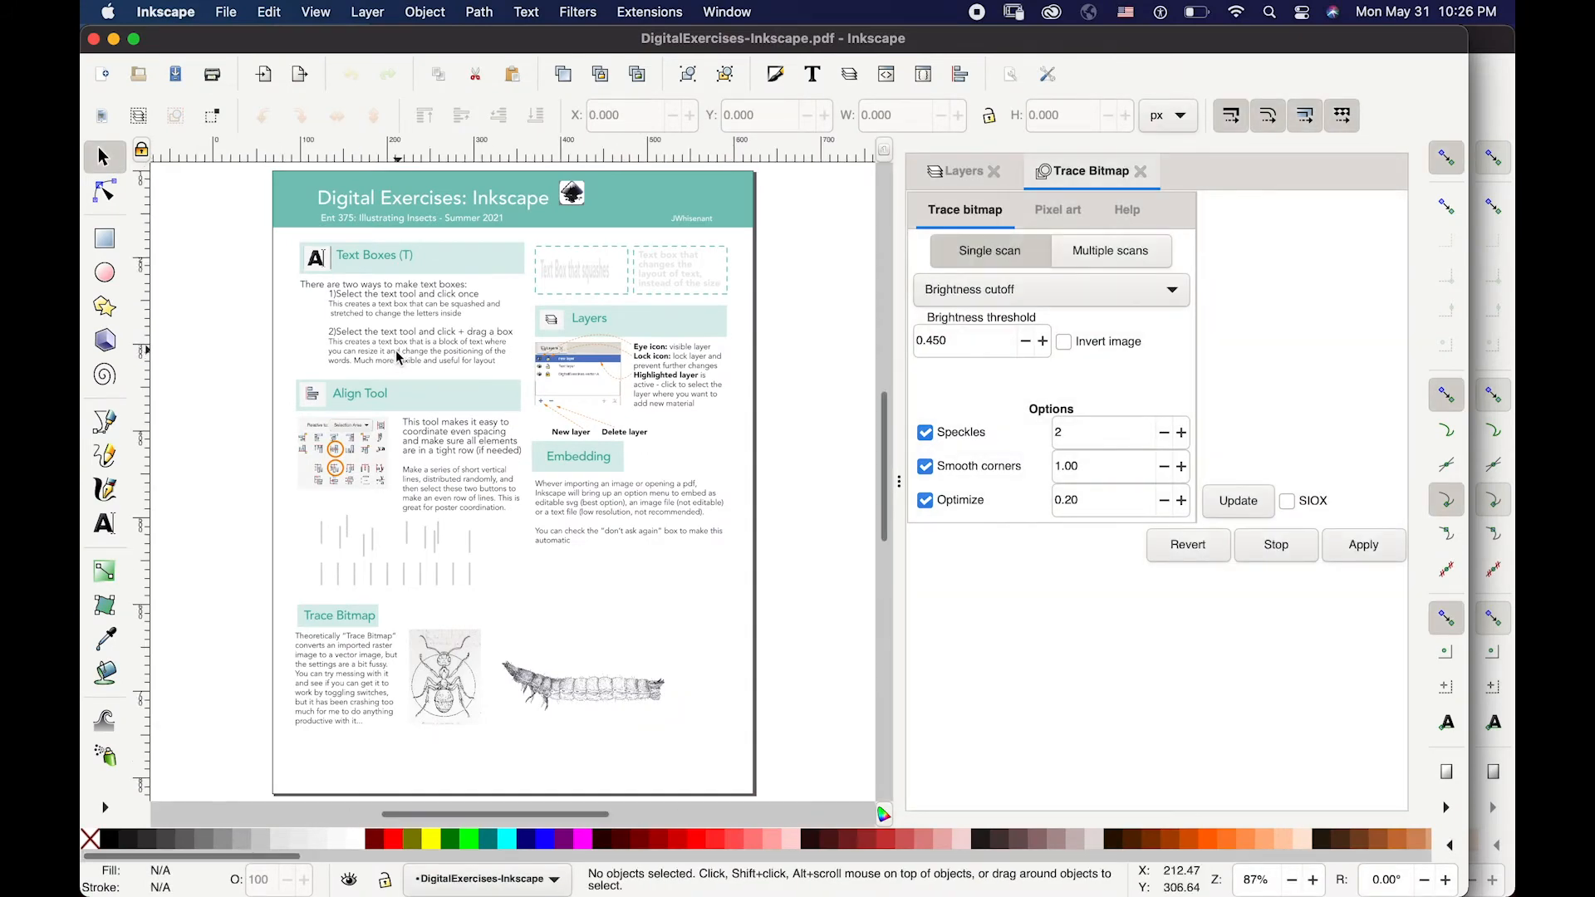
- Add the text "test" at the squashable text box frame and stretch it to fill the frame
{"action": "scroll", "coordinate": [399, 363], "scroll_direction": "up", "scroll_amount": 2}
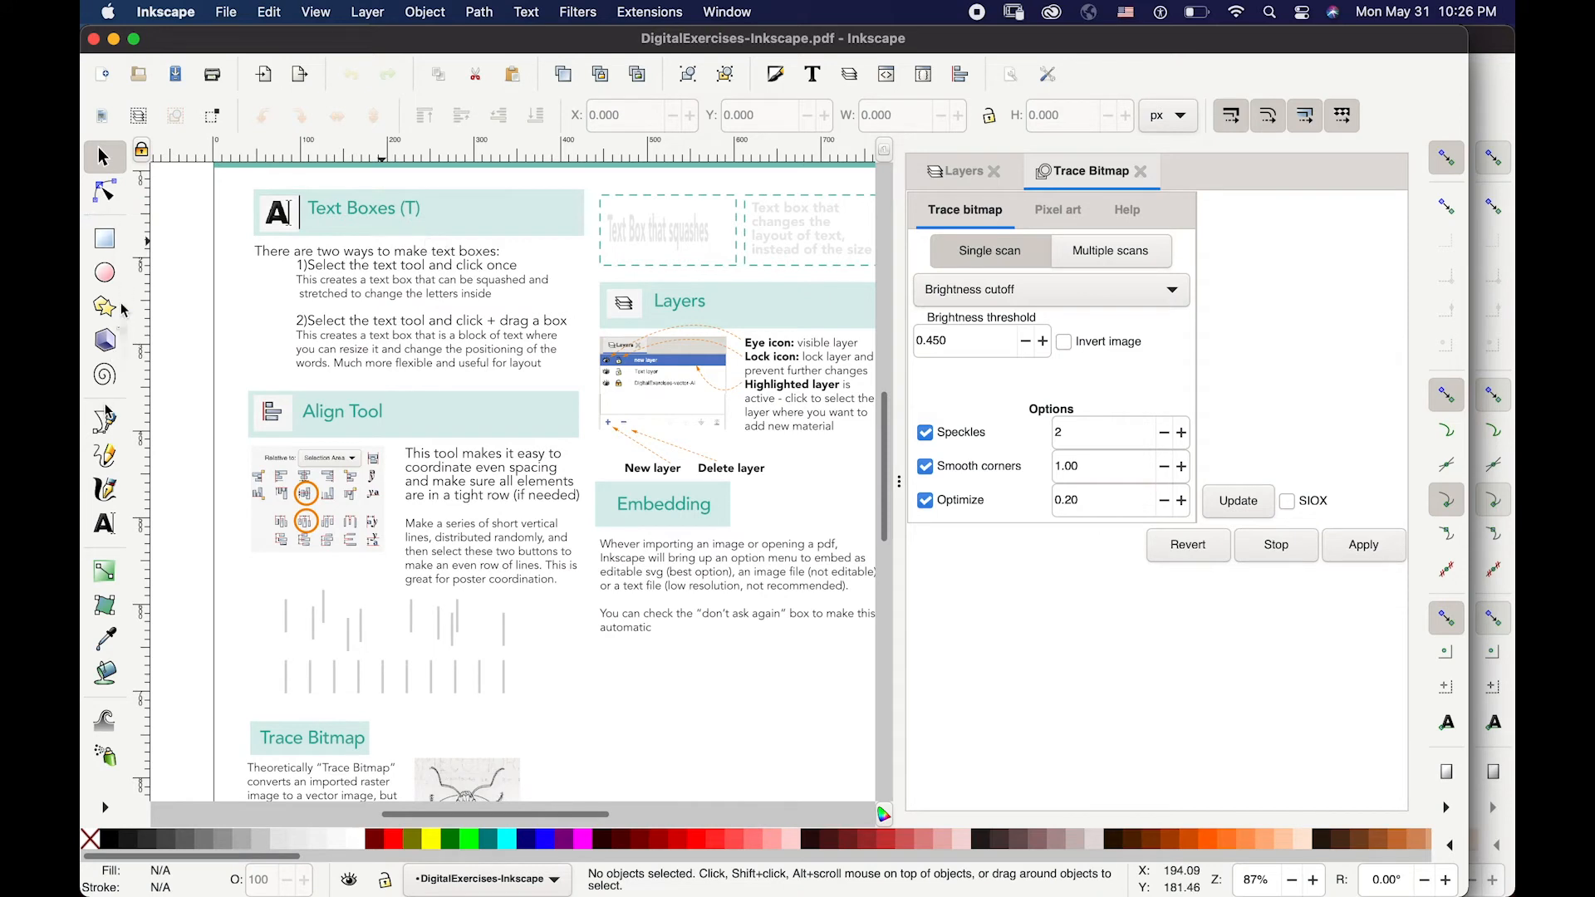
{"action": "left_click", "coordinate": [104, 524]}
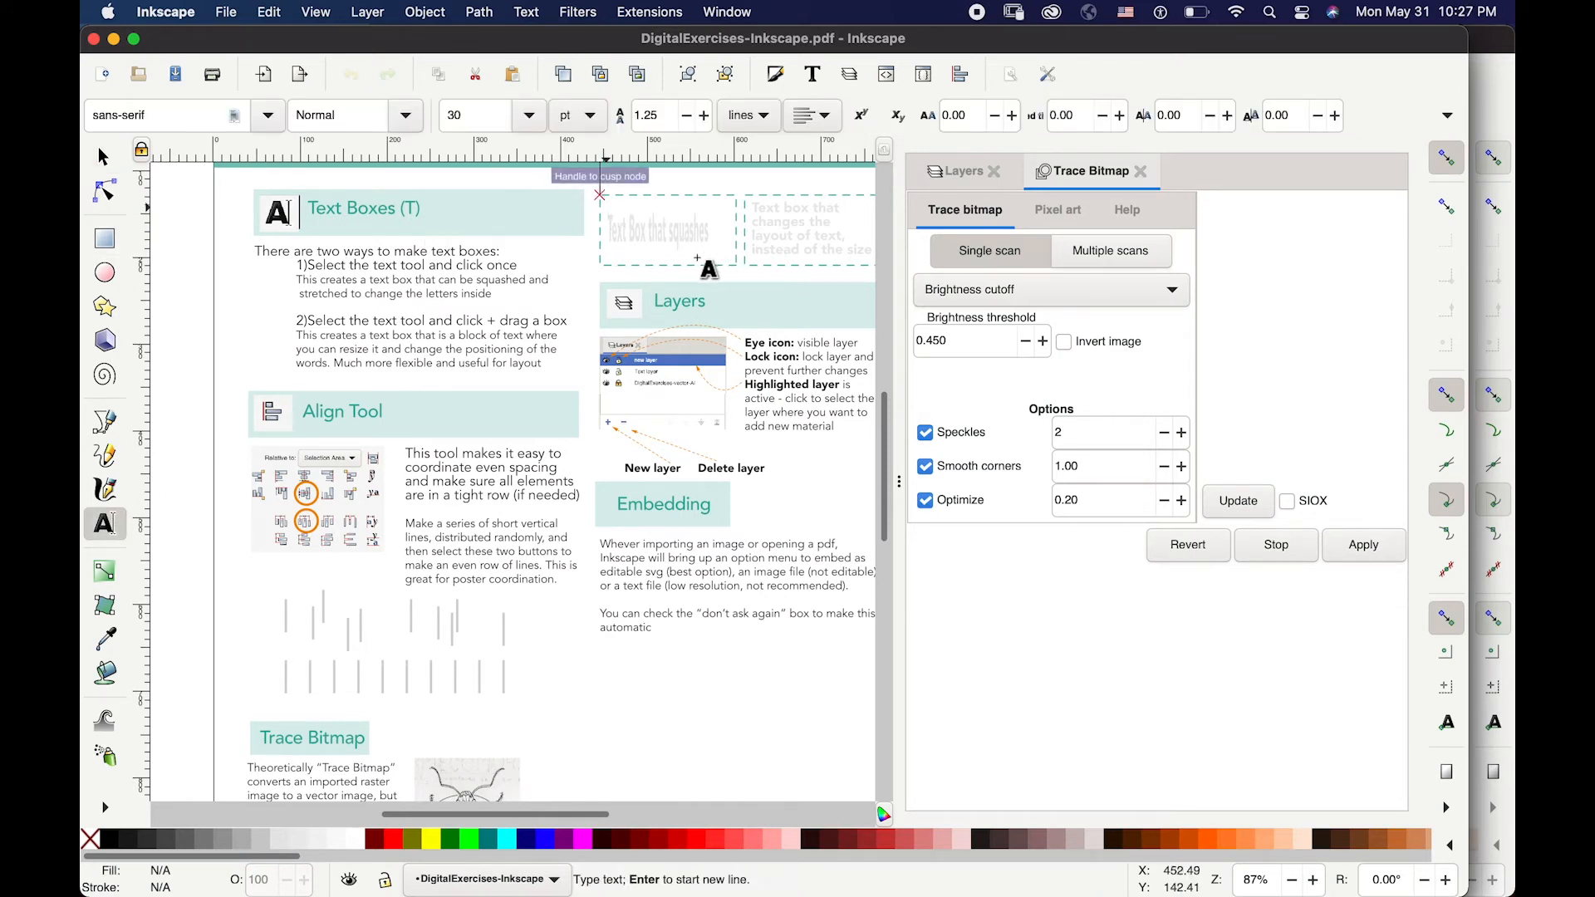
{"action": "left_click", "coordinate": [660, 265]}
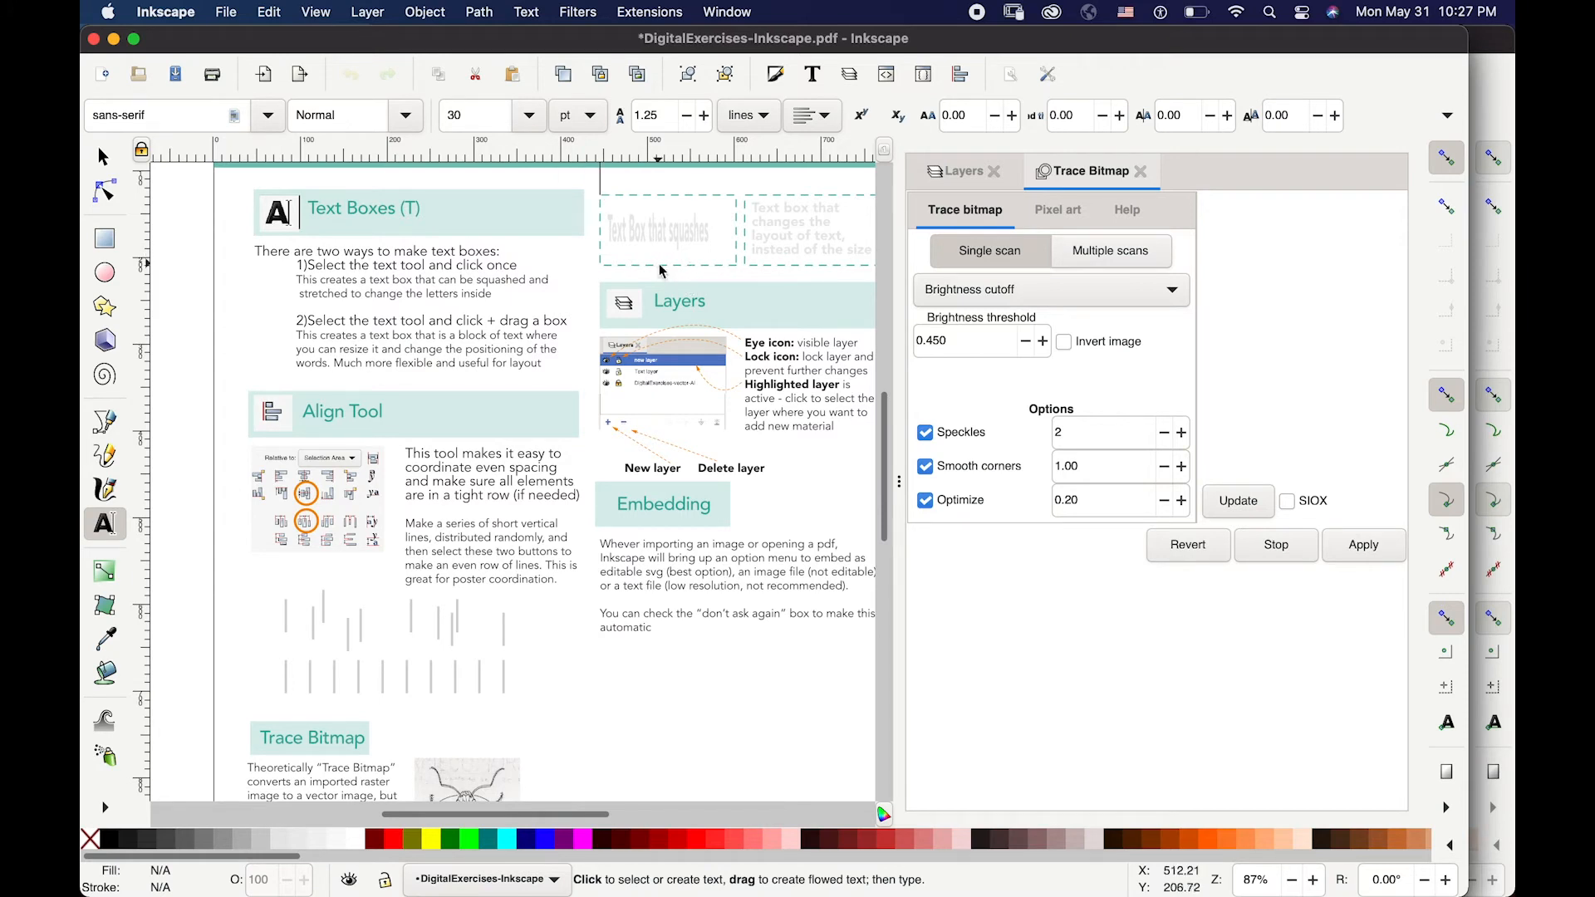
{"action": "type", "text": "test"}
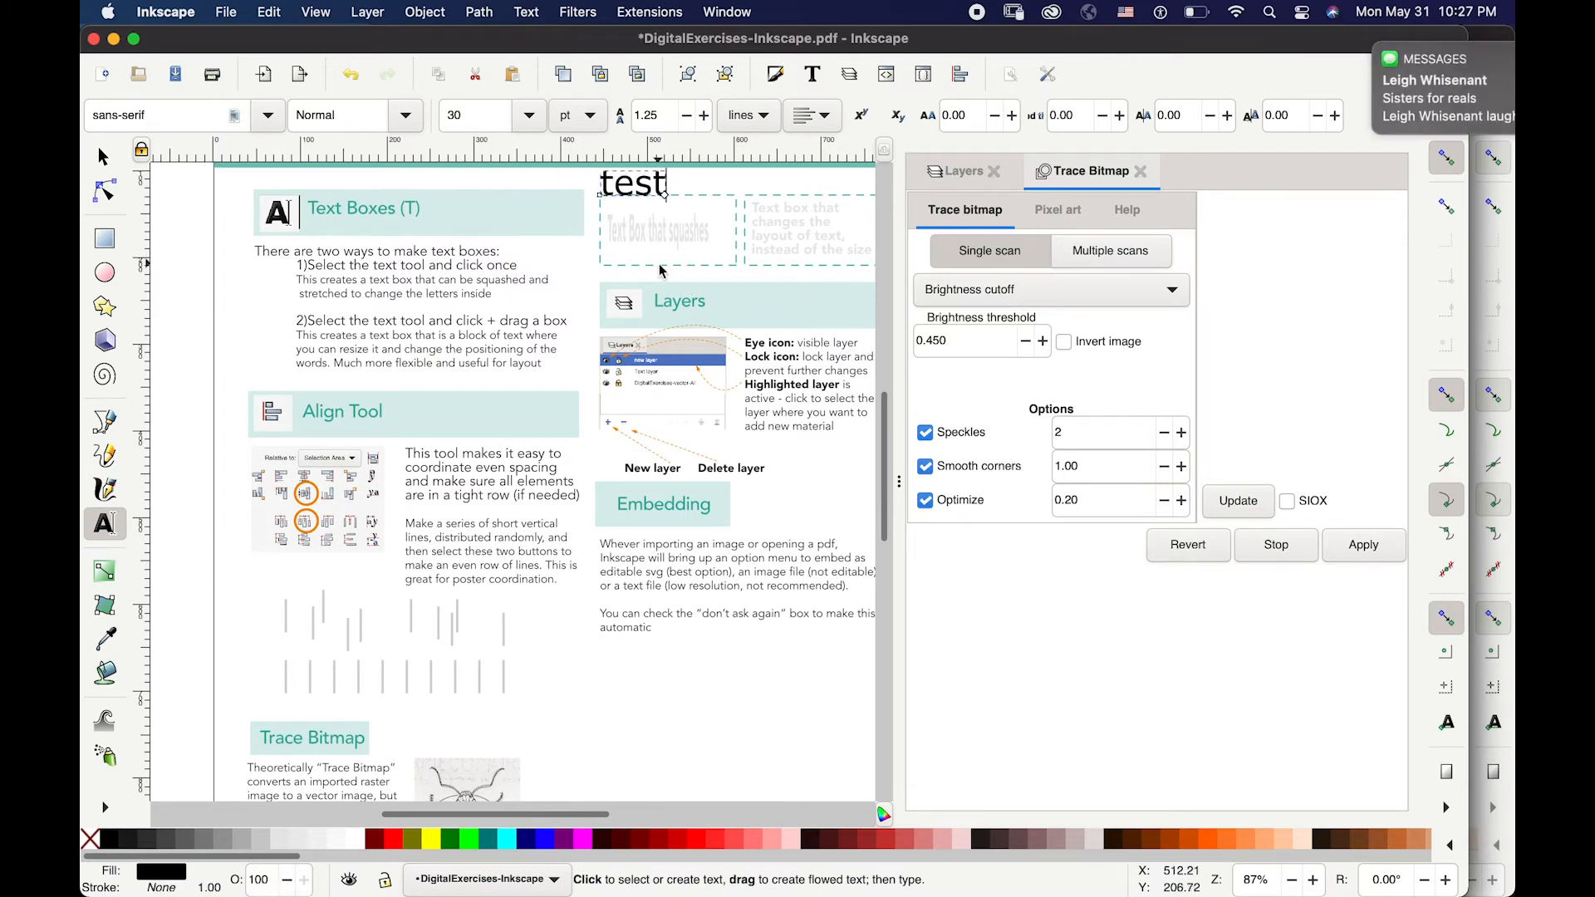
{"action": "left_click", "coordinate": [103, 158]}
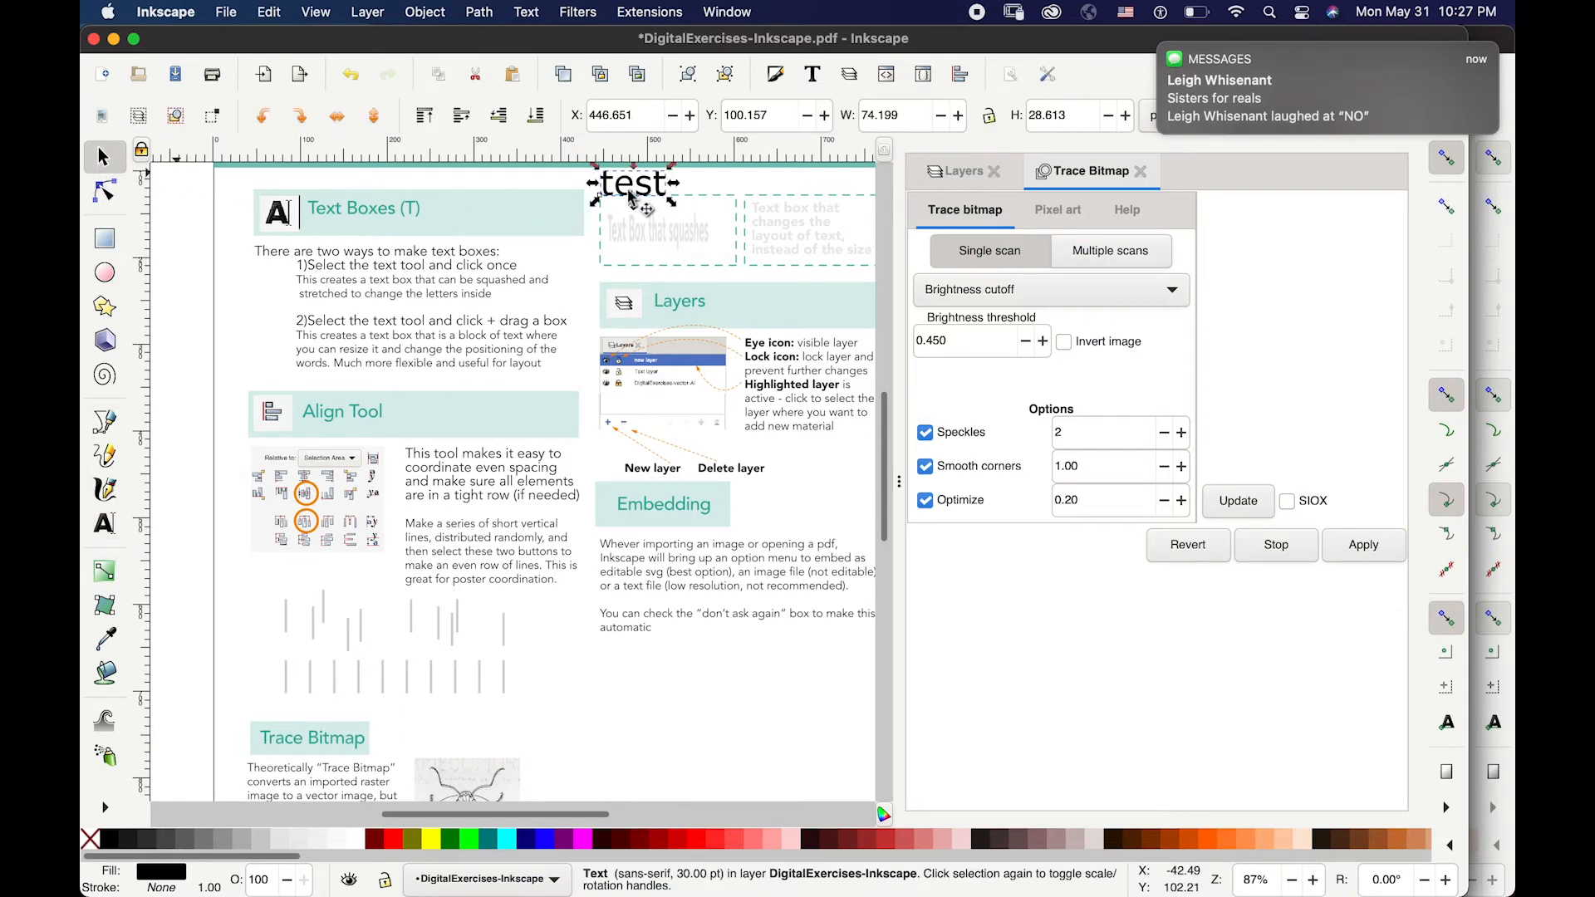
{"action": "left_click_drag", "start_coordinate": [682, 218], "coordinate": [727, 268]}
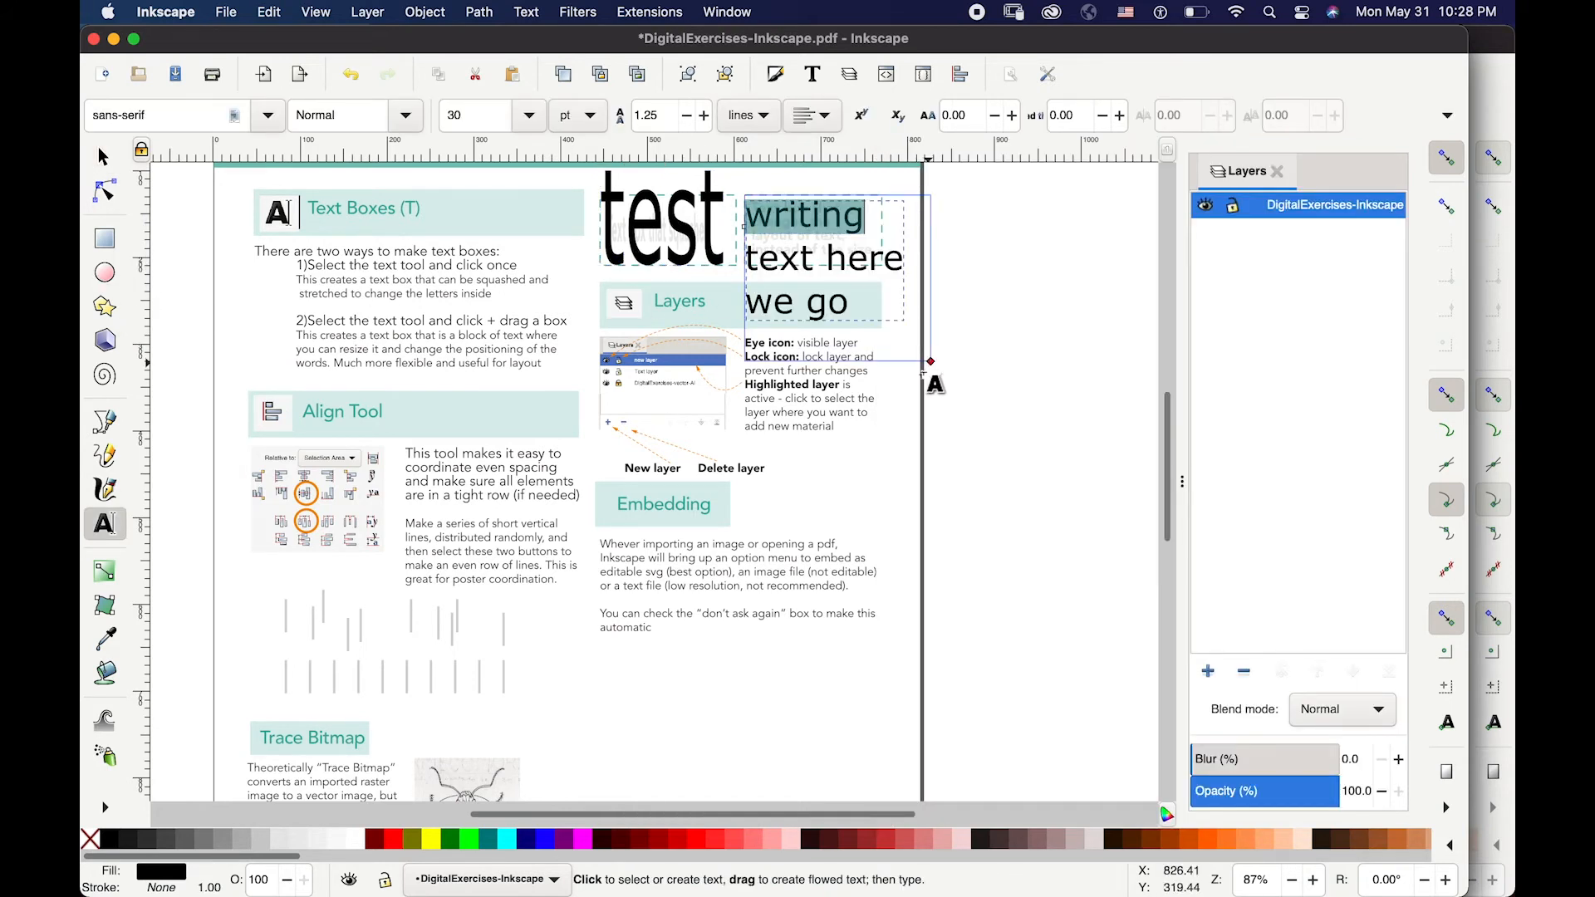
- Resize the "writing text here we go" text frame into a narrower, taller block
{"action": "left_click_drag", "start_coordinate": [920, 369], "coordinate": [901, 283]}
{"action": "left_click_drag", "start_coordinate": [856, 359], "coordinate": [903, 383]}
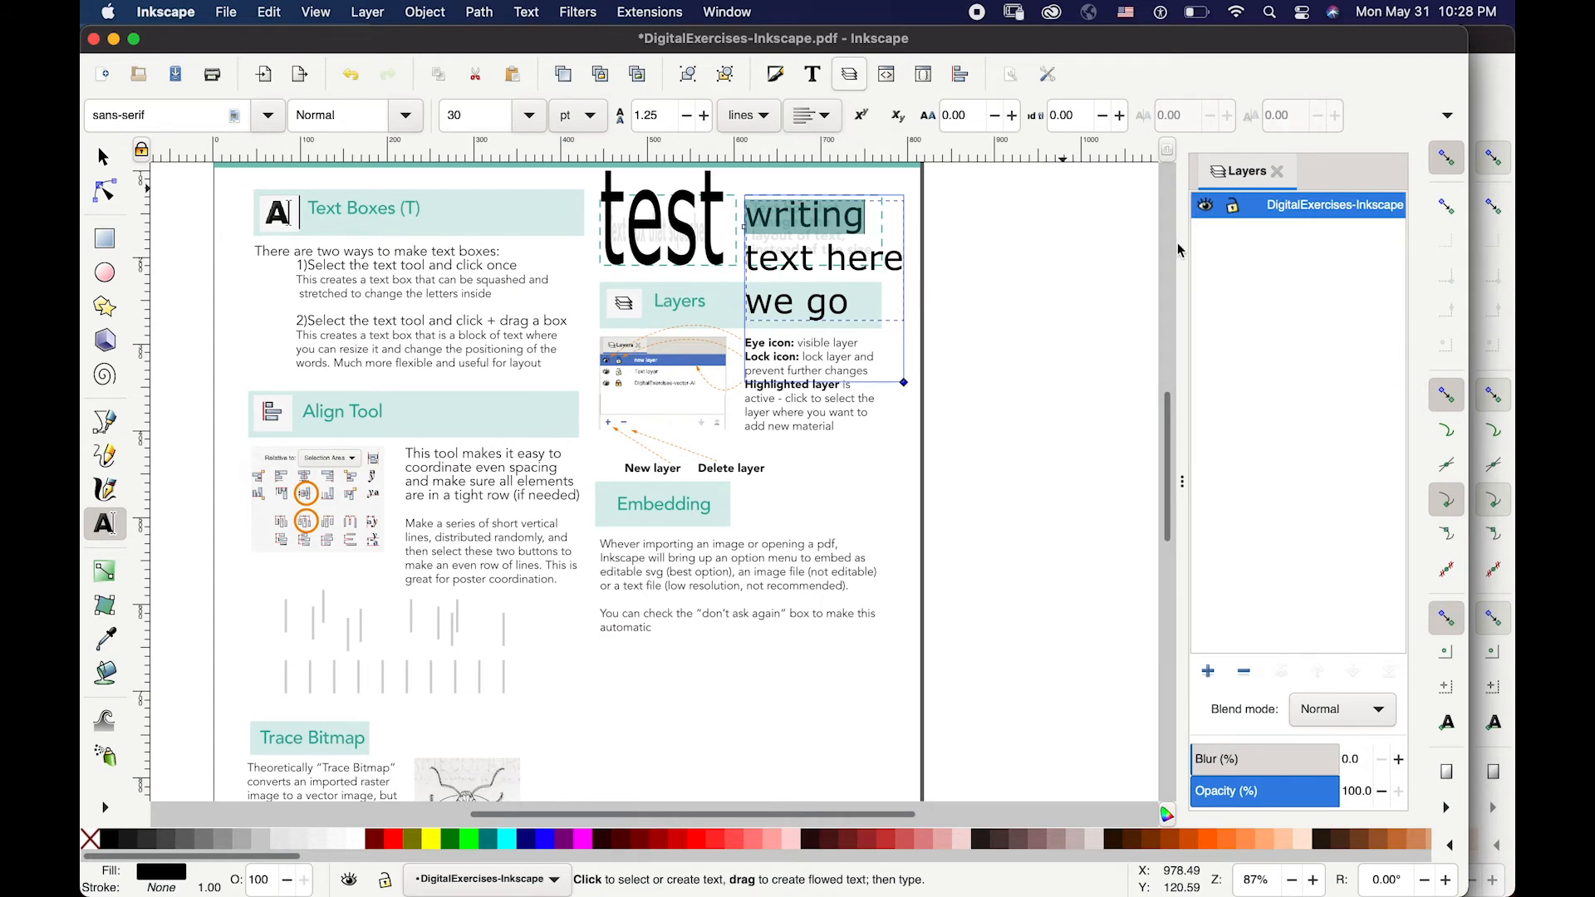
- Widen the layer list, toggle the visibility of the DigitalExercises-Inkscape layer and lock it
{"action": "left_click_drag", "start_coordinate": [1180, 473], "coordinate": [1018, 481]}
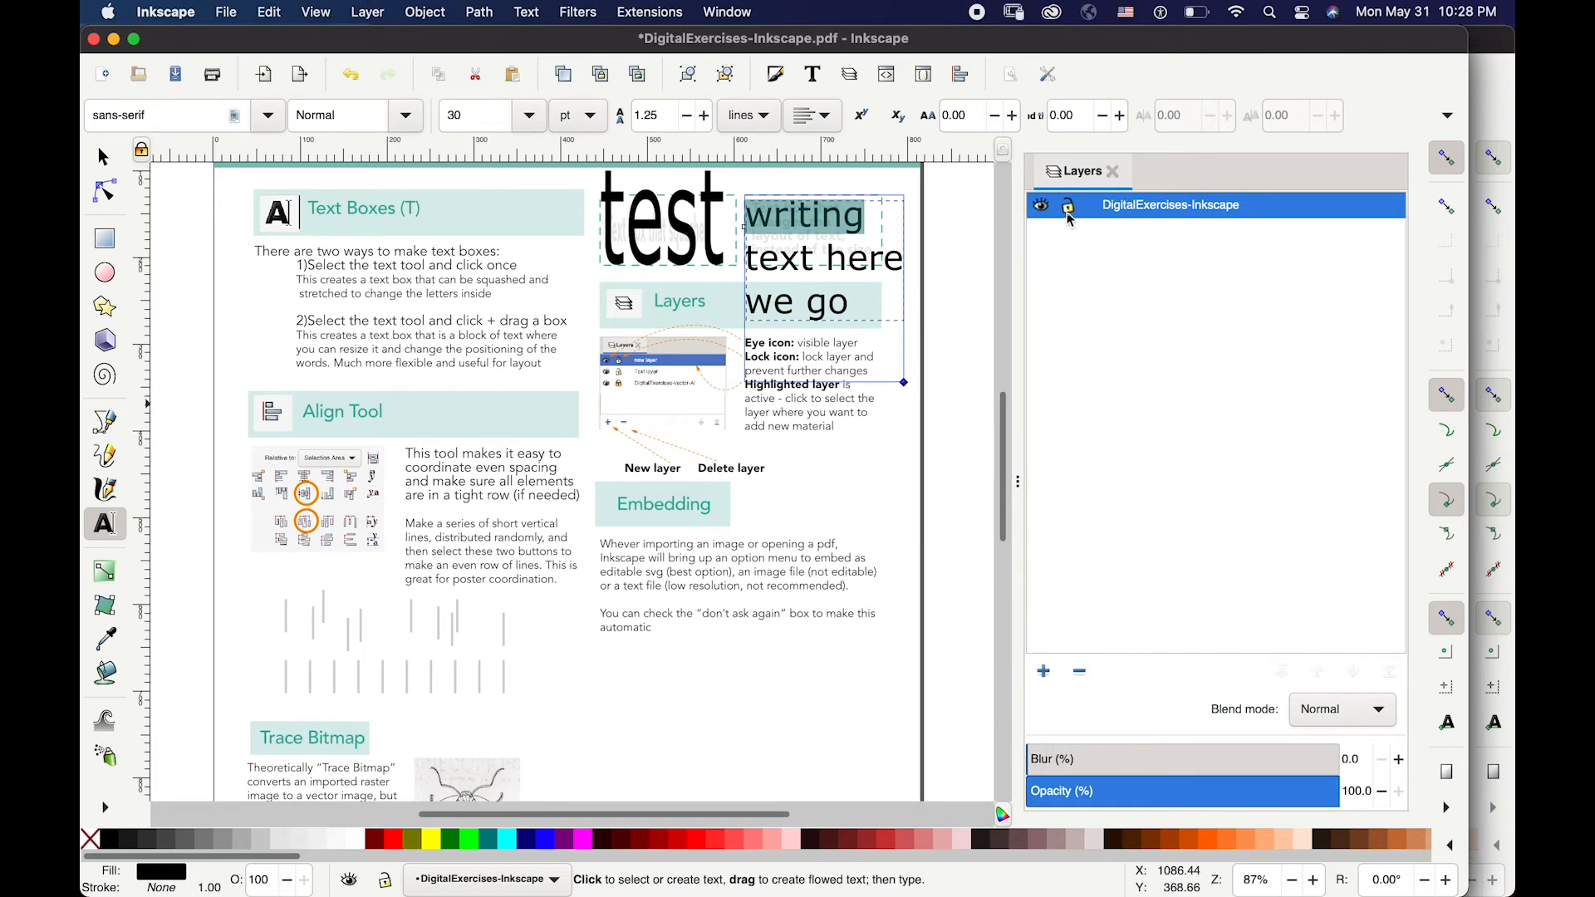
{"action": "left_click", "coordinate": [1042, 208]}
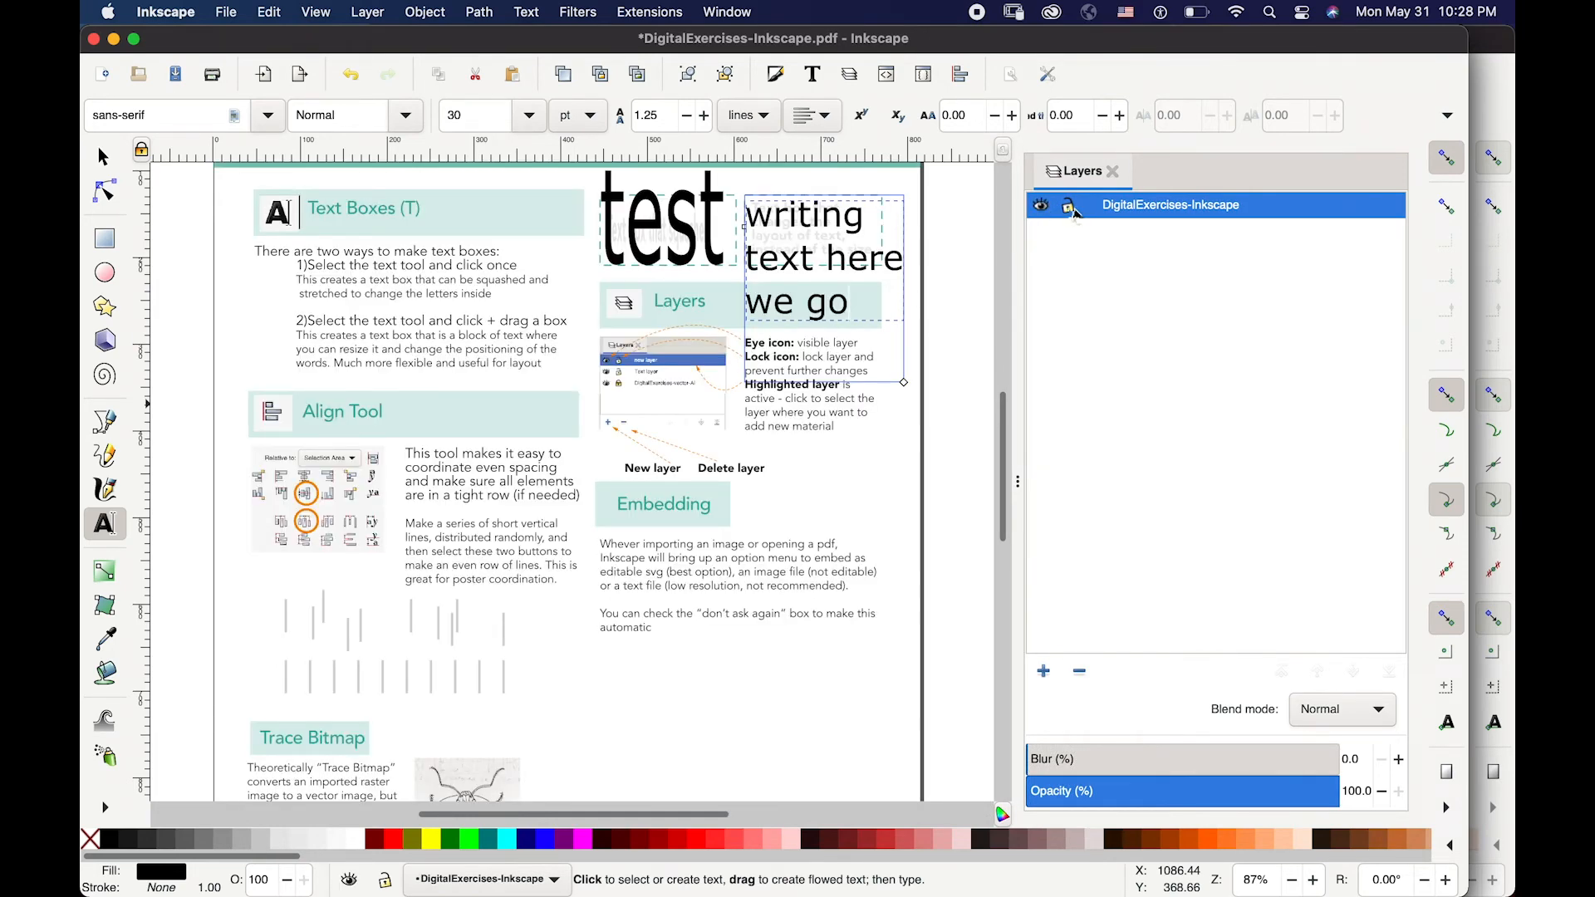
{"action": "left_click", "coordinate": [1068, 206]}
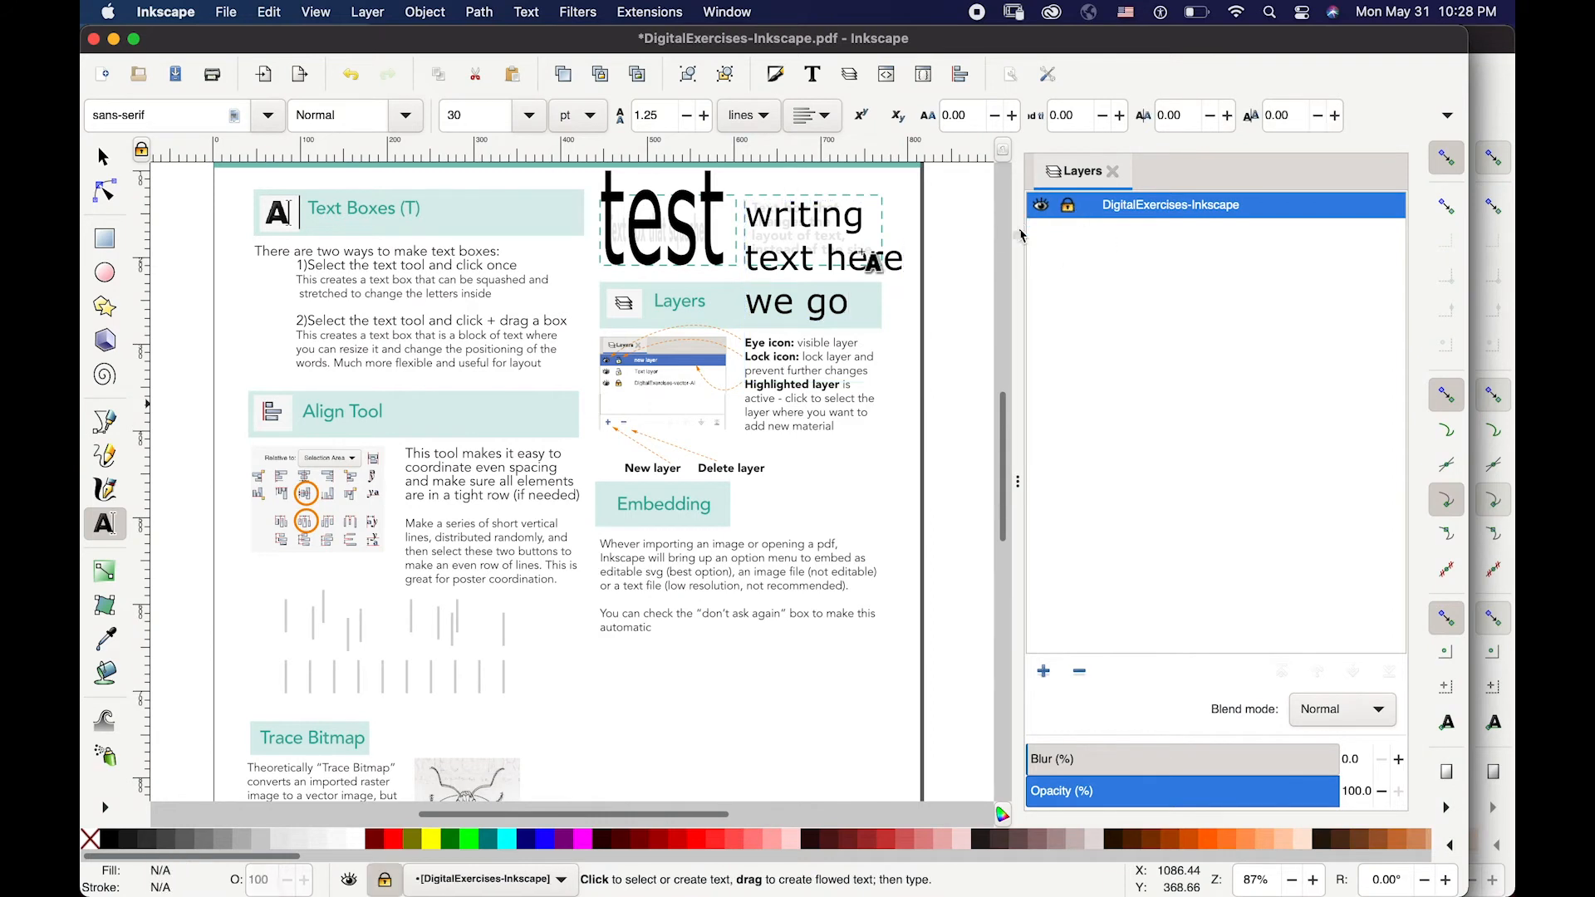
- Add a layer named "new layer" above the current one
{"action": "left_click", "coordinate": [1043, 671]}
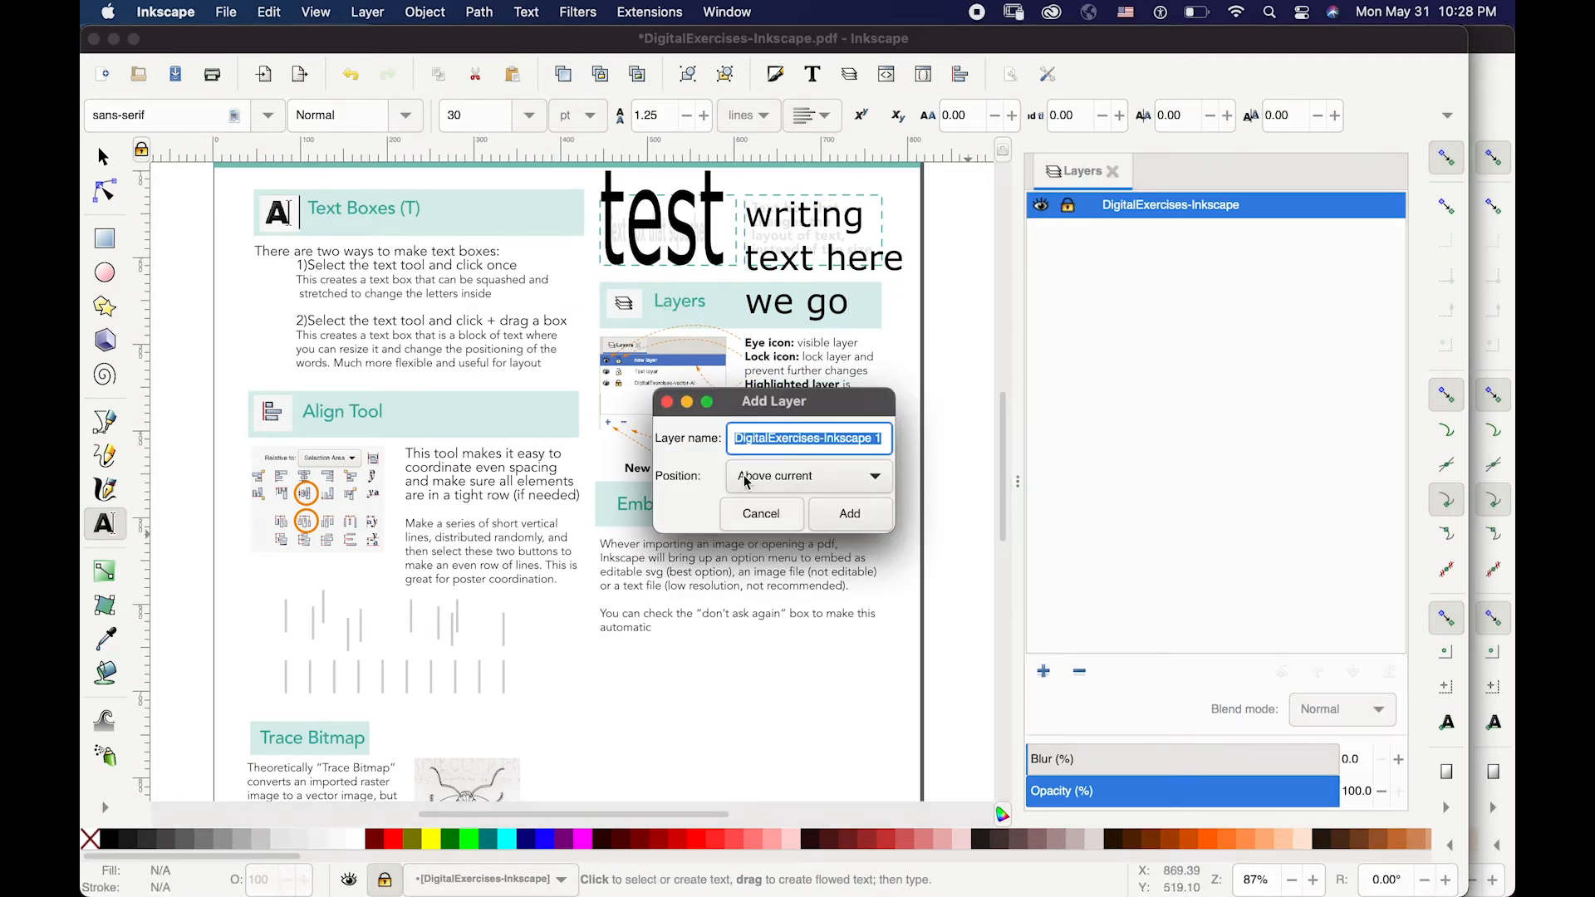
{"action": "type", "text": "new layer"}
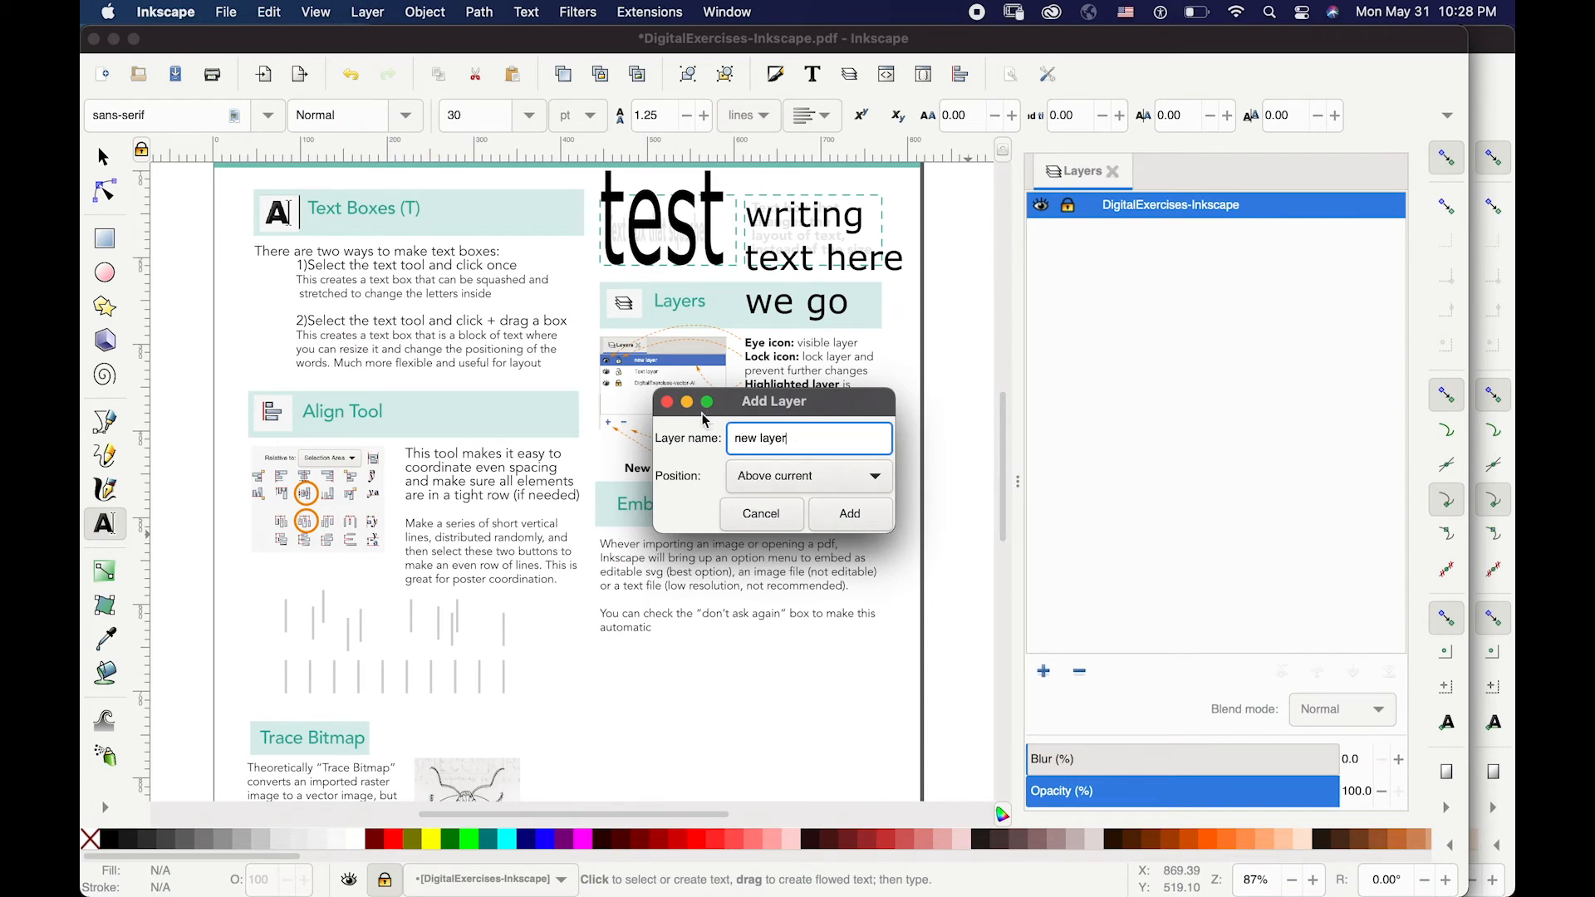
{"action": "key", "text": "Return"}
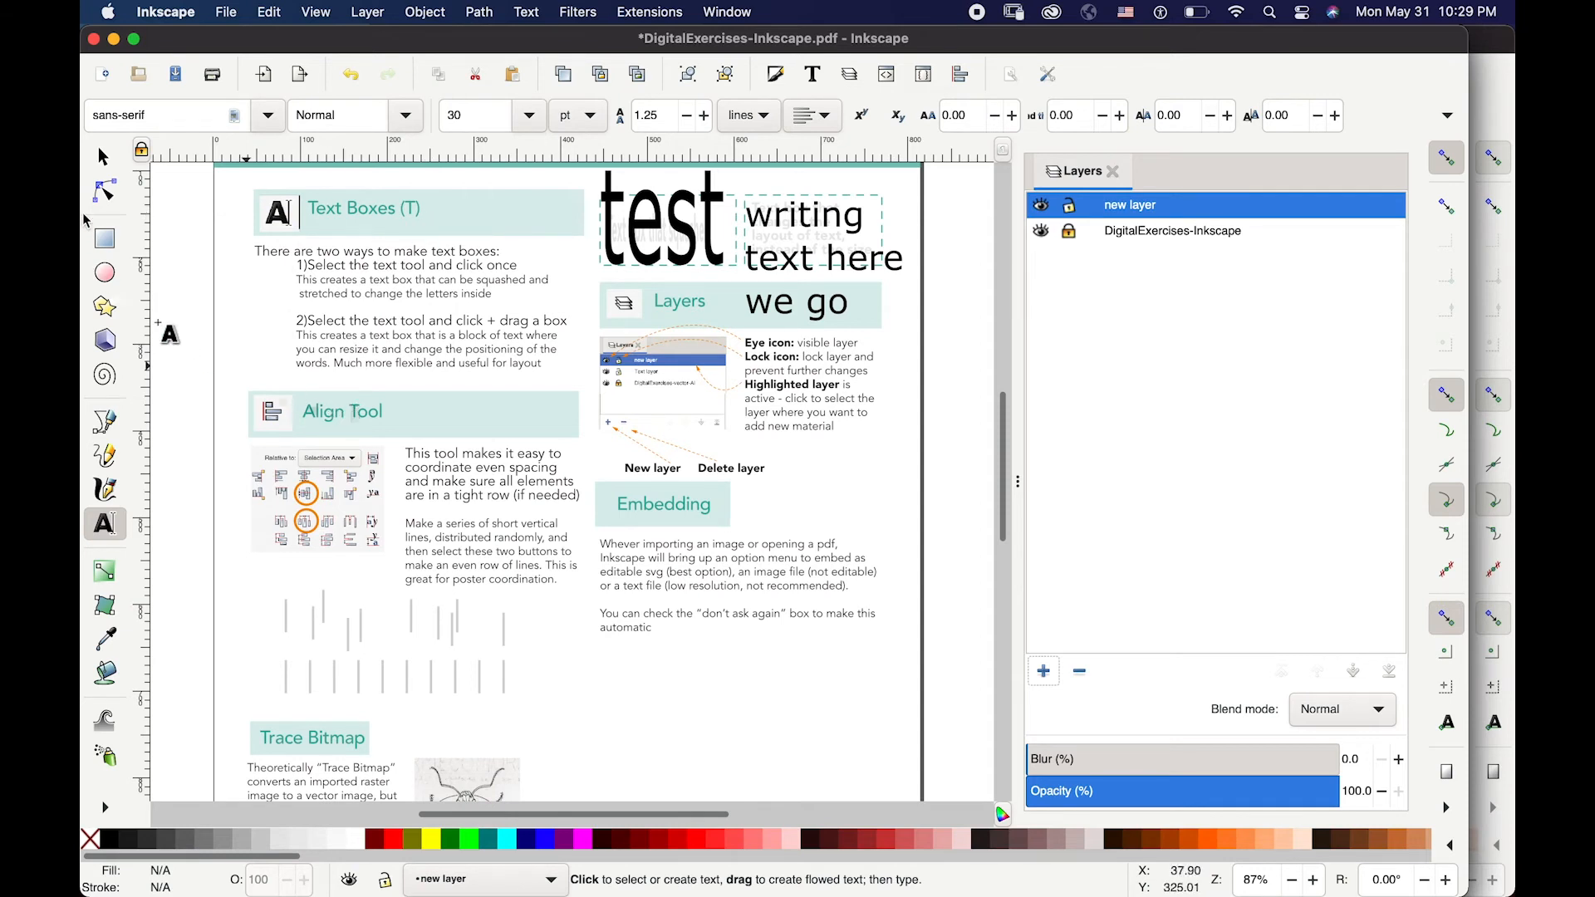
- Align the bottom edges of the ten staggered vertical lines and distribute their centers equidistantly horizontally
{"action": "left_click", "coordinate": [104, 159]}
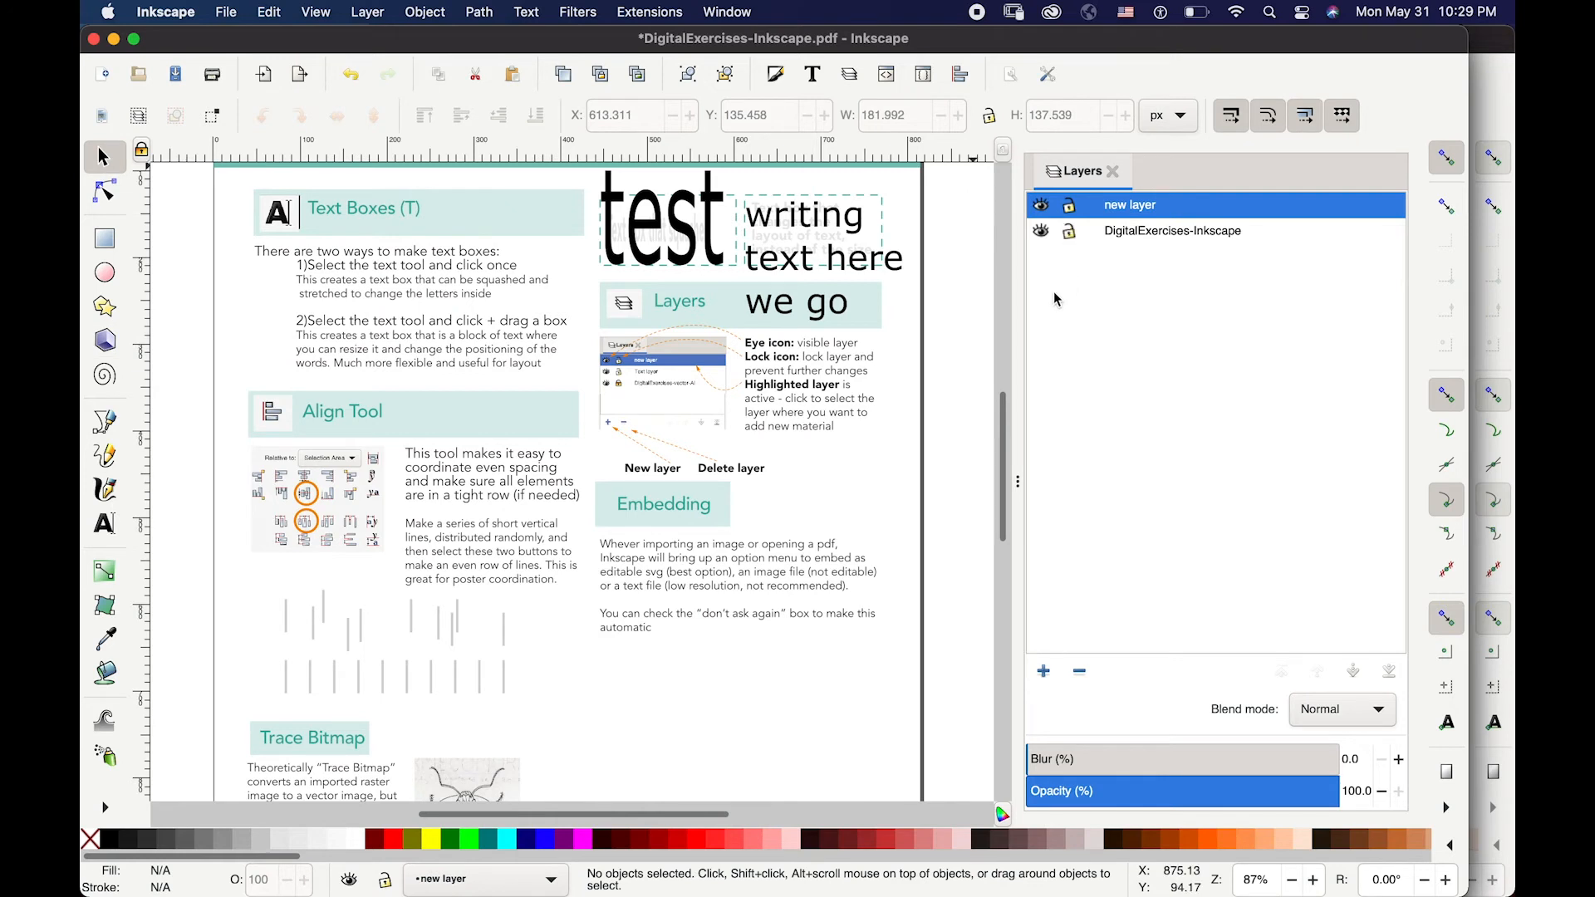
{"action": "left_click", "coordinate": [326, 629]}
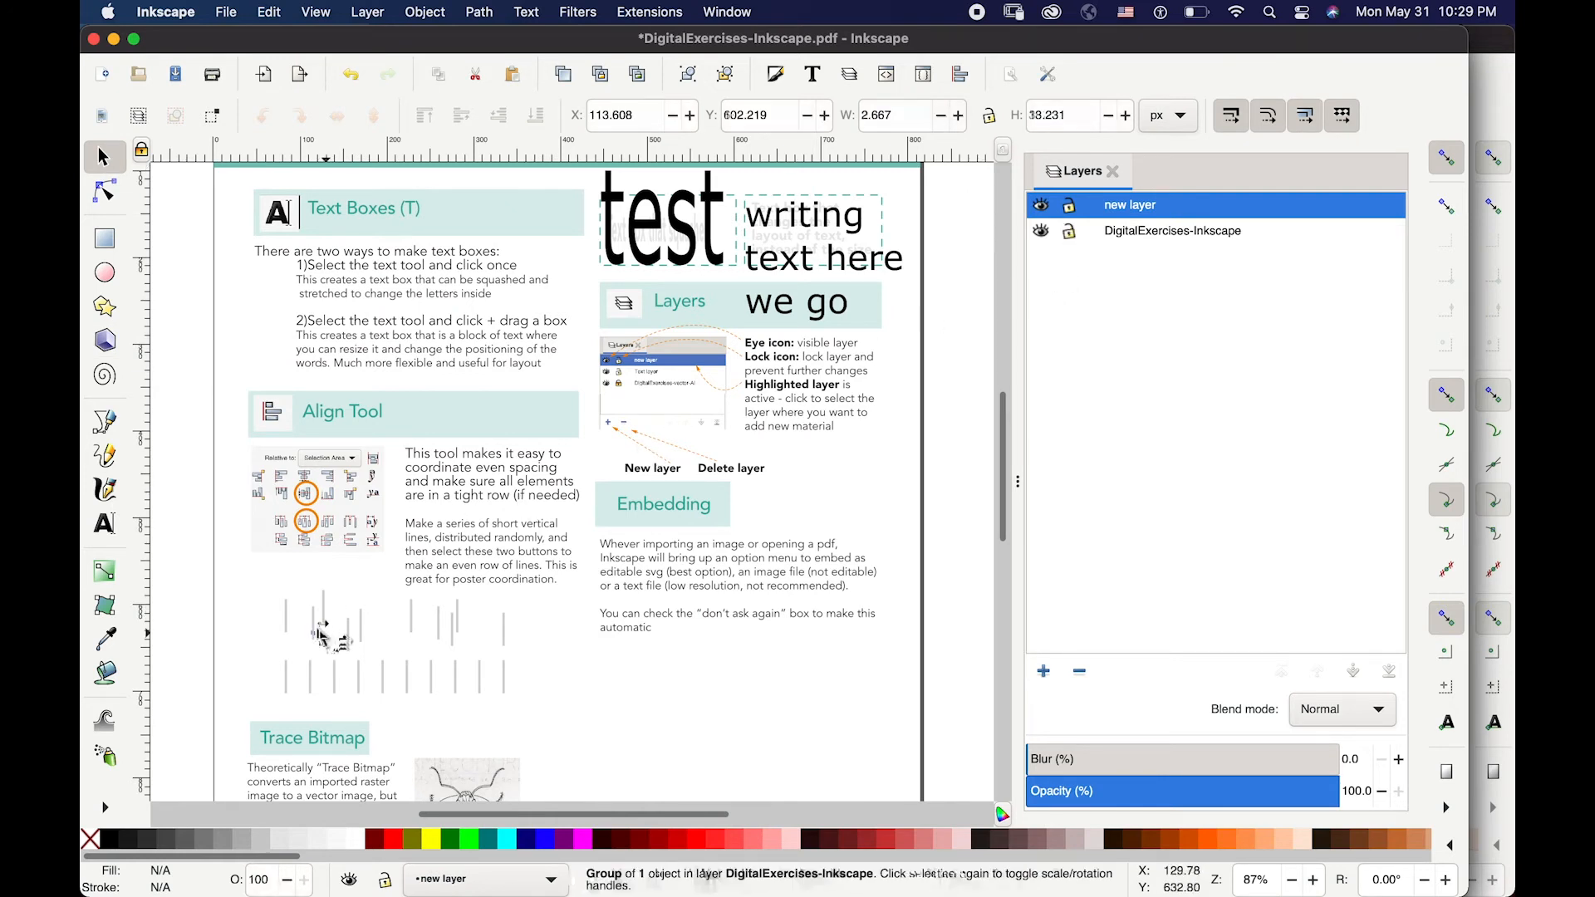
{"action": "left_click_drag", "start_coordinate": [392, 635], "coordinate": [530, 656]}
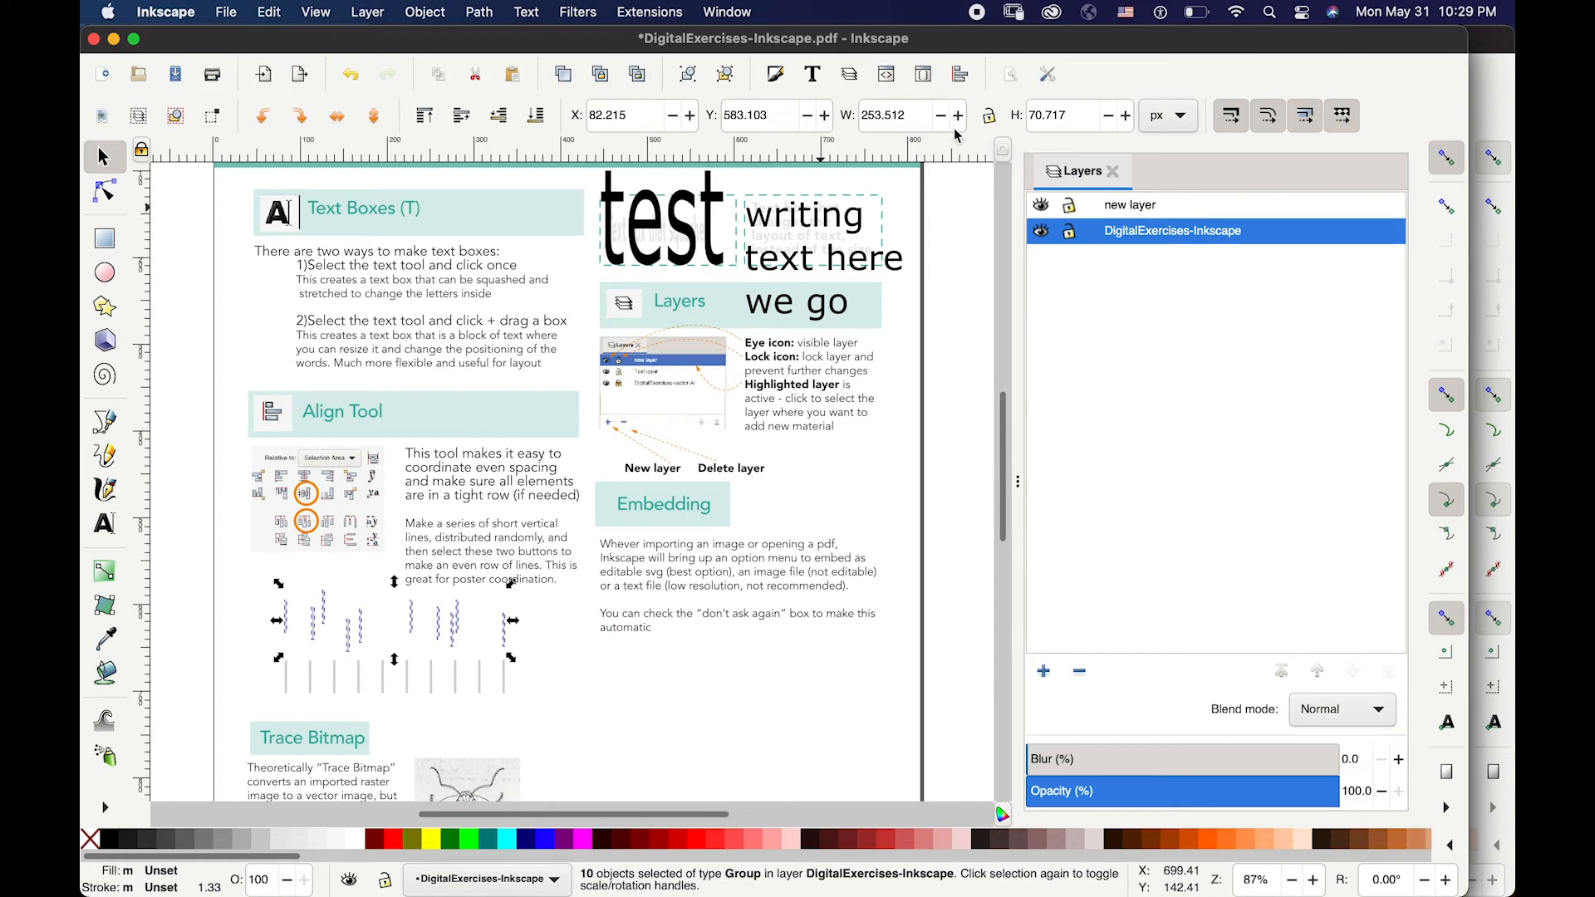
{"action": "left_click", "coordinate": [959, 74]}
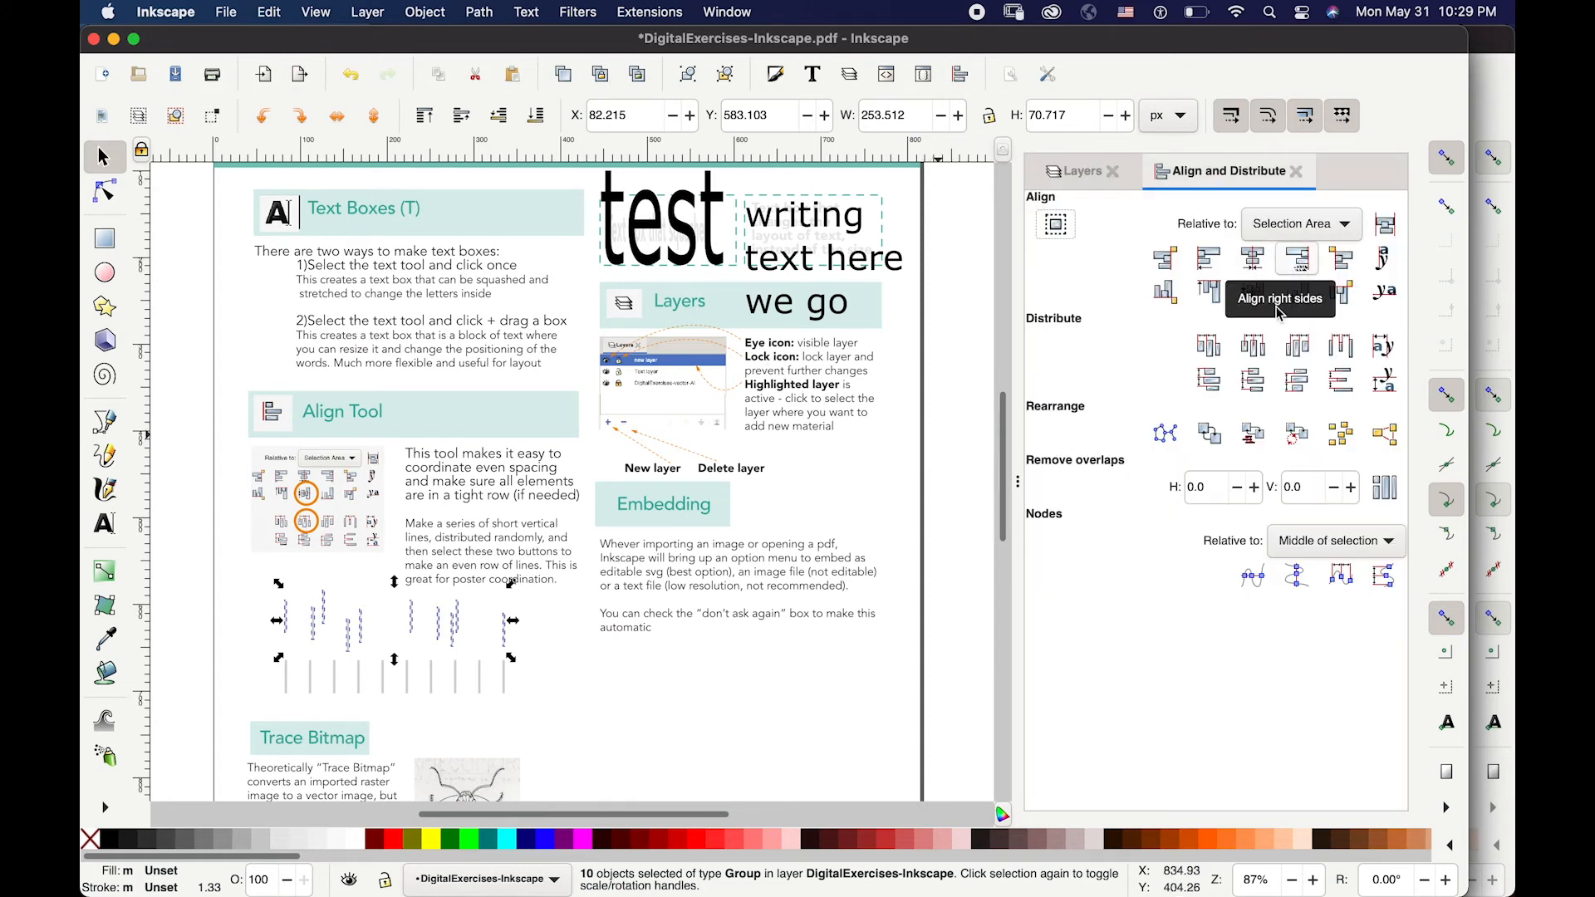
{"action": "left_click", "coordinate": [1298, 305]}
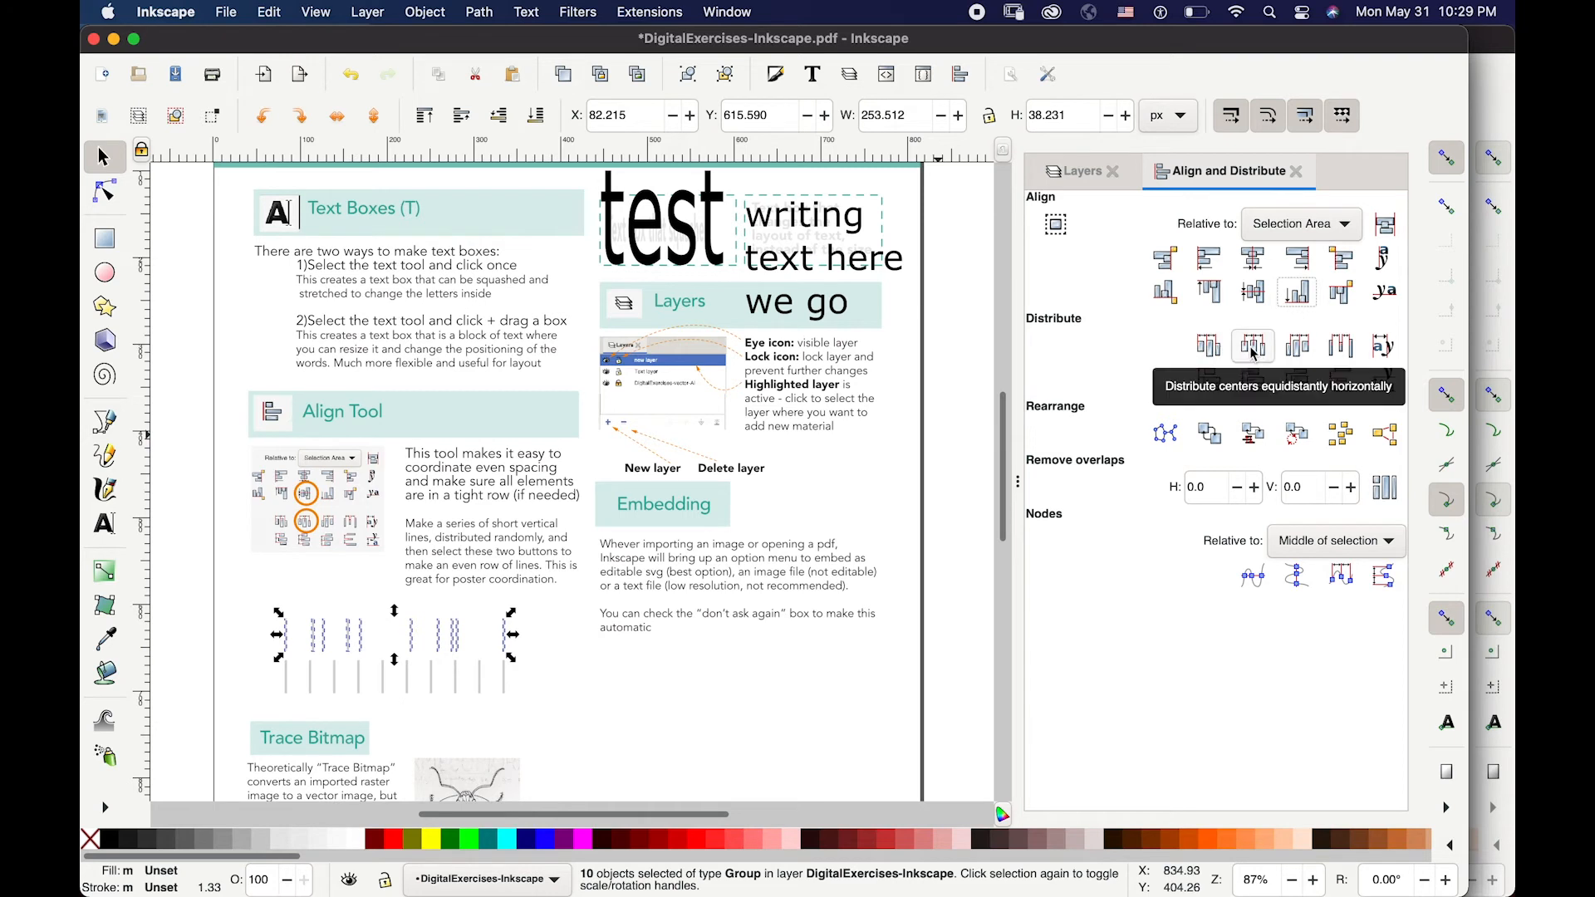
{"action": "left_click", "coordinate": [1252, 353]}
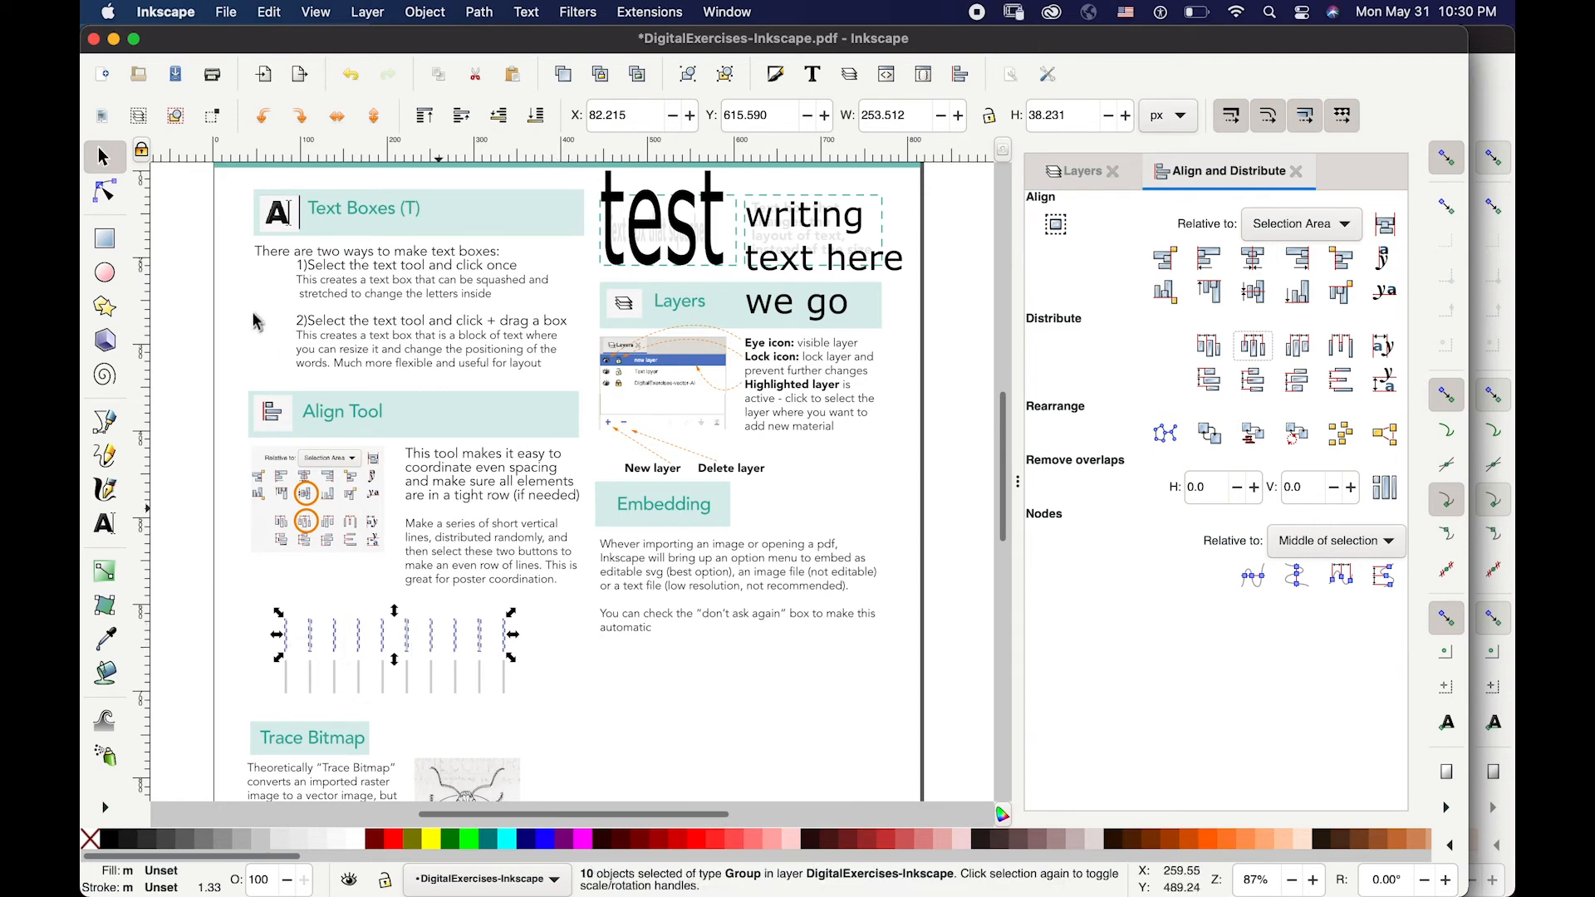
{"action": "left_click", "coordinate": [104, 154]}
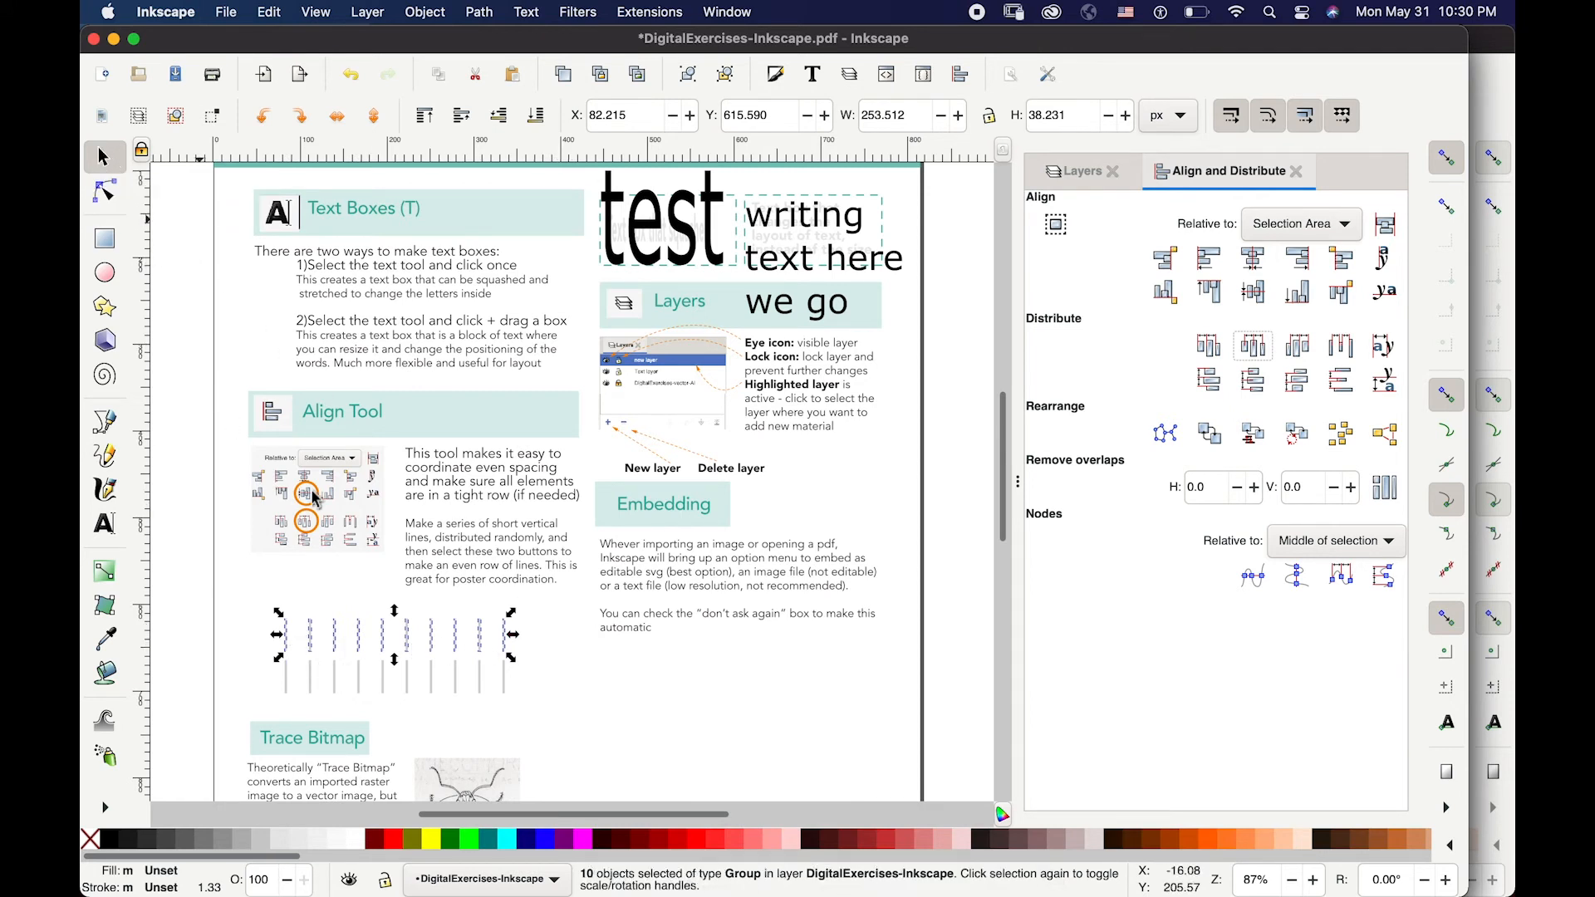
{"action": "left_click", "coordinate": [594, 689]}
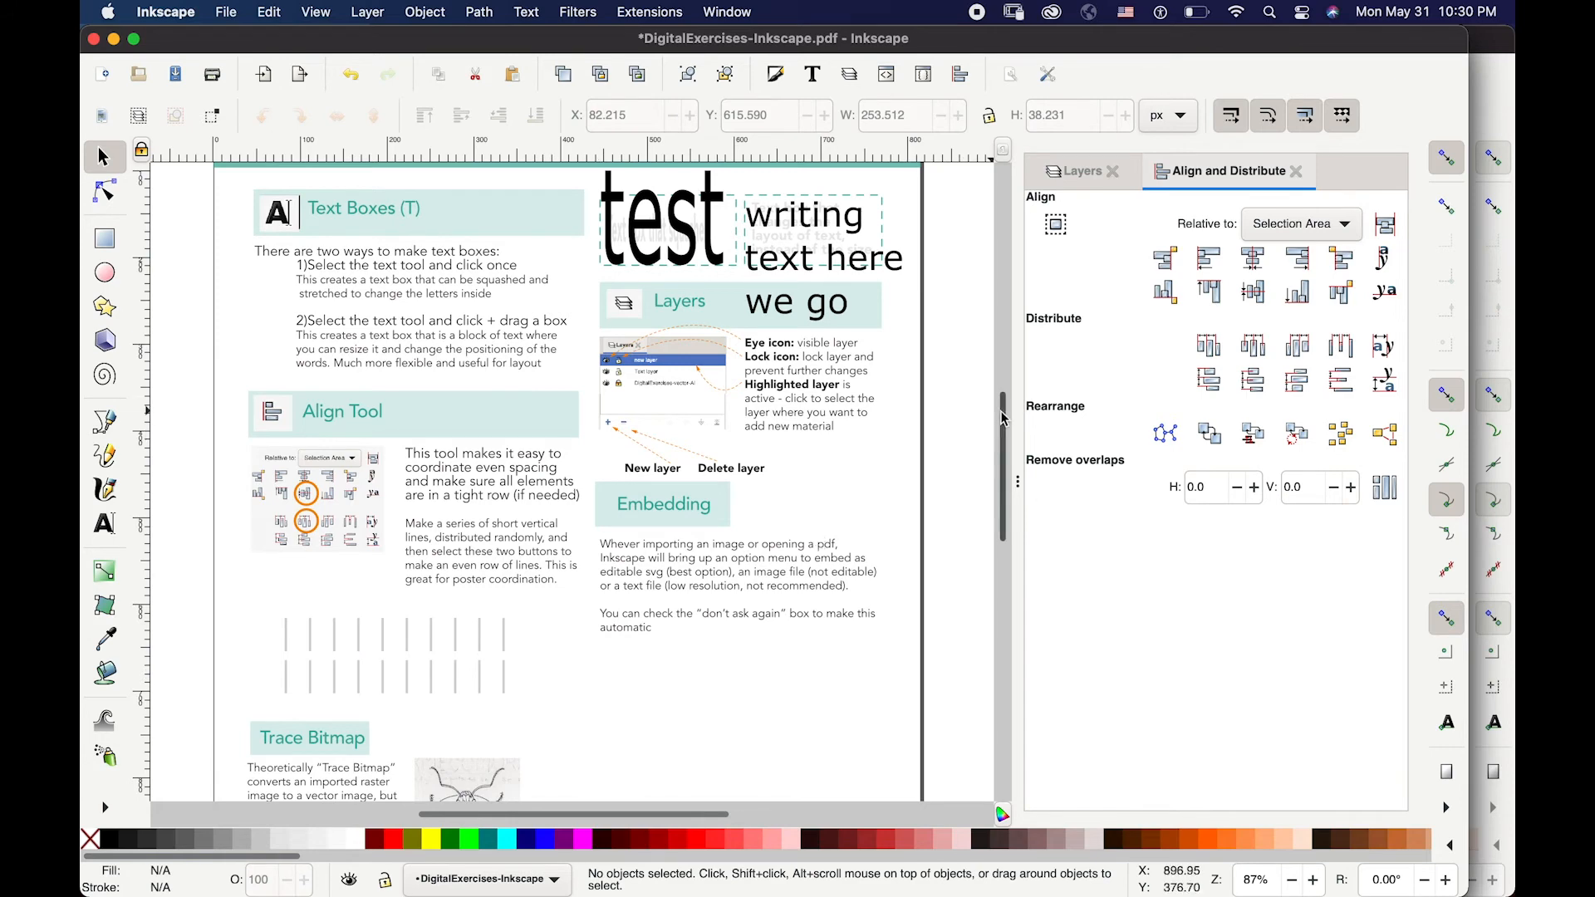
- Select the ant drawing in the Trace Bitmap section and open the Trace Bitmap settings for it
{"action": "scroll", "coordinate": [997, 440], "scroll_direction": "down", "scroll_amount": 6}
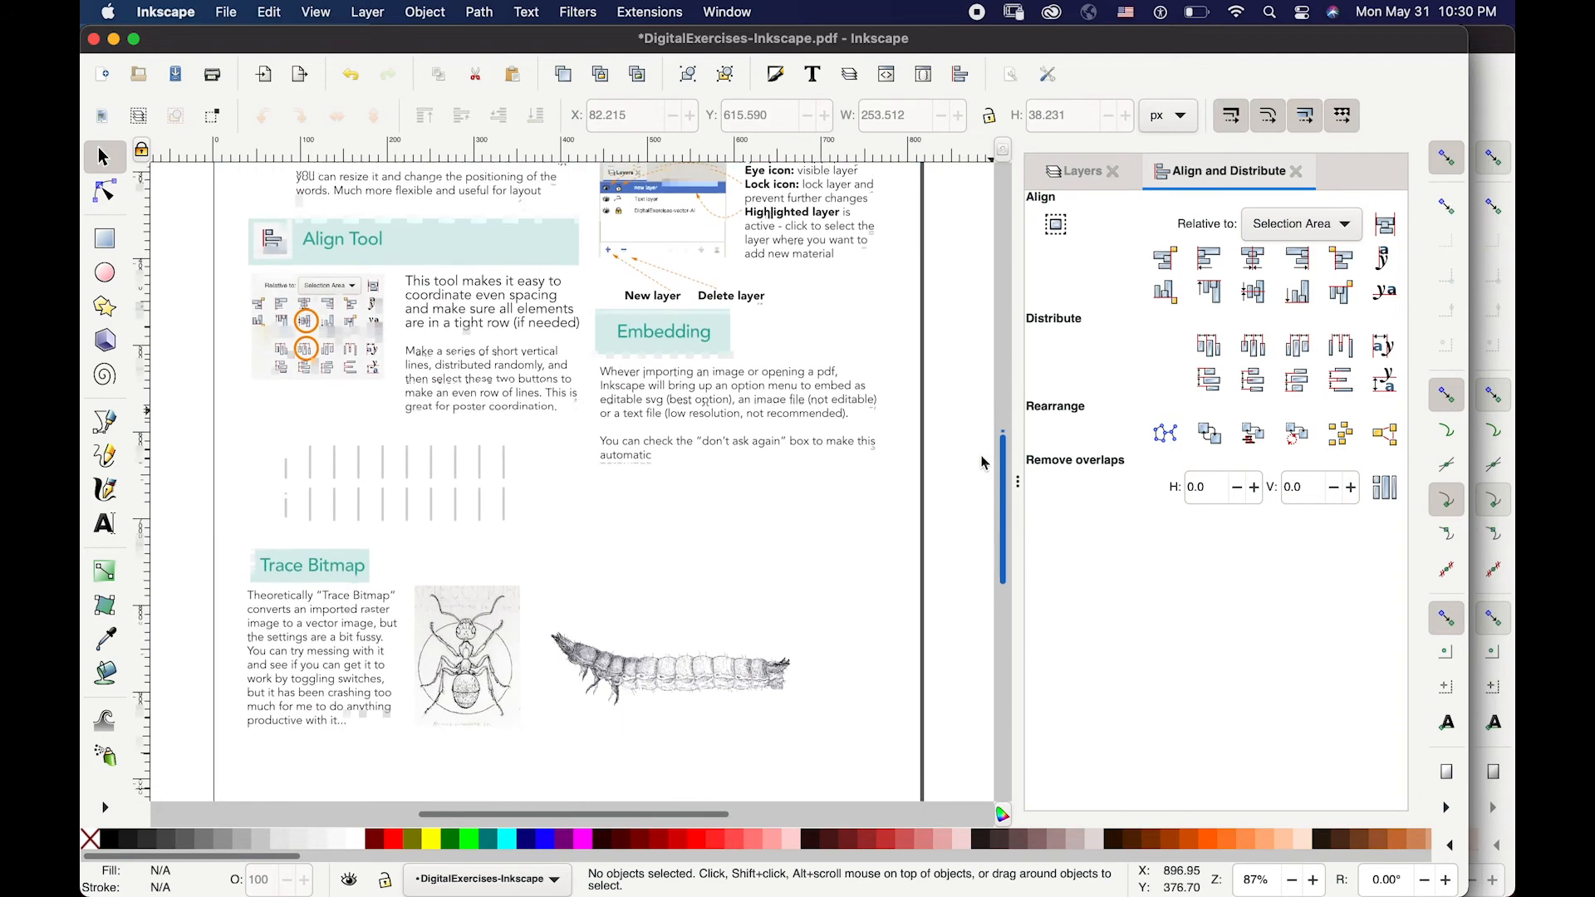
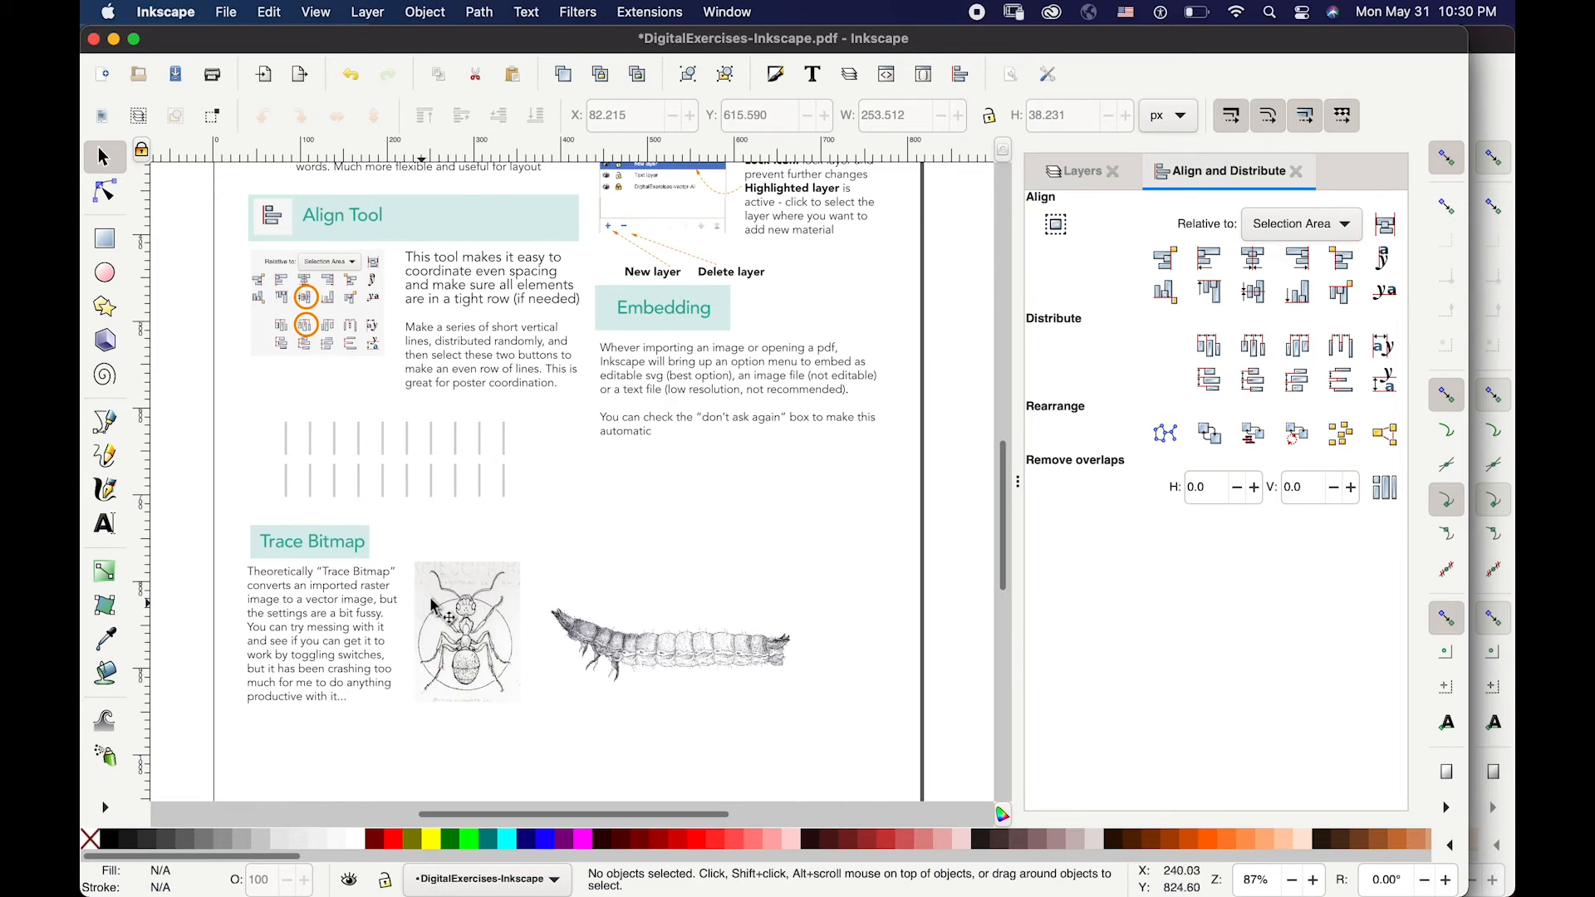
{"action": "left_click", "coordinate": [436, 610]}
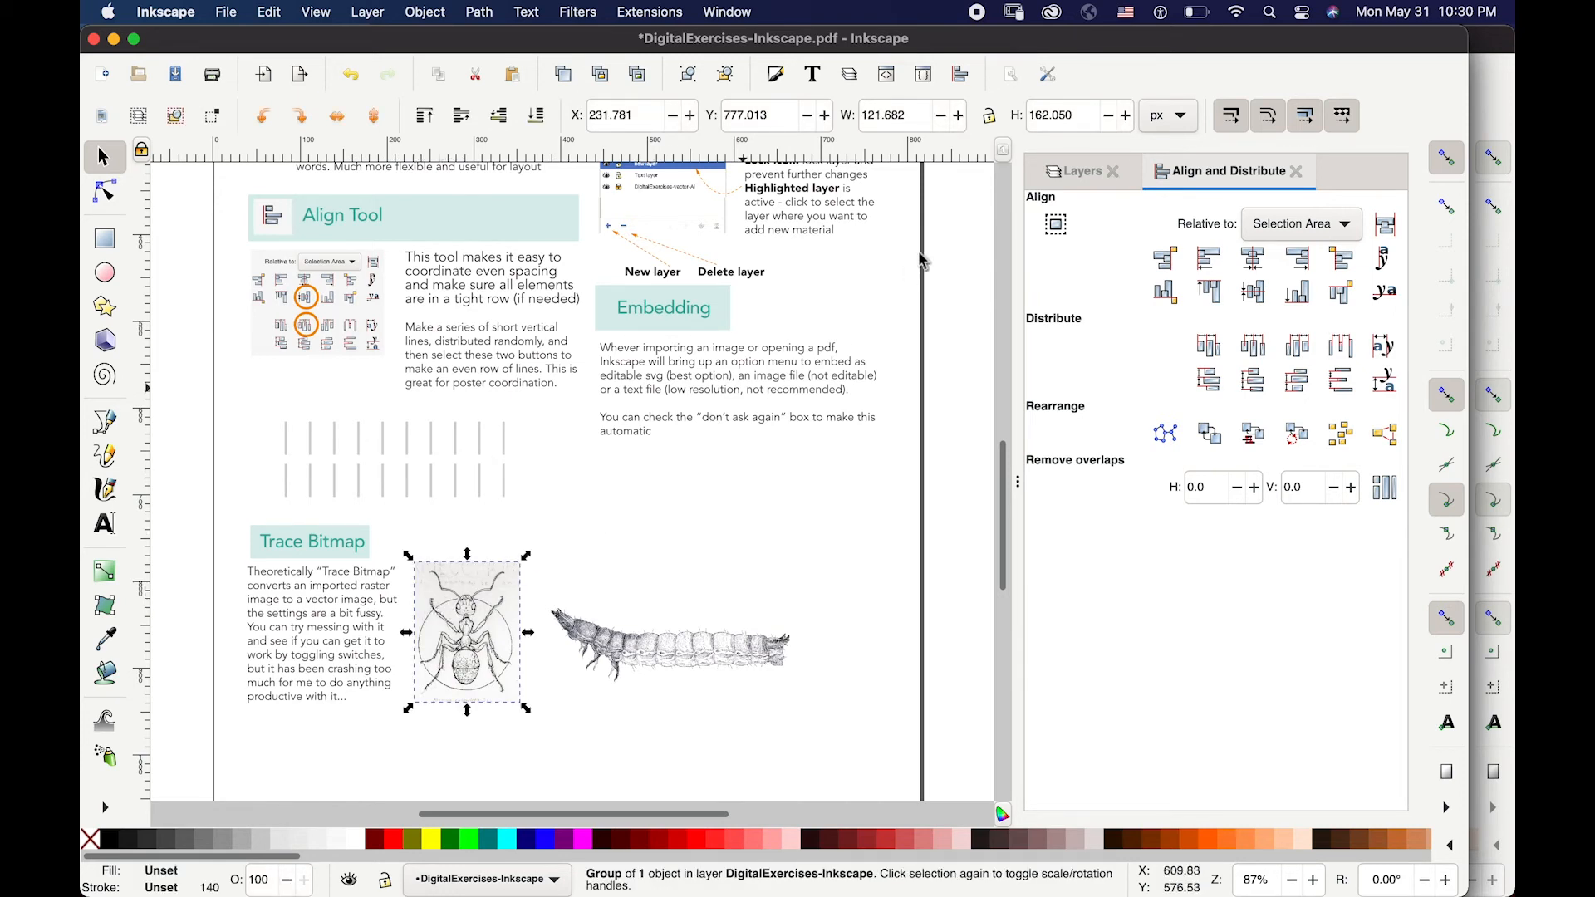
{"action": "left_click", "coordinate": [440, 18]}
{"action": "mouse_move", "coordinate": [499, 19]}
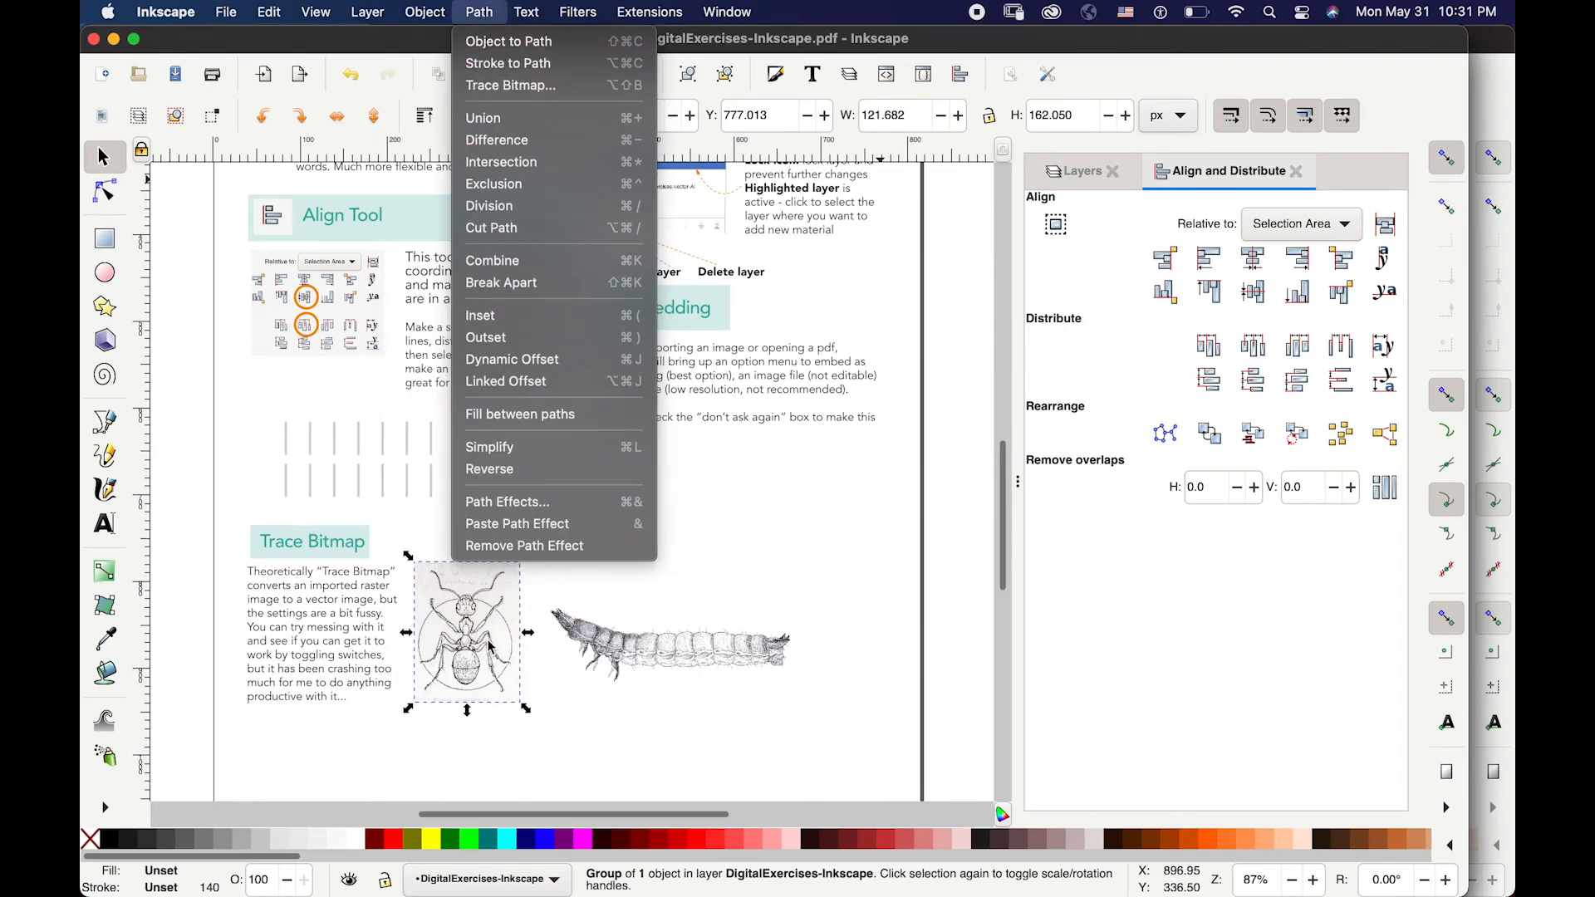
{"action": "left_click", "coordinate": [507, 86]}
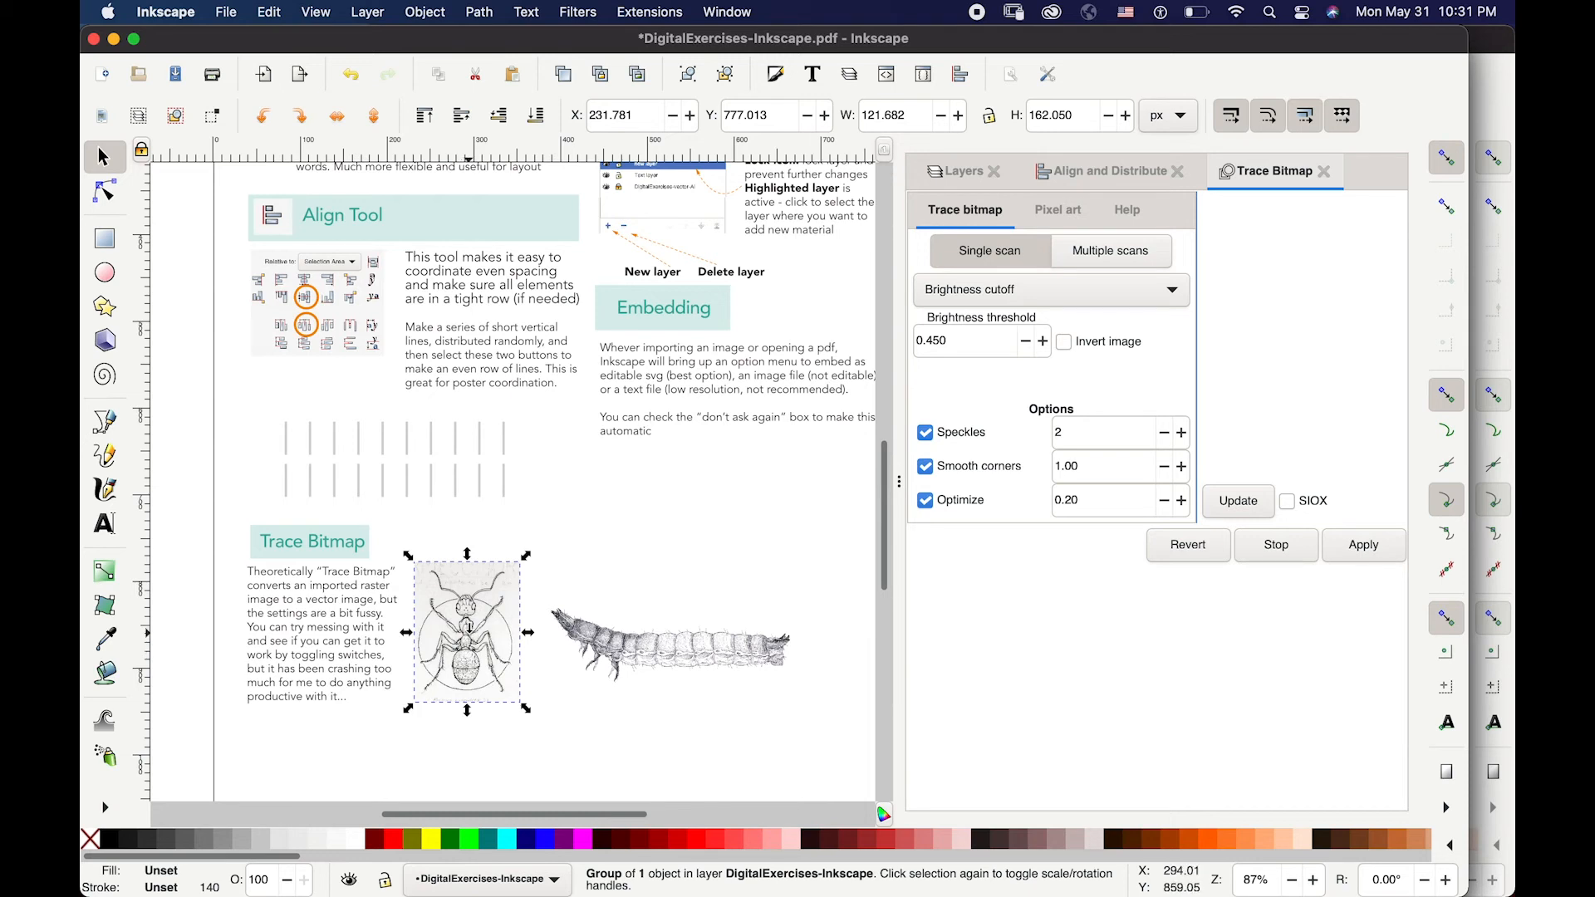
{"action": "left_click", "coordinate": [961, 282]}
{"action": "left_click", "coordinate": [961, 282]}
{"action": "left_click", "coordinate": [962, 280]}
{"action": "left_click", "coordinate": [963, 279]}
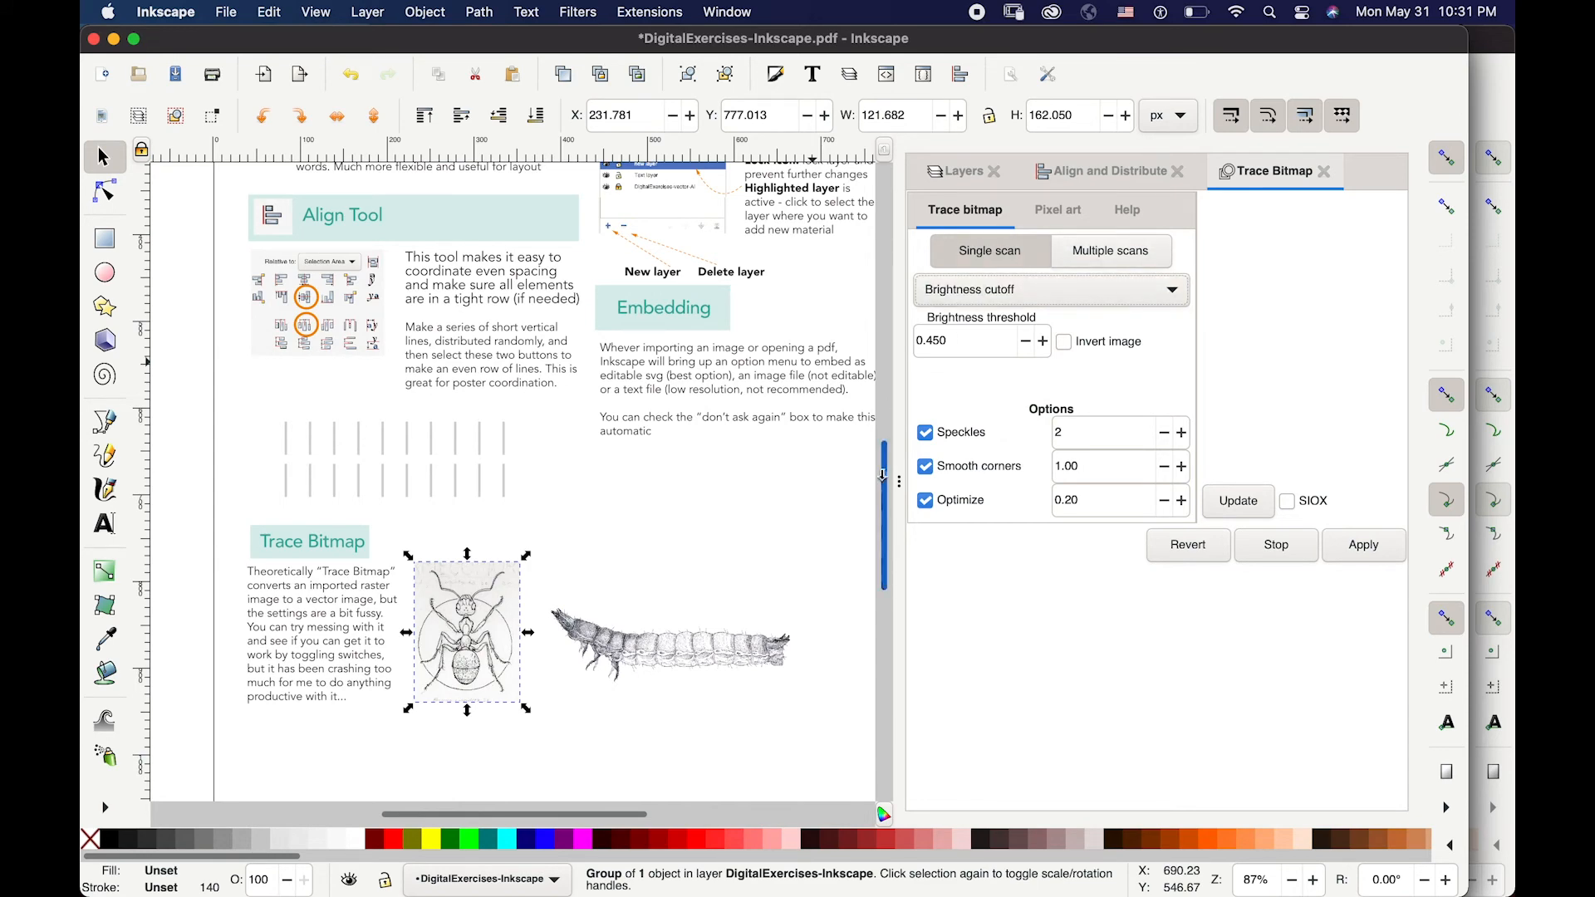
- Set the trace options to speckles 7, smooth corners 0.97 and optimize 0.25
{"action": "left_click_drag", "start_coordinate": [883, 462], "coordinate": [883, 484]}
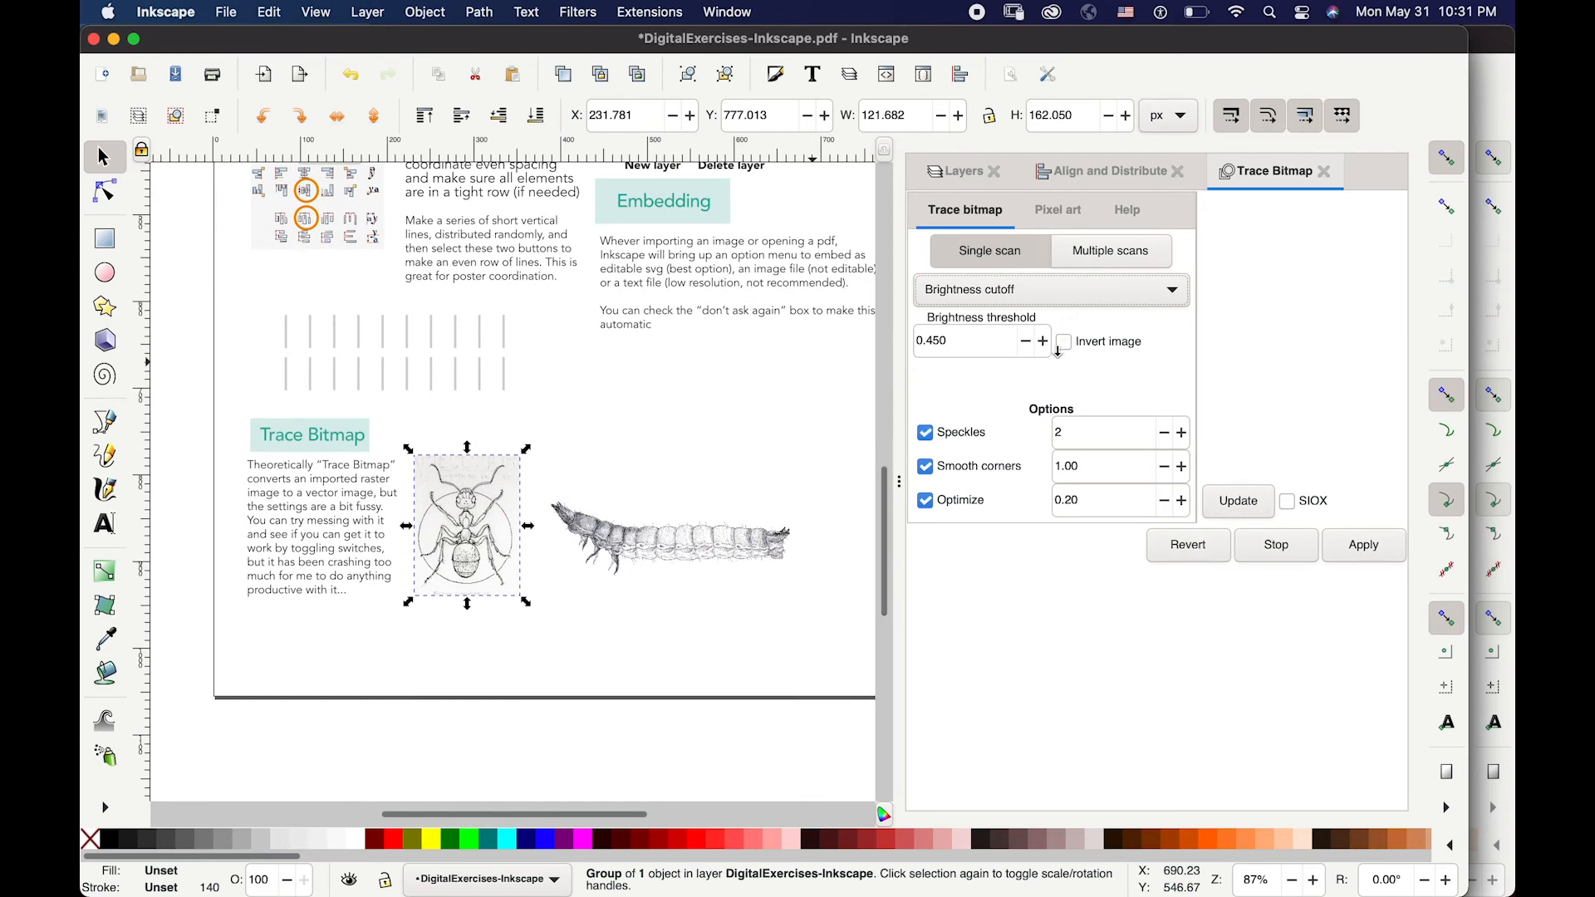
{"action": "double_click", "coordinate": [1182, 432]}
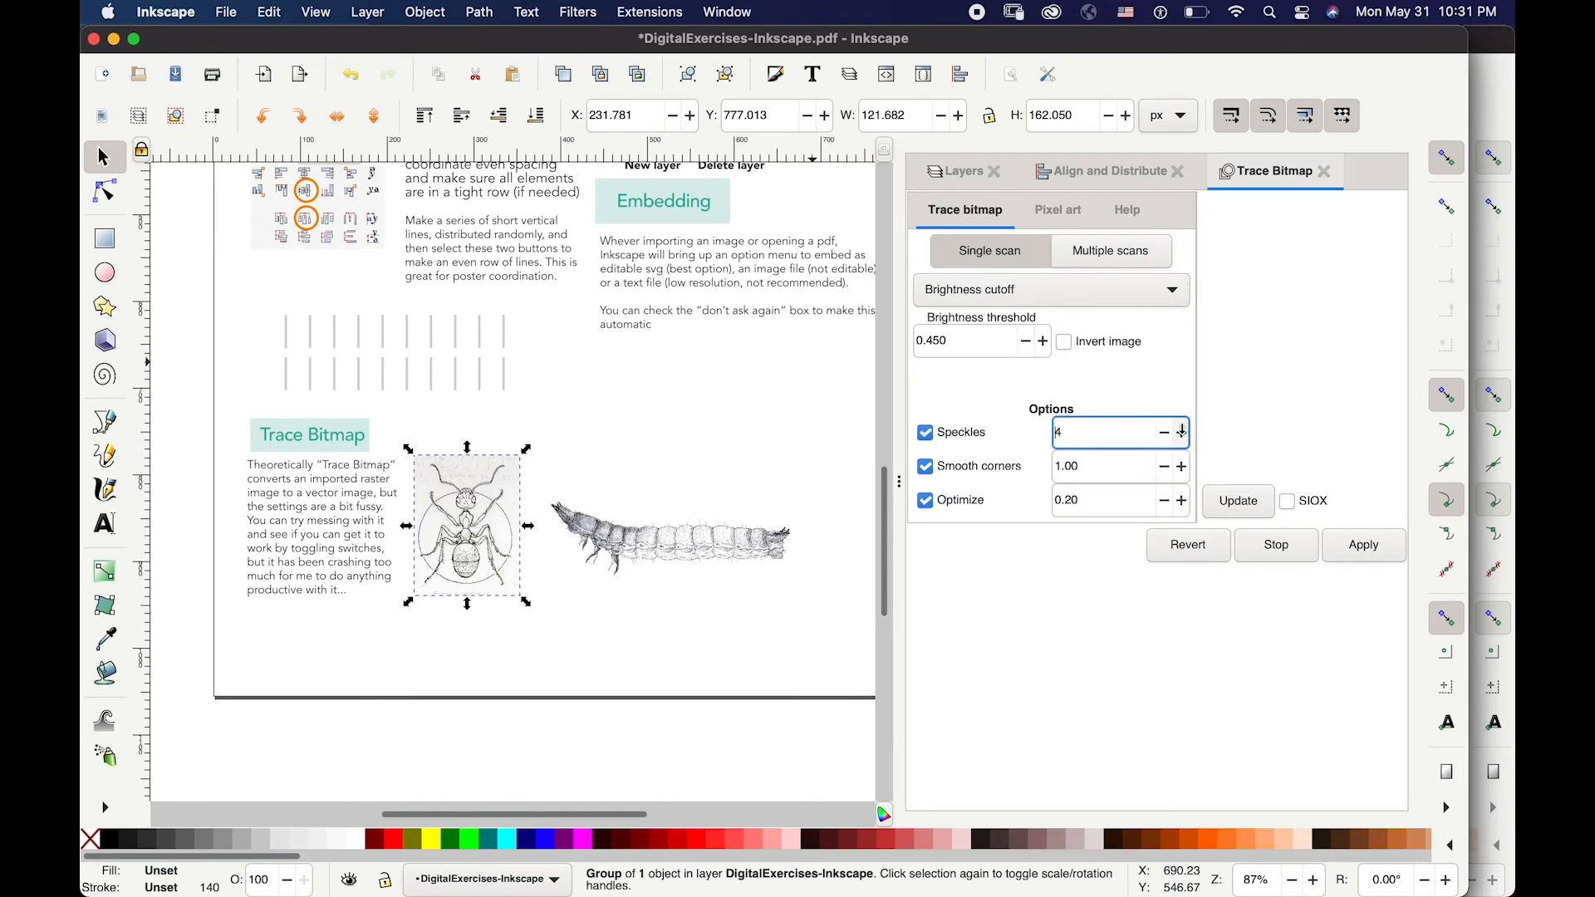
{"action": "double_click", "coordinate": [1164, 467]}
{"action": "left_click", "coordinate": [1181, 502]}
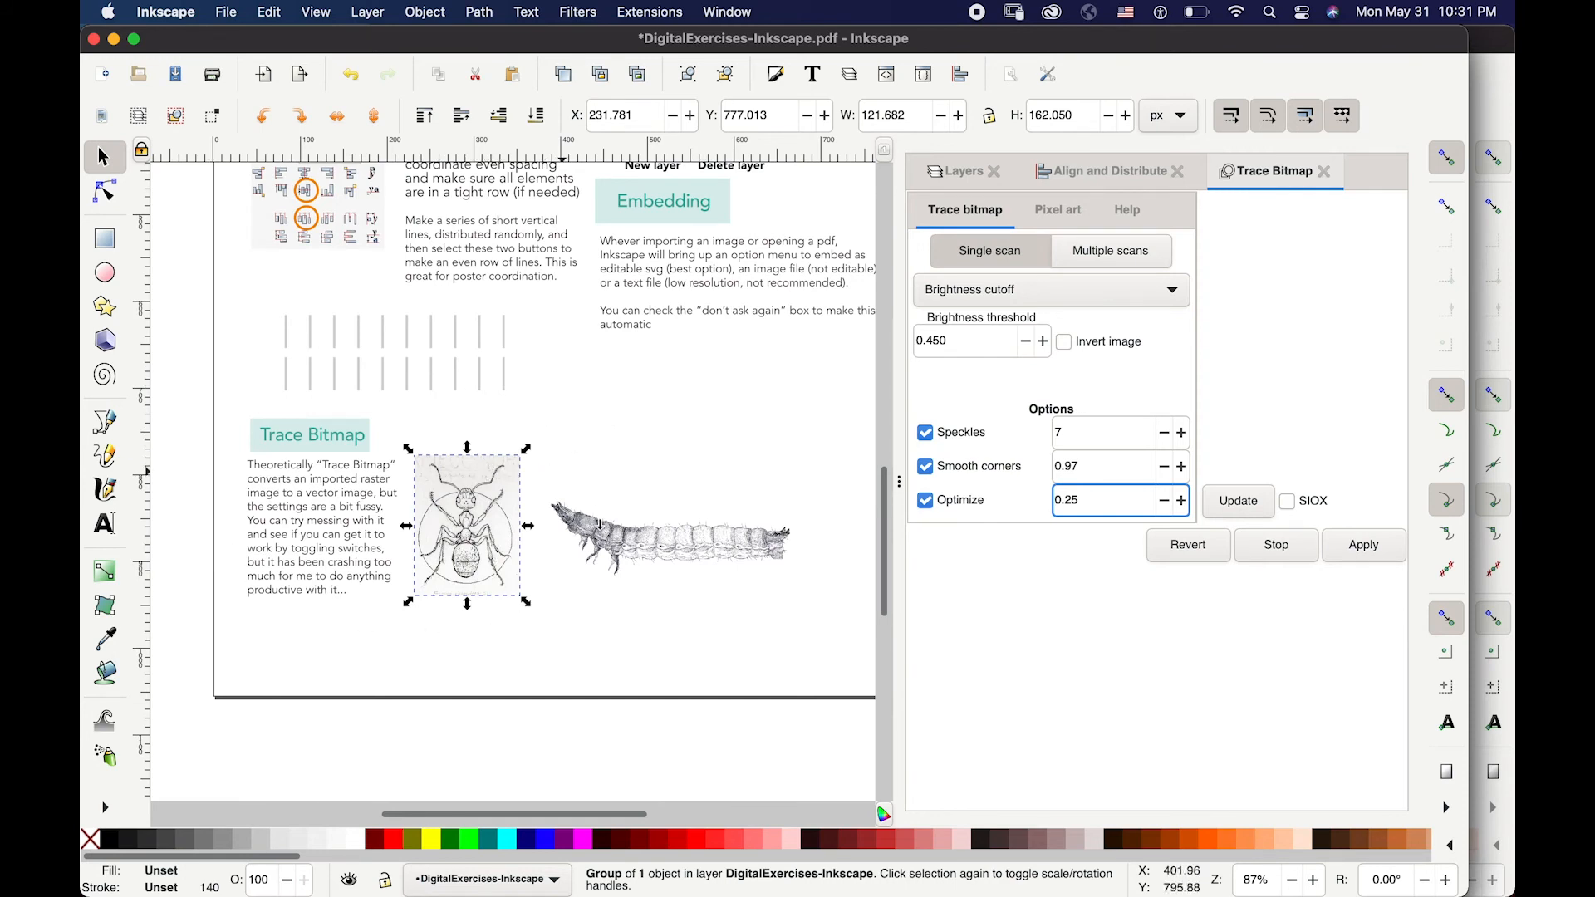
- Select the larva drawing and set its trace to Edge detection with a 0.640 edge threshold and an inverted image
{"action": "left_click", "coordinate": [739, 511]}
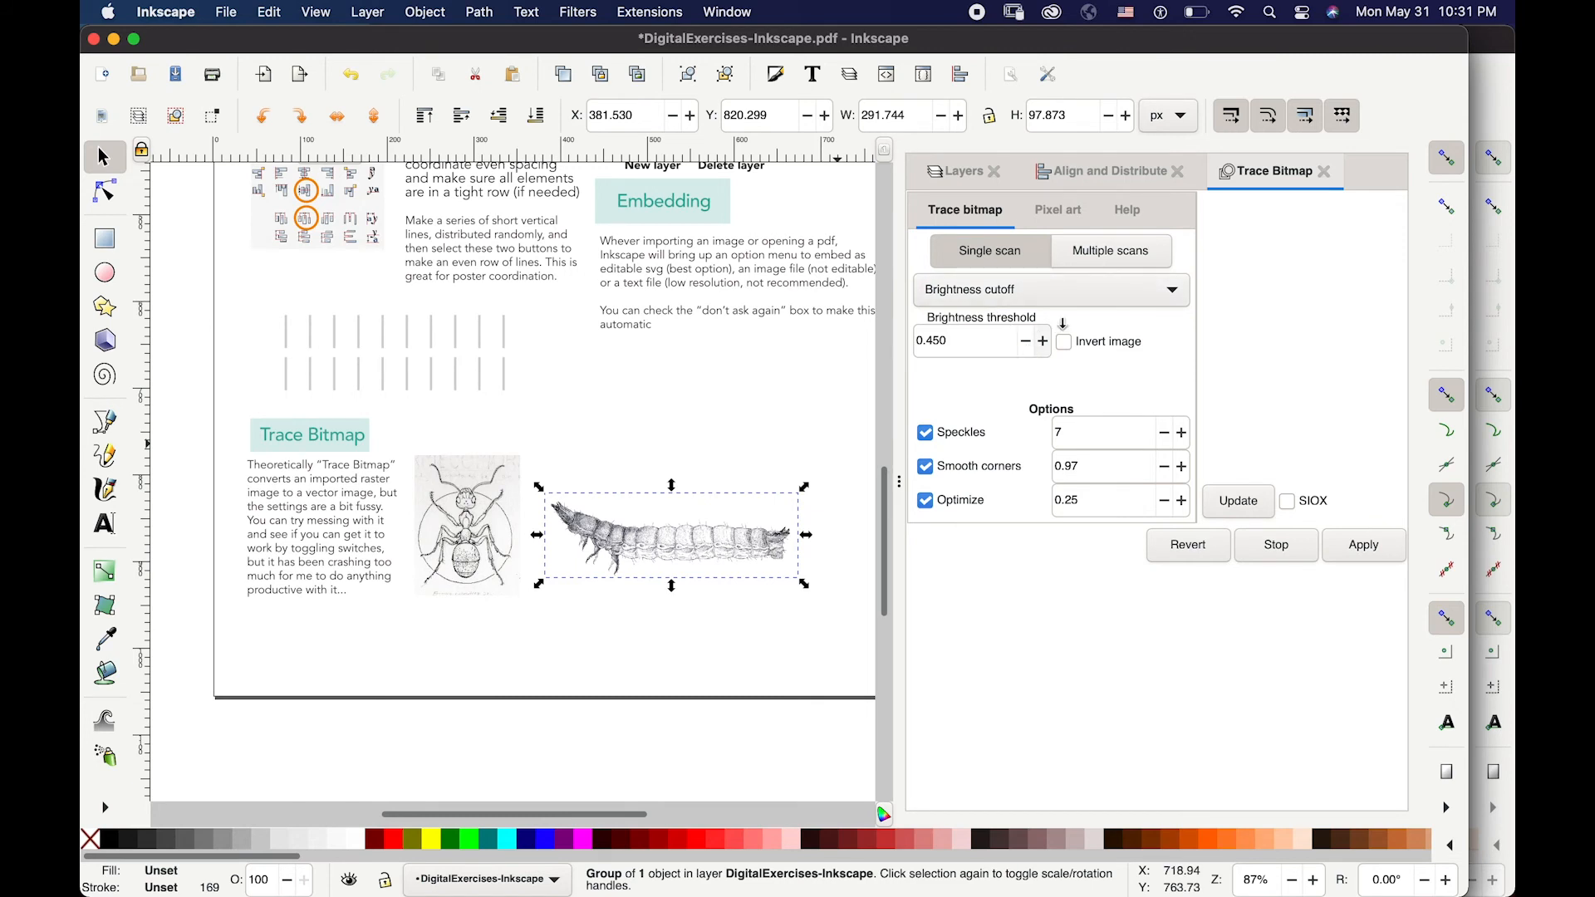
{"action": "left_click", "coordinate": [1159, 290]}
{"action": "left_click", "coordinate": [961, 317]}
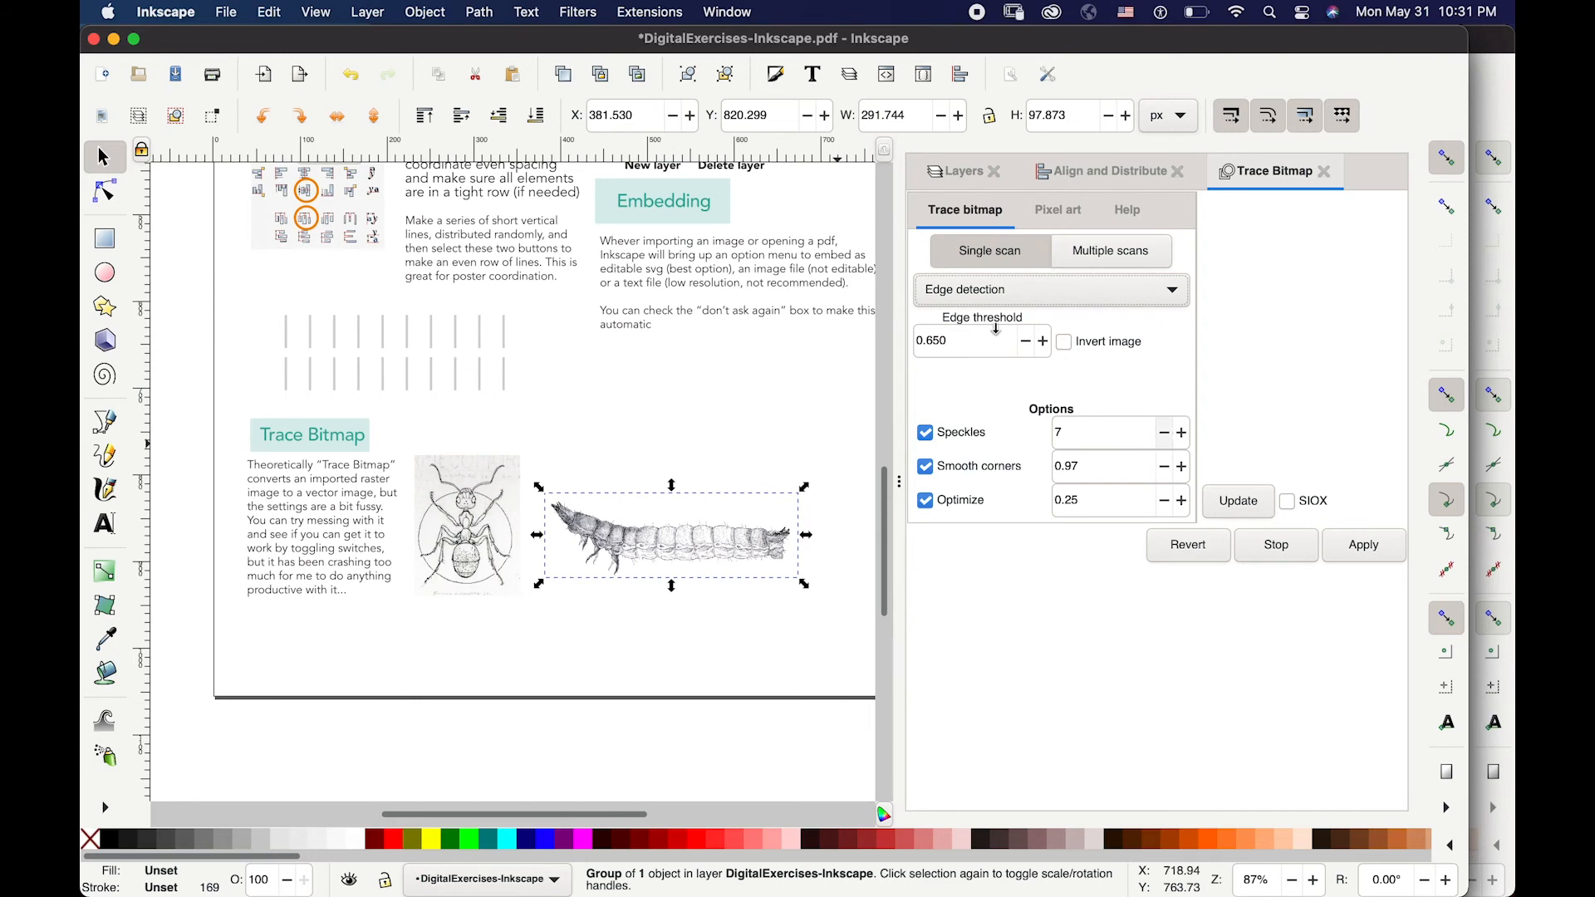
{"action": "left_click", "coordinate": [1025, 341]}
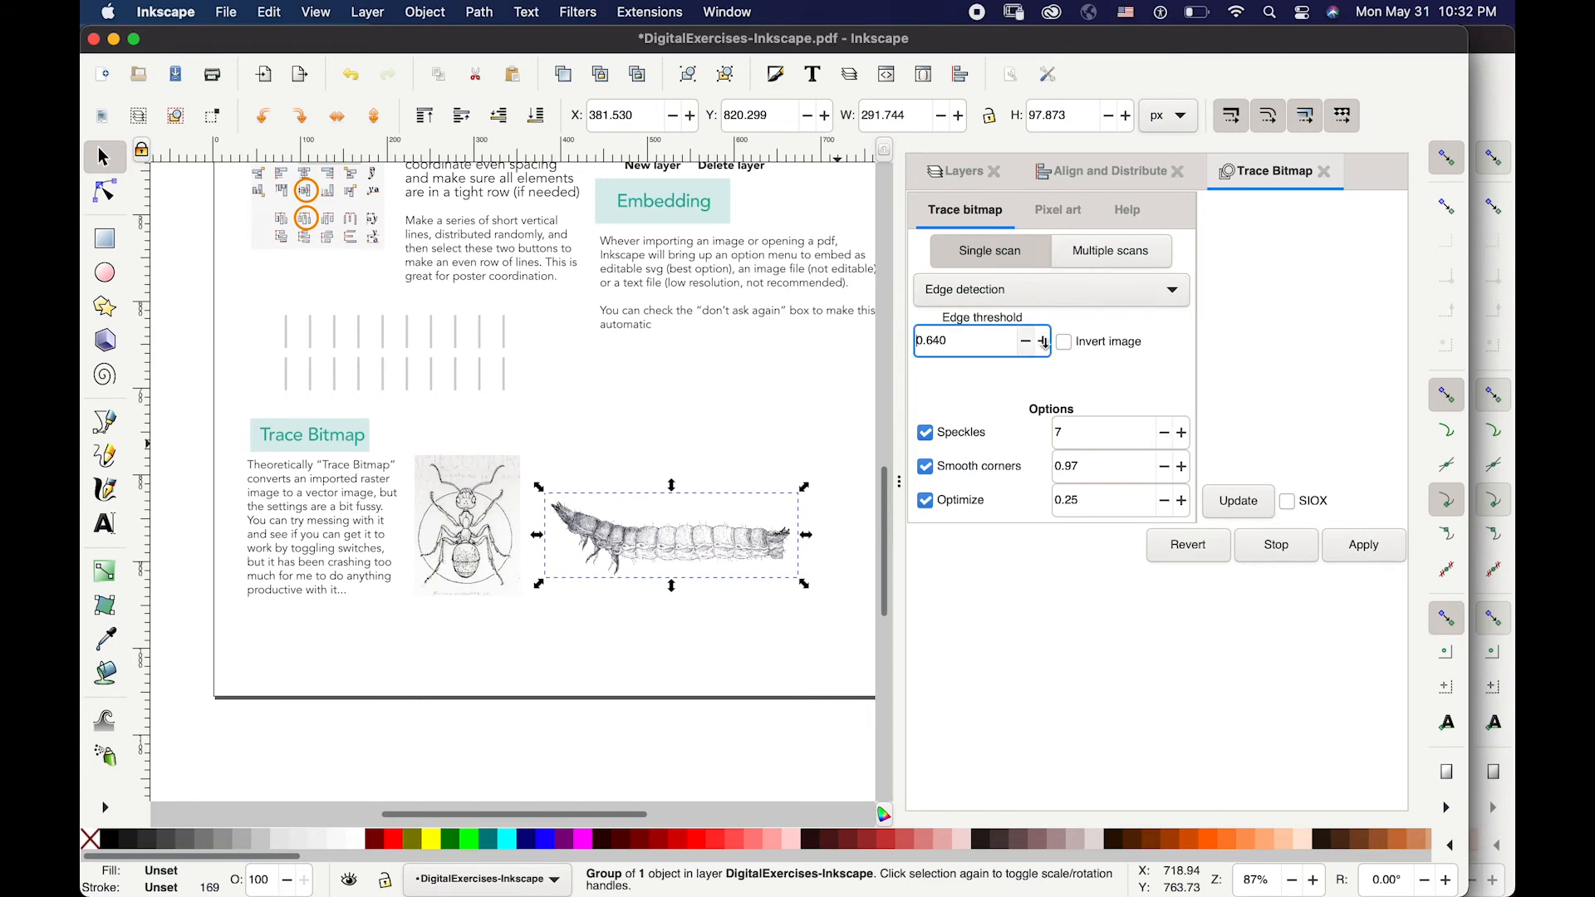
{"action": "left_click", "coordinate": [1065, 342]}
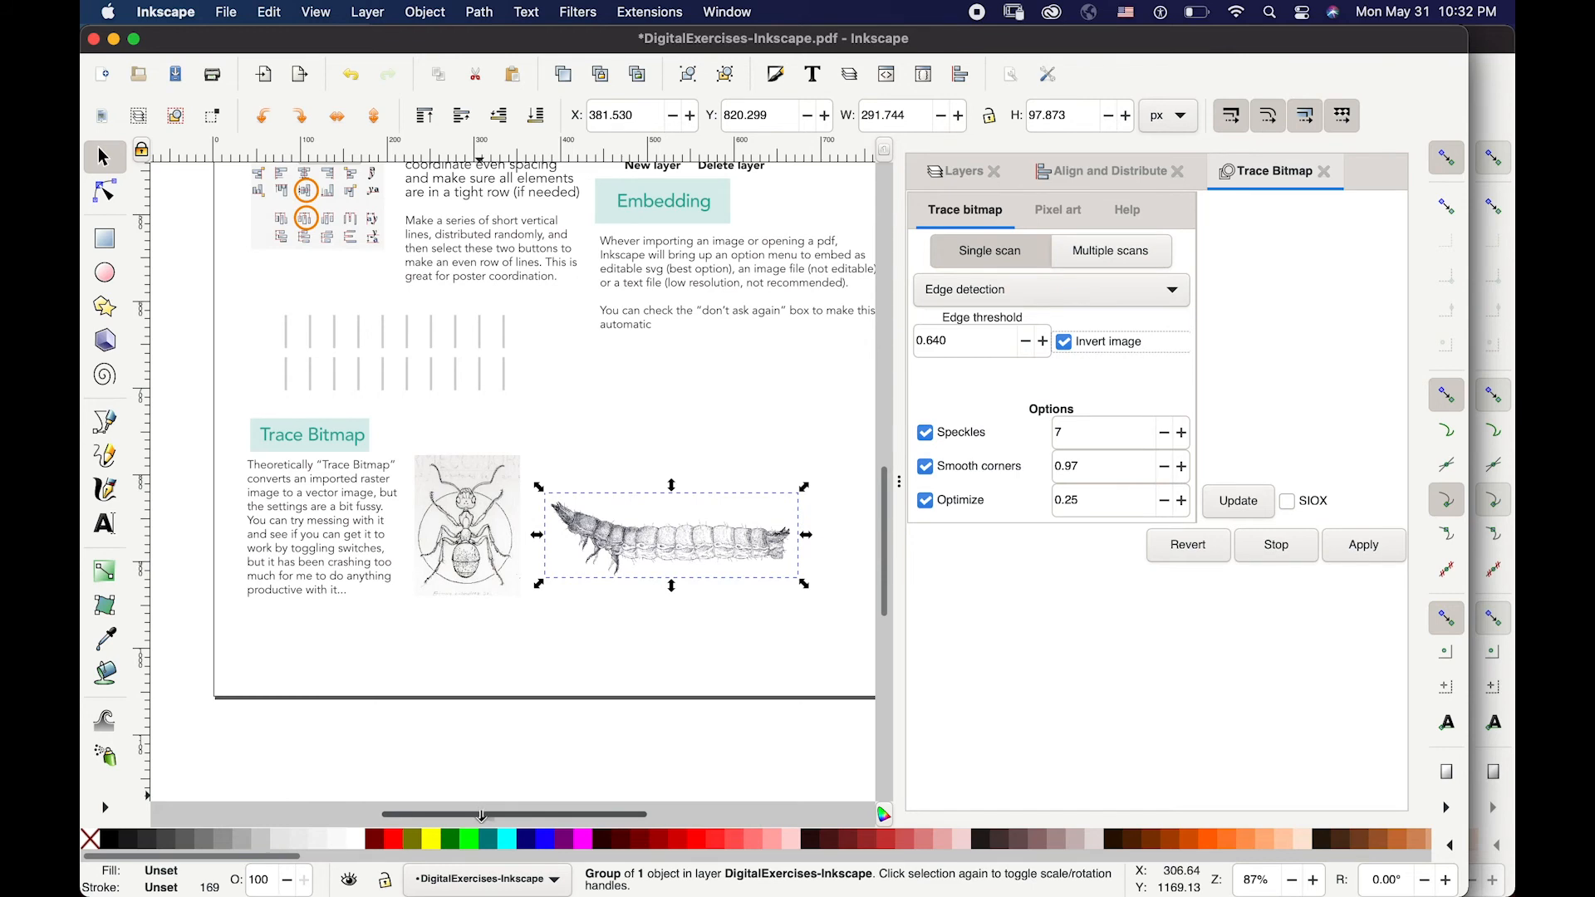
{"action": "scroll", "coordinate": [523, 814], "scroll_direction": "right", "scroll_amount": 3}
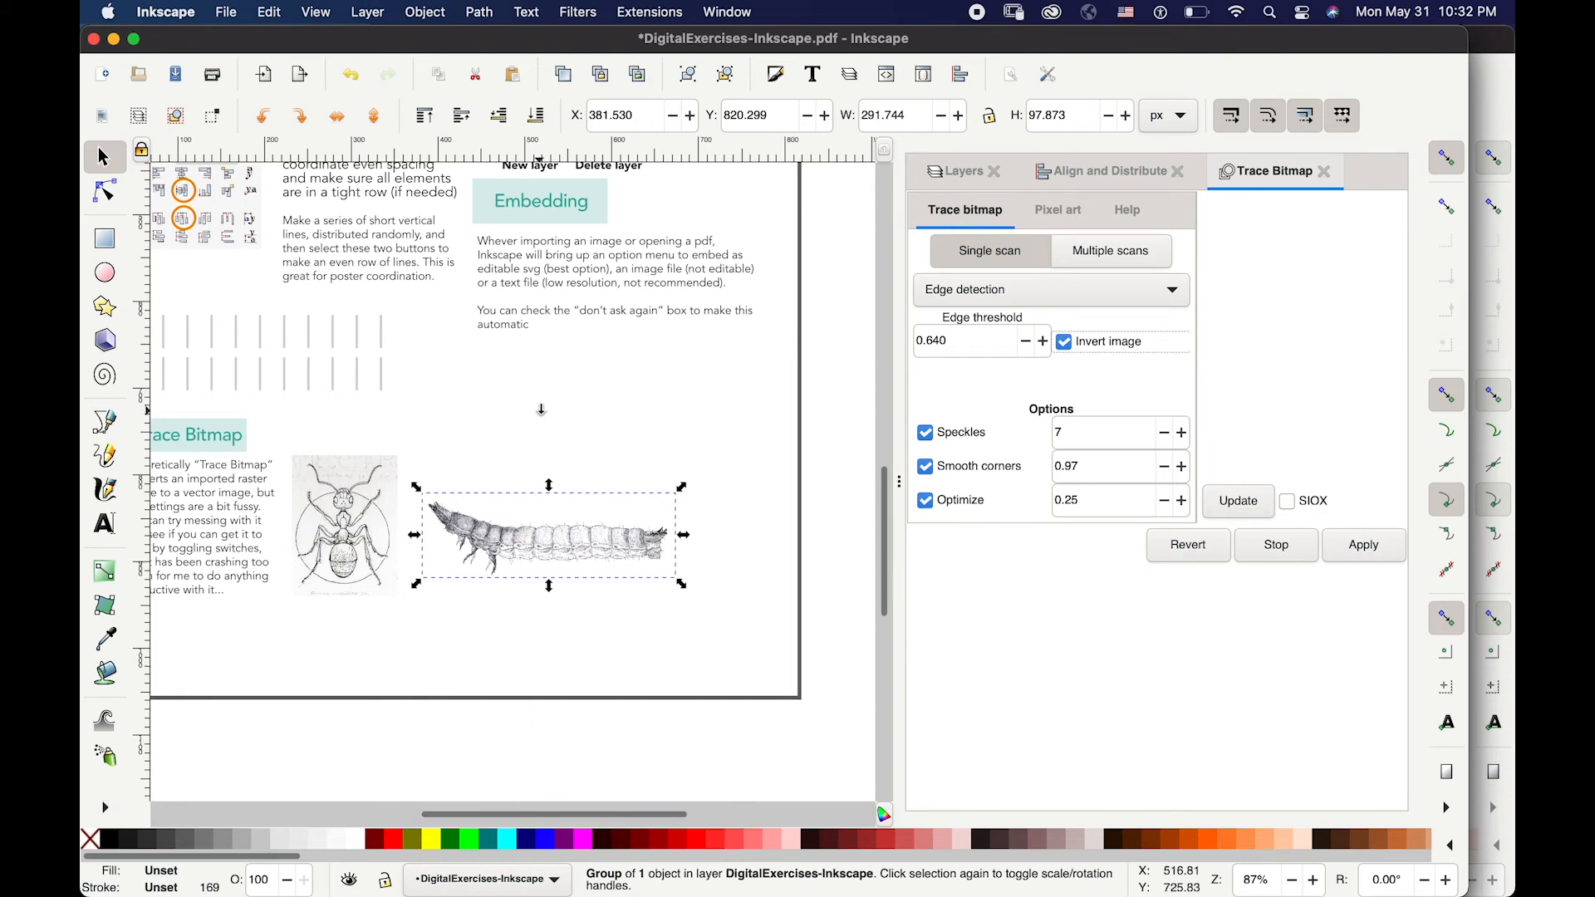
- Switch to the Inkscape document with the fly wing tracing exercise and show both wing photos up close
{"action": "key", "text": "5"}
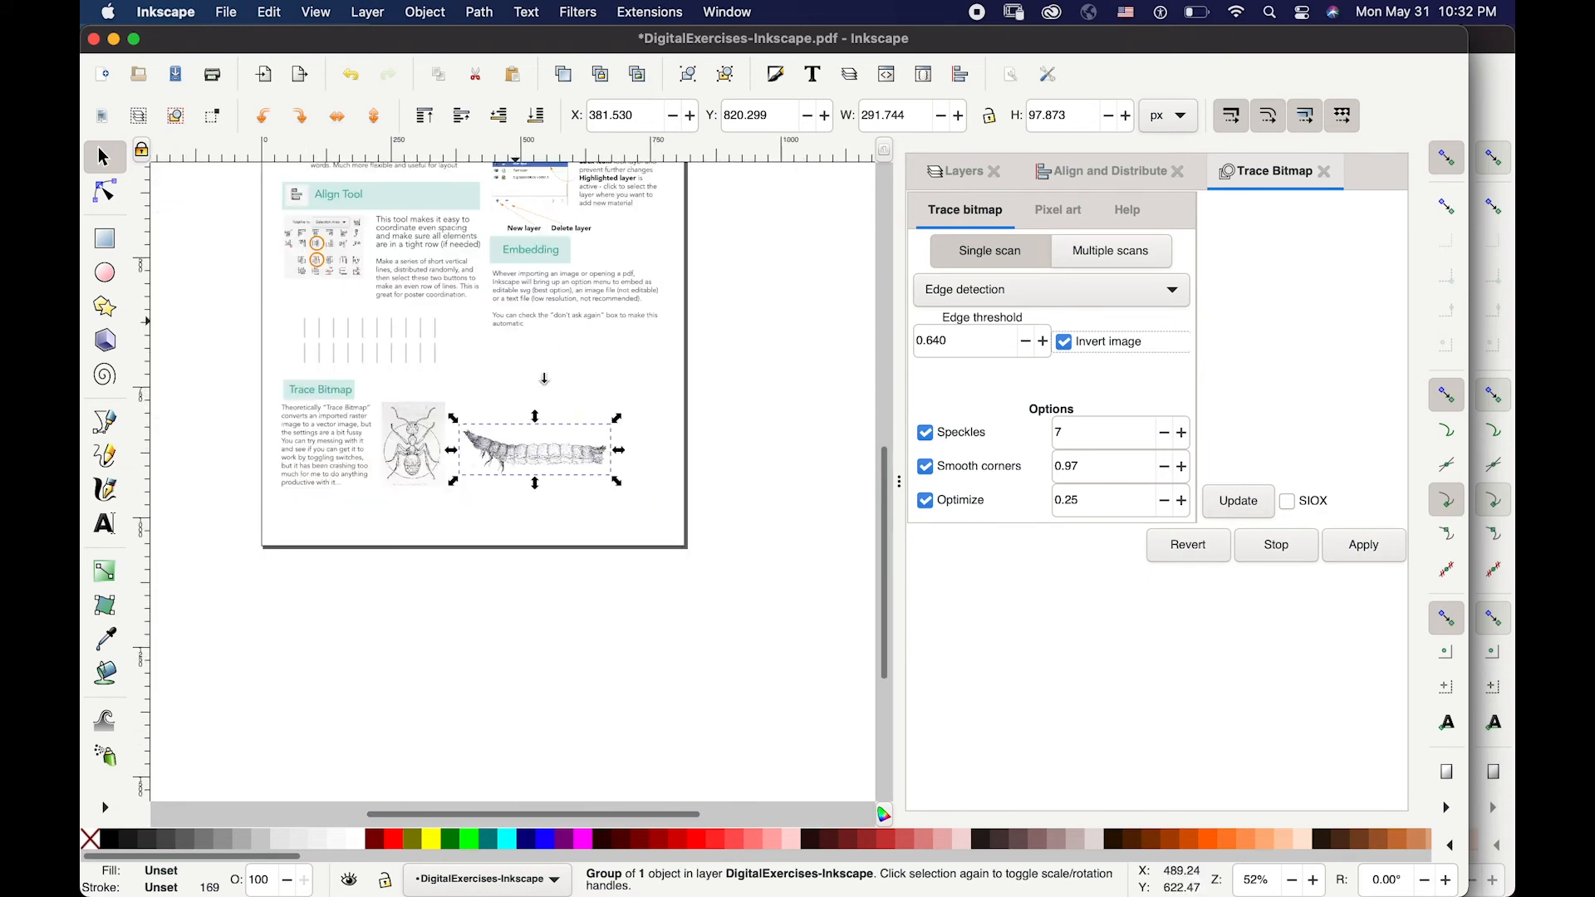
{"action": "scroll", "coordinate": [481, 371], "scroll_direction": "up", "scroll_amount": 5}
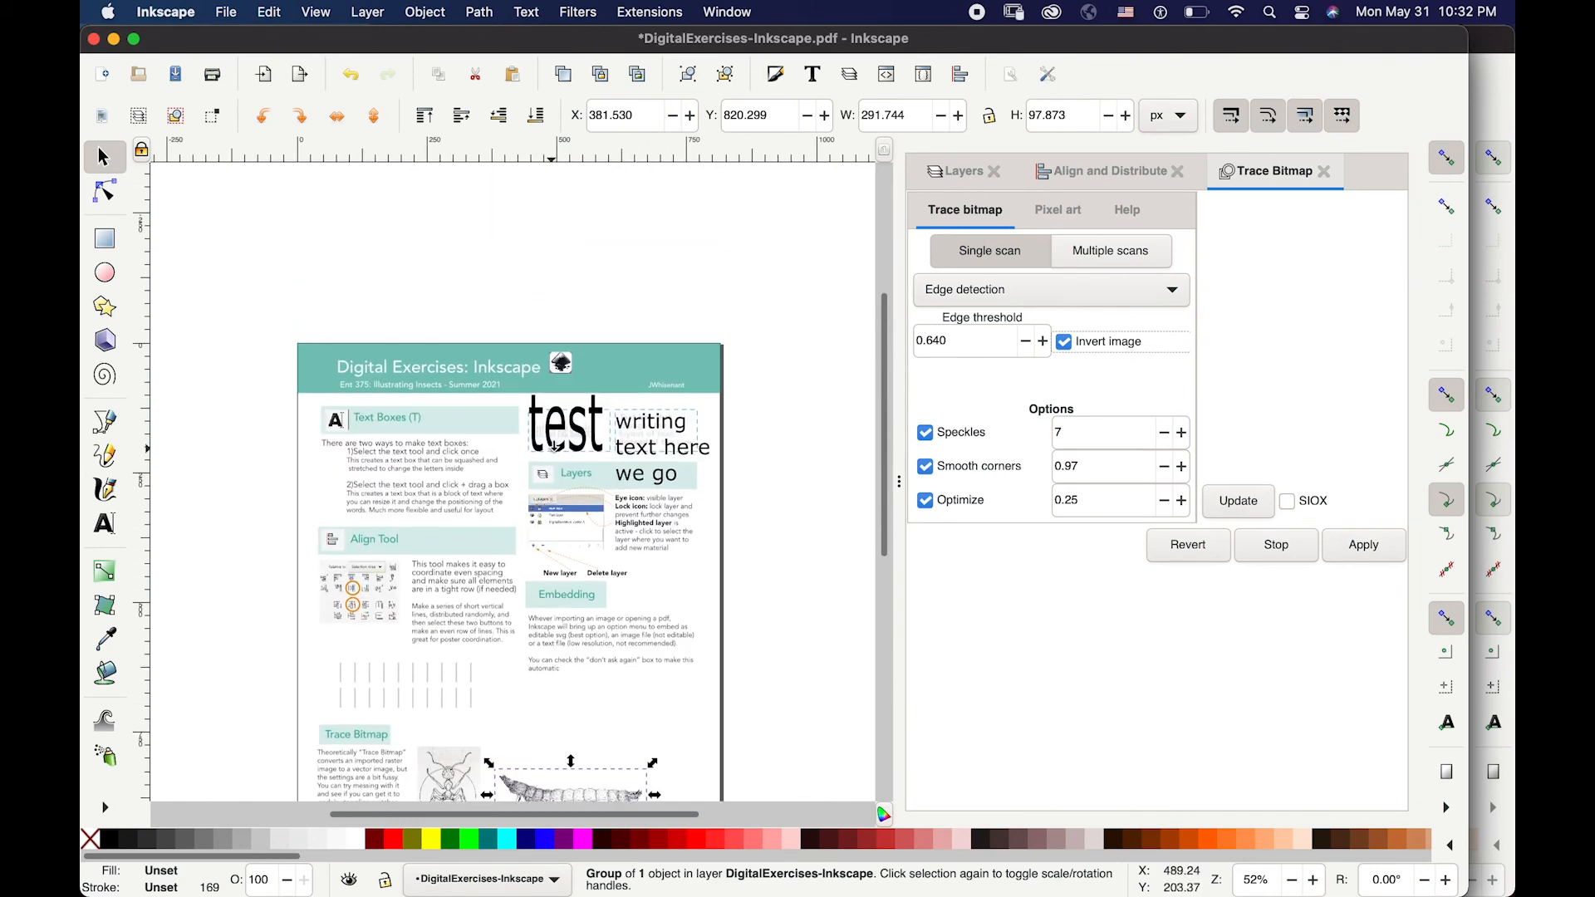
{"action": "key", "text": "ctrl+Up"}
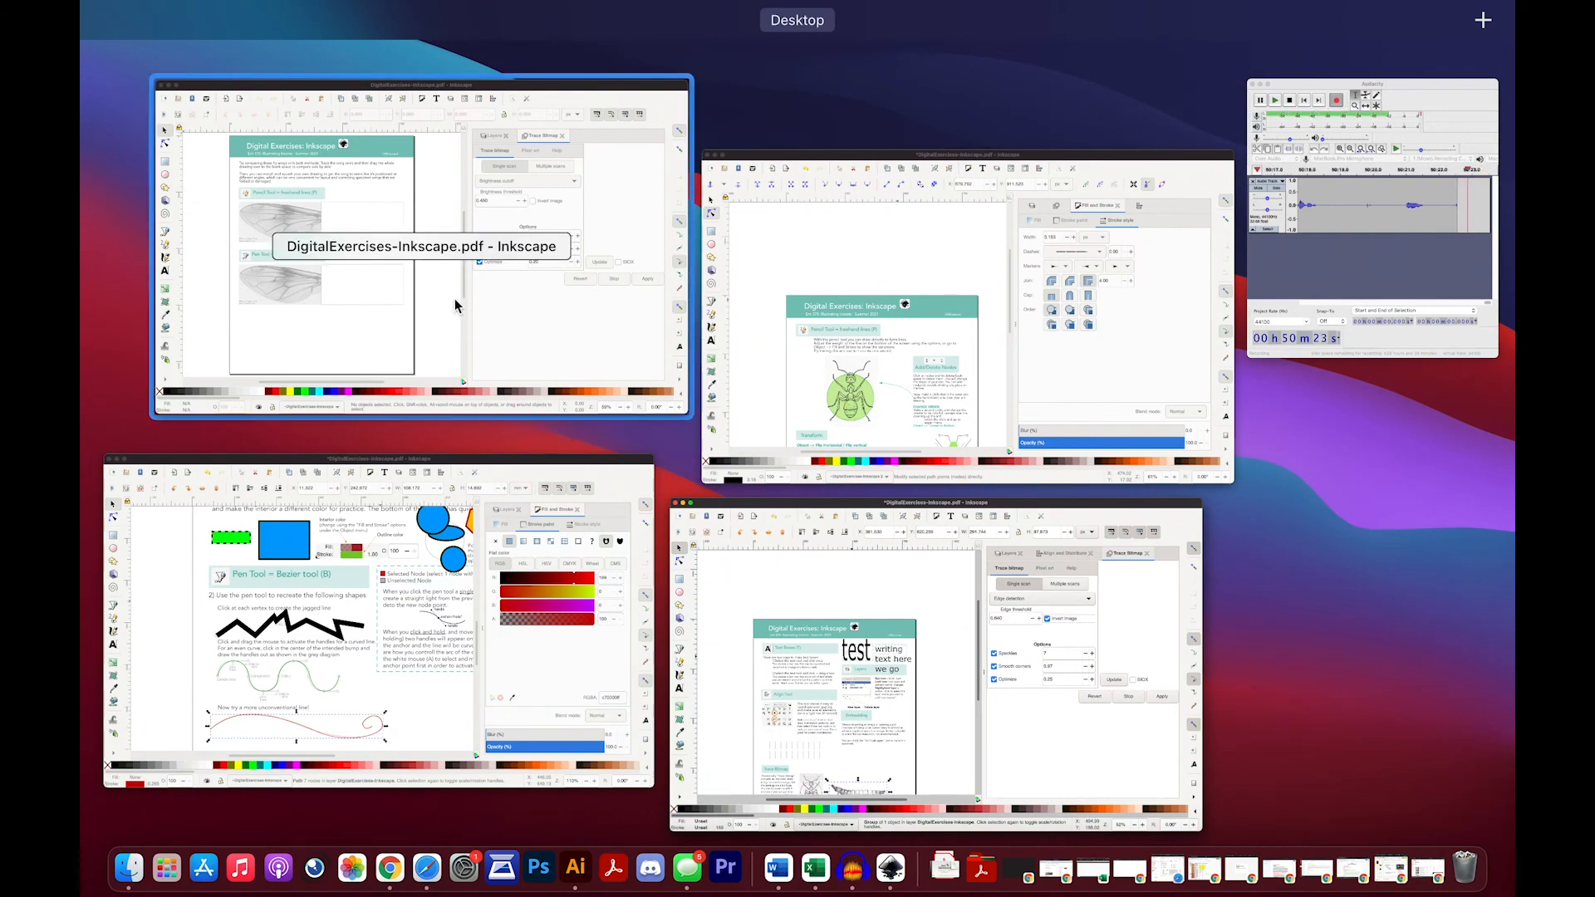
{"action": "left_click_drag", "start_coordinate": [461, 292], "coordinate": [466, 308]}
{"action": "left_click", "coordinate": [944, 374]}
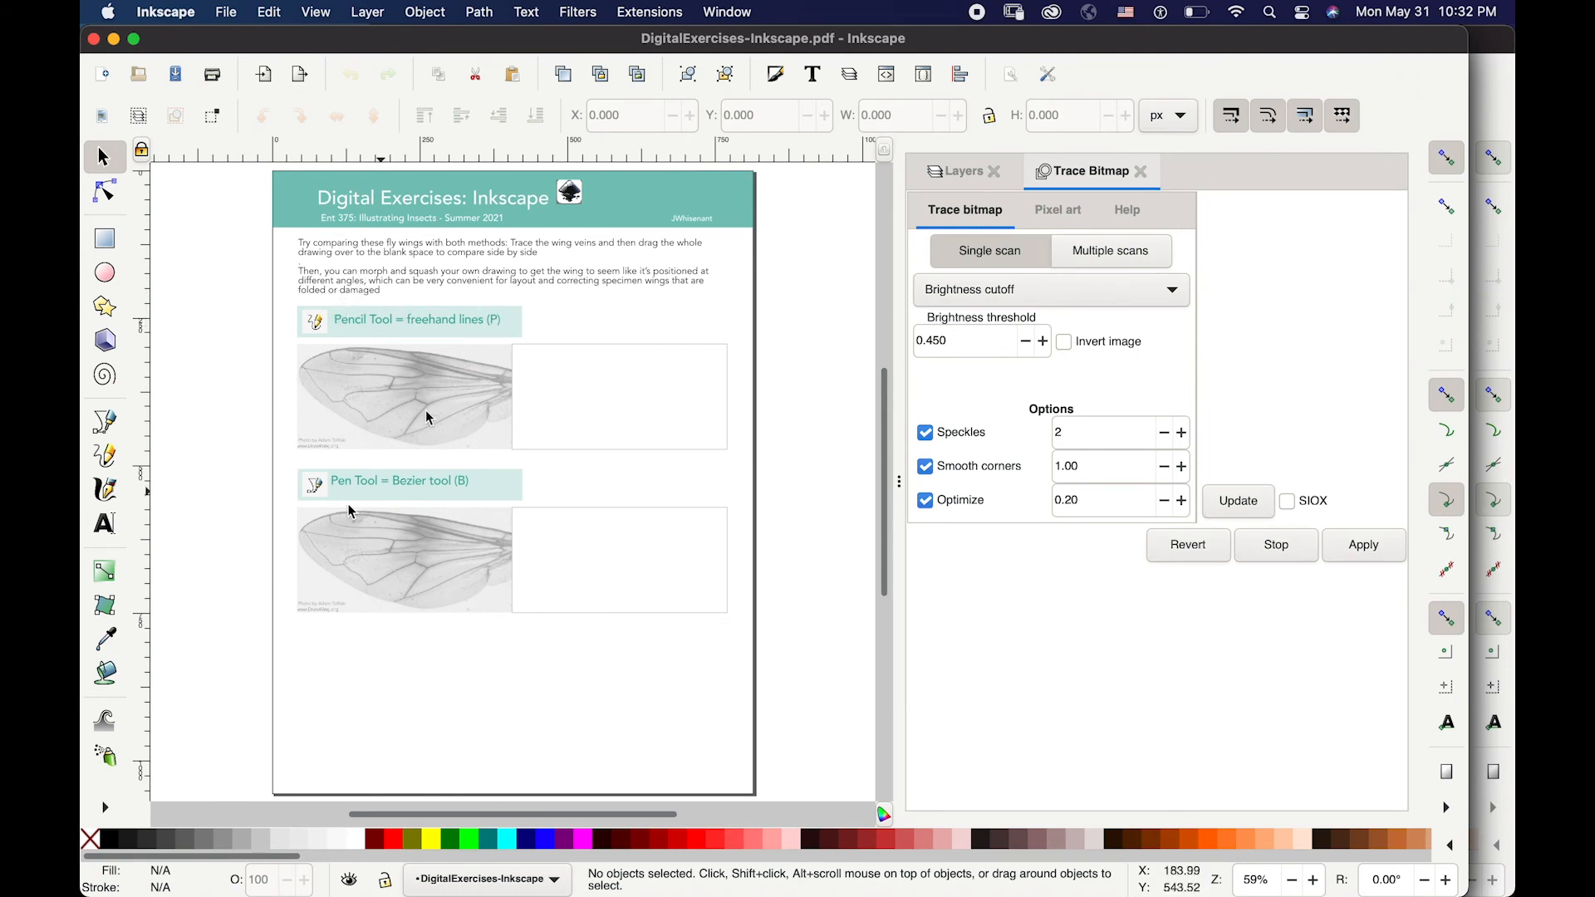
{"action": "scroll", "coordinate": [332, 496], "scroll_direction": "up", "scroll_amount": 3, "text": "ctrl"}
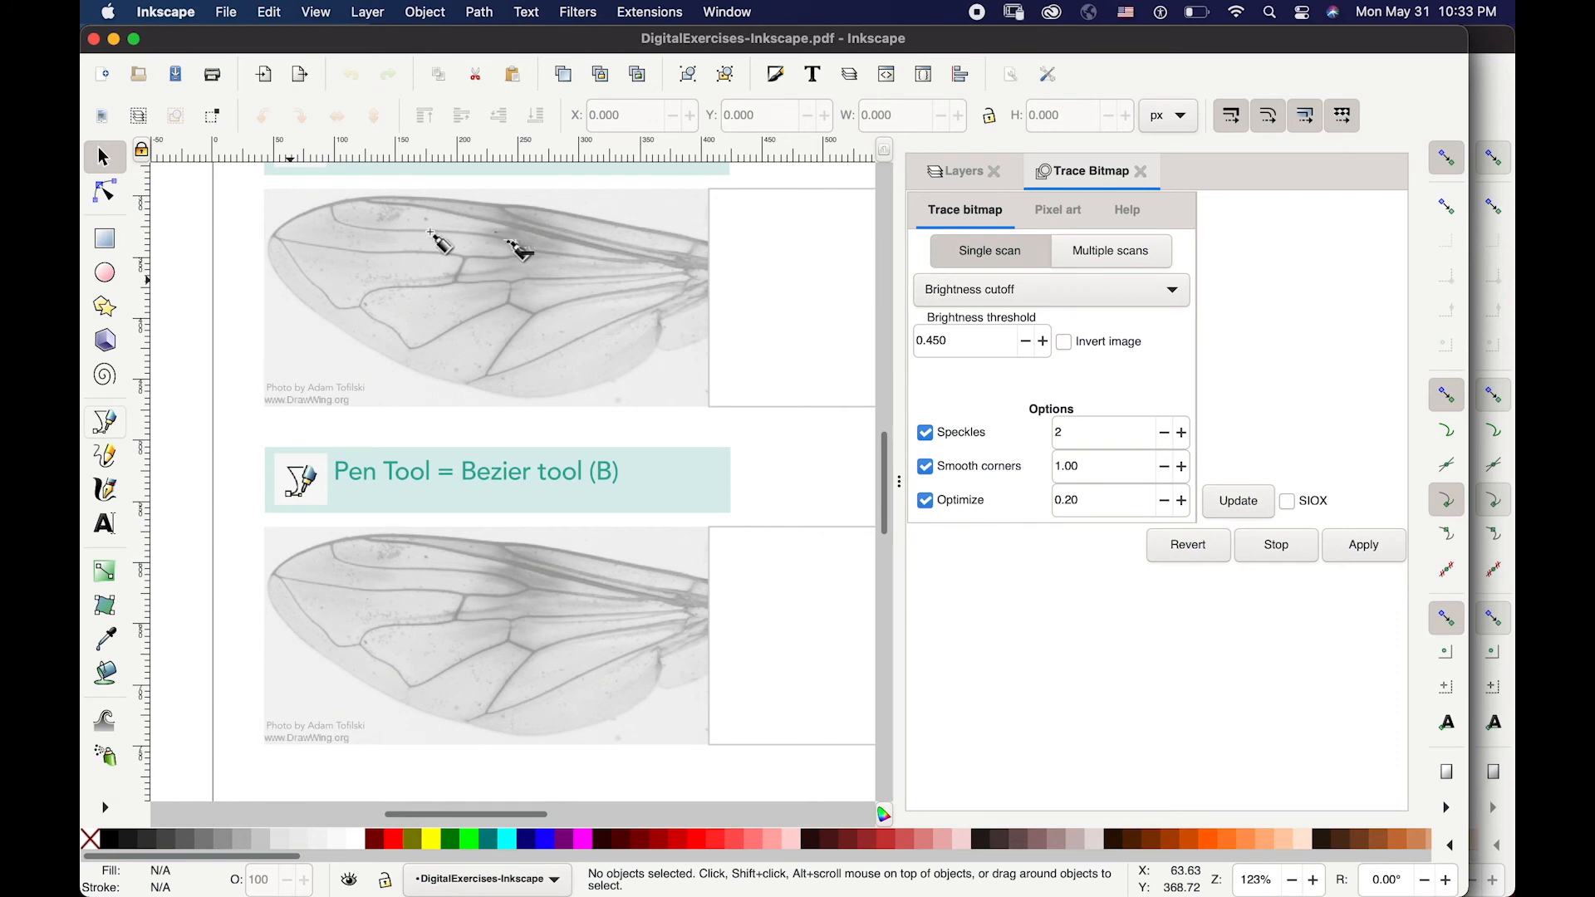
- Trace the outline of the wing under the Pen Tool heading and its first leading-edge vein as one Bezier path
{"action": "key", "text": "b"}
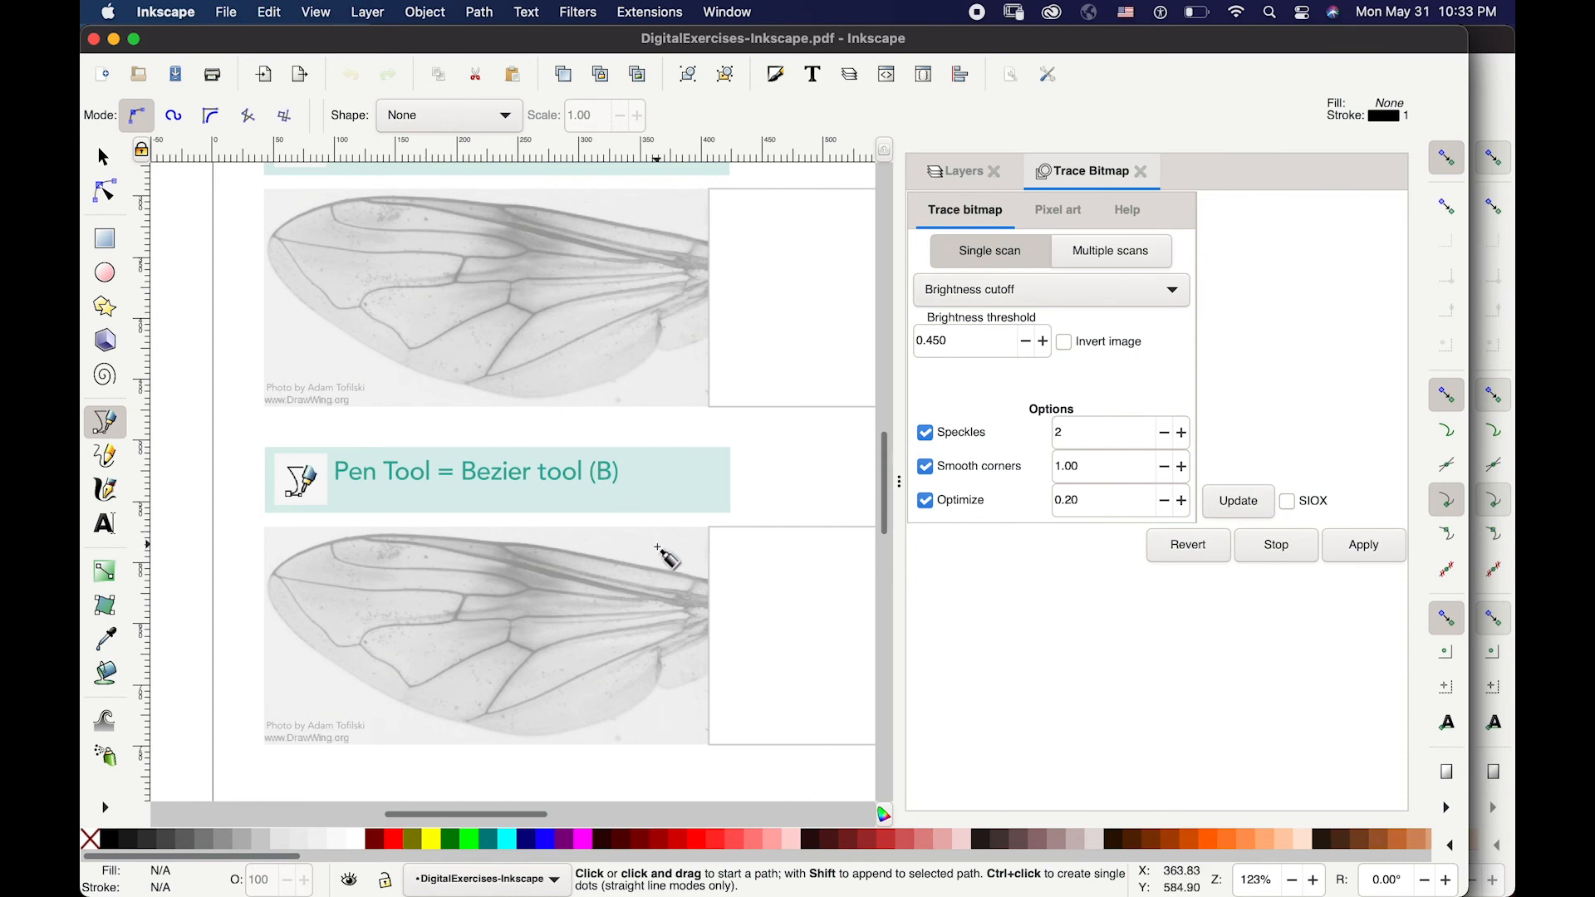
{"action": "left_click", "coordinate": [706, 582]}
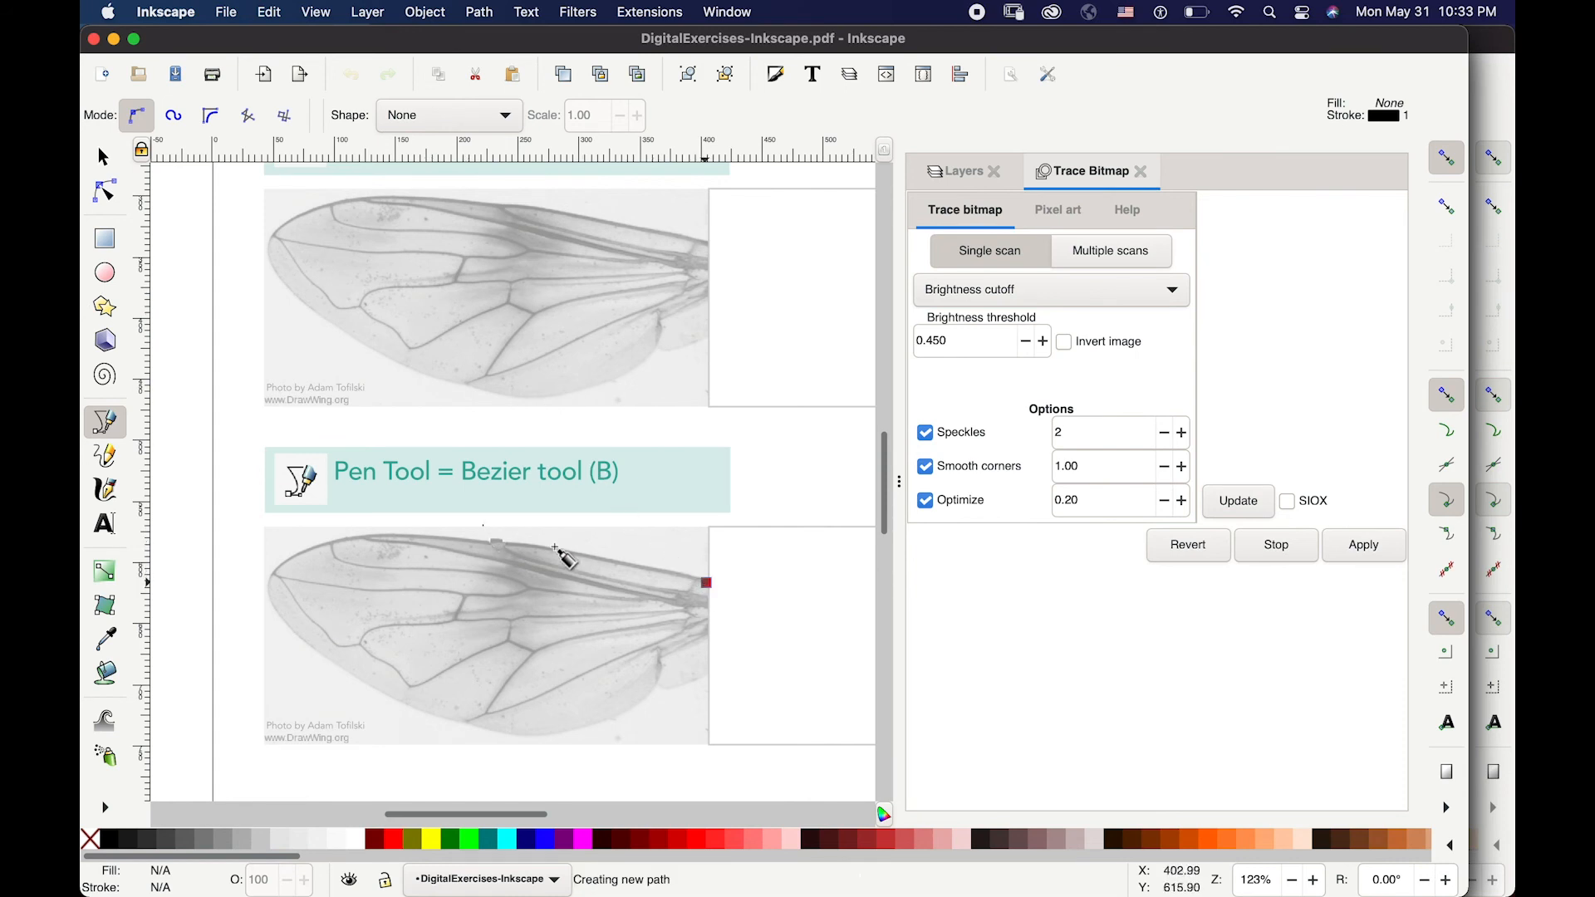
{"action": "left_click_drag", "start_coordinate": [503, 549], "coordinate": [468, 540]}
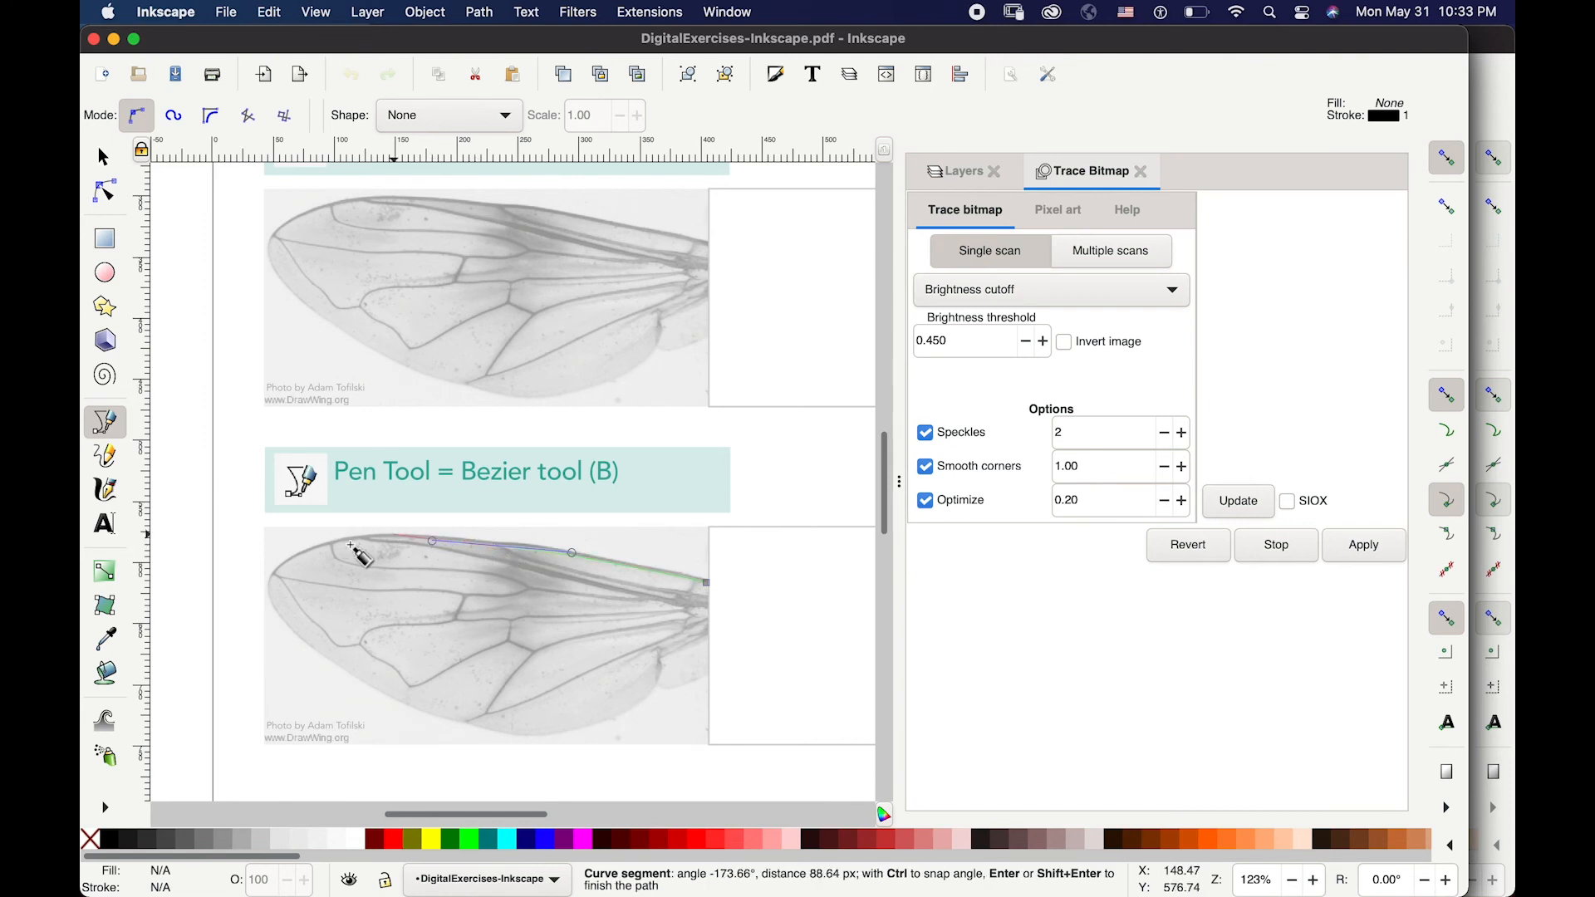
{"action": "left_click_drag", "start_coordinate": [363, 541], "coordinate": [321, 550]}
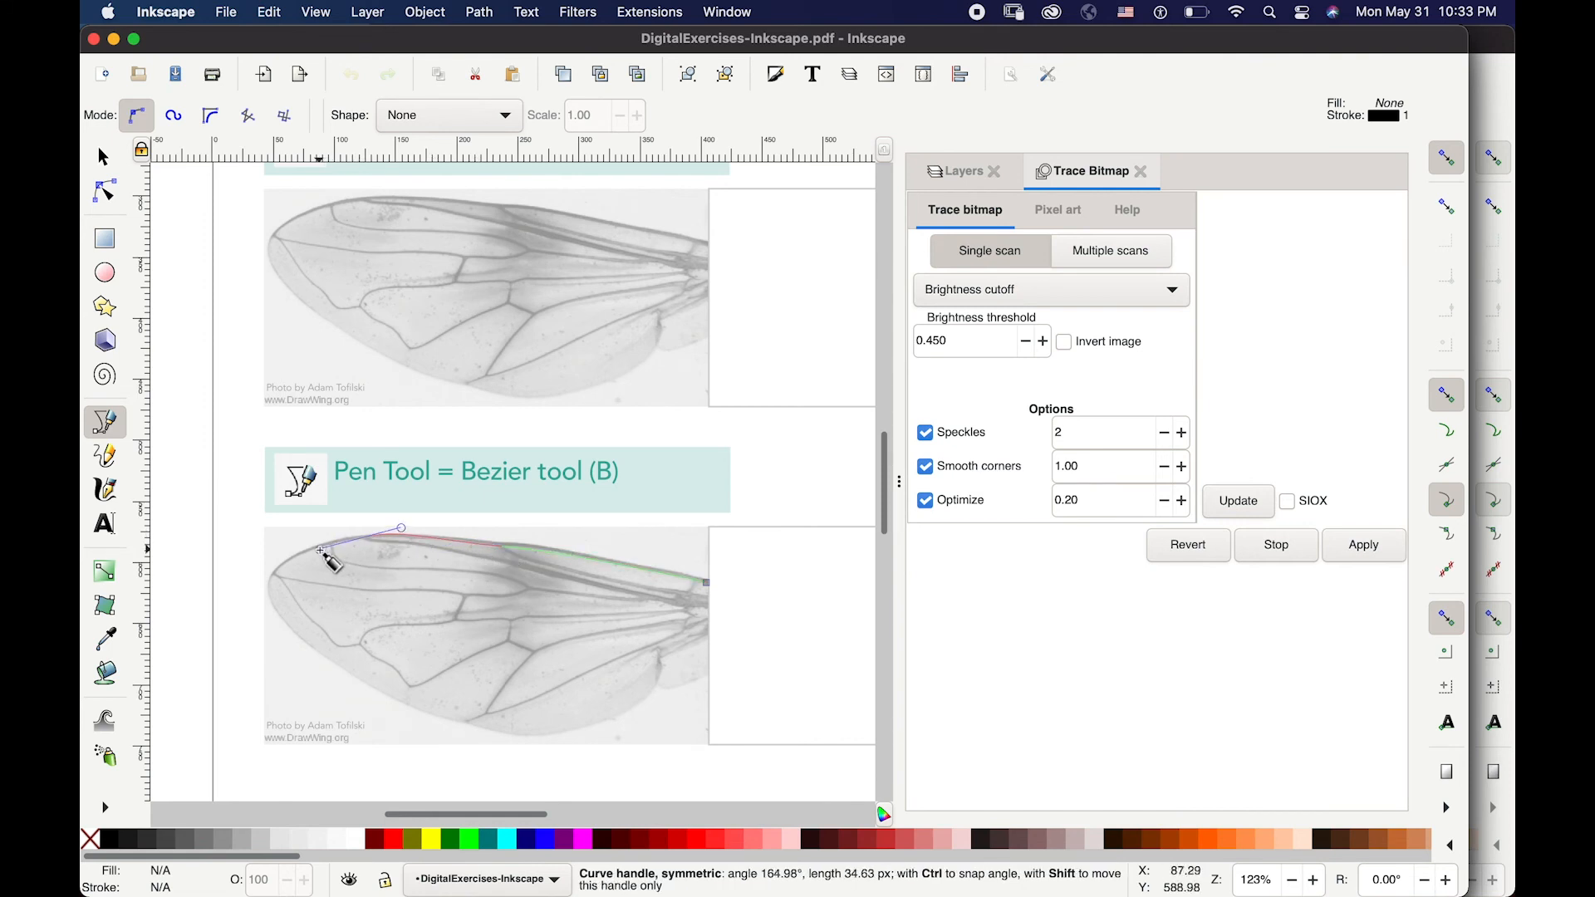
{"action": "left_click_drag", "start_coordinate": [273, 584], "coordinate": [266, 619]}
{"action": "left_click_drag", "start_coordinate": [470, 727], "coordinate": [603, 755]}
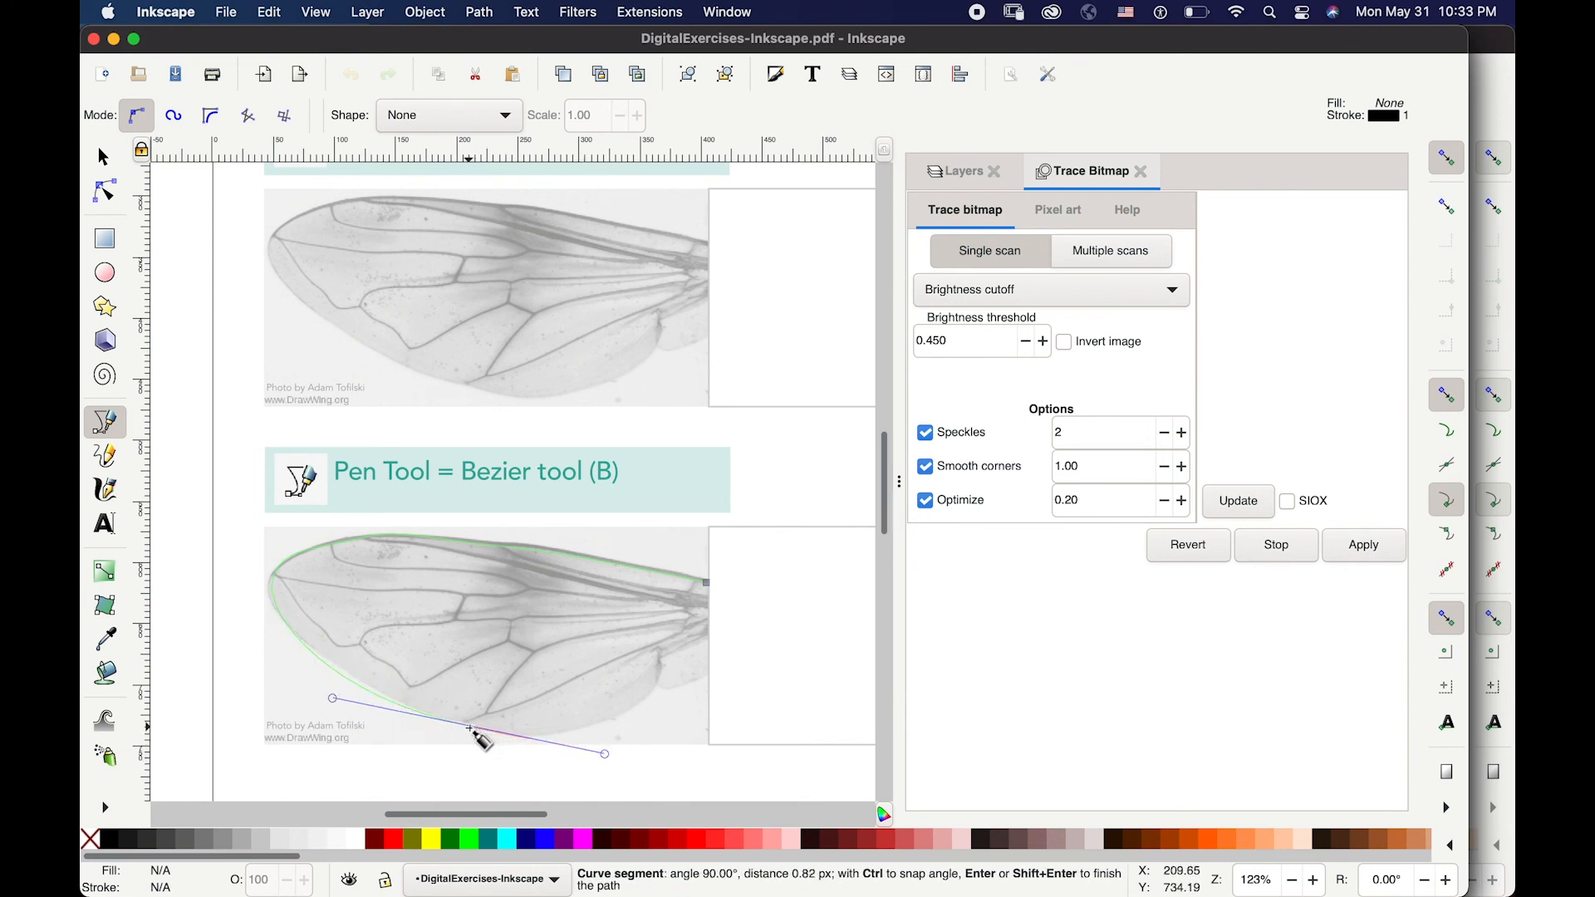
{"action": "left_click", "coordinate": [663, 686]}
{"action": "left_click_drag", "start_coordinate": [662, 665], "coordinate": [674, 647]}
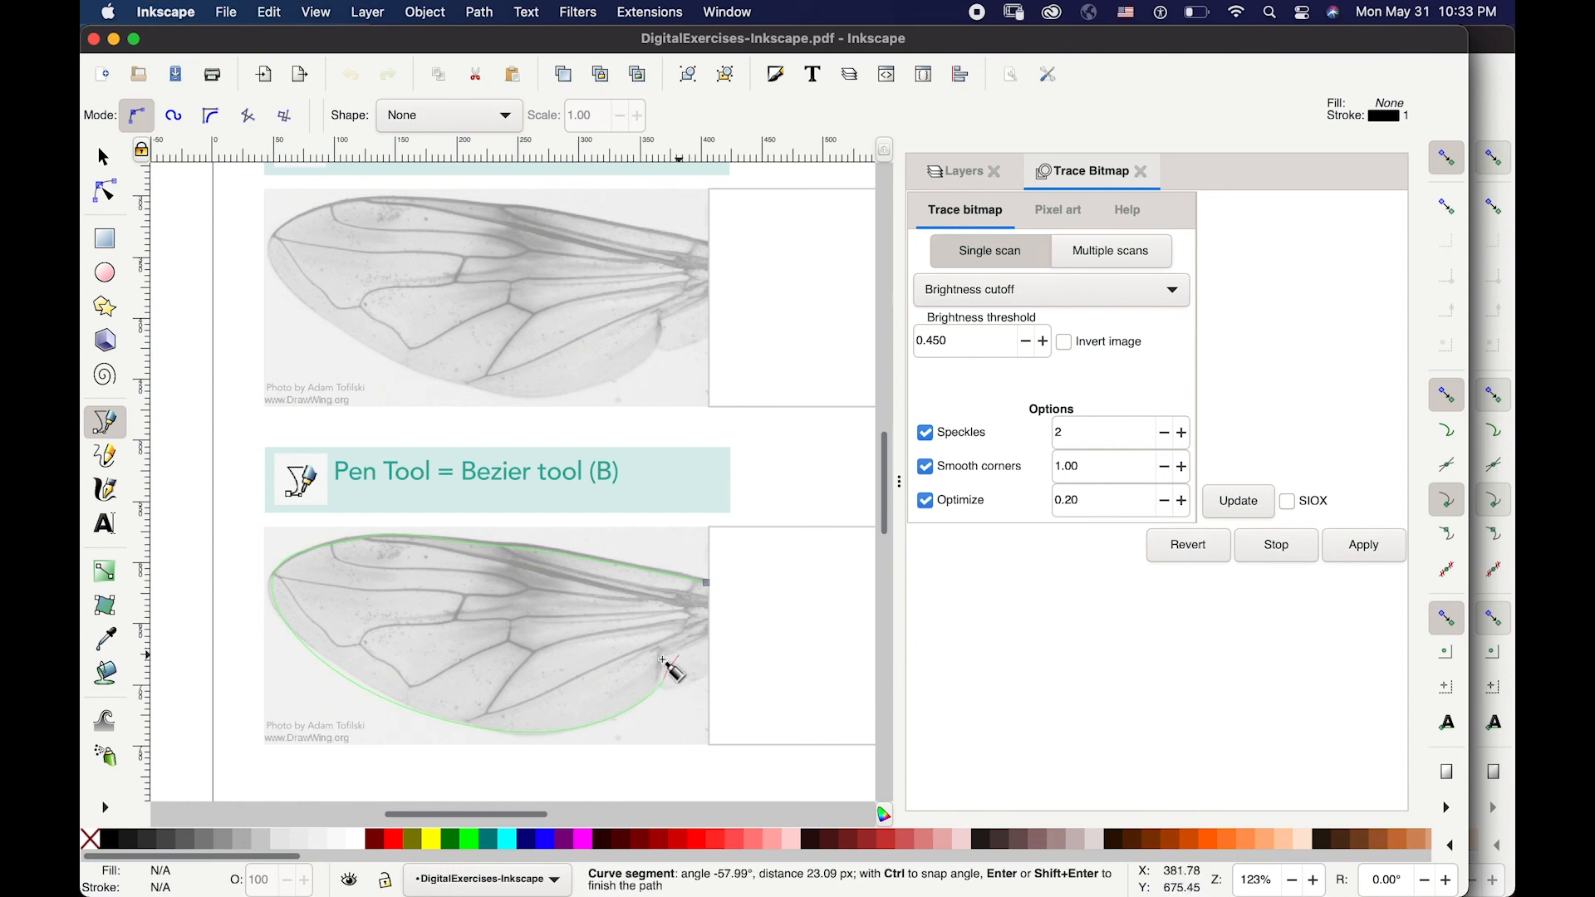
{"action": "left_click", "coordinate": [707, 636]}
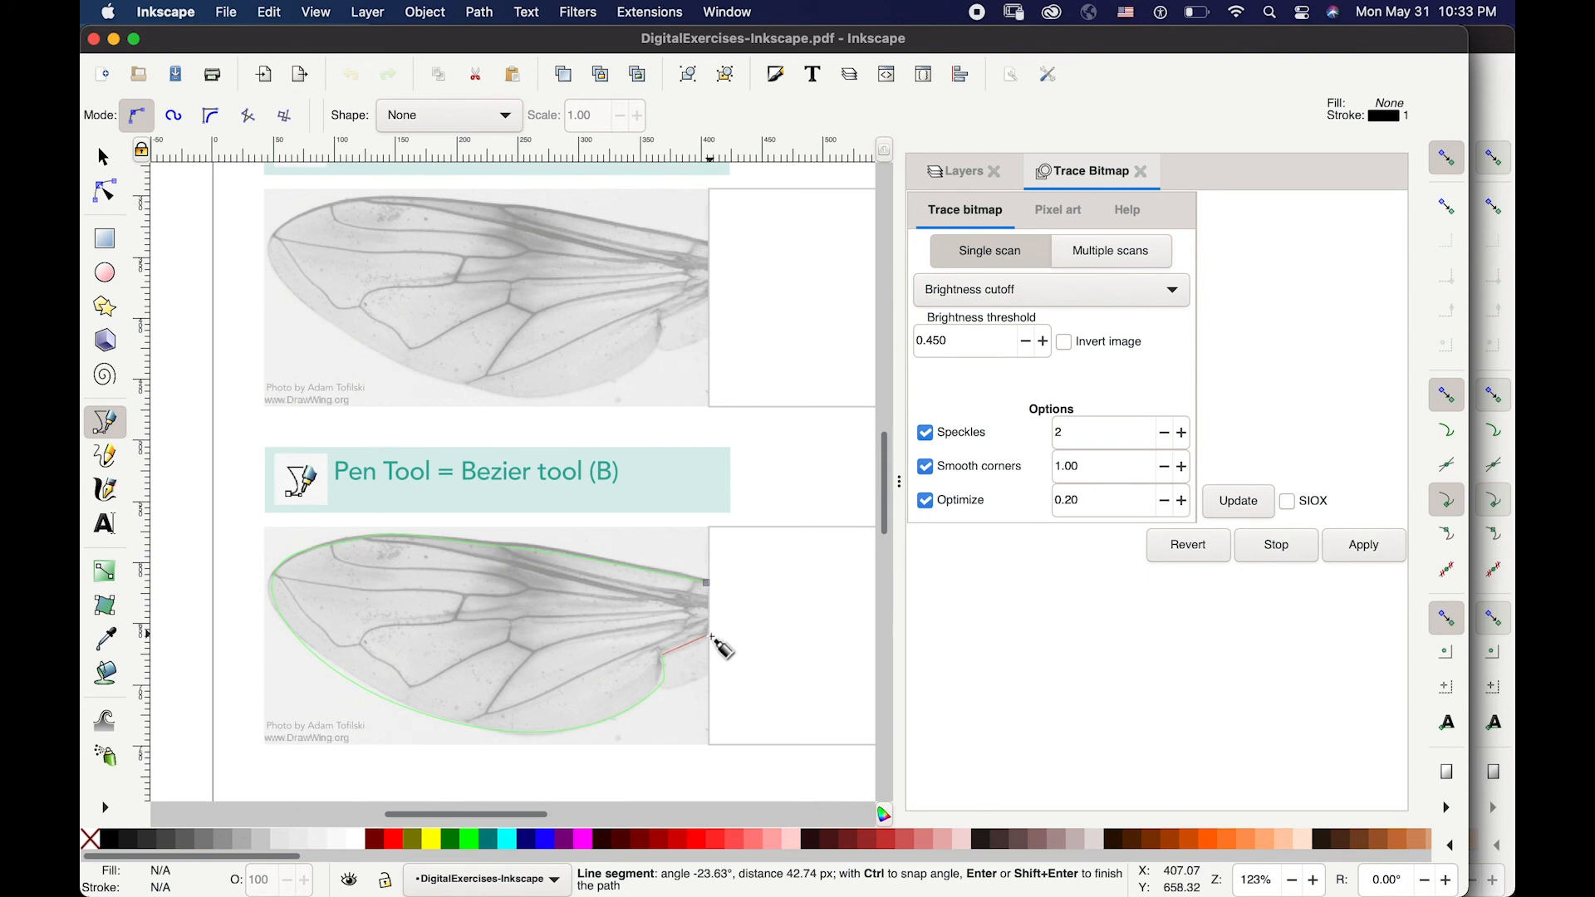
{"action": "left_click", "coordinate": [707, 583]}
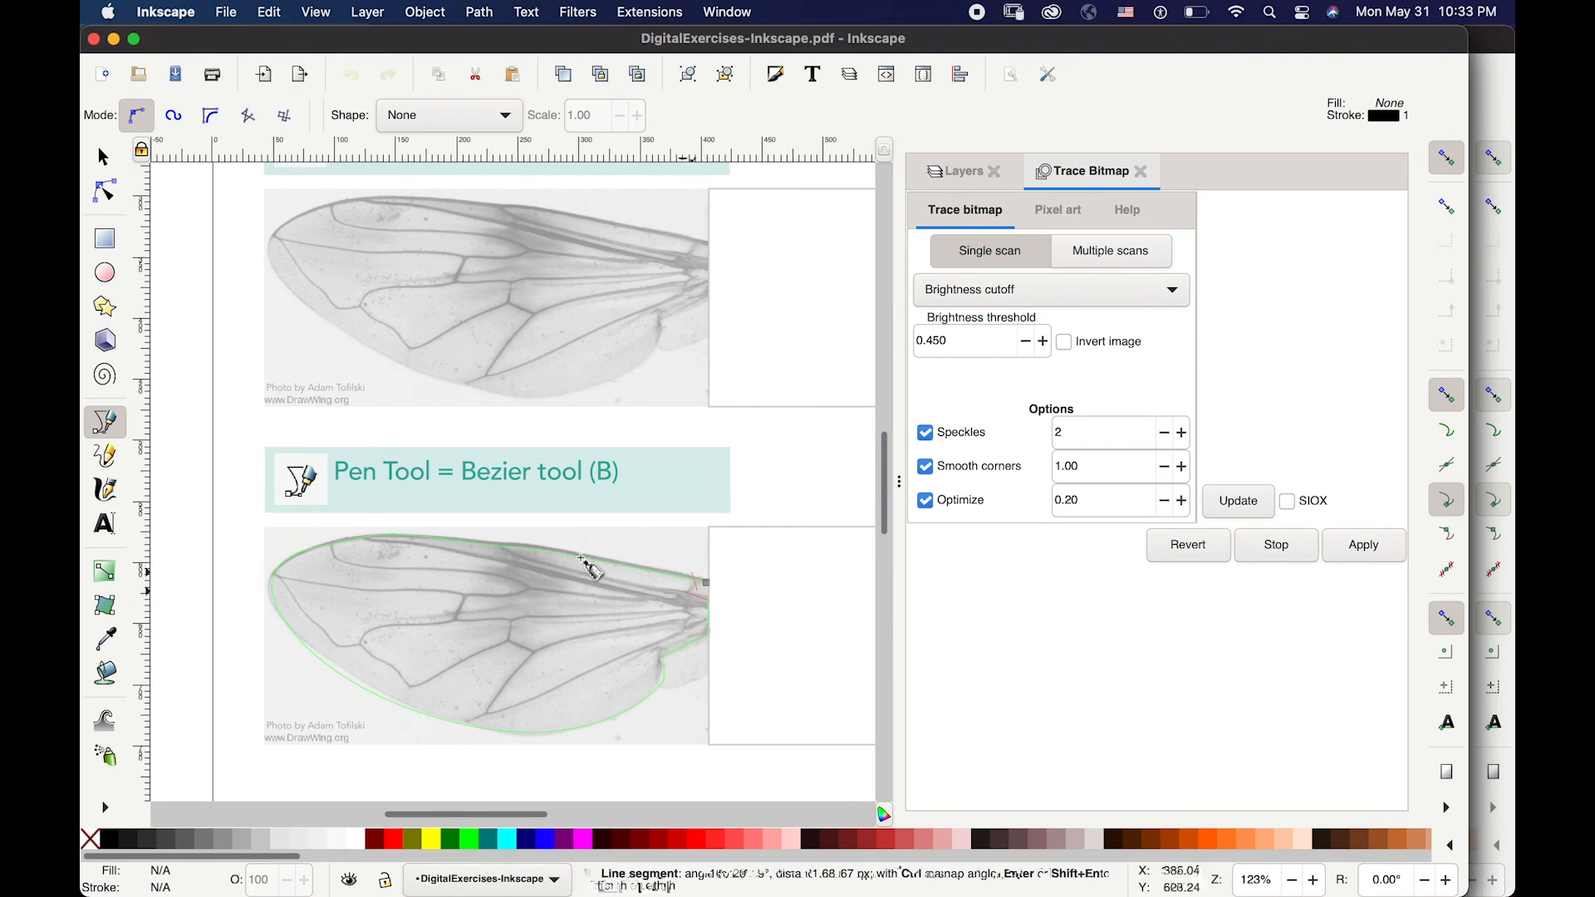
{"action": "mouse_move", "coordinate": [505, 548]}
{"action": "left_mouse_down"}
{"action": "mouse_move", "coordinate": [504, 529]}
{"action": "mouse_move", "coordinate": [490, 535]}
{"action": "left_mouse_up"}
{"action": "key", "text": "p"}
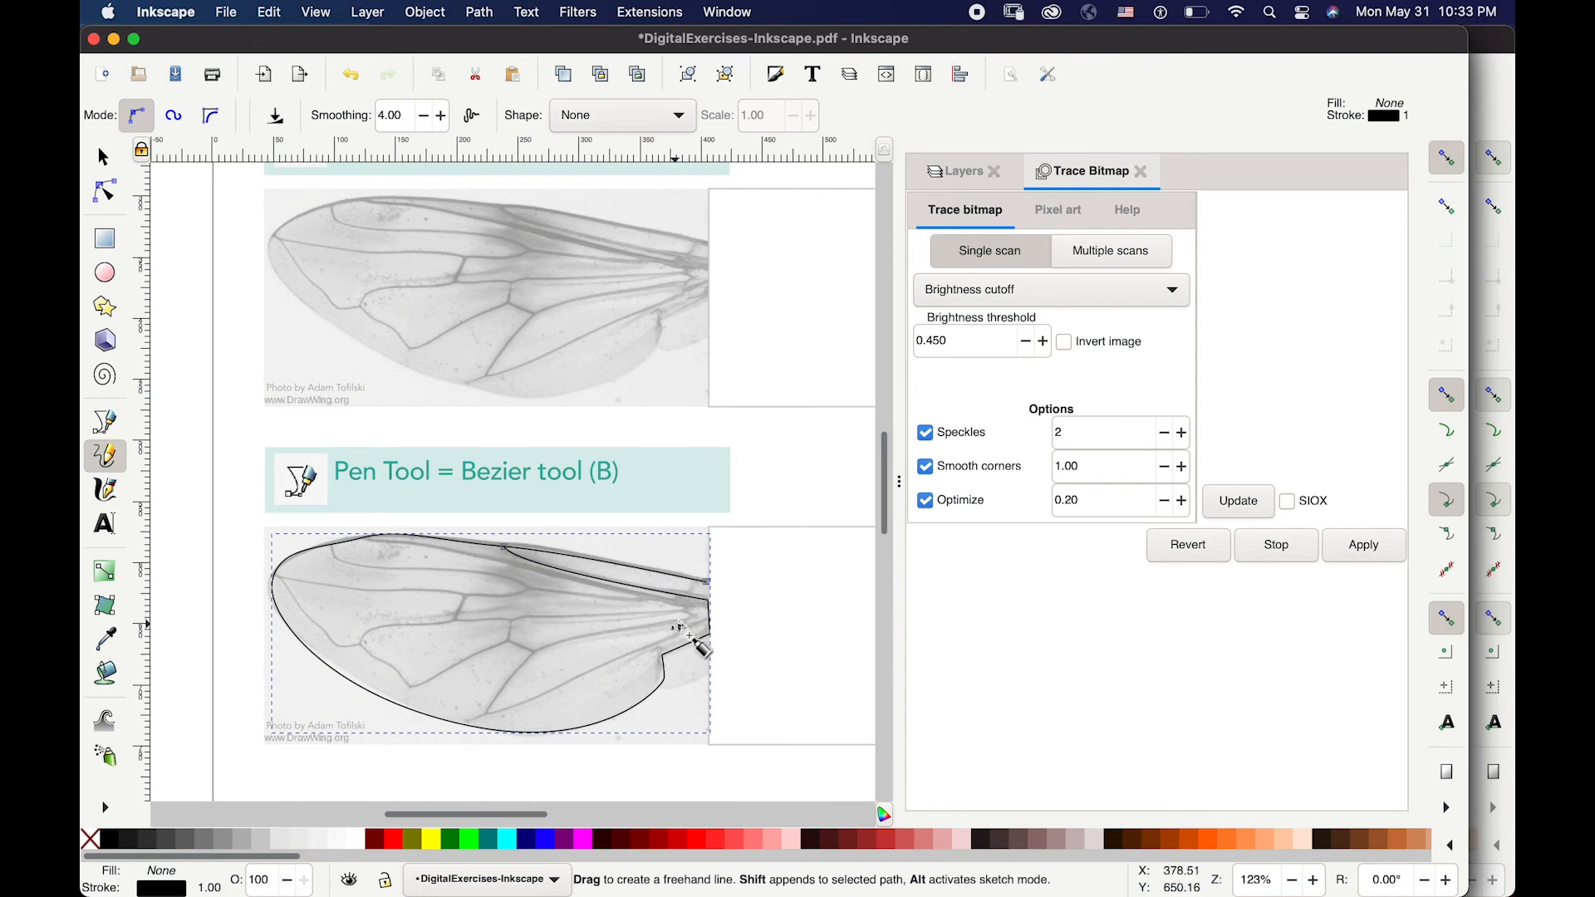
- Trace the second leading-edge vein of the lower wing with the Bezier tool, from the wing base to the upper outline near the tip
{"action": "key", "text": "b"}
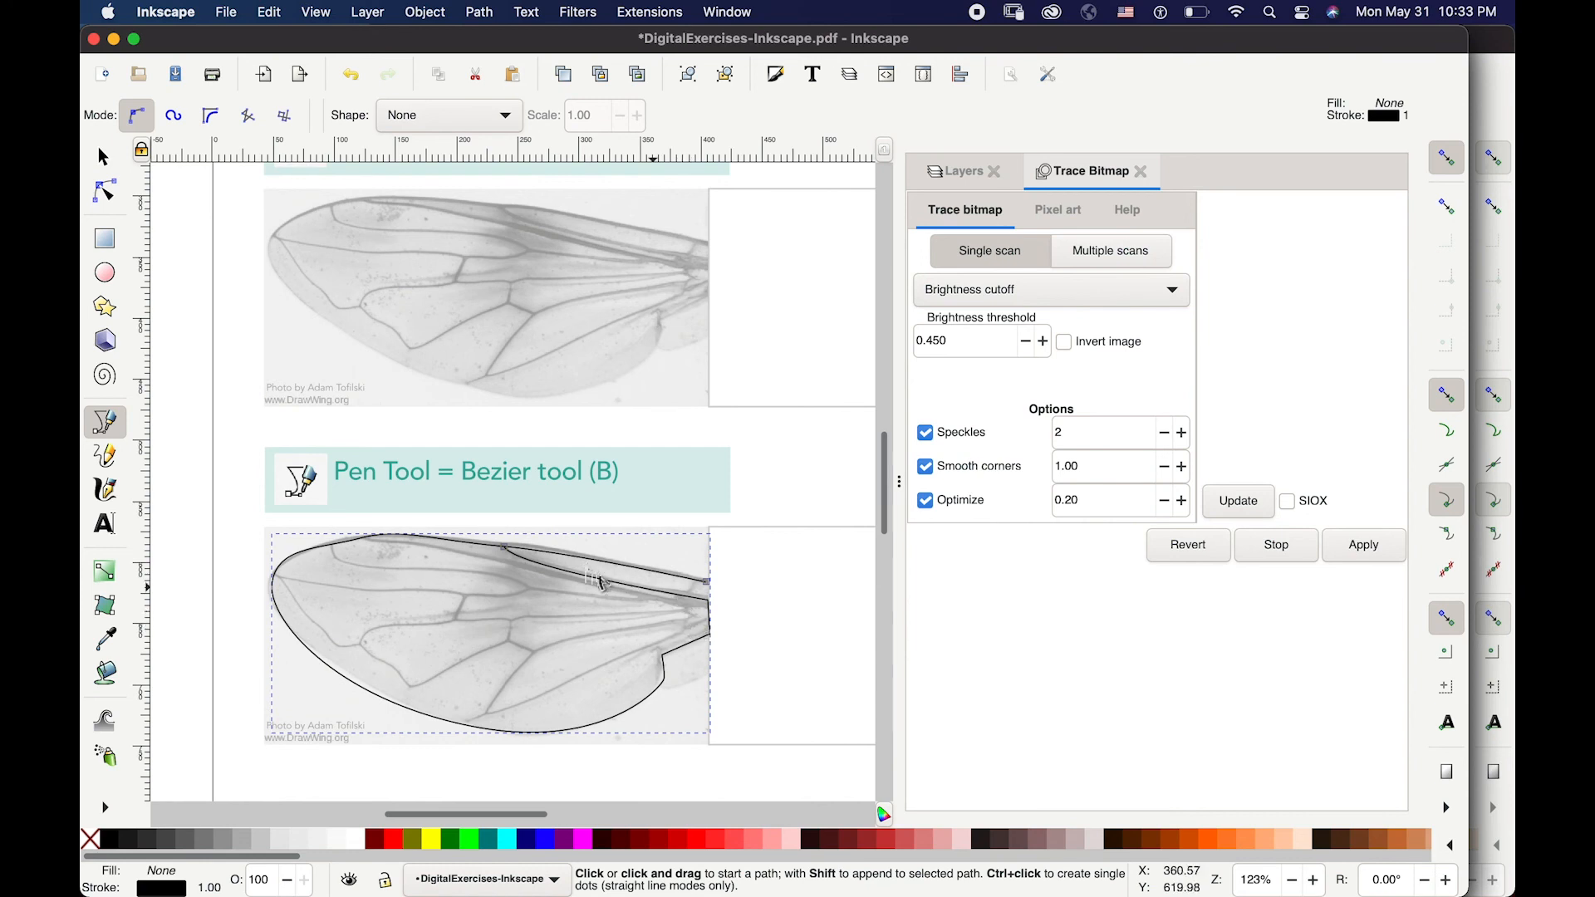
{"action": "key", "text": "s"}
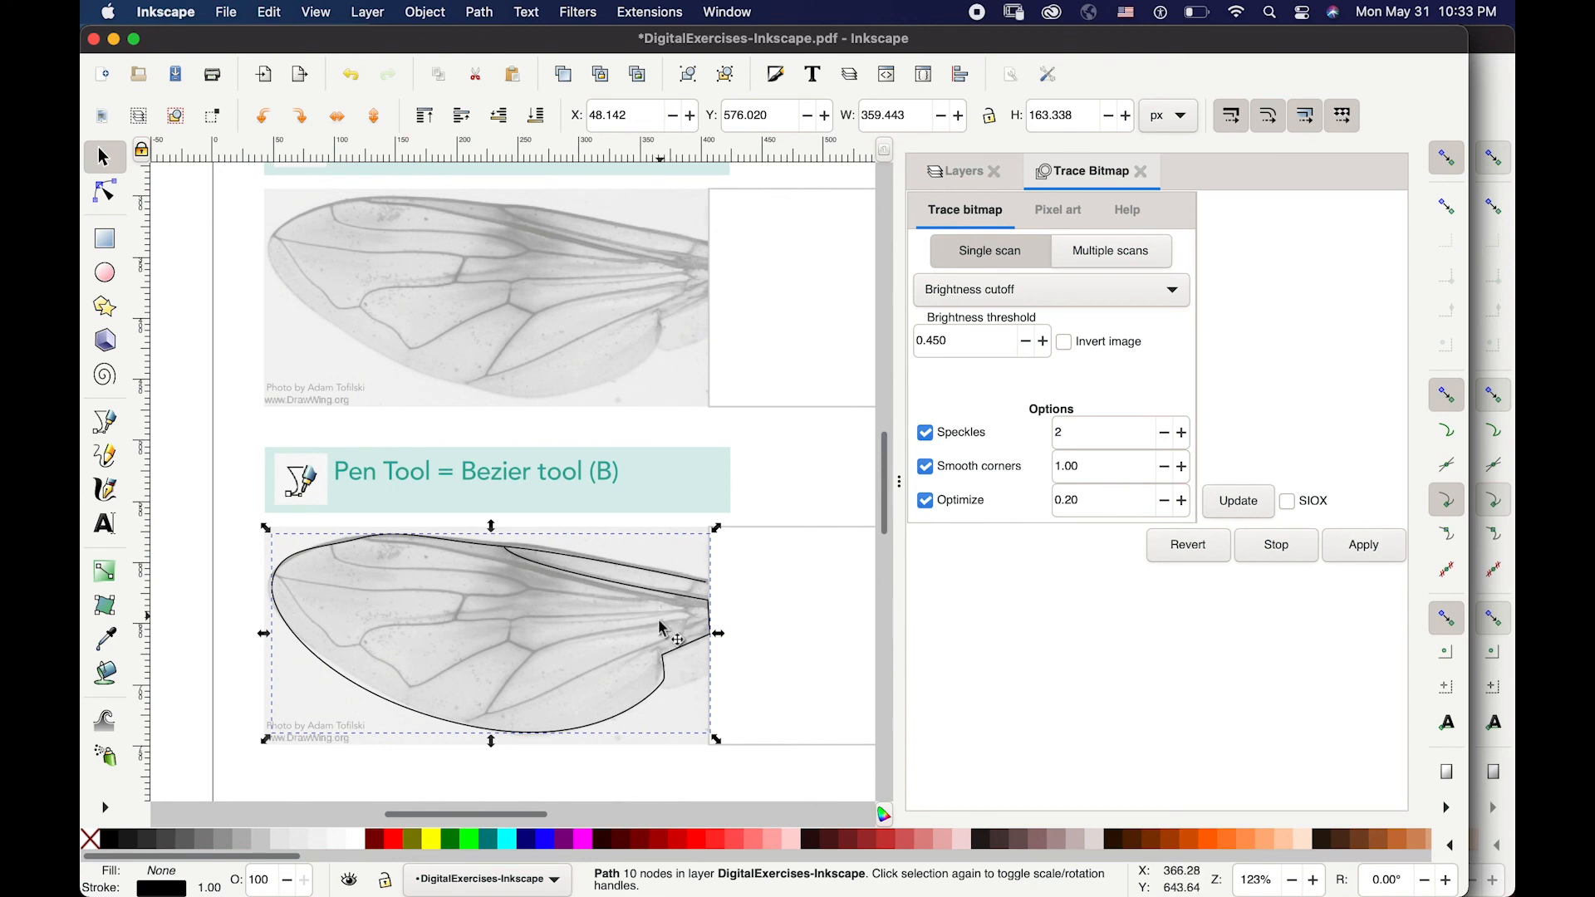
{"action": "key", "text": "b"}
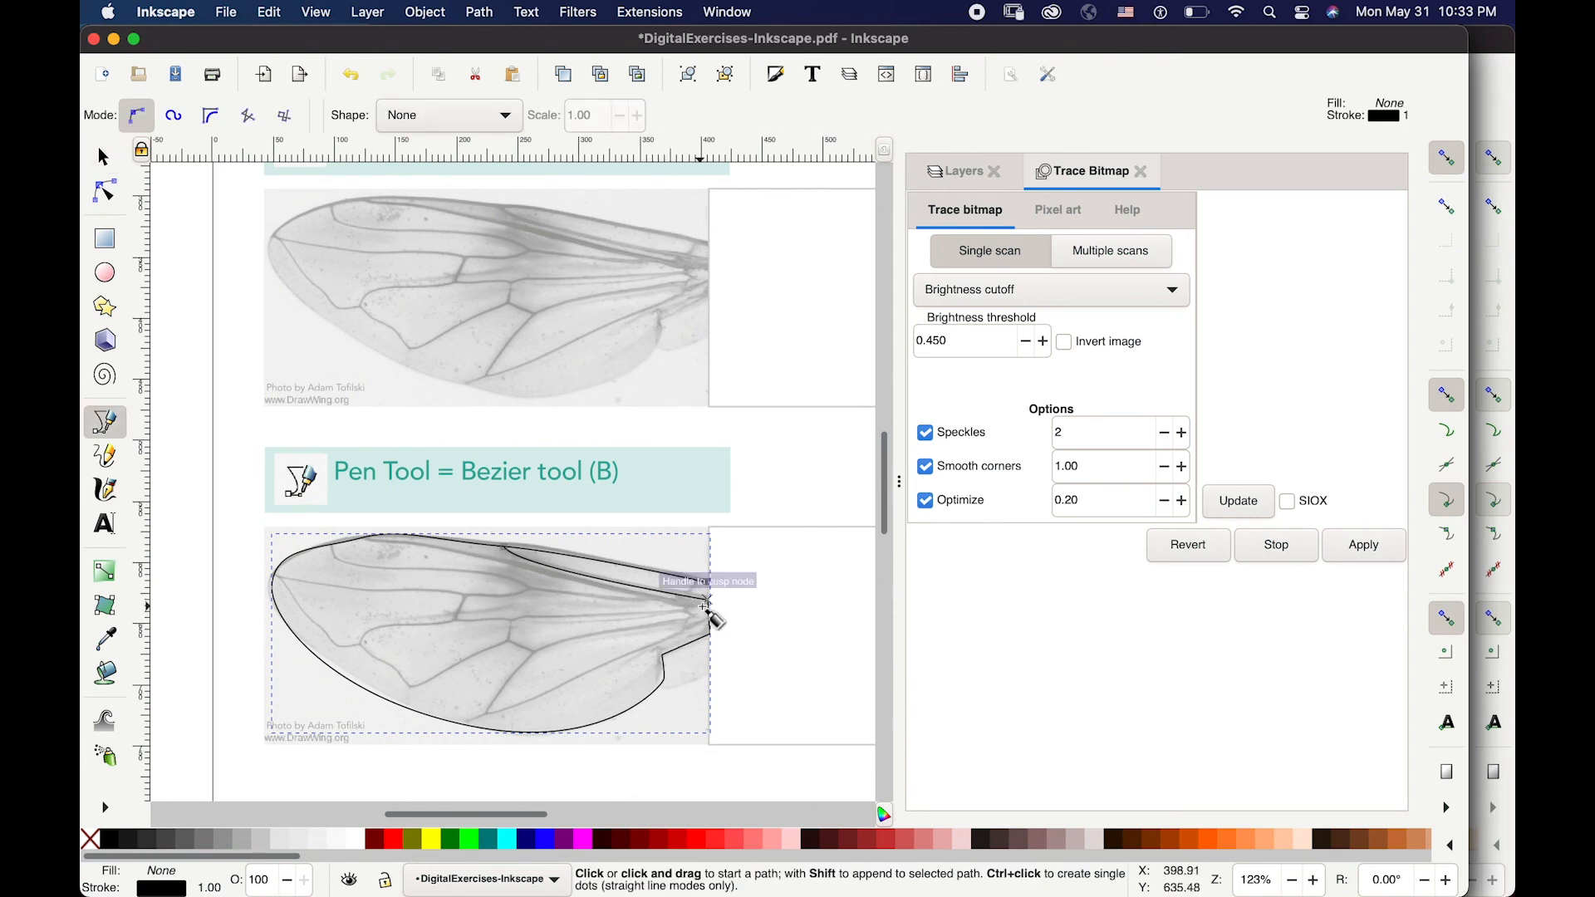
{"action": "left_click", "coordinate": [708, 601]}
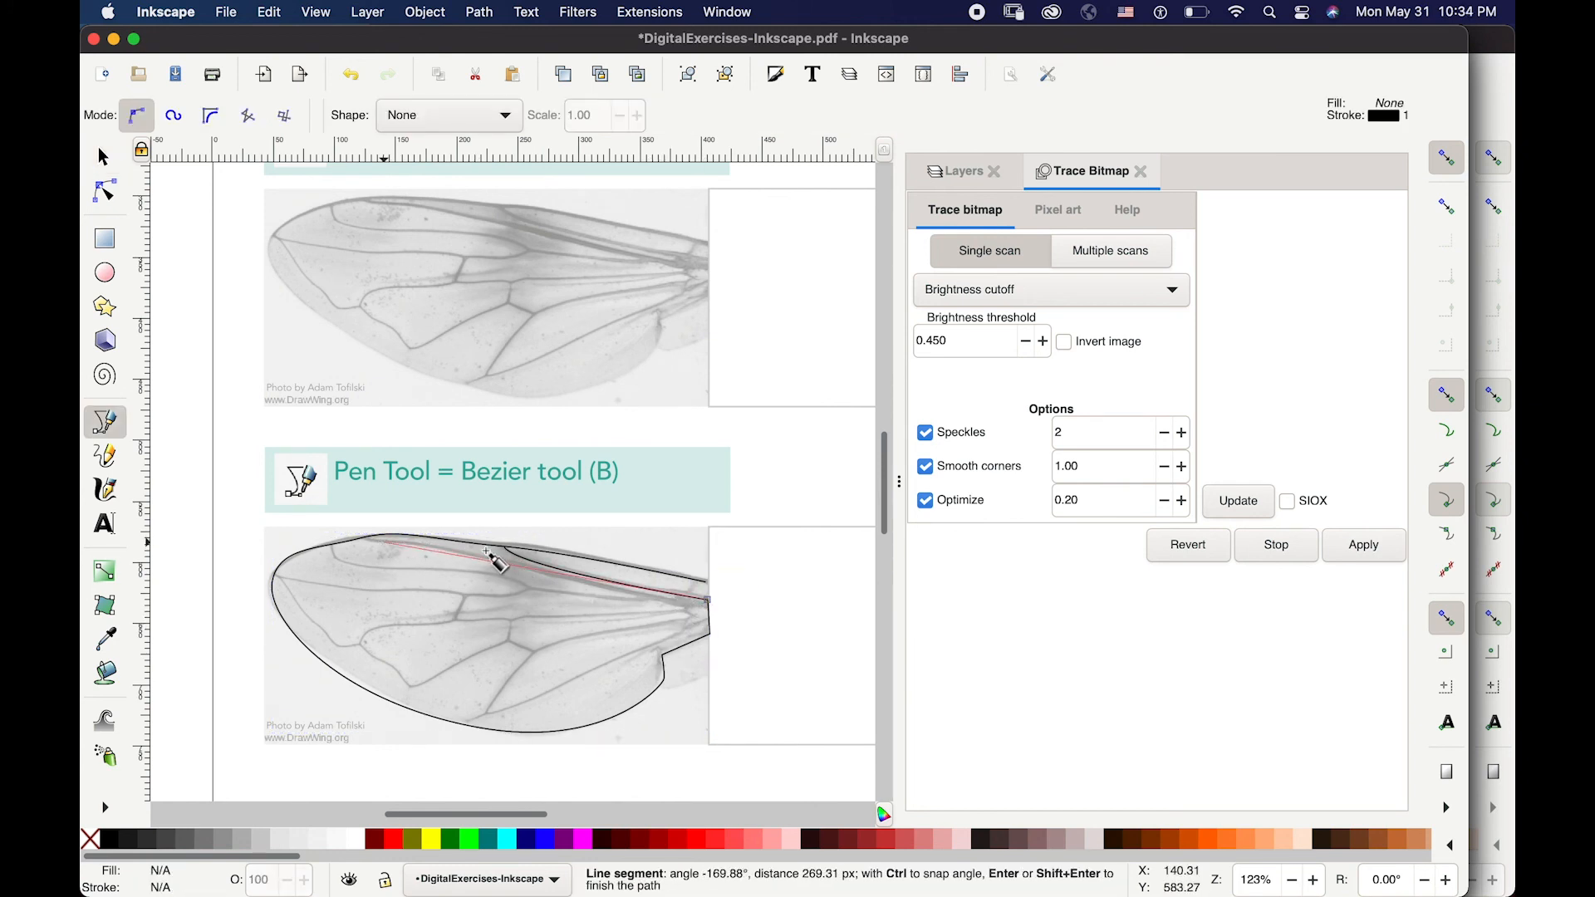
{"action": "left_click_drag", "start_coordinate": [480, 562], "coordinate": [424, 532]}
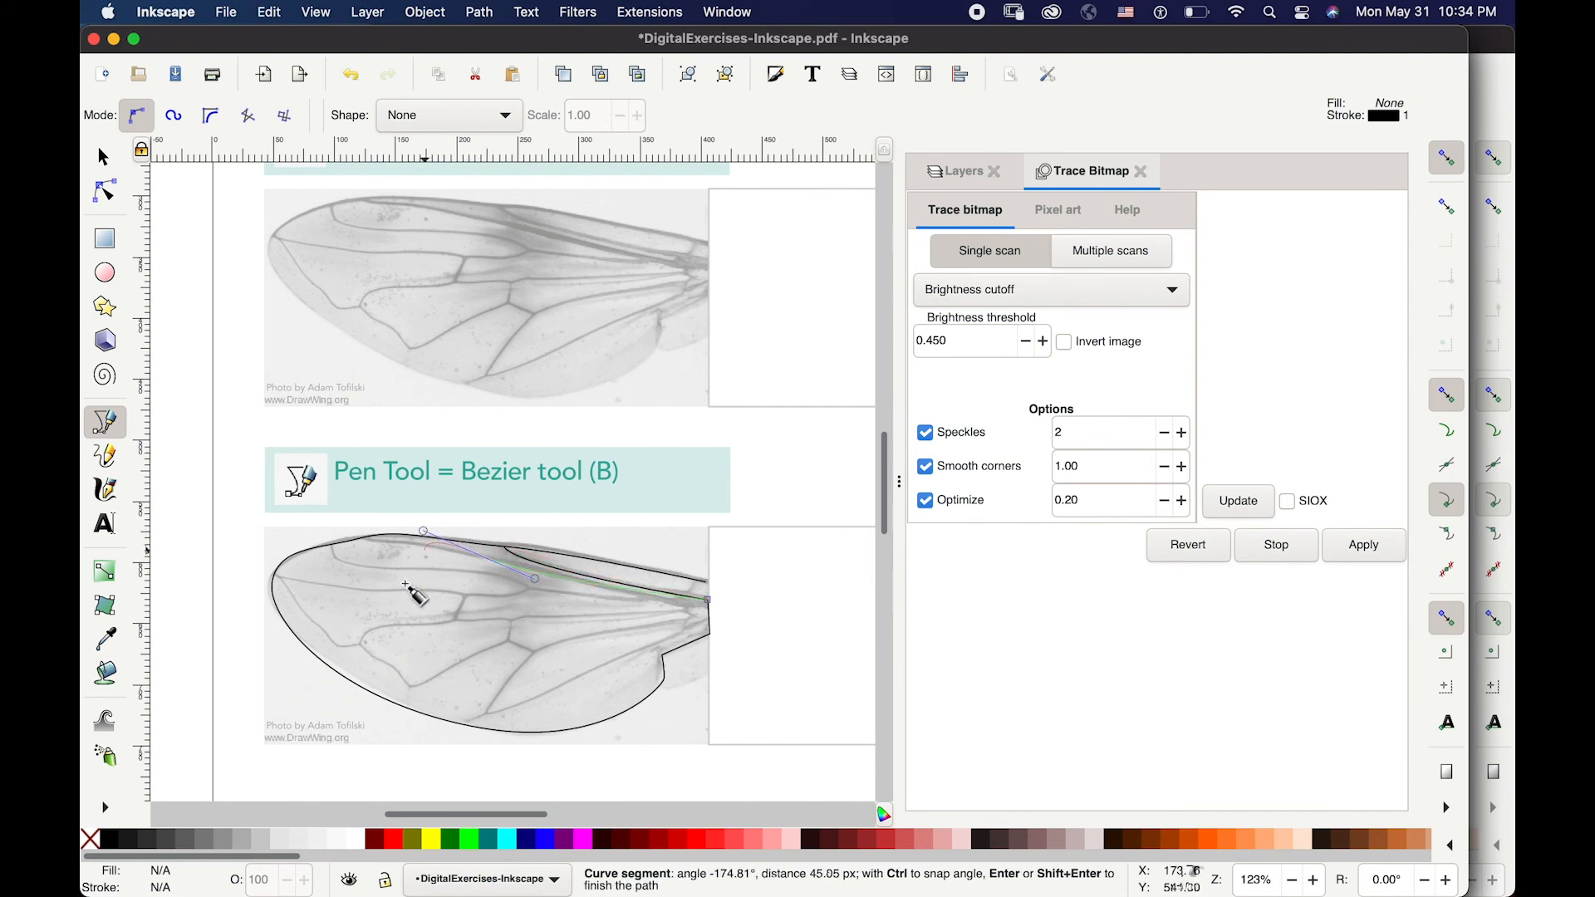
{"action": "left_click", "coordinate": [336, 545]}
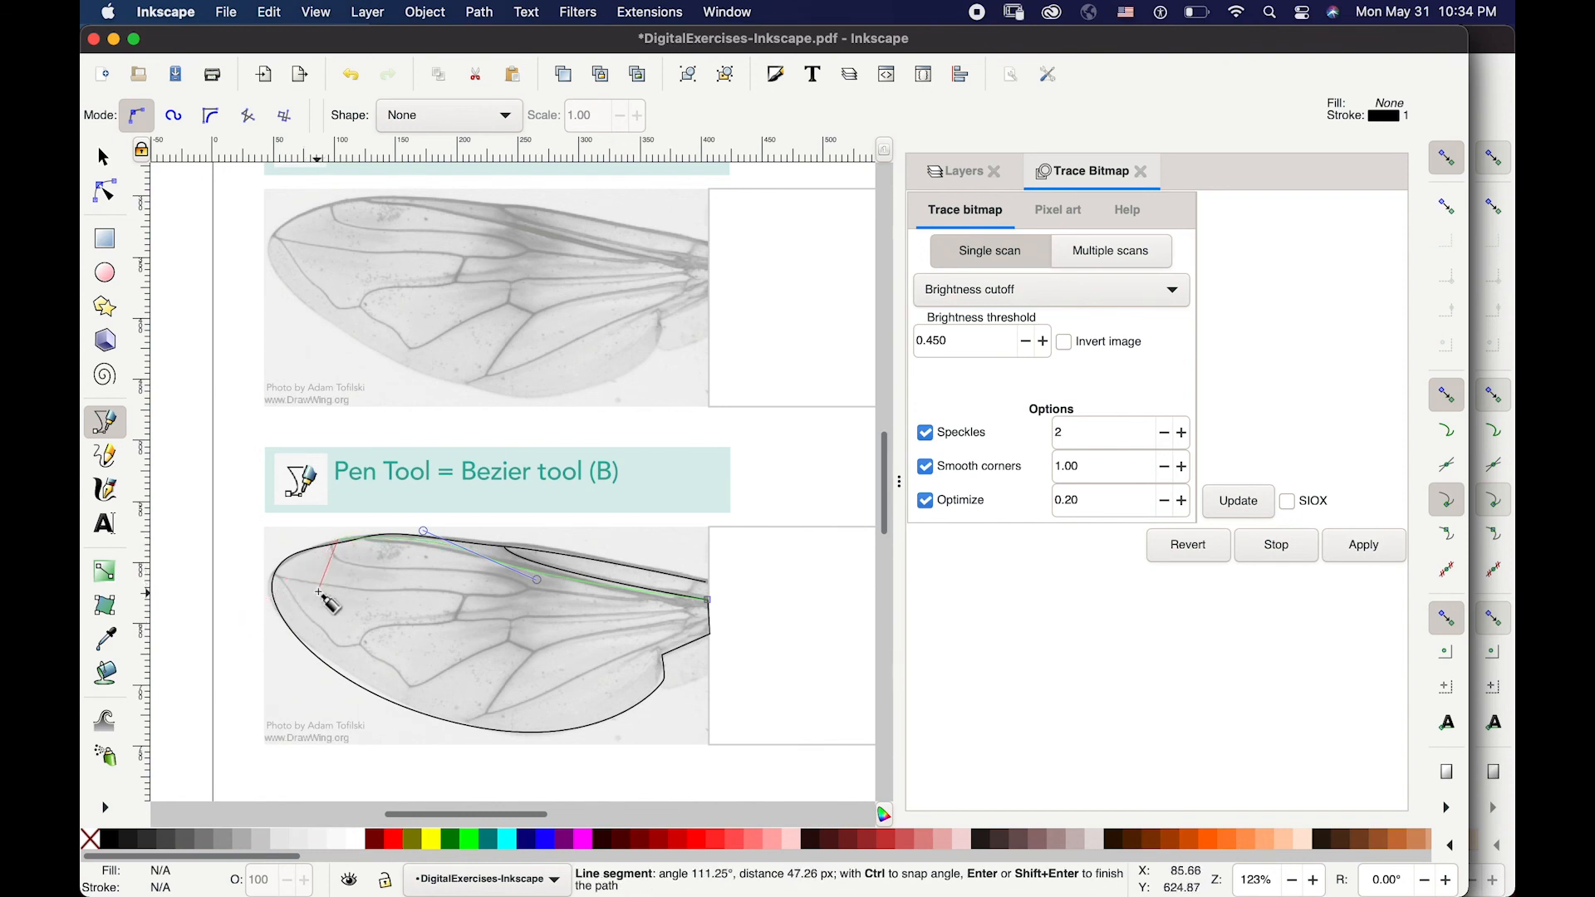
{"action": "key", "text": "s"}
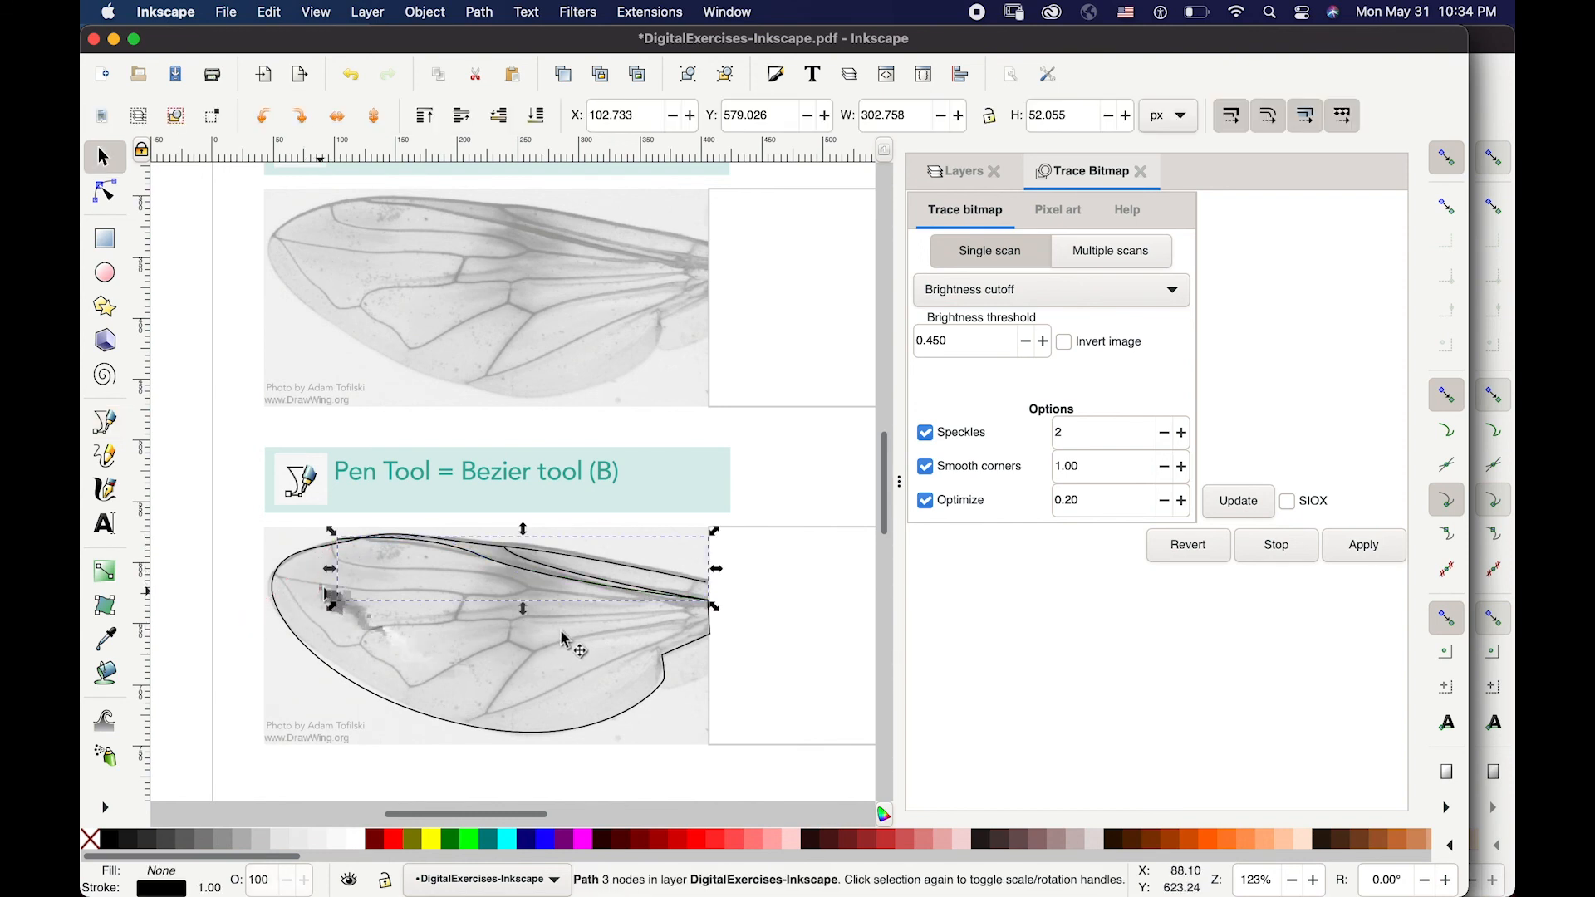
{"action": "left_click", "coordinate": [462, 554]}
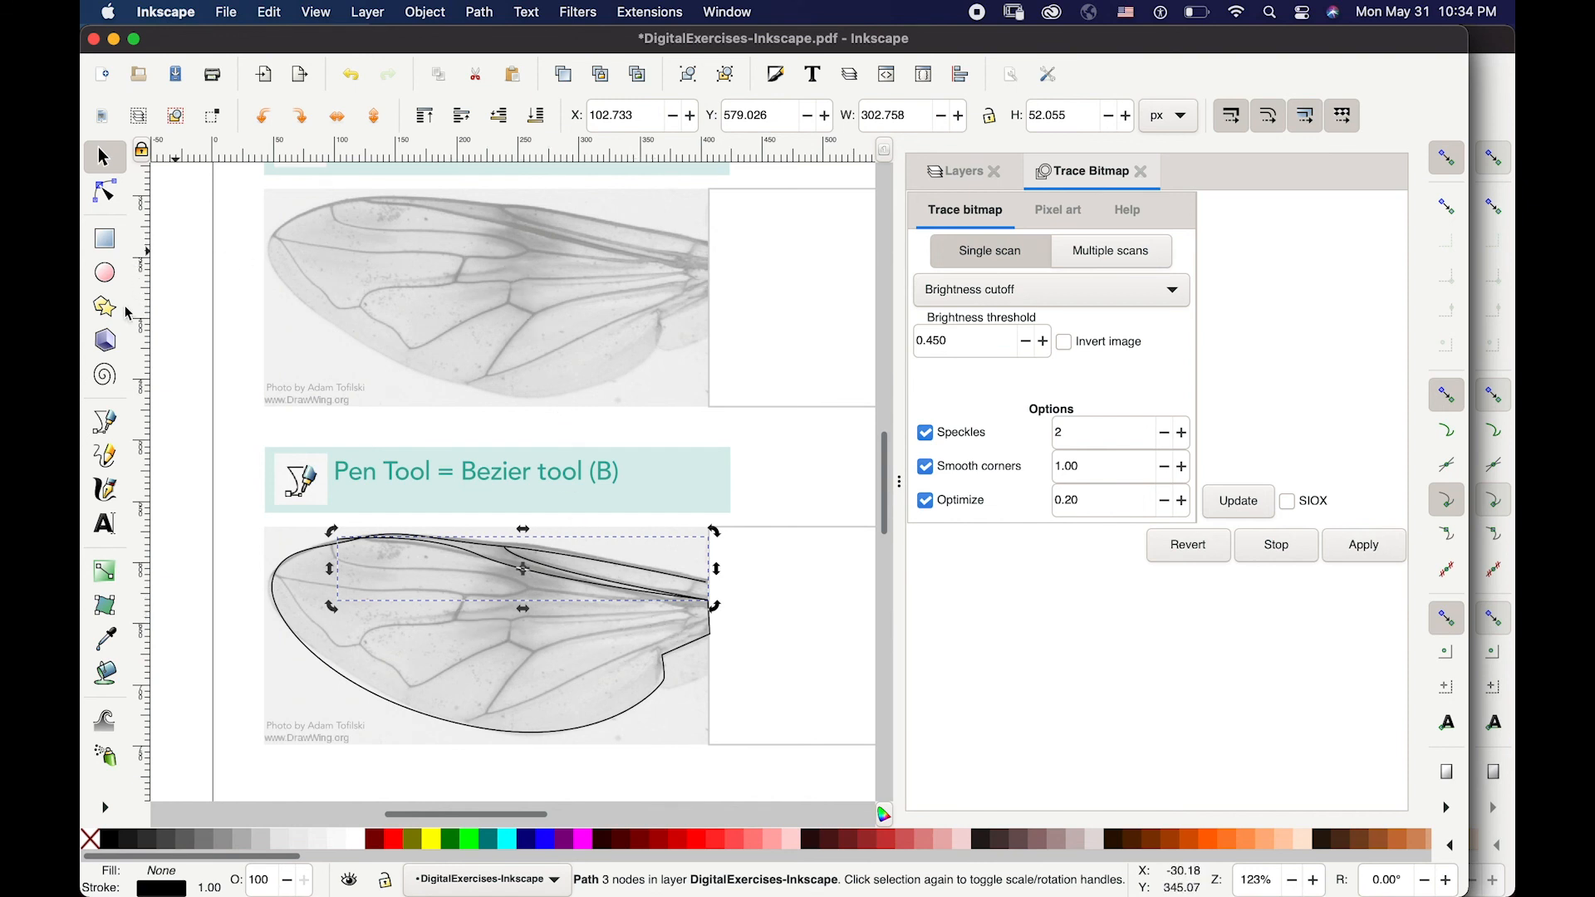
- Trace the upper wing's outline and its leading-edge veins with freehand Pencil strokes, undoing one misdrawn vein stroke
{"action": "left_click", "coordinate": [106, 456]}
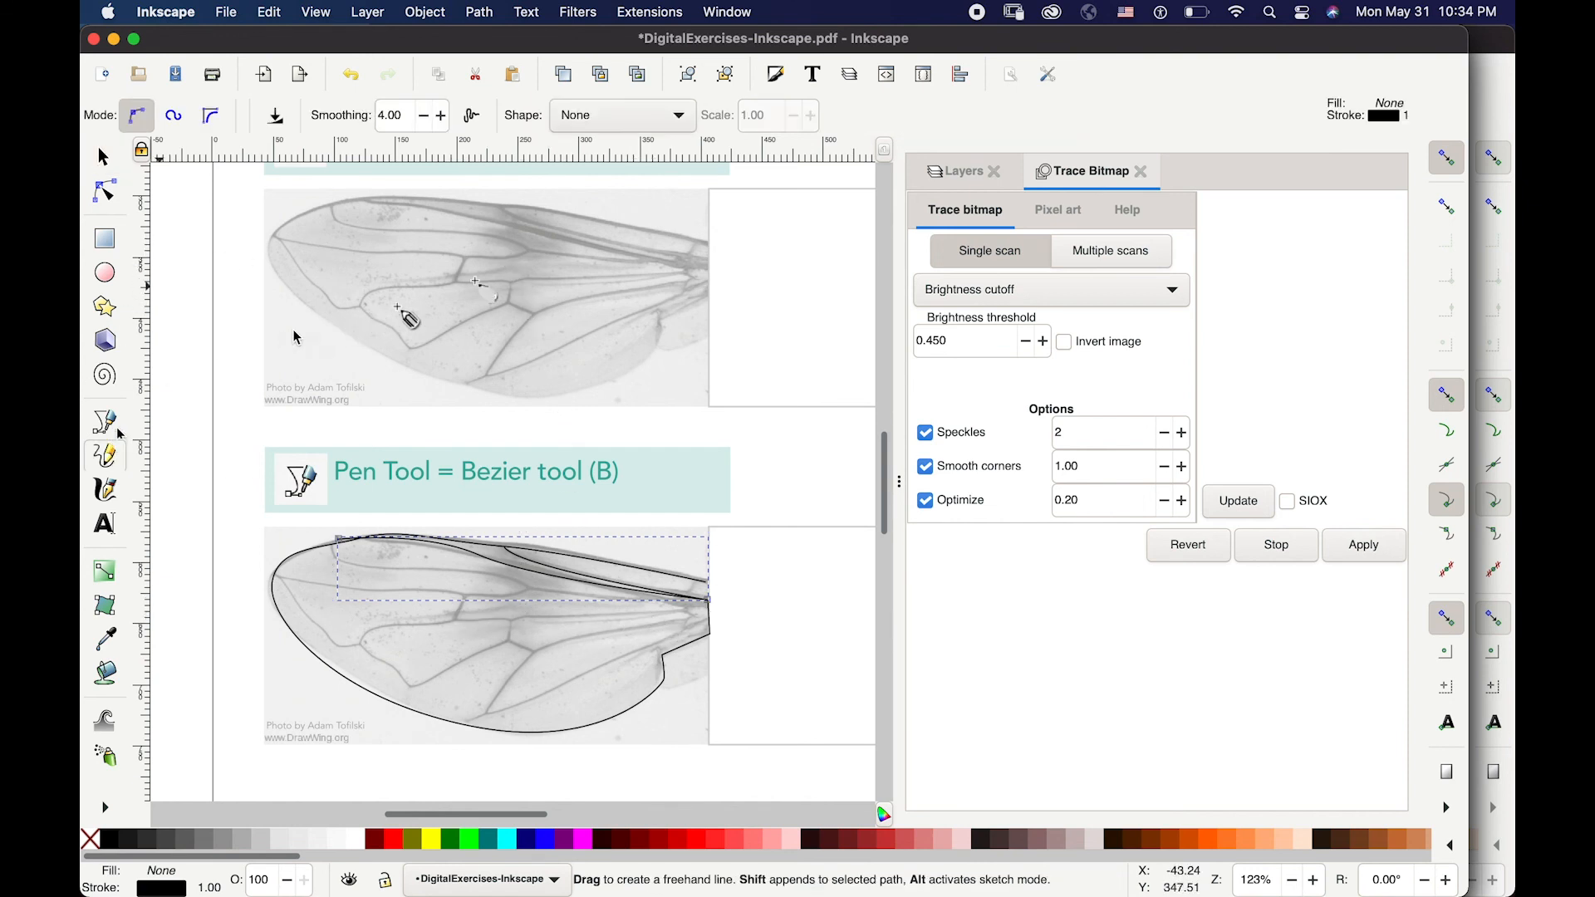
{"action": "mouse_move", "coordinate": [705, 242]}
{"action": "left_mouse_down"}
{"action": "mouse_move", "coordinate": [389, 202]}
{"action": "mouse_move", "coordinate": [317, 215]}
{"action": "mouse_move", "coordinate": [271, 257]}
{"action": "mouse_move", "coordinate": [292, 295]}
{"action": "mouse_move", "coordinate": [371, 352]}
{"action": "mouse_move", "coordinate": [531, 406]}
{"action": "mouse_move", "coordinate": [618, 386]}
{"action": "mouse_move", "coordinate": [665, 316]}
{"action": "mouse_move", "coordinate": [664, 347]}
{"action": "mouse_move", "coordinate": [684, 347]}
{"action": "mouse_move", "coordinate": [716, 292]}
{"action": "left_mouse_up"}
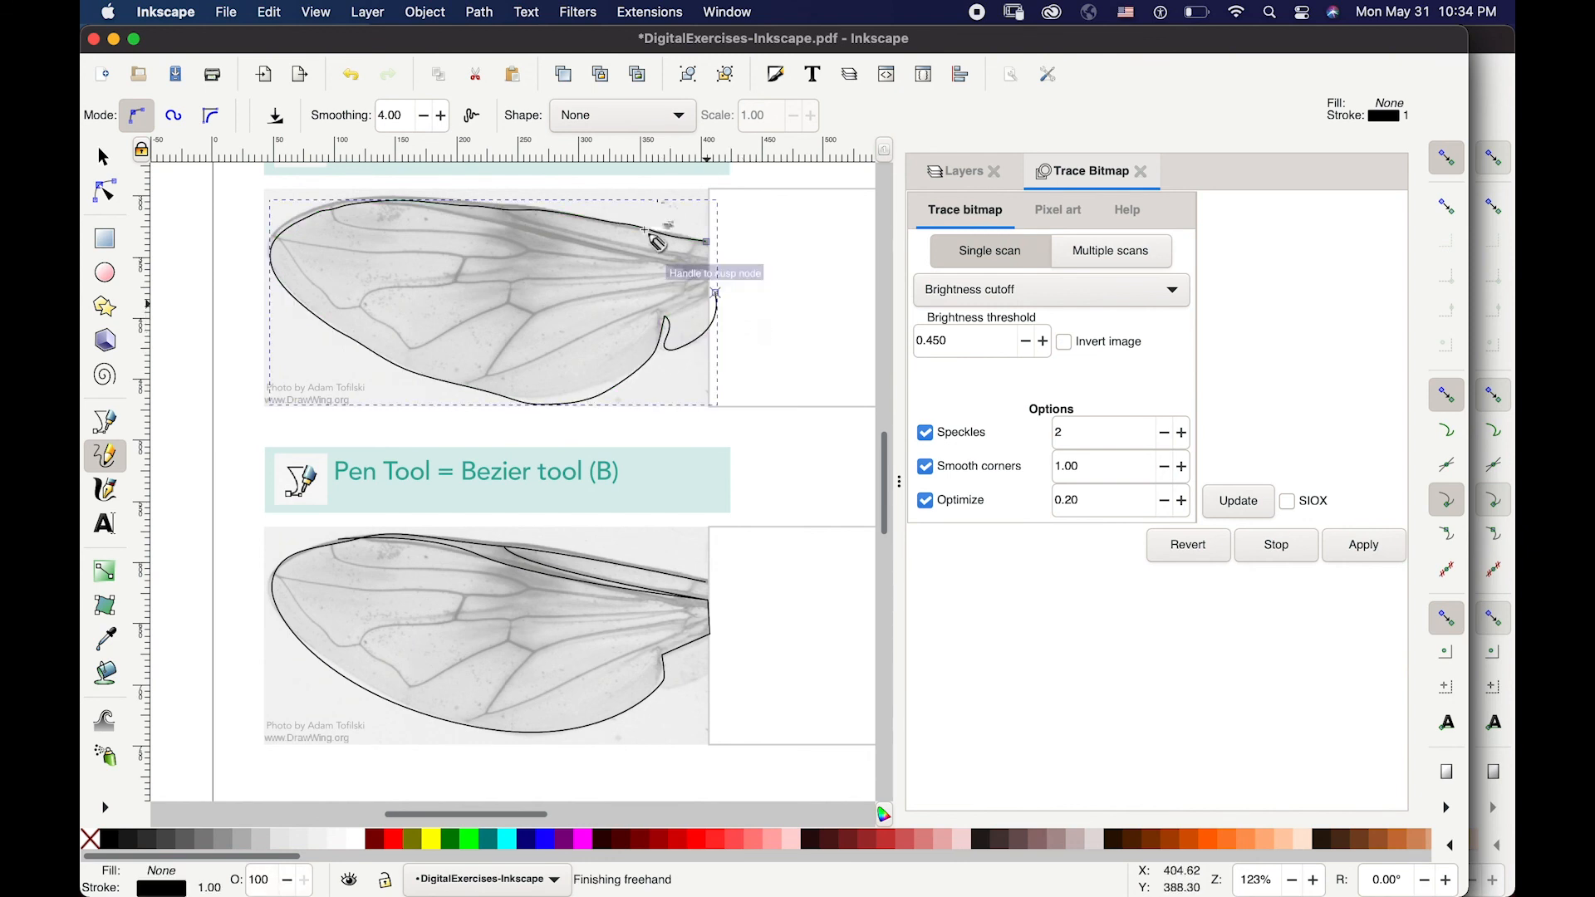
{"action": "left_click", "coordinate": [706, 242]}
{"action": "left_click", "coordinate": [687, 253]}
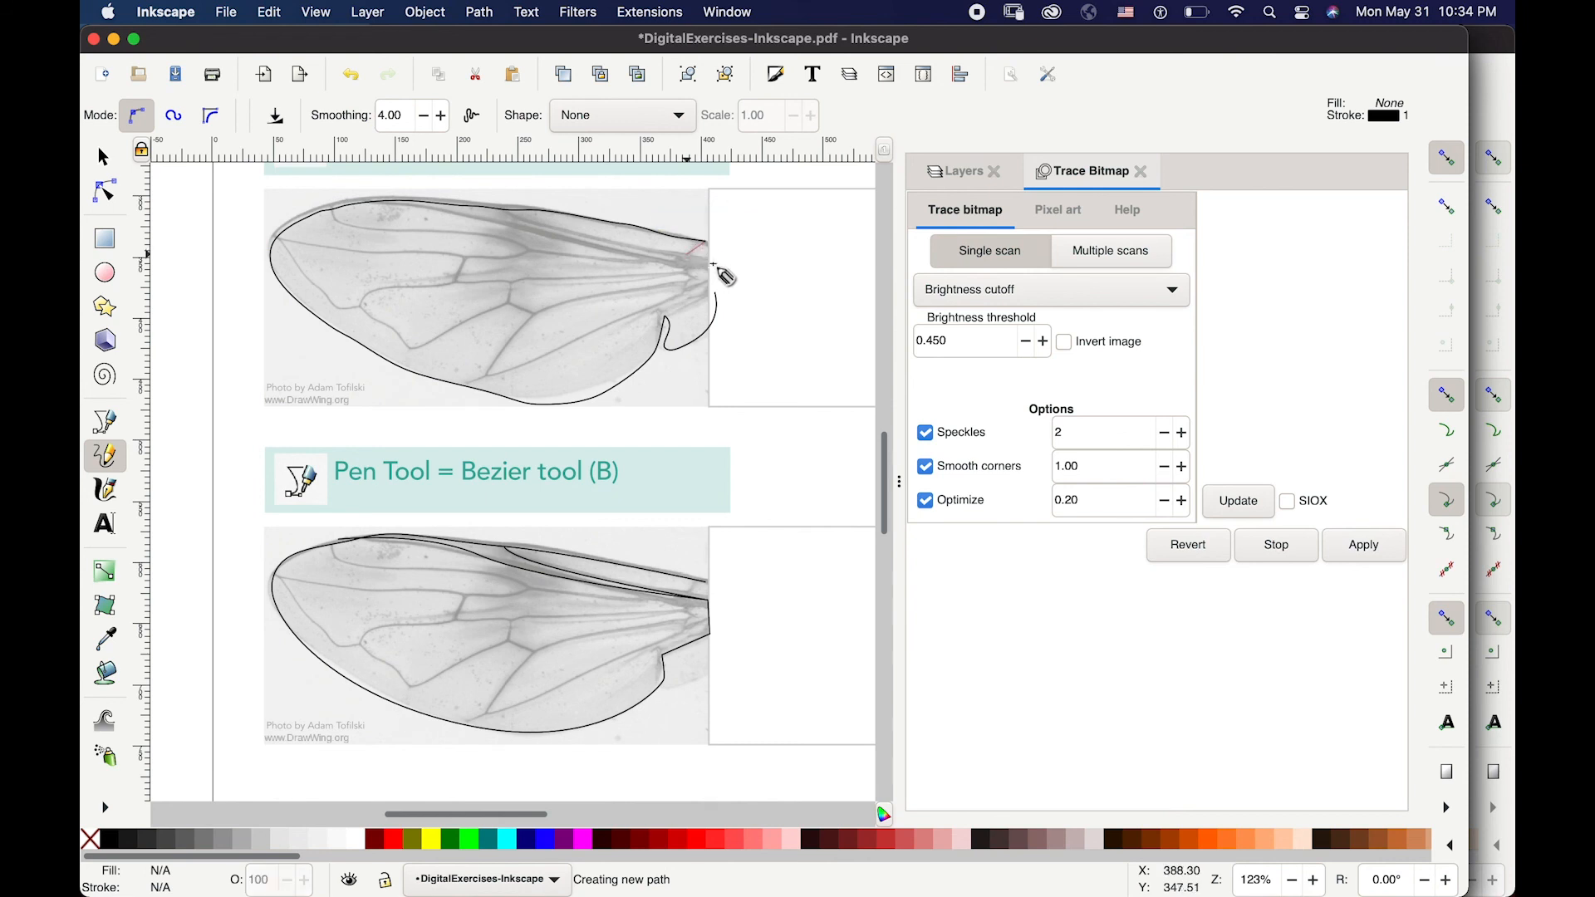
{"action": "left_click_drag", "start_coordinate": [687, 253], "coordinate": [515, 211]}
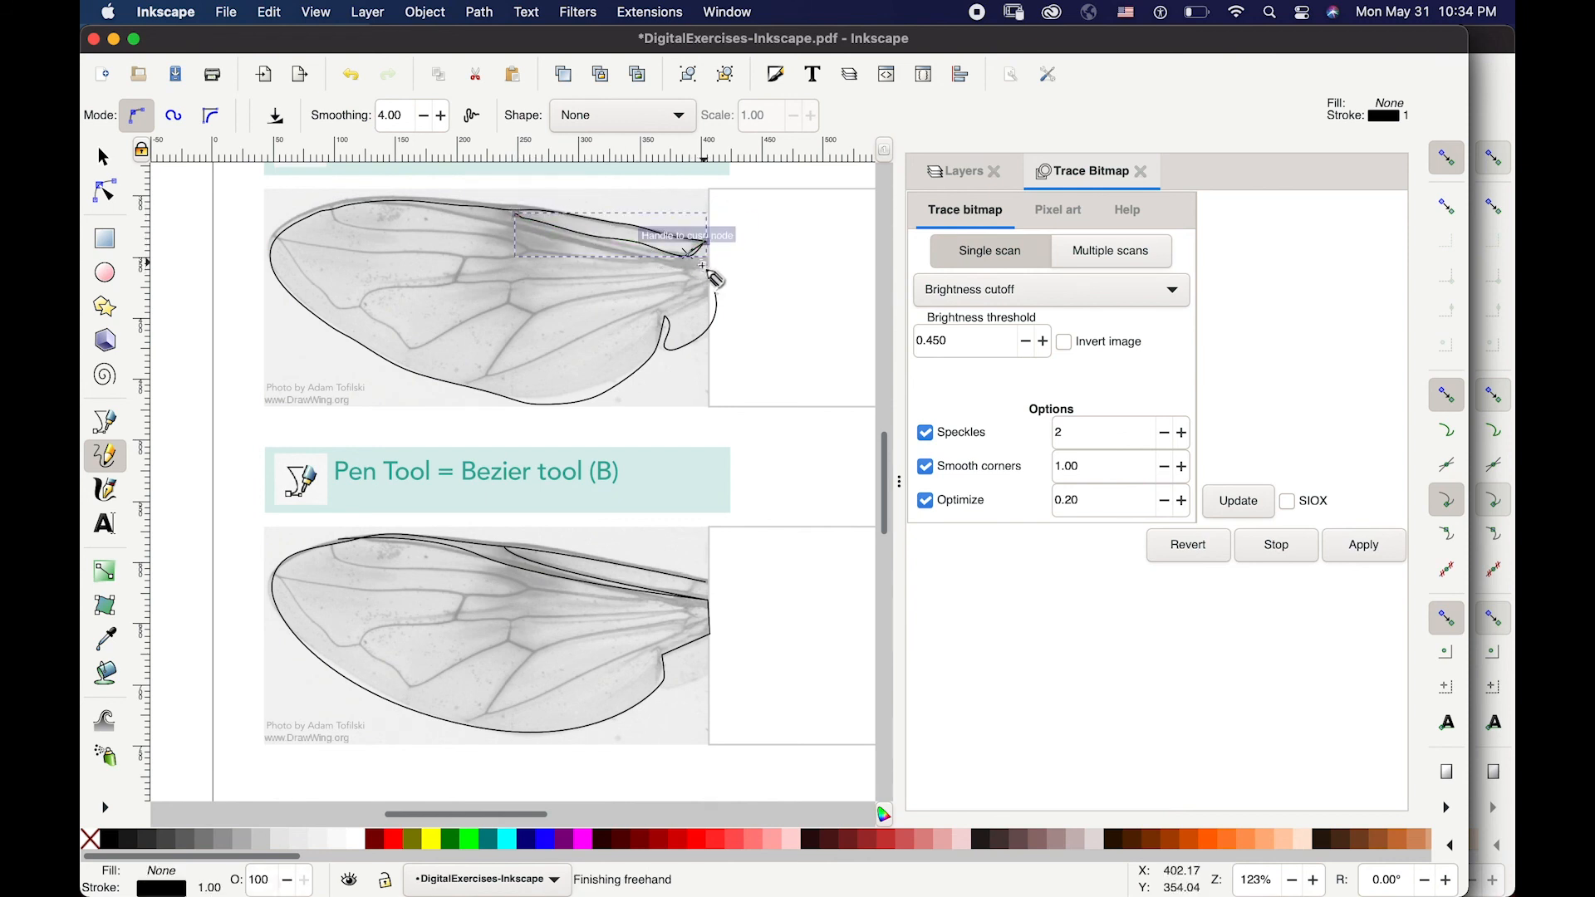
{"action": "key", "text": "super+z"}
{"action": "mouse_move", "coordinate": [710, 257]}
{"action": "left_mouse_down"}
{"action": "mouse_move", "coordinate": [519, 223]}
{"action": "mouse_move", "coordinate": [604, 235]}
{"action": "left_mouse_up"}
{"action": "left_click_drag", "start_coordinate": [705, 268], "coordinate": [364, 206]}
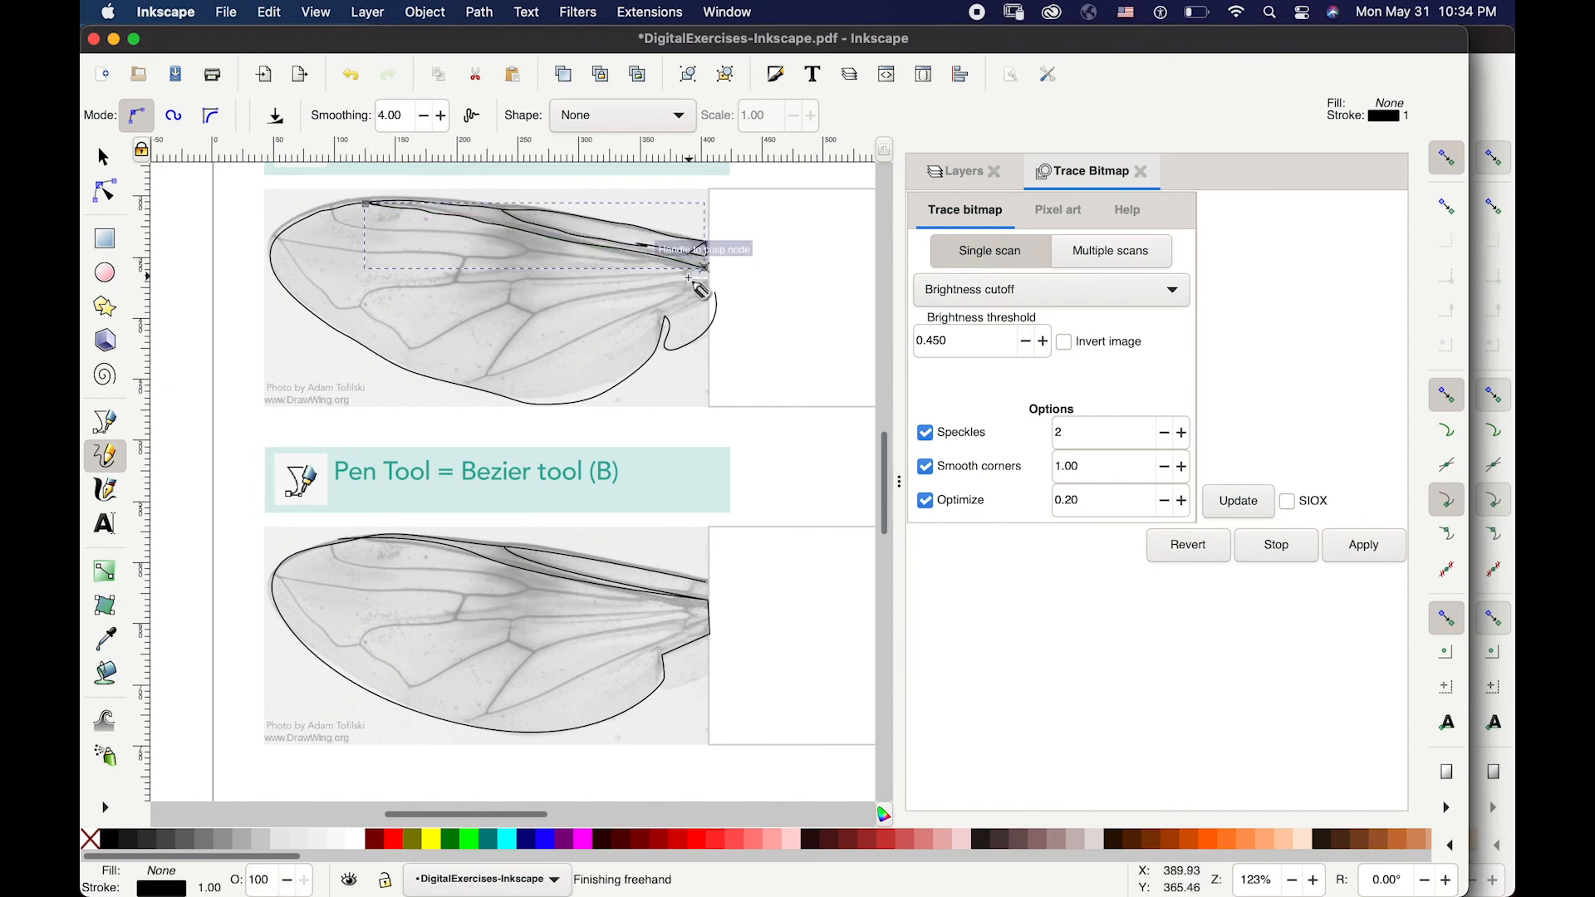
- Try to trace the upper wing's middle veins freehand and undo the last three strokes
{"action": "mouse_move", "coordinate": [696, 291]}
{"action": "left_mouse_down"}
{"action": "mouse_move", "coordinate": [694, 340]}
{"action": "mouse_move", "coordinate": [656, 329]}
{"action": "mouse_move", "coordinate": [712, 274]}
{"action": "mouse_move", "coordinate": [387, 241]}
{"action": "mouse_move", "coordinate": [334, 209]}
{"action": "mouse_move", "coordinate": [357, 251]}
{"action": "mouse_move", "coordinate": [533, 255]}
{"action": "left_mouse_up"}
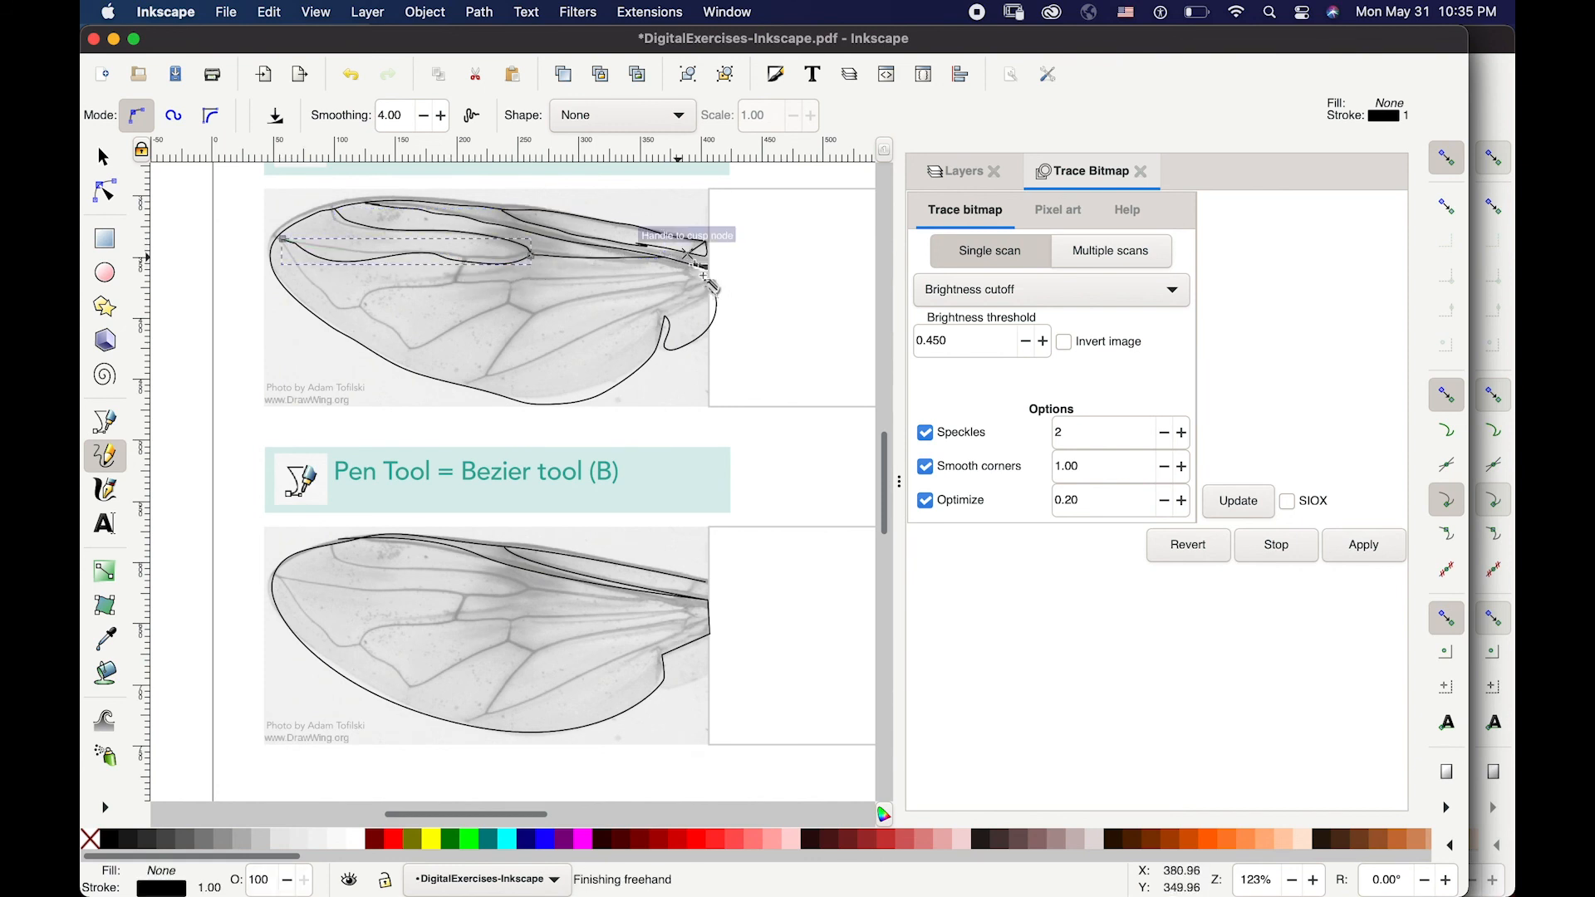
{"action": "mouse_move", "coordinate": [702, 276]}
{"action": "left_mouse_down"}
{"action": "mouse_move", "coordinate": [470, 287]}
{"action": "mouse_move", "coordinate": [462, 267]}
{"action": "mouse_move", "coordinate": [454, 290]}
{"action": "mouse_move", "coordinate": [363, 304]}
{"action": "mouse_move", "coordinate": [336, 301]}
{"action": "mouse_move", "coordinate": [296, 244]}
{"action": "left_mouse_up"}
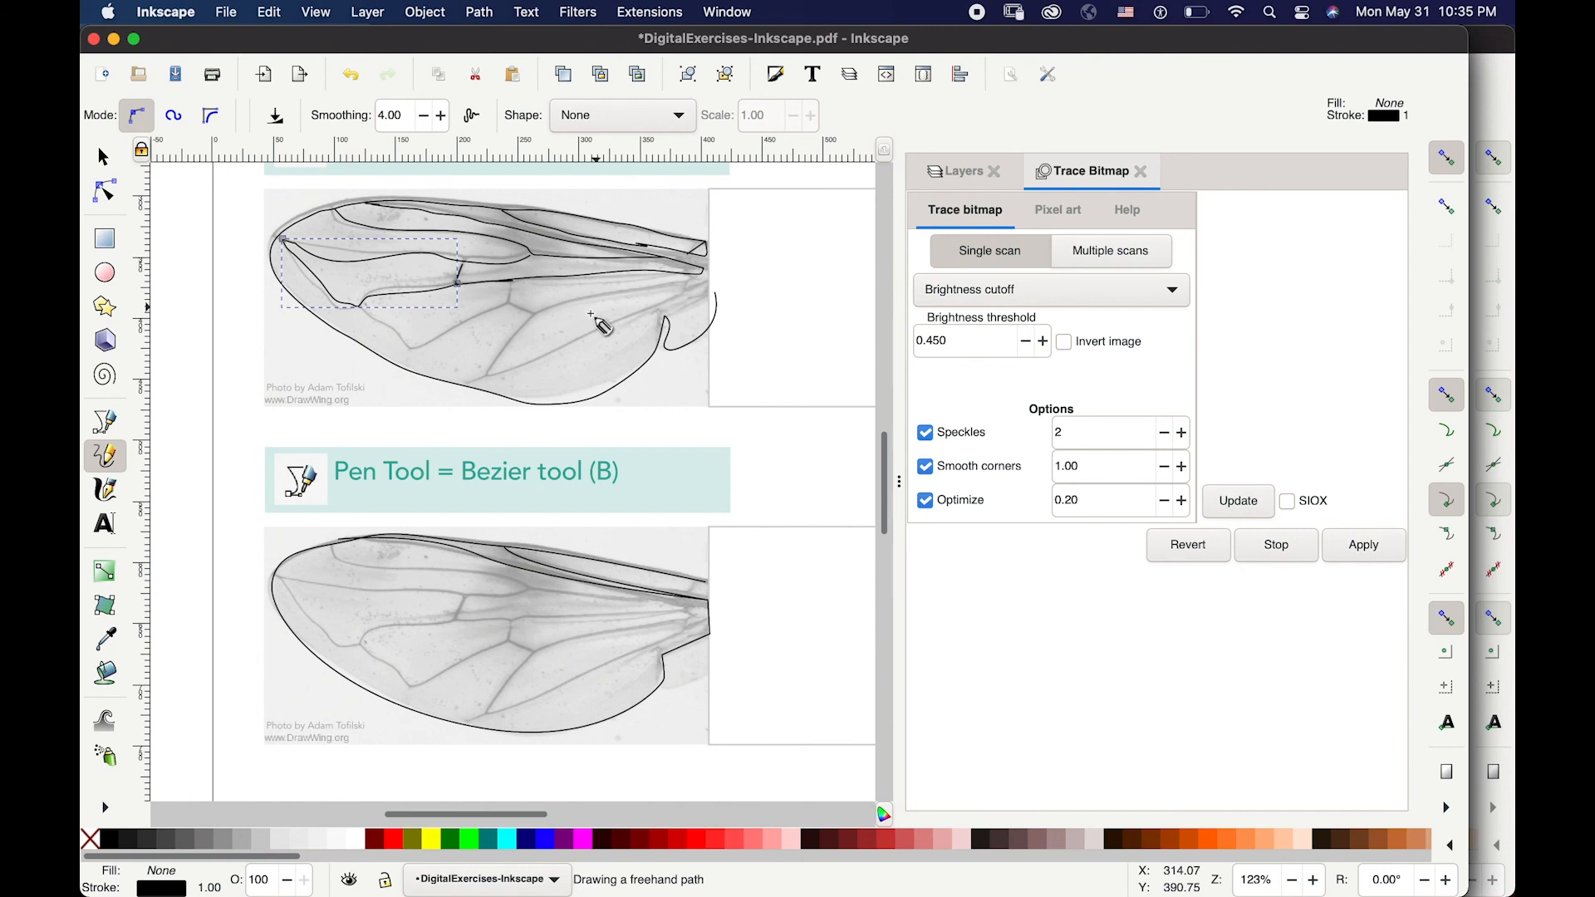
{"action": "key", "text": "super+z"}
{"action": "key", "text": "super+z"}
{"action": "key", "text": "super+z"}
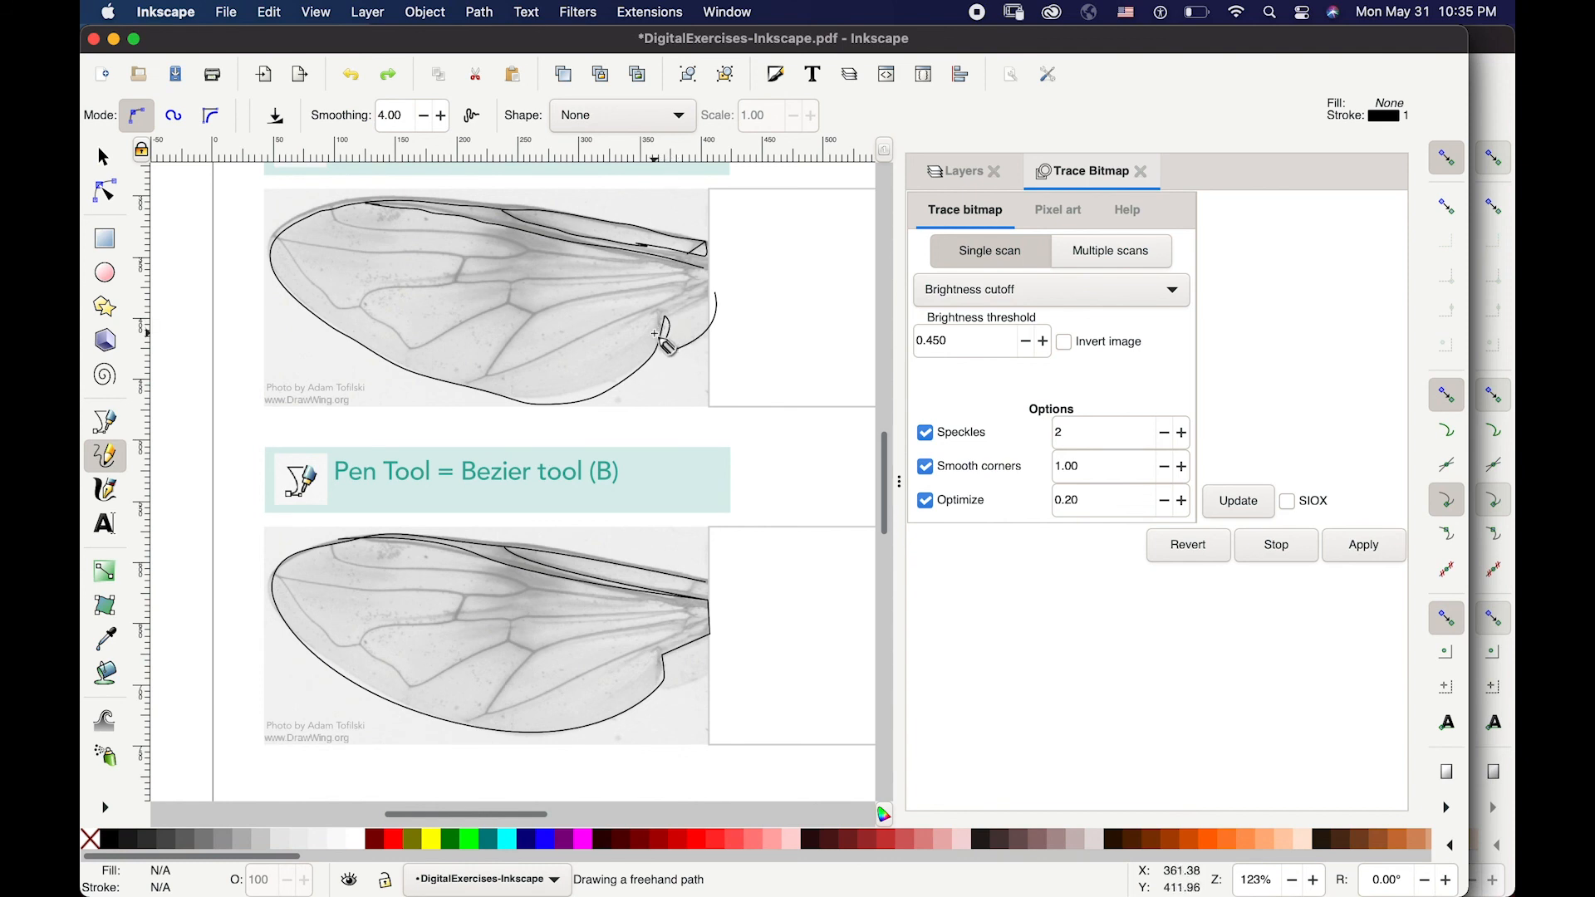
{"action": "left_click_drag", "start_coordinate": [647, 329], "coordinate": [596, 325]}
{"action": "scroll", "coordinate": [640, 311], "scroll_direction": "up", "scroll_amount": 3}
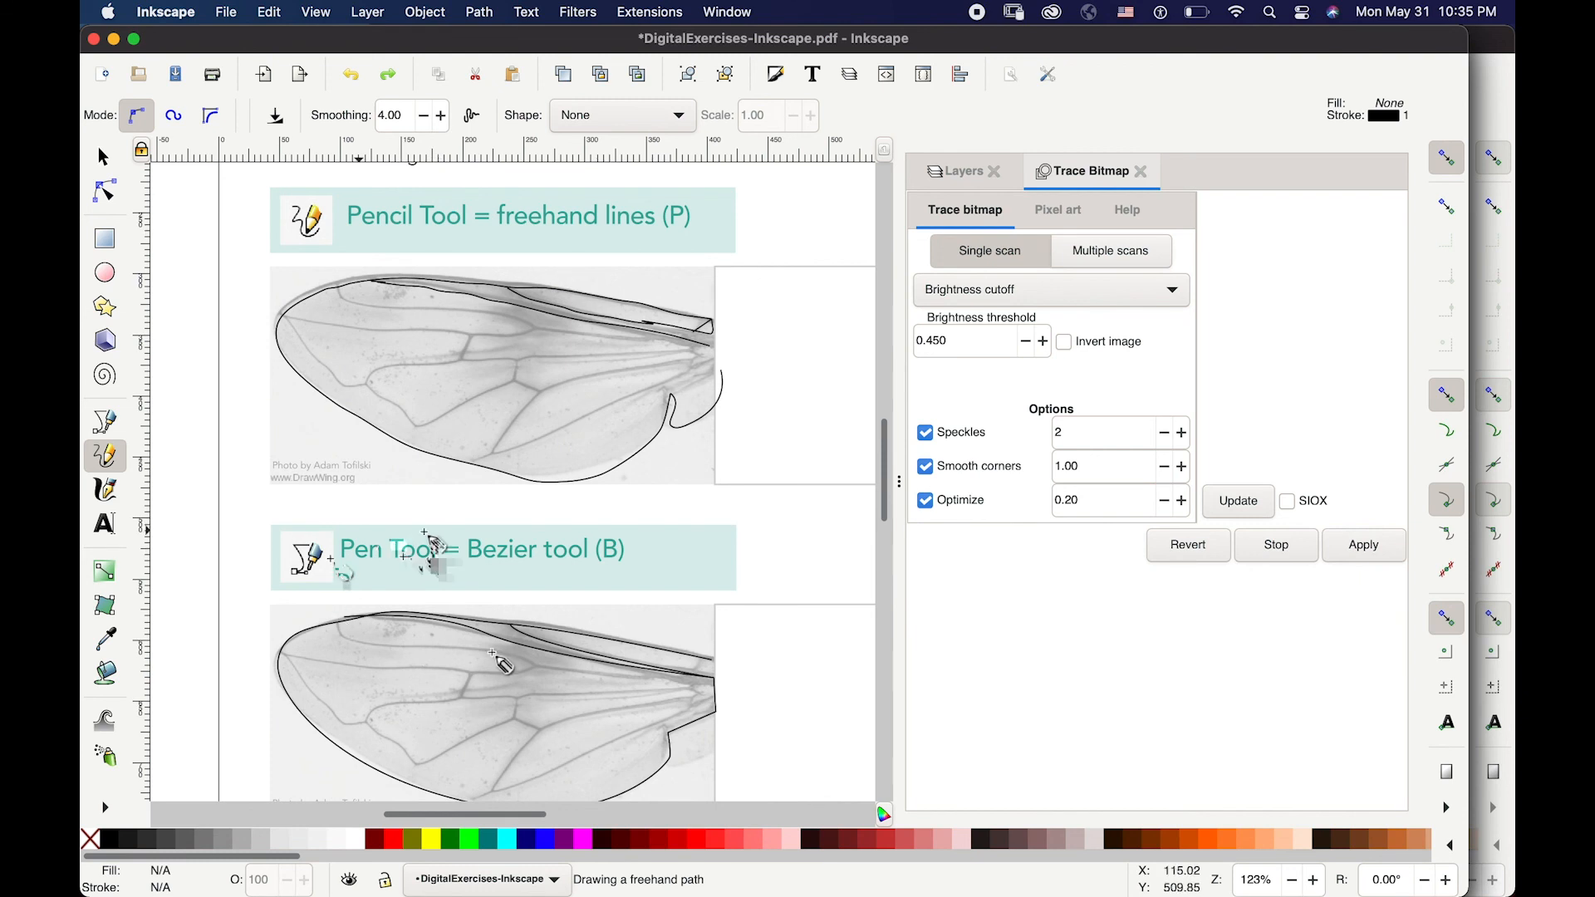
{"action": "scroll", "coordinate": [515, 615], "scroll_direction": "down", "scroll_amount": 2}
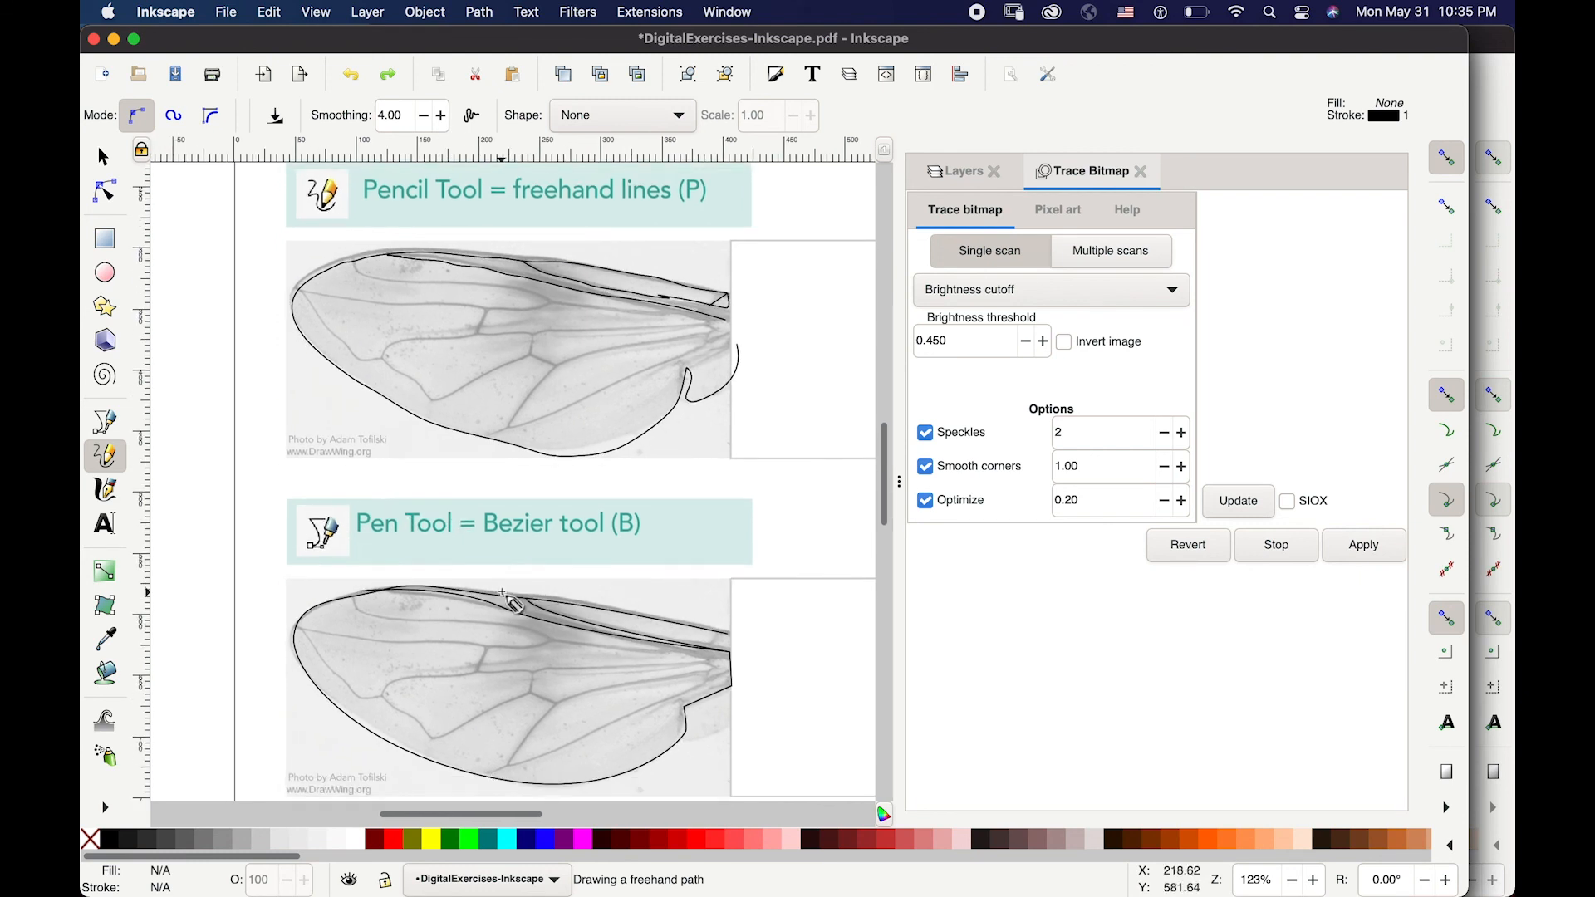